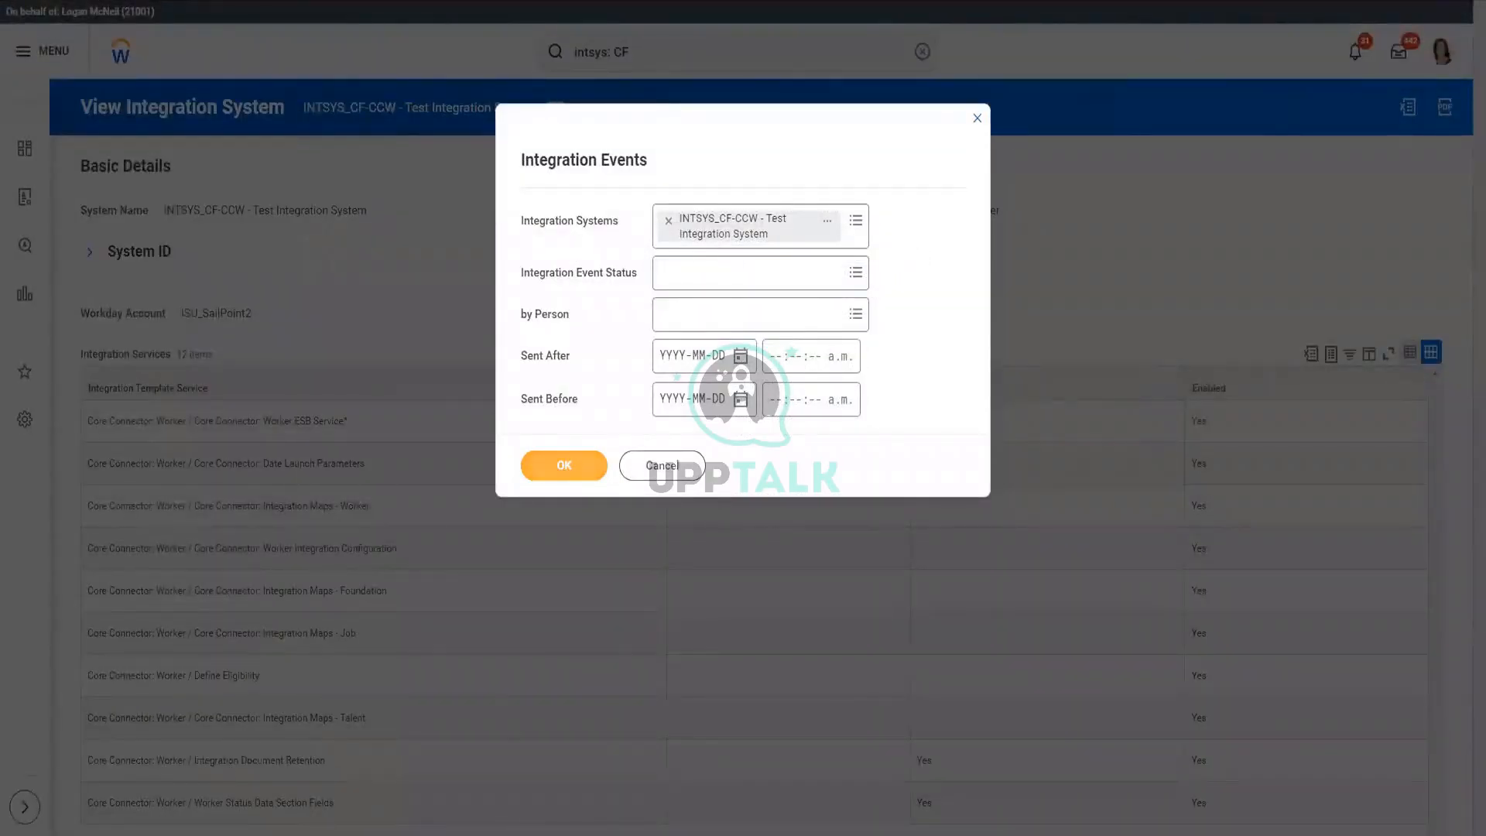
- List the integration events for INTSYS_CF-CCW - Test Integration System and open the latest completed run to review its details and event parameters
click(563, 466)
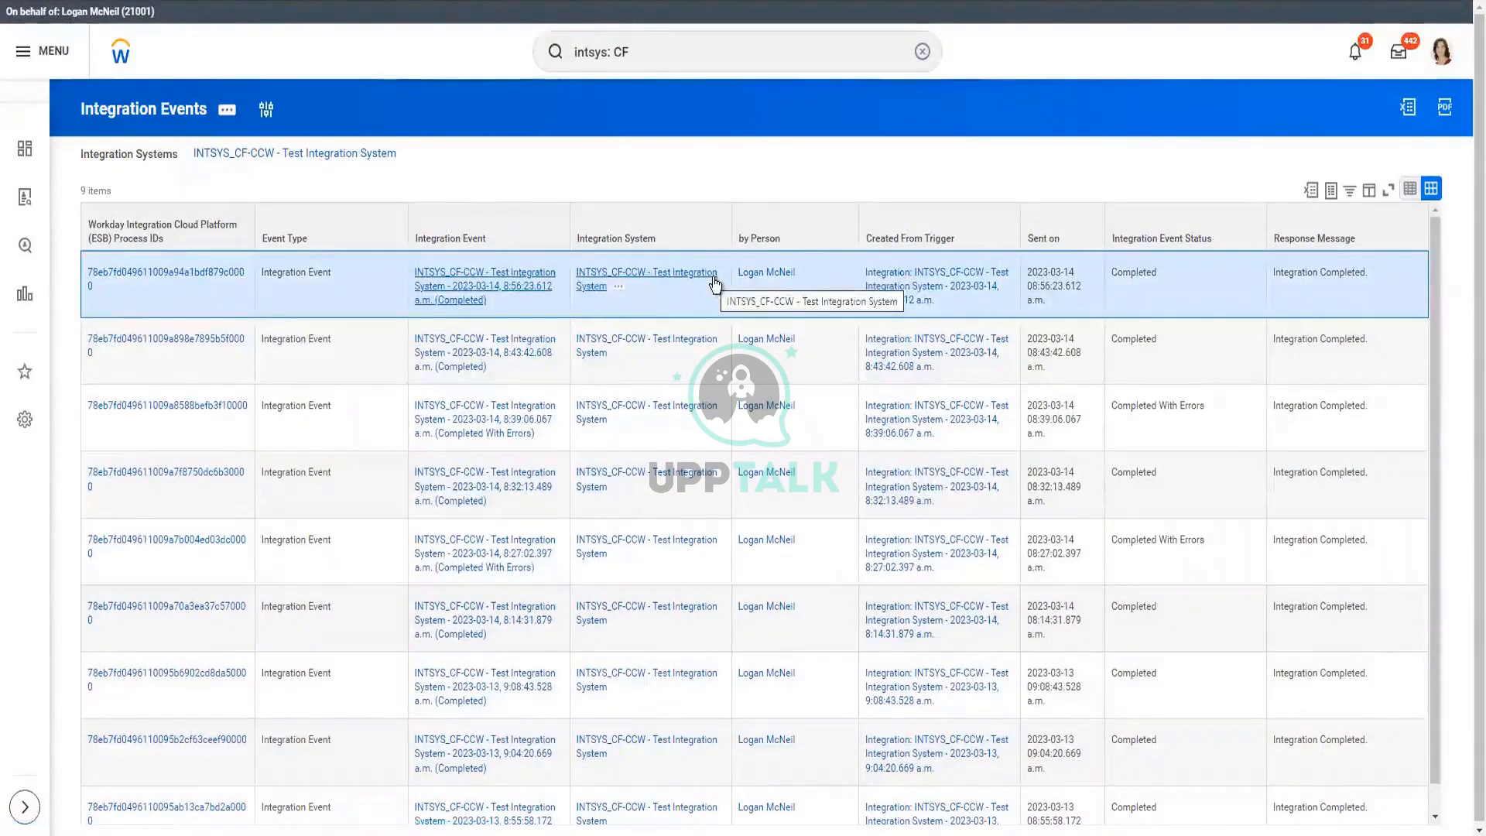
click(712, 279)
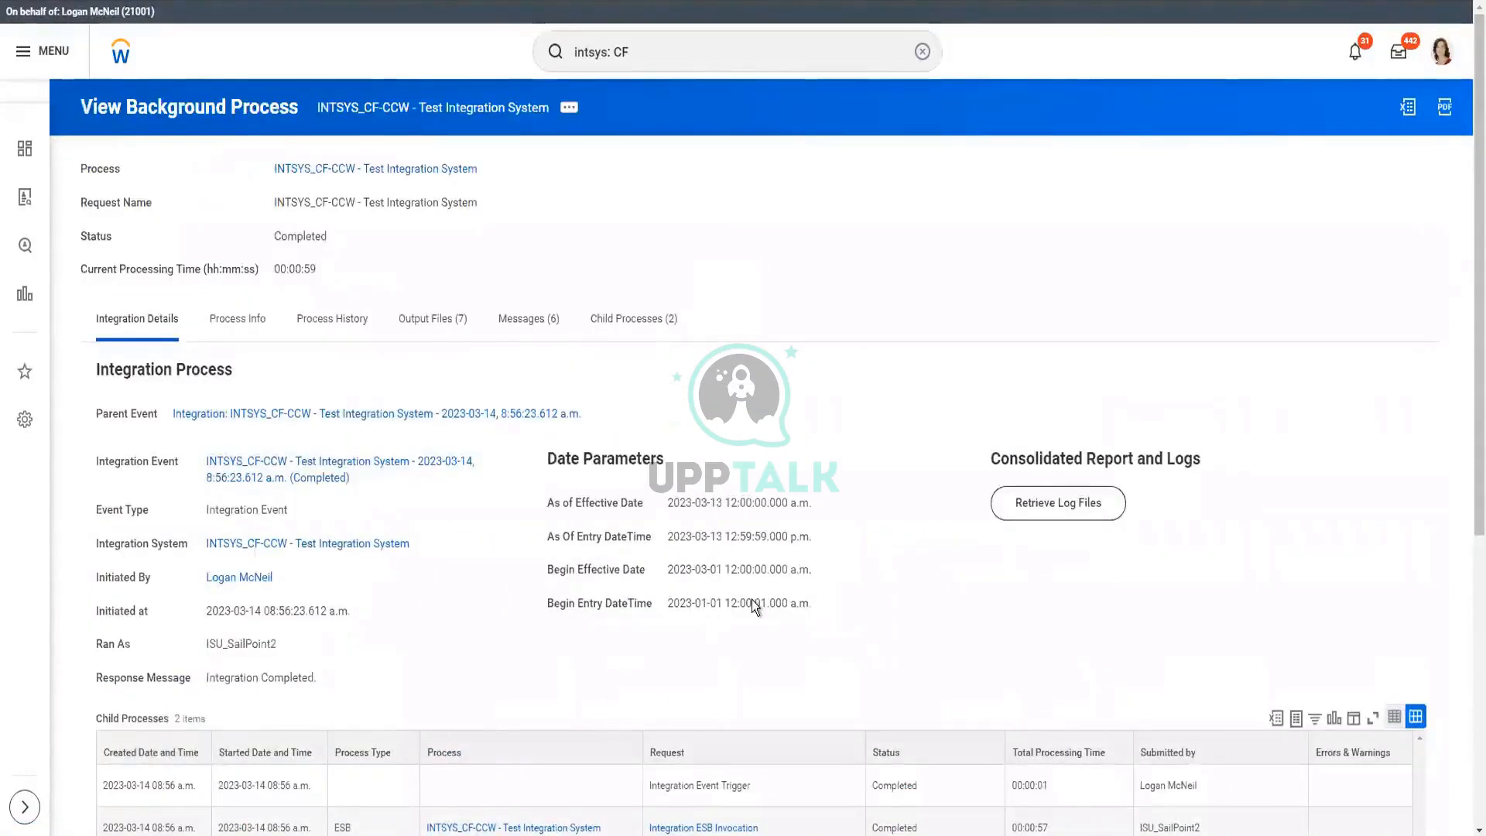
scroll(463, 560, down, 5)
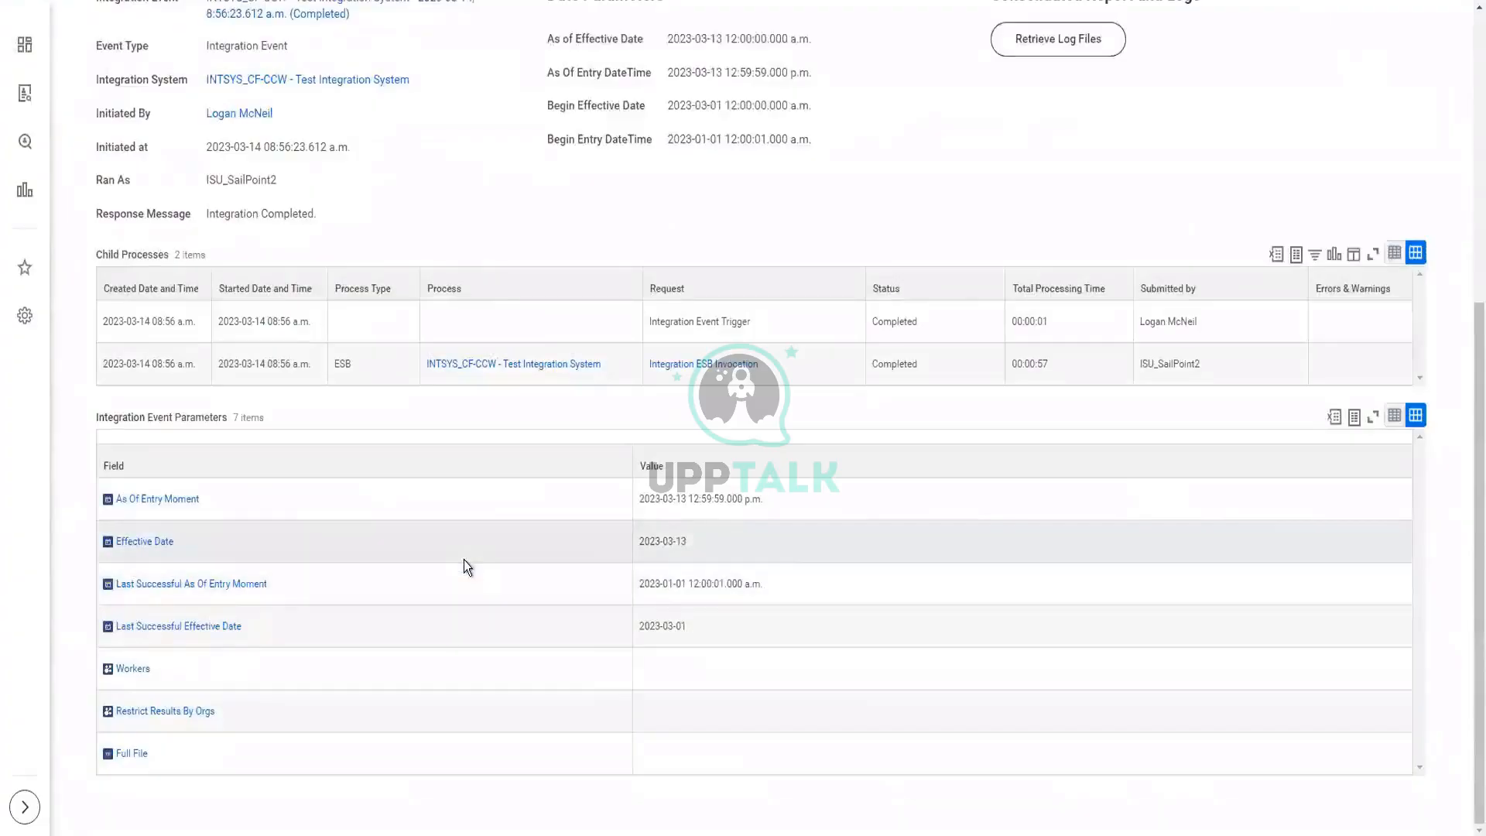
scroll(462, 540, up, 4)
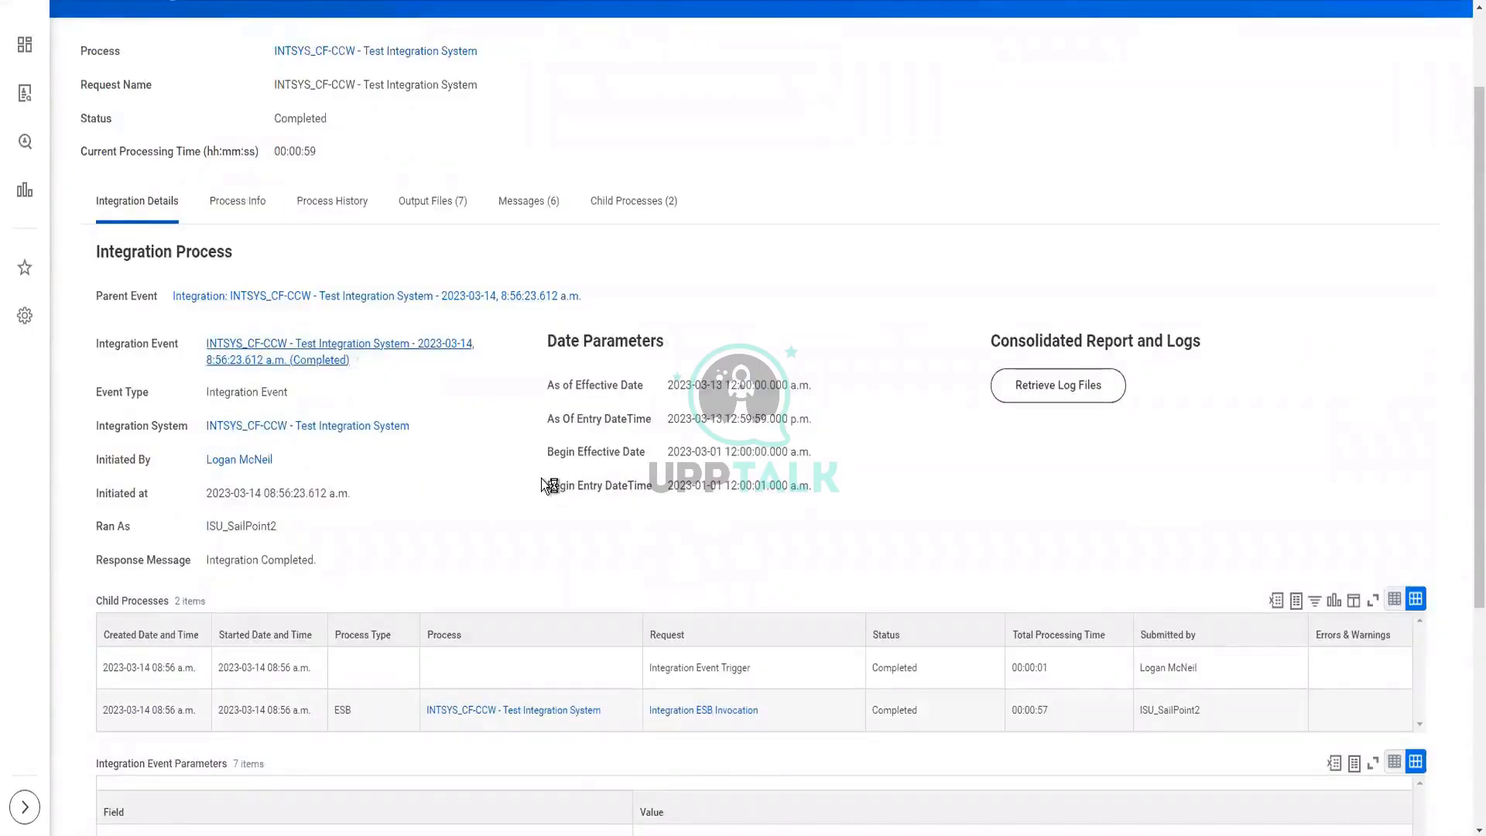
scroll(541, 478, up, 2)
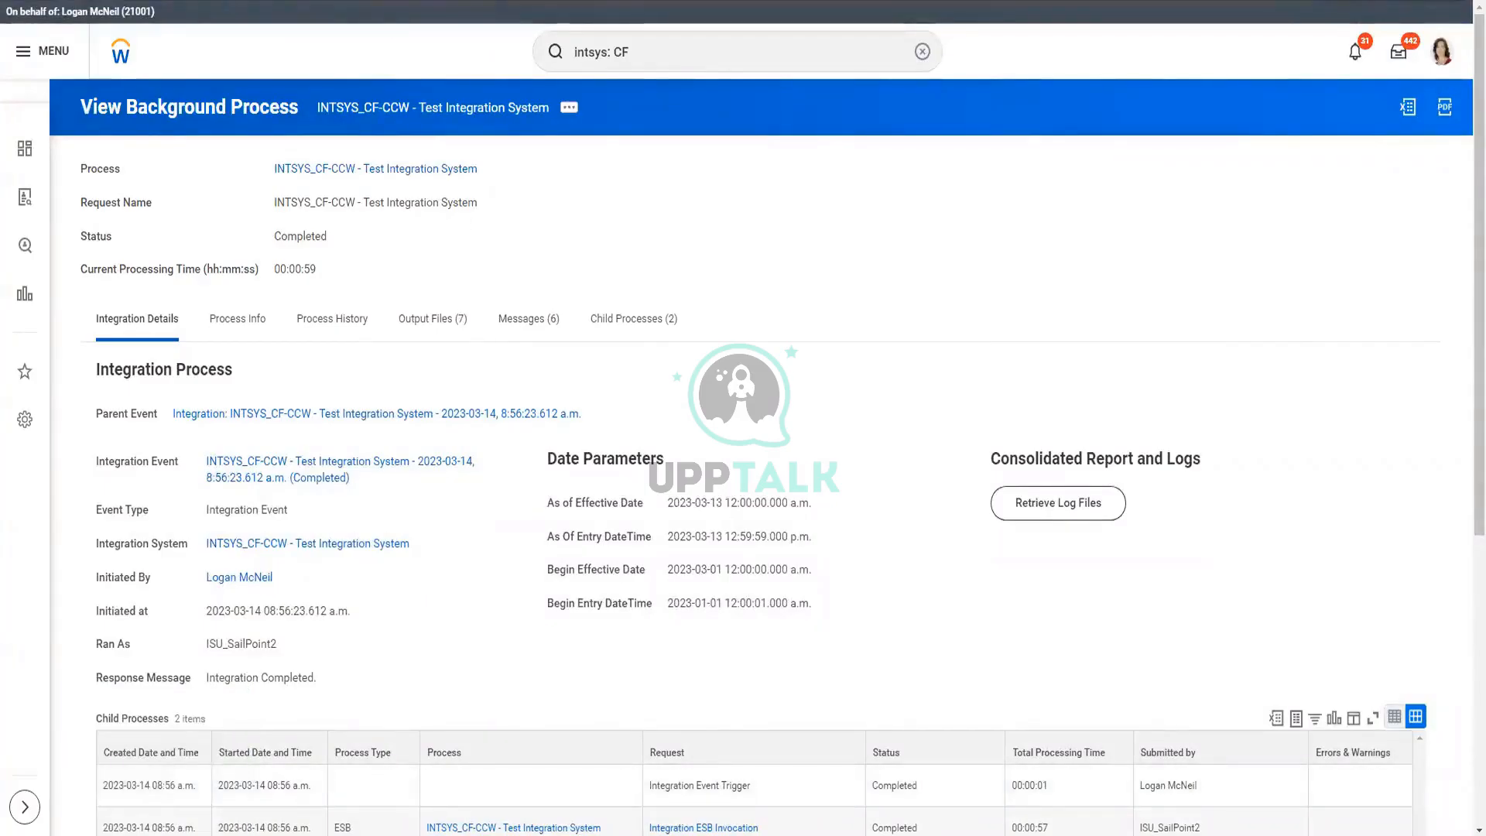
- Duplicate the browser tab with the background process and show the process's output files in the original tab
right_click(330, 2)
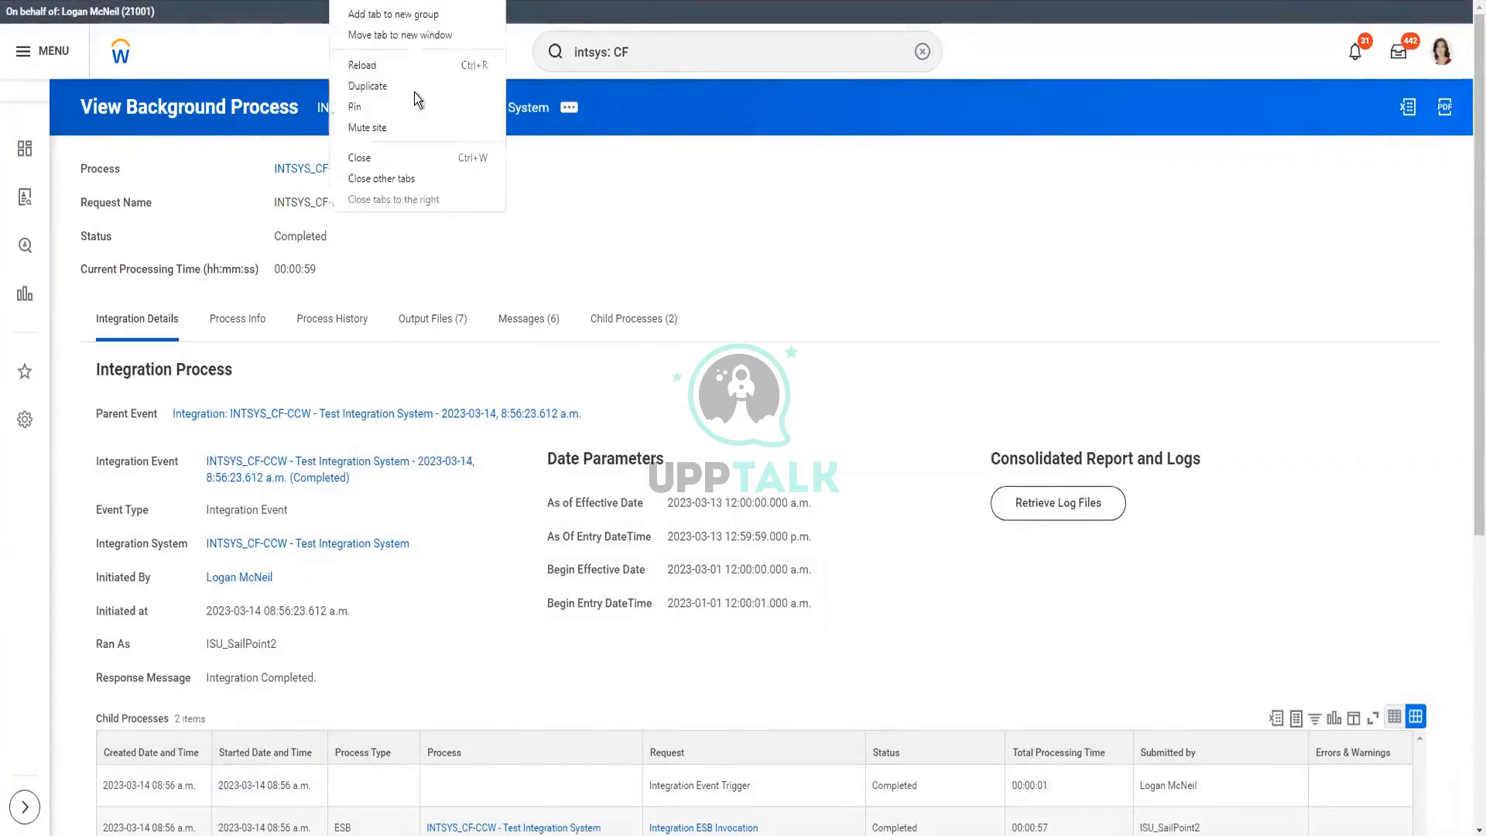
click(806, 137)
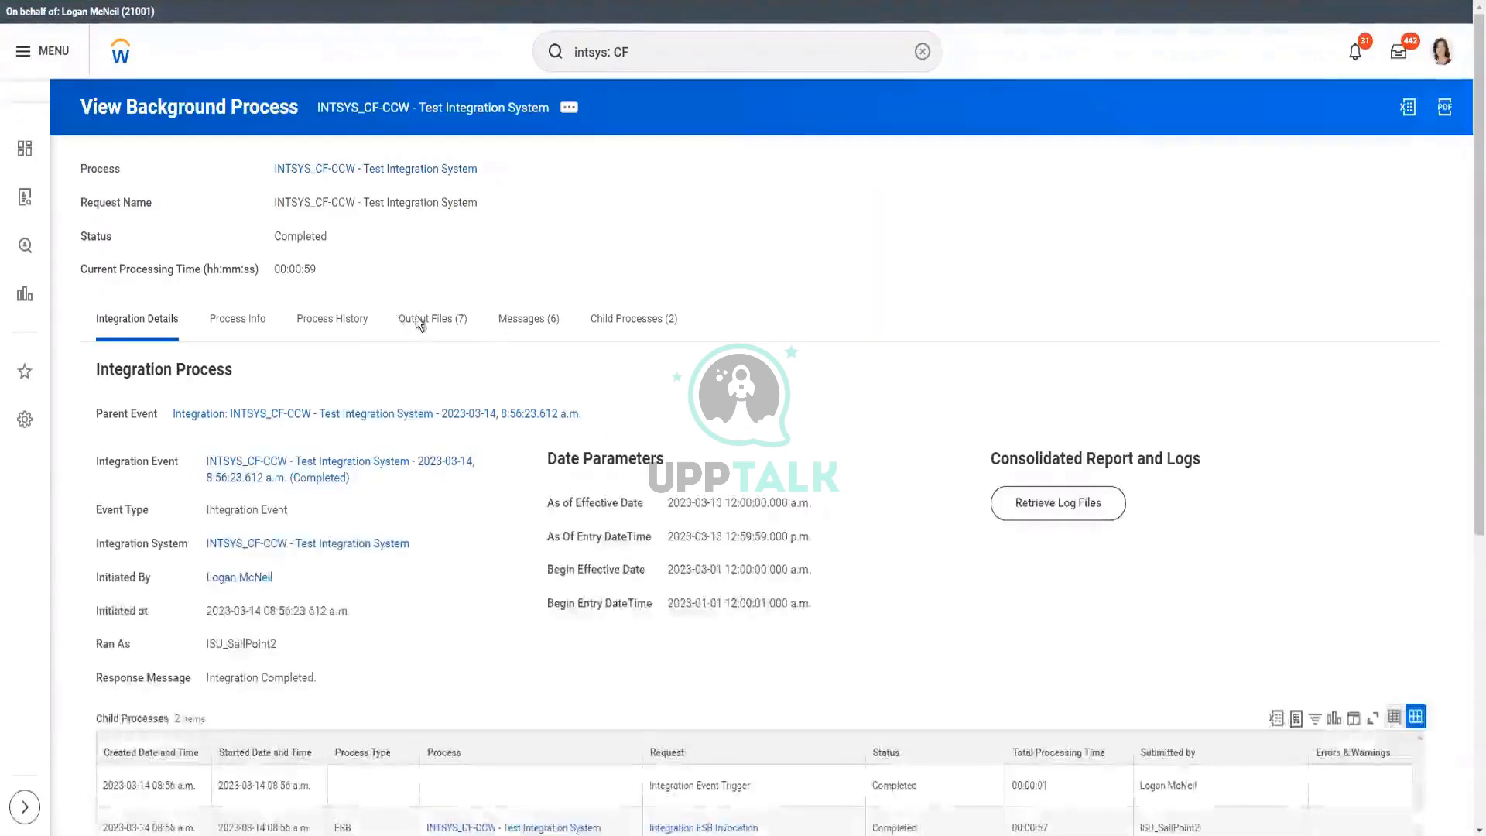
click(418, 320)
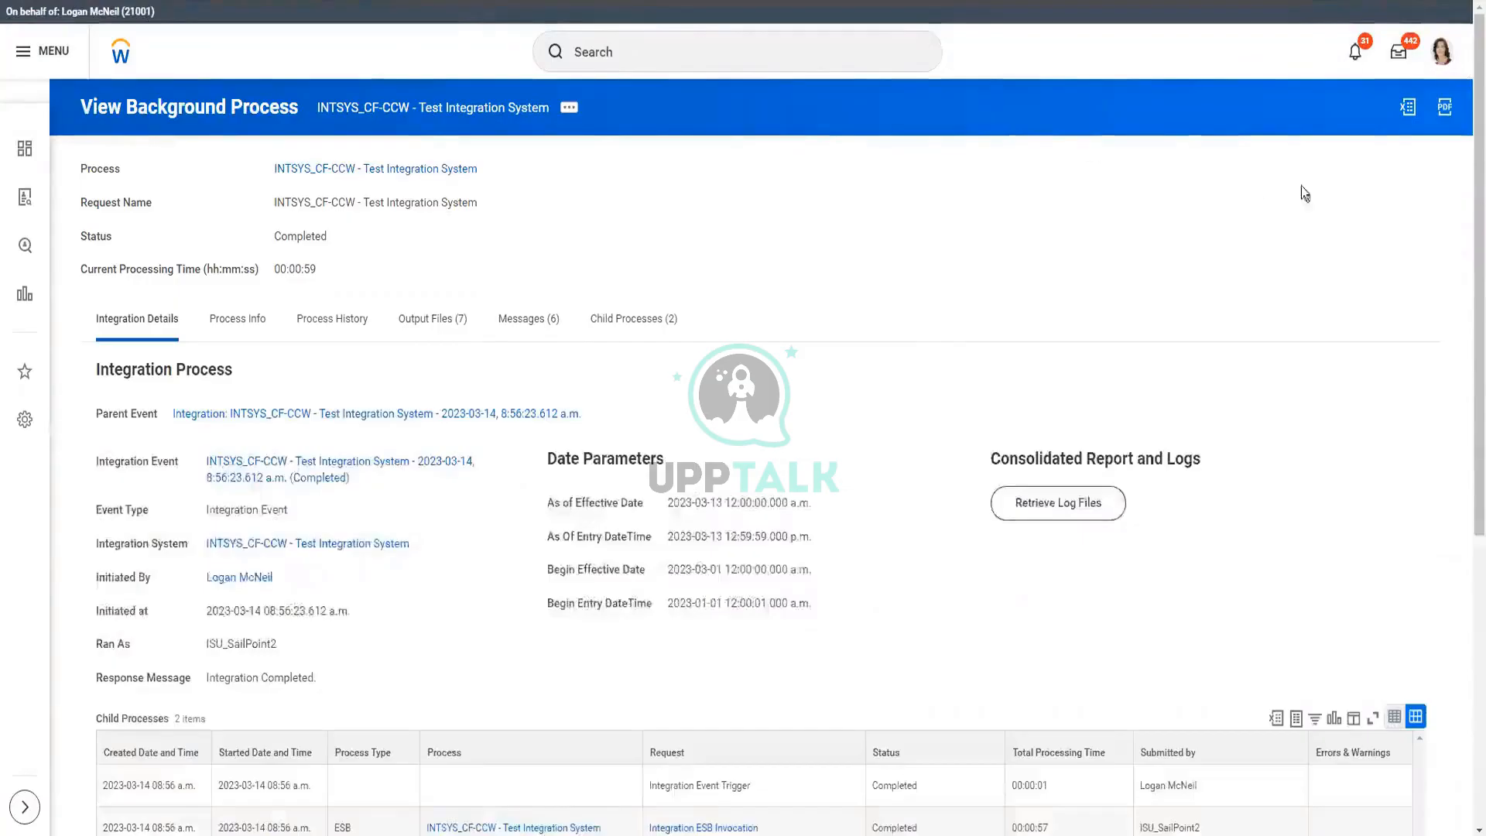
- Open the signed-in worker's own profile in the duplicated tab
click(1441, 51)
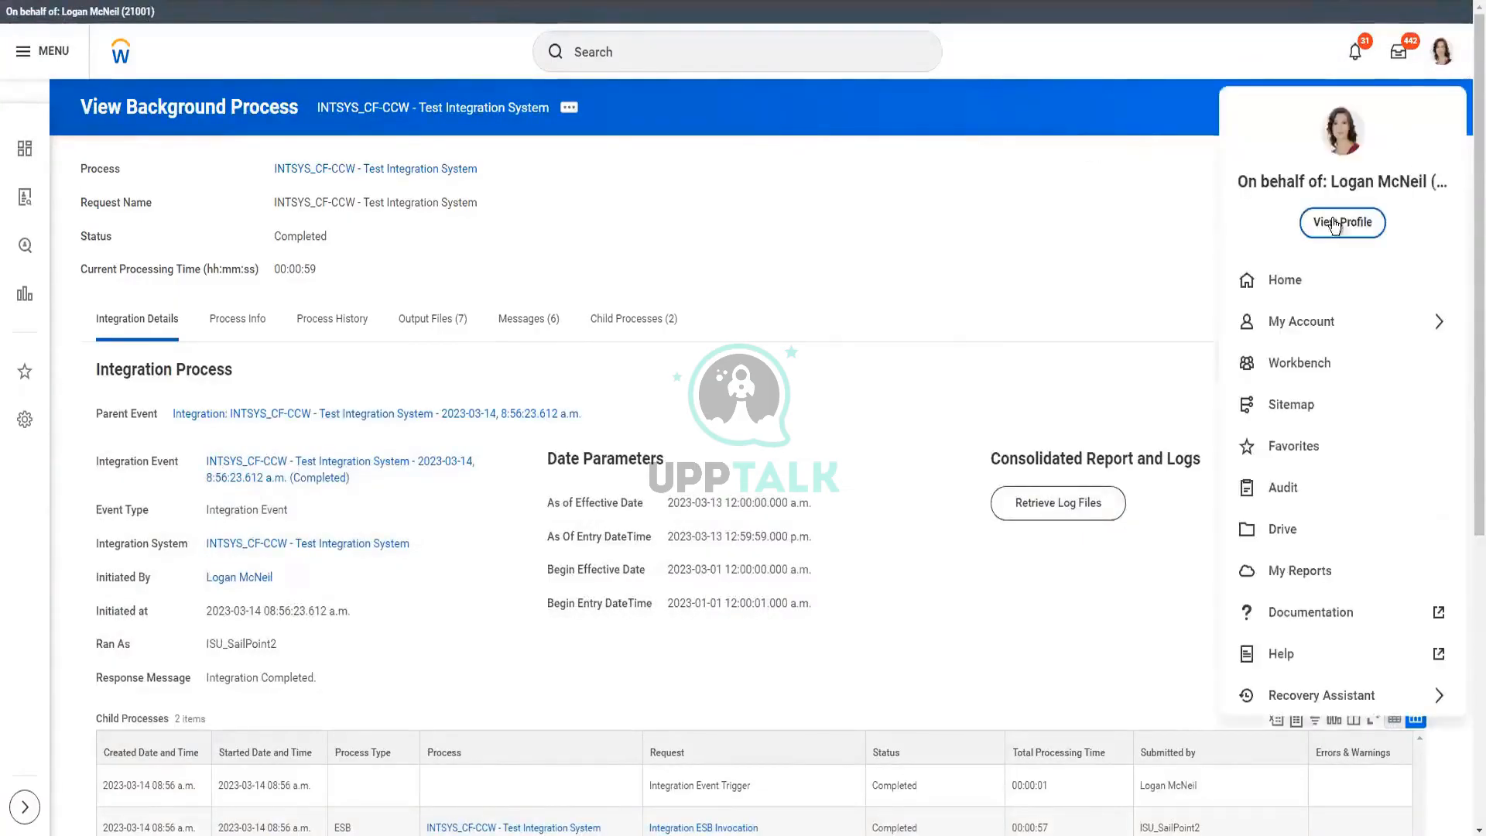
click(243, 309)
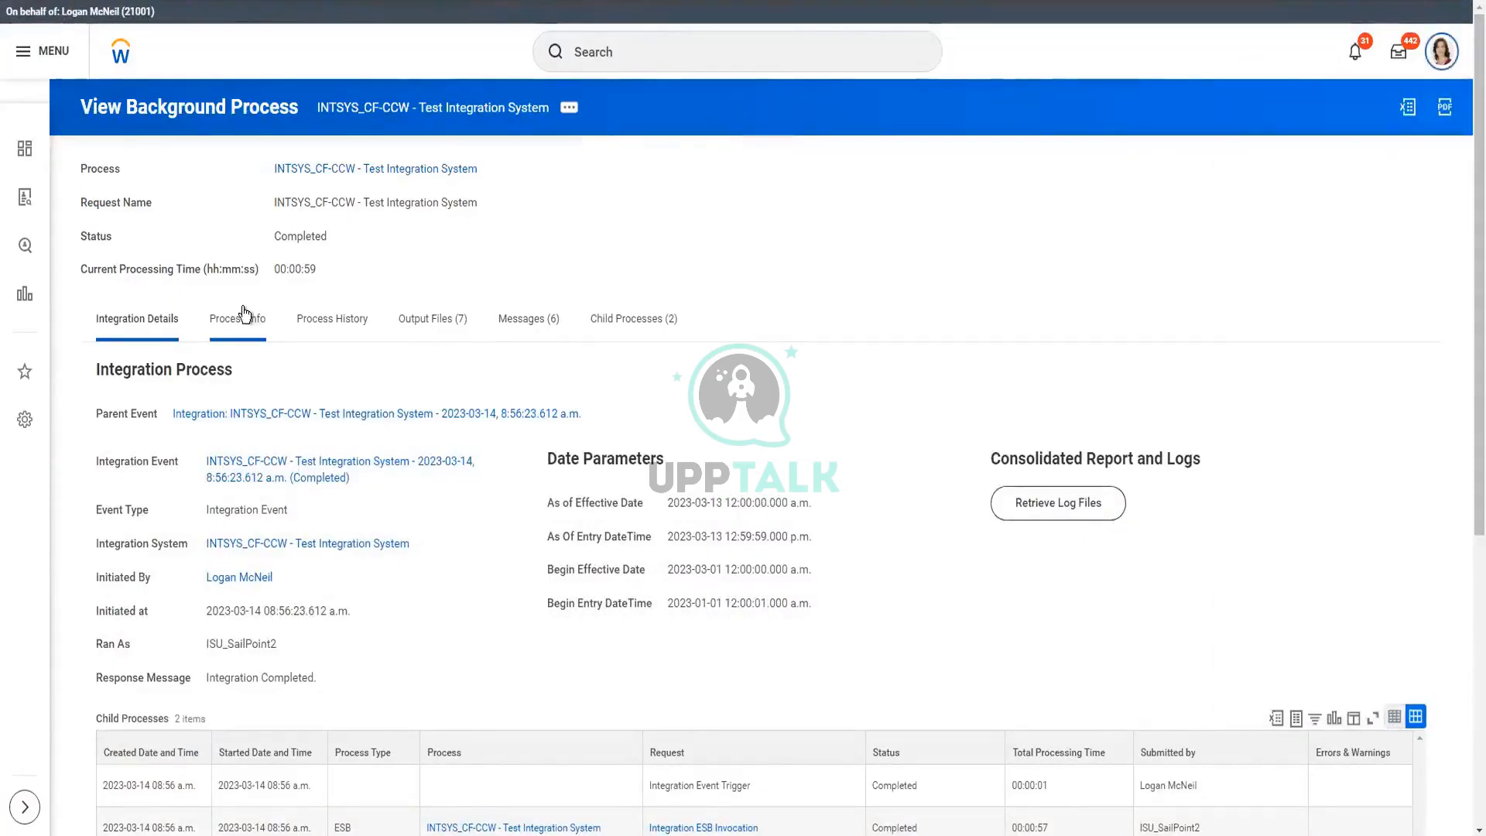
click(243, 308)
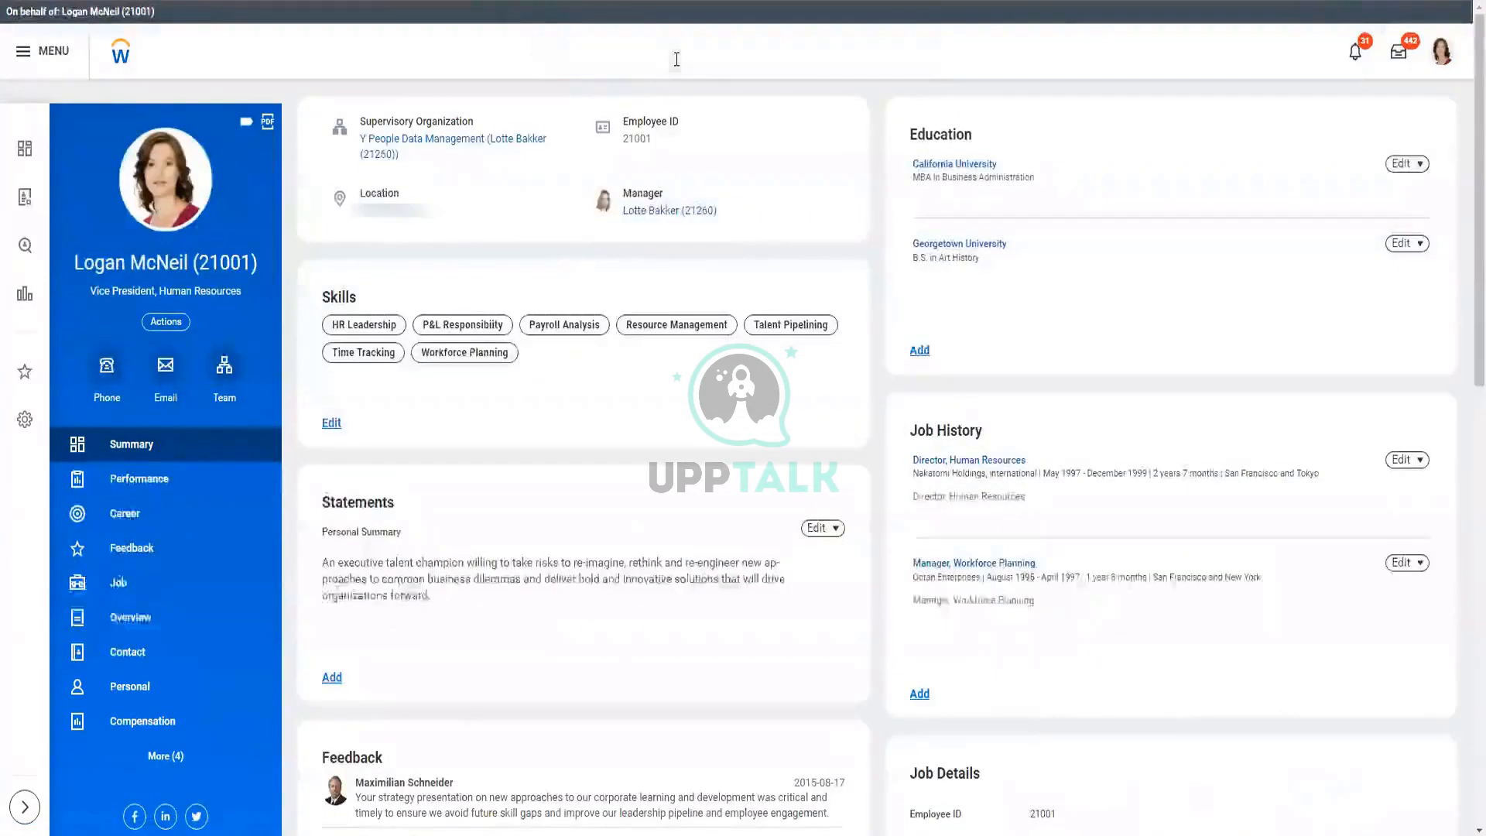
- Search for the IT Operations manager by name and open that worker's profile
click(676, 58)
text(juloie)
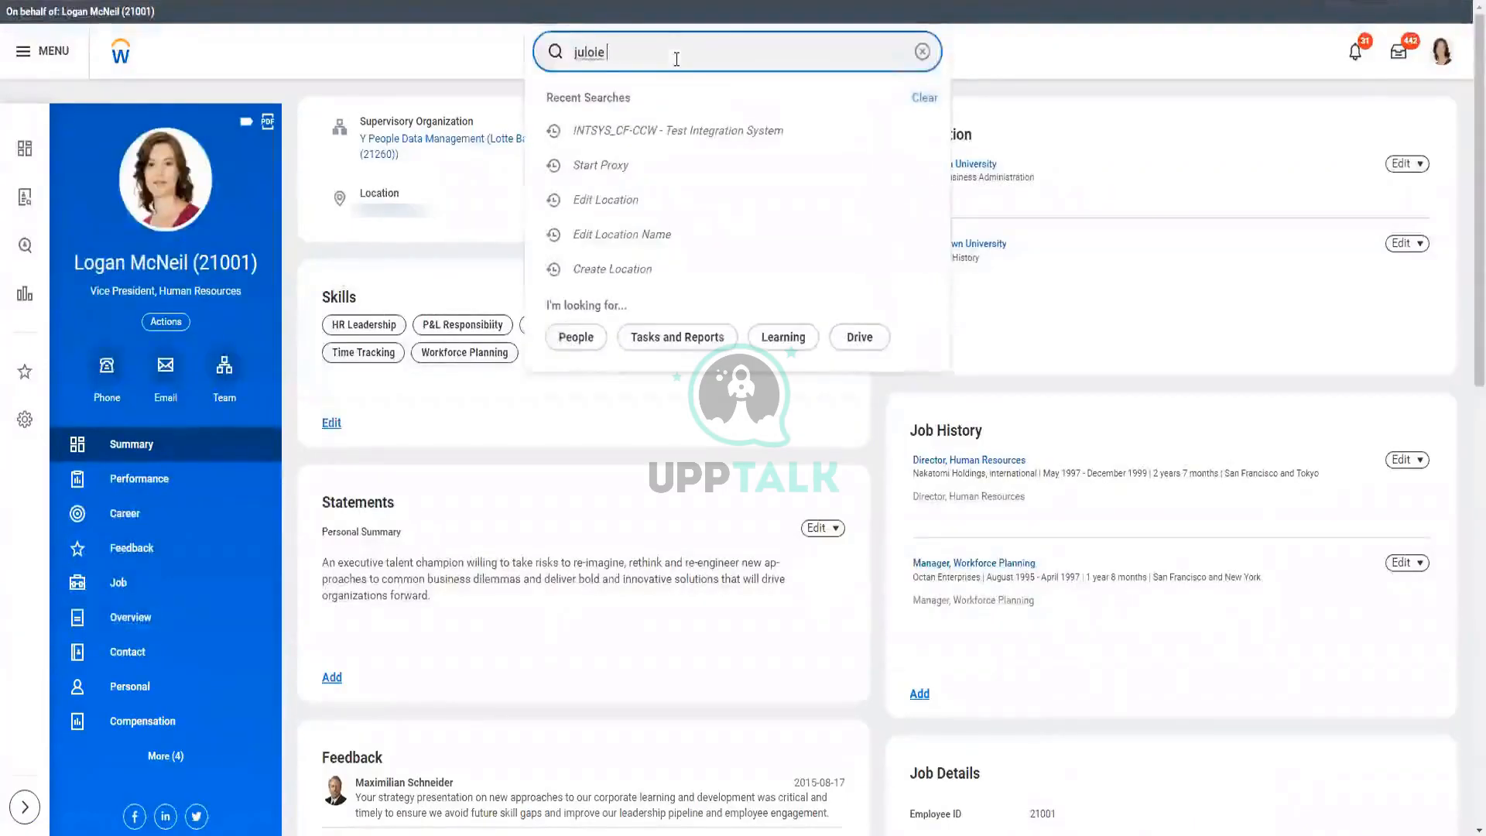
text( bow)
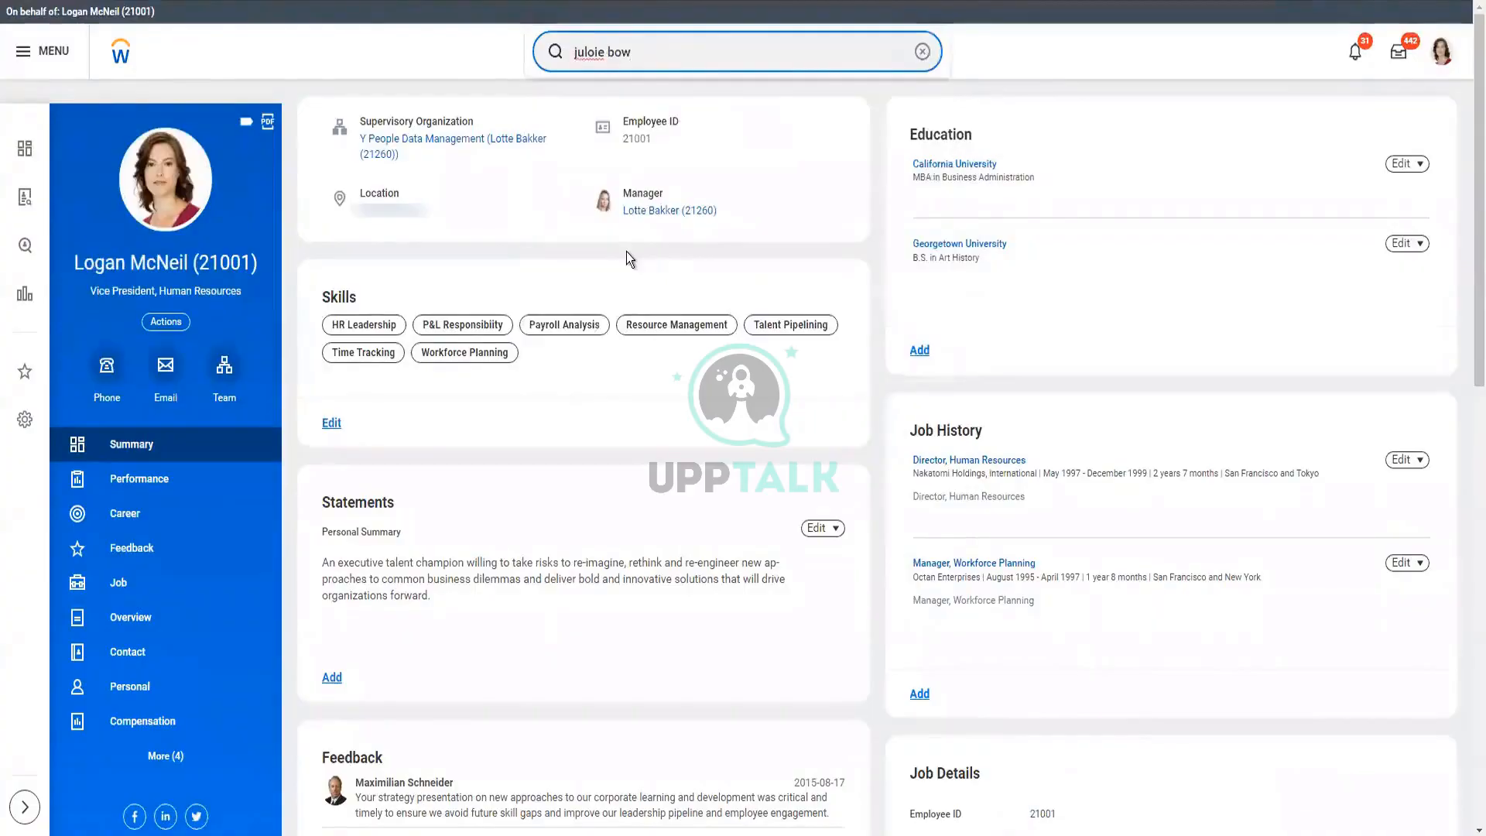
key(Delete)
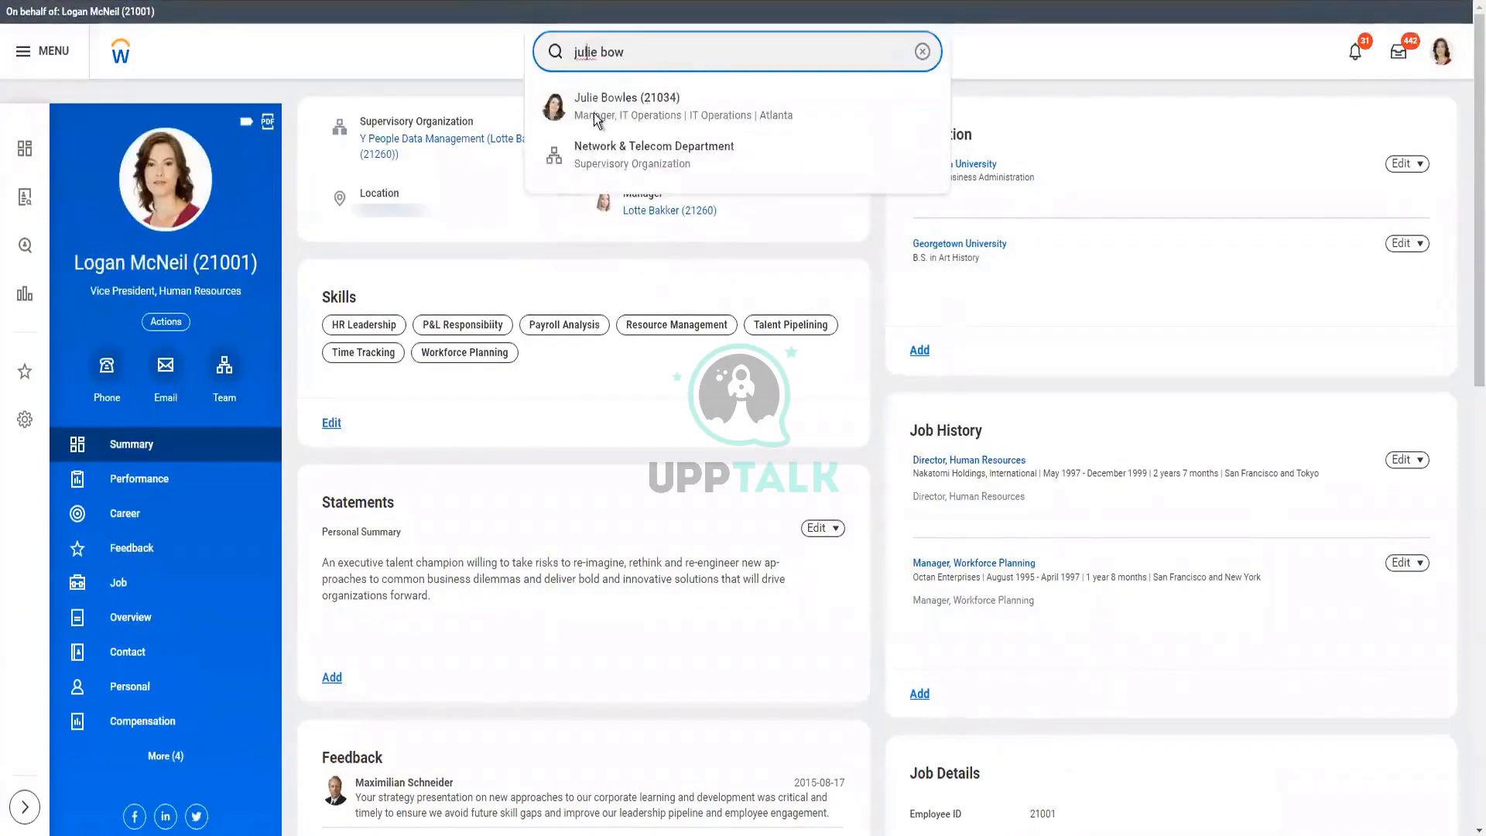
click(647, 108)
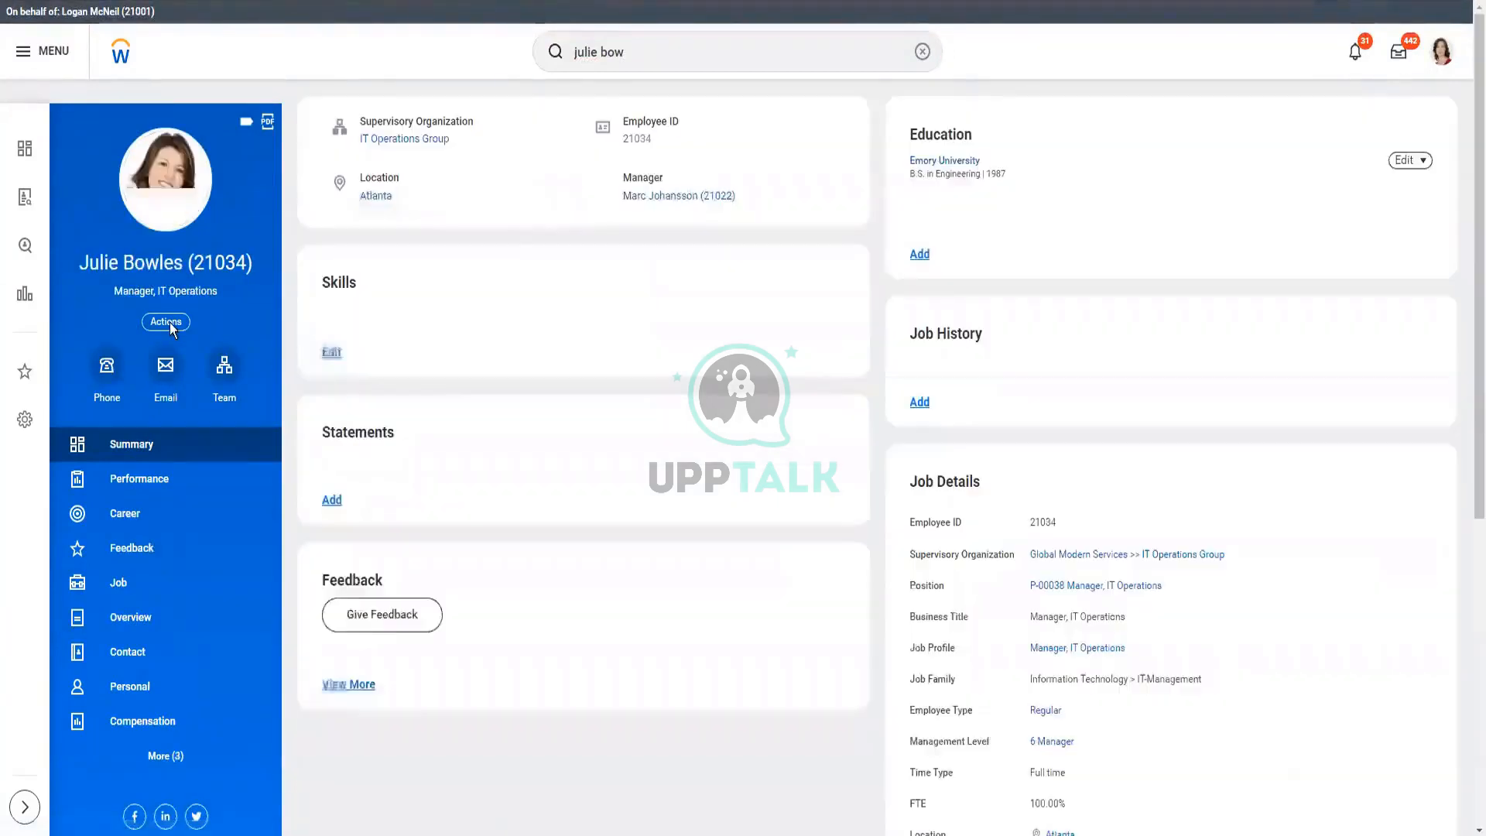
- Start a Change Business Title job change for the worker with the effective date 2023-03-14
click(165, 322)
mouse_move(181, 618)
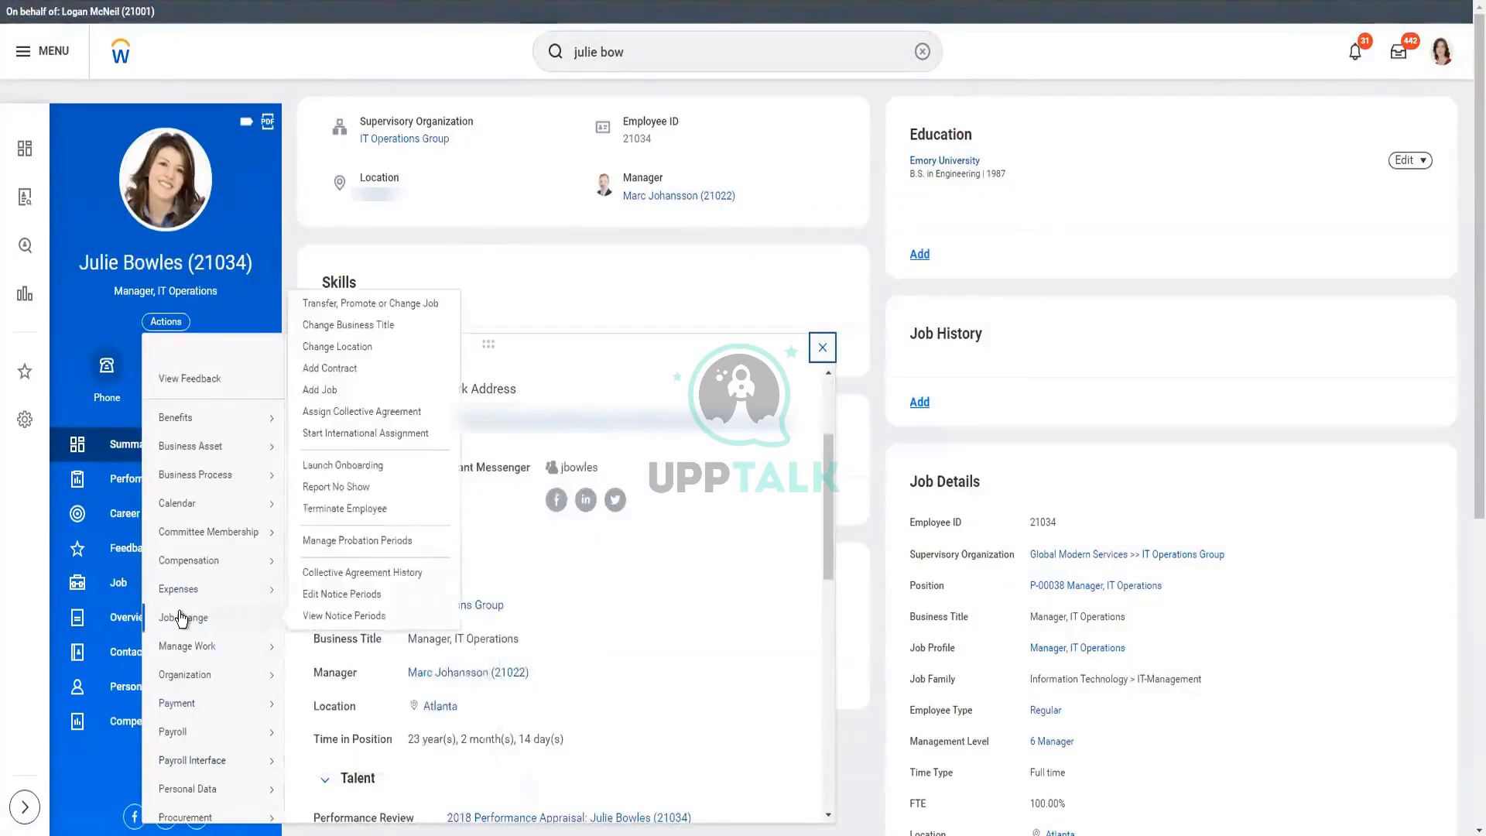
click(371, 326)
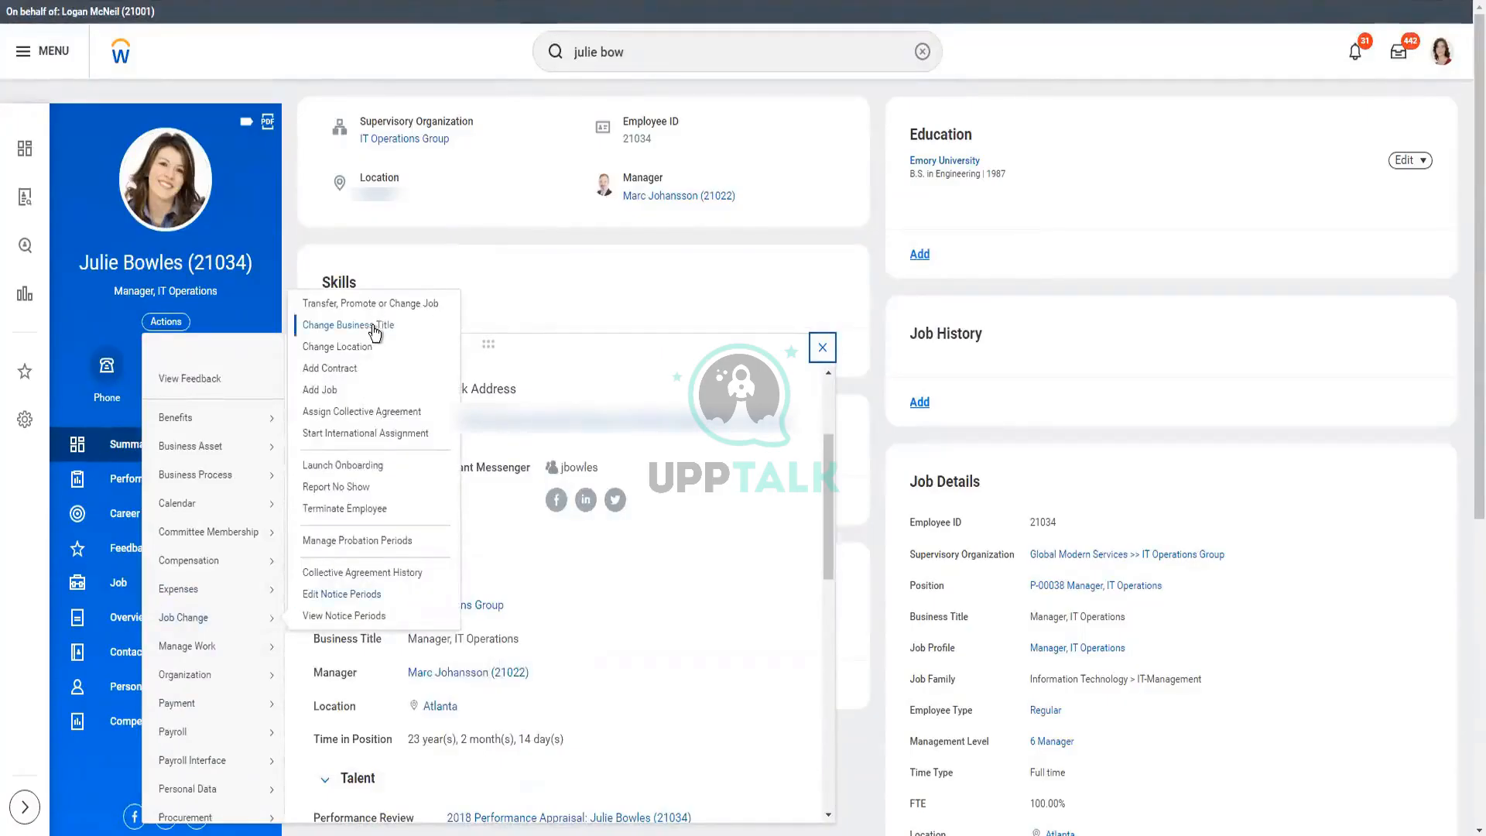
click(574, 361)
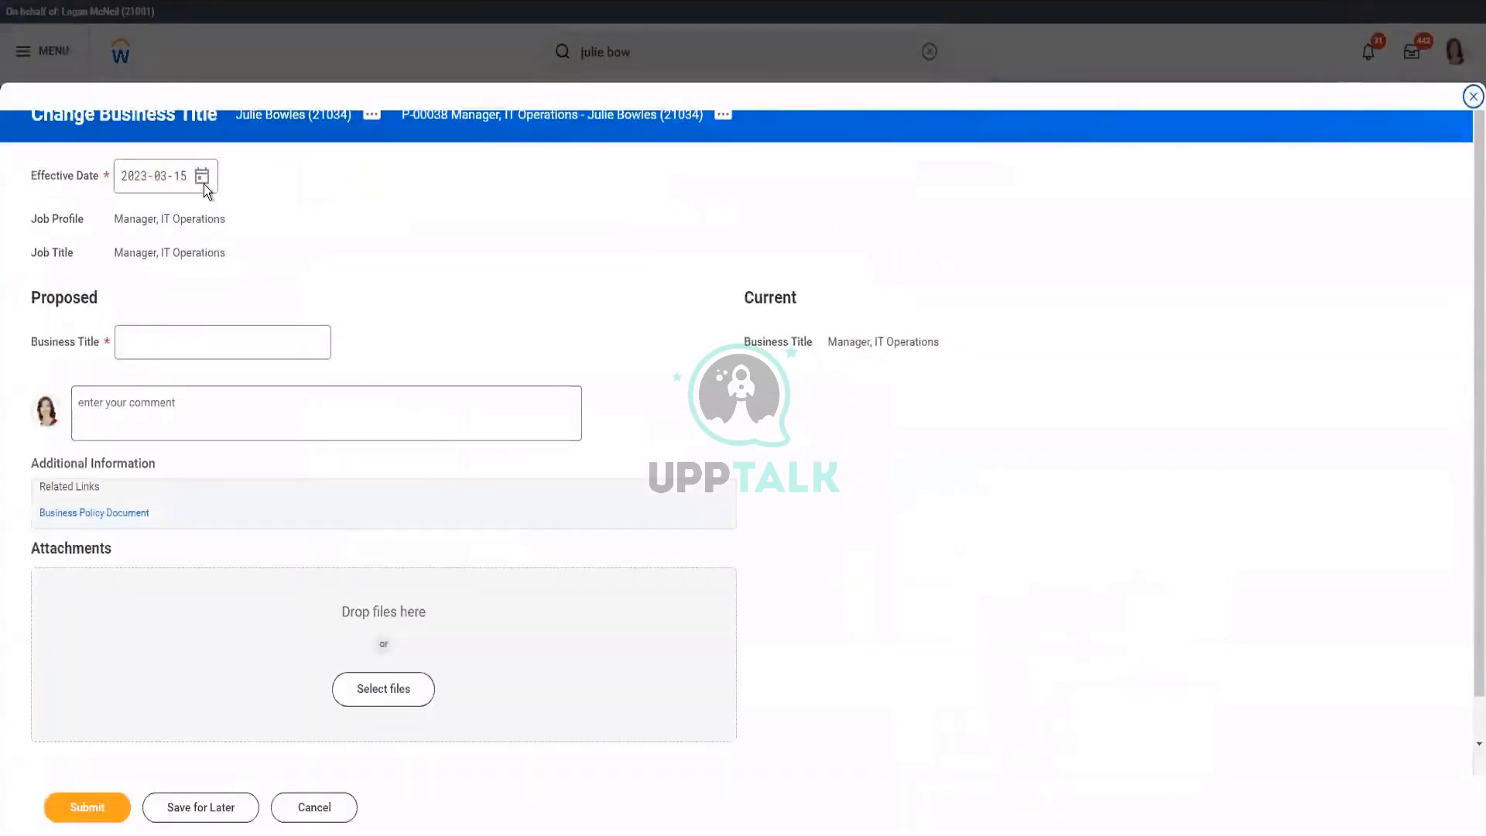
click(203, 184)
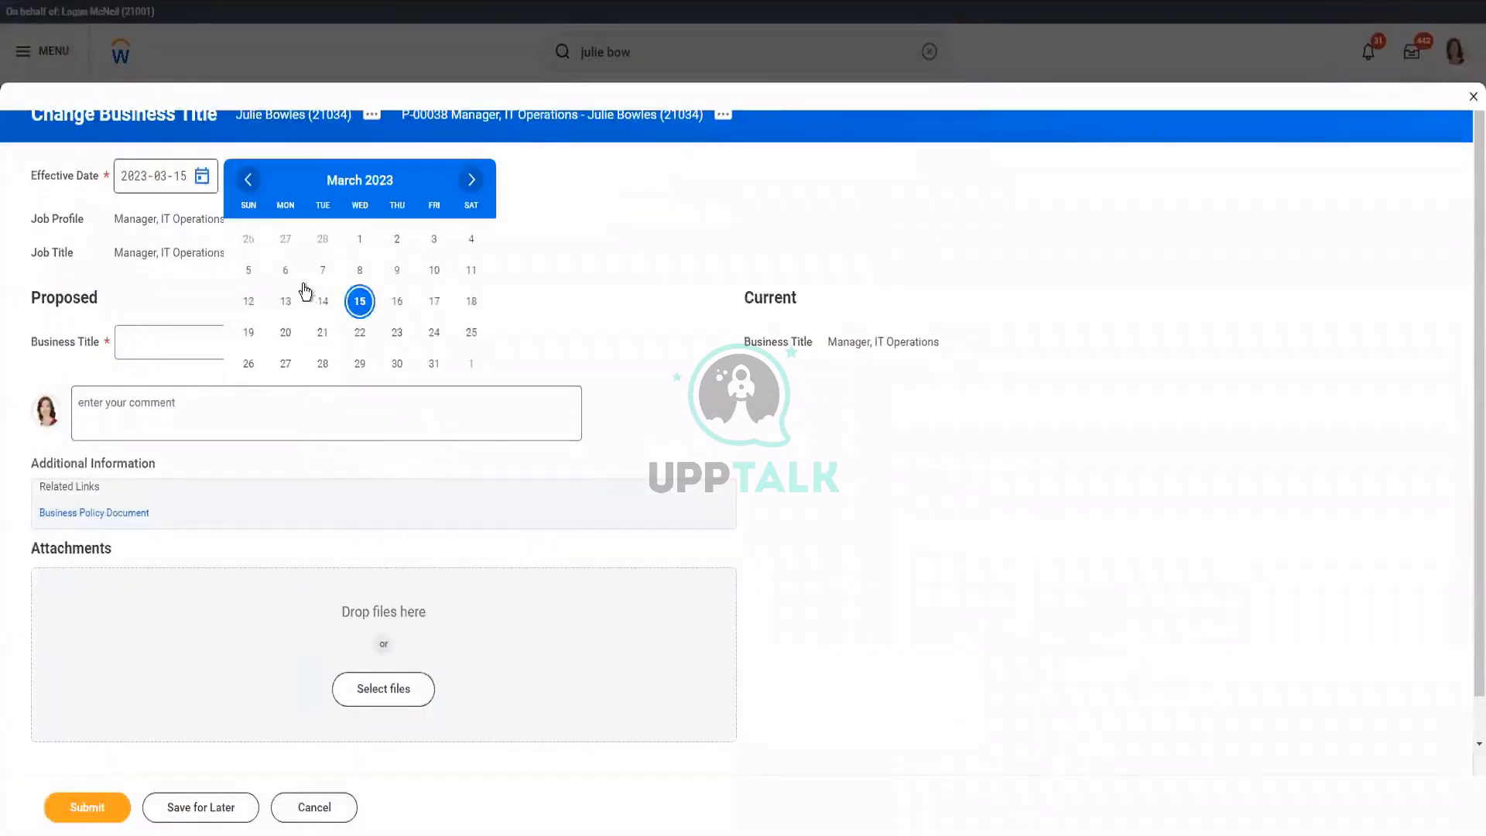
click(323, 305)
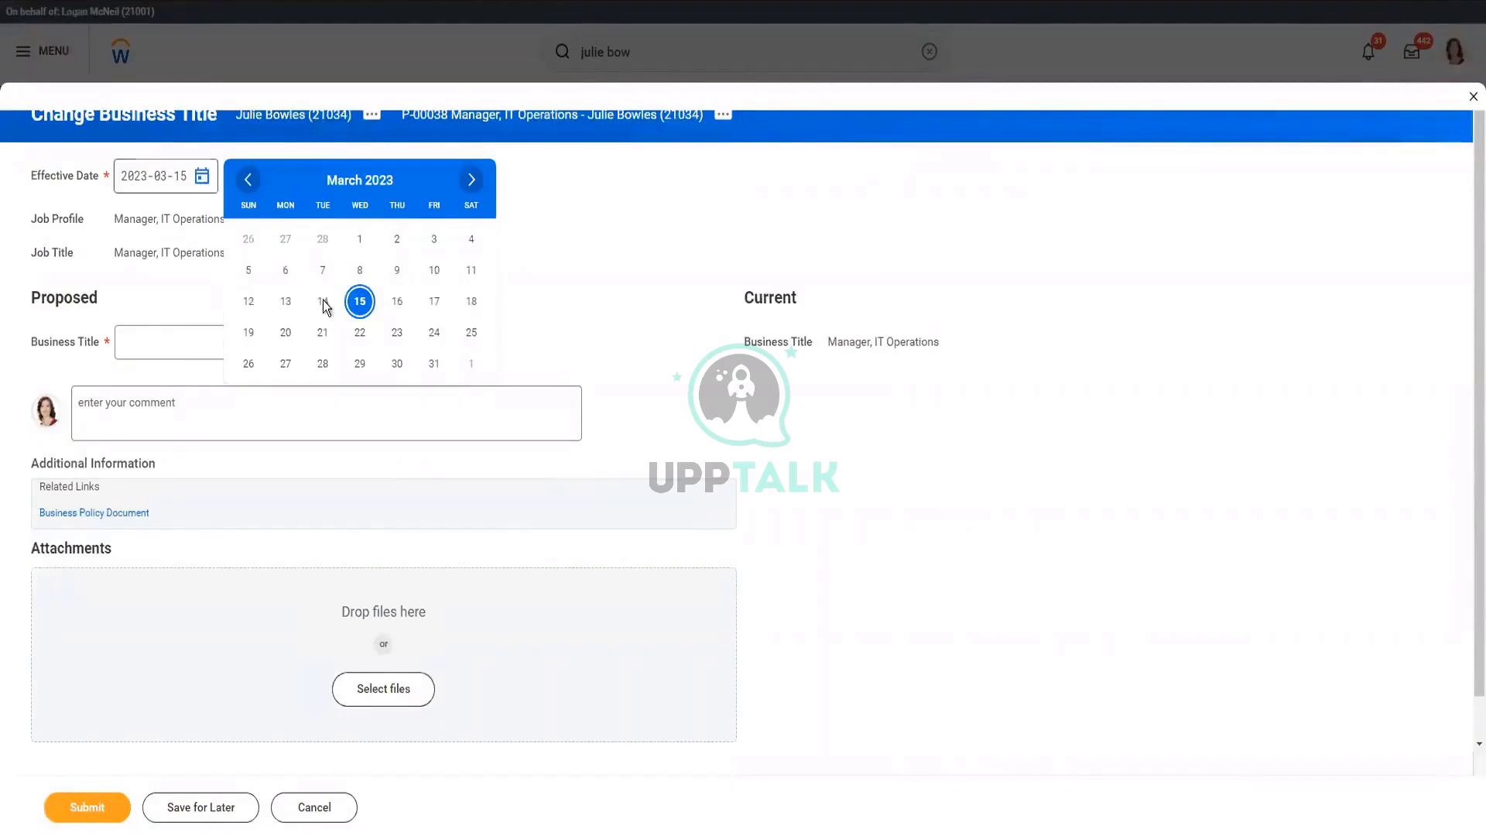
click(174, 342)
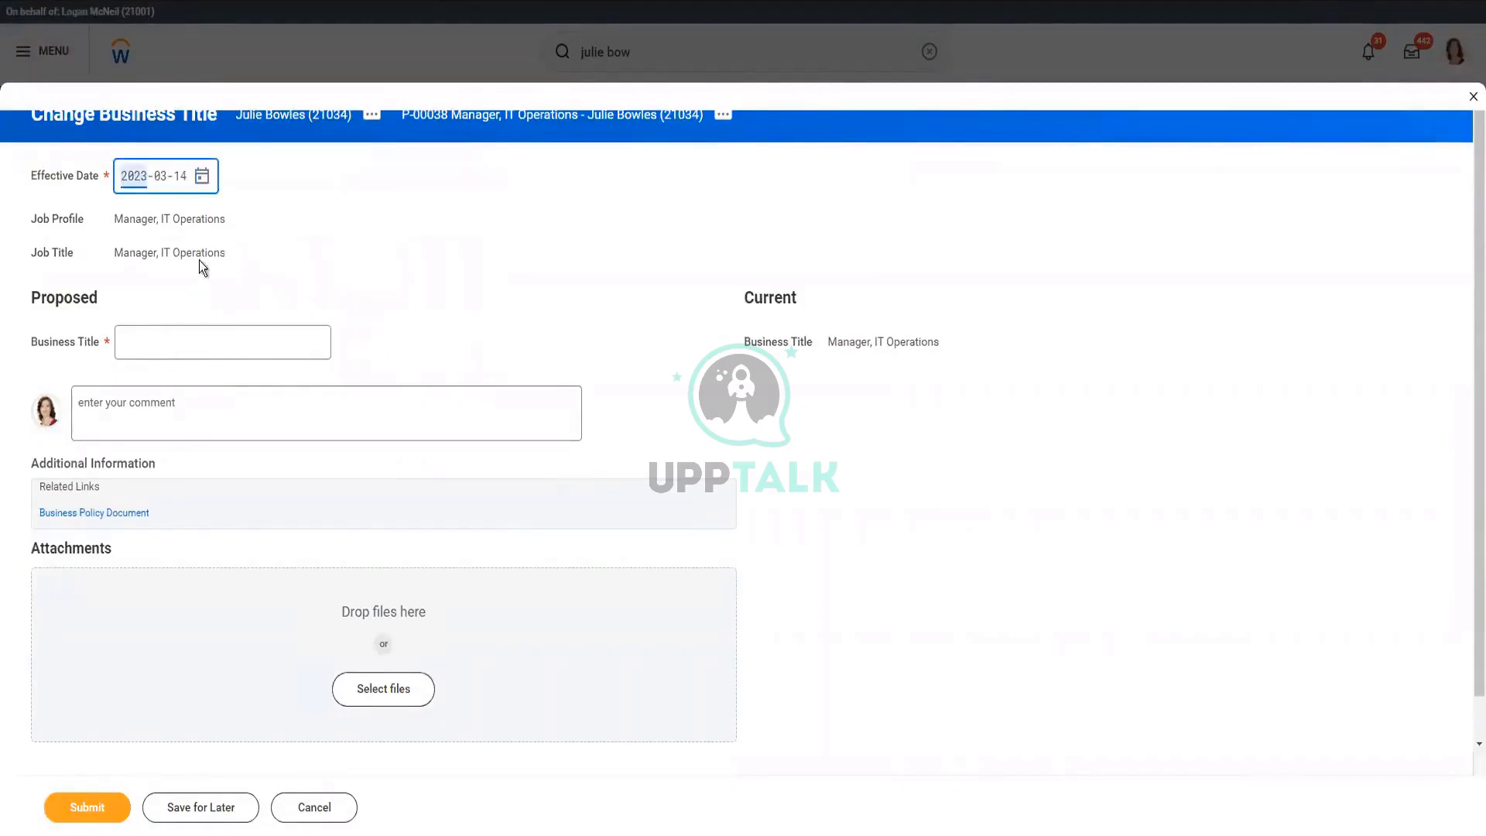
- Enter "Senior Manager, IT Operations" as the proposed business title, based on the job profile text, and submit the change
triple_click(202, 218)
key(ctrl+c)
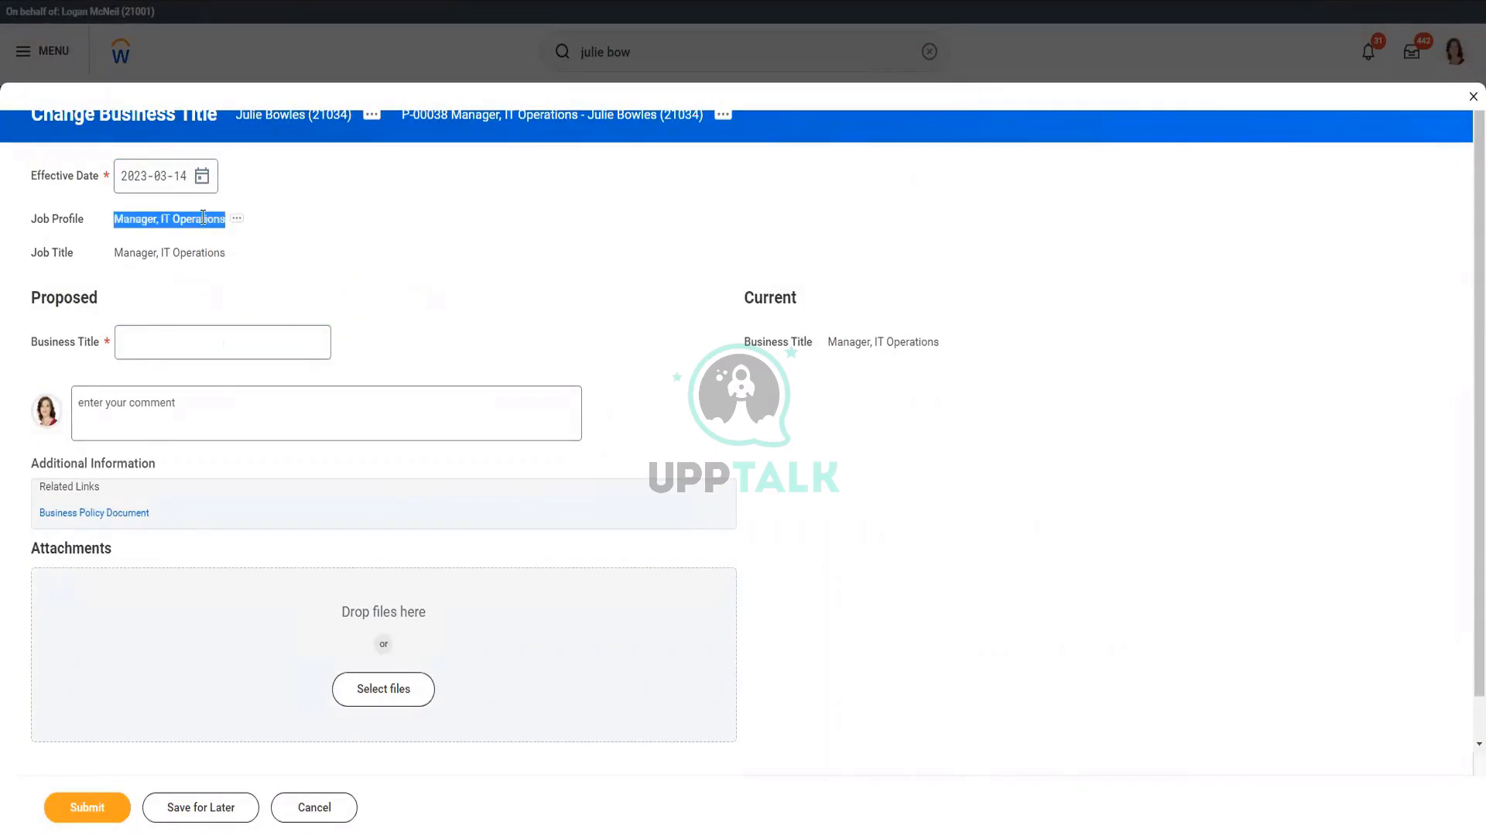
click(134, 340)
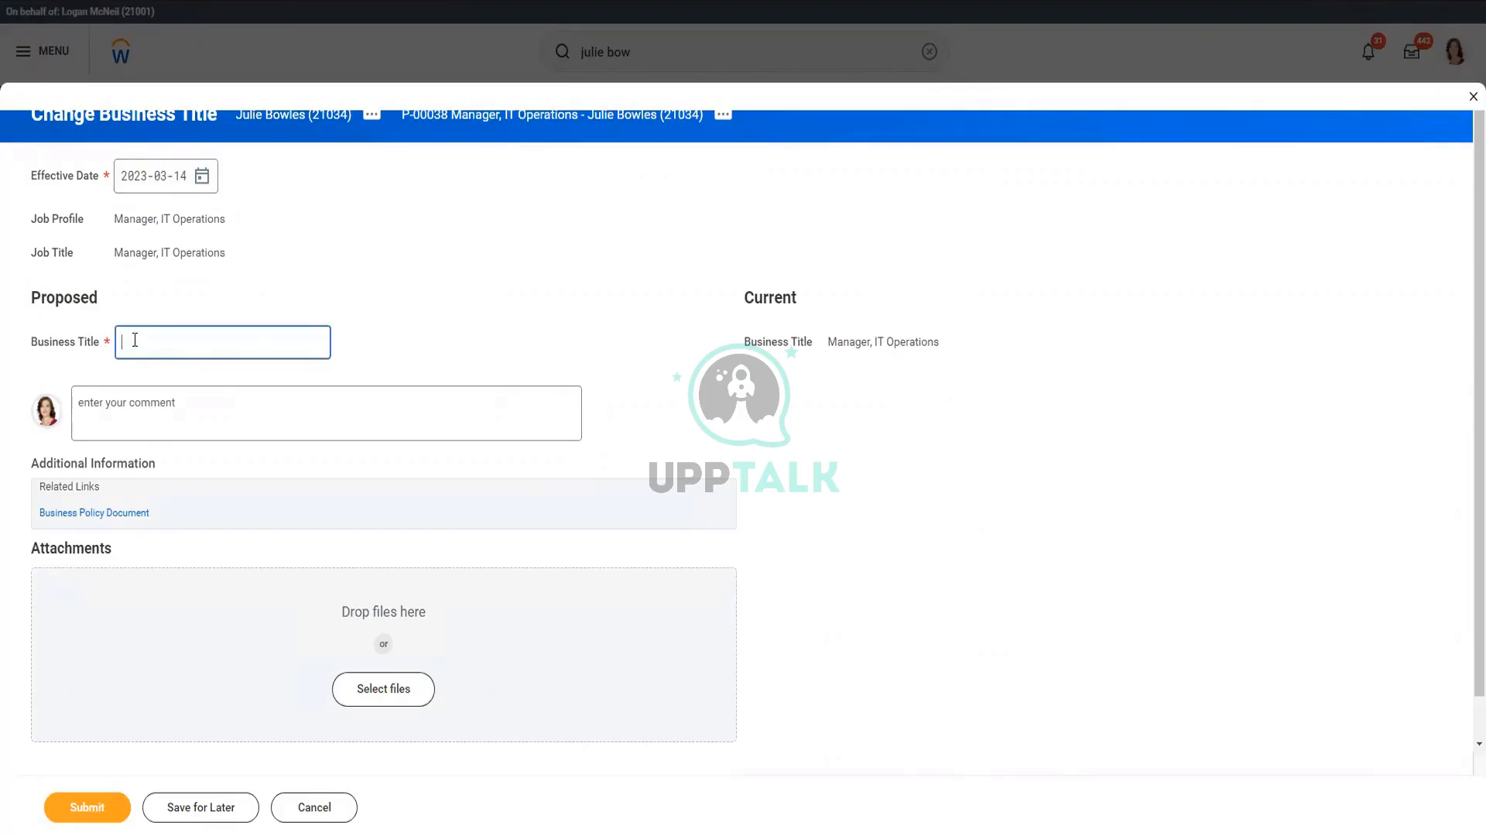
key(ctrl+v)
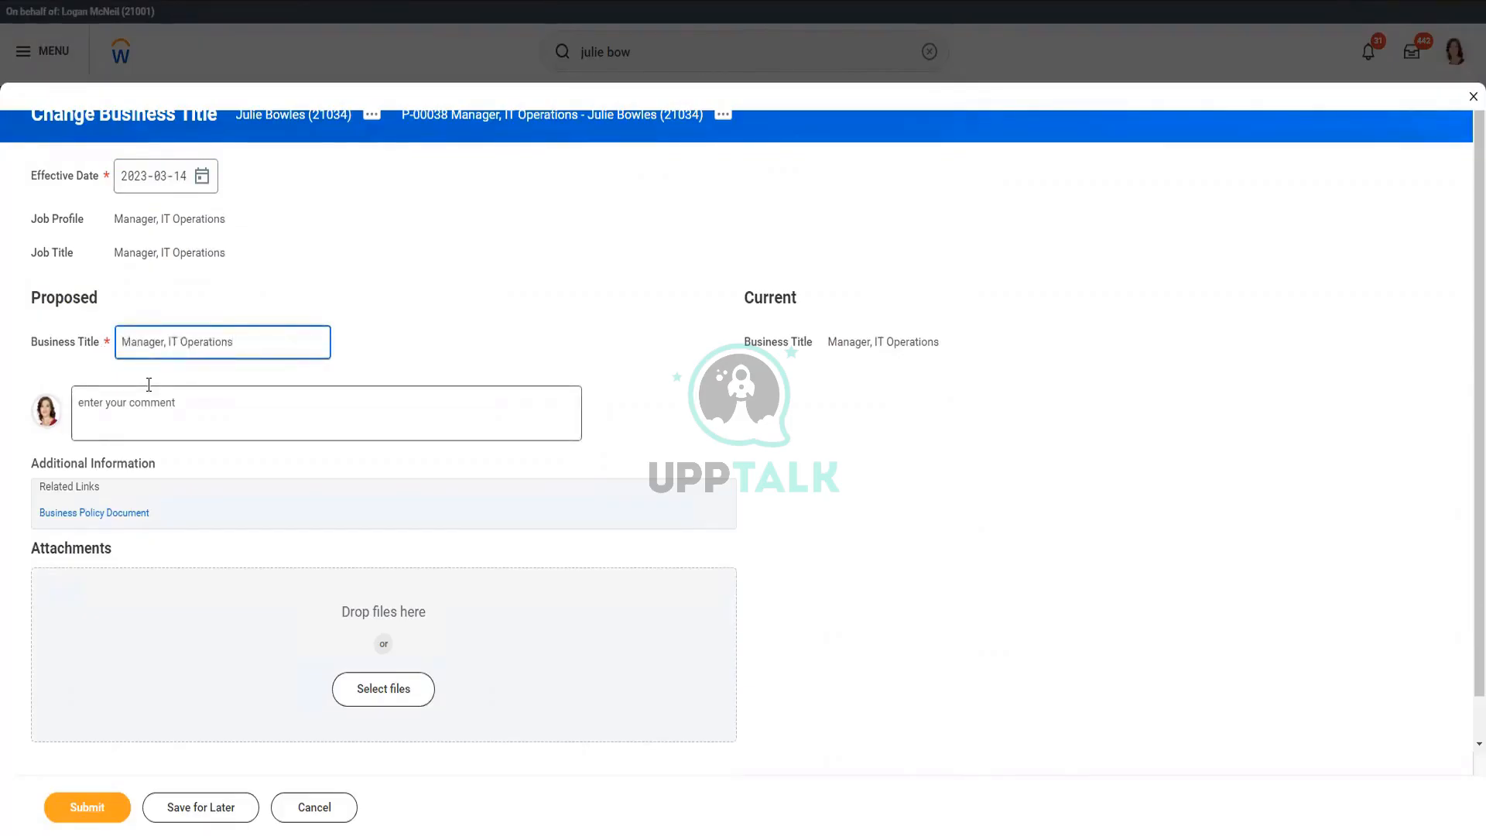
key(Home)
text(Senior)
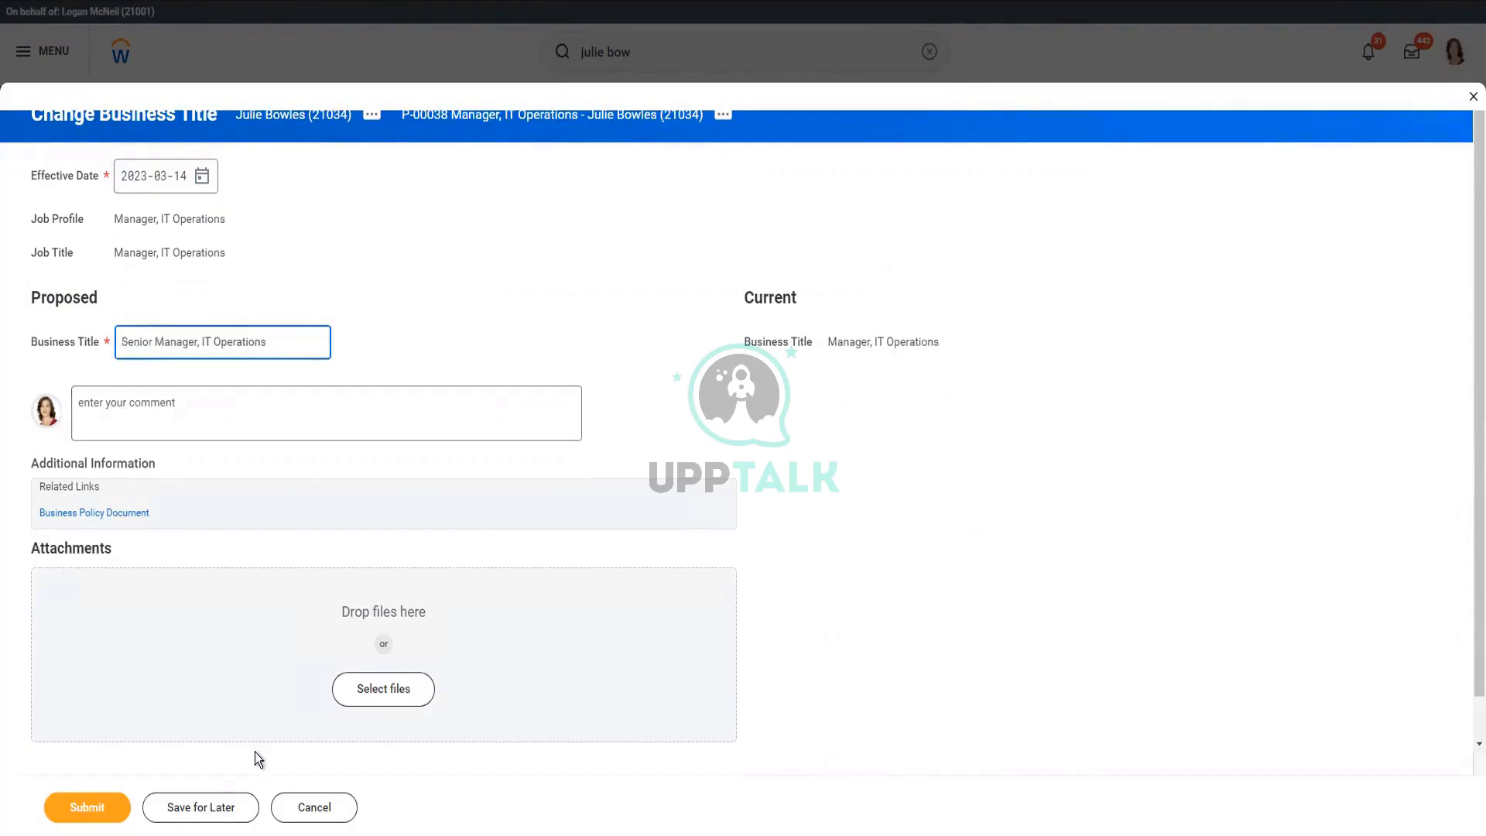
click(178, 808)
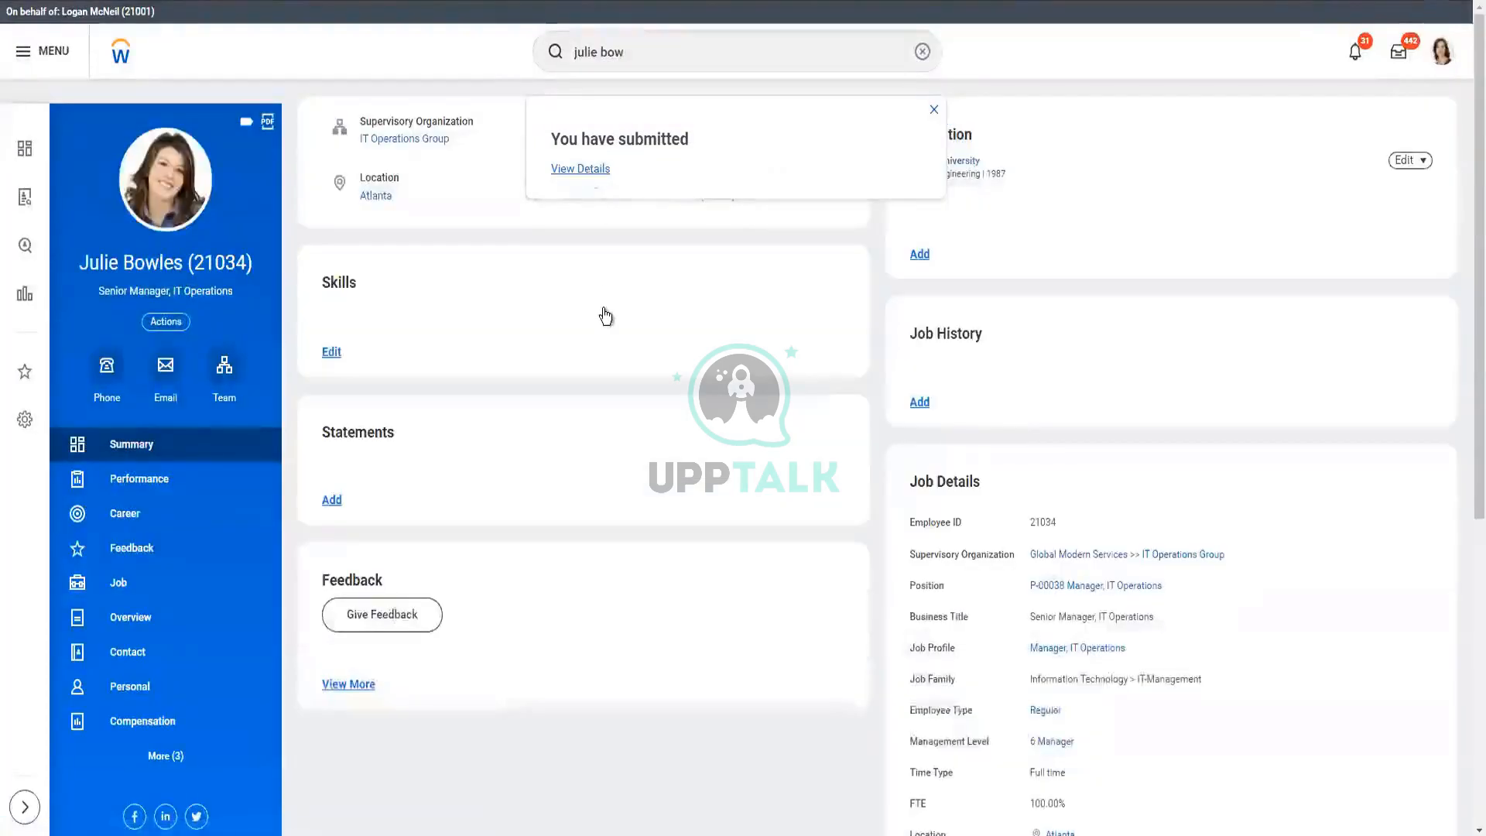
click(595, 169)
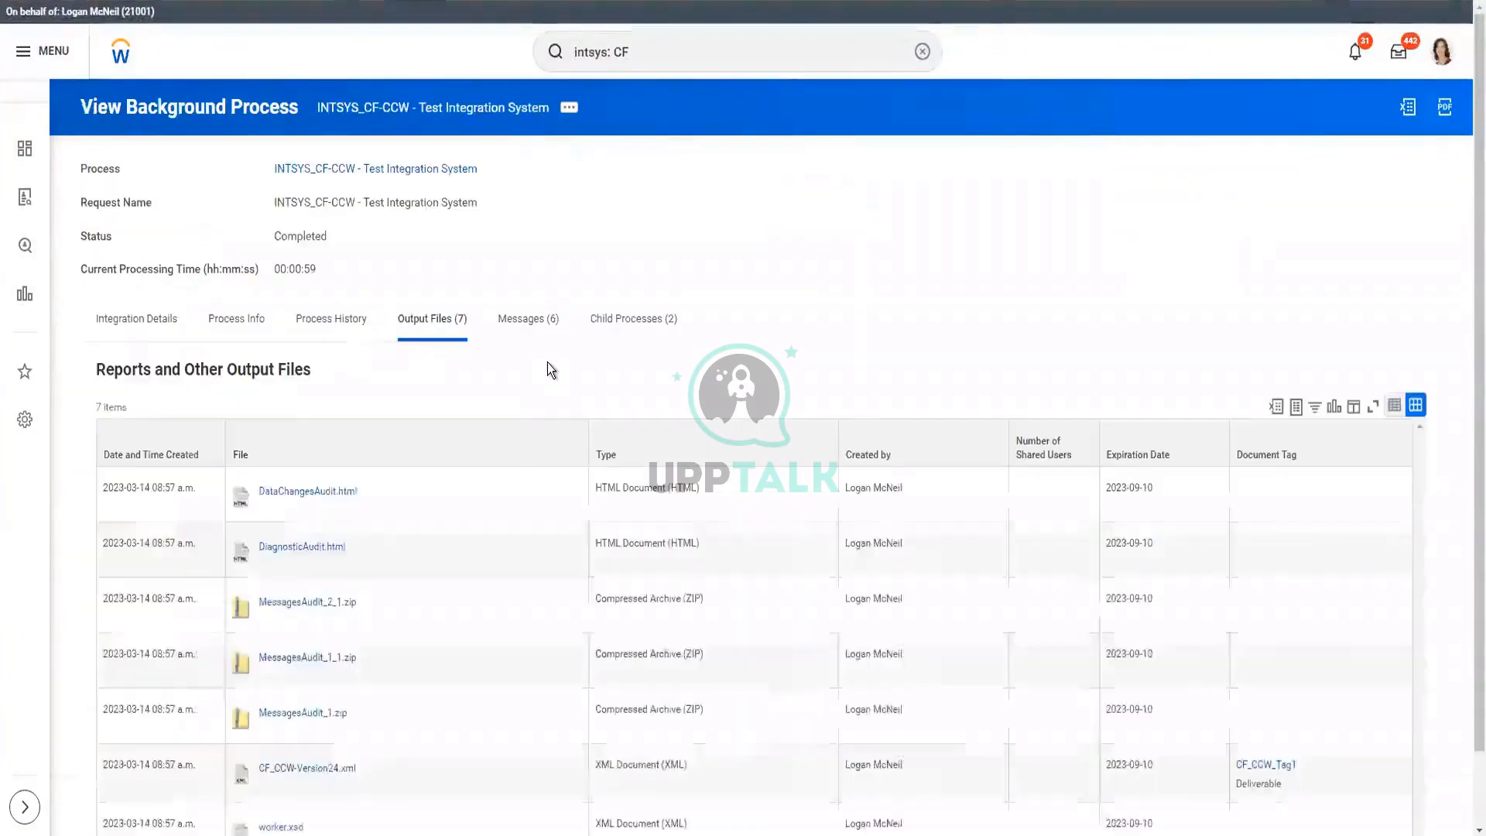
- Return to the background process's integration details and start Relaunch Integration Event for the completed integration event
click(123, 318)
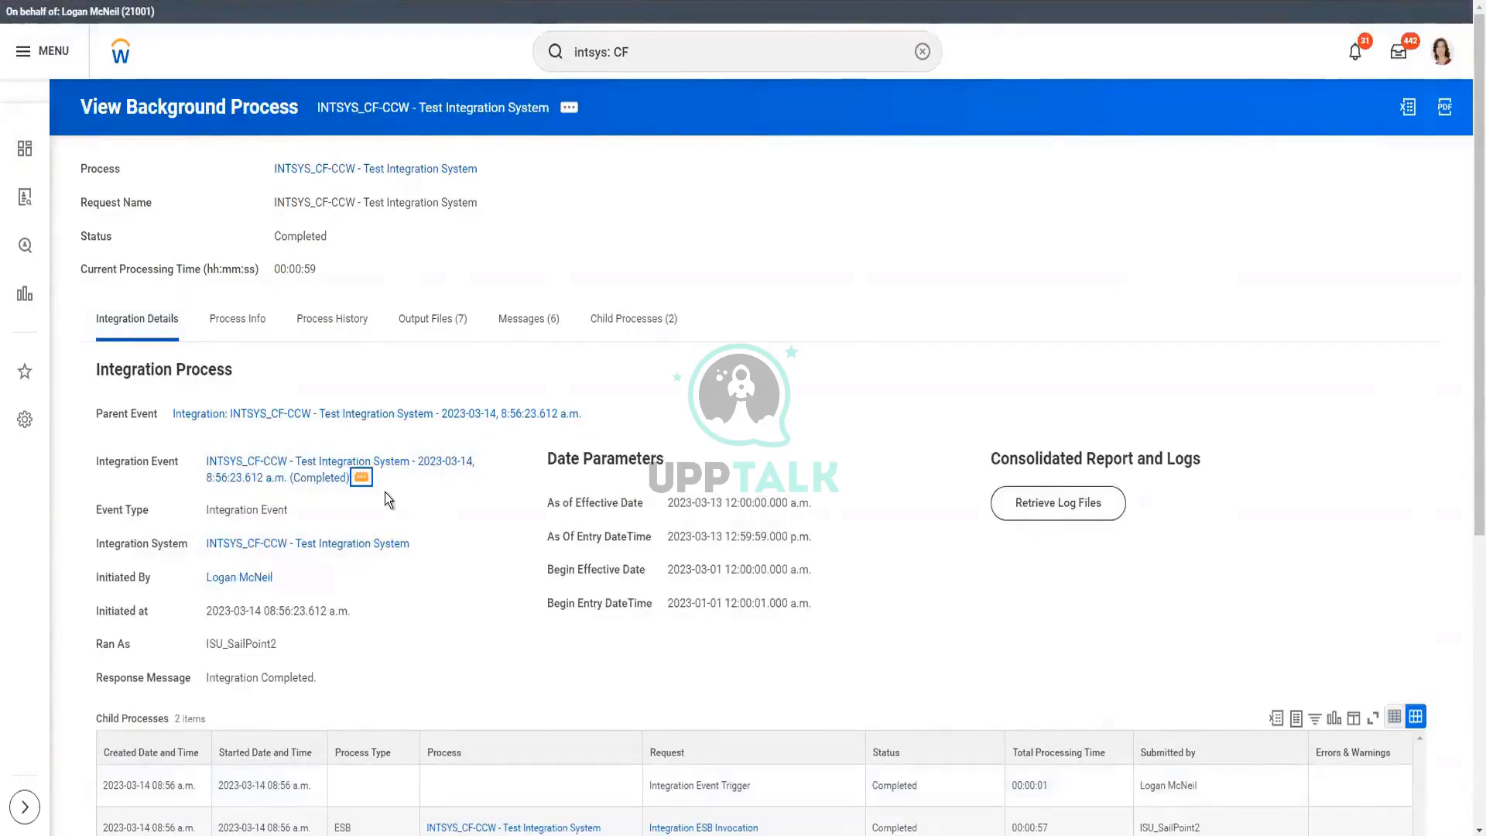
click(361, 476)
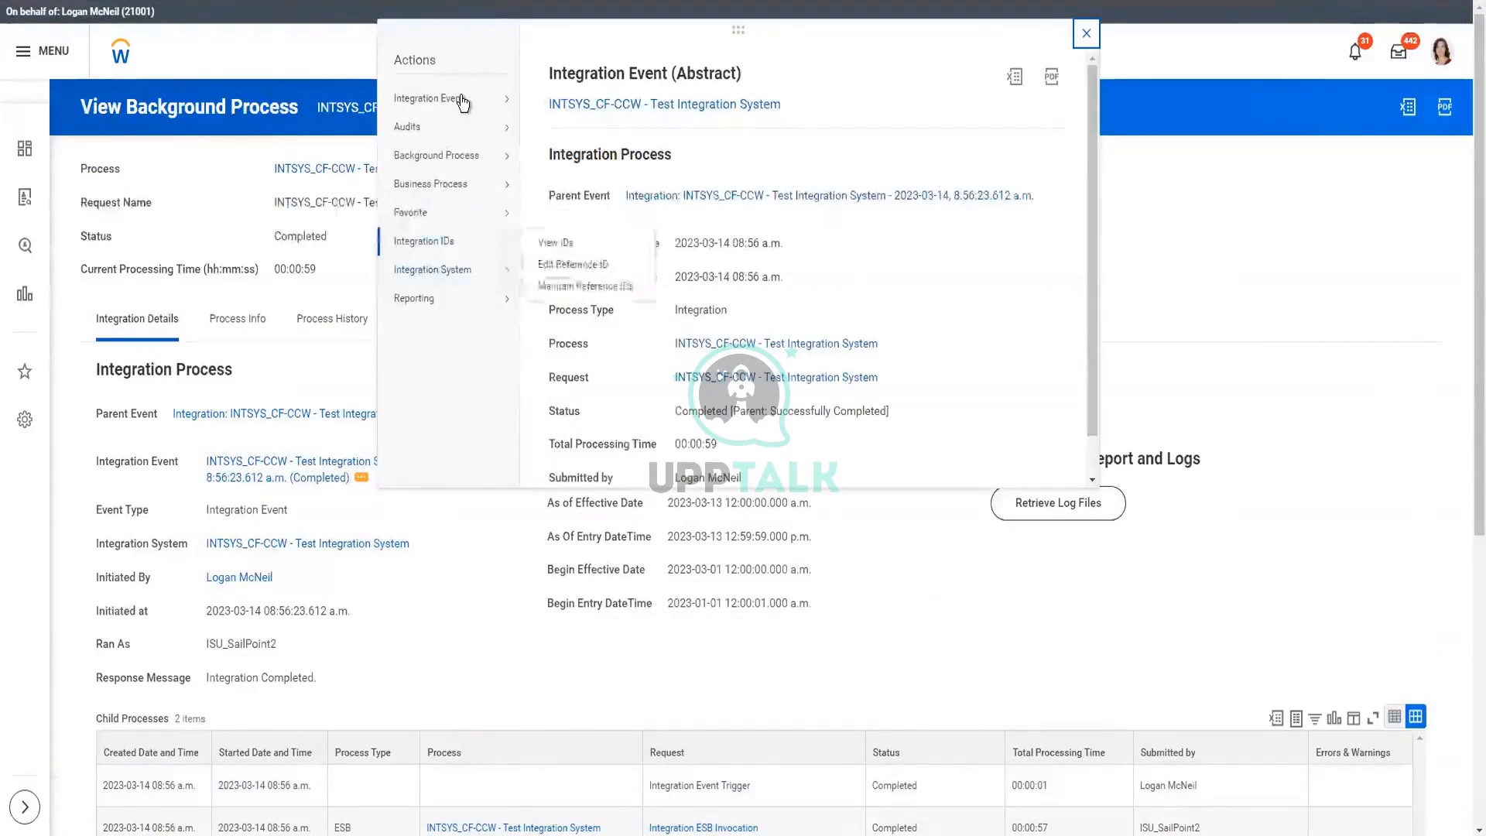
mouse_move(462, 101)
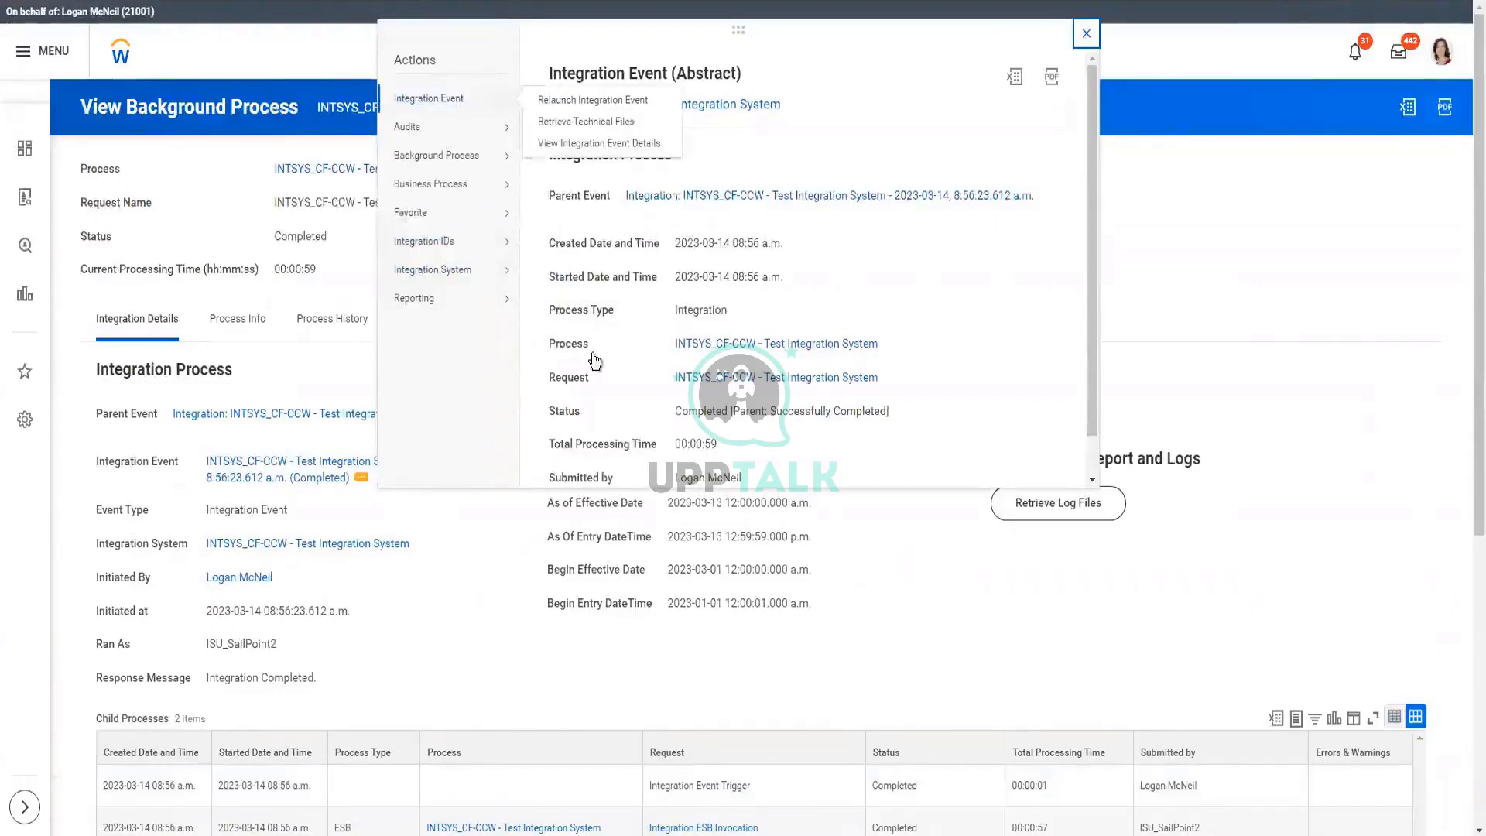
click(1305, 542)
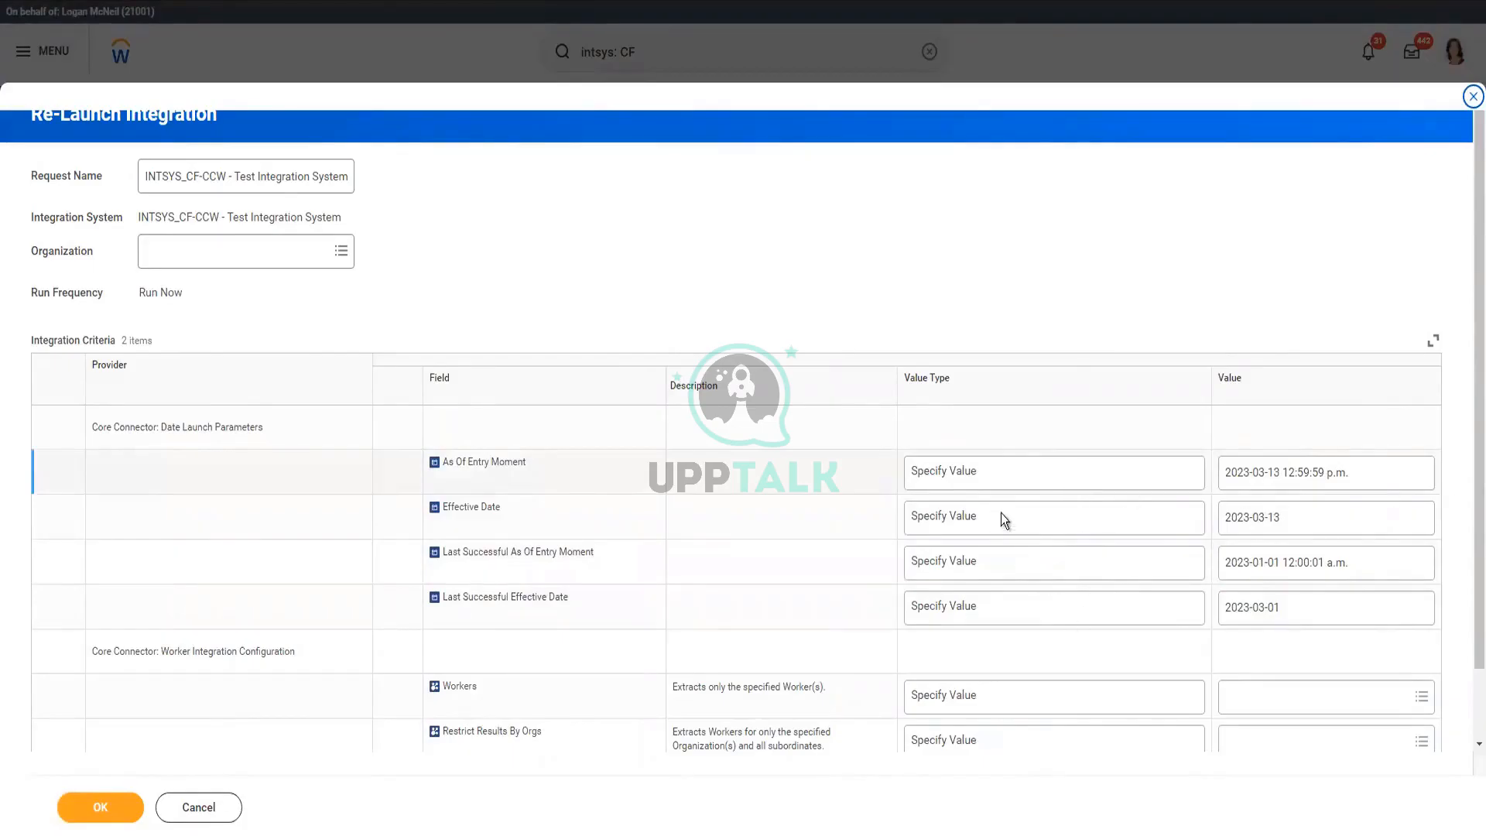
- Set As Of Entry Moment to Determine Value at Runtime, using Current Moment (DateTime) as its value
click(1000, 469)
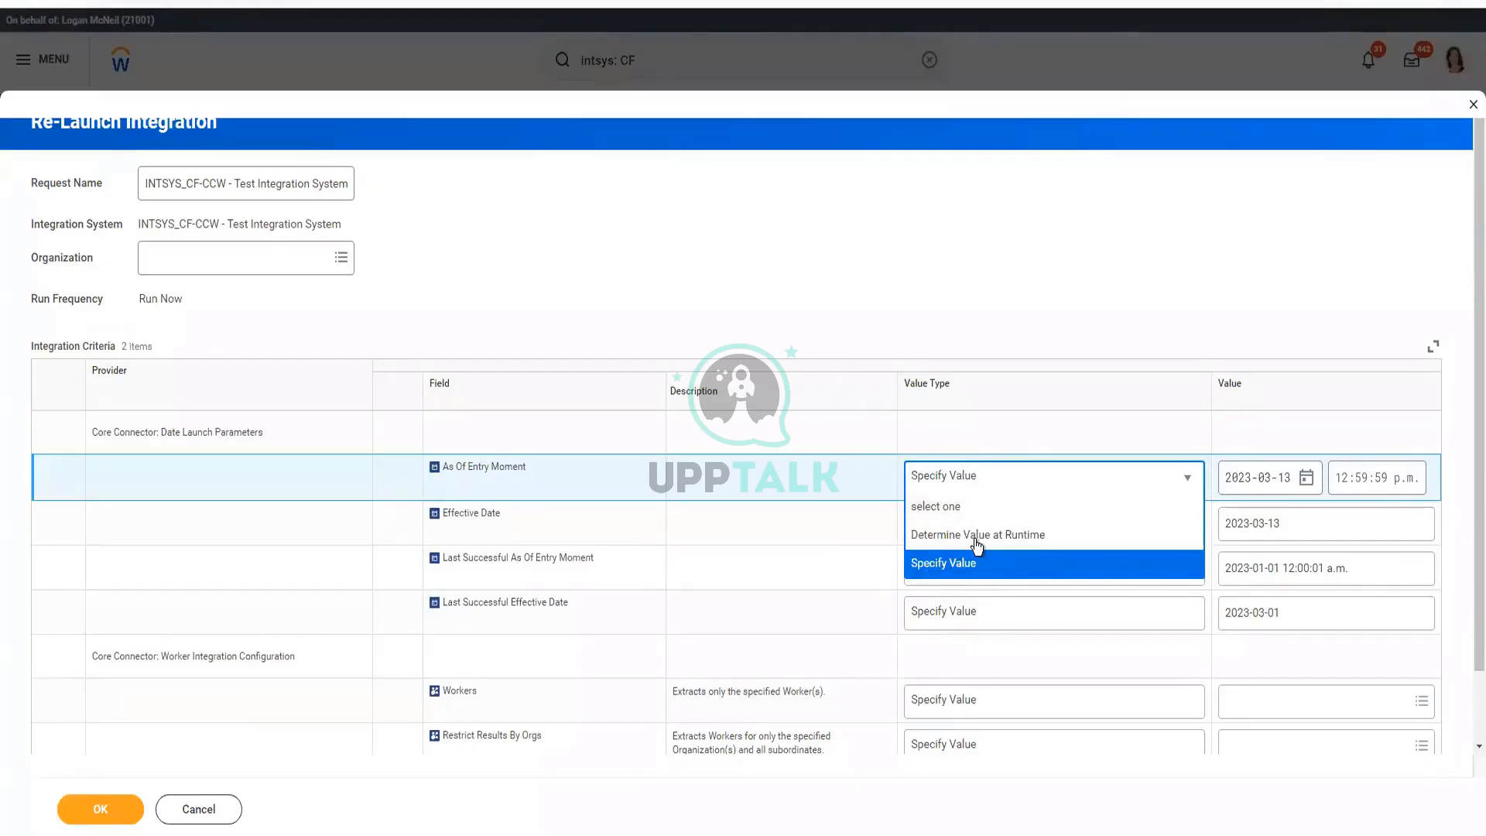
click(976, 540)
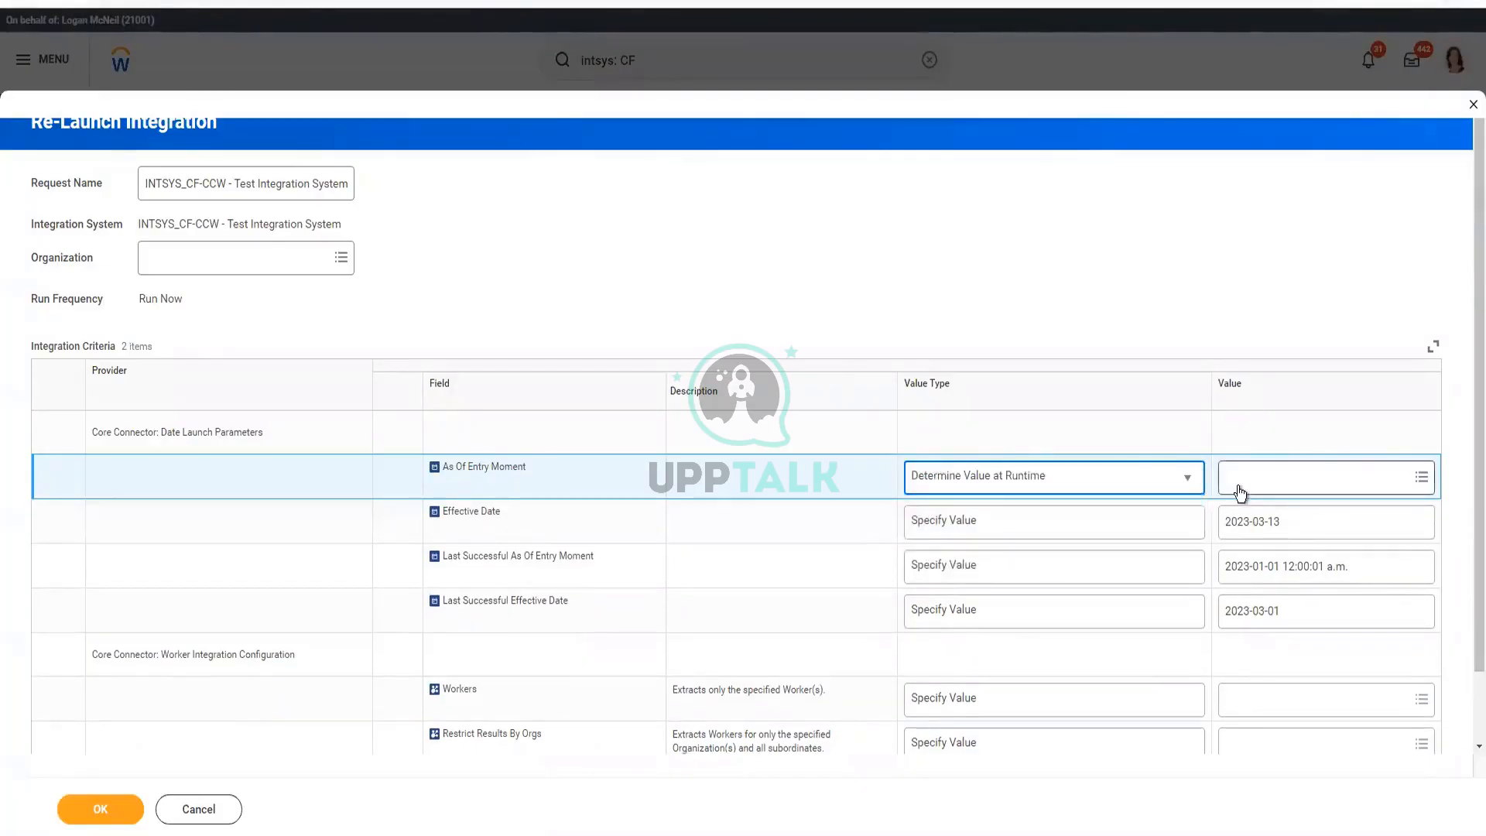
click(1241, 493)
text(current moment)
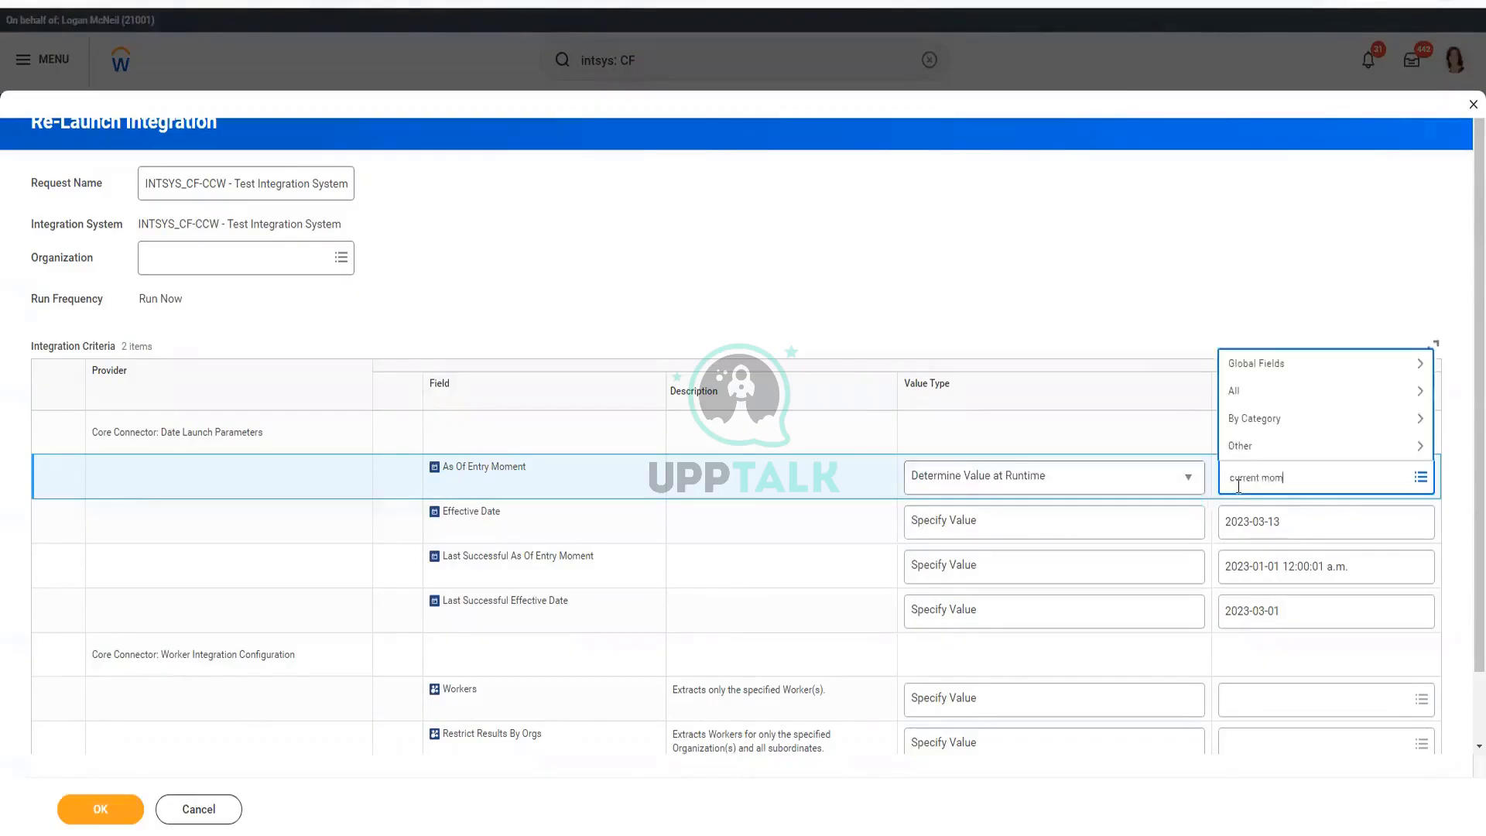
key(Return)
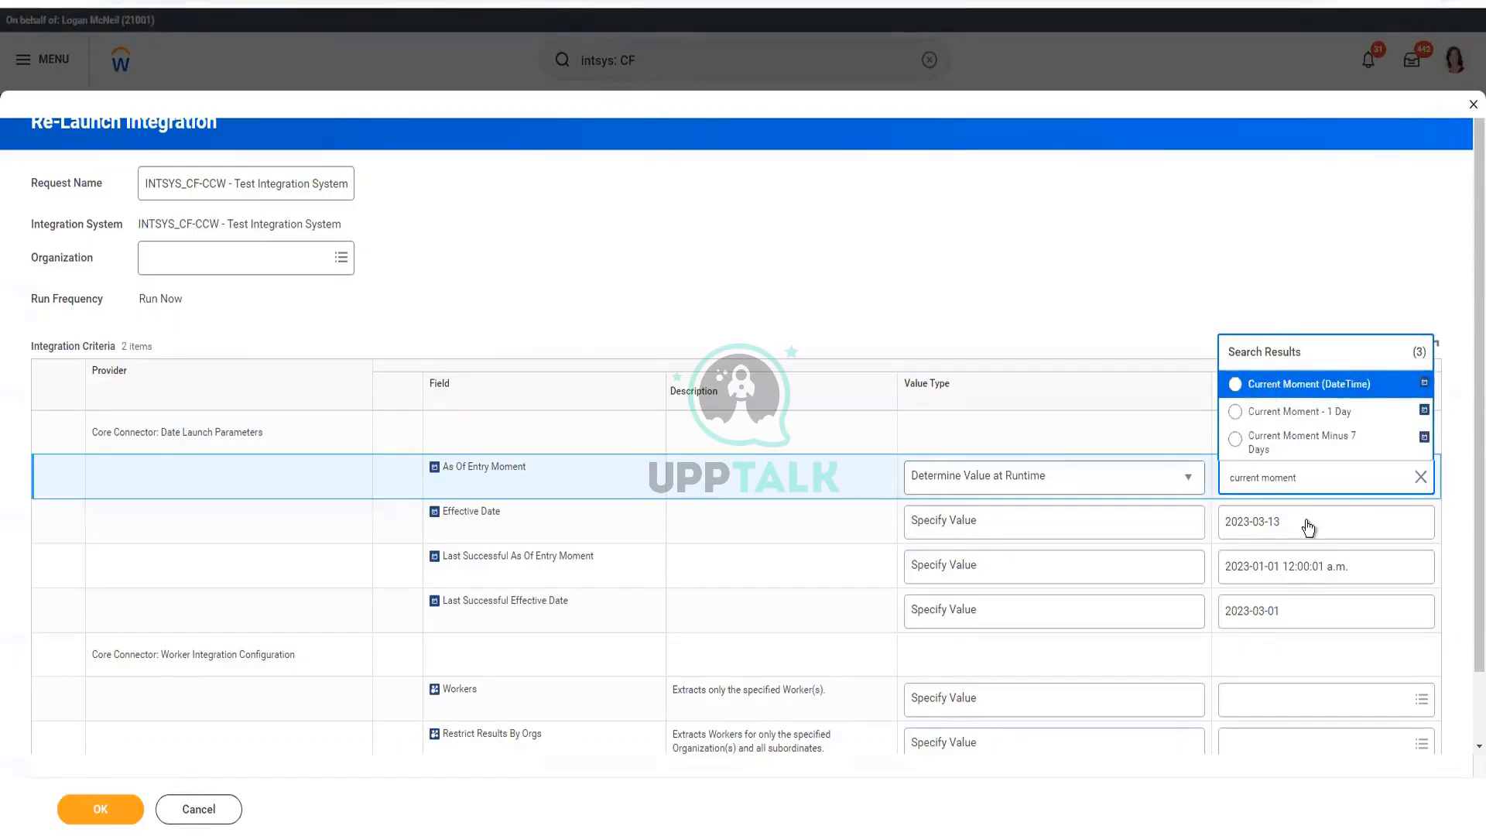
key(Return)
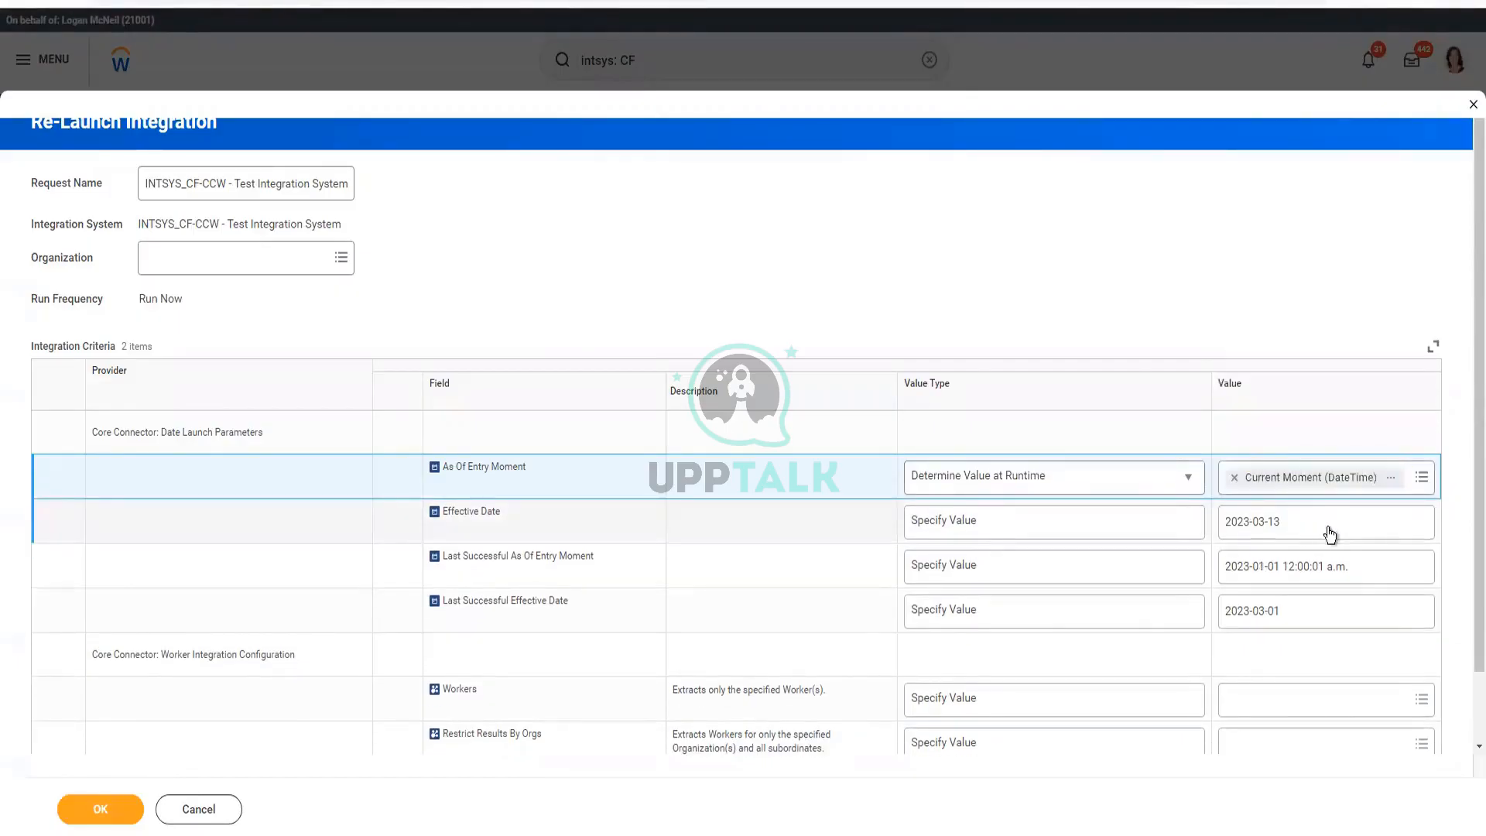
- Set the Effective Date launch parameter to 2023-03-31
click(1328, 529)
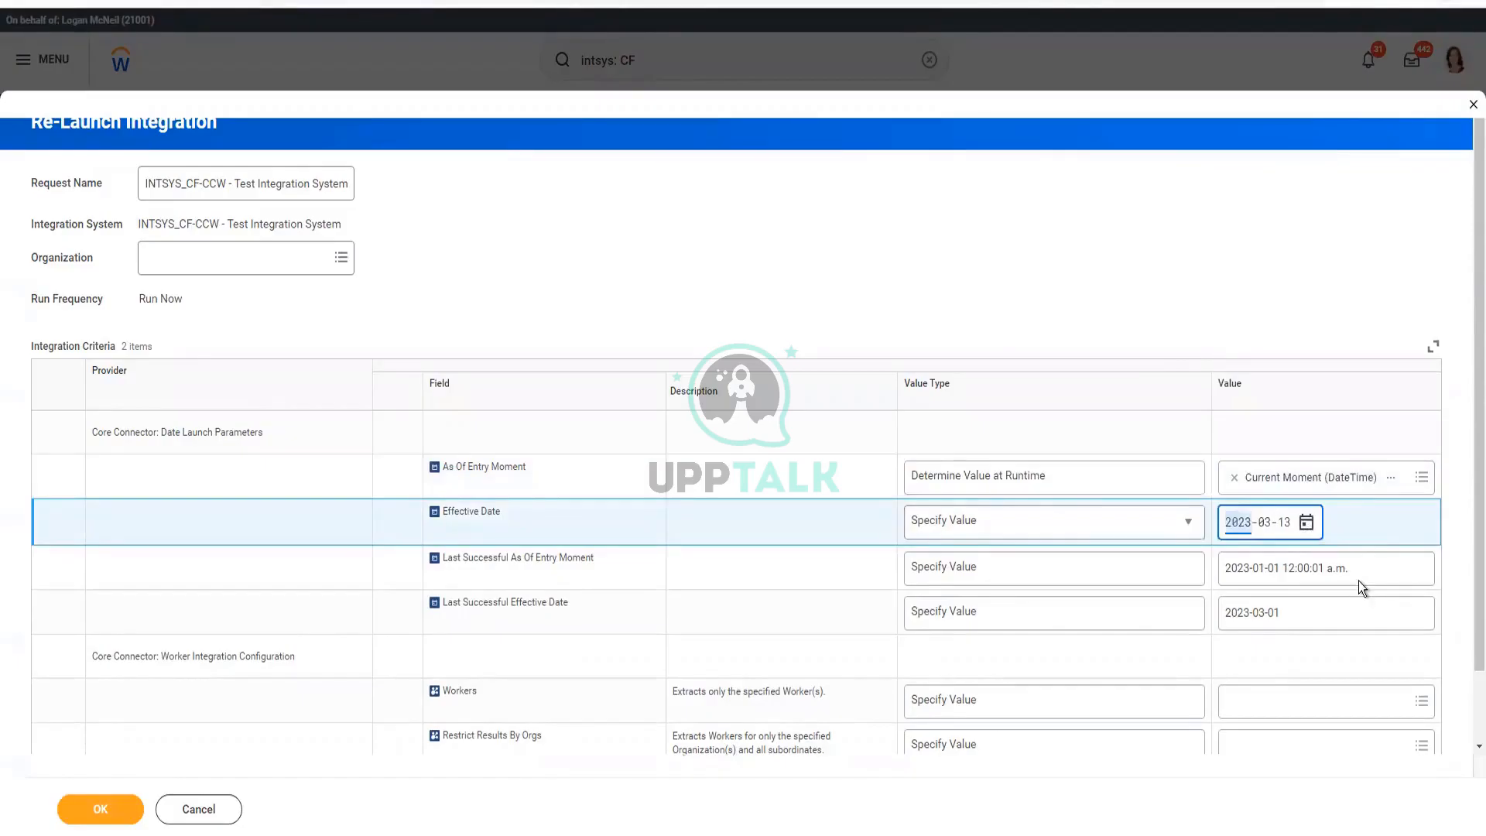
click(1306, 523)
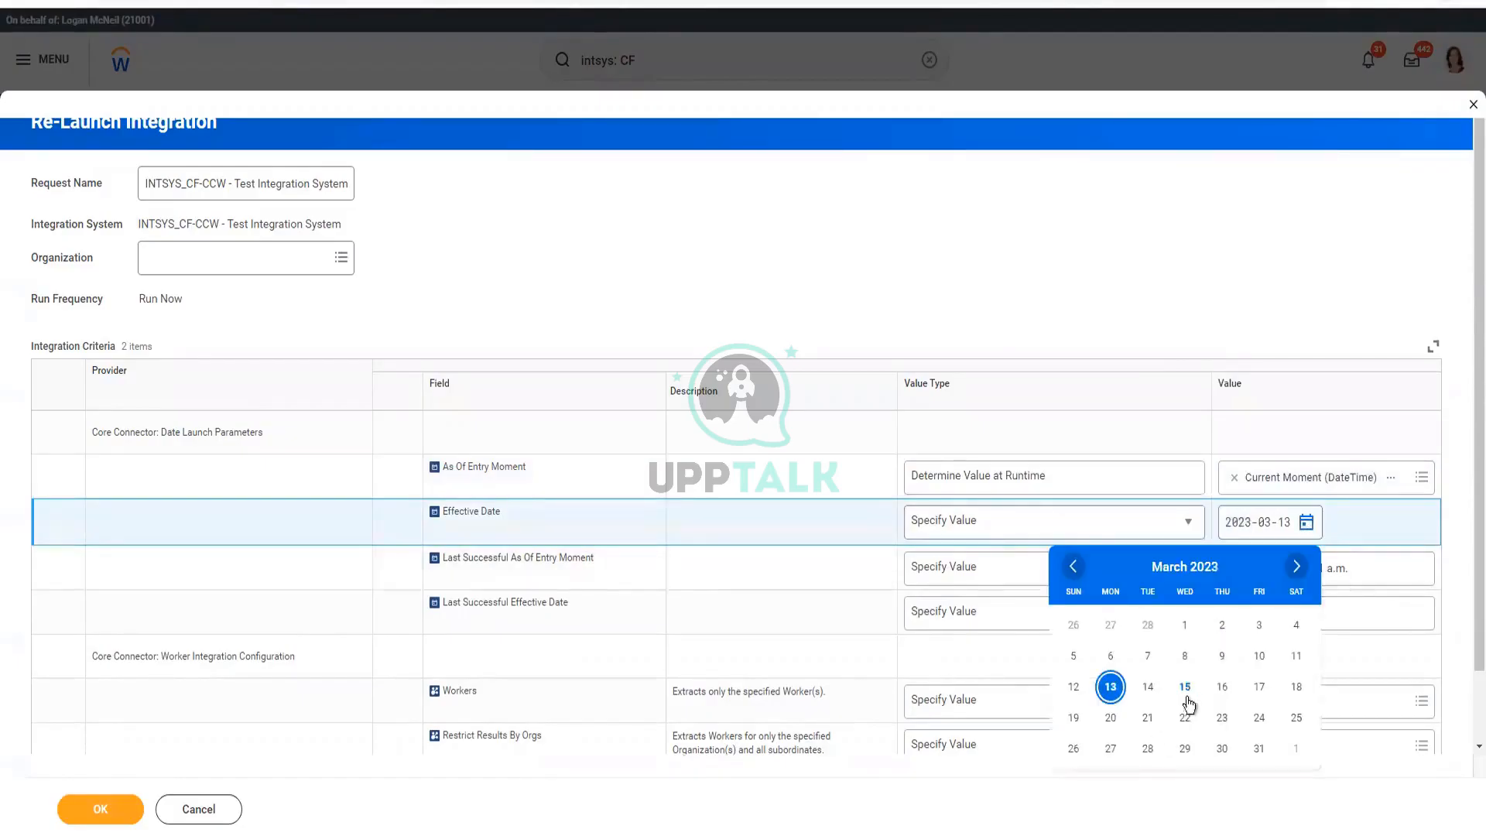
click(1258, 749)
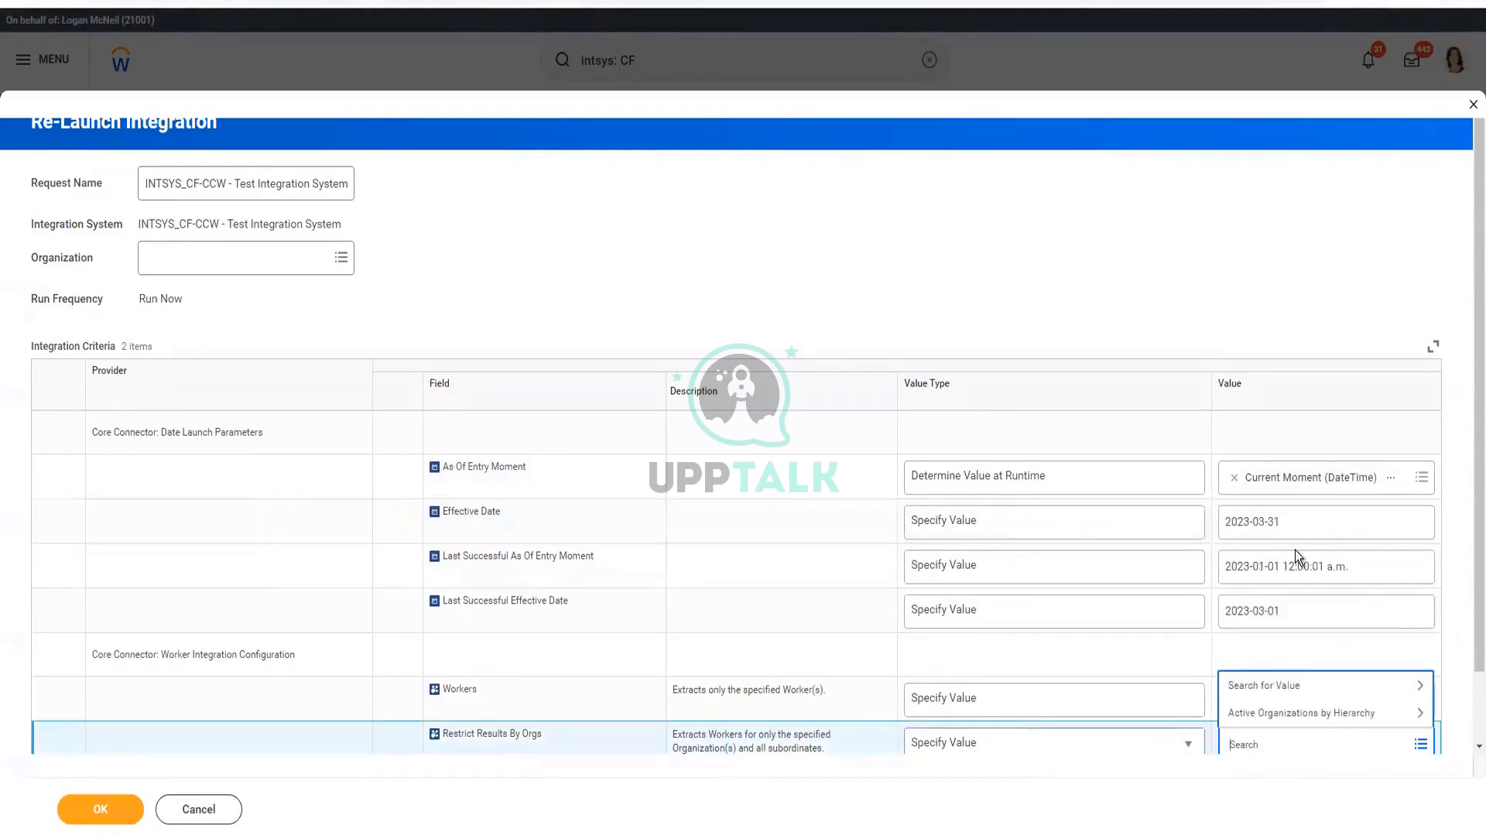
click(1143, 301)
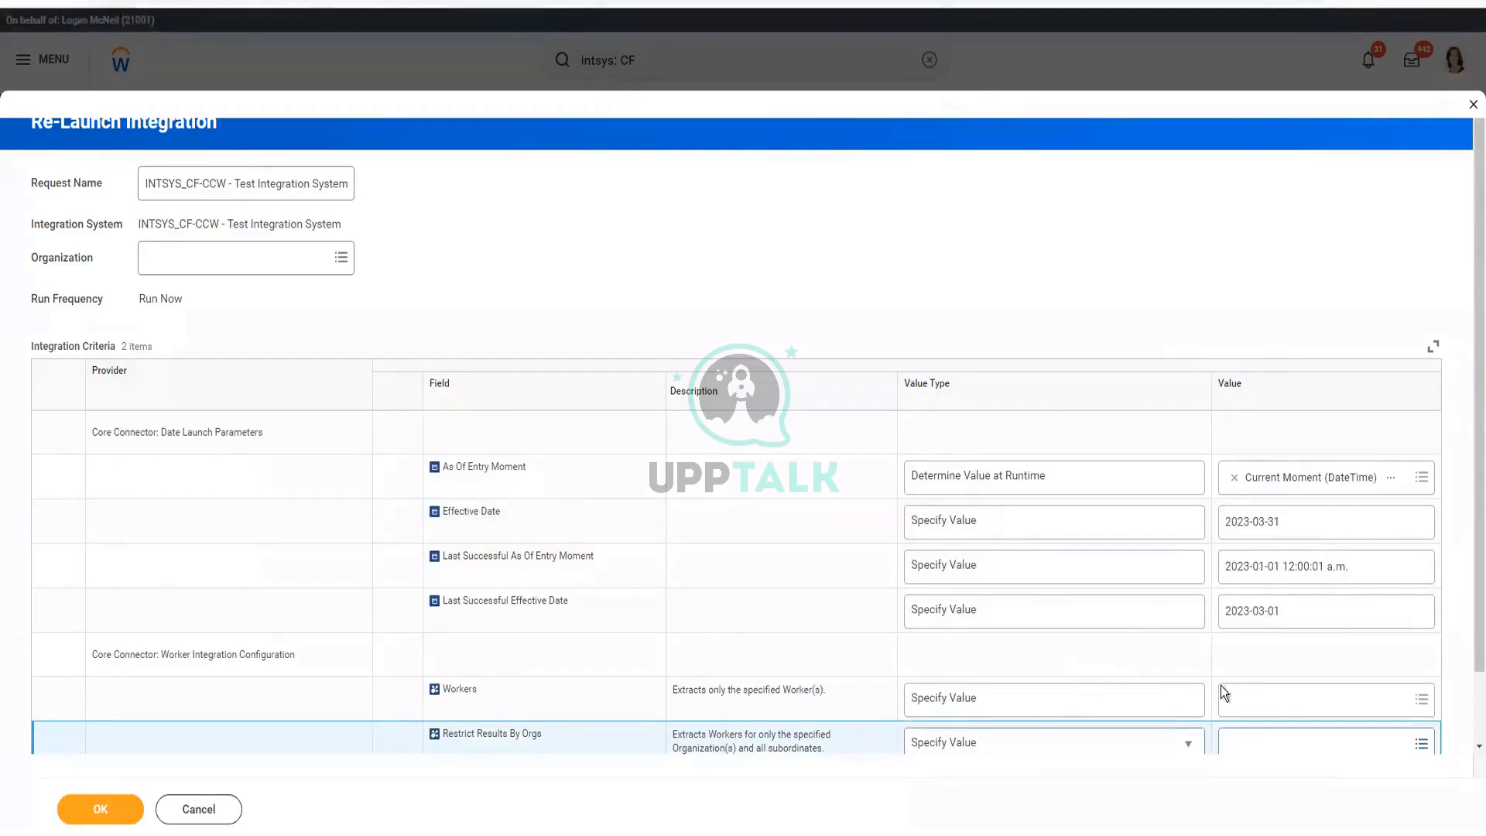
- Limit the Workers criterion to the IT Operations manager whose title was changed and launch the integration
scroll(1261, 652, down, 2)
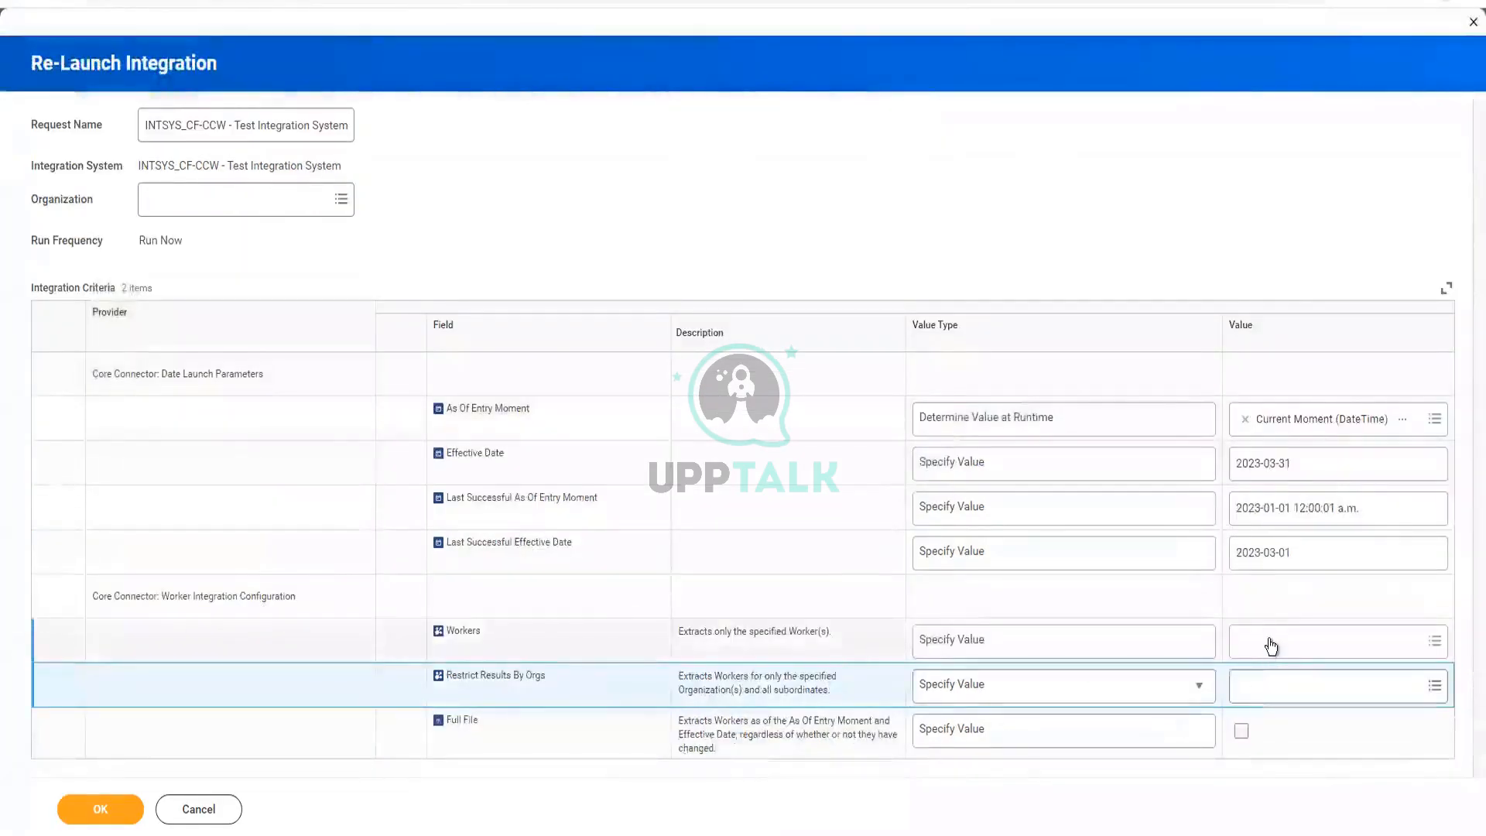
click(1269, 640)
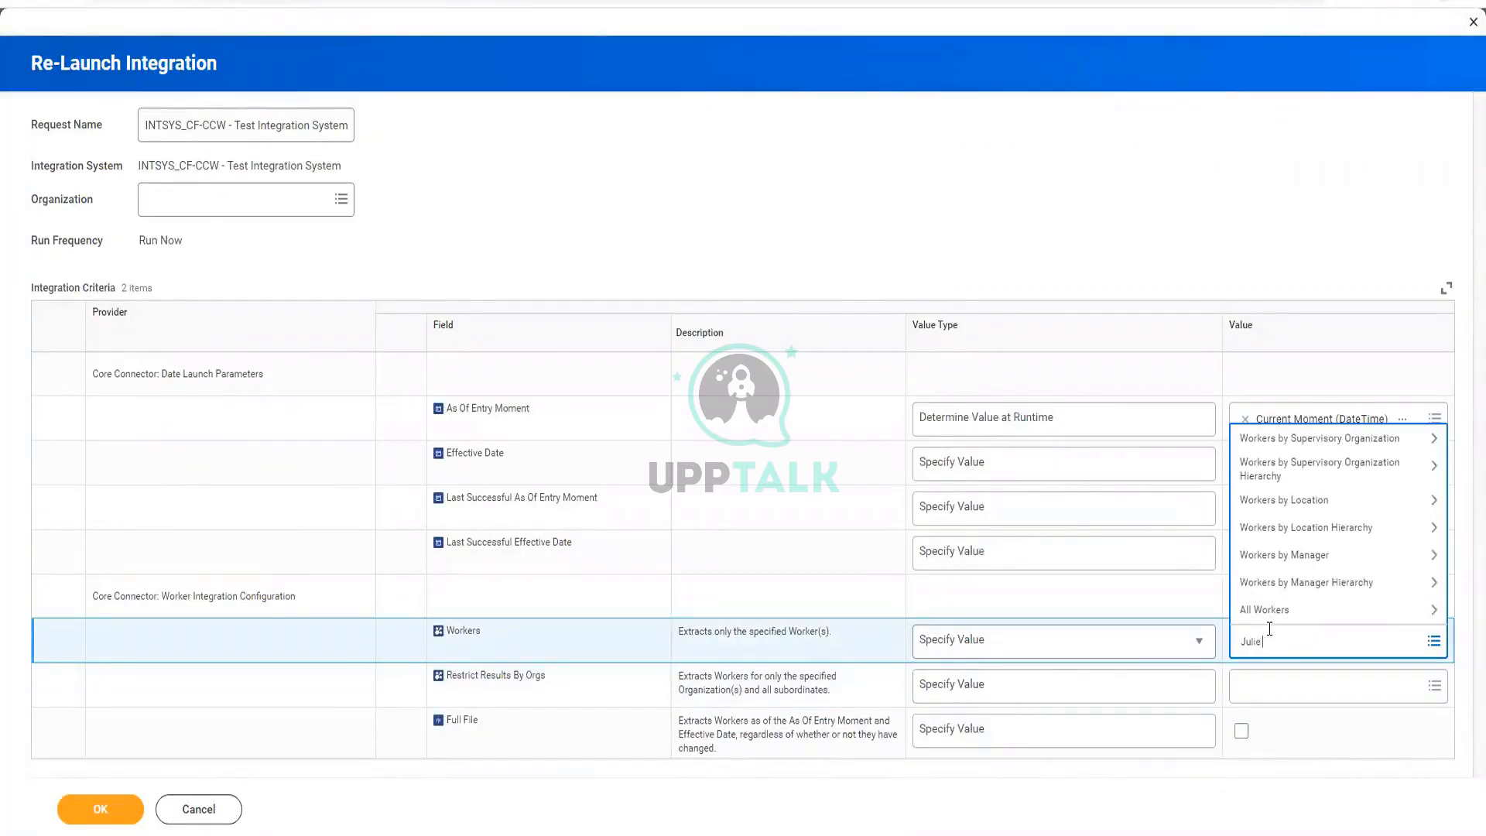
text(Julie bowles)
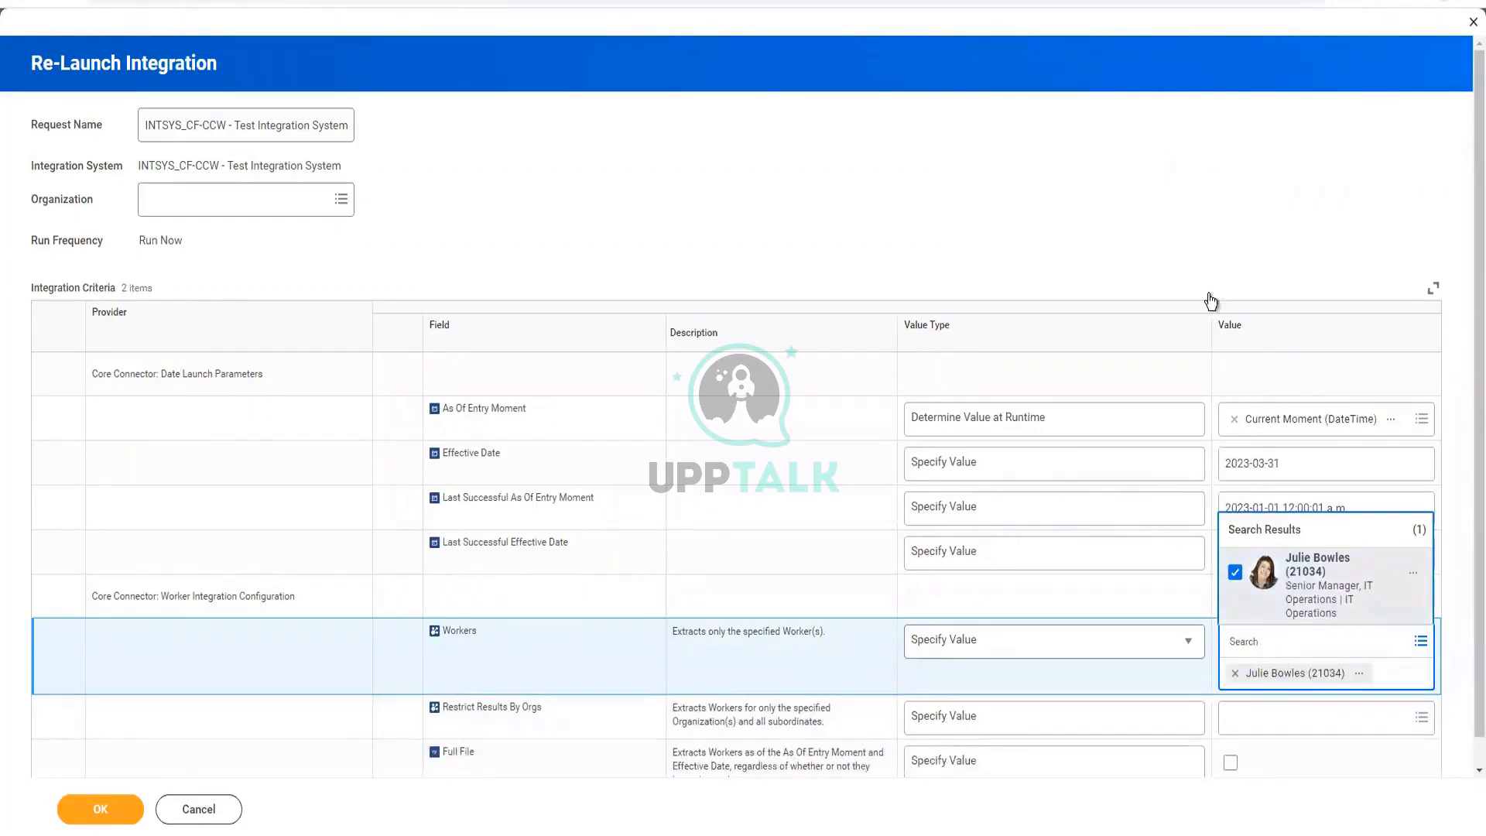
click(1312, 777)
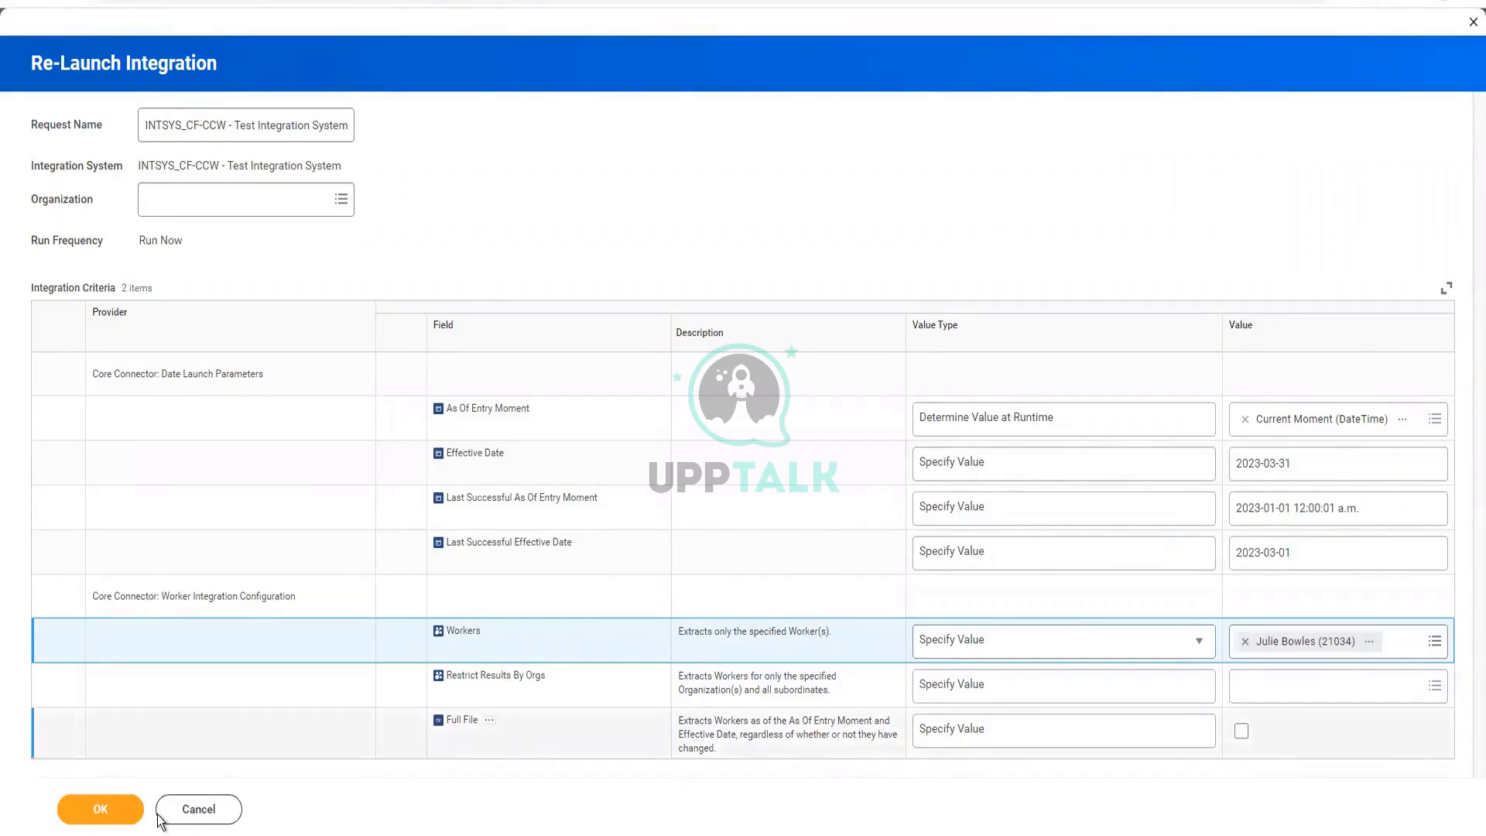
click(101, 809)
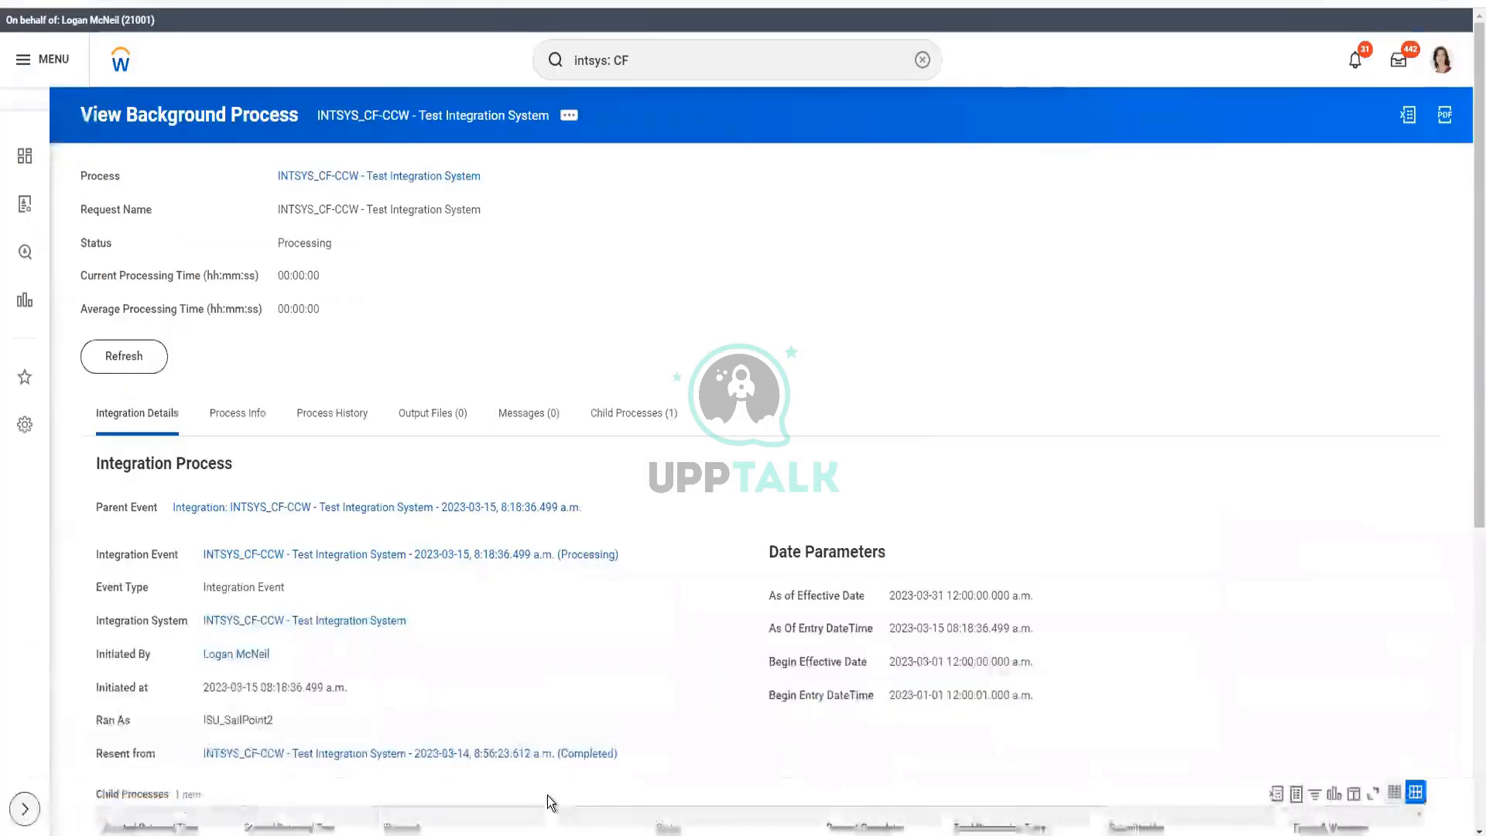
- Refresh the background process until it is completed and open its output files
click(102, 372)
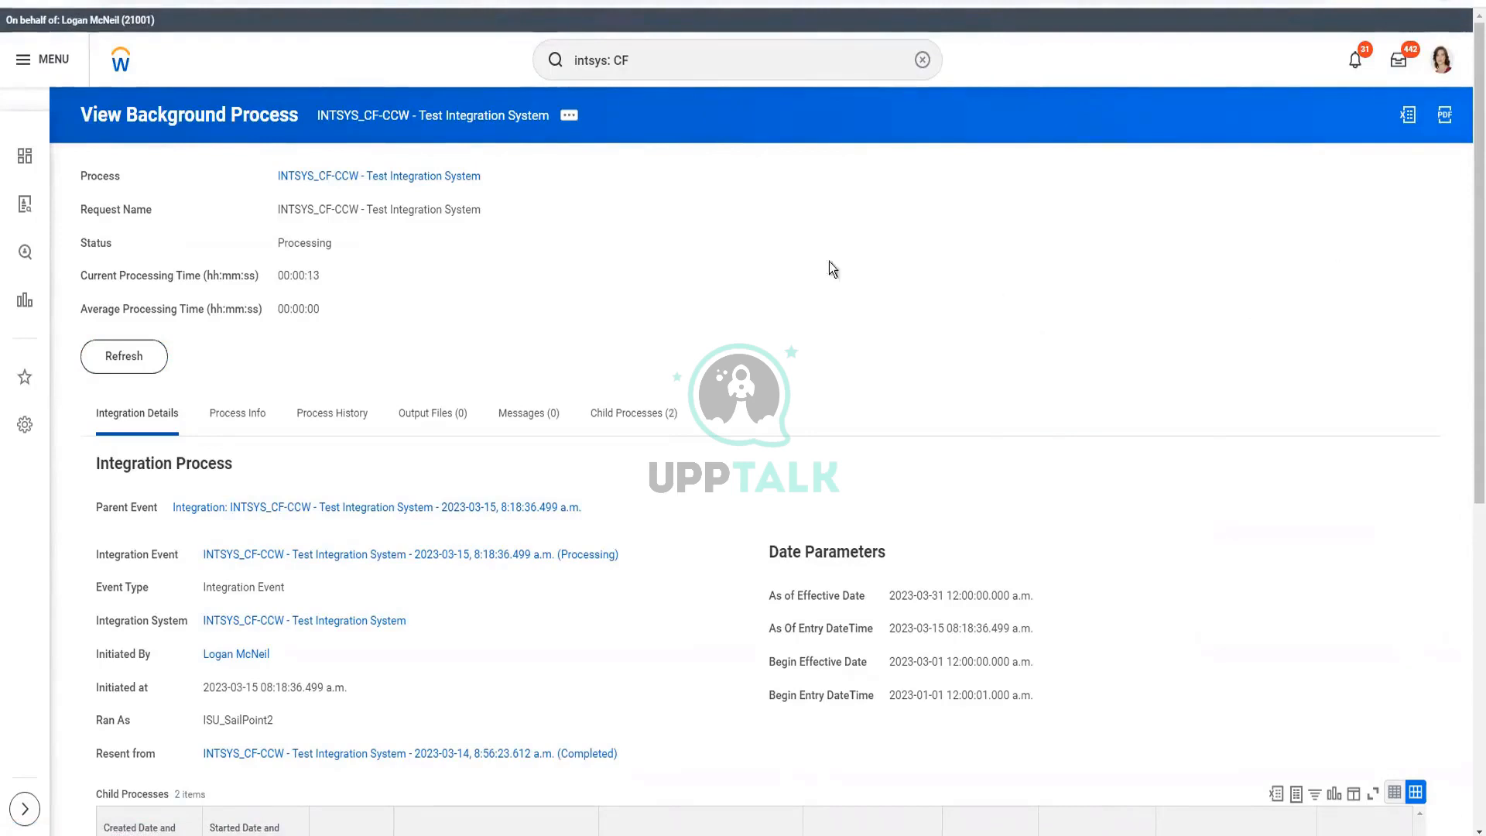
click(124, 357)
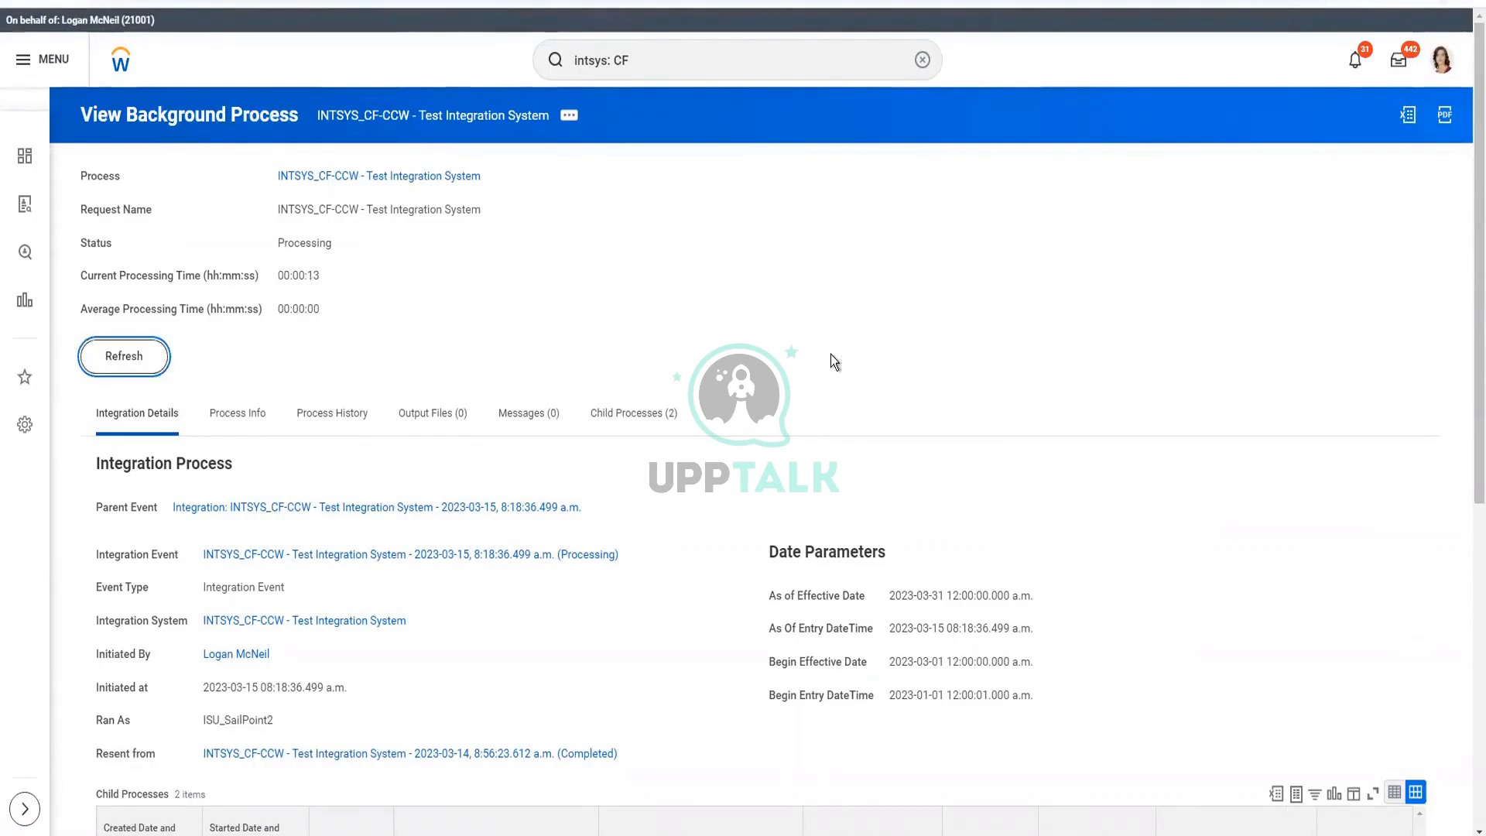
click(439, 325)
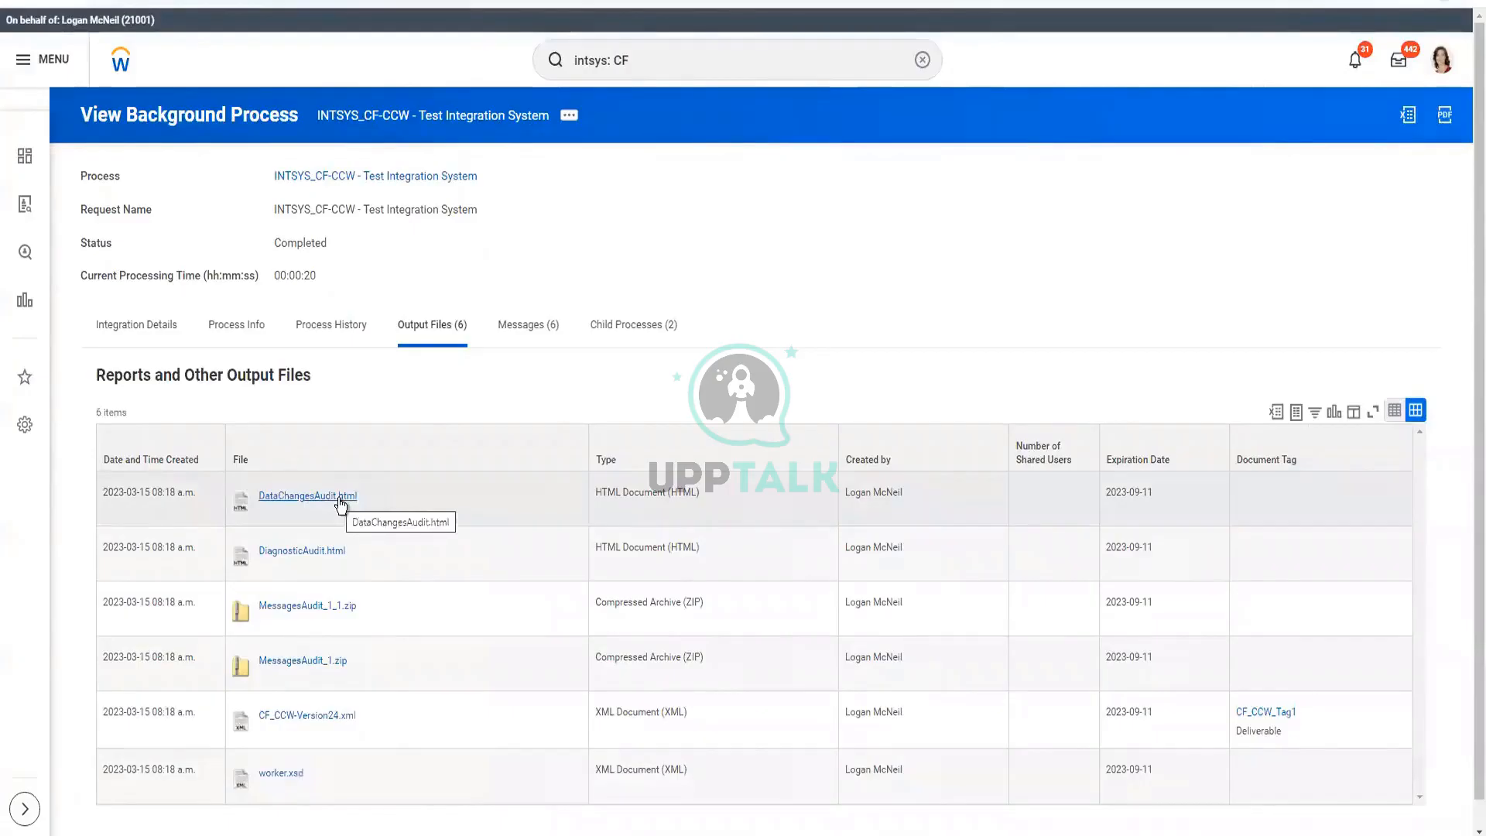
- Open DataChangesAudit.html, review the worker's current and prior values, especially the business title, and close the report
click(397, 537)
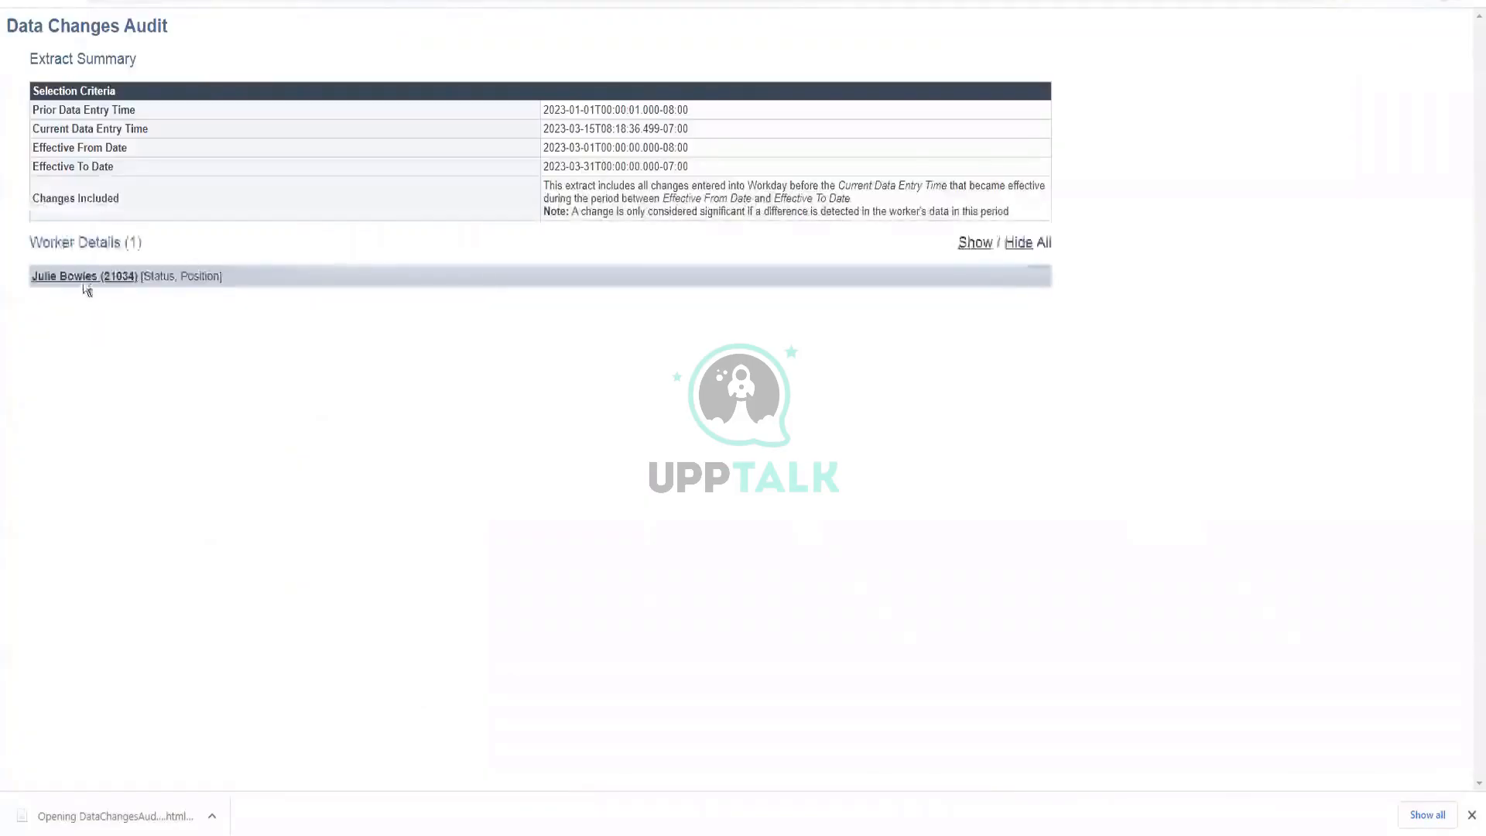
click(90, 283)
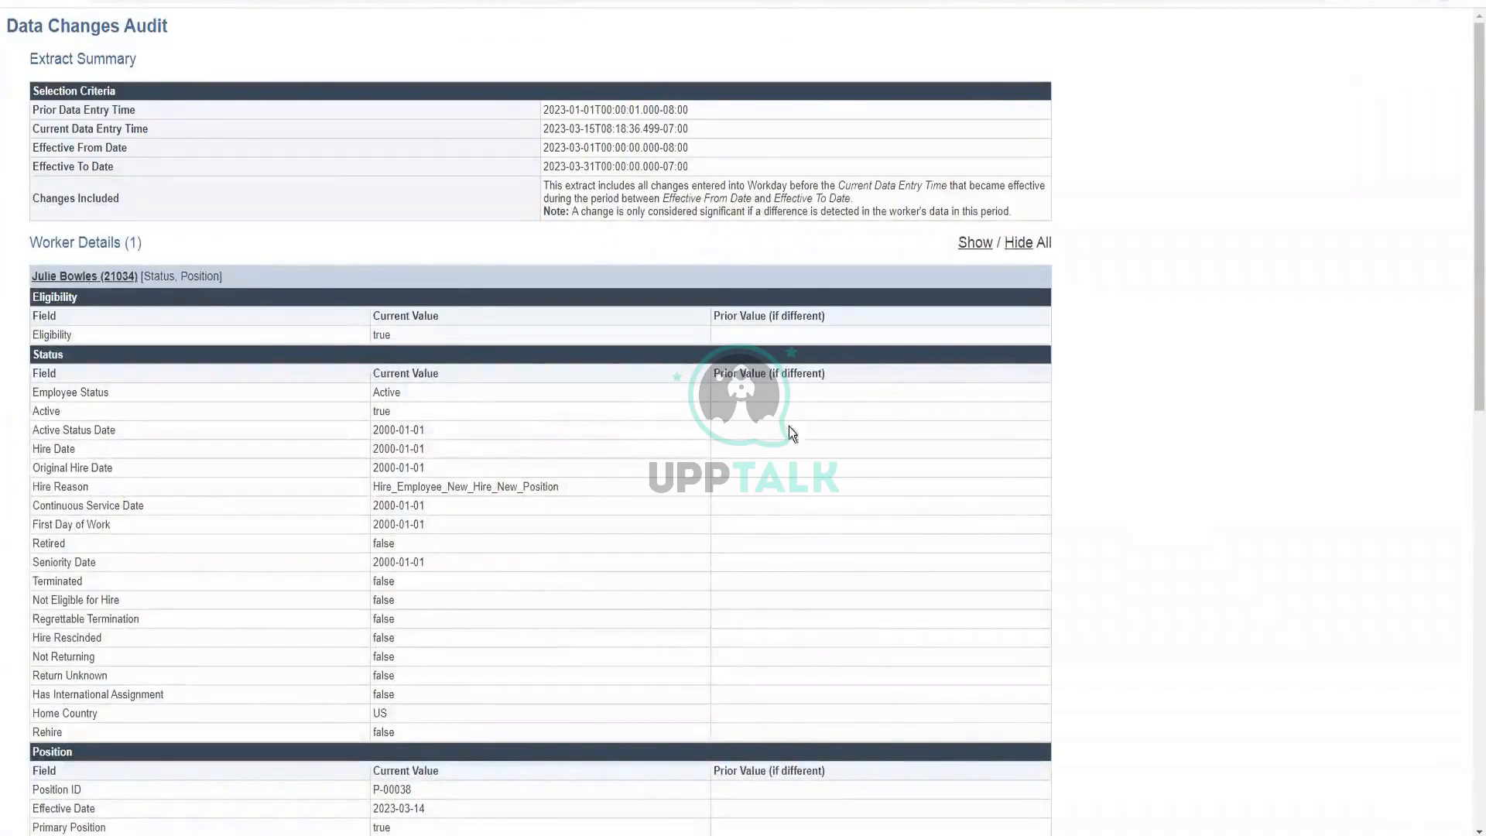
scroll(1213, 501, down, 6)
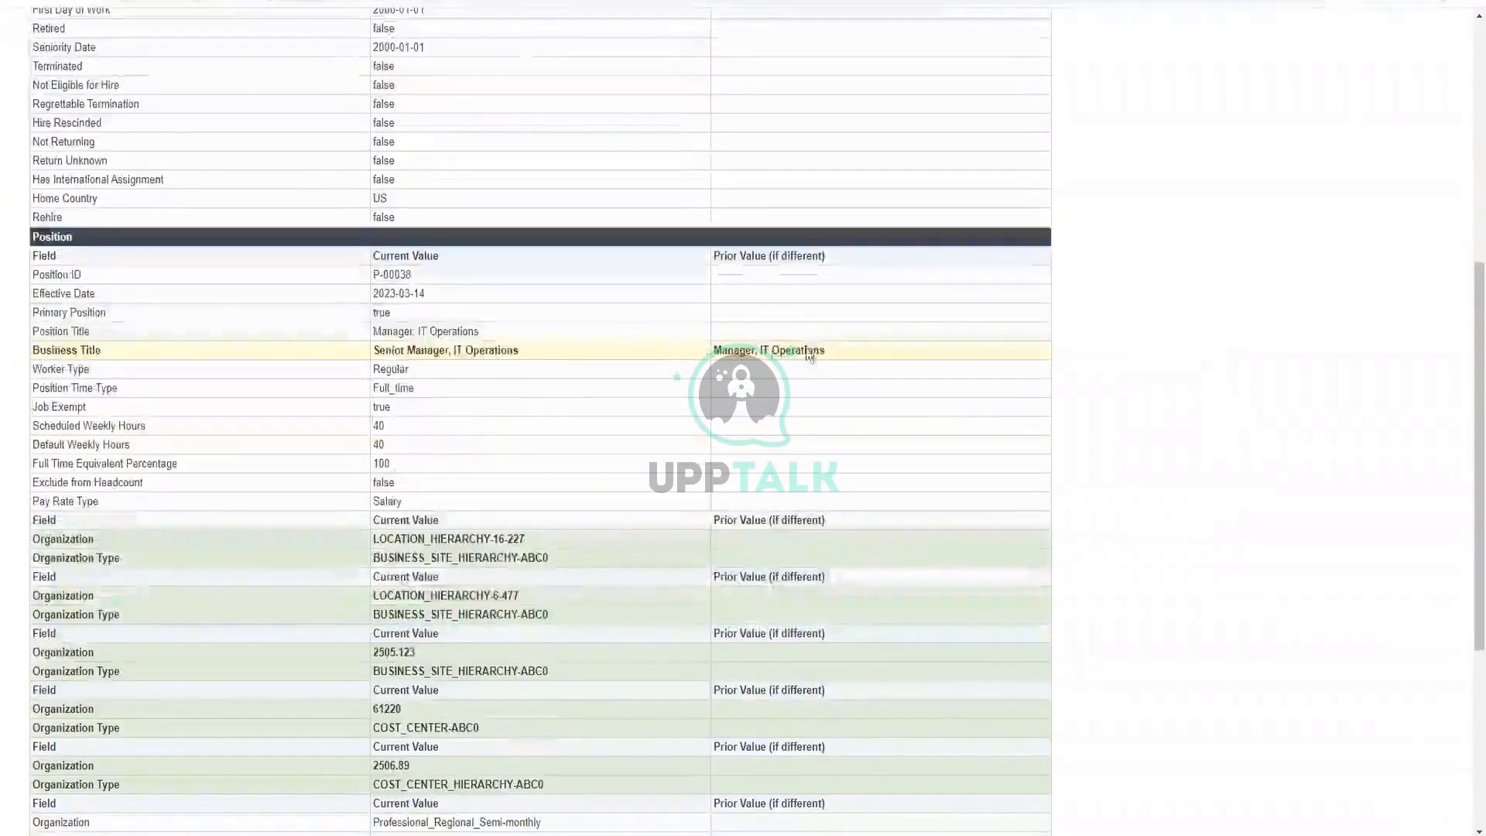
drag(825, 349, 23, 255)
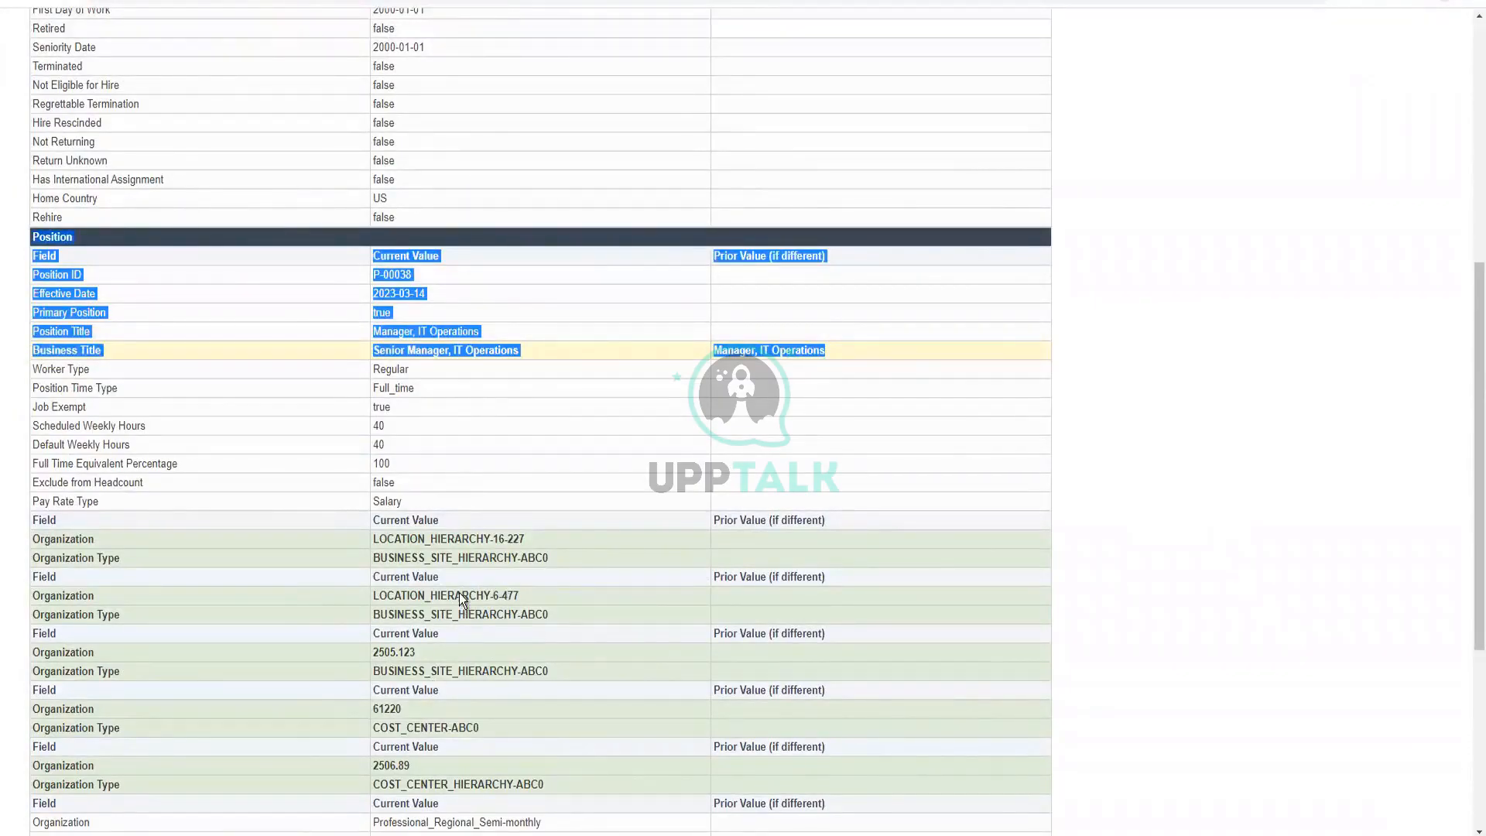
click(542, 564)
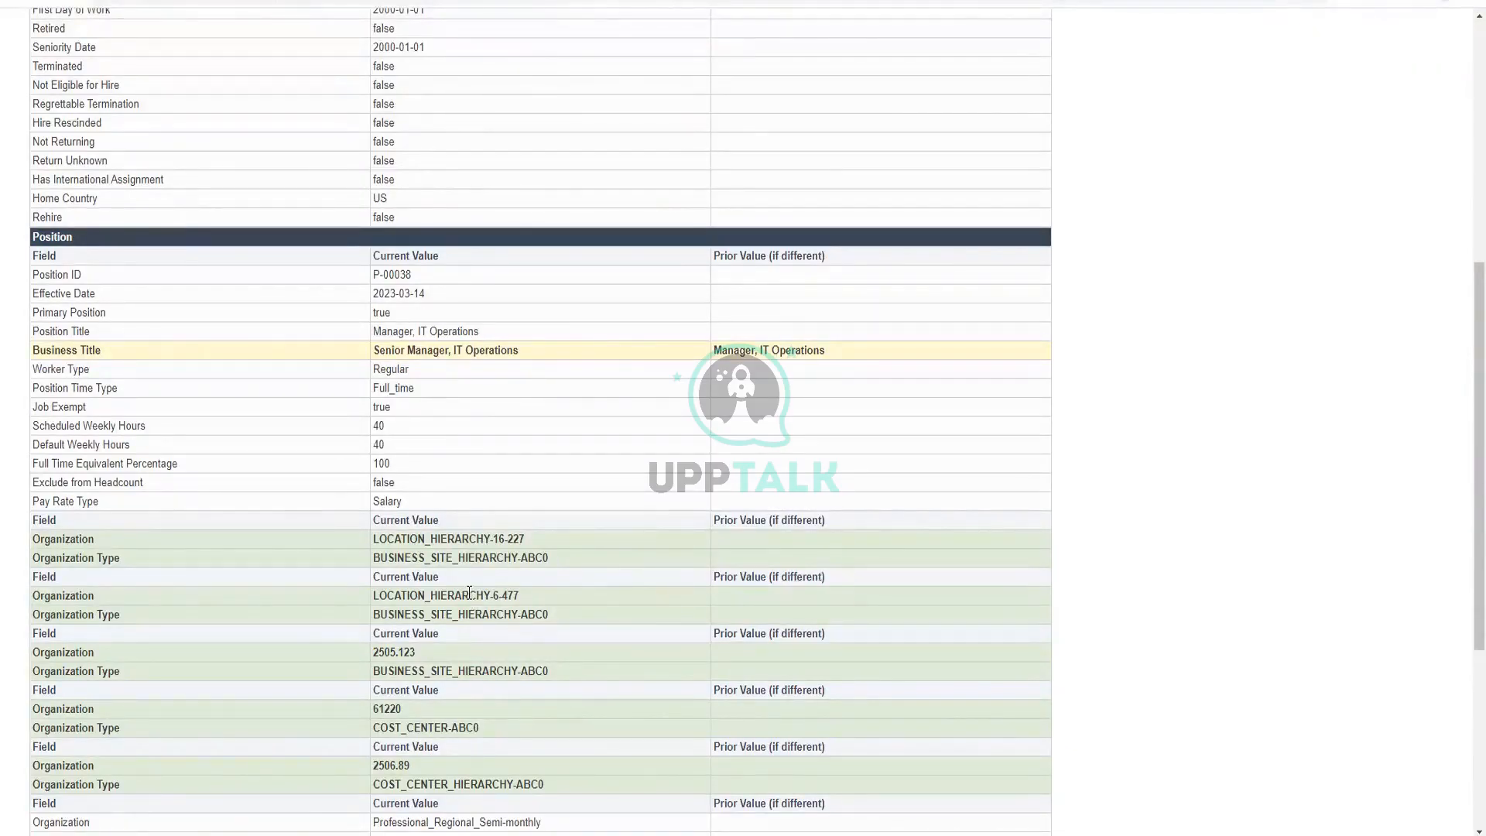
scroll(468, 592, down, 2)
scroll(467, 592, down, 7)
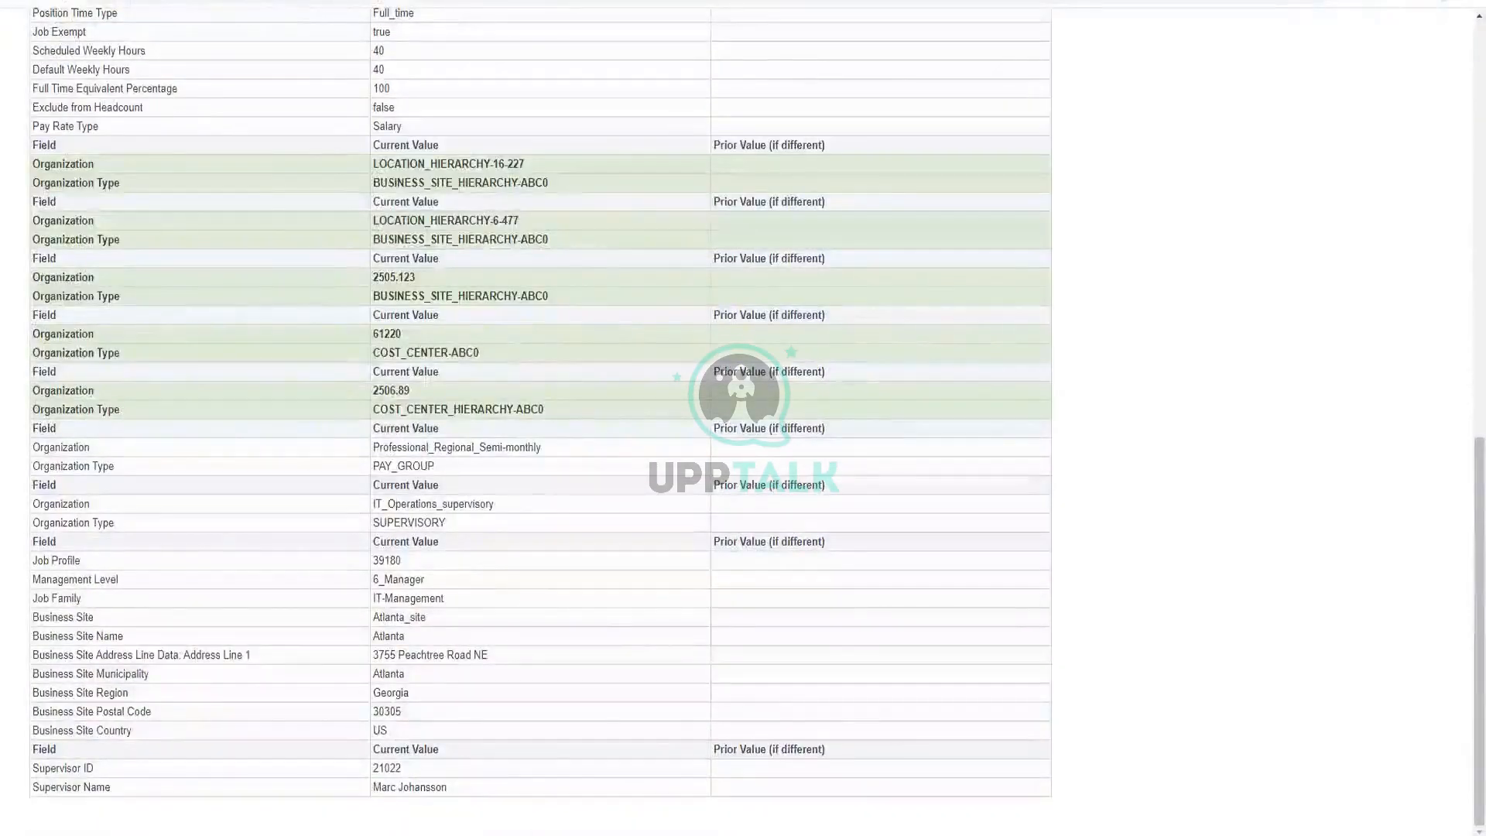
key(ctrl+w)
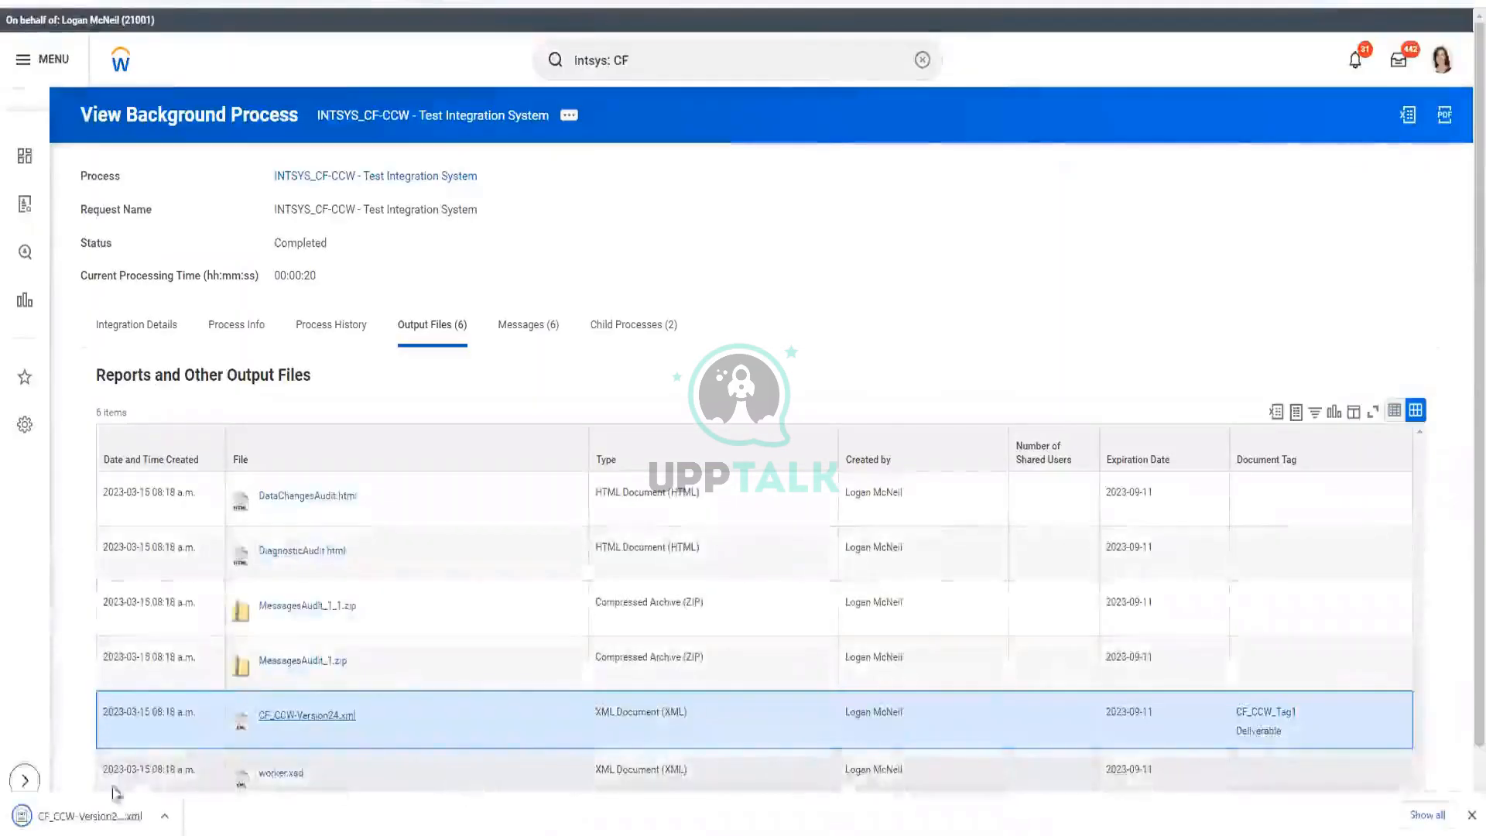
- Open the CF_CCW-Version24.xml output and examine the prior and current Business_Title values in the worker's position data
click(65, 818)
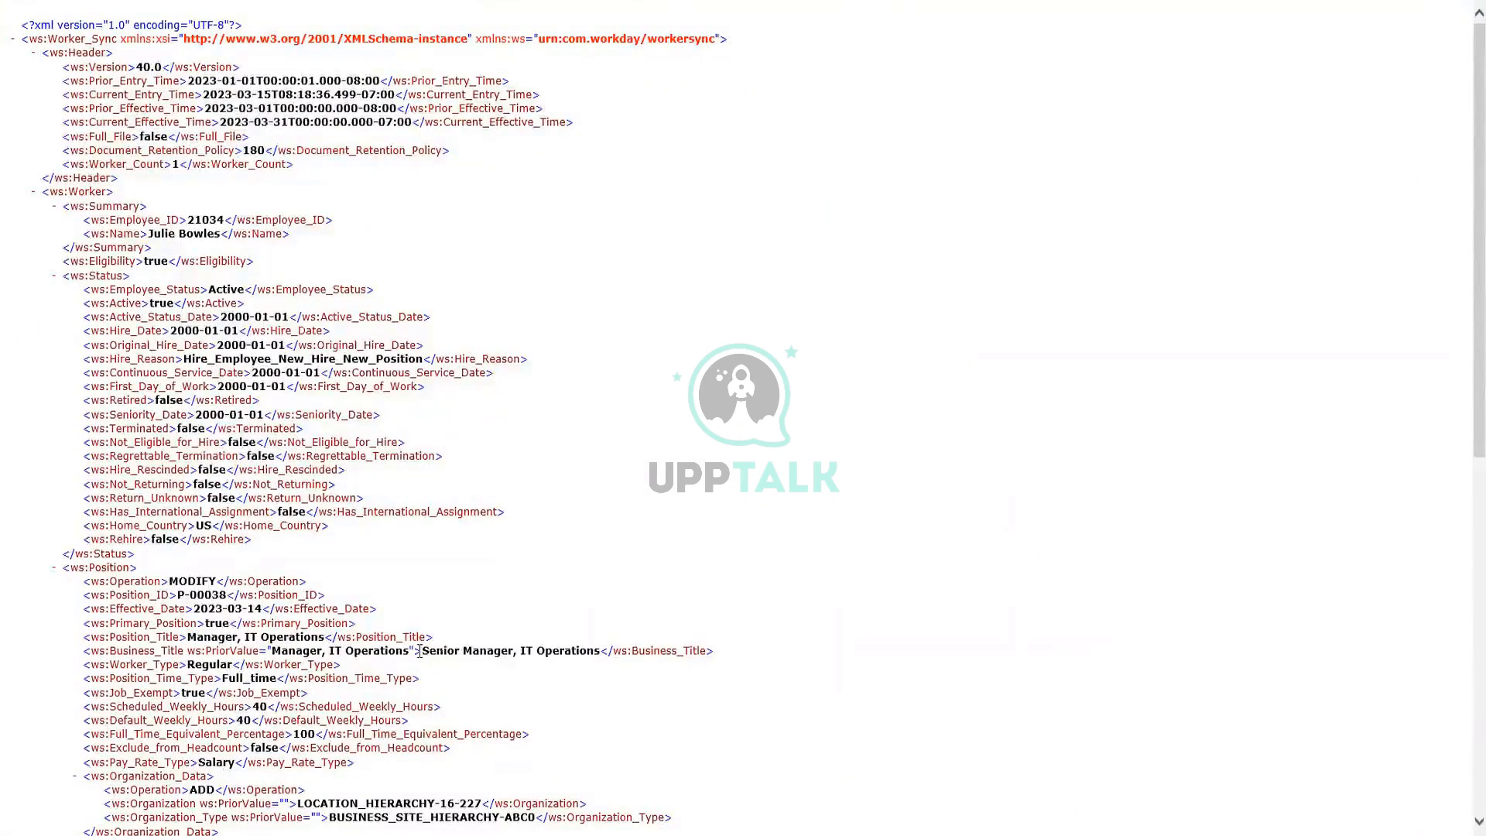
drag(422, 650, 189, 651)
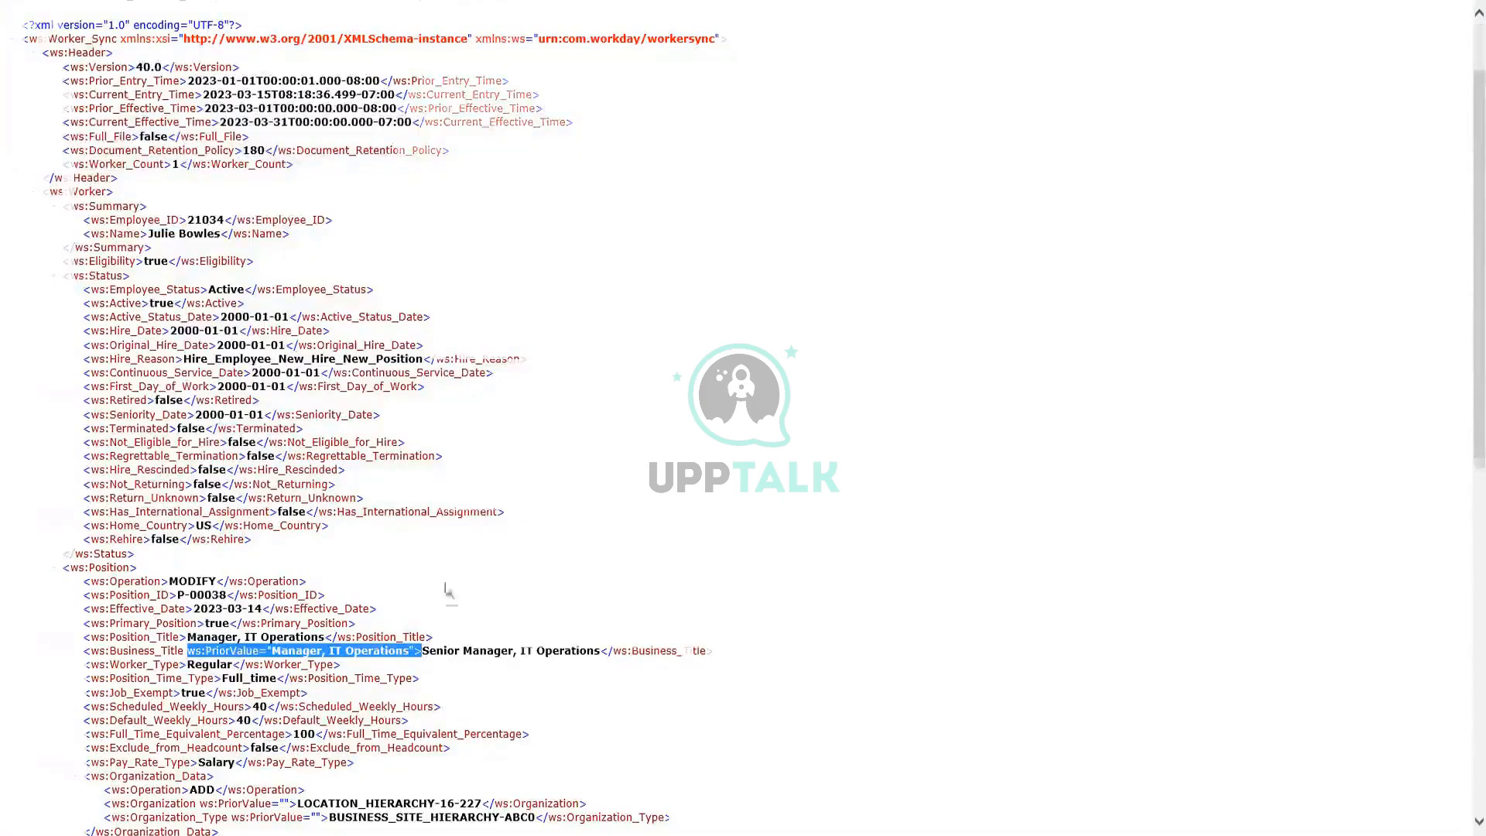
scroll(495, 534, down, 3)
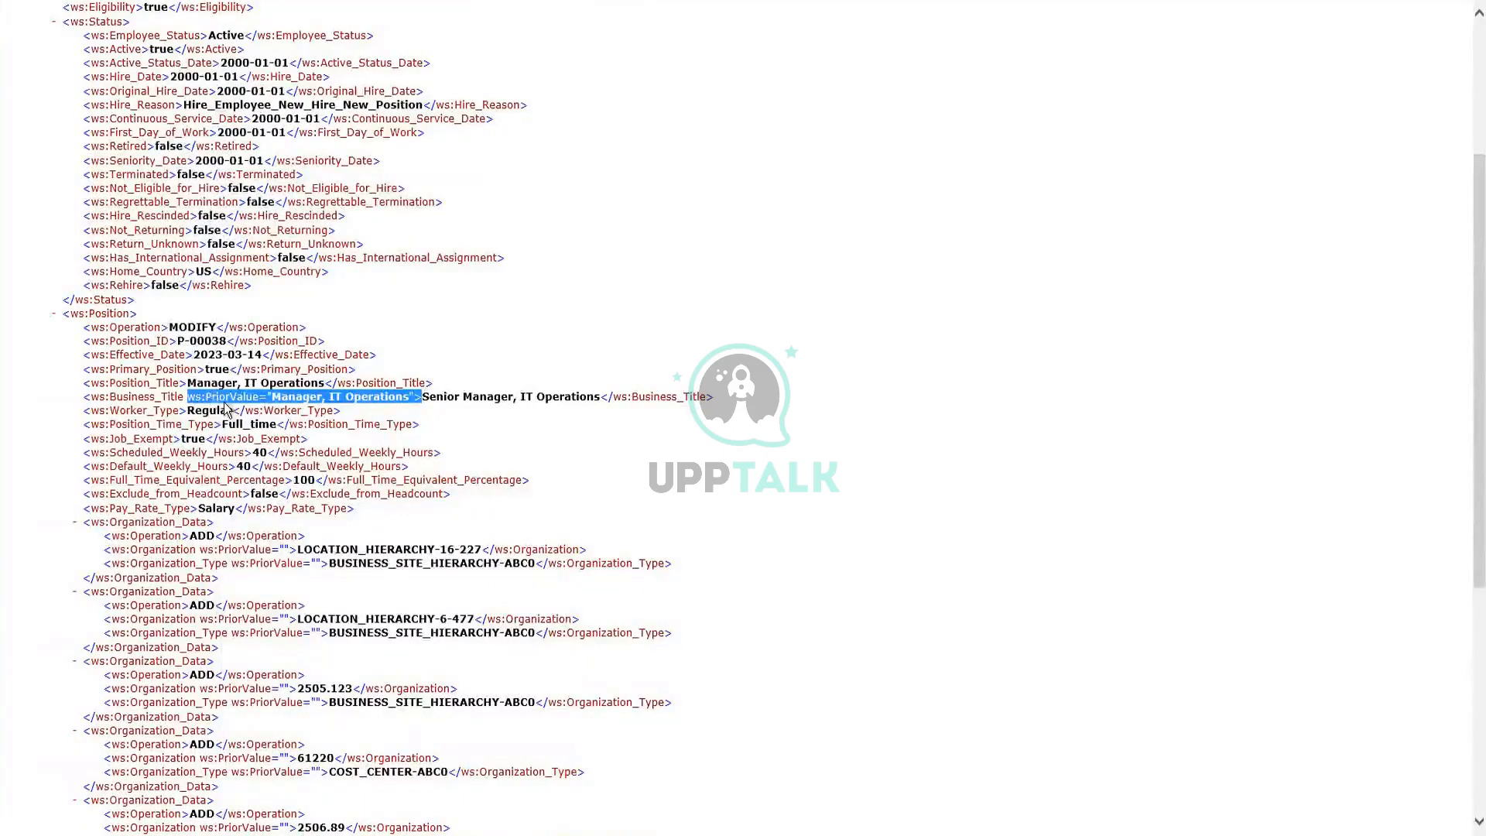
click(319, 404)
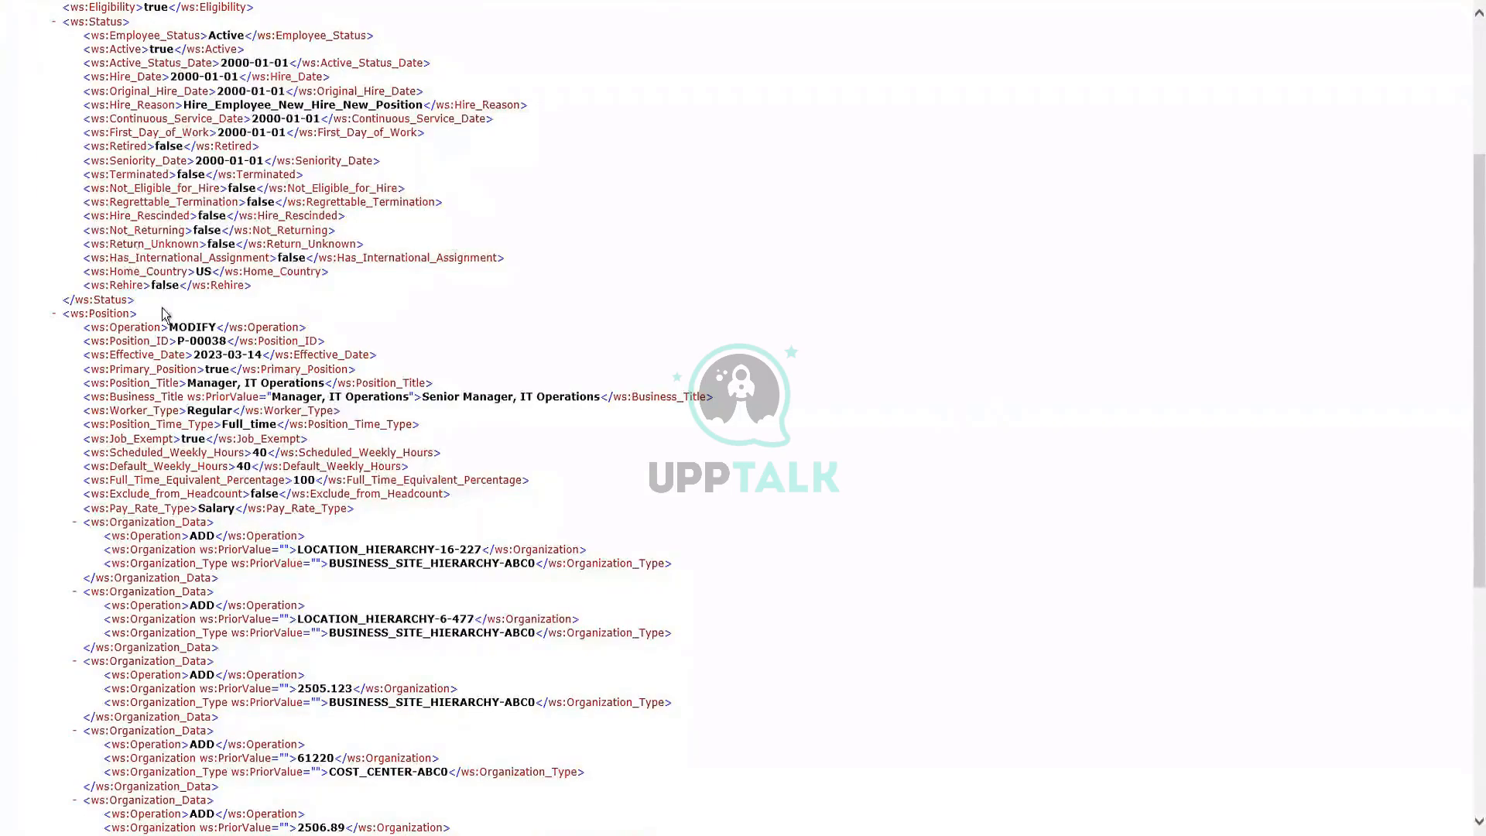
scroll(162, 314, up, 3)
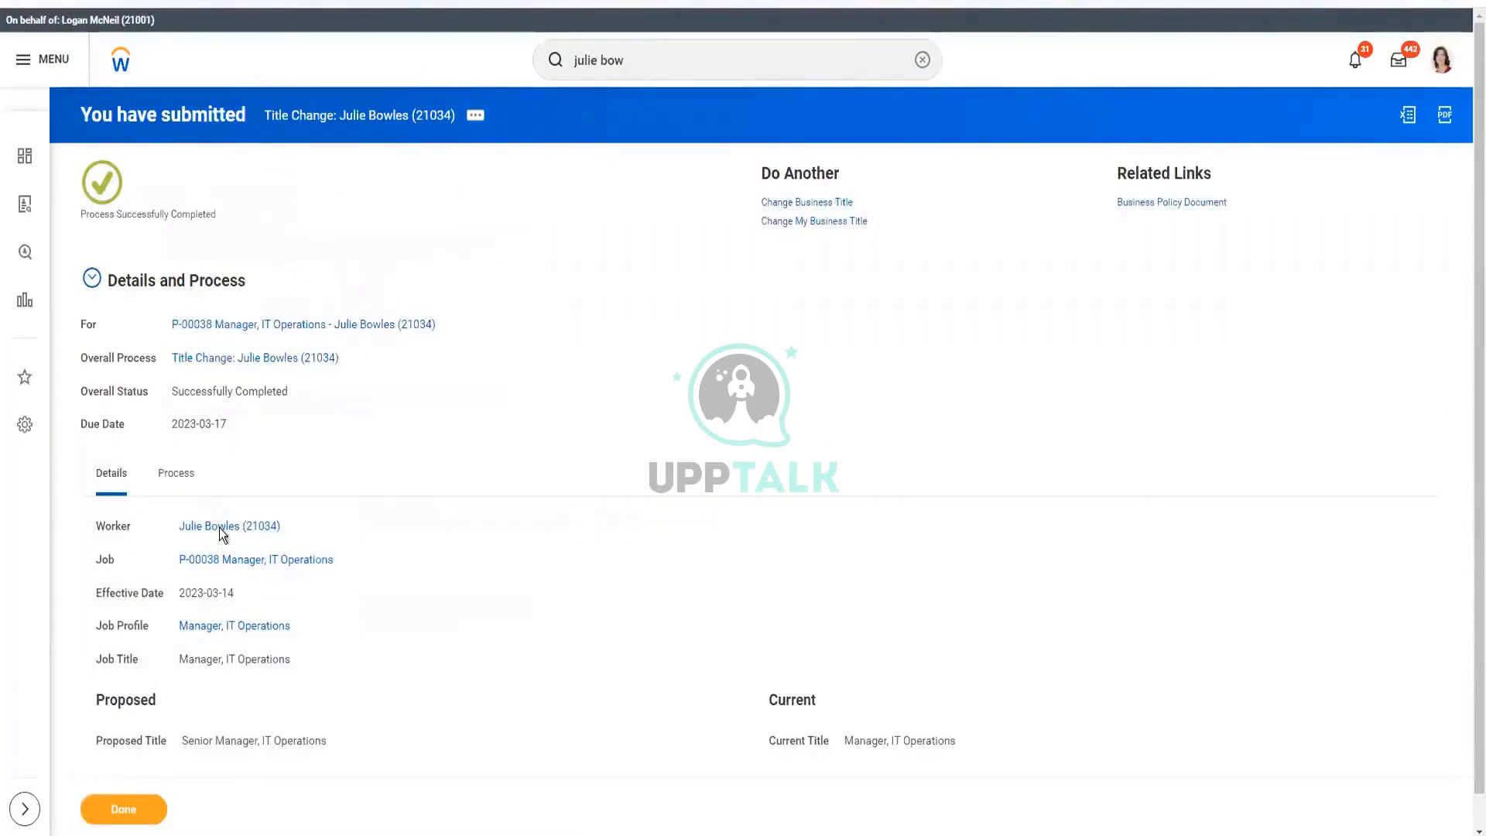
- Go from the submitted title change to the worker's org chart and open the profile of that worker's manager
click(647, 56)
click(219, 529)
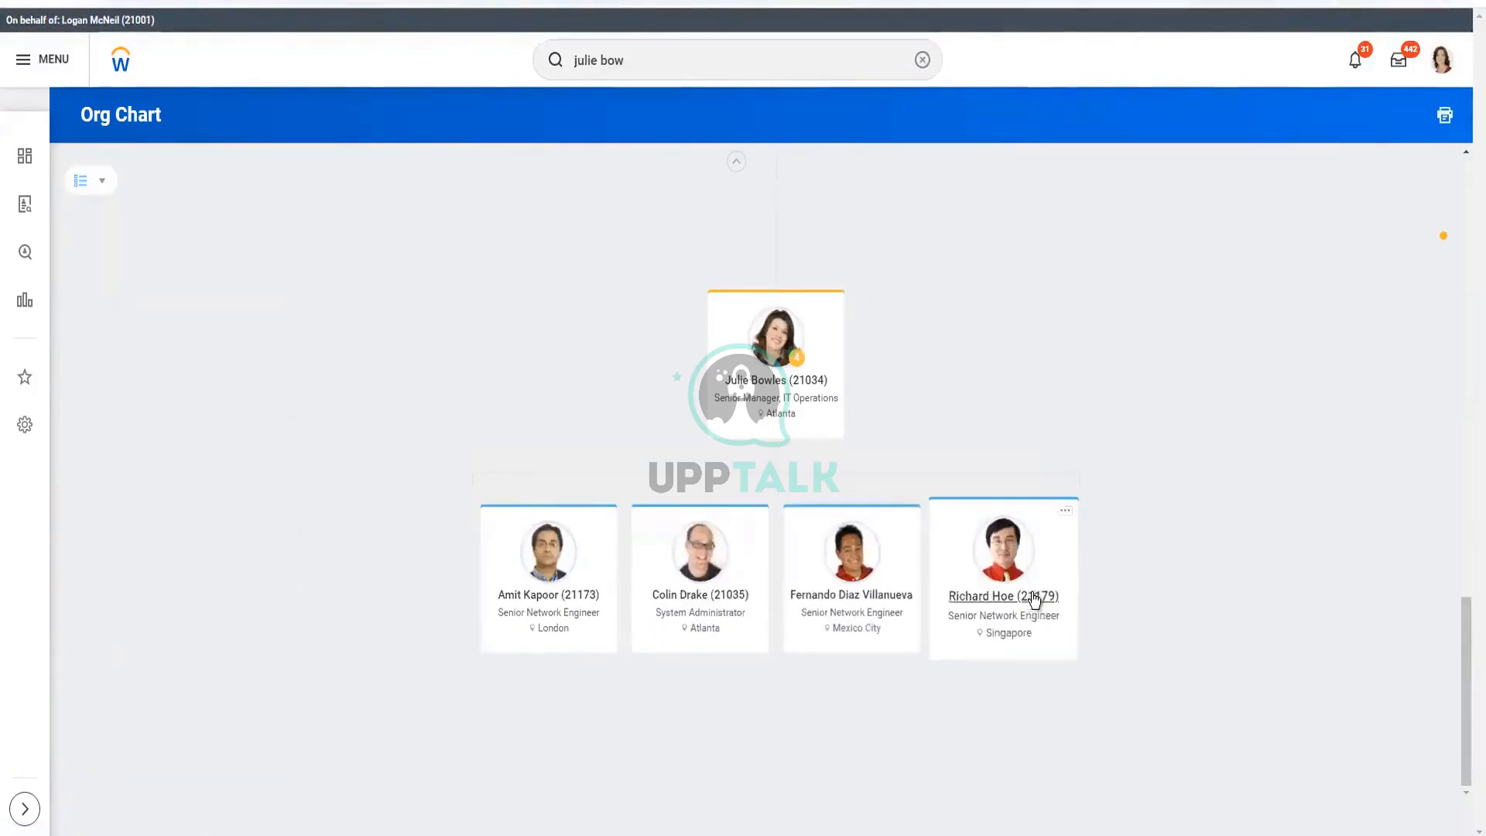
click(736, 163)
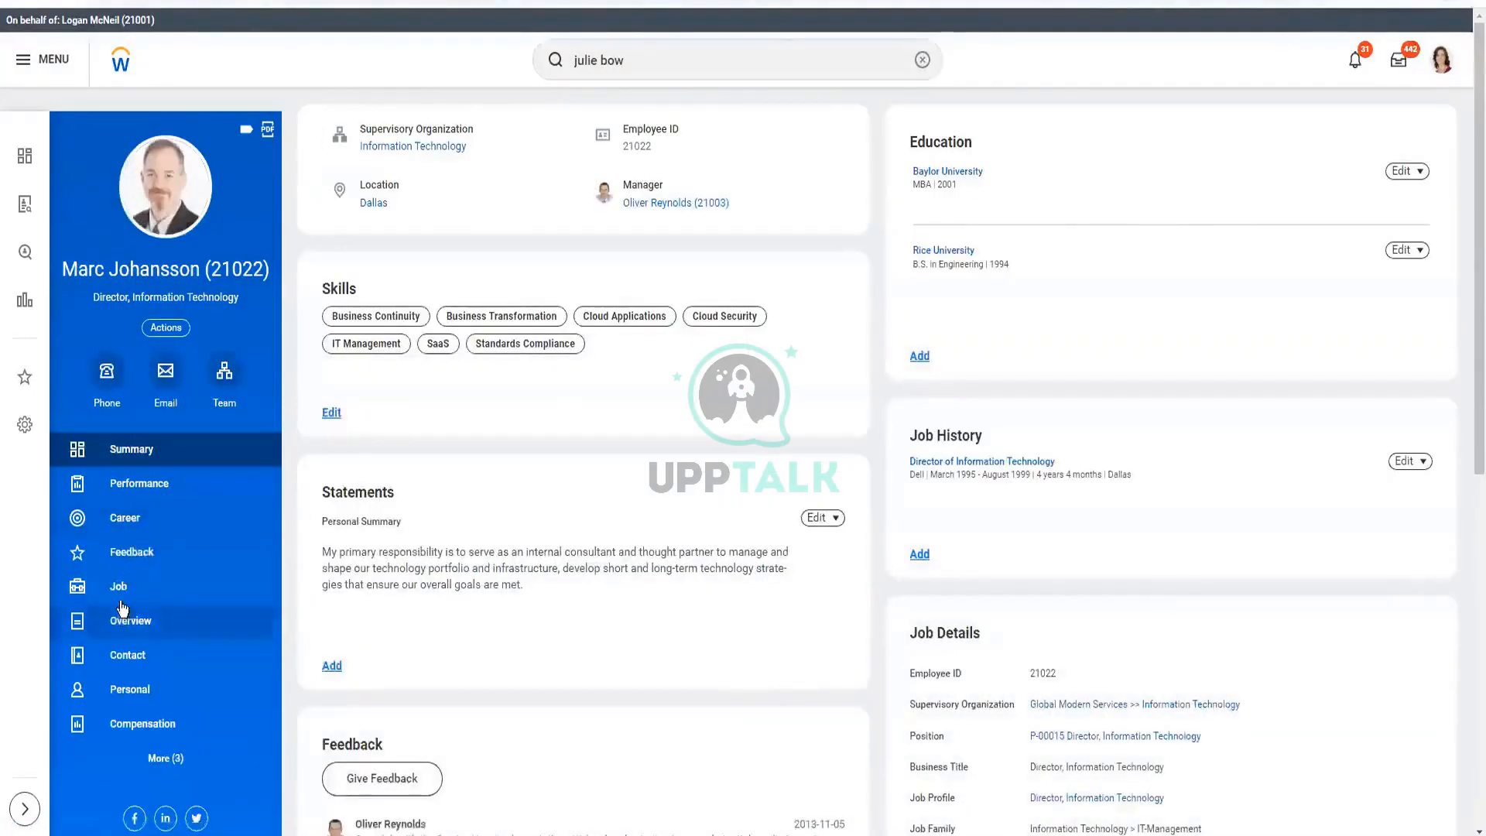
- Open the IT Operations Group from the organizations in the manager's job information and show its staffing details
click(121, 591)
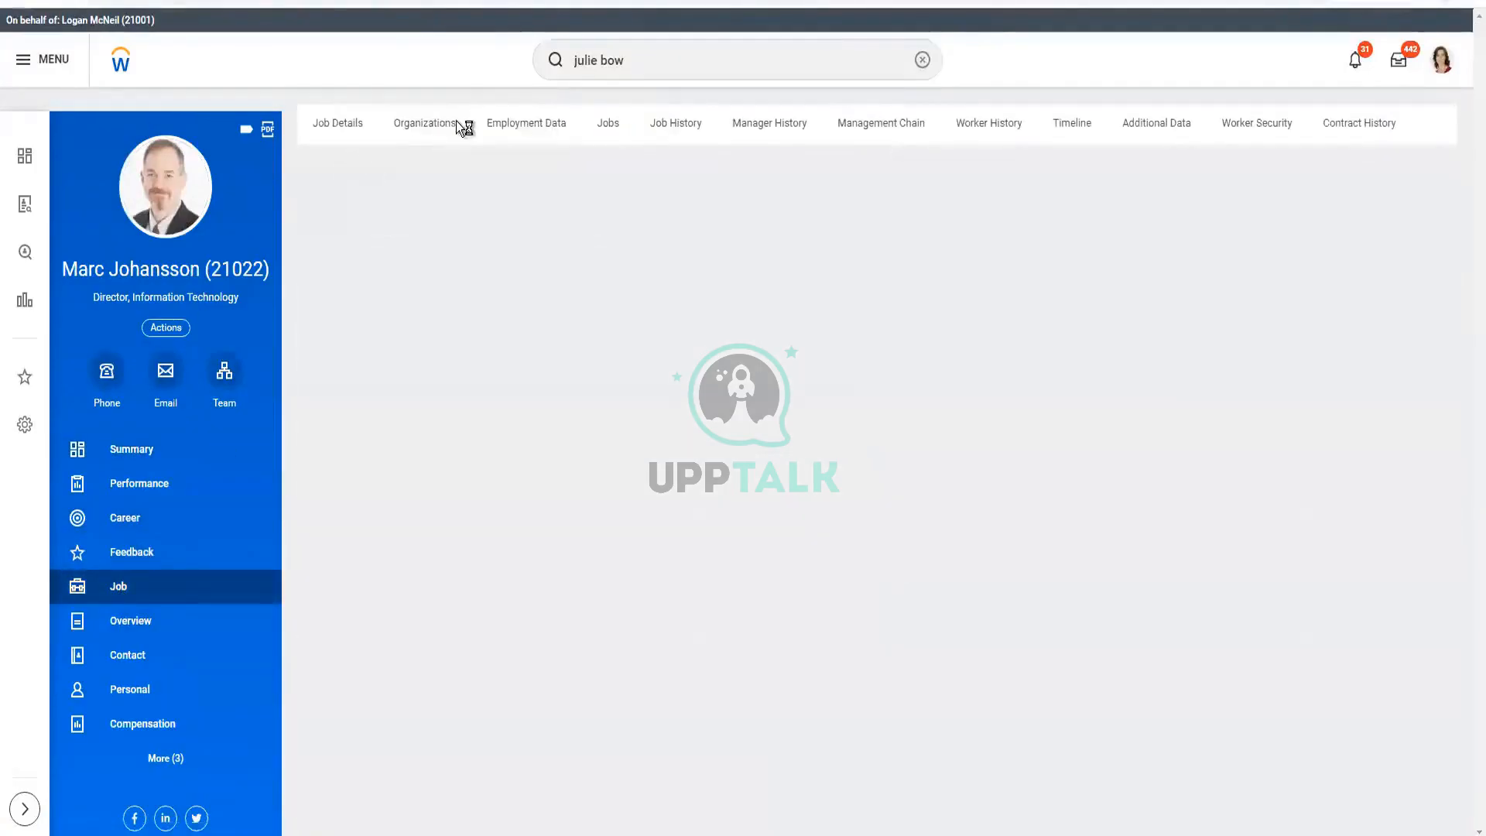
click(438, 128)
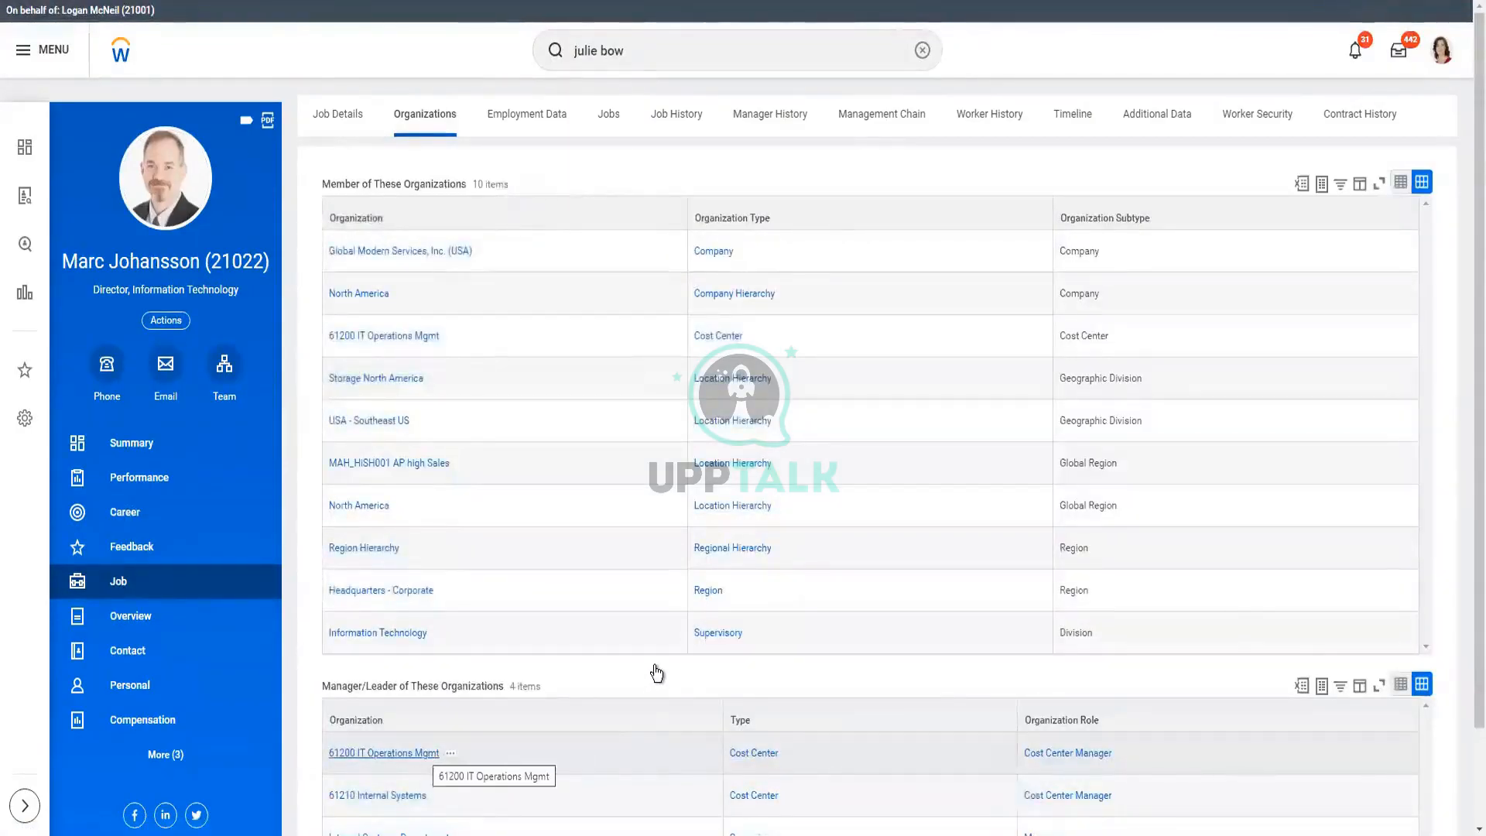
scroll(654, 666, down, 2)
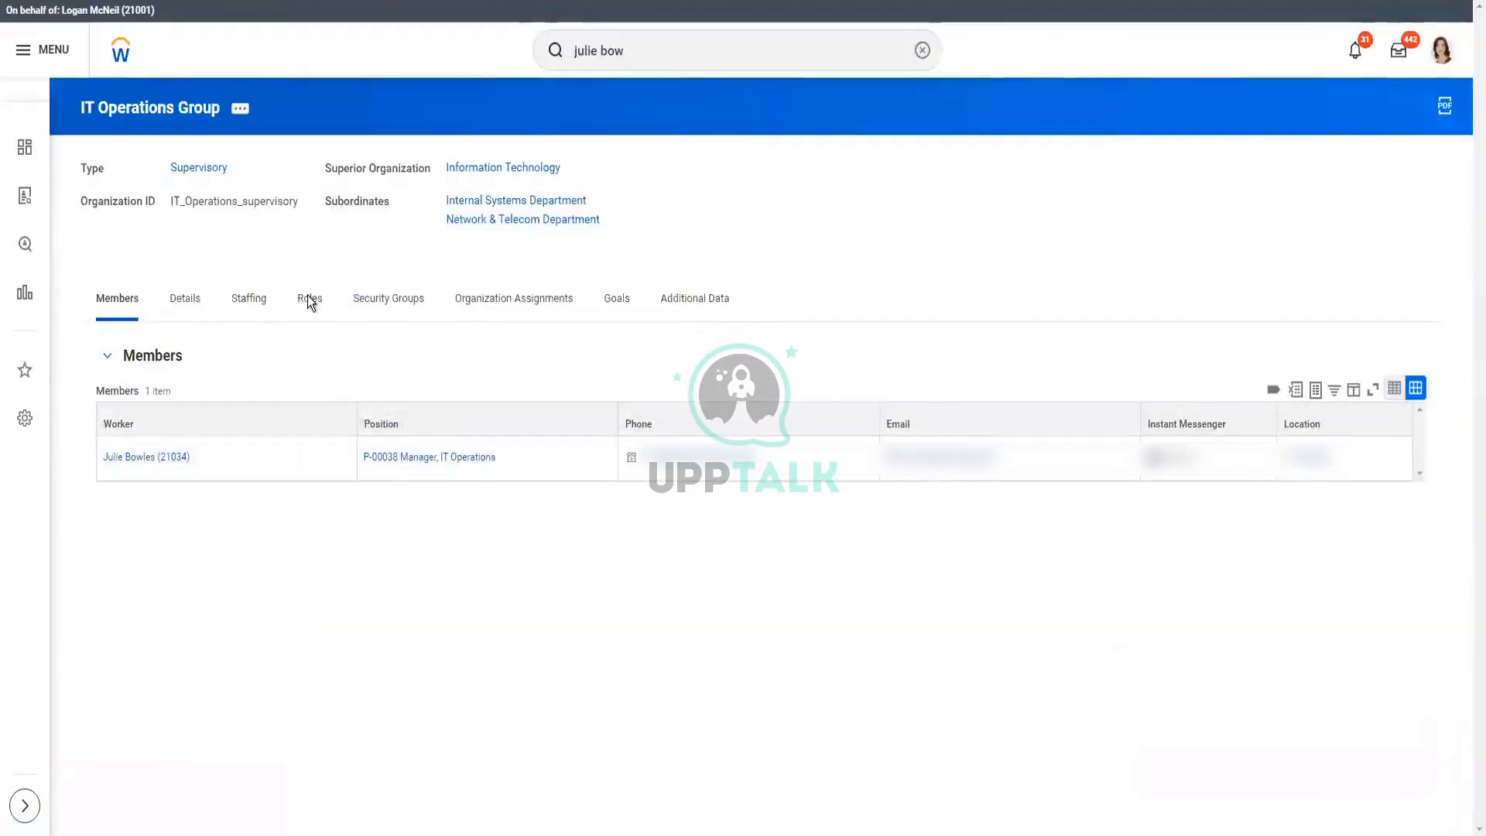
click(255, 300)
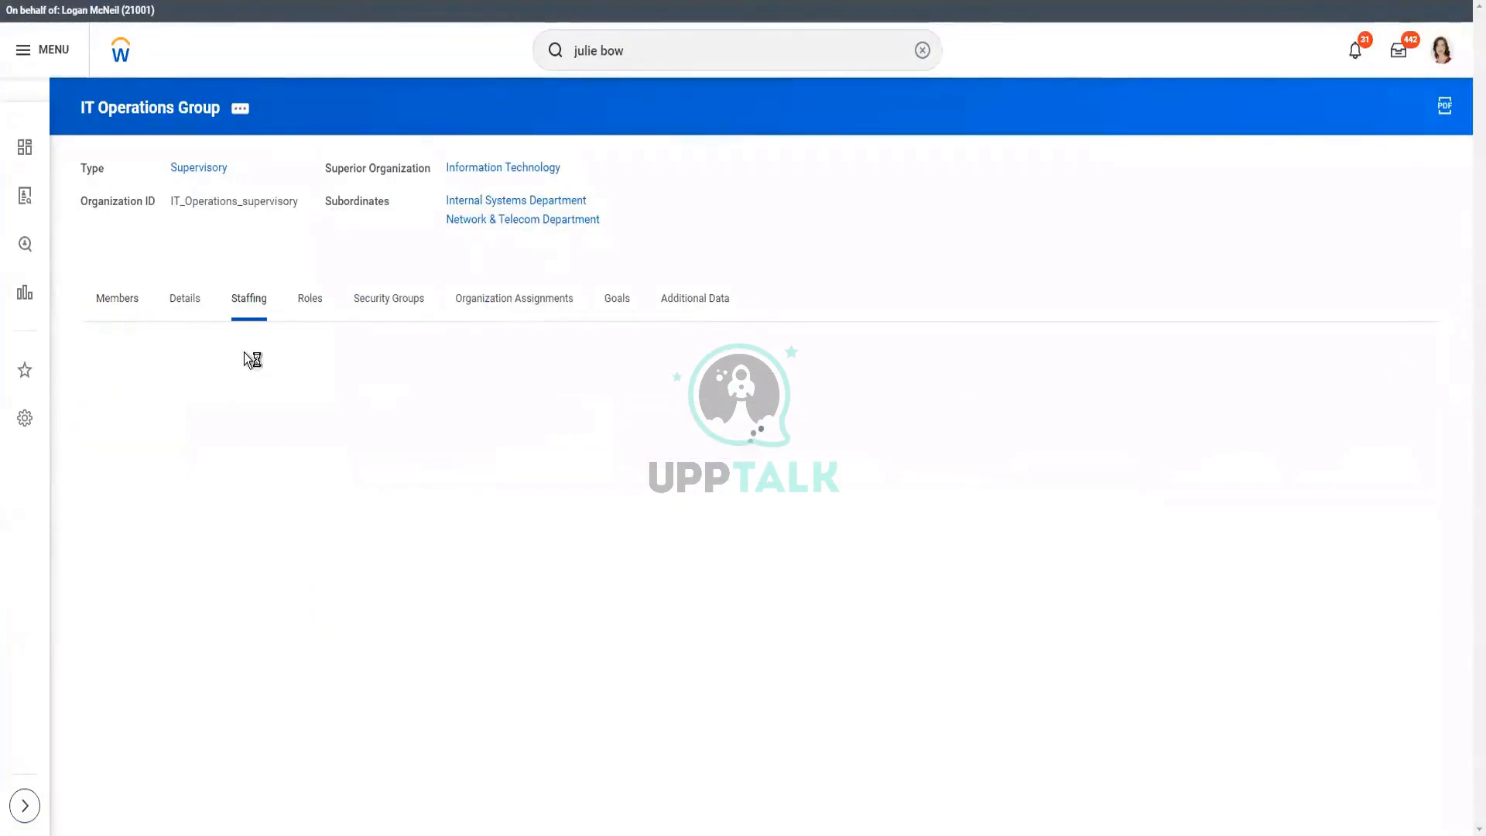
- Copy the text of the unfilled position P-00037 Manager, Internal Systems and paste it into a new Notepad document
click(120, 301)
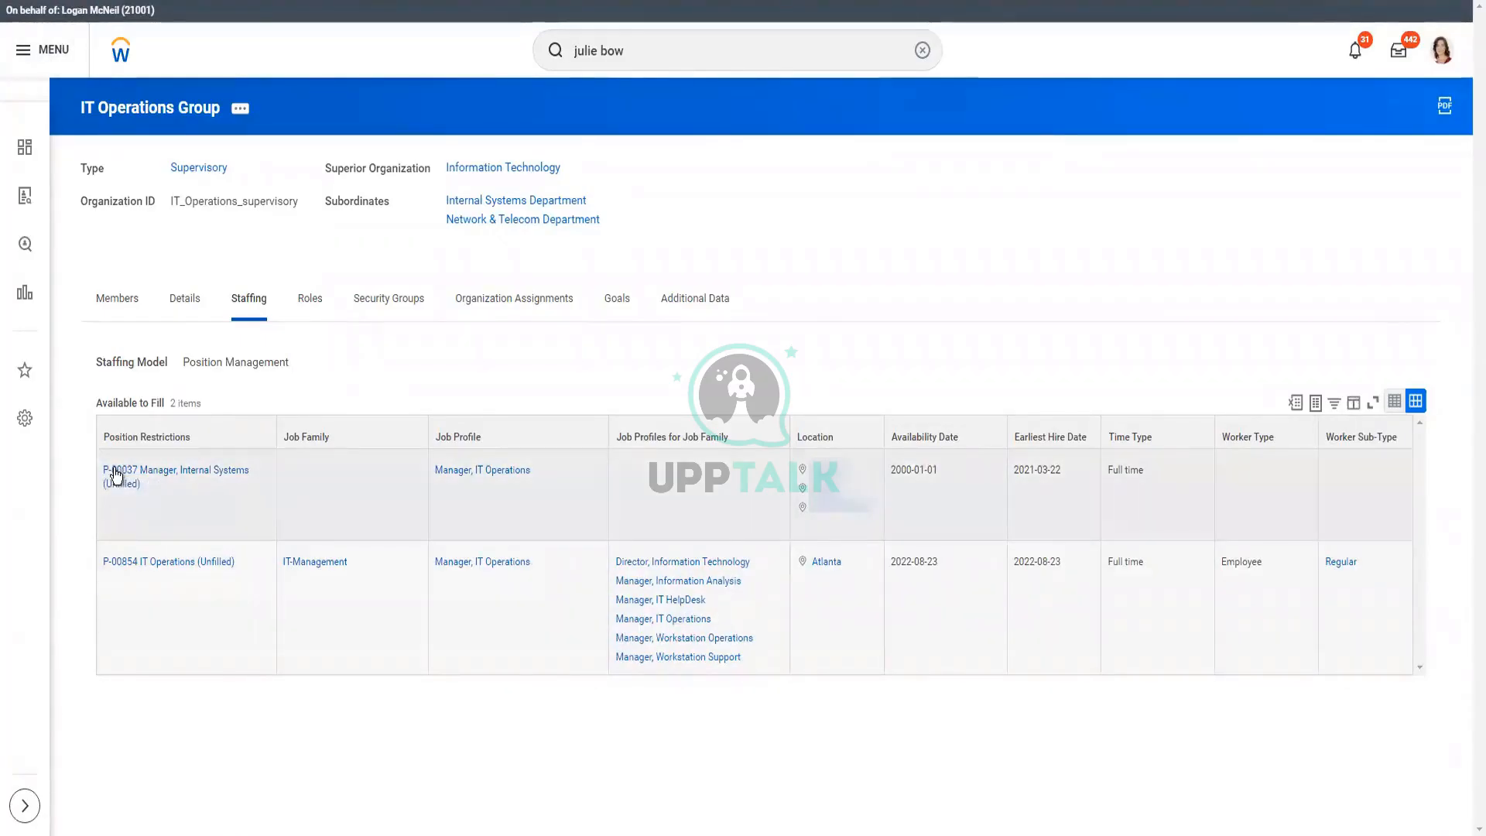
right_click(145, 499)
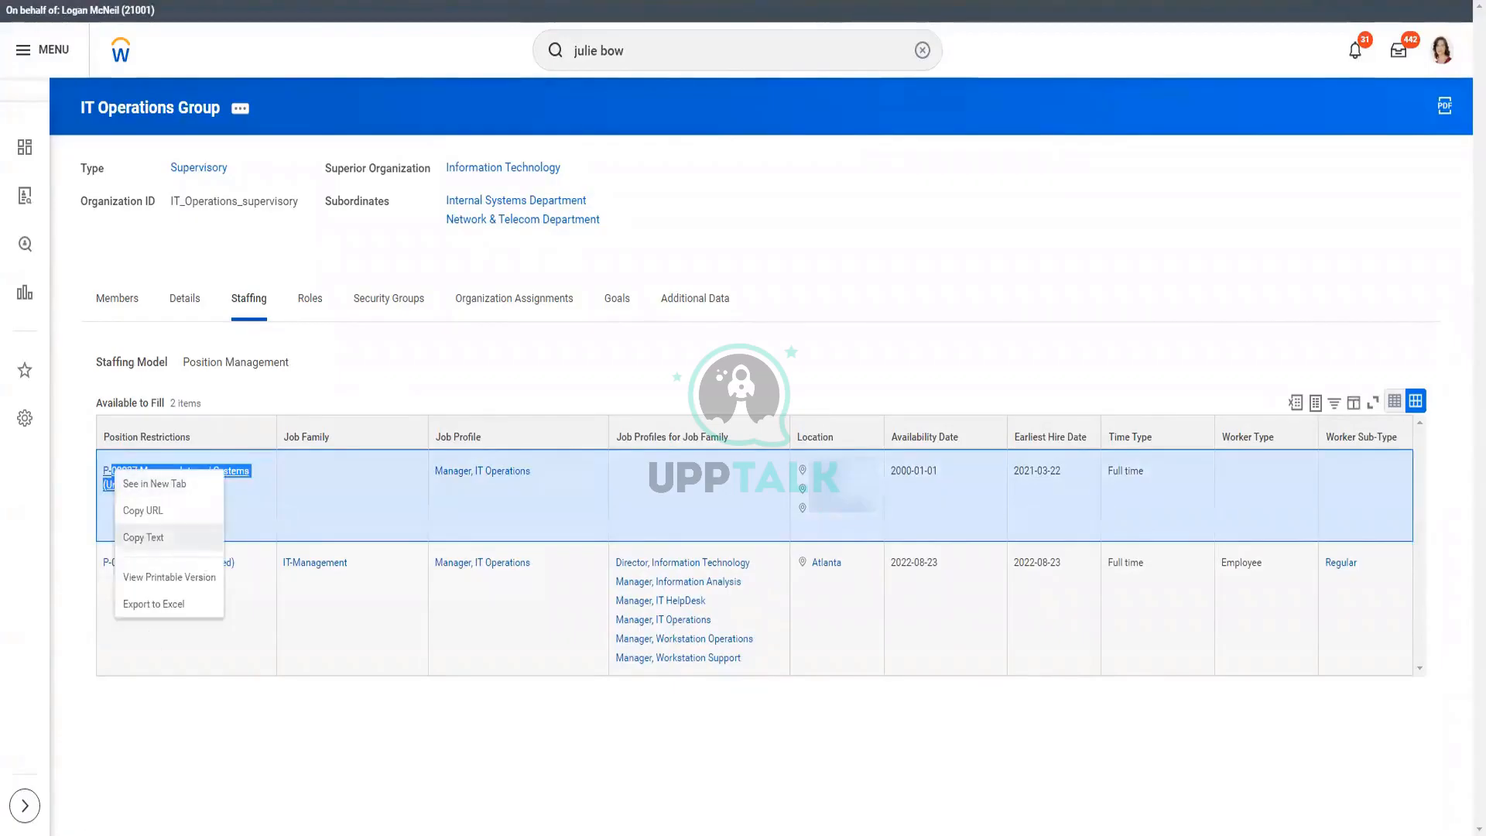
click(582, 802)
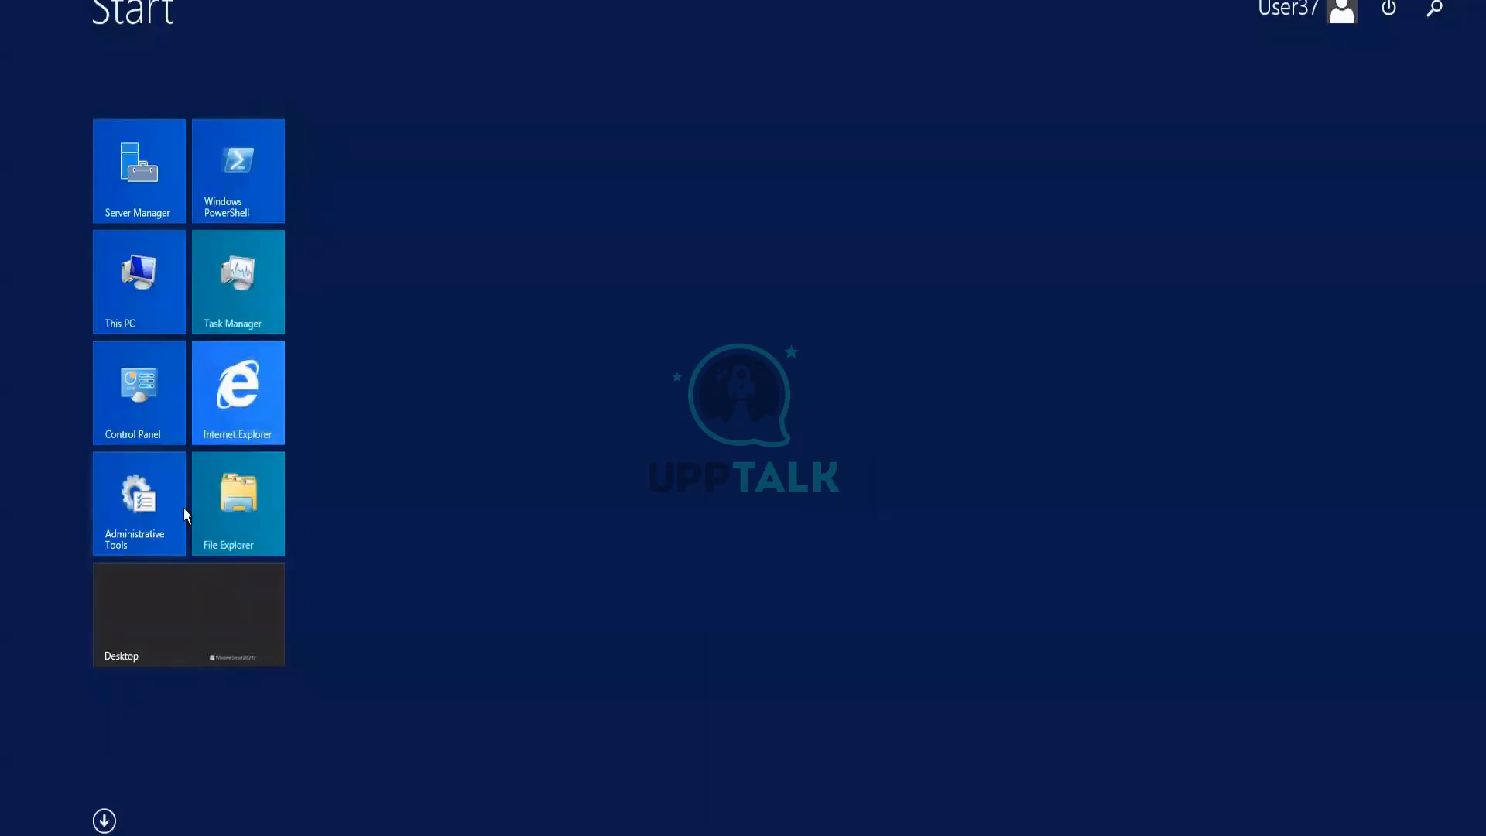
text(notepad)
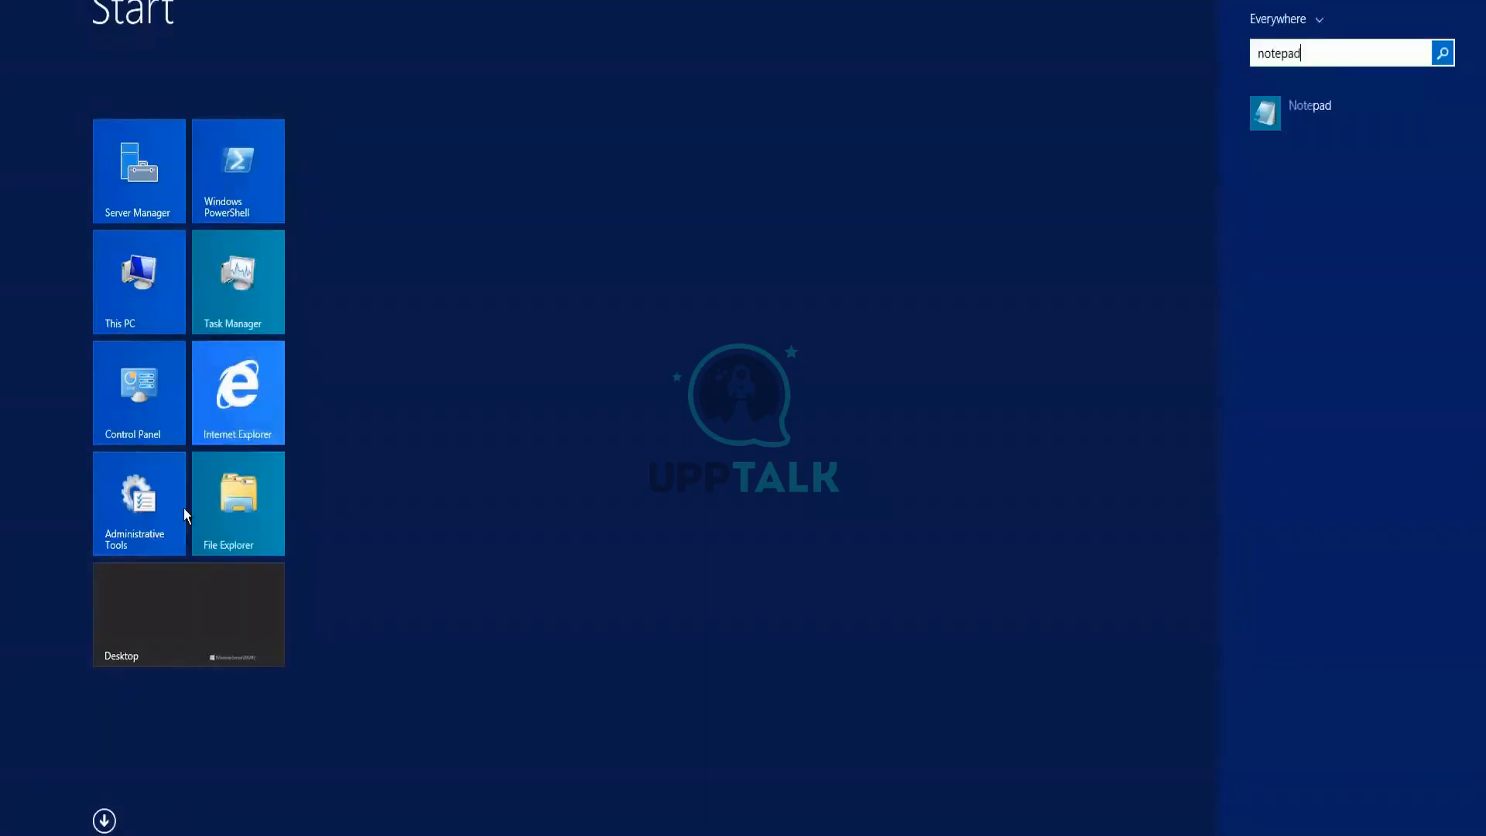
click(1267, 112)
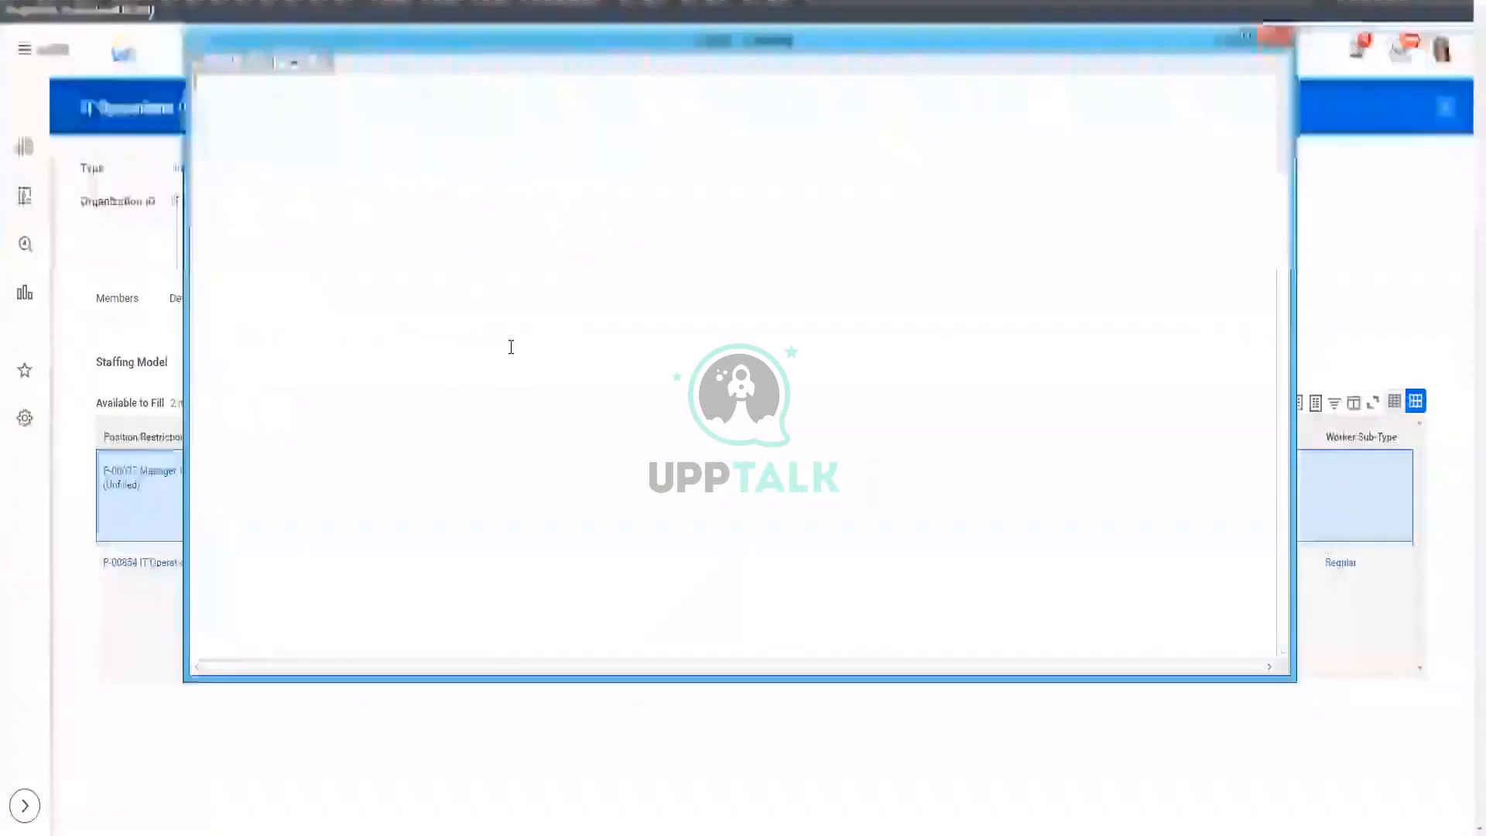
text(P-00037 Manager, Internal Systems (Unfilled))
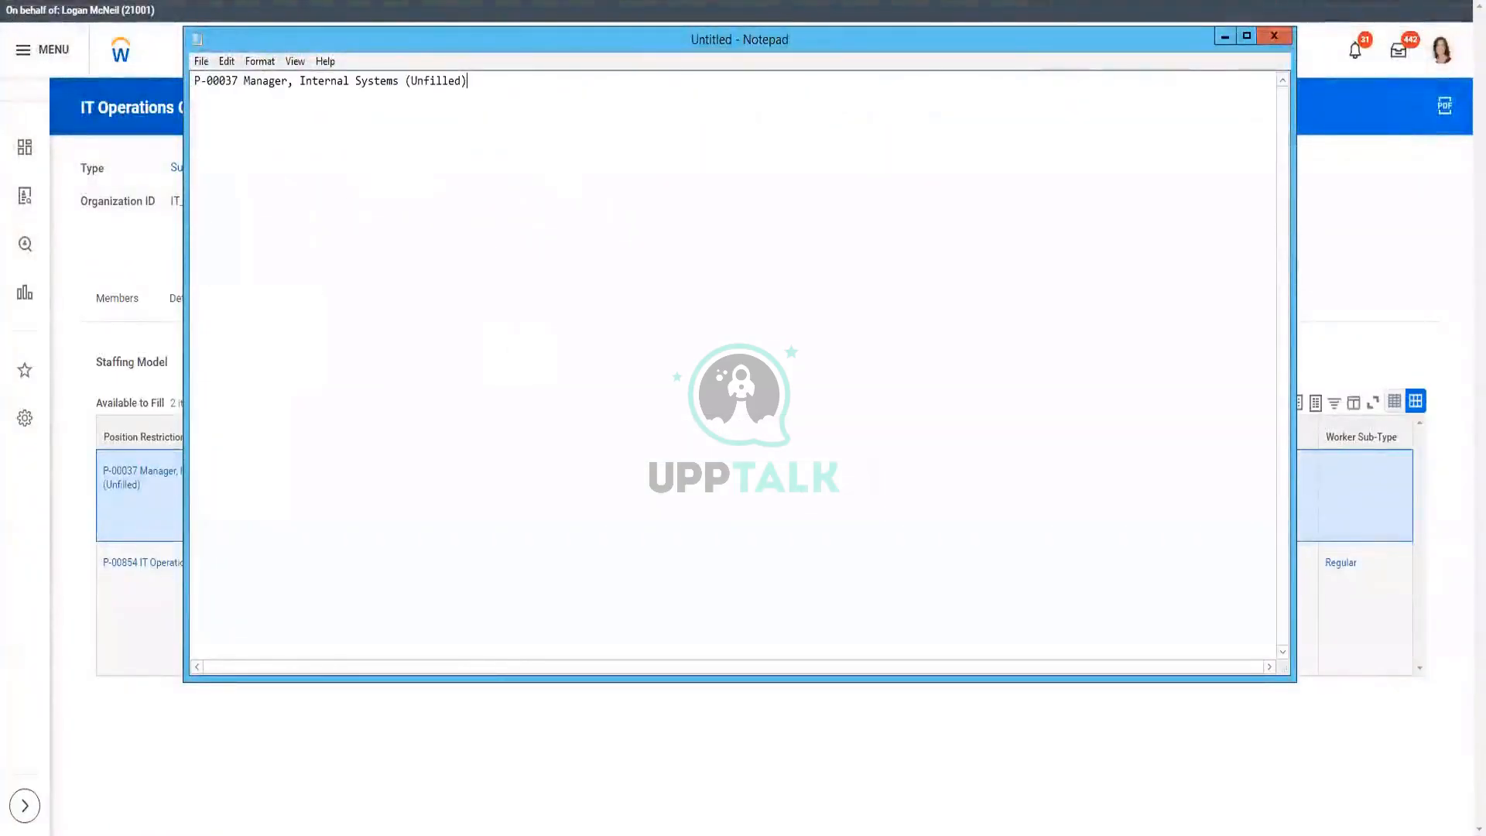
- Open the profile of the Senior Network Engineer in Singapore from the org chart and record that worker's employee ID in Notepad as "EMP ID;"
right_click(21, 1)
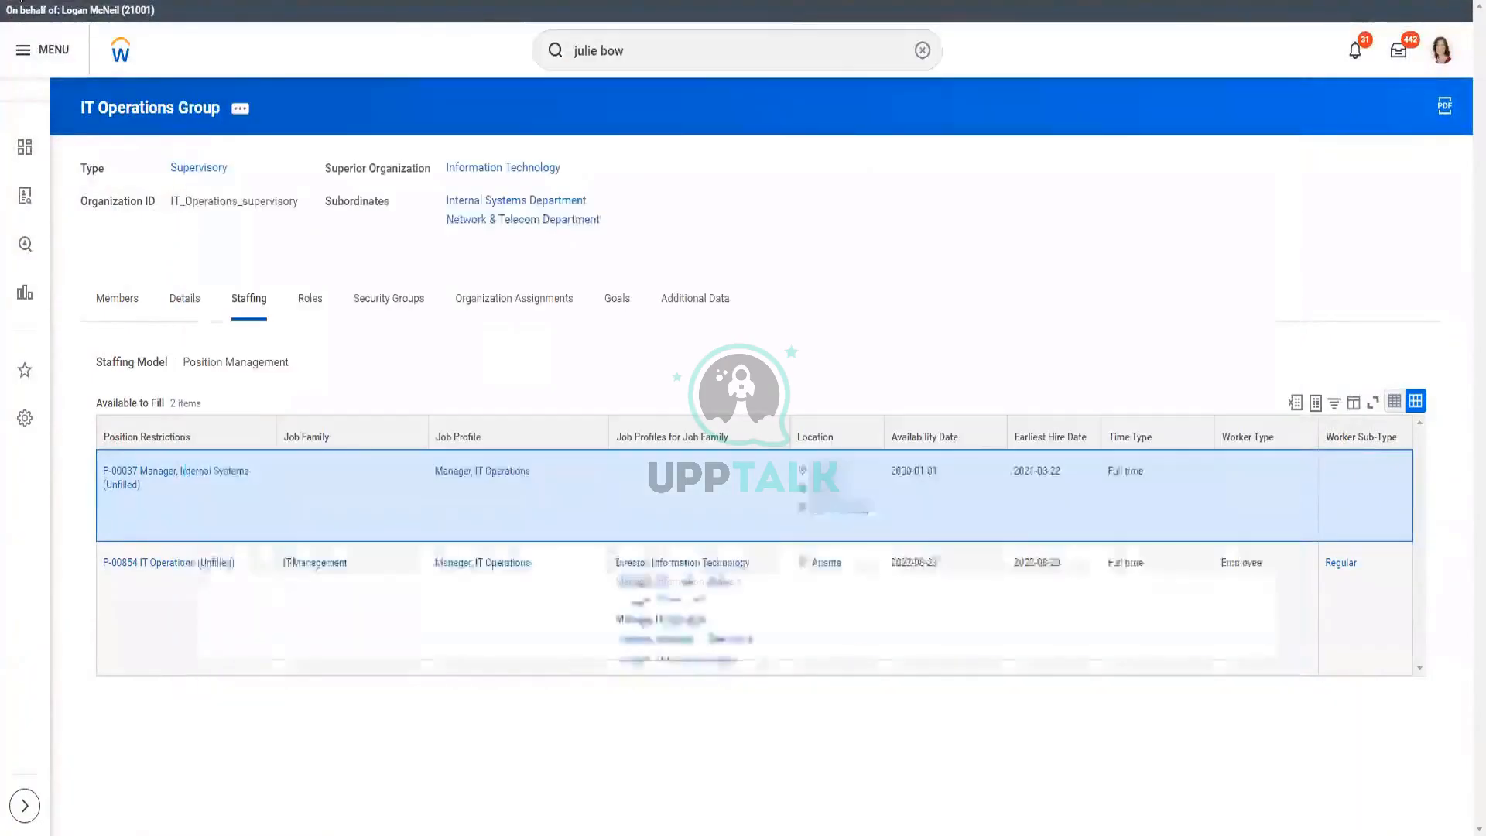
click(54, 29)
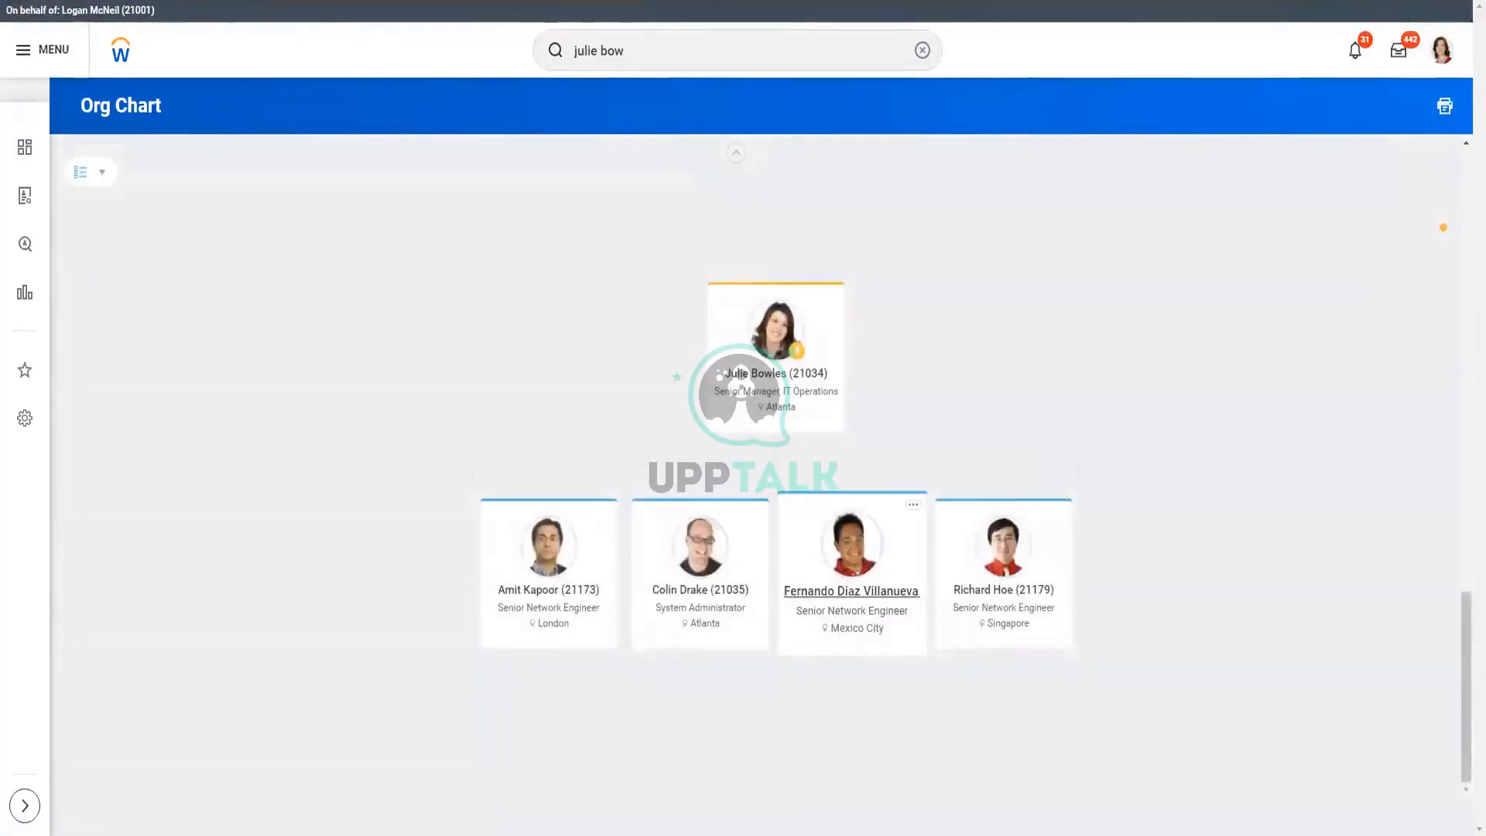
click(1009, 587)
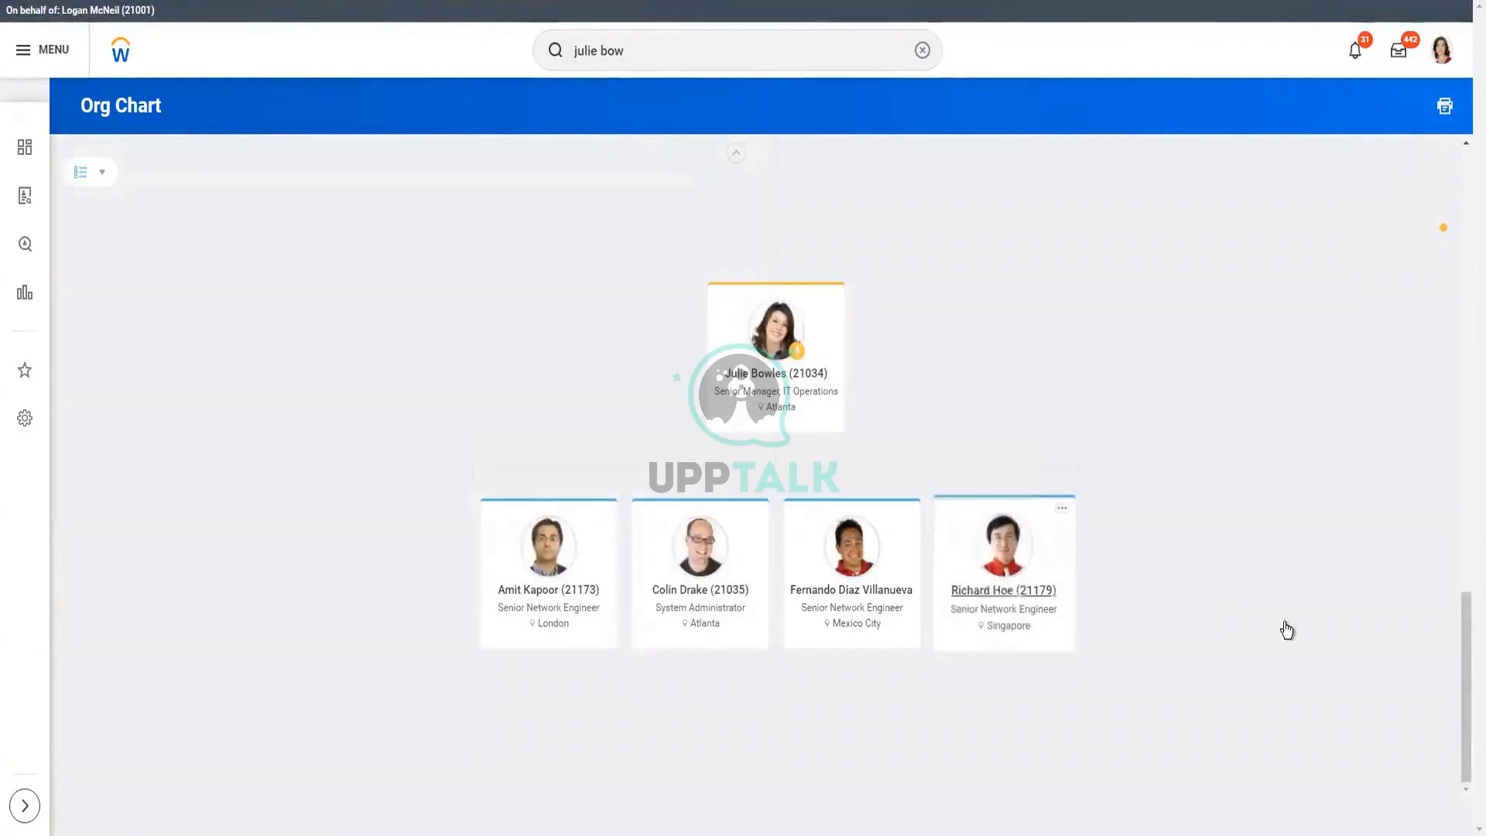
key(alt+Tab)
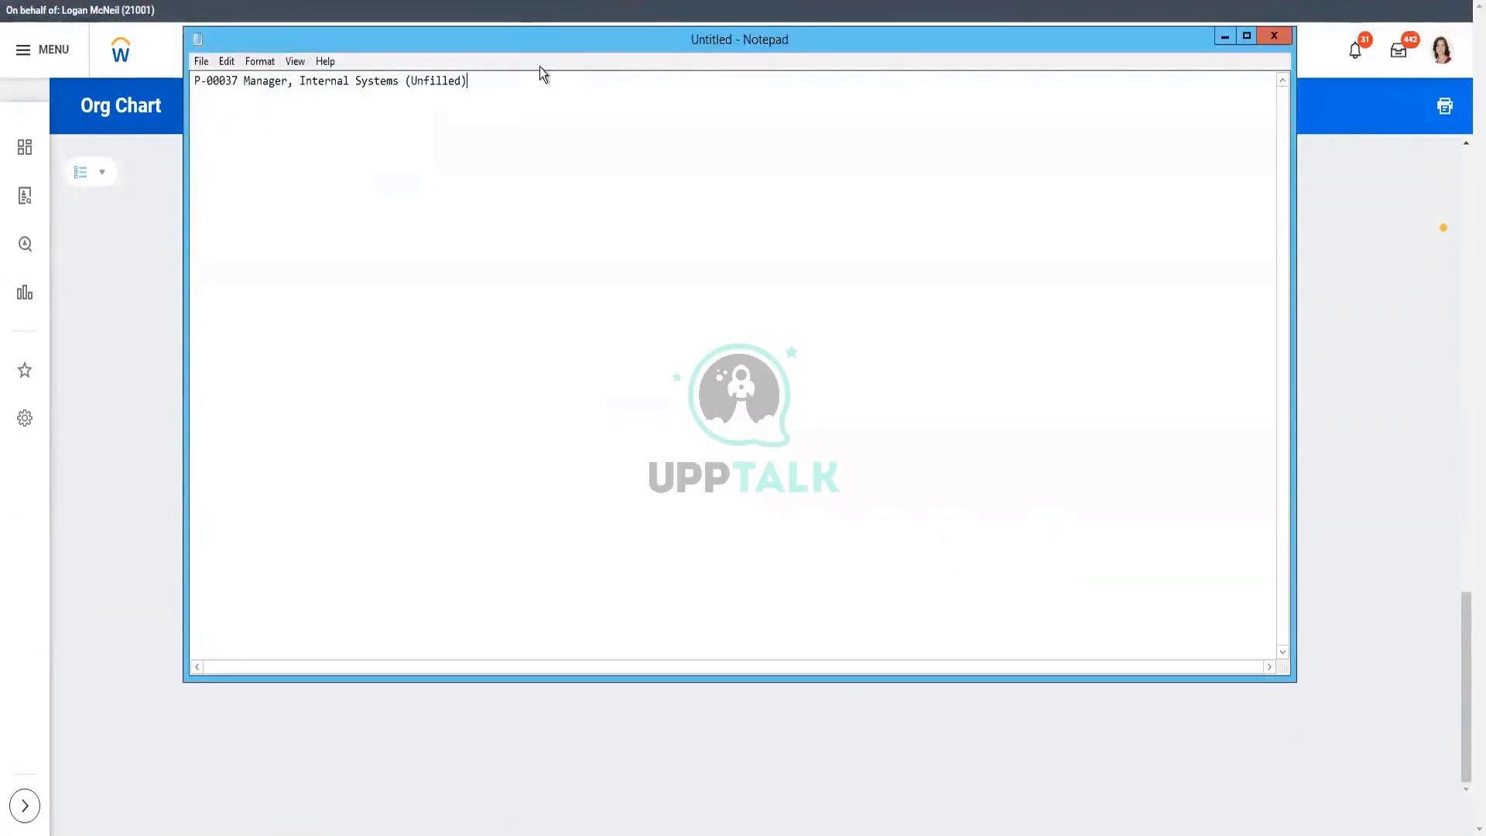
text(EMP ID; 21179)
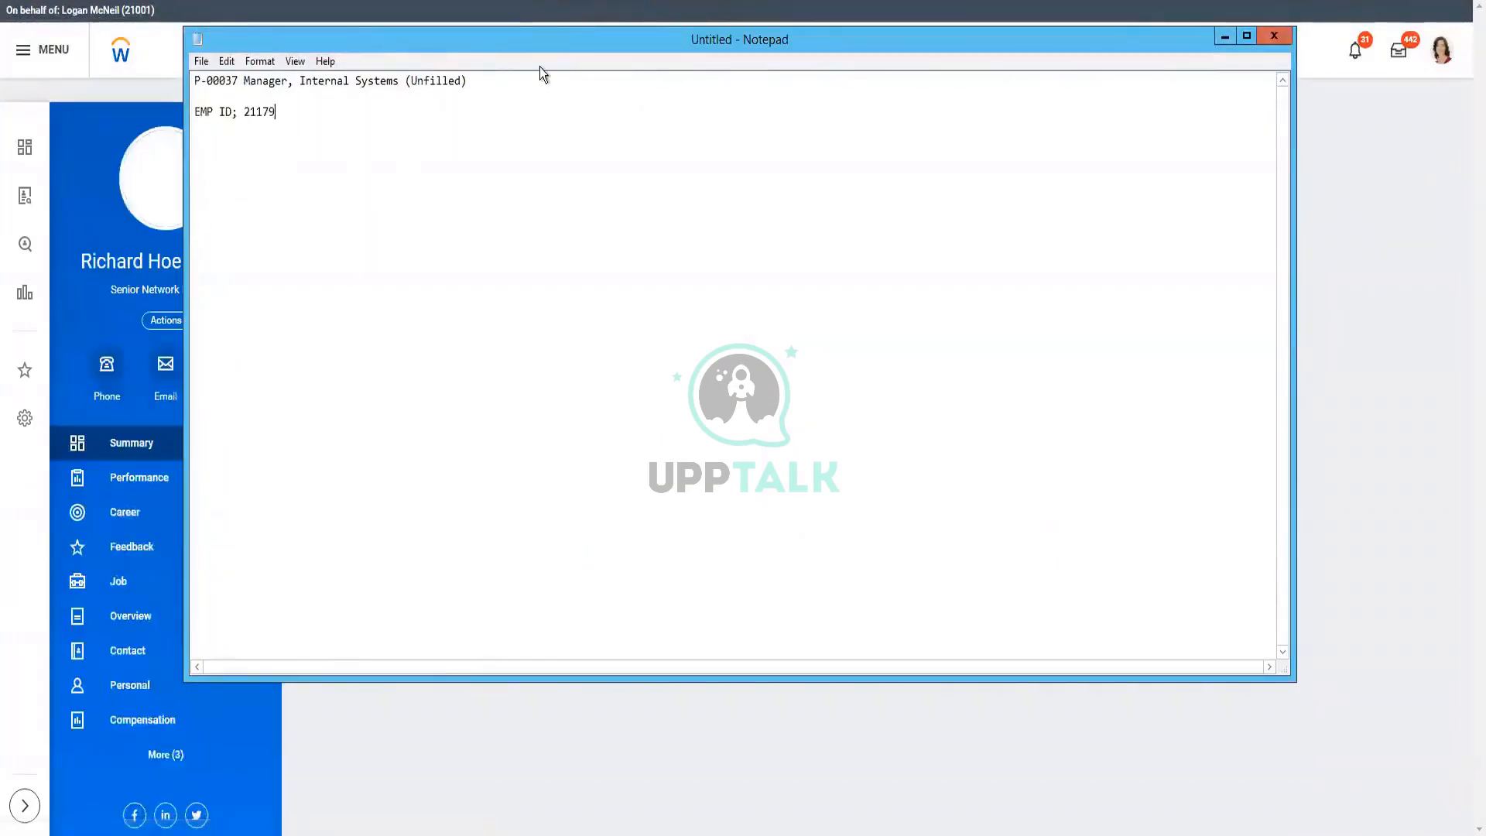
key(Return)
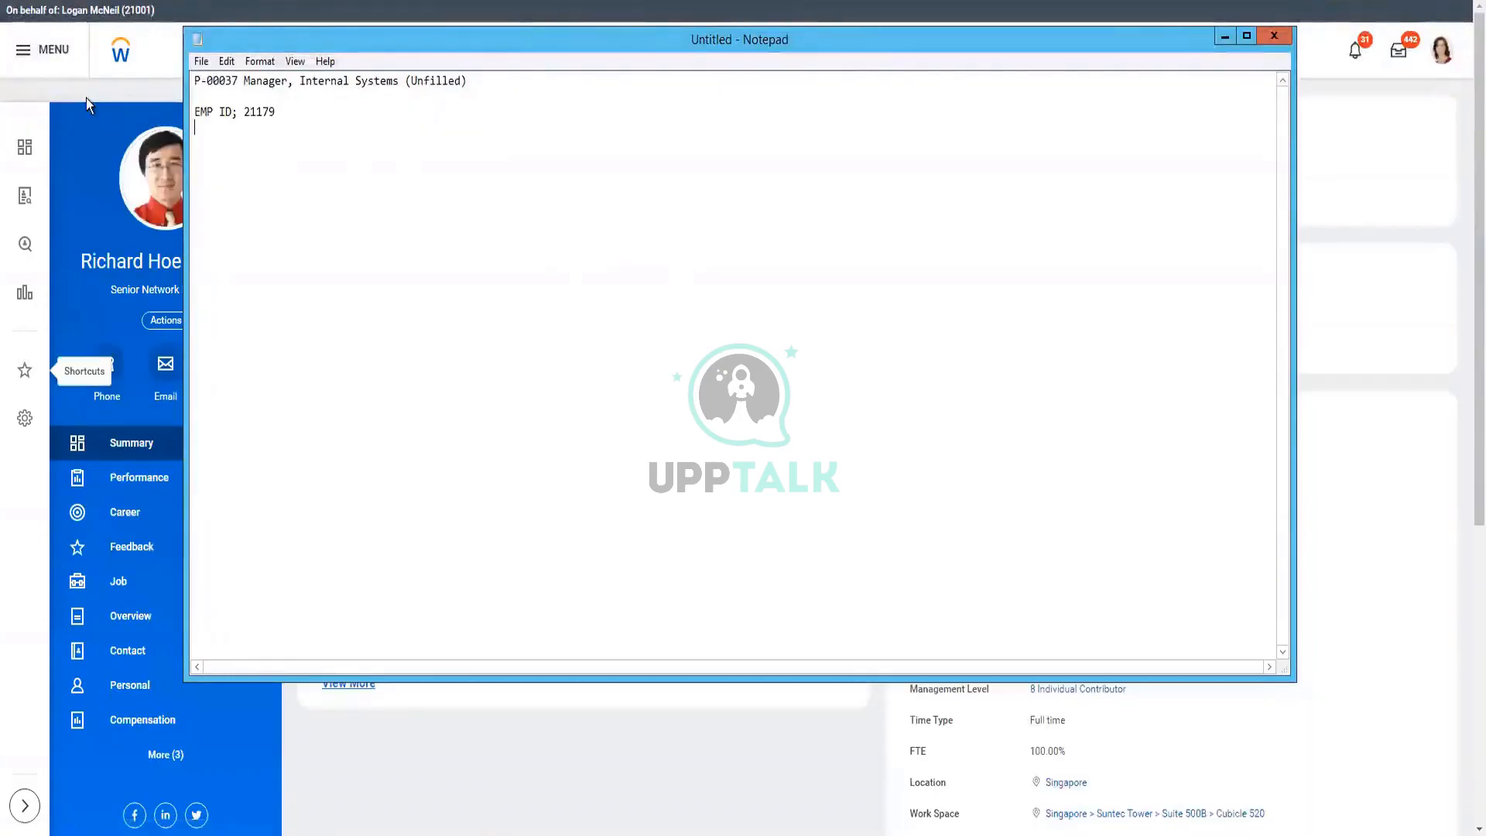
- Begin a Transfer, Promote or Change Job for this worker with effective date 2023-03-15 and reason Promotion > Promotion
click(180, 319)
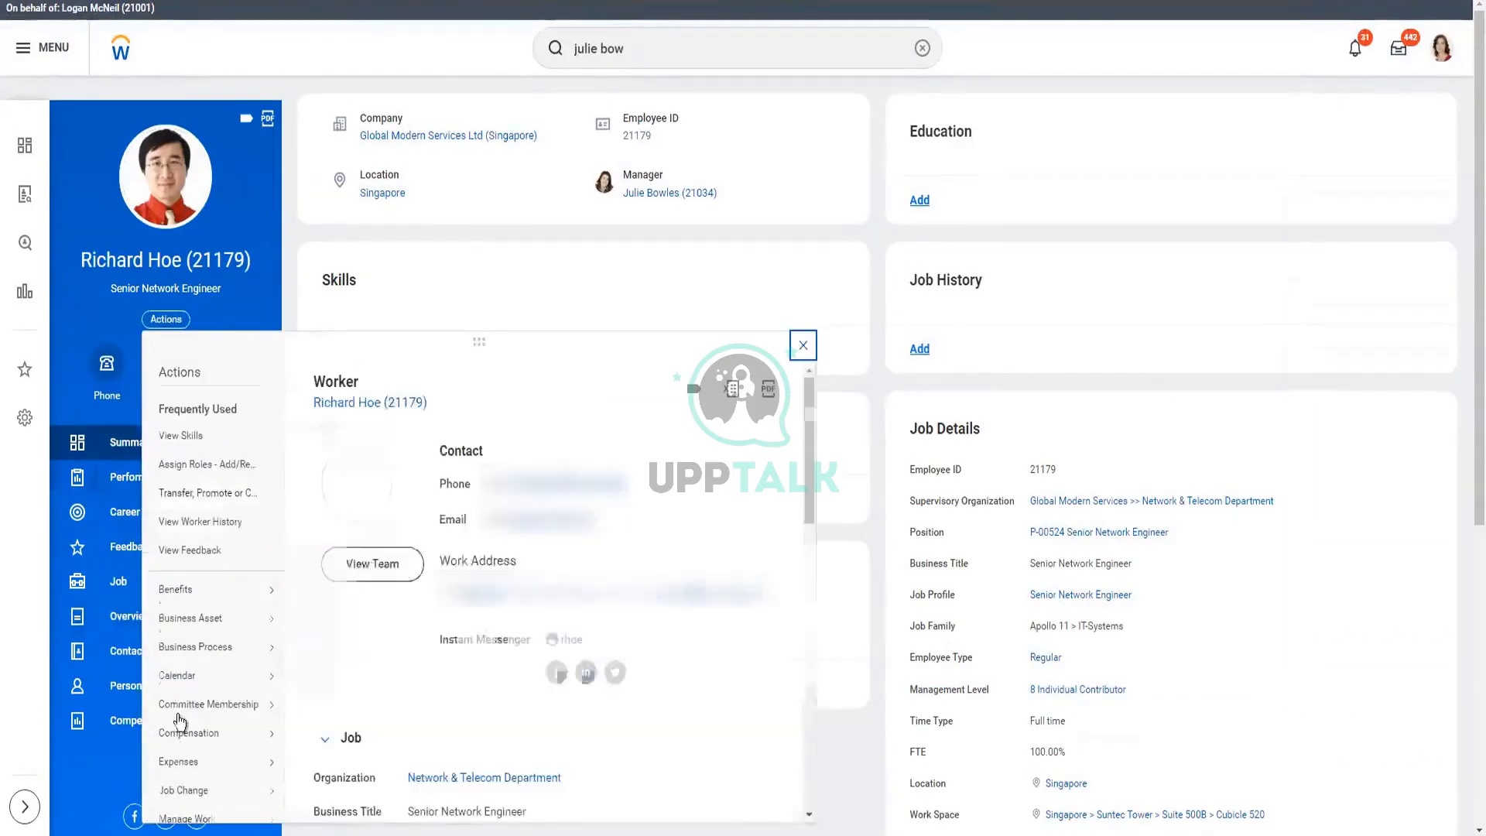
mouse_move(221, 790)
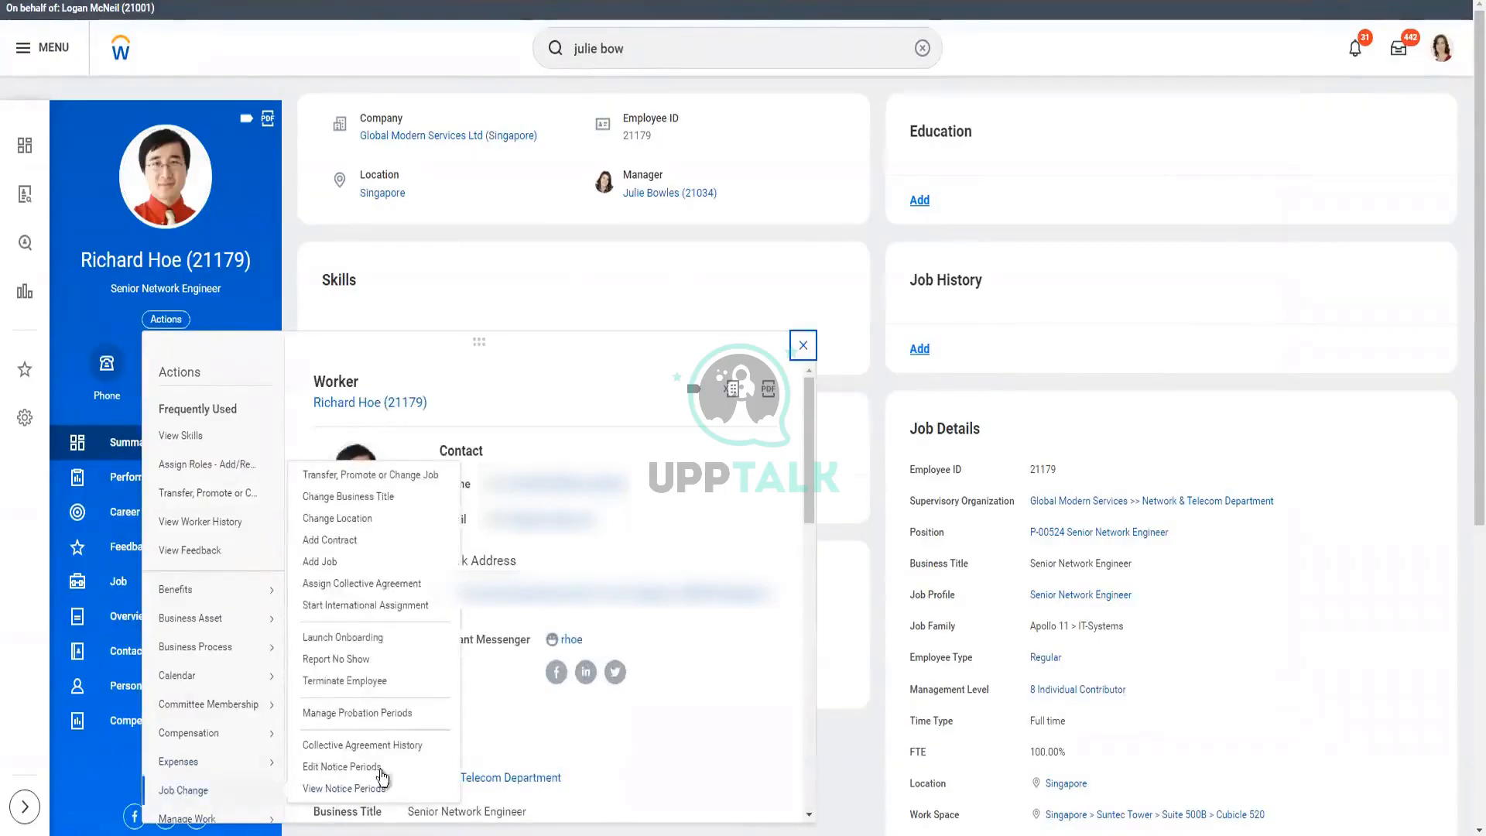
click(369, 477)
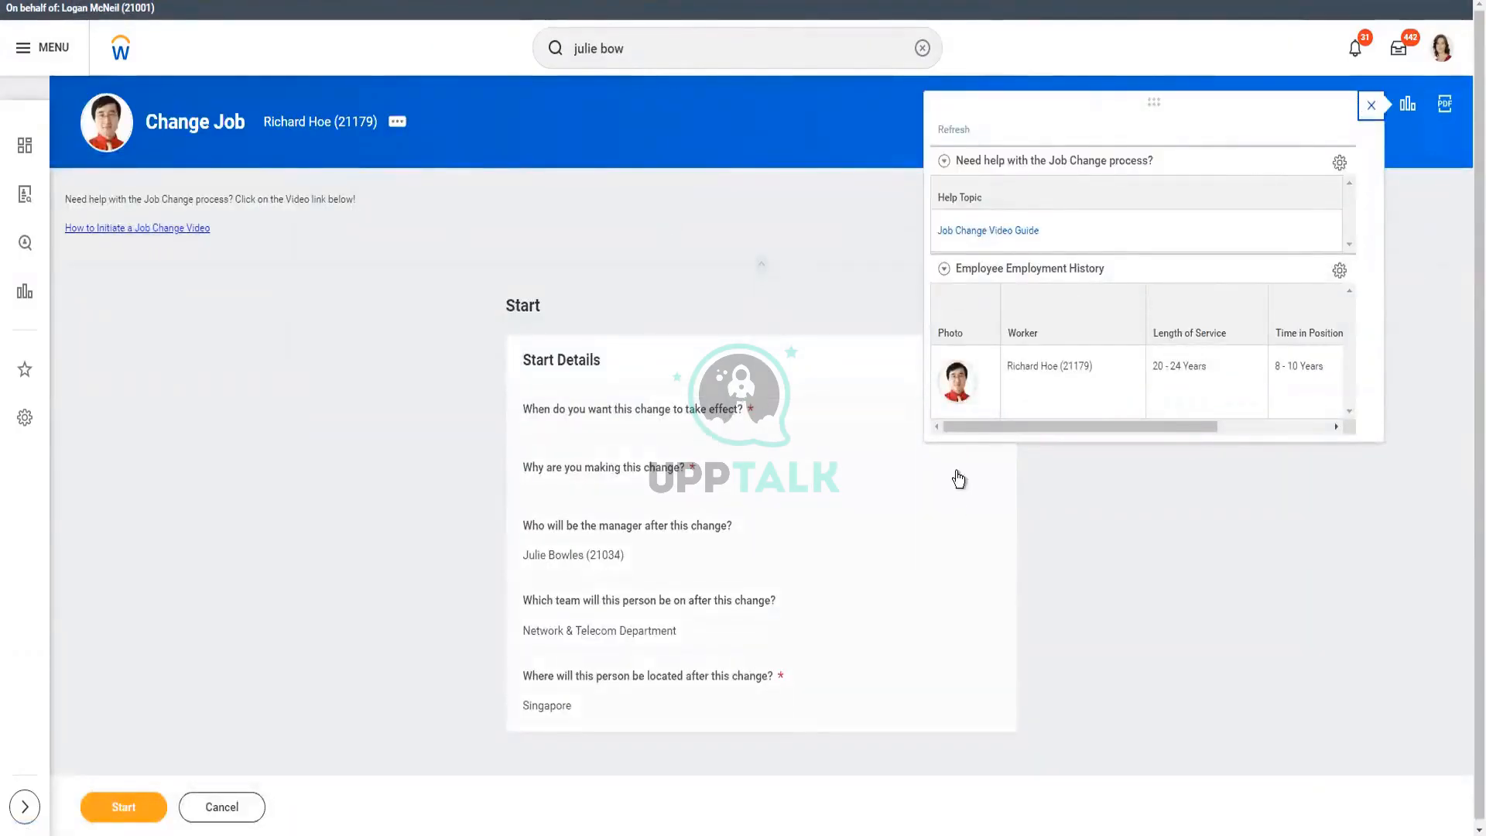
click(591, 422)
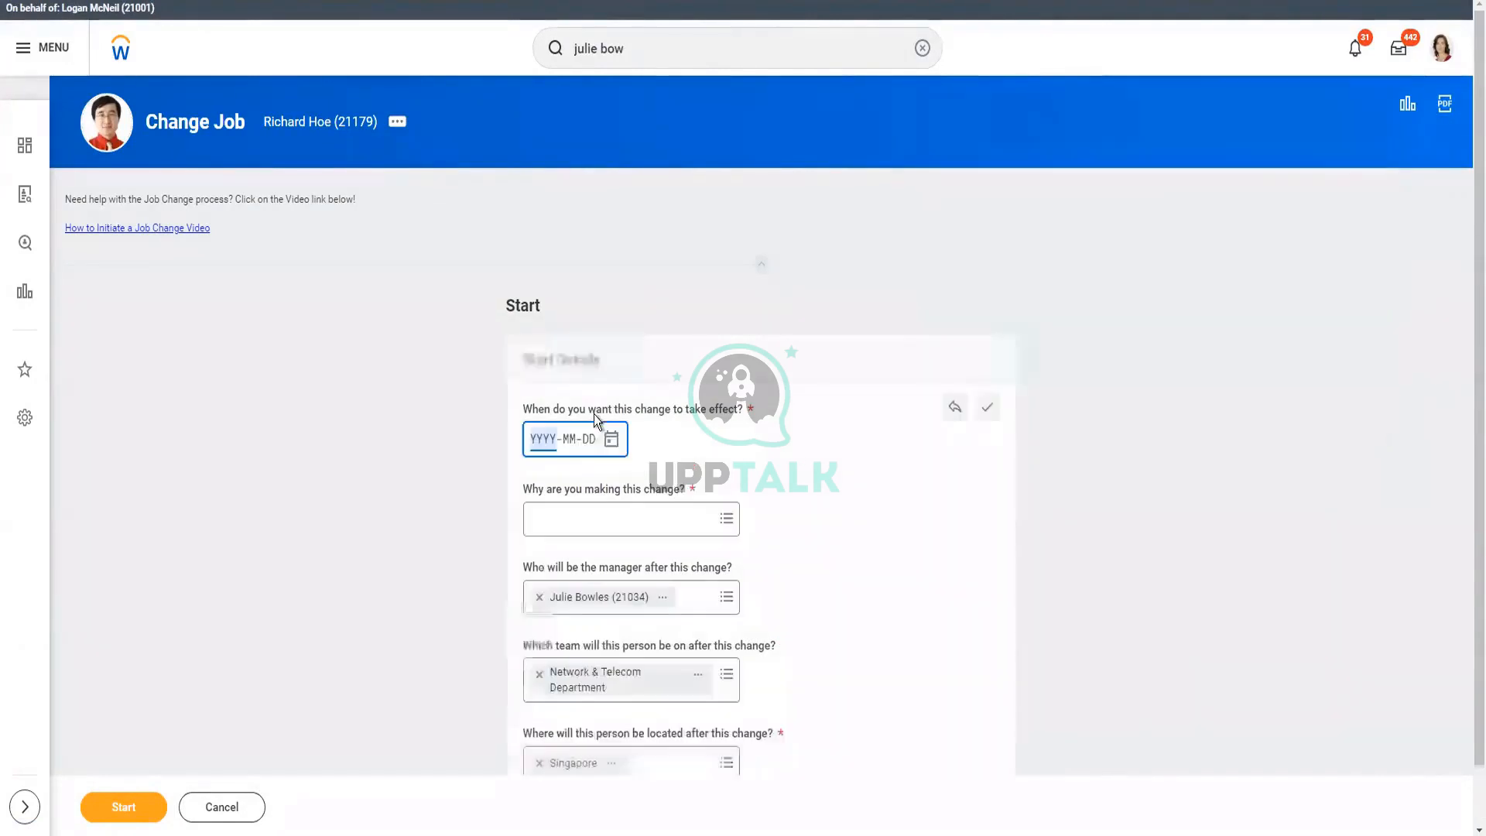
click(611, 438)
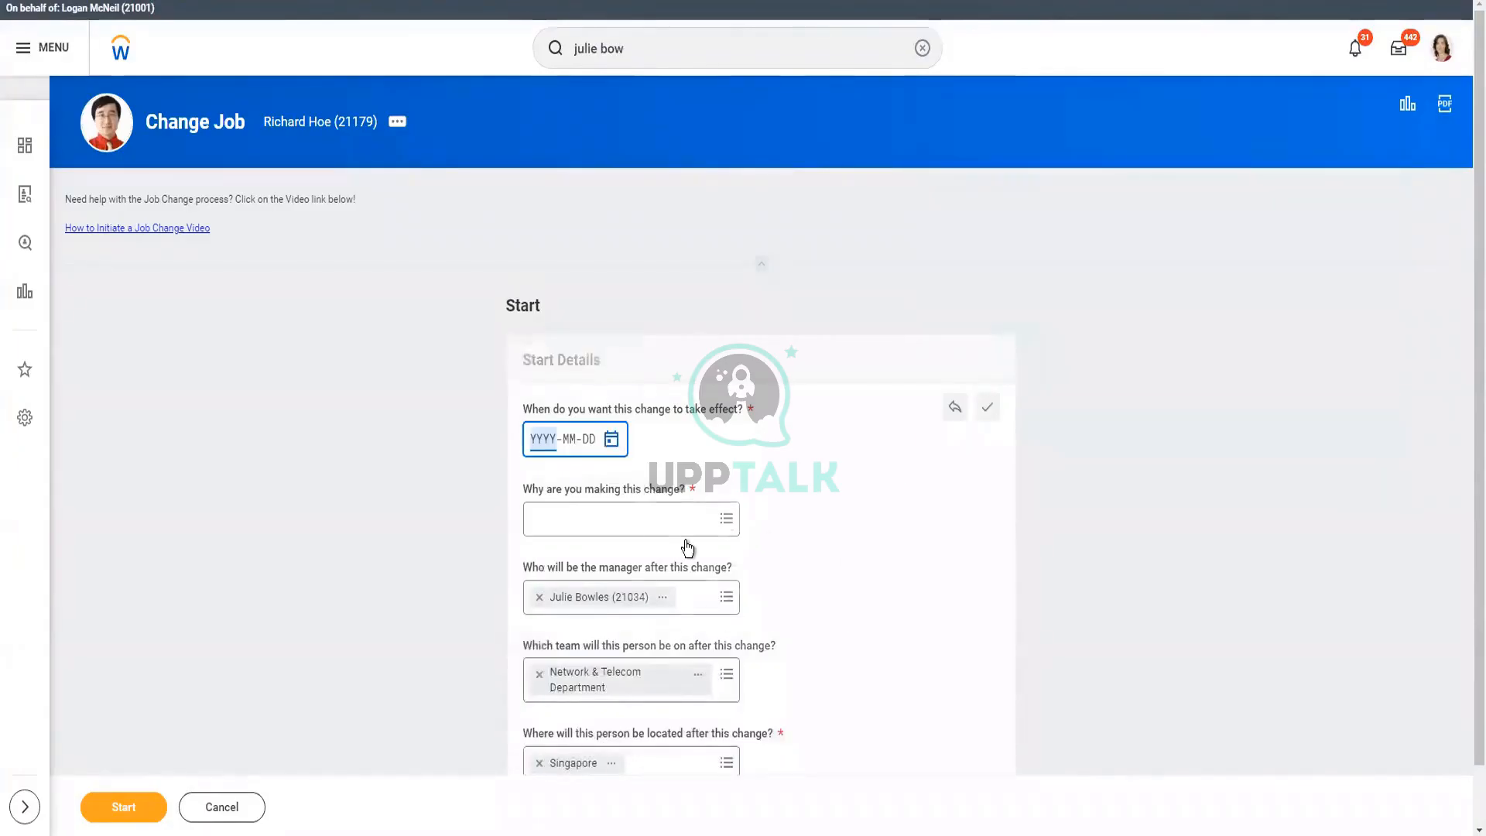
click(544, 527)
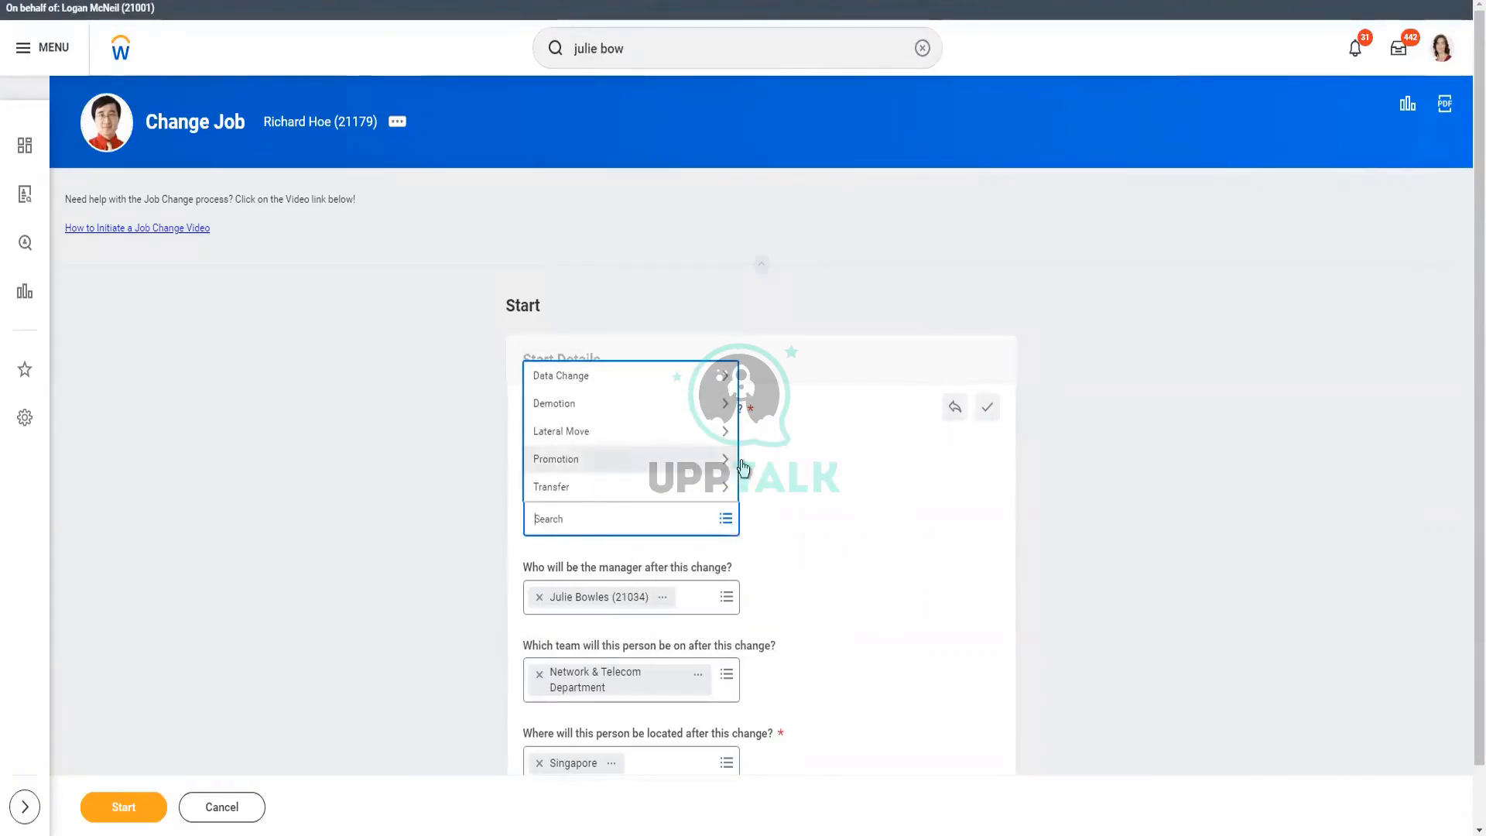
click(744, 461)
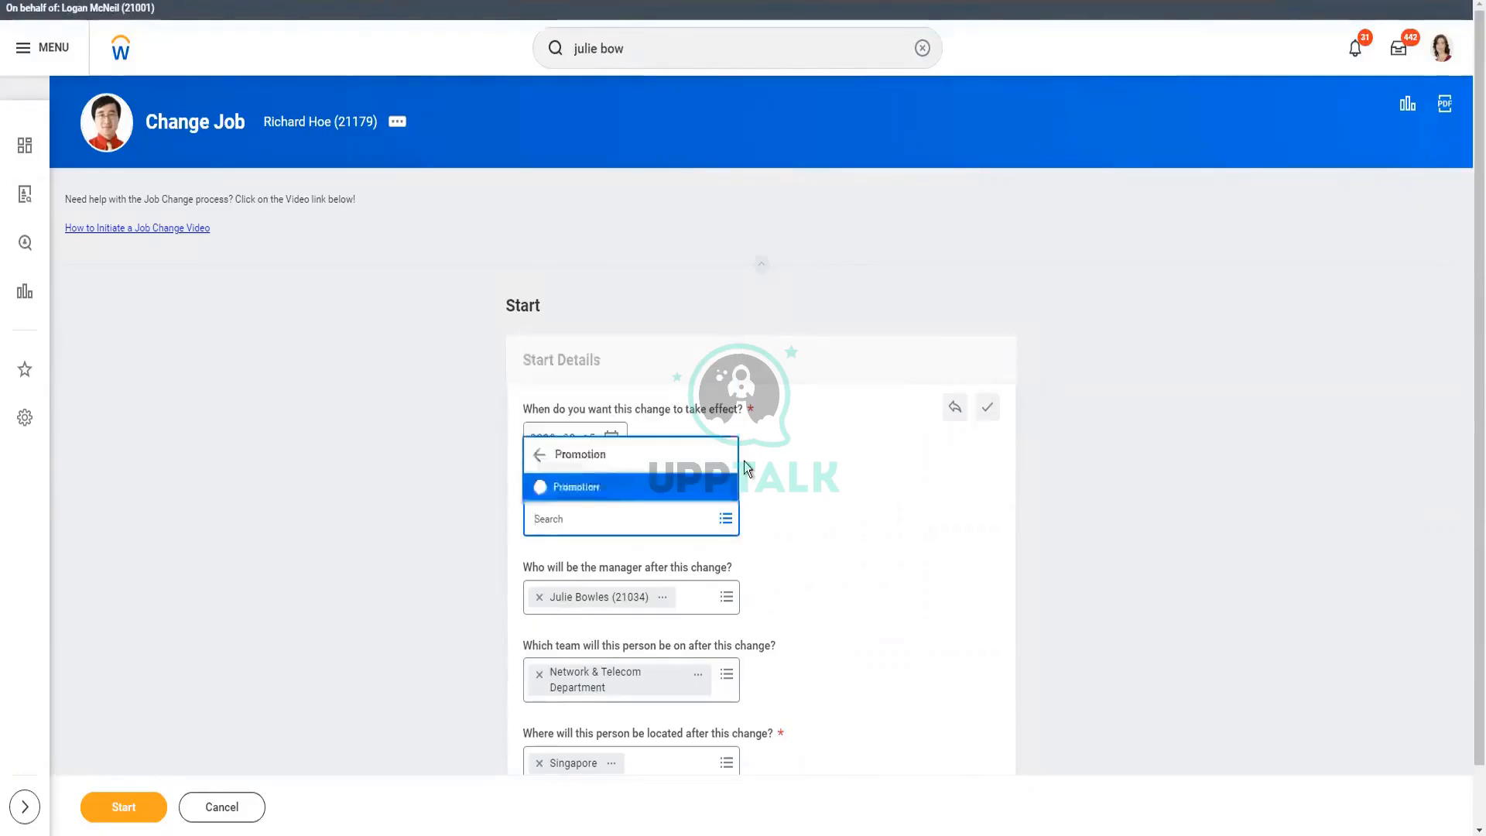
click(592, 488)
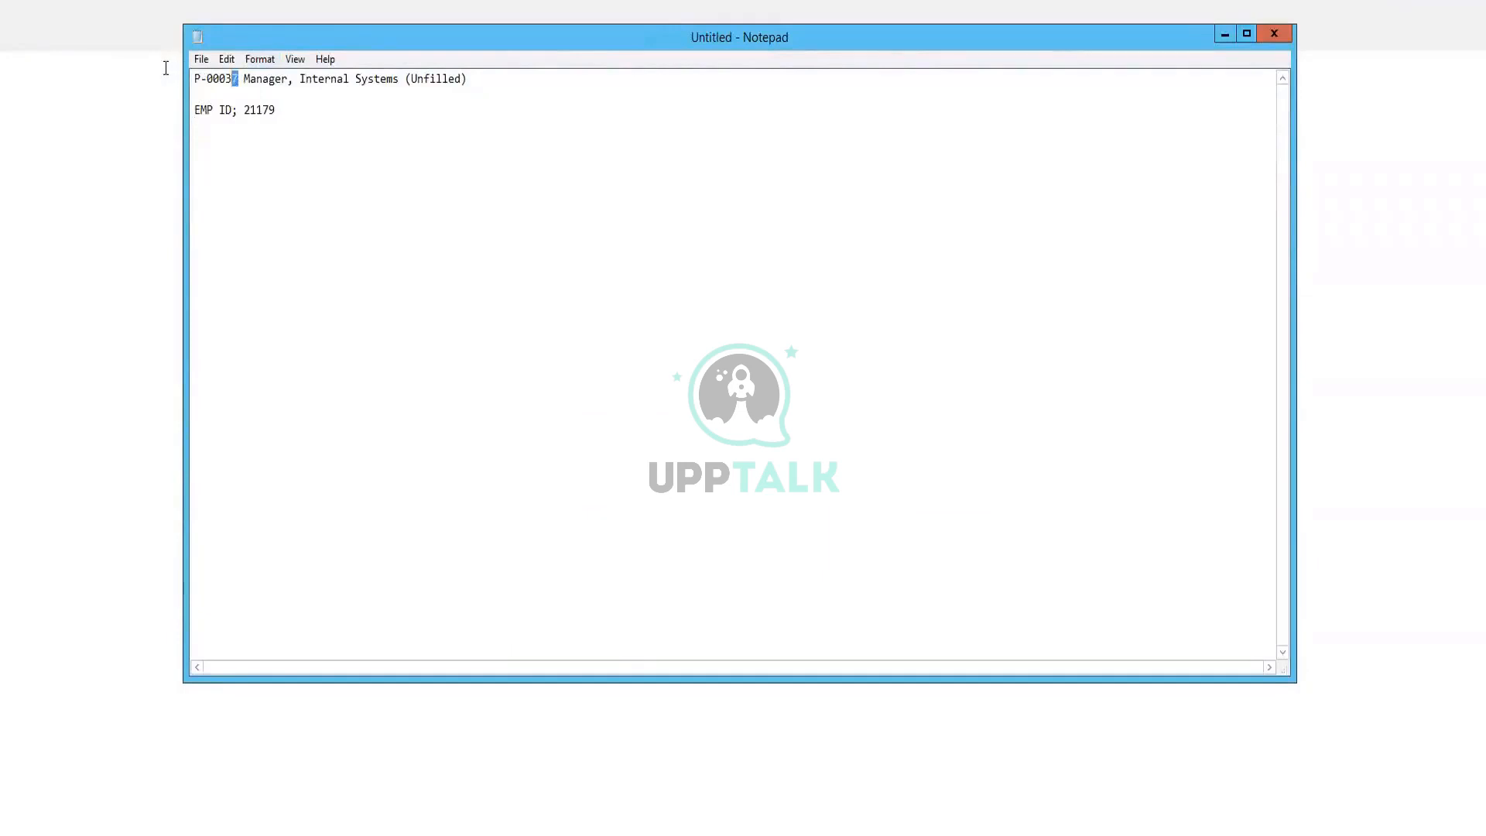
- Copy the position ID P-00037 from Notepad, search for it in Workday and open the matching position
drag(239, 78, 165, 68)
key(ctrl+c)
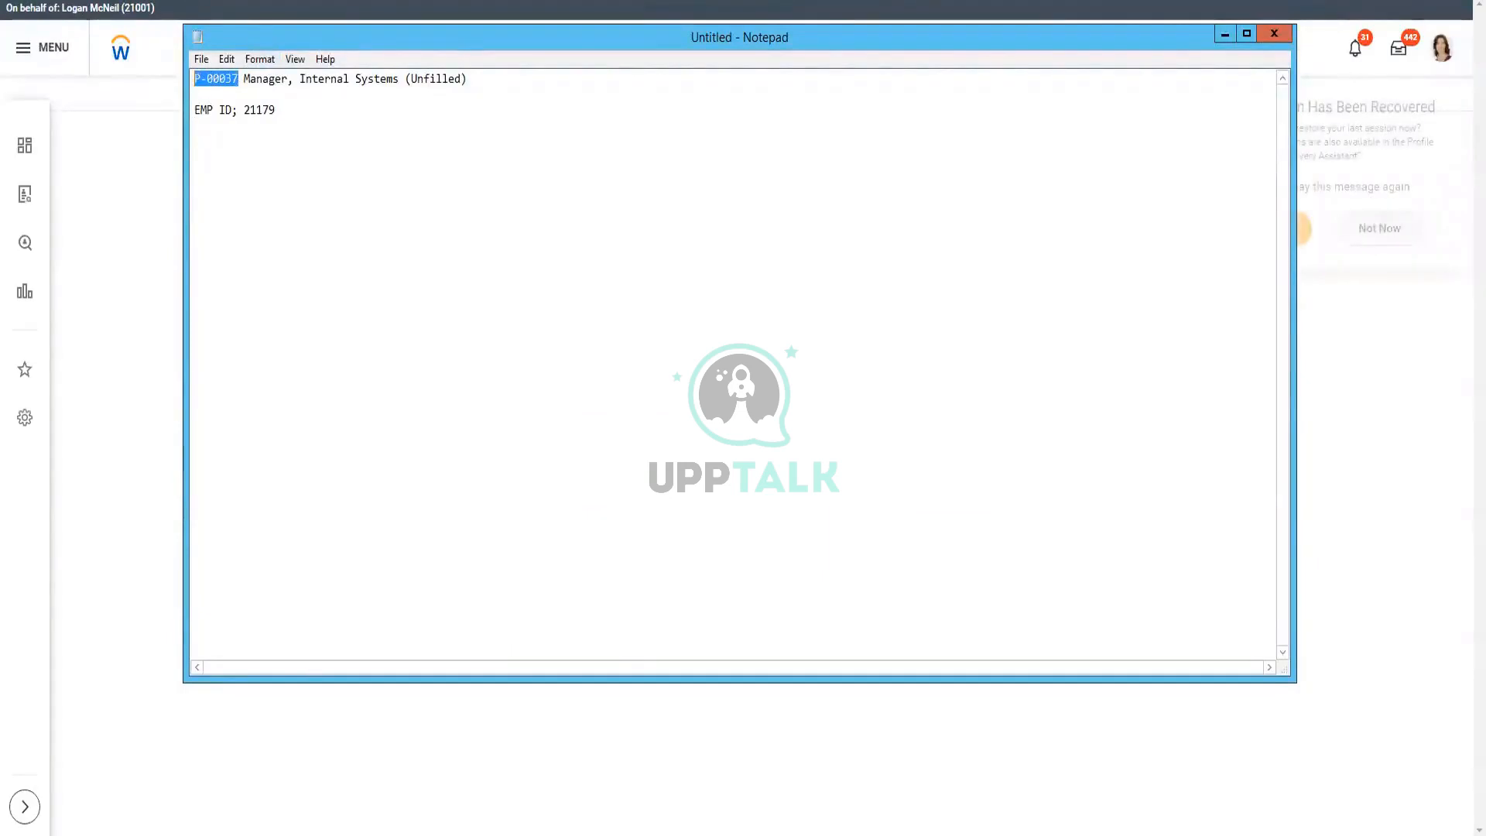
key(alt+Tab)
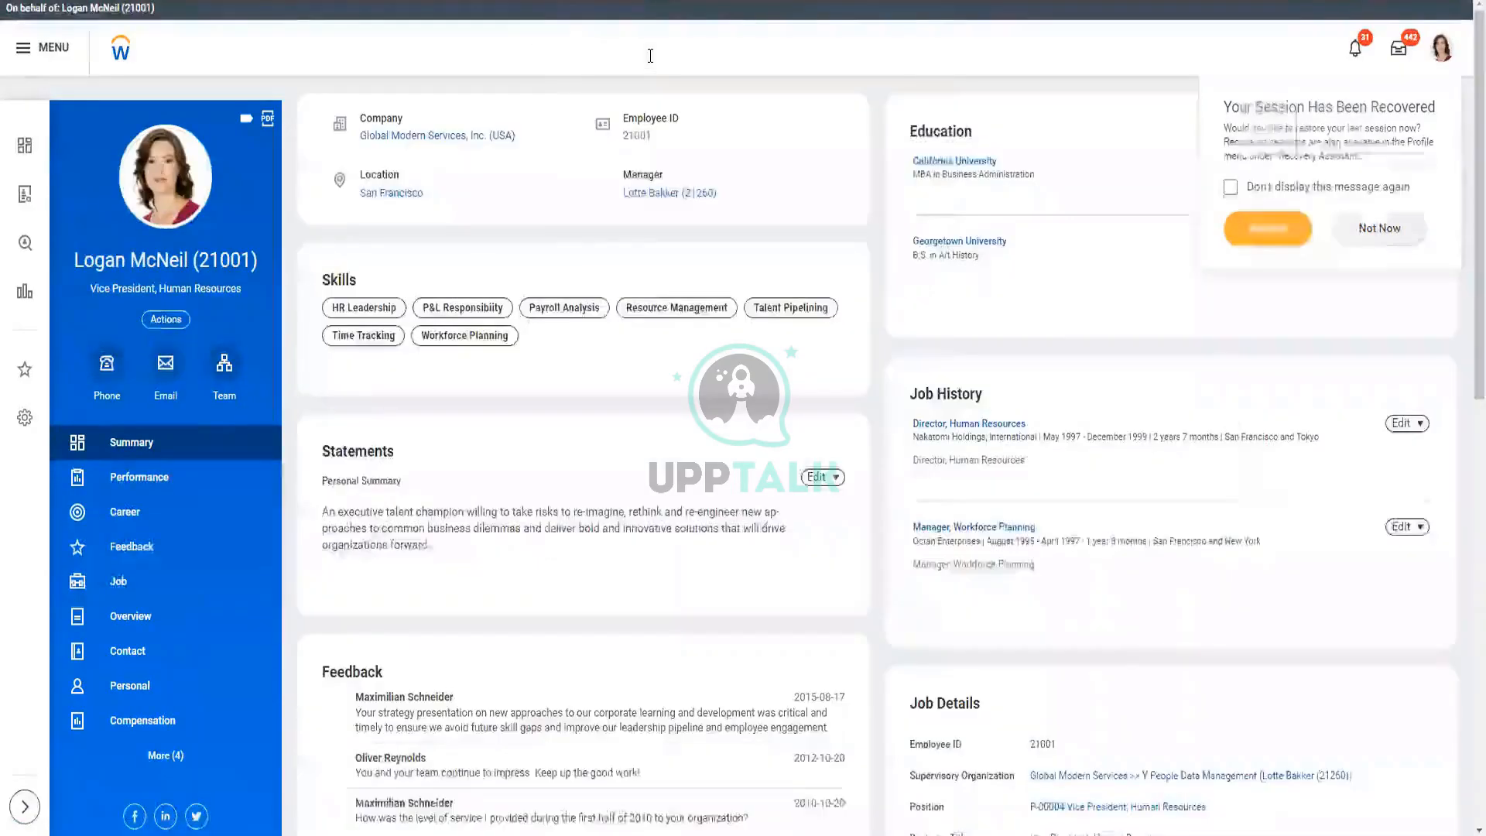
click(650, 55)
key(ctrl+v)
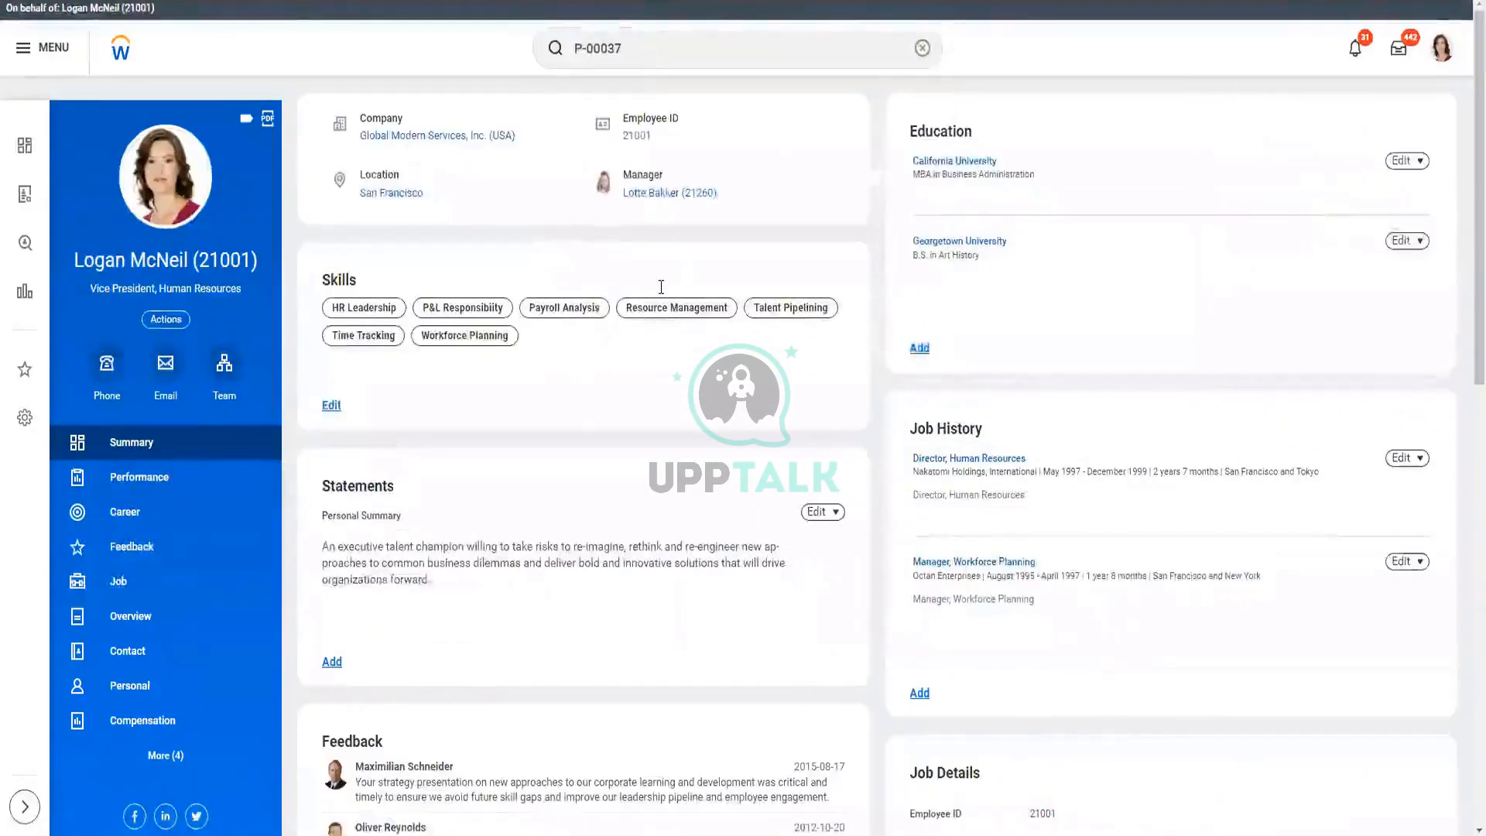
key(Return)
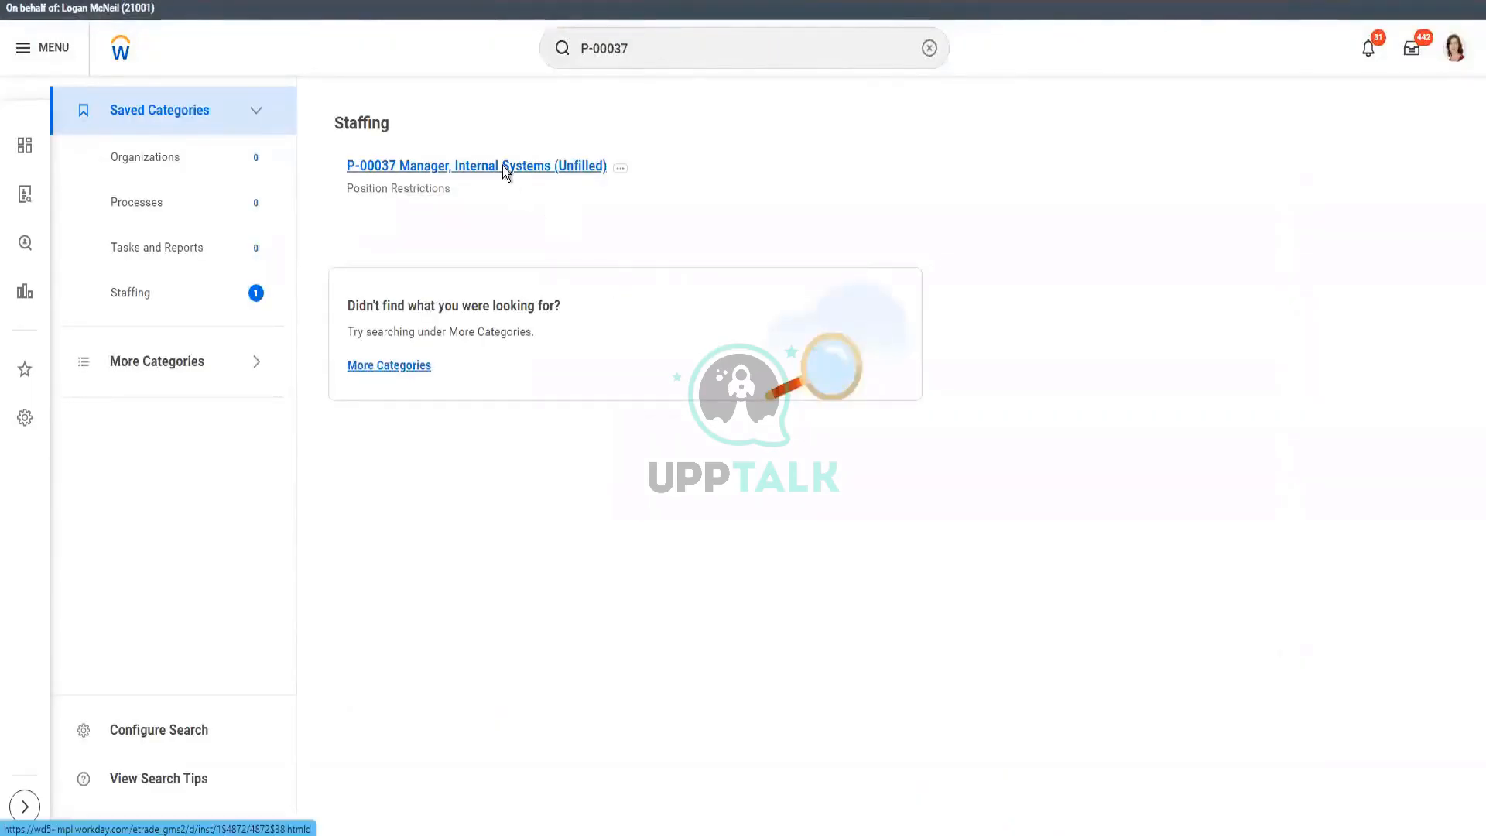
click(504, 167)
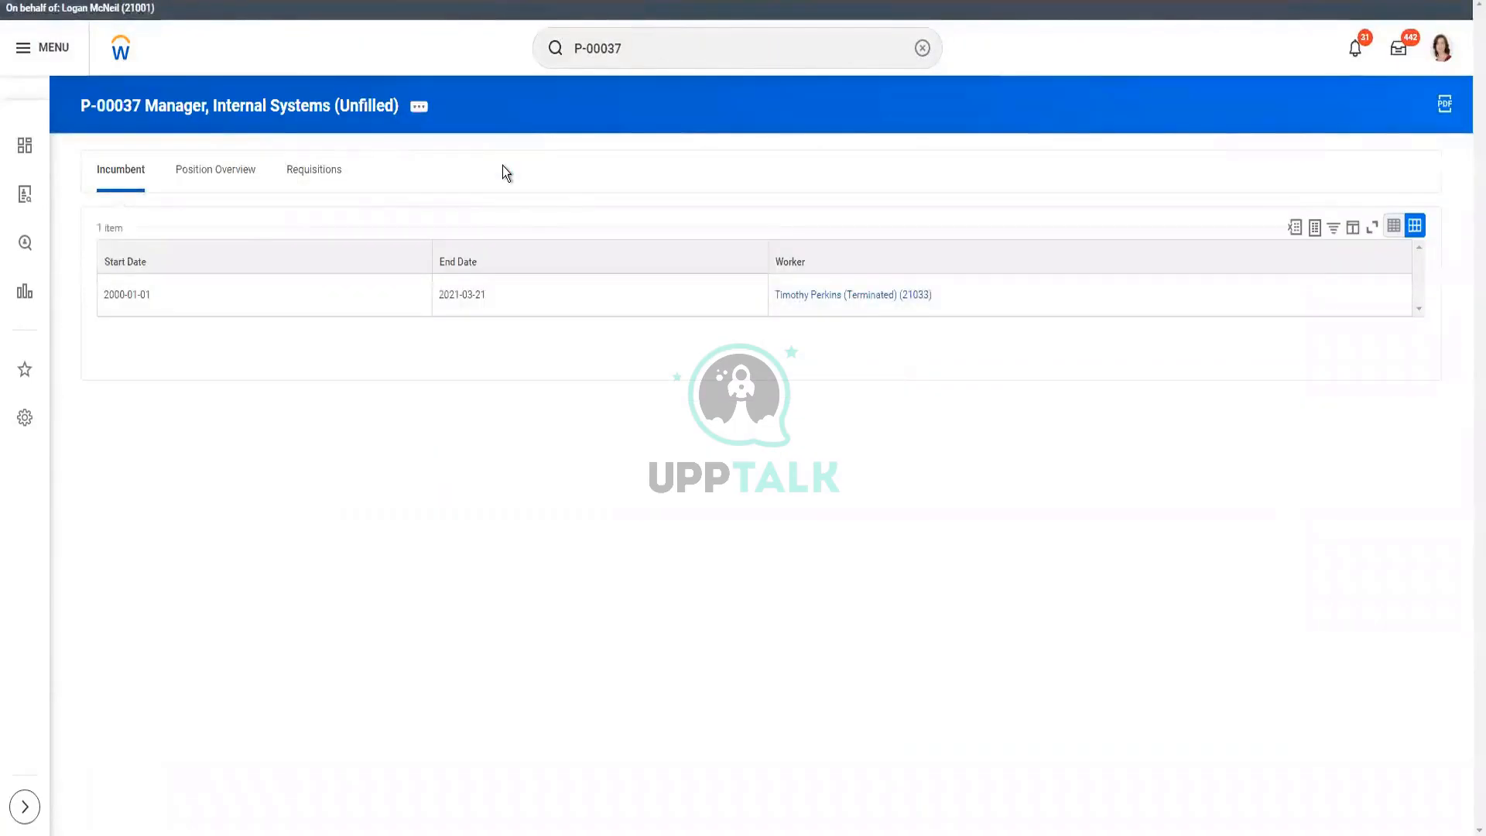
- Go from the position's overview to the IT Operations Group, expand its details and open the profile of its only member
click(195, 175)
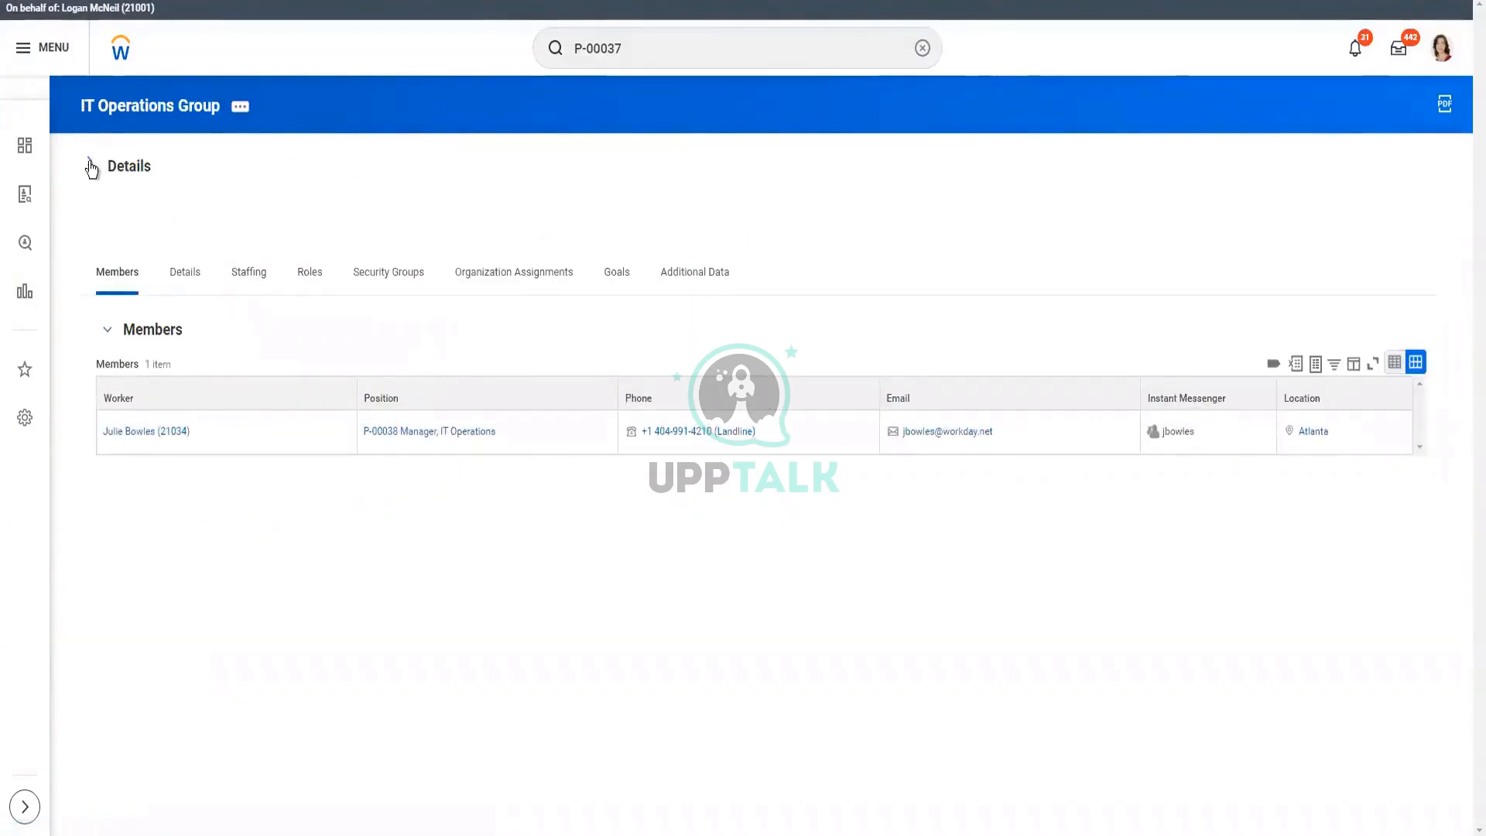
double_click(91, 162)
click(89, 161)
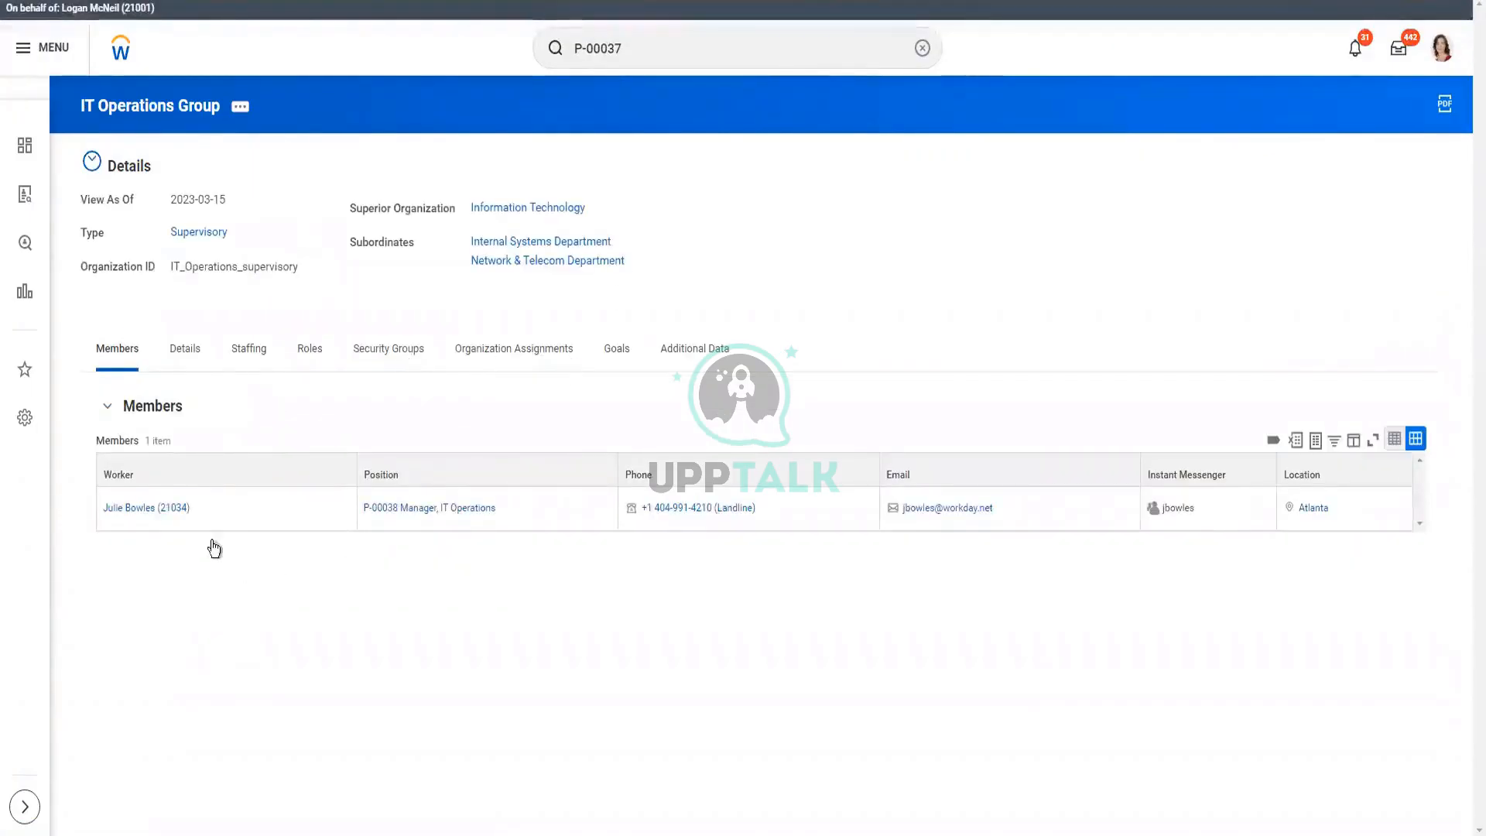
mouse_move(155, 509)
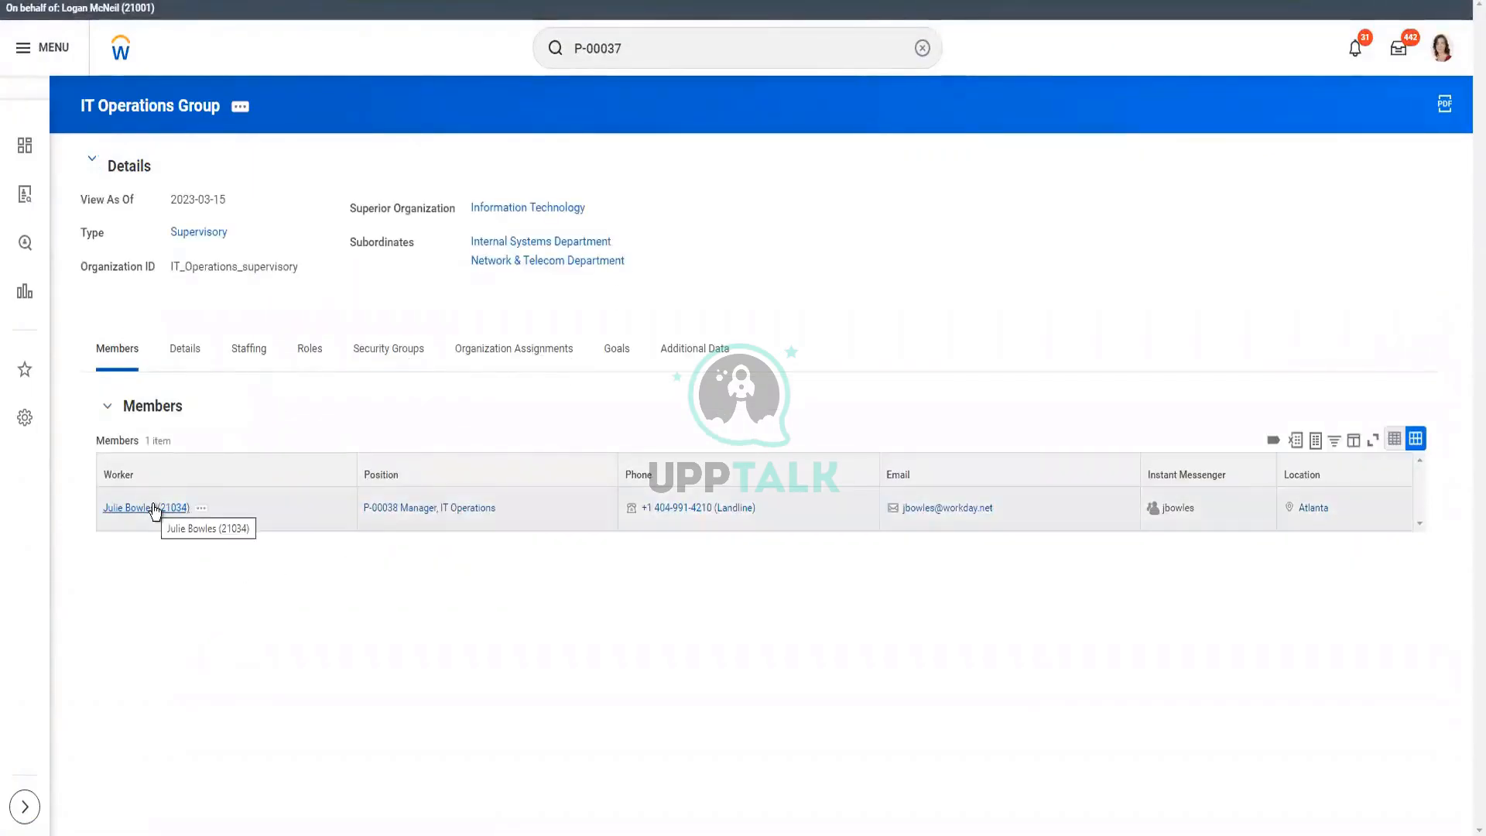
right_click(154, 507)
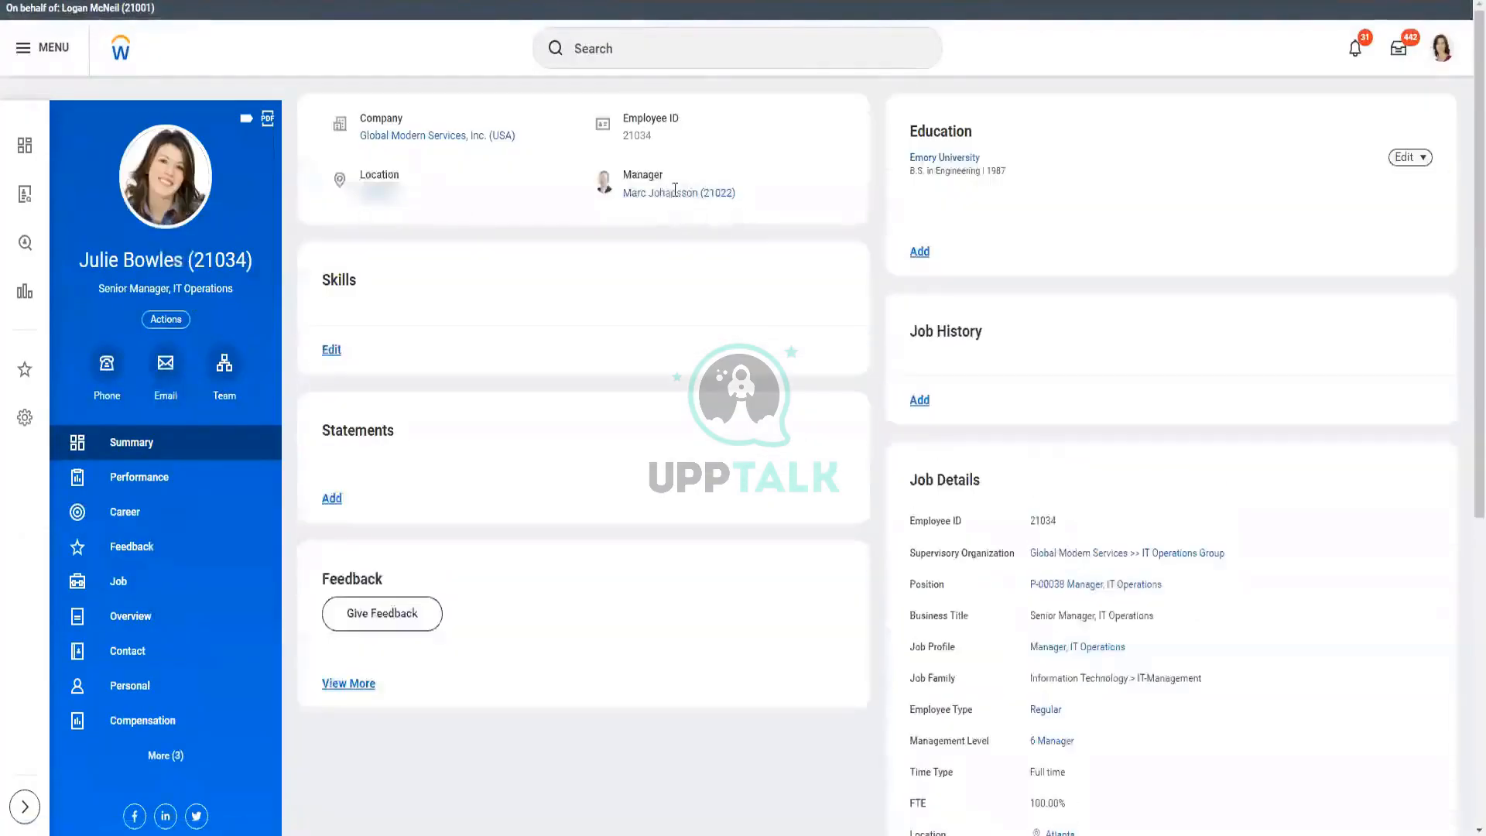
- Copy the name of the manager shown on this profile and paste it below the position line in Notepad
right_click(687, 263)
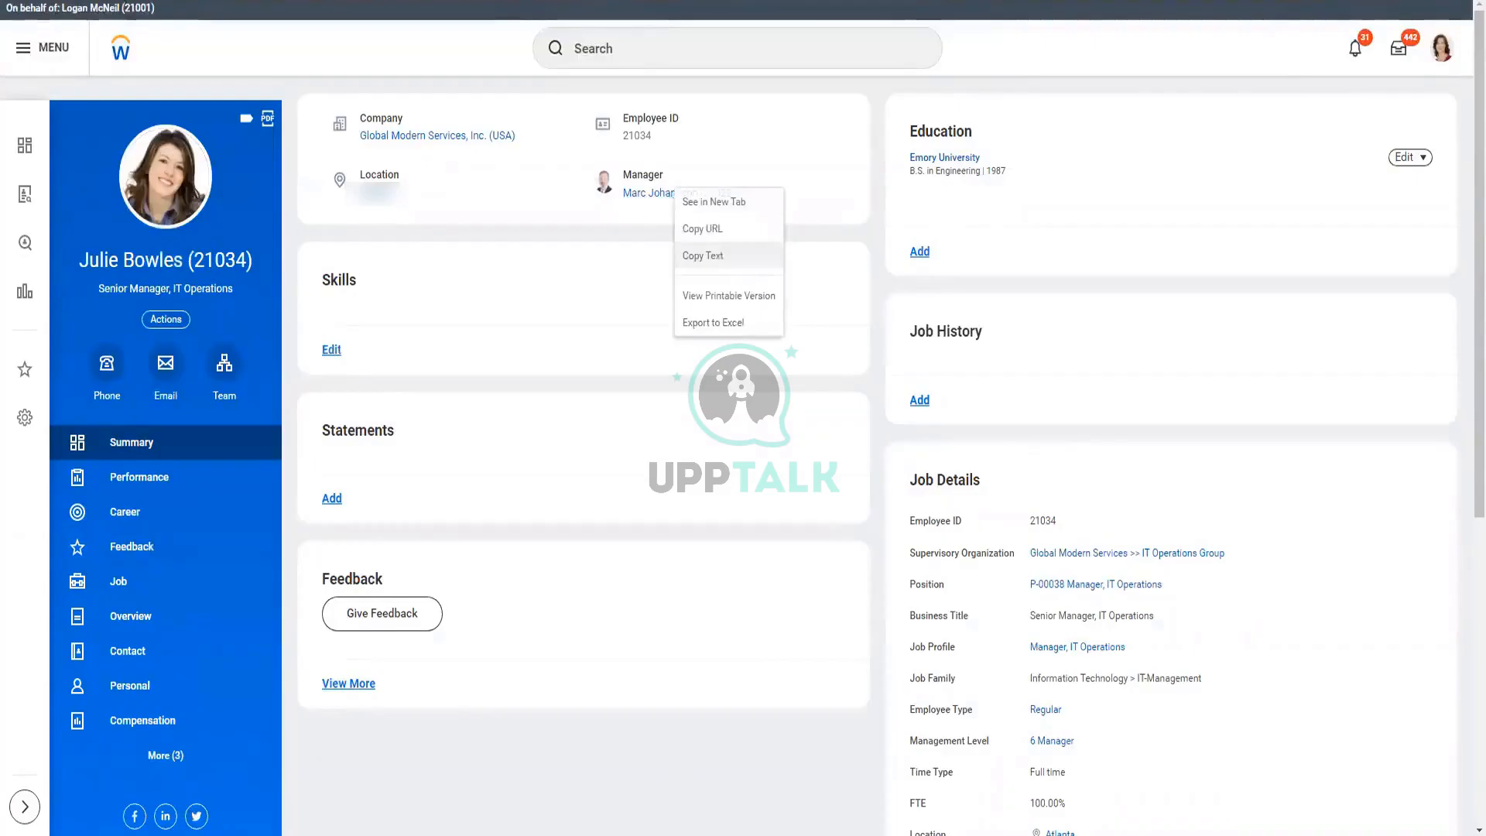
click(693, 257)
key(alt+Tab)
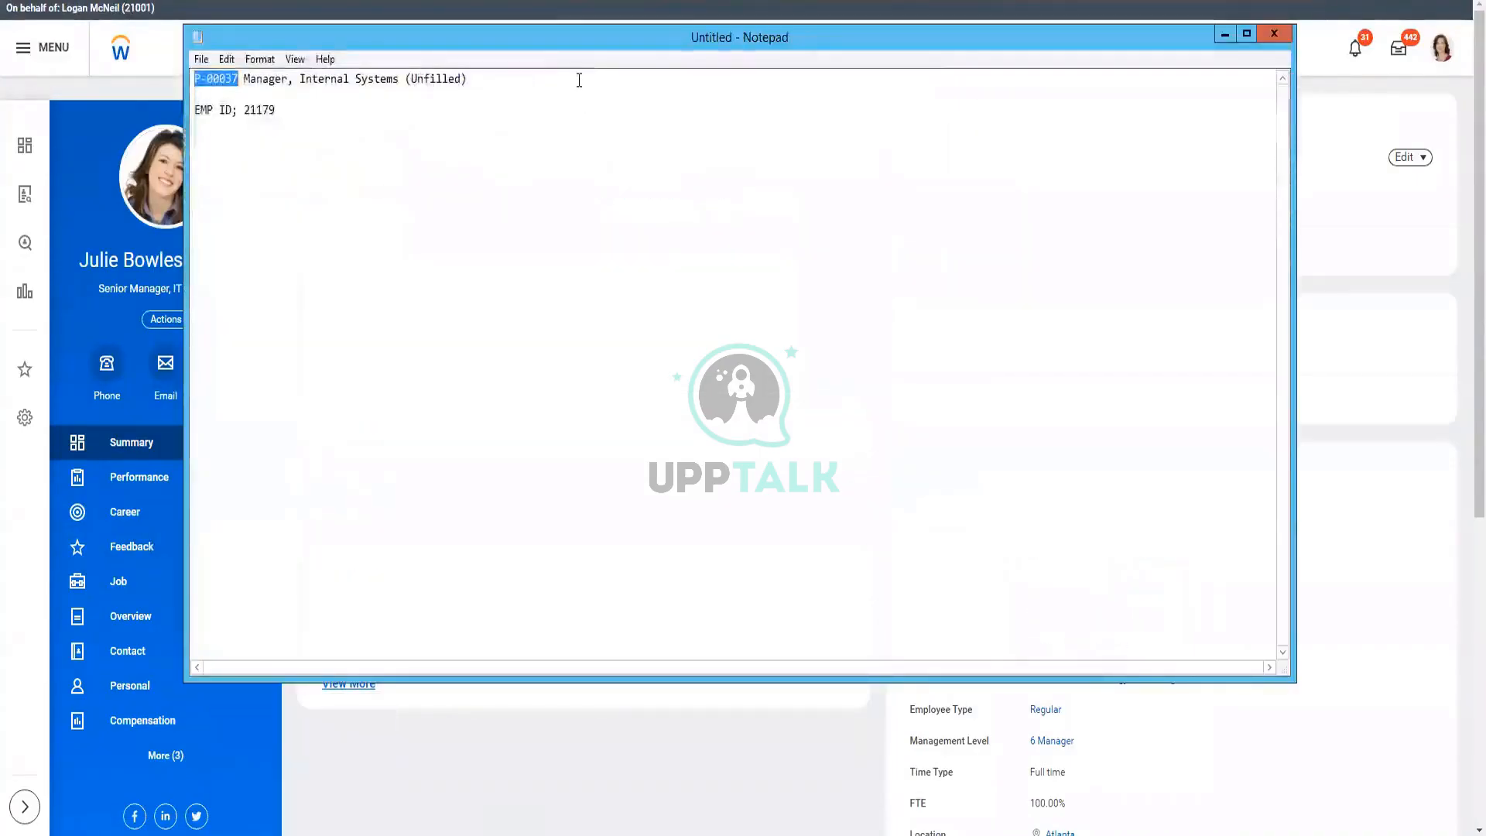
click(579, 79)
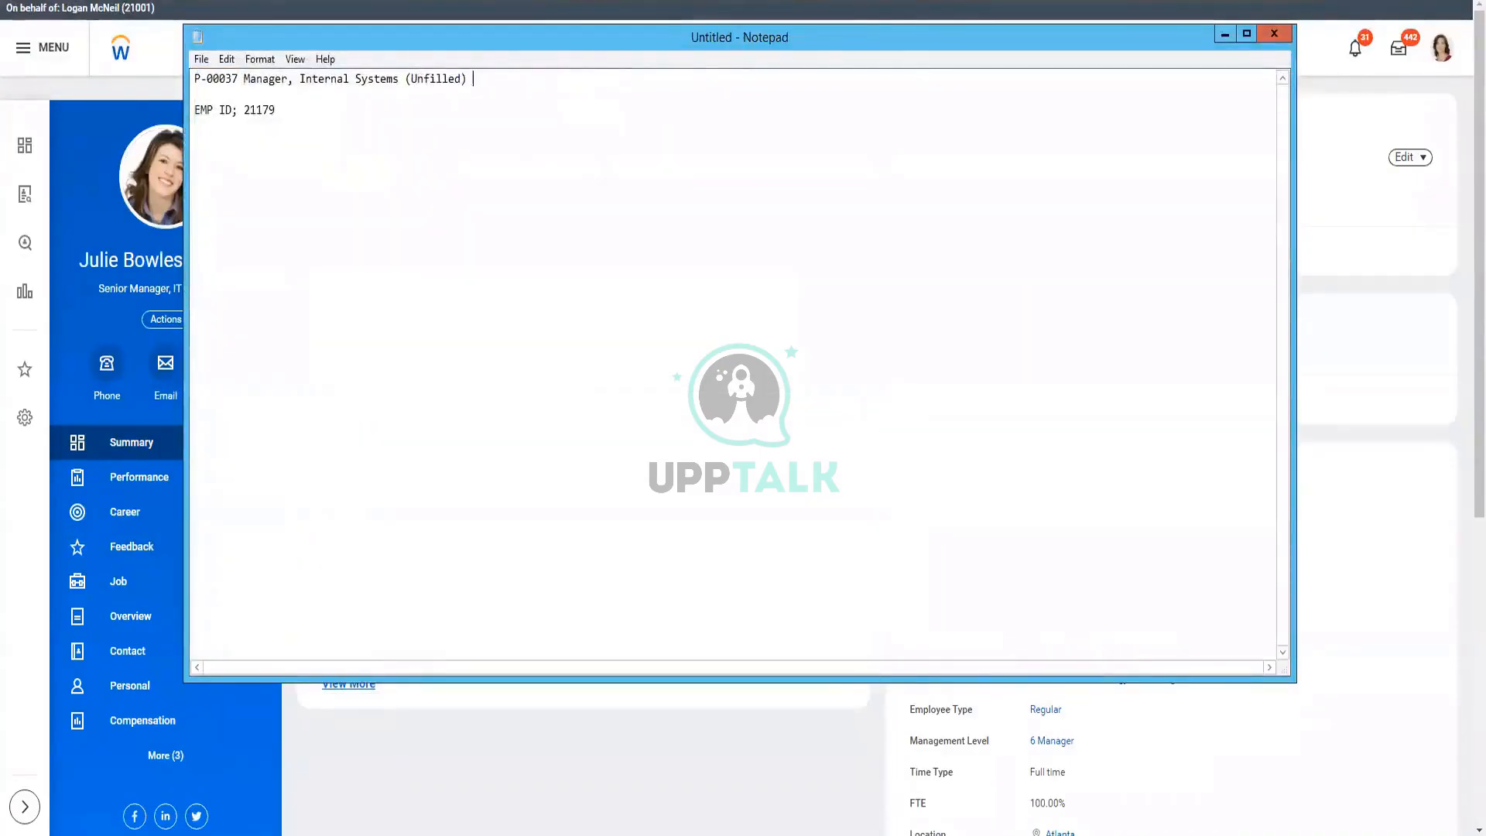
key(Return)
key(ctrl+v)
key(Return)
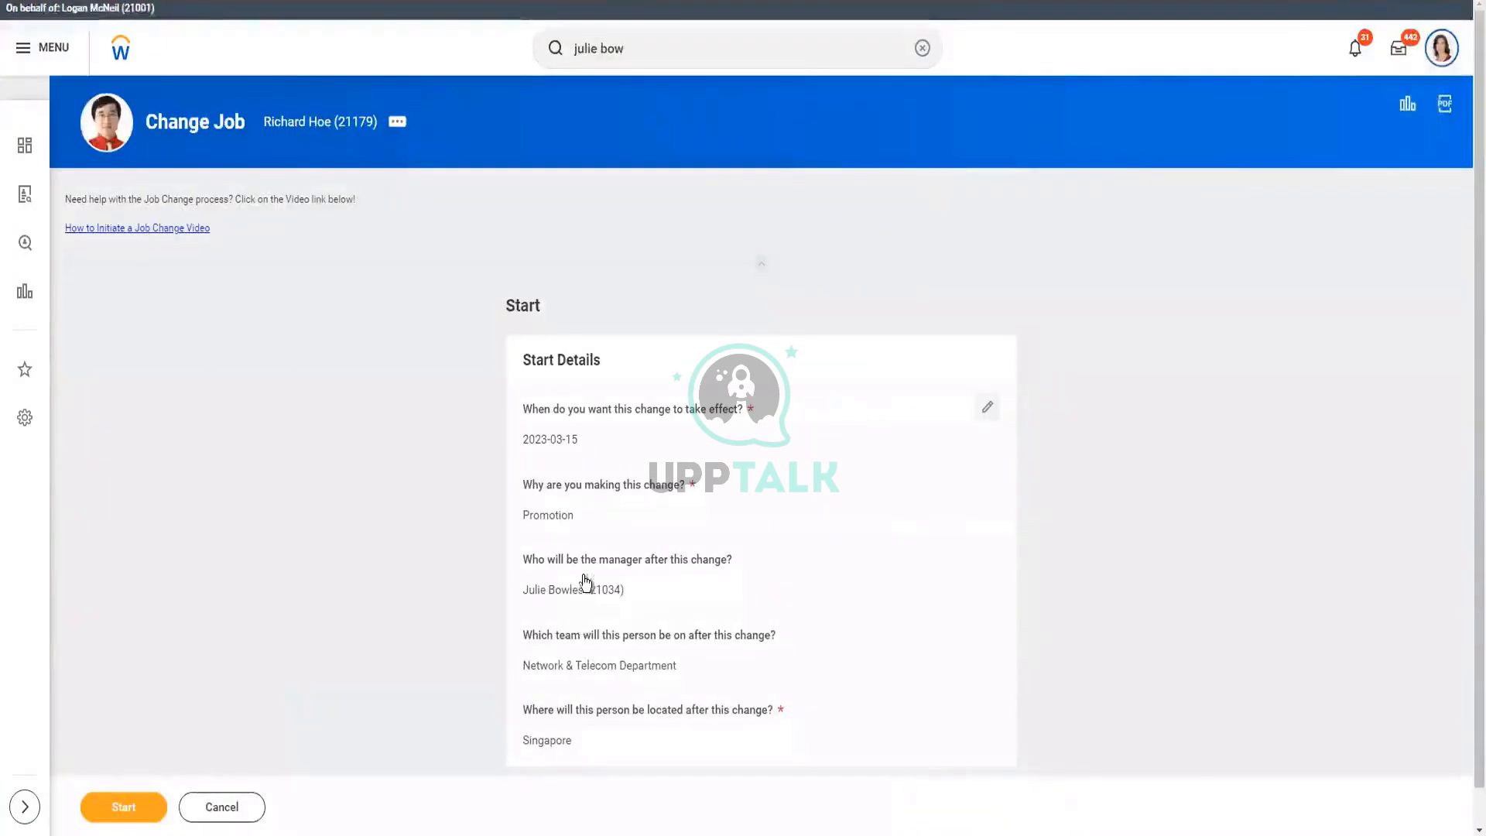
- Replace the manager in the Start Details with the manager's name copied from the profile
click(768, 736)
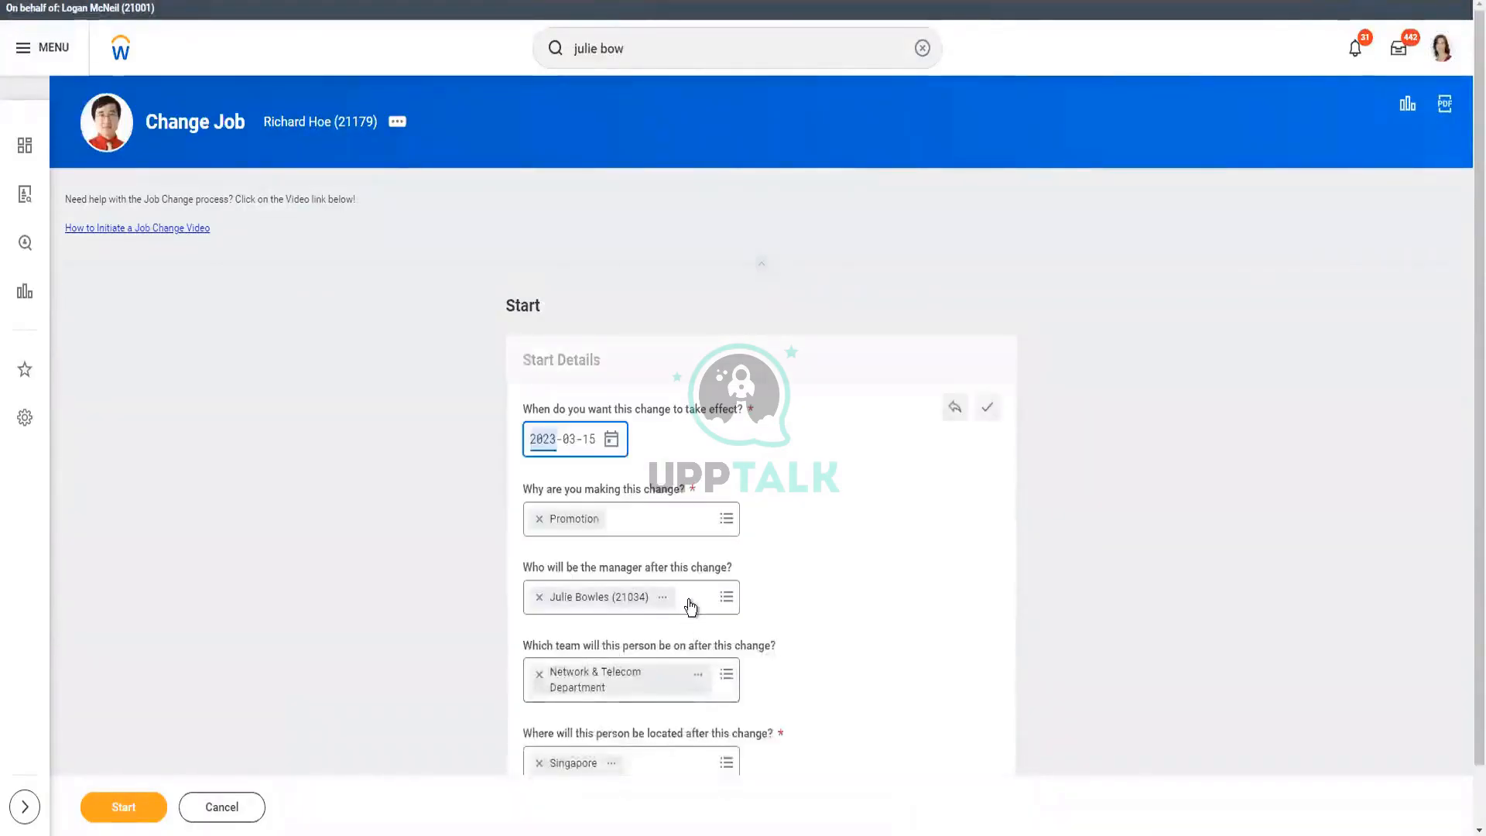
click(689, 603)
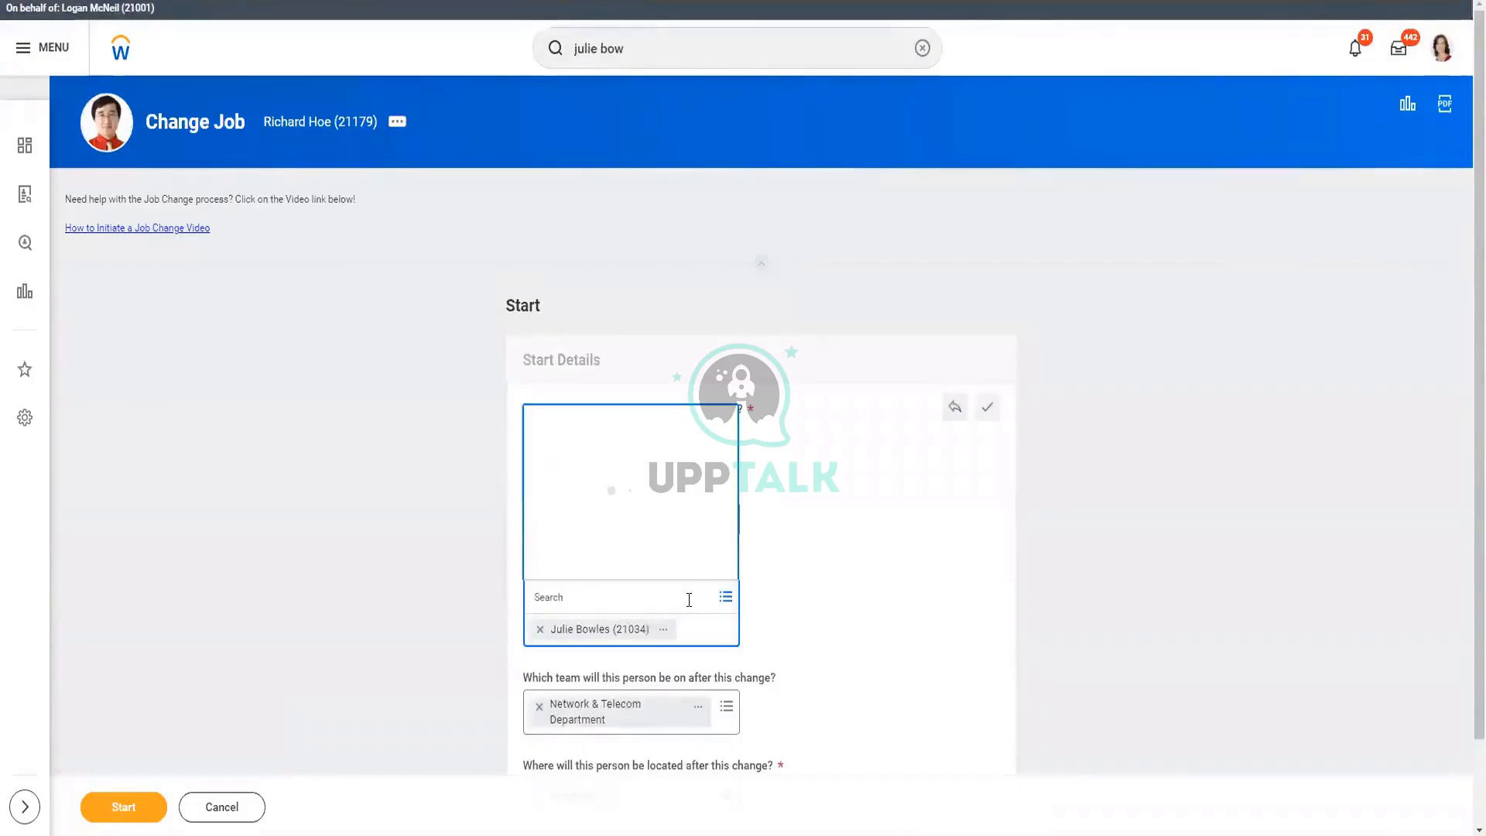
key(ctrl+v)
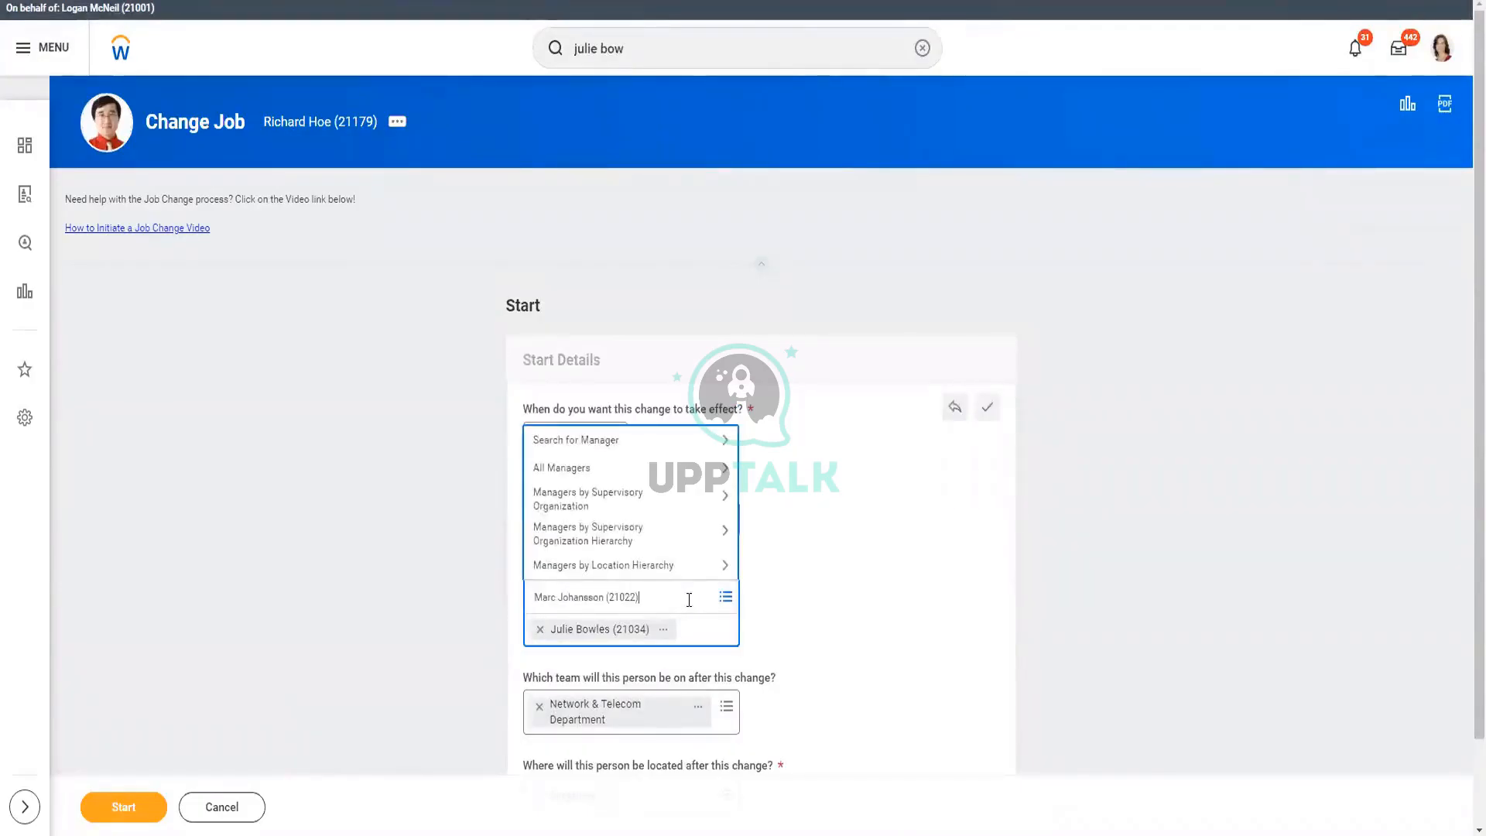
key(Return)
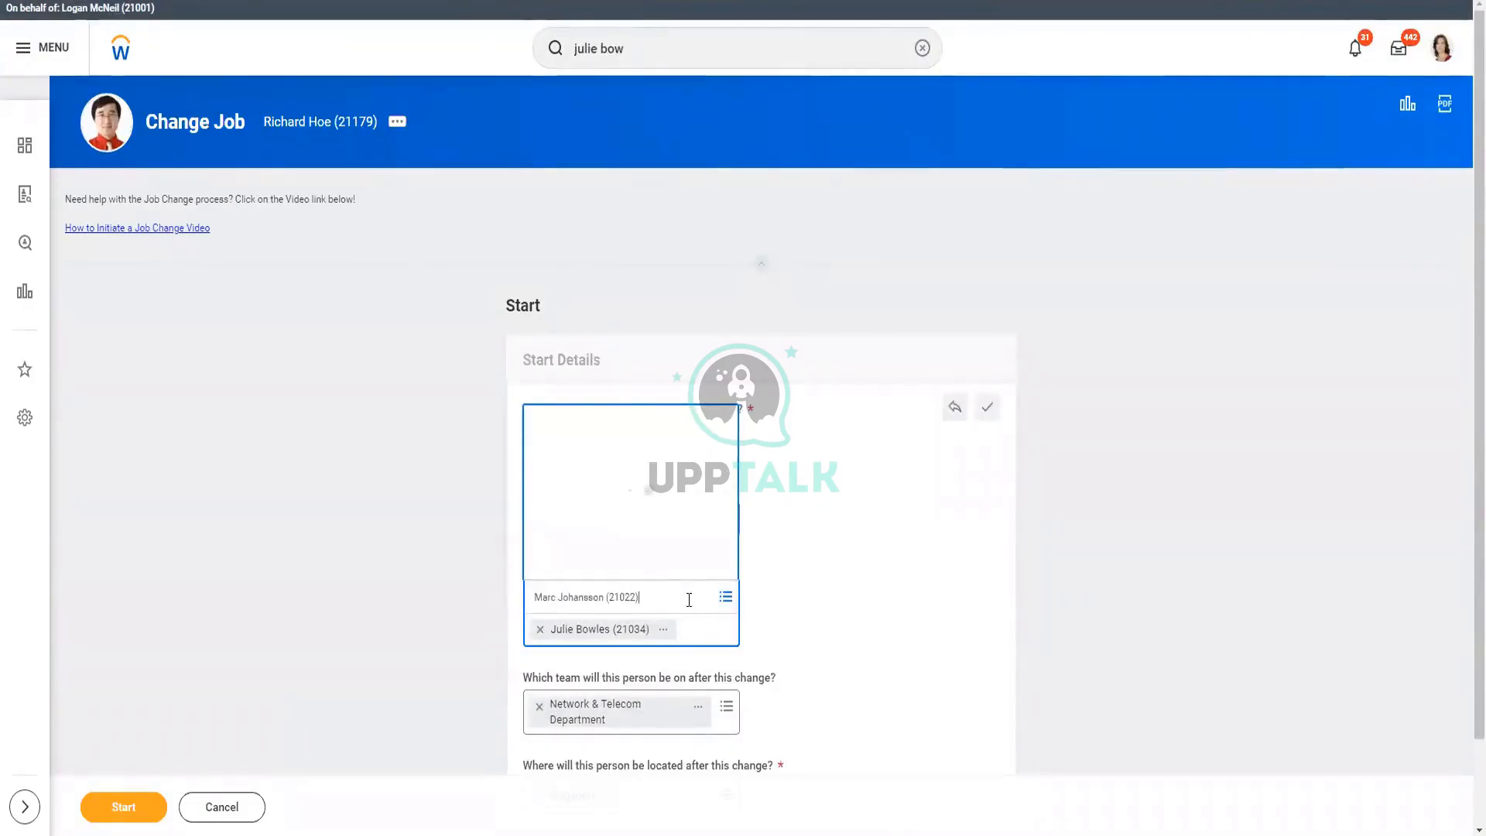
- Assign the IT Operations Group as the team after the change and start the job change
click(624, 712)
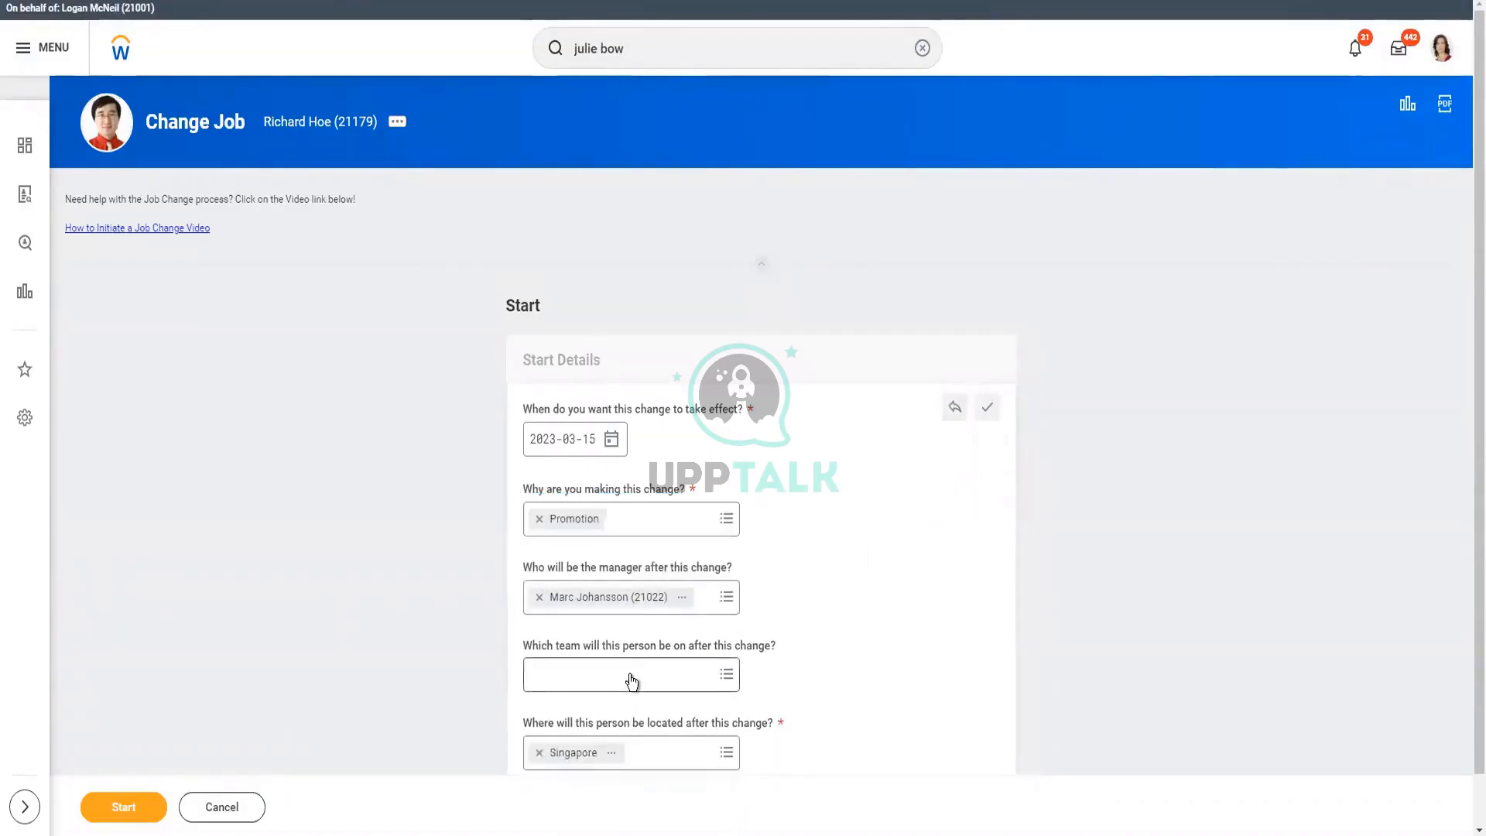
click(631, 679)
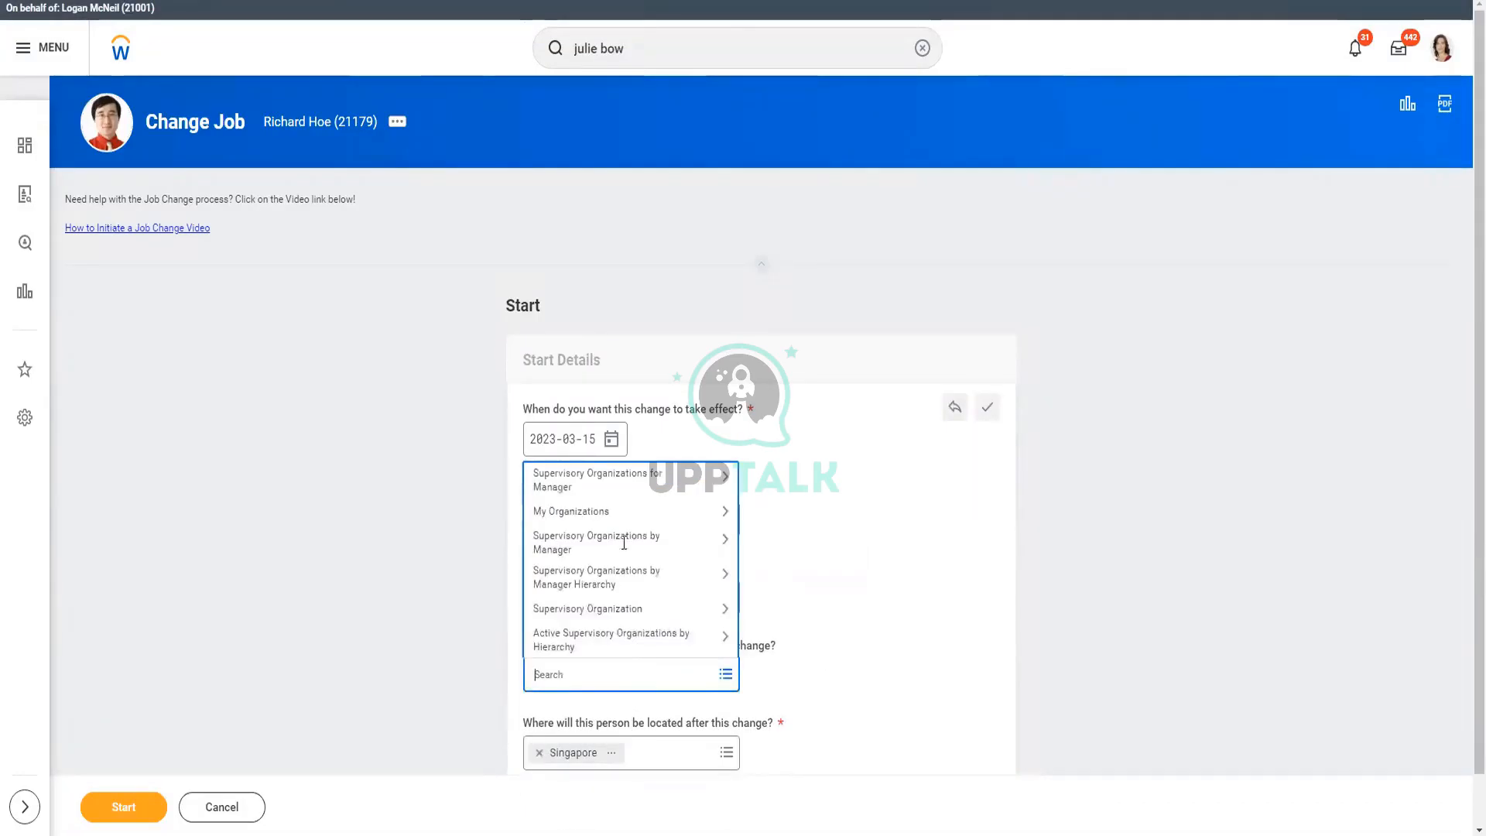
click(625, 481)
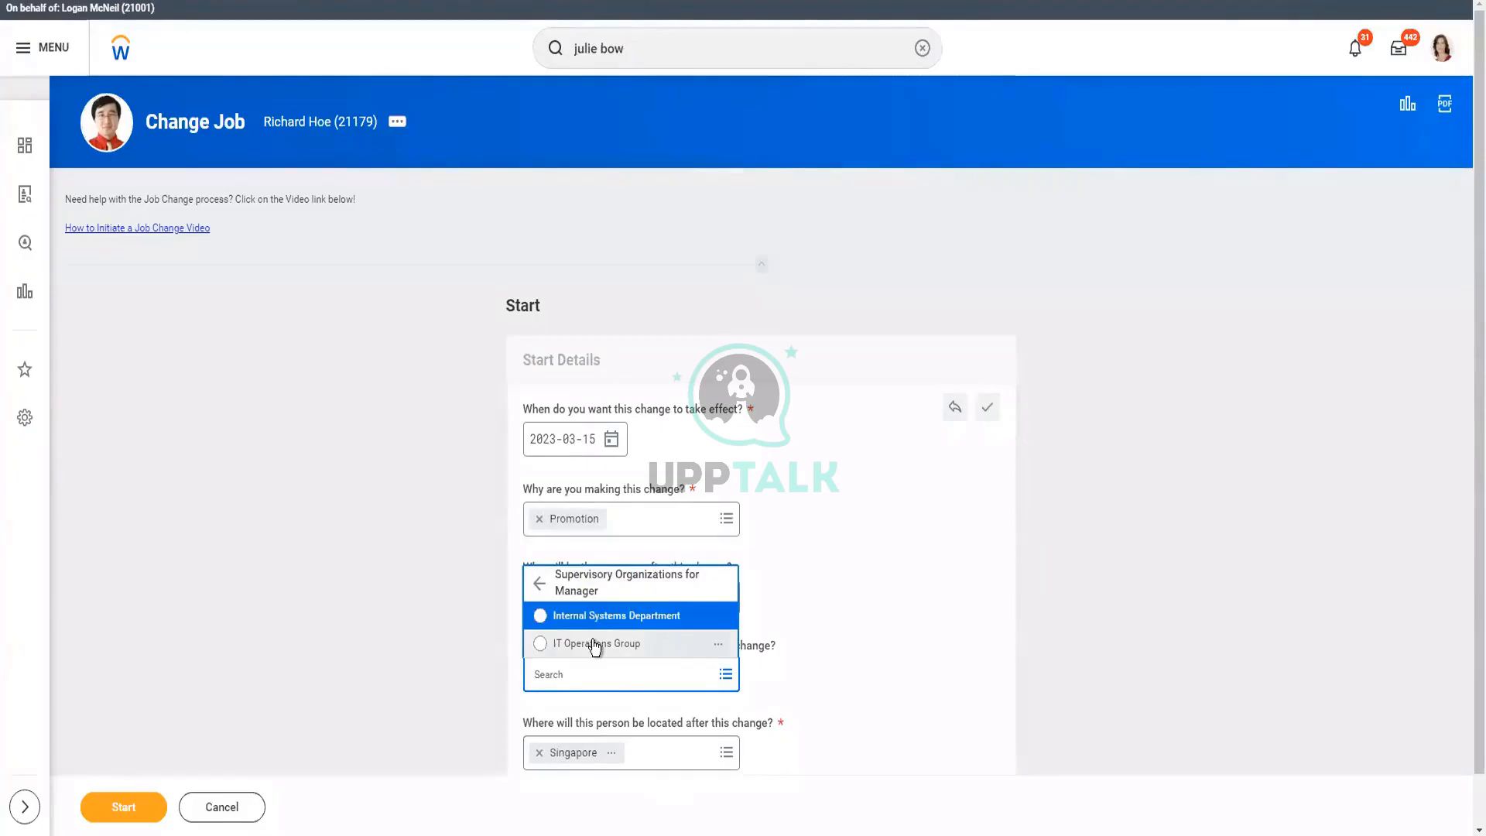
click(594, 647)
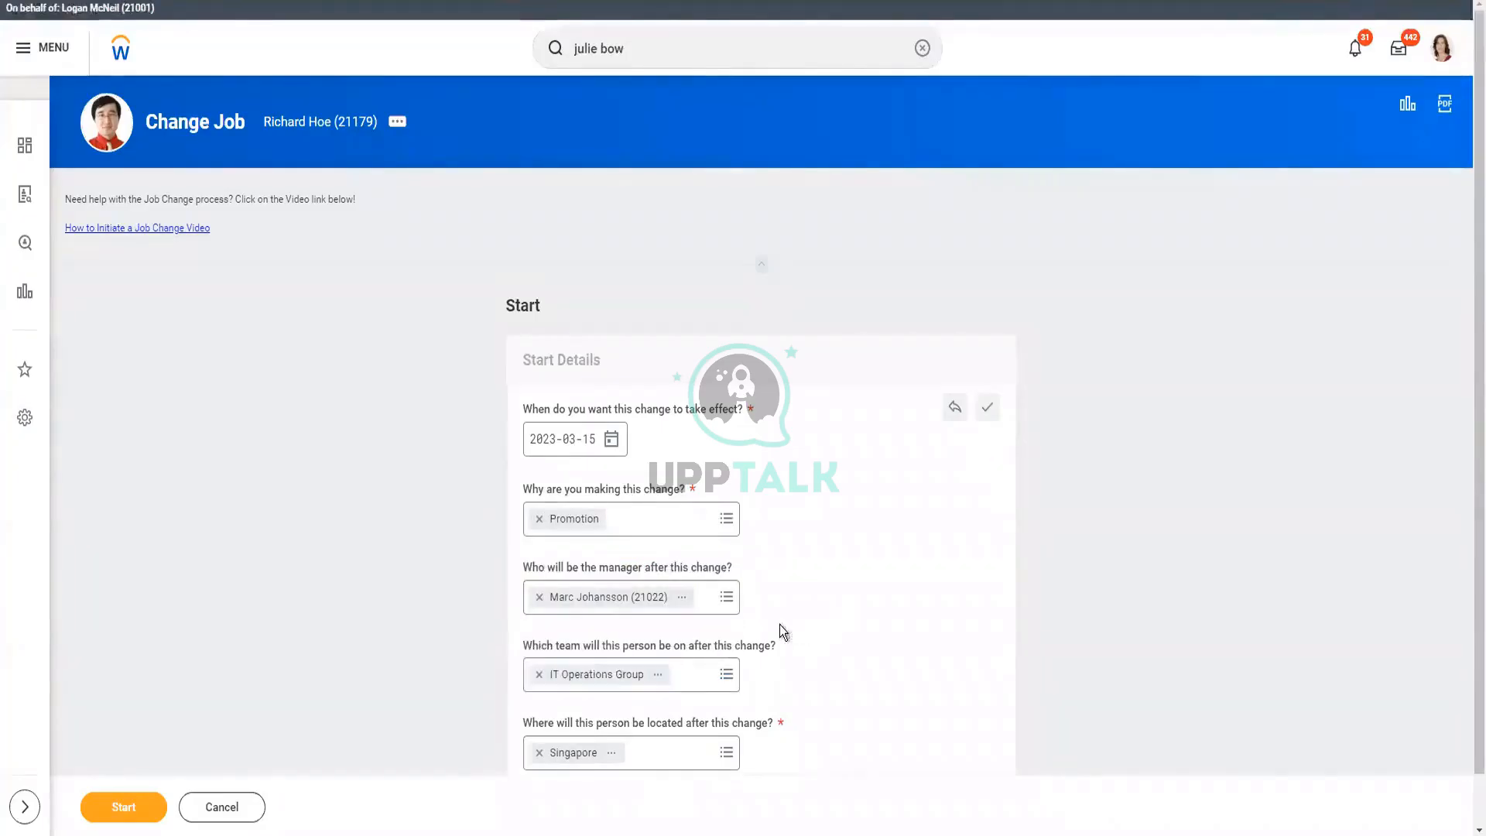
scroll(711, 755, down, 1)
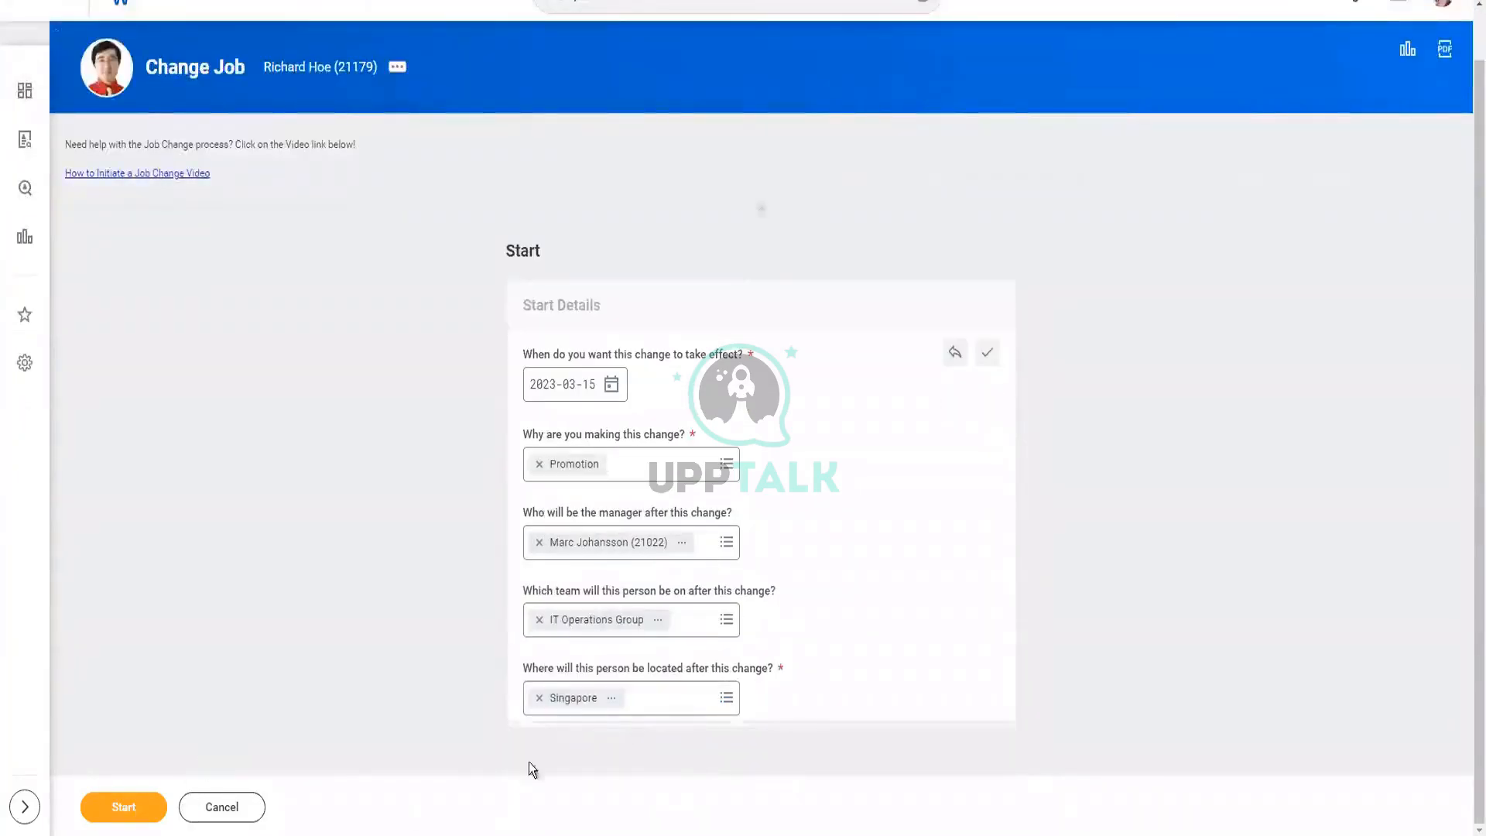
click(124, 807)
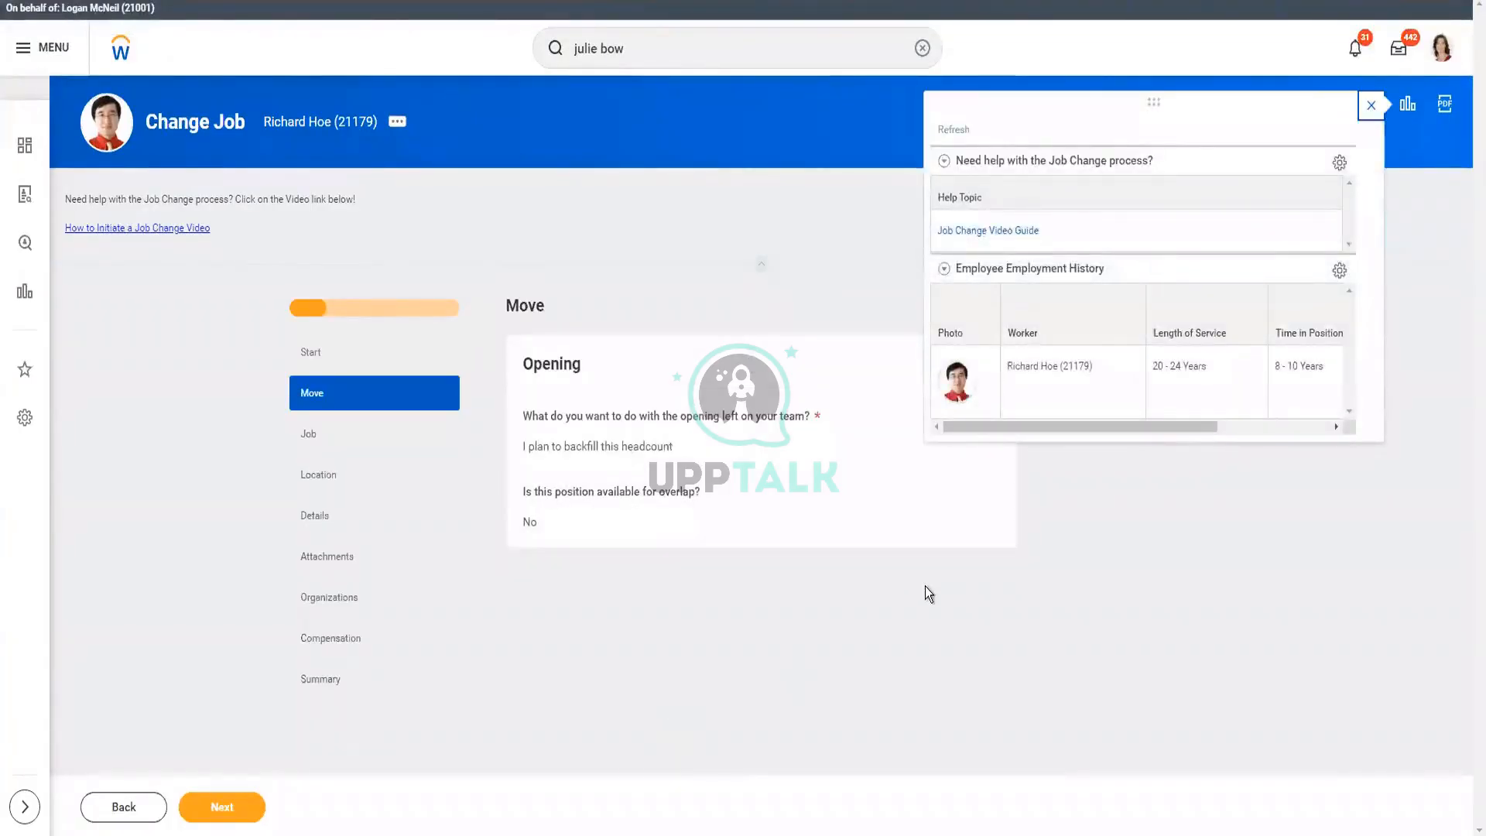
- Close the help and employment history pop-up, continue to the Job section and assign position P-00037 Manager, Internal Systems
click(1370, 105)
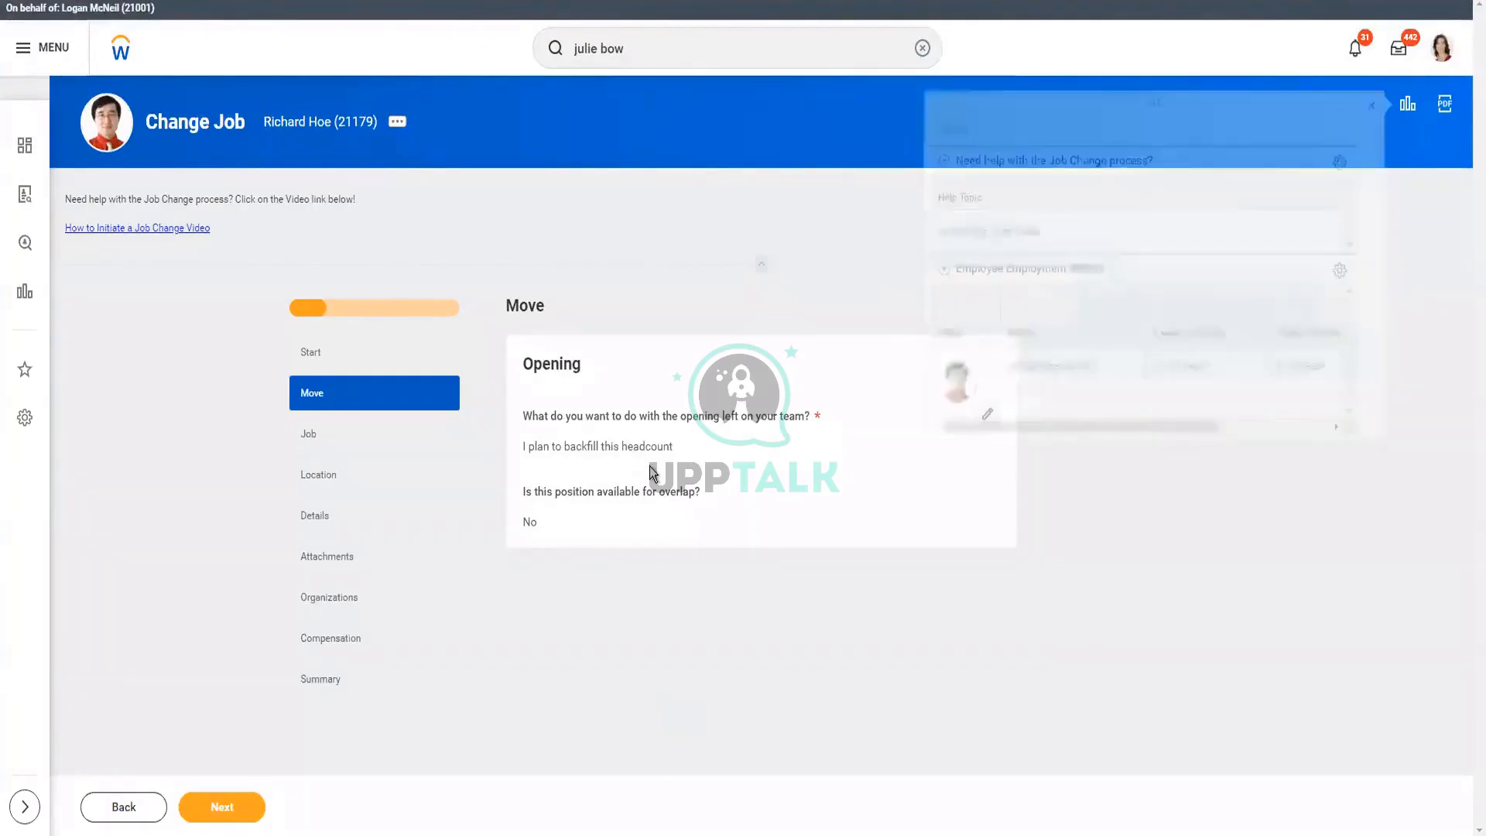
click(743, 492)
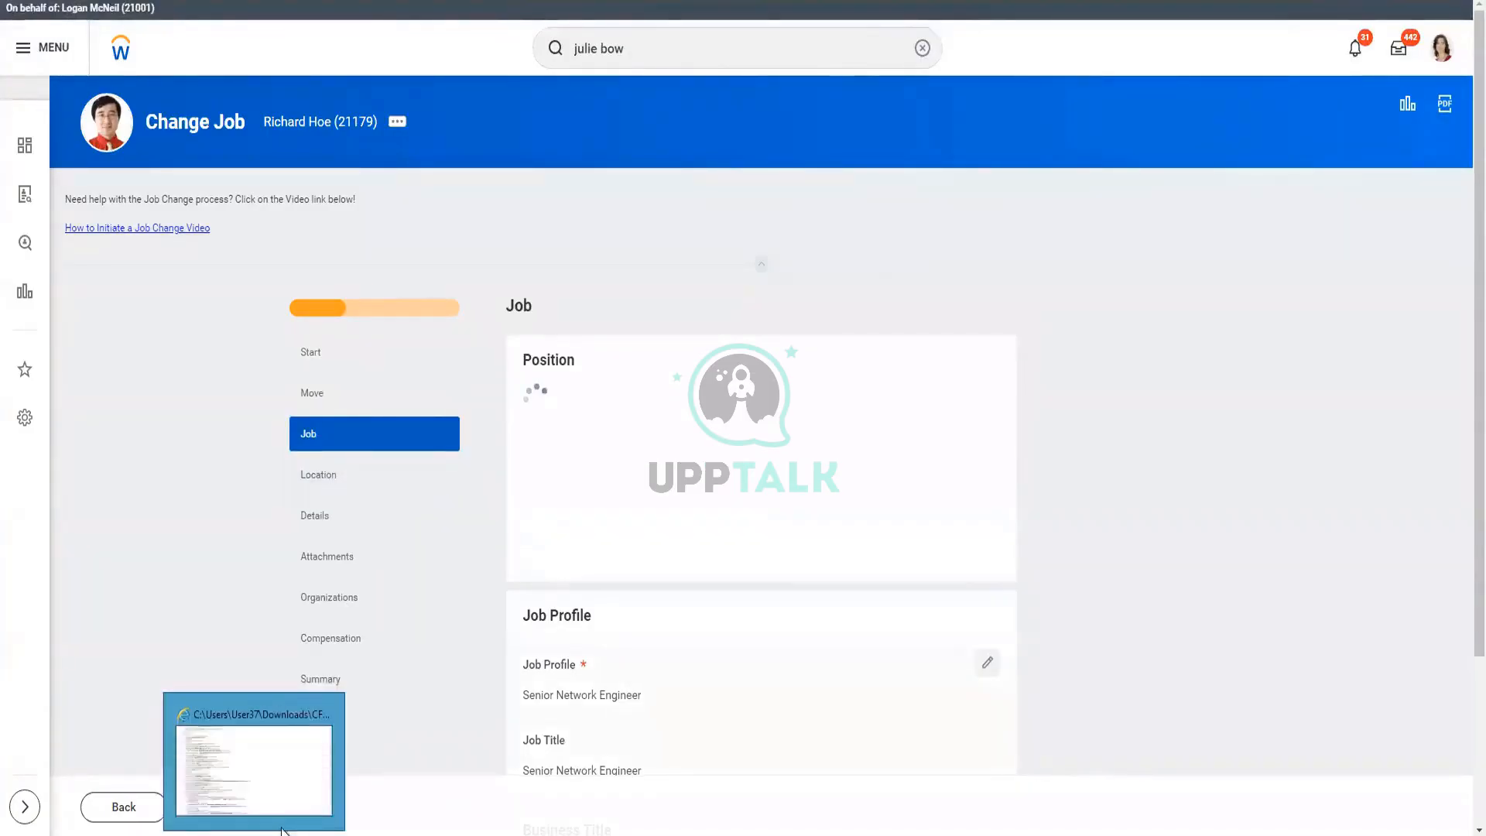
click(302, 835)
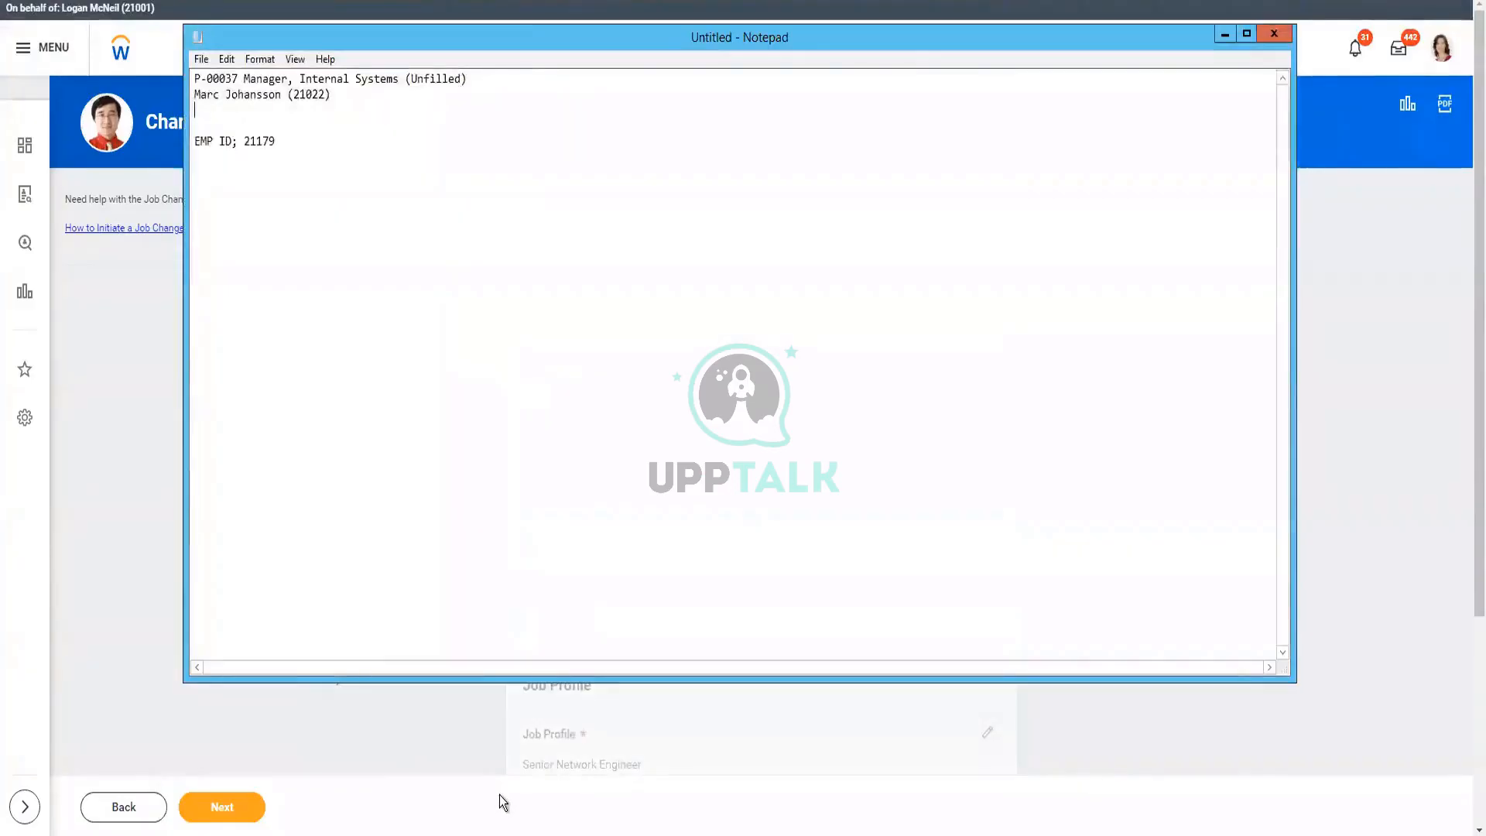
click(503, 783)
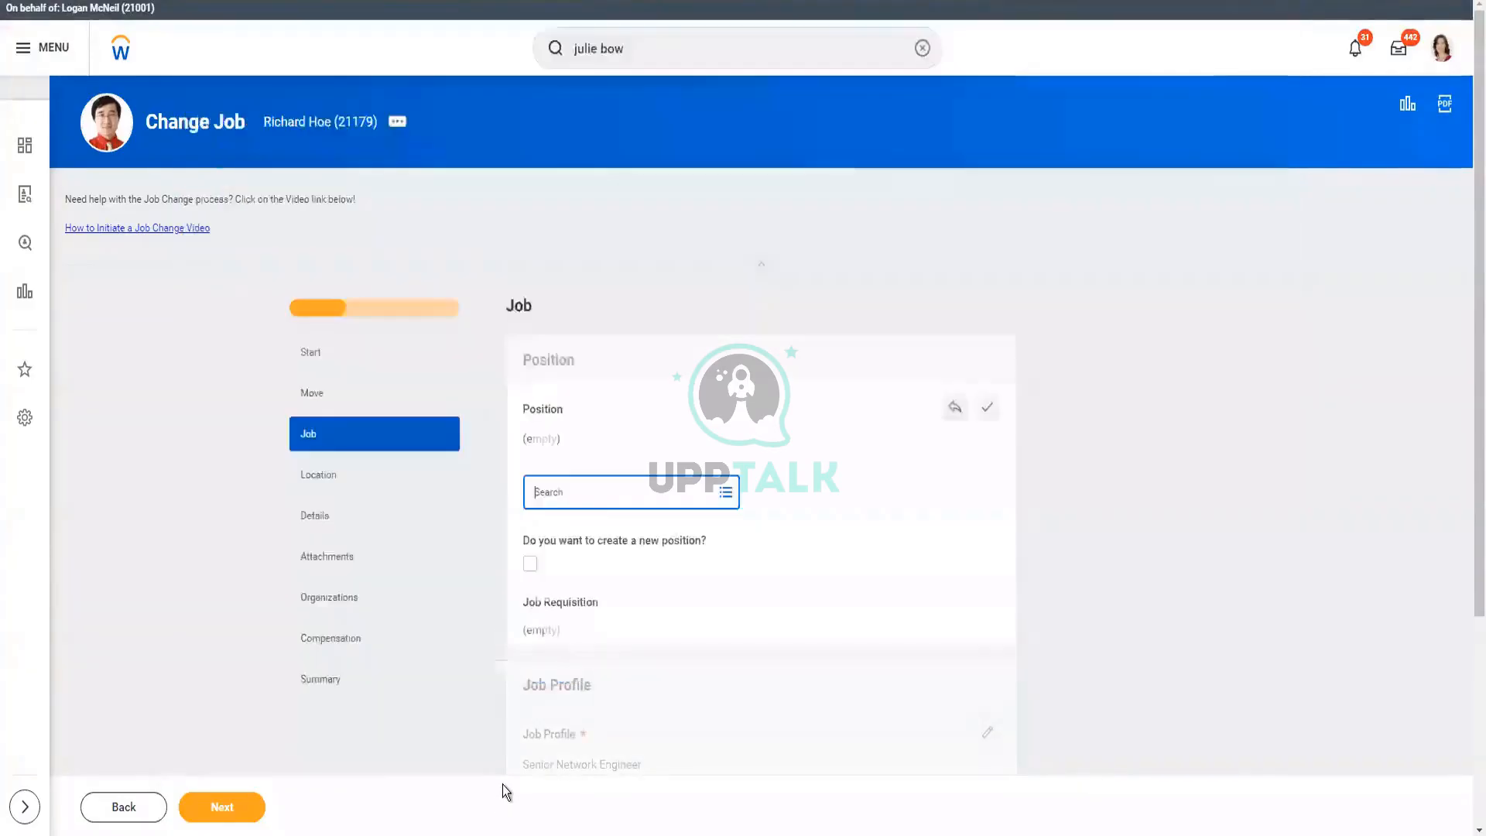
click(591, 489)
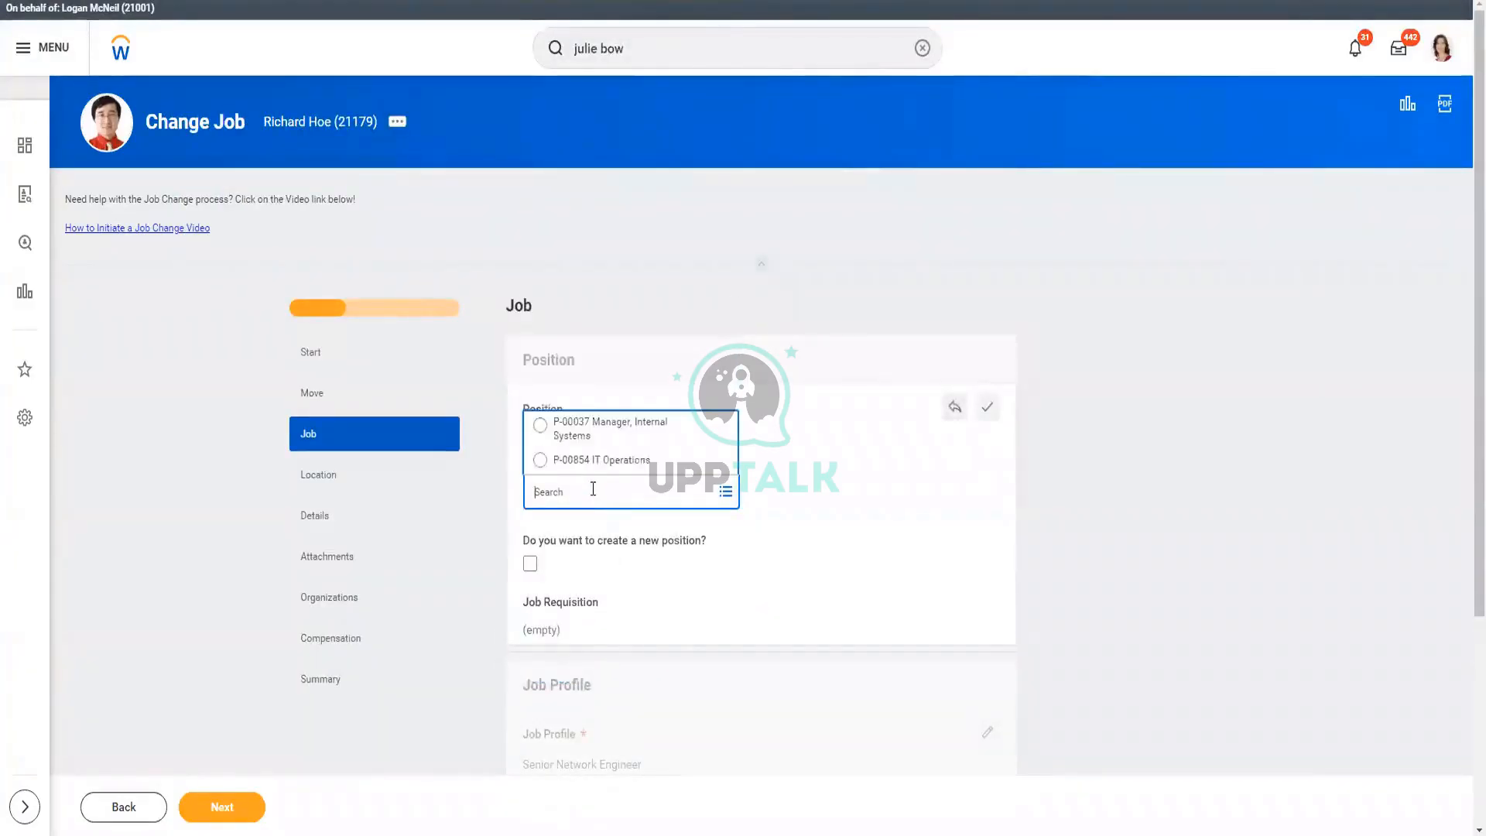
text(P-00037 Manager, Internal Systems)
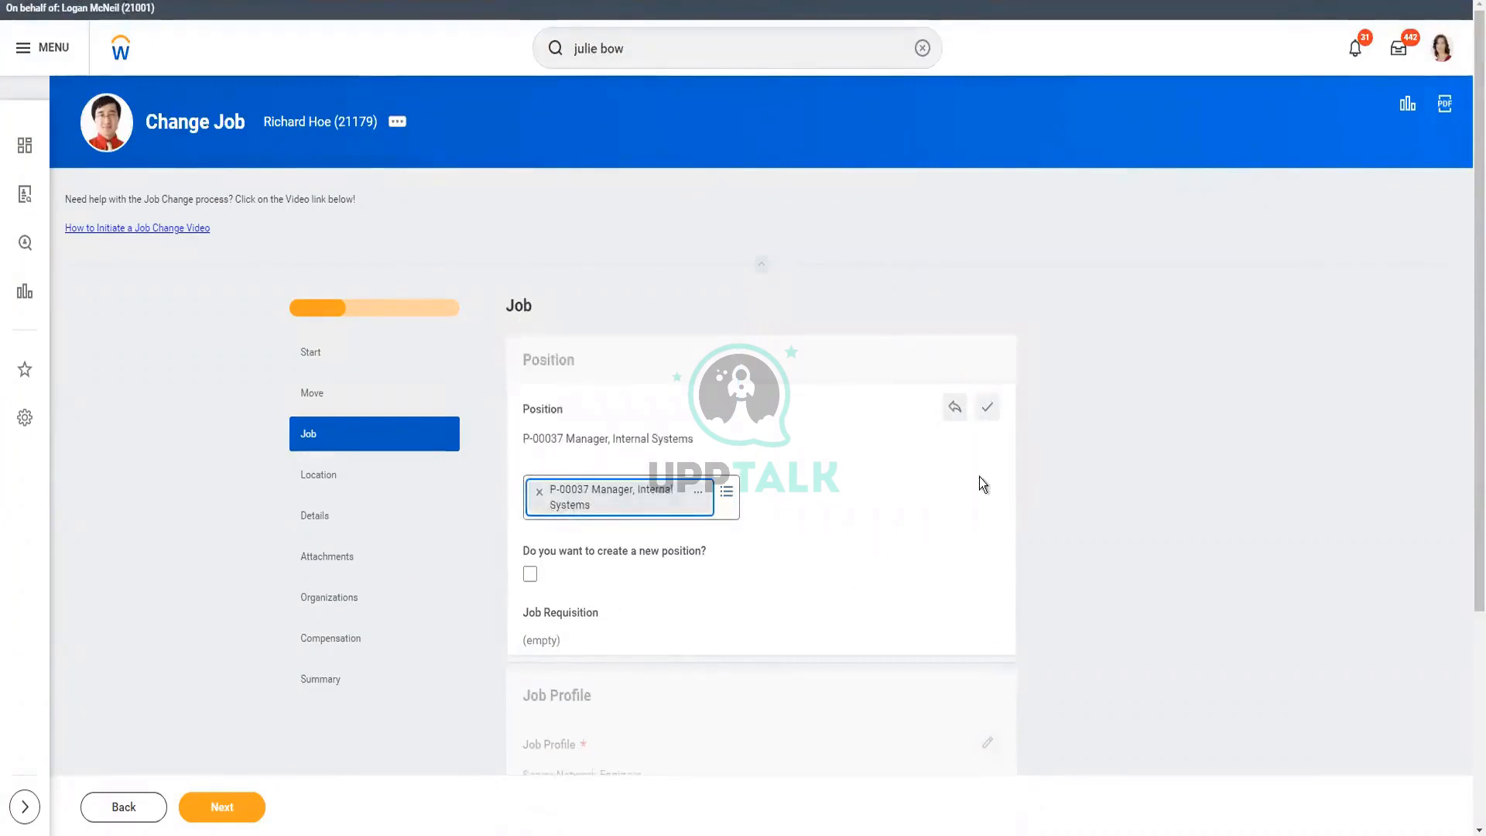
click(987, 414)
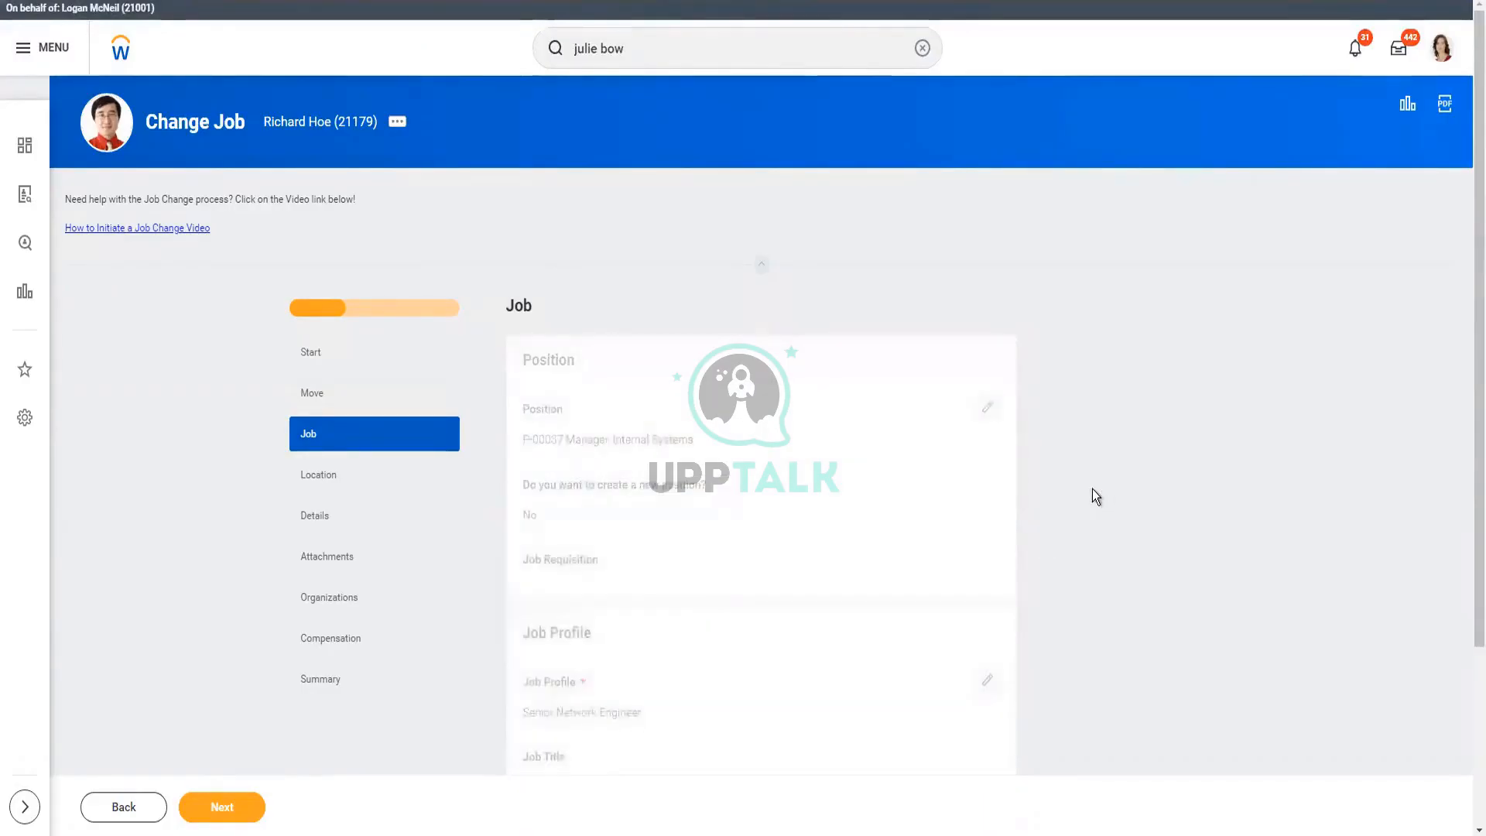
- Continue to the Location section and set the worker's location to Dallas
scroll(1068, 503, down, 3)
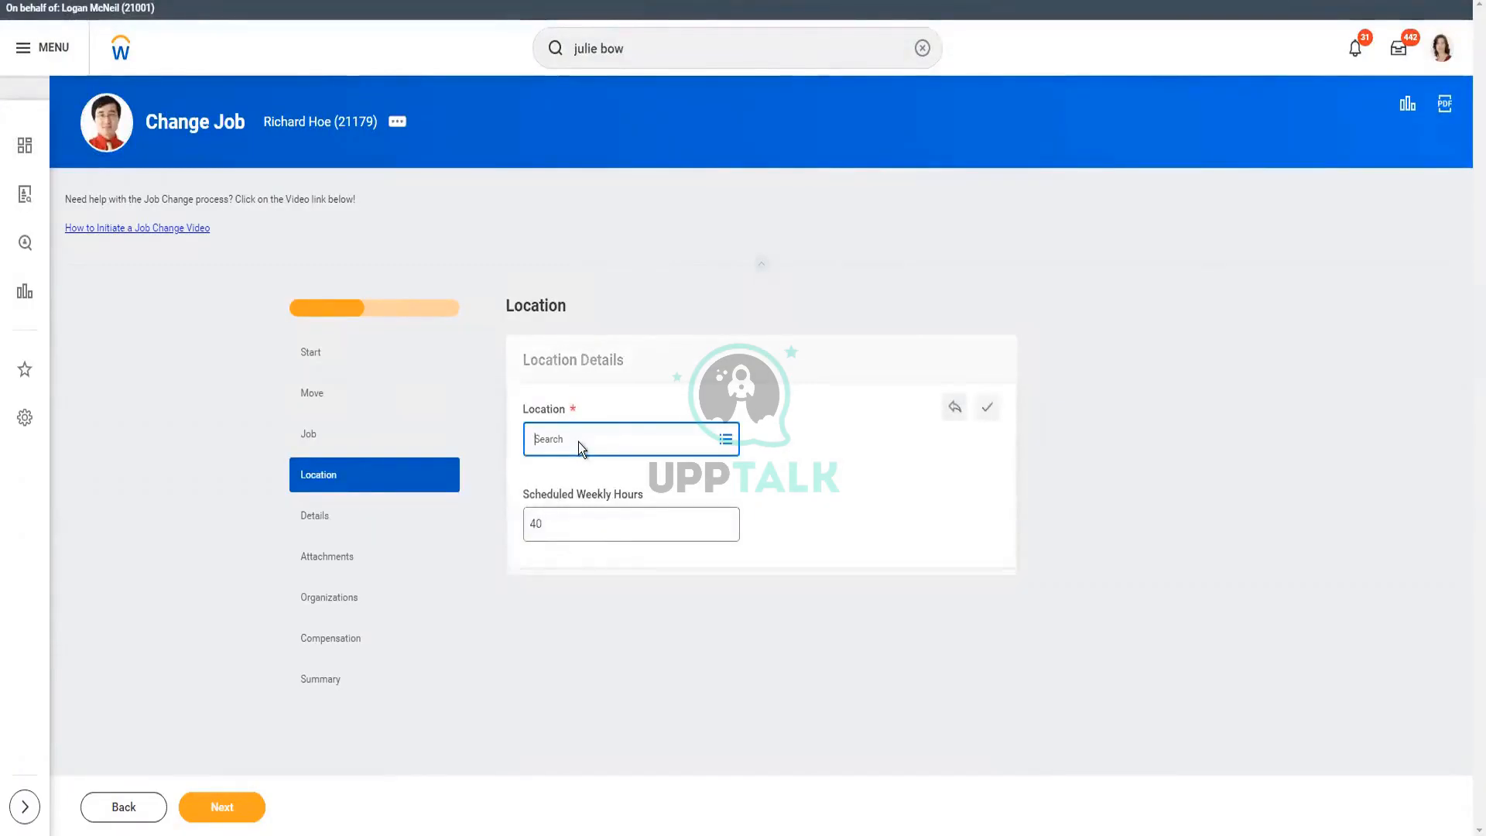
click(579, 441)
text(D)
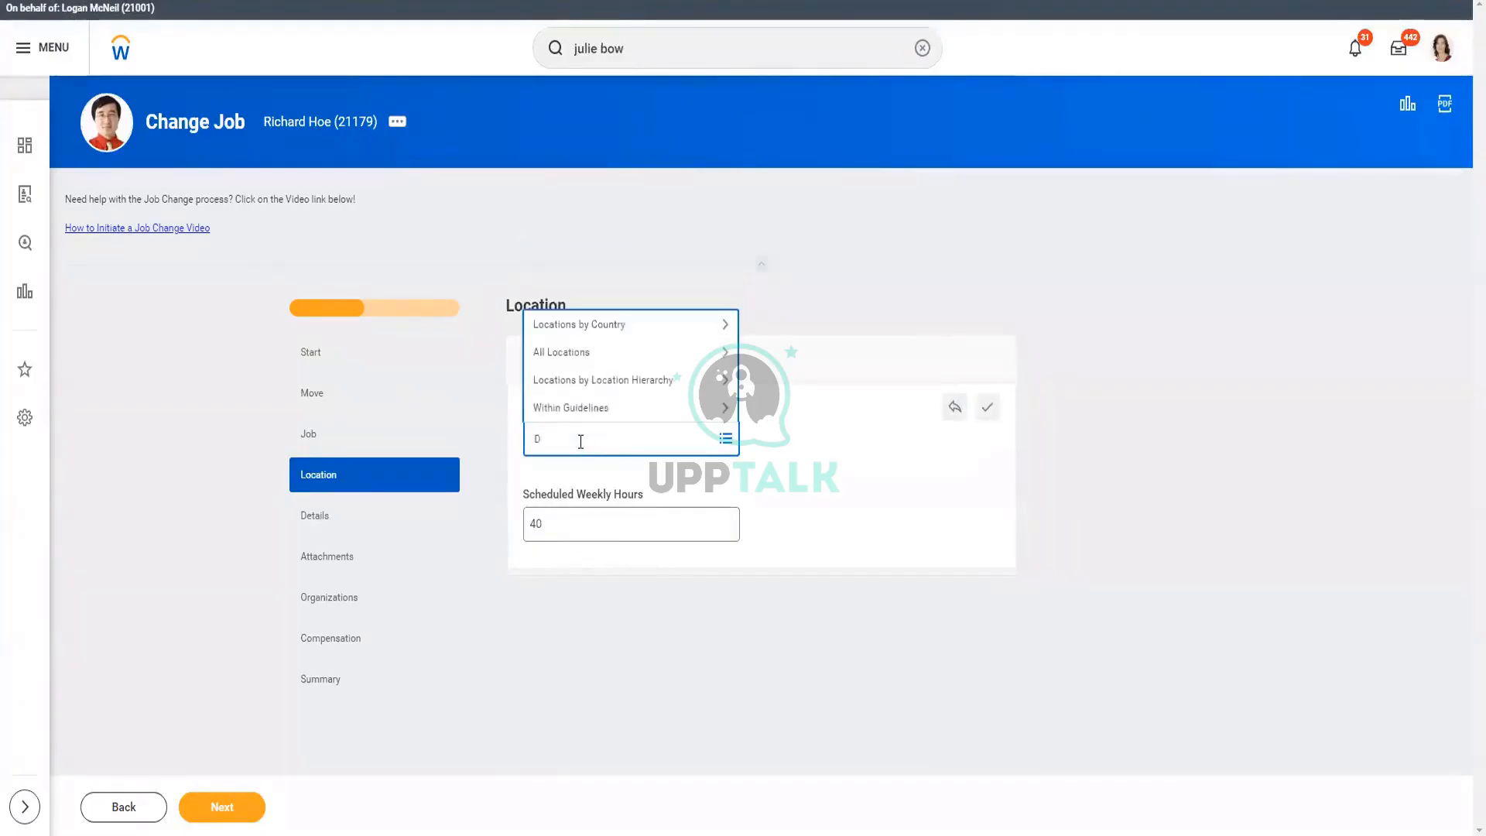
text(allas)
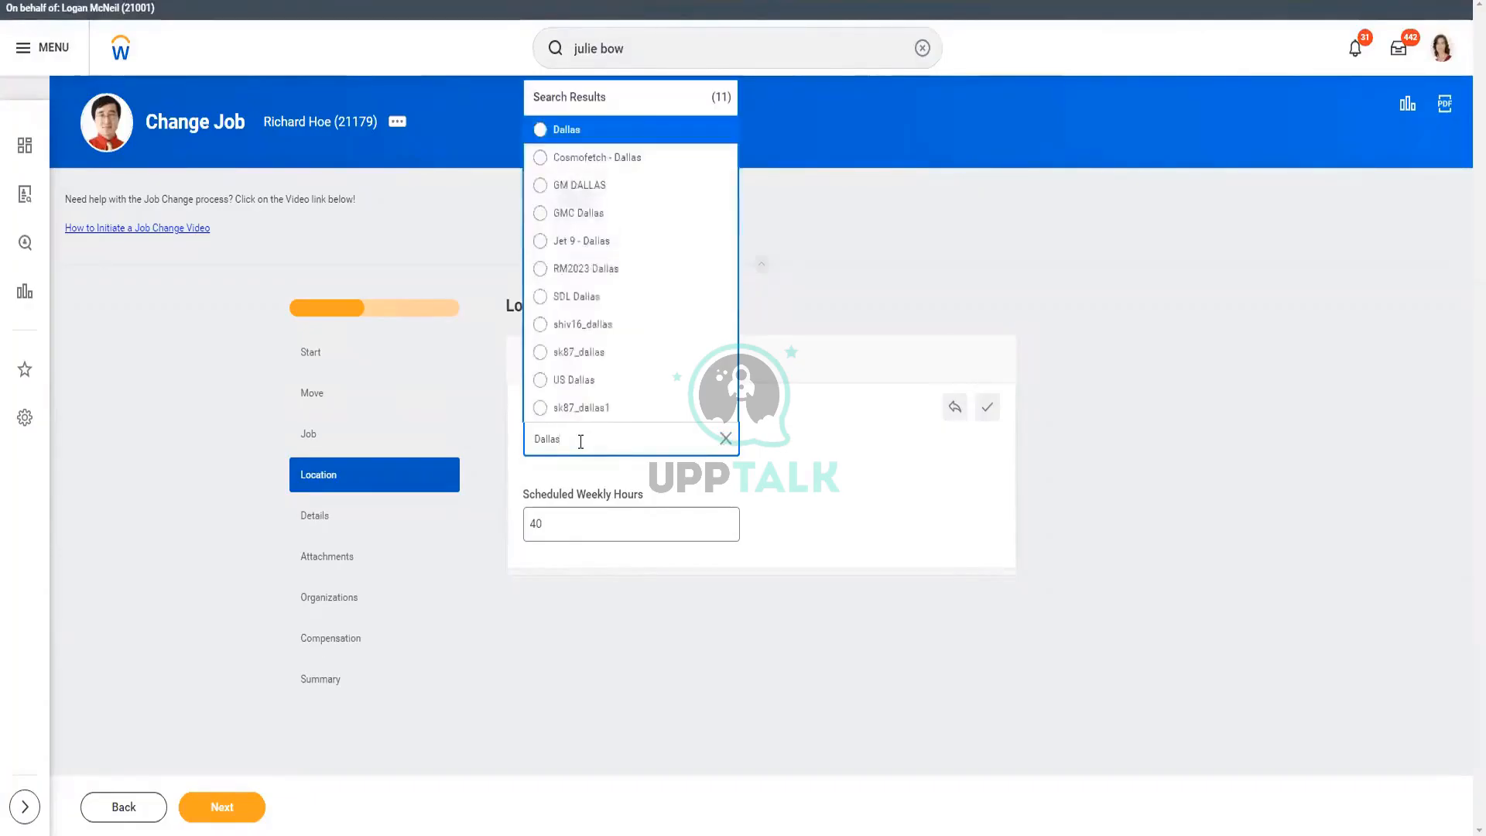
click(560, 132)
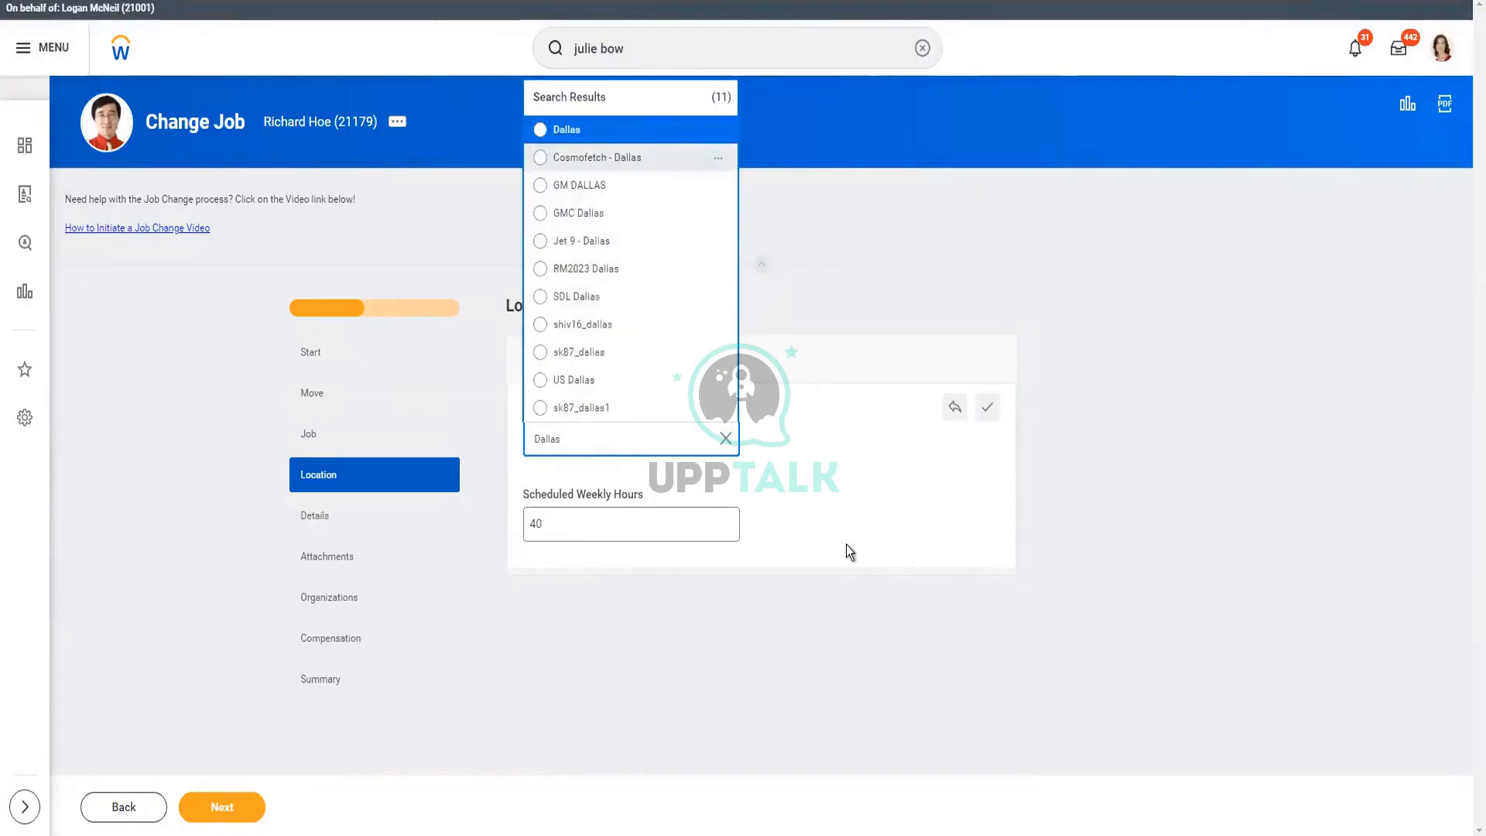
click(336, 519)
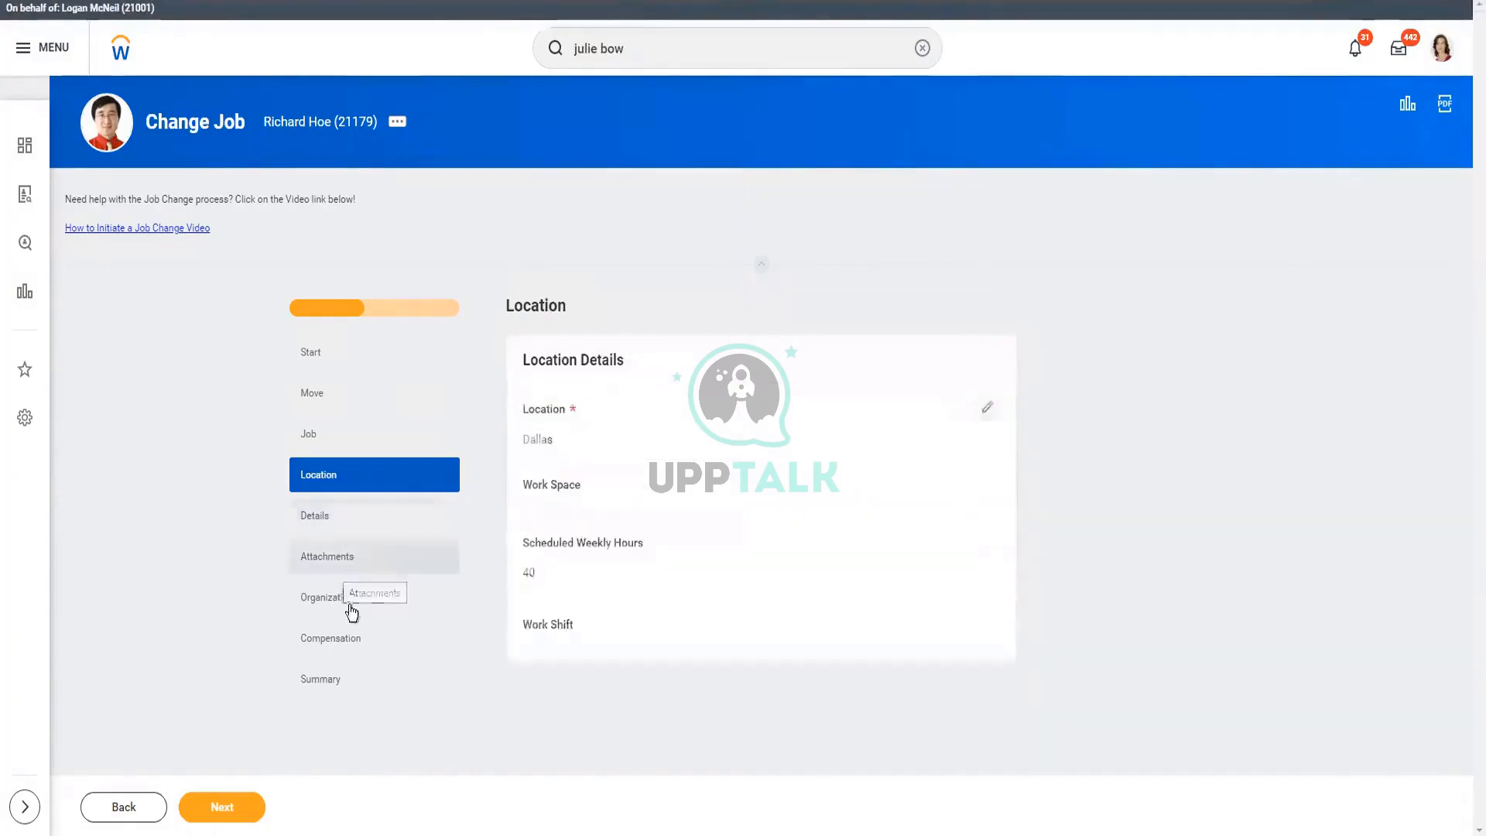
- Go through the Organizations section to Compensation and set the compensation package to Management by compensation rule
click(331, 597)
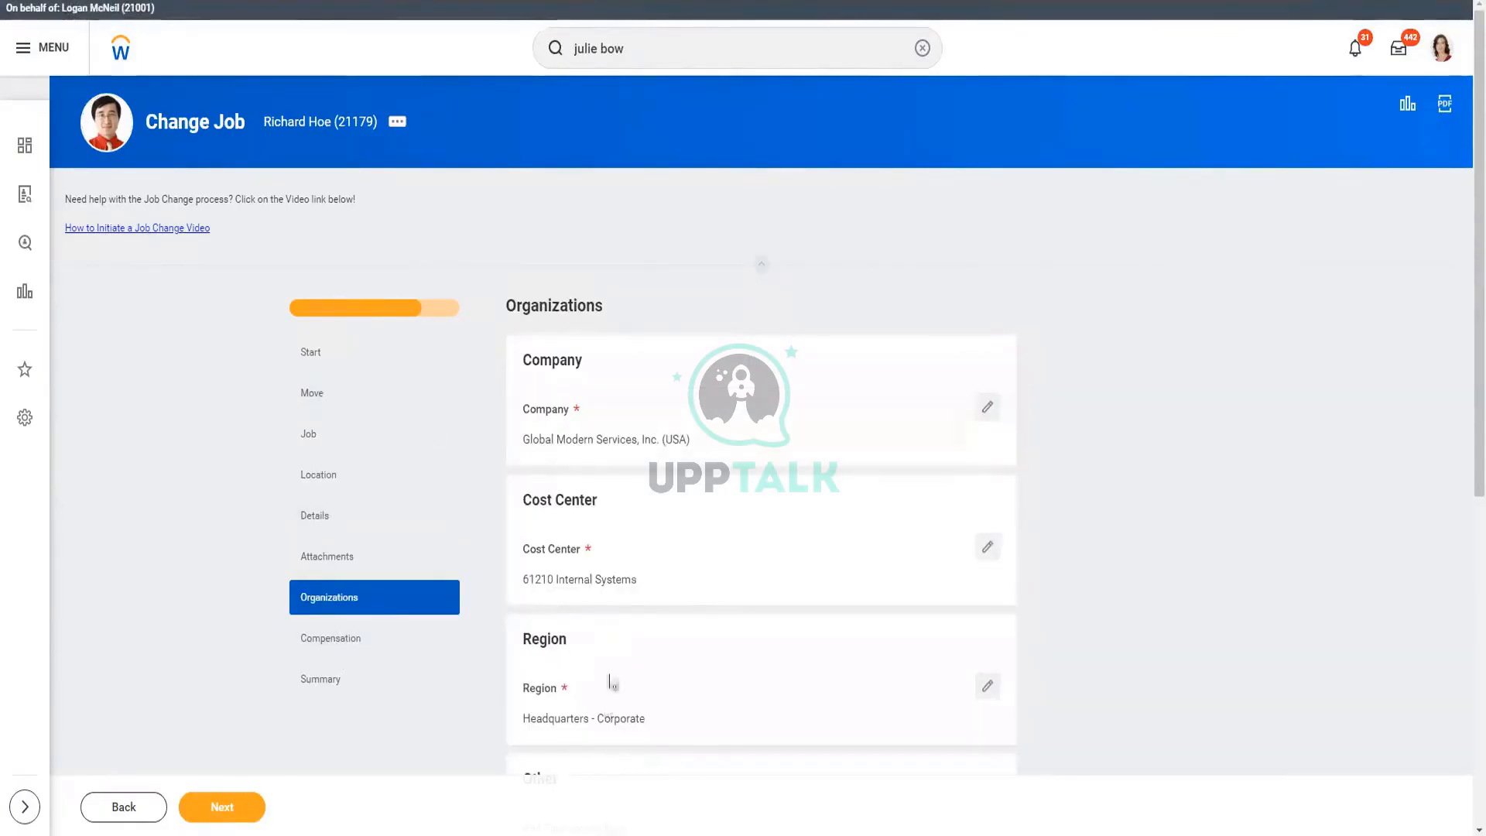
scroll(606, 710, down, 2)
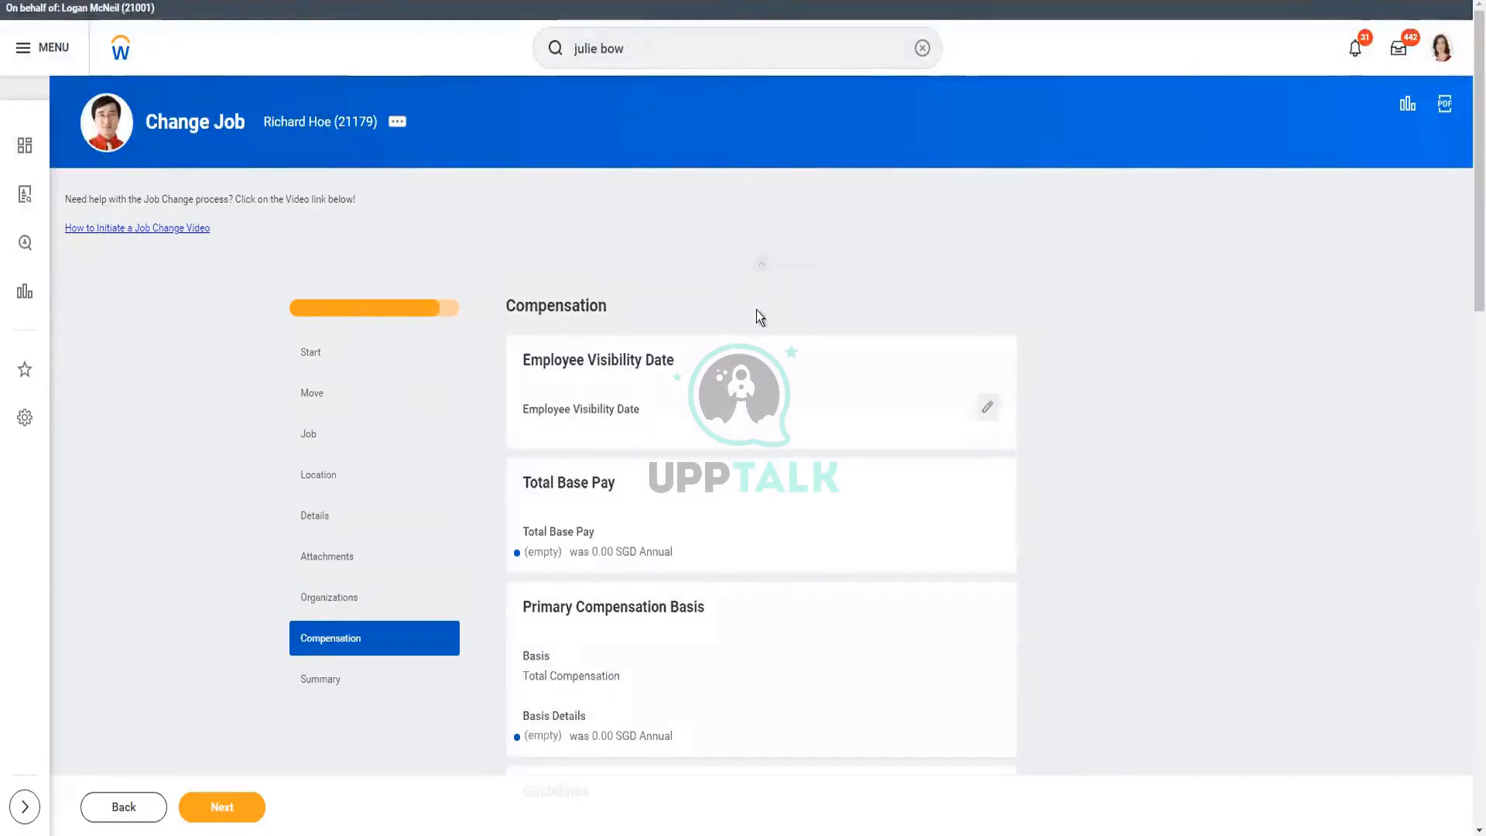
scroll(755, 313, down, 3)
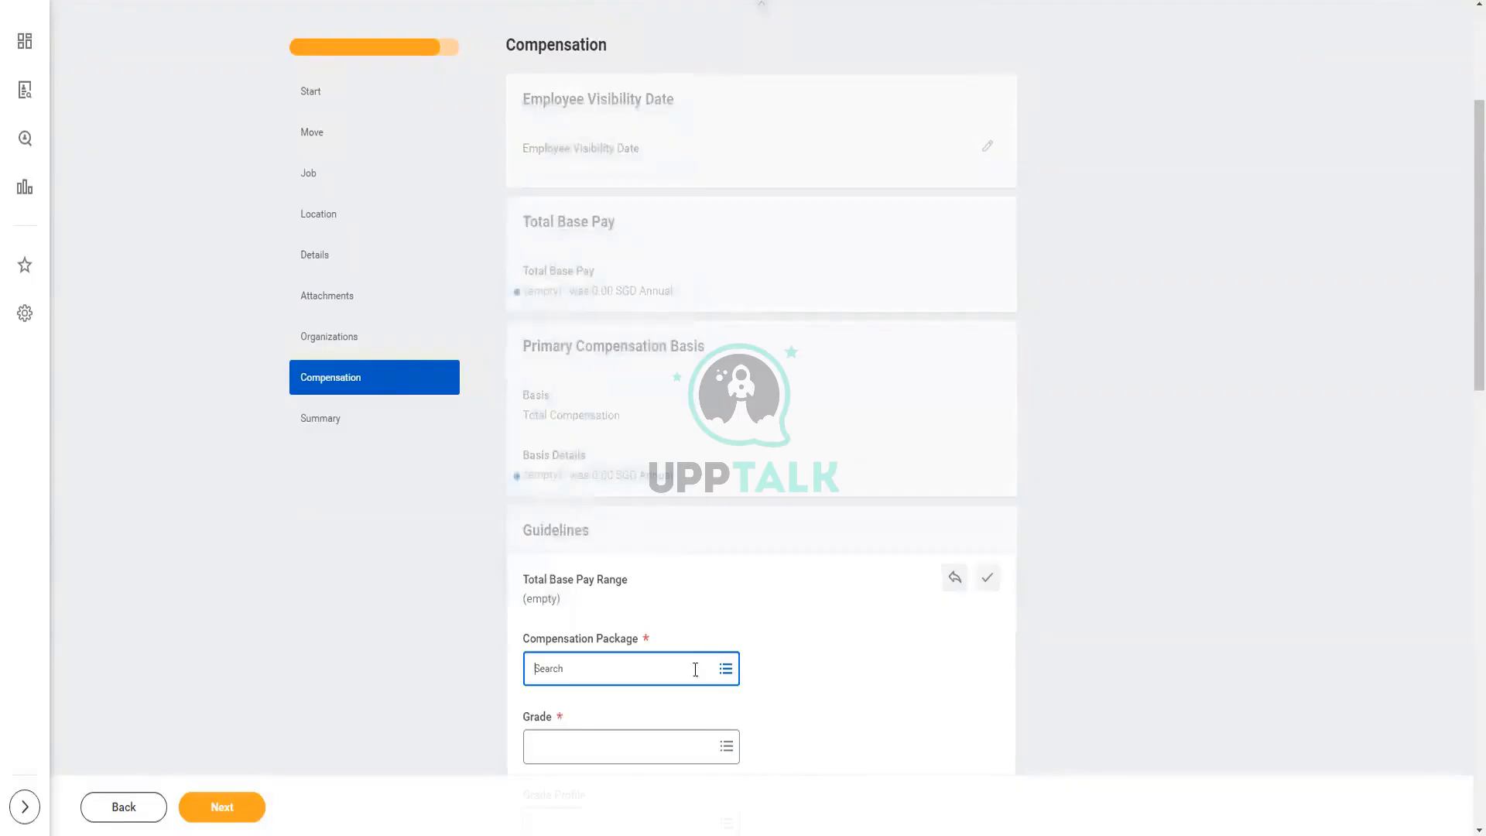
scroll(610, 655, down, 1)
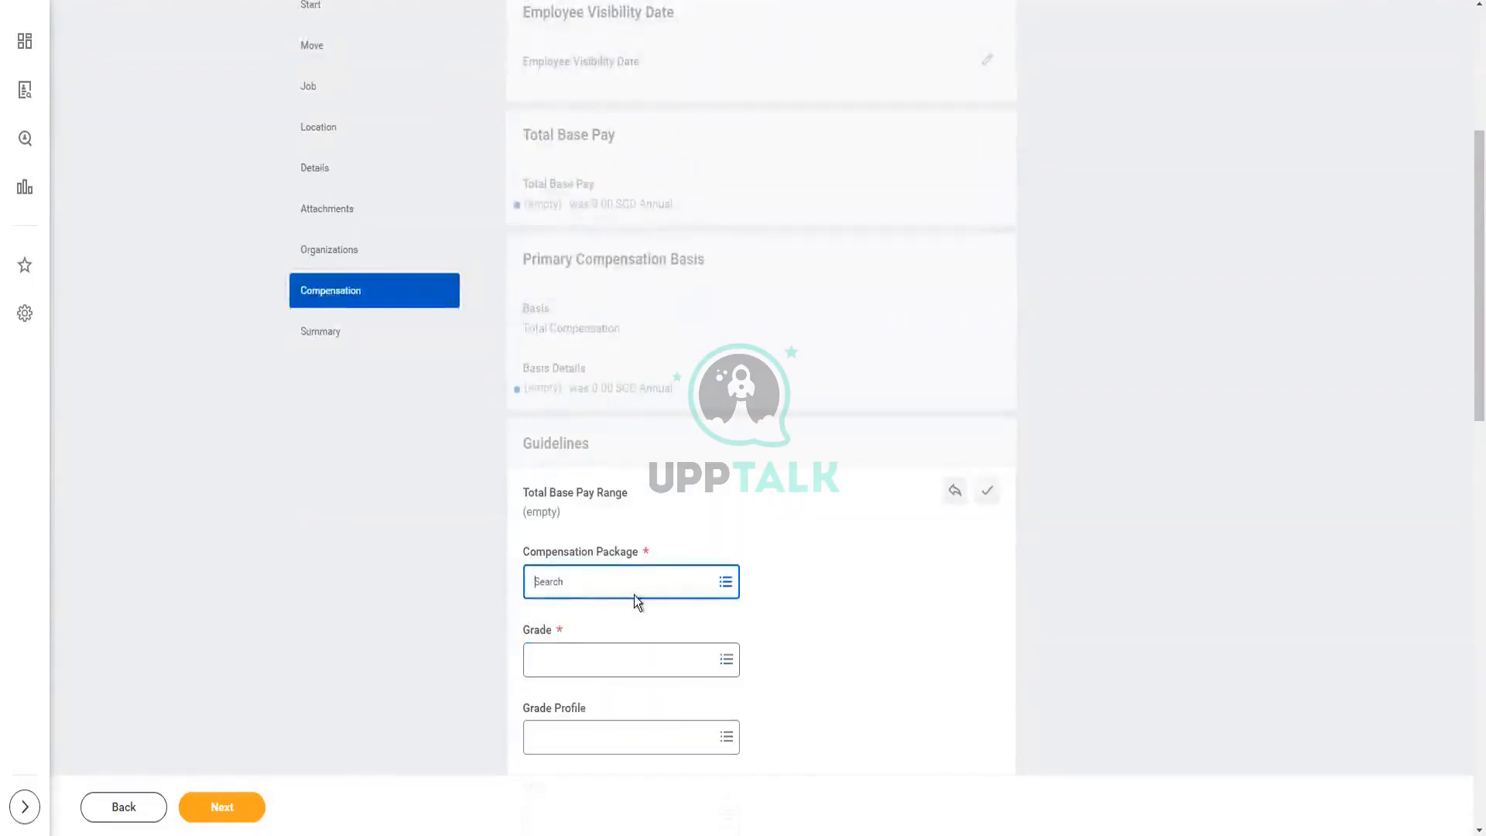
click(617, 572)
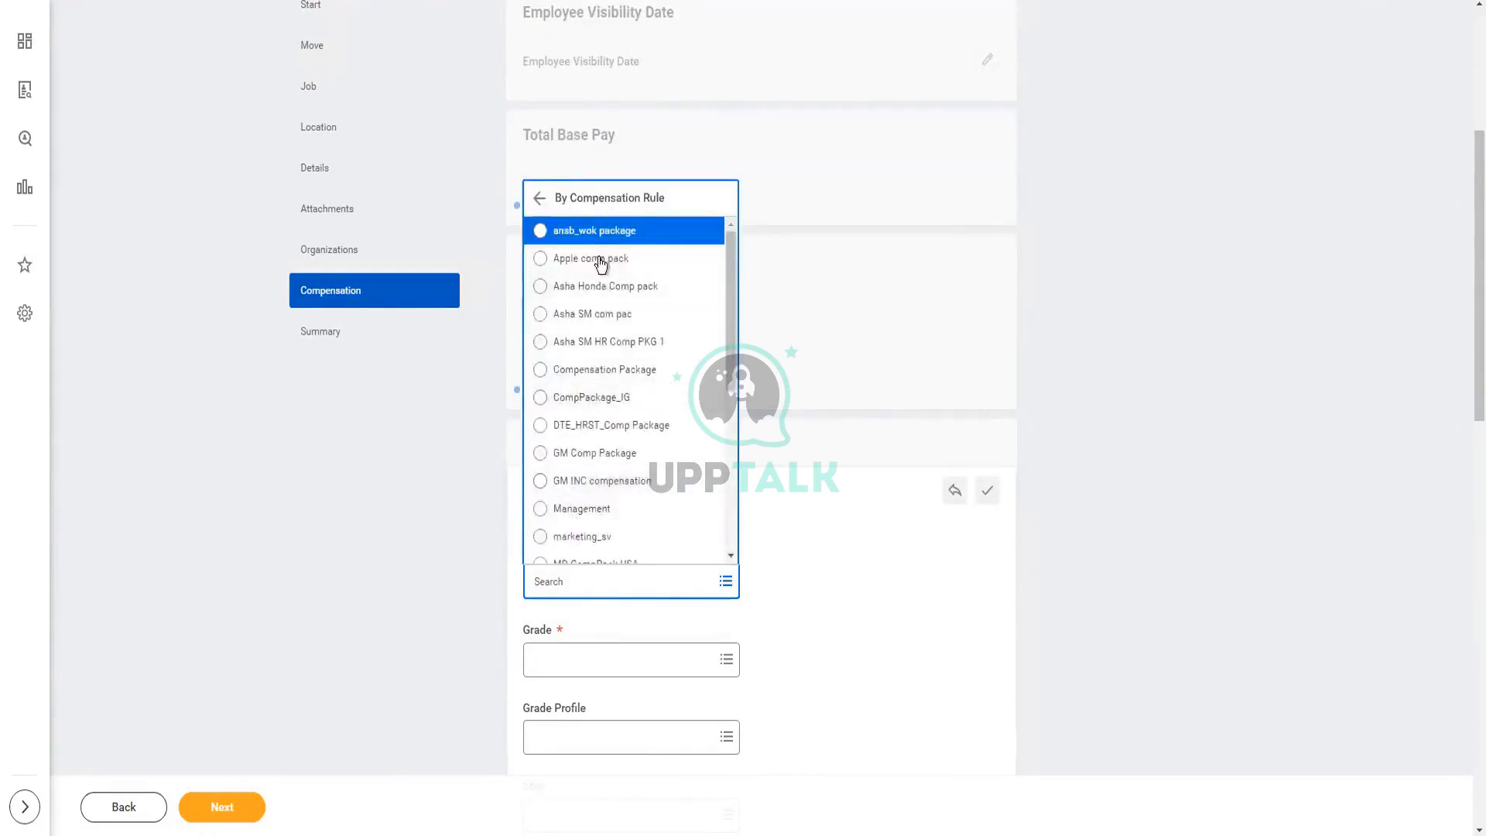
click(595, 508)
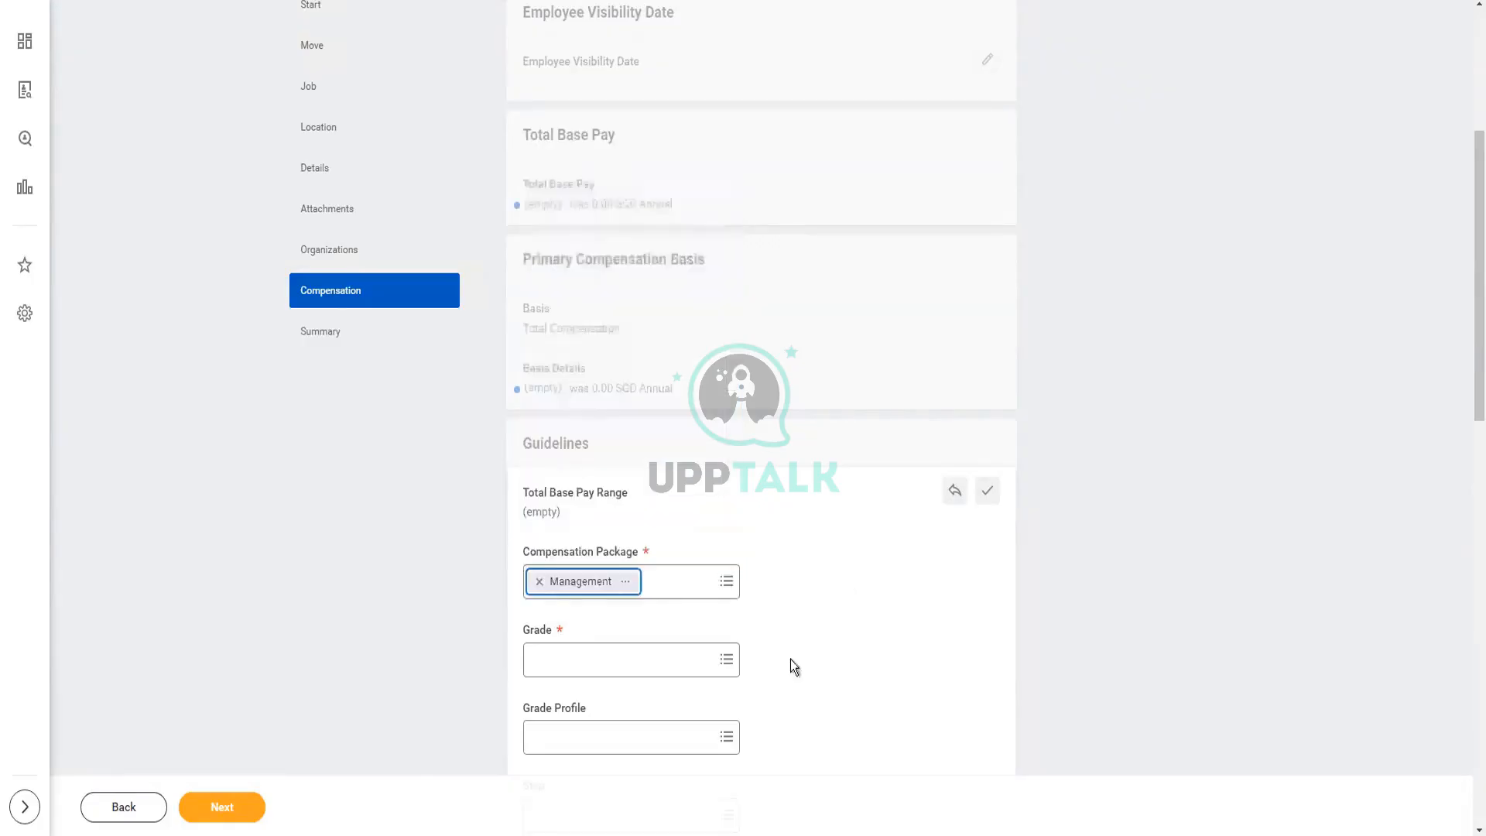
- Set the compensation grade to Management by compensation rule and the grade profile to USA (Texas)
click(616, 656)
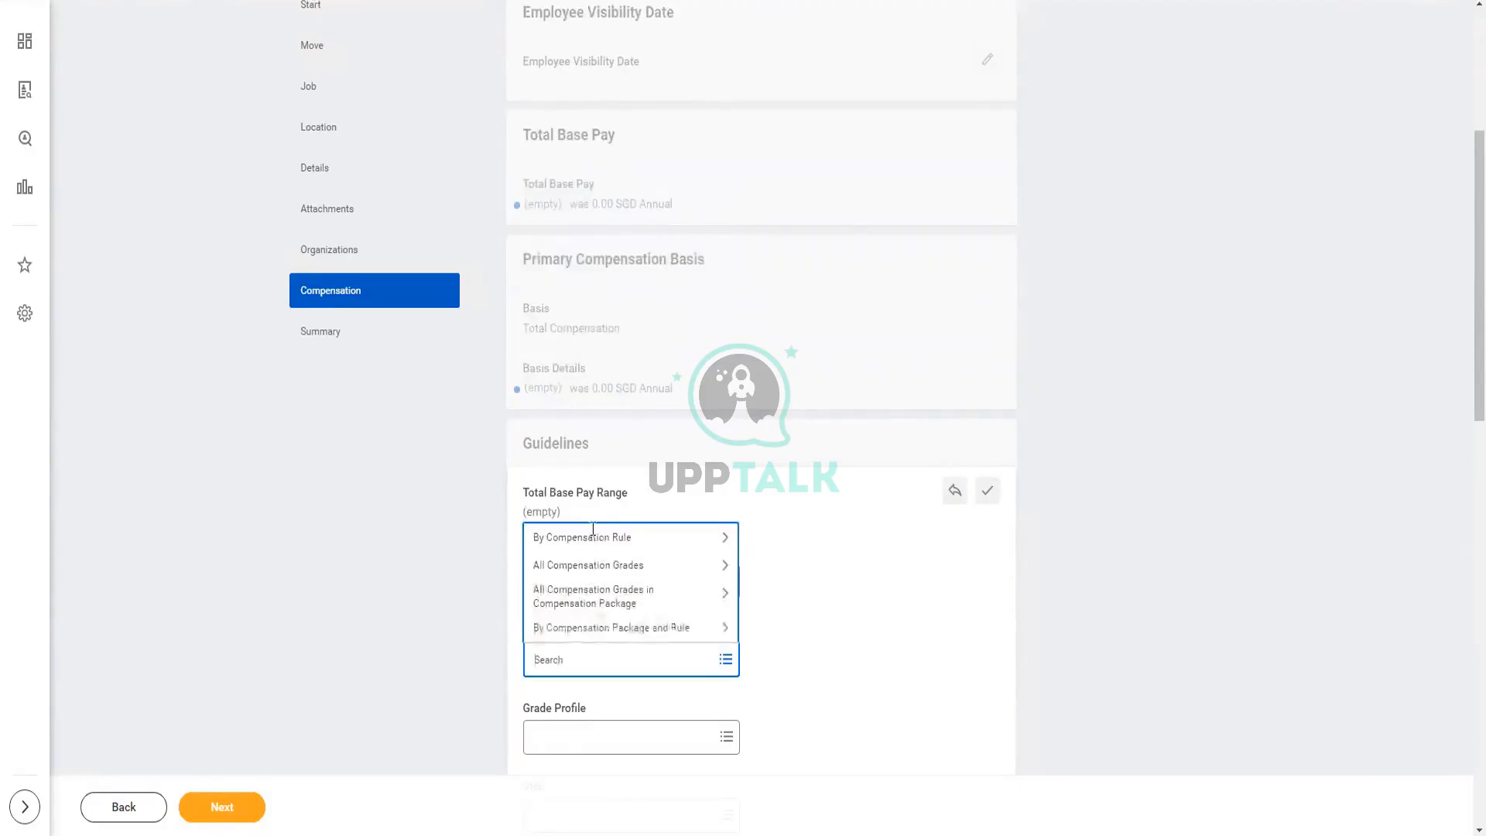
click(593, 535)
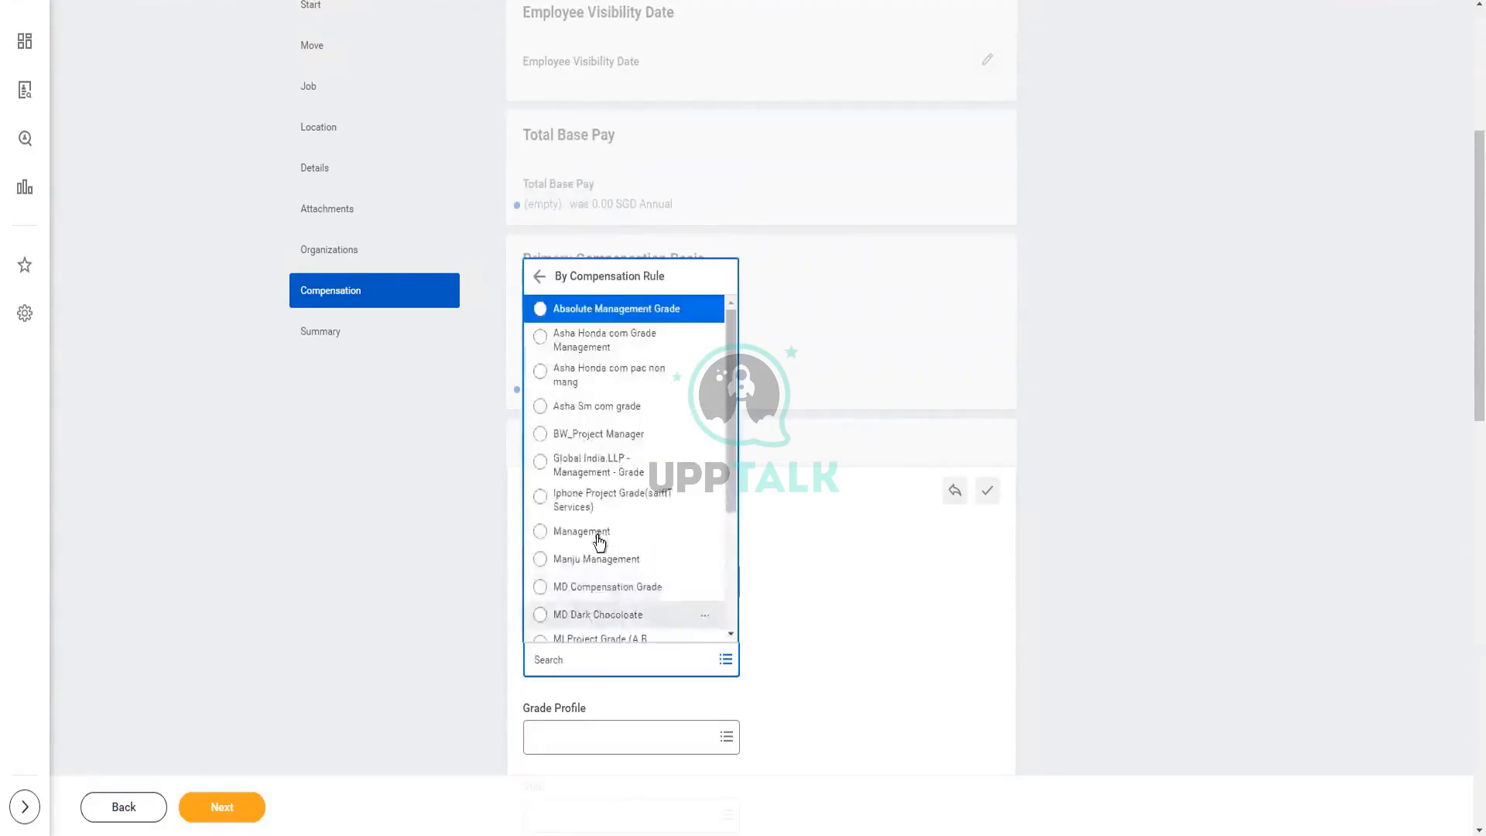
click(599, 534)
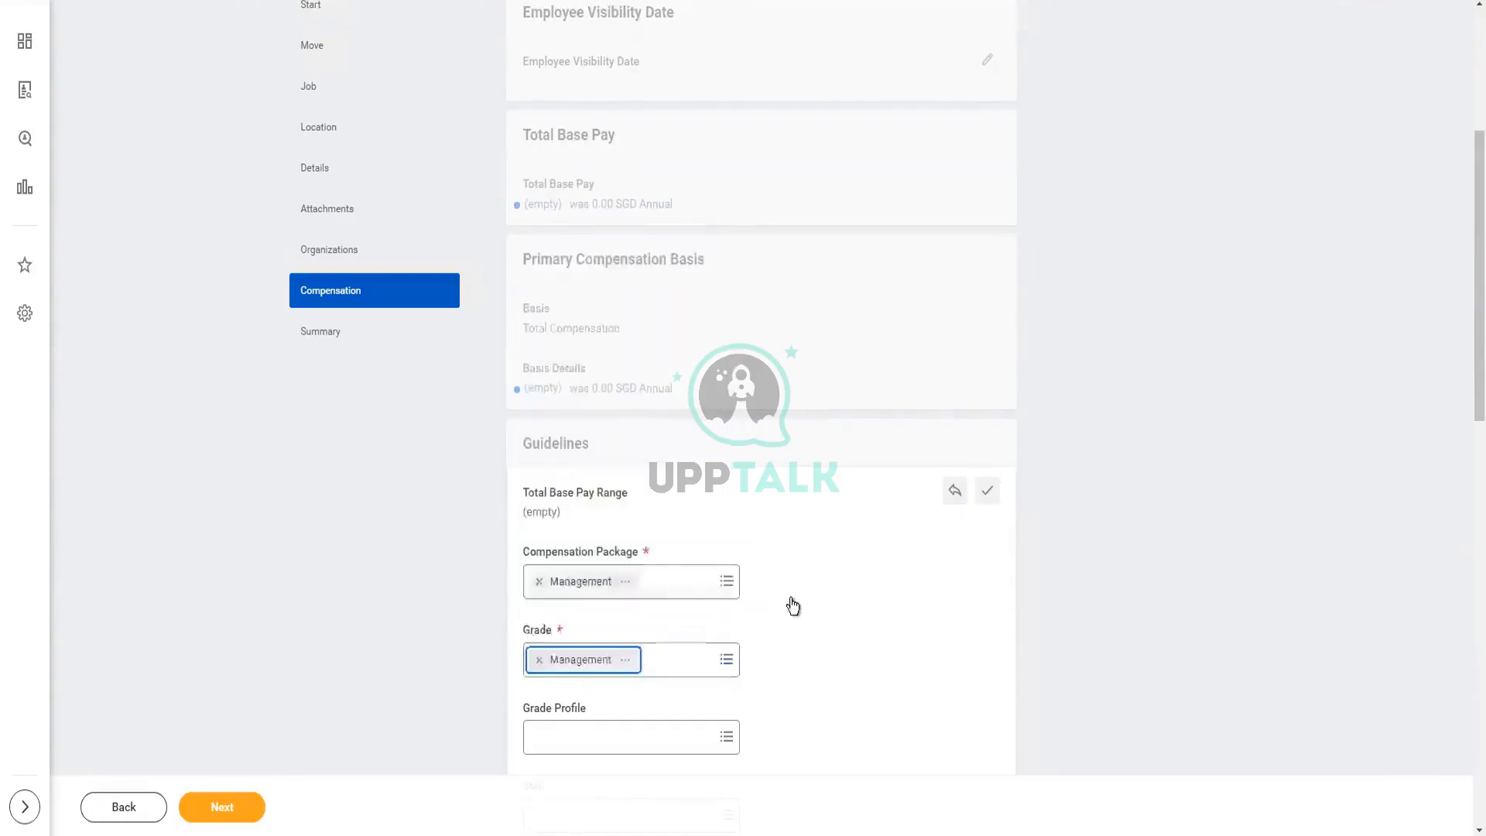
scroll(792, 606, down, 4)
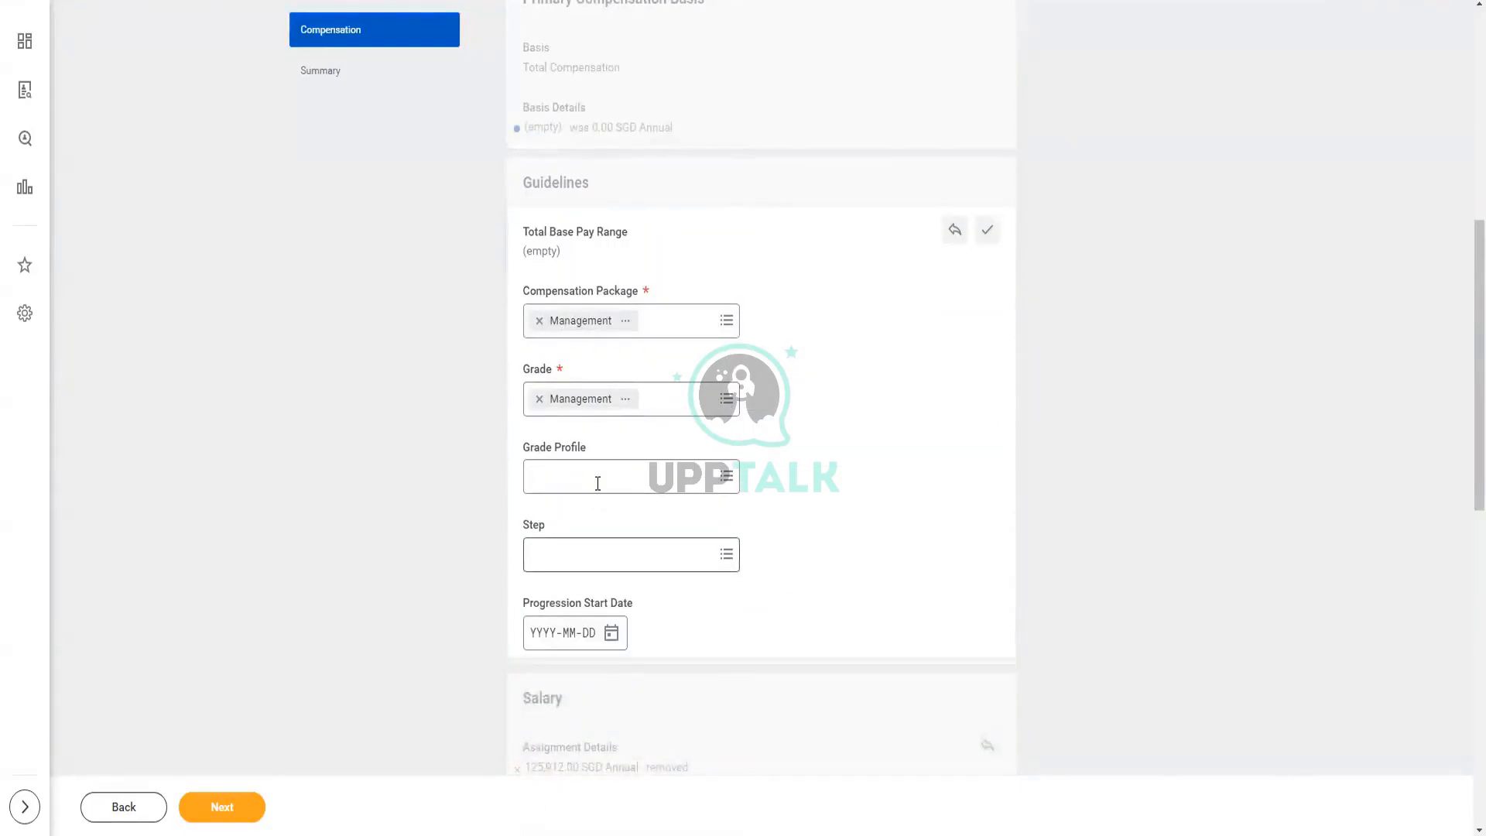
click(597, 481)
click(592, 411)
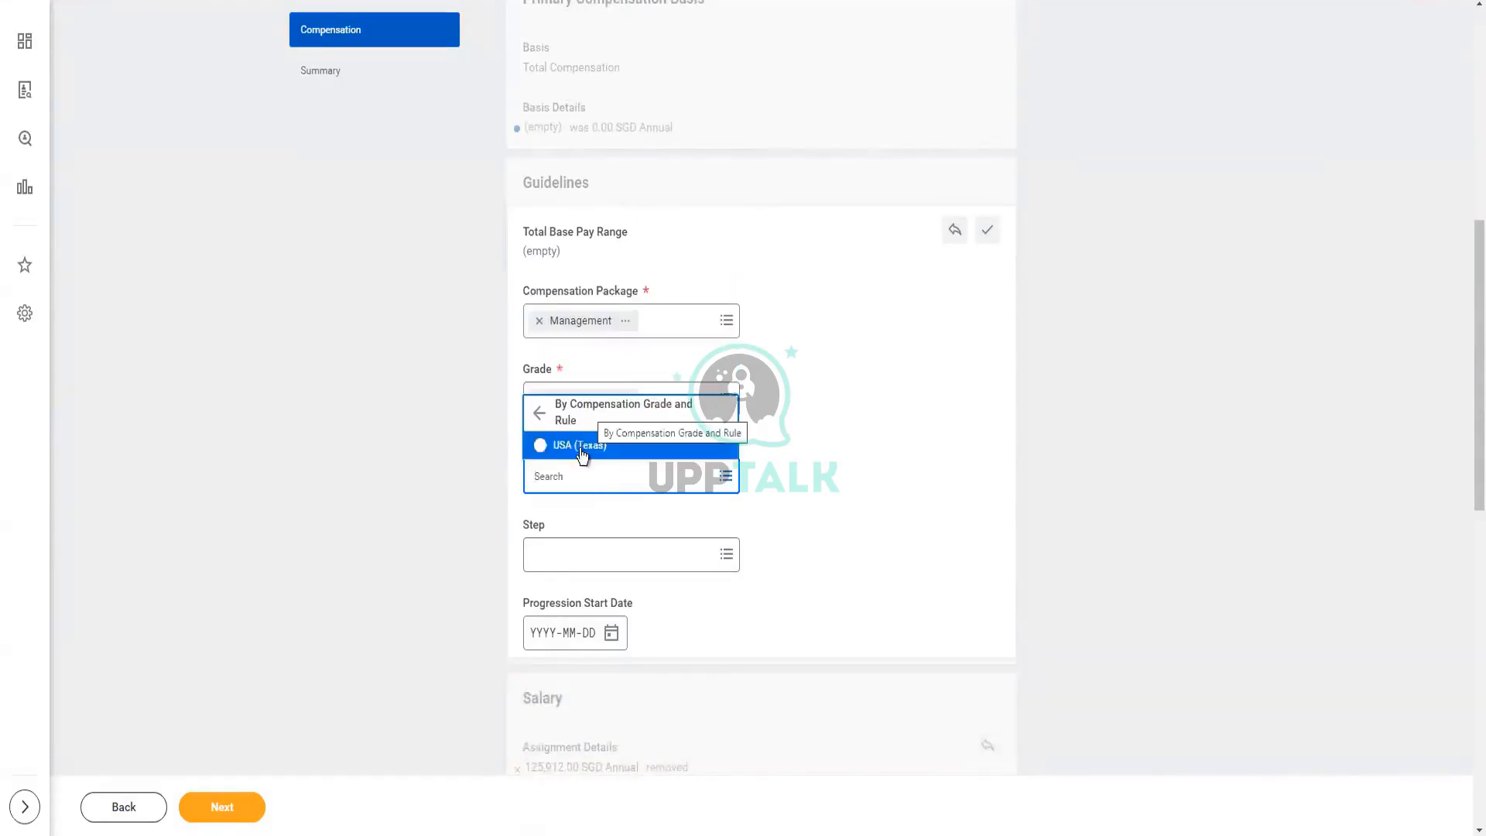
click(758, 619)
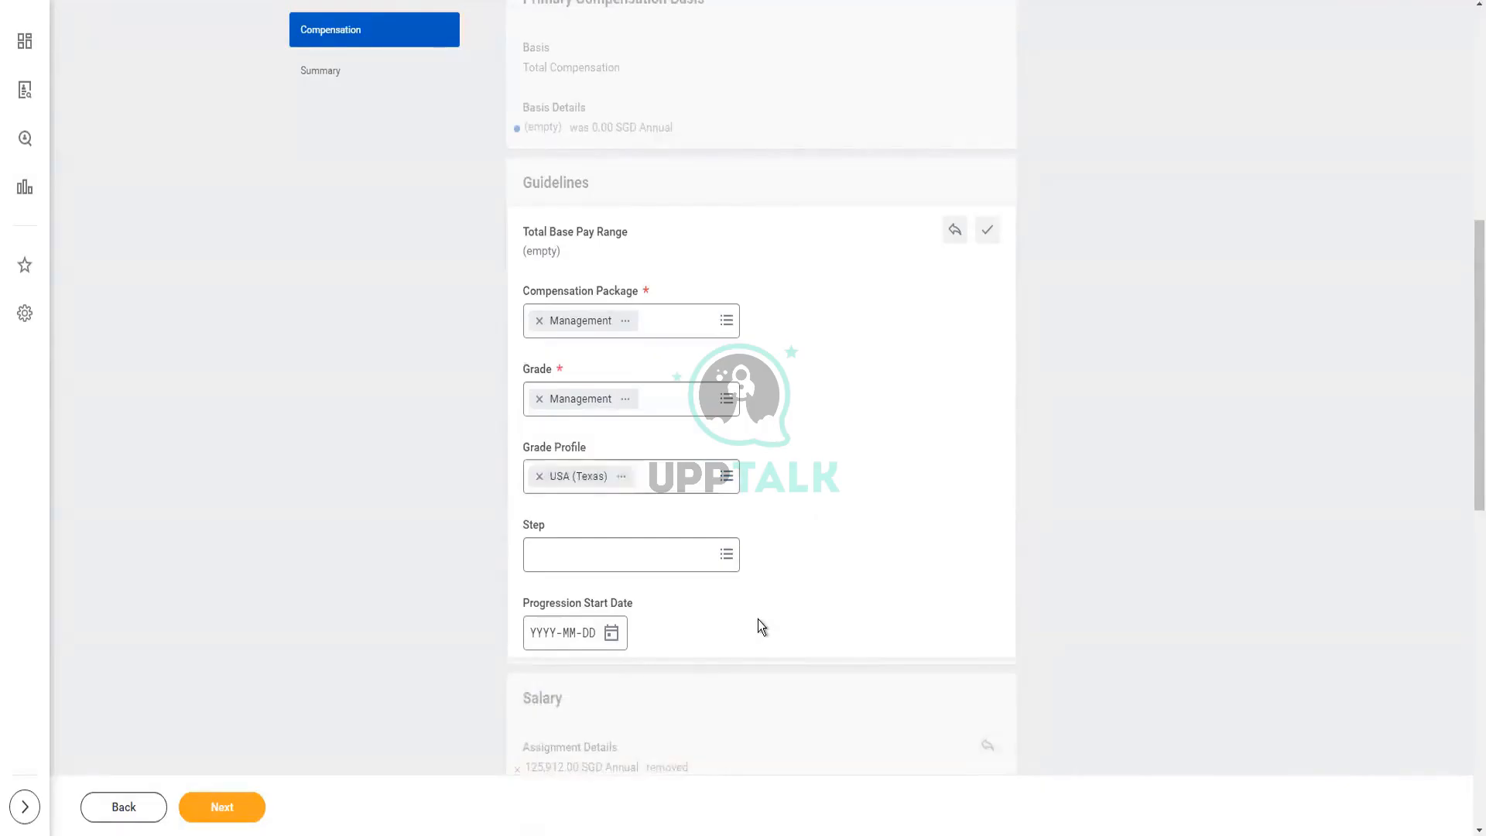
scroll(759, 620, down, 2)
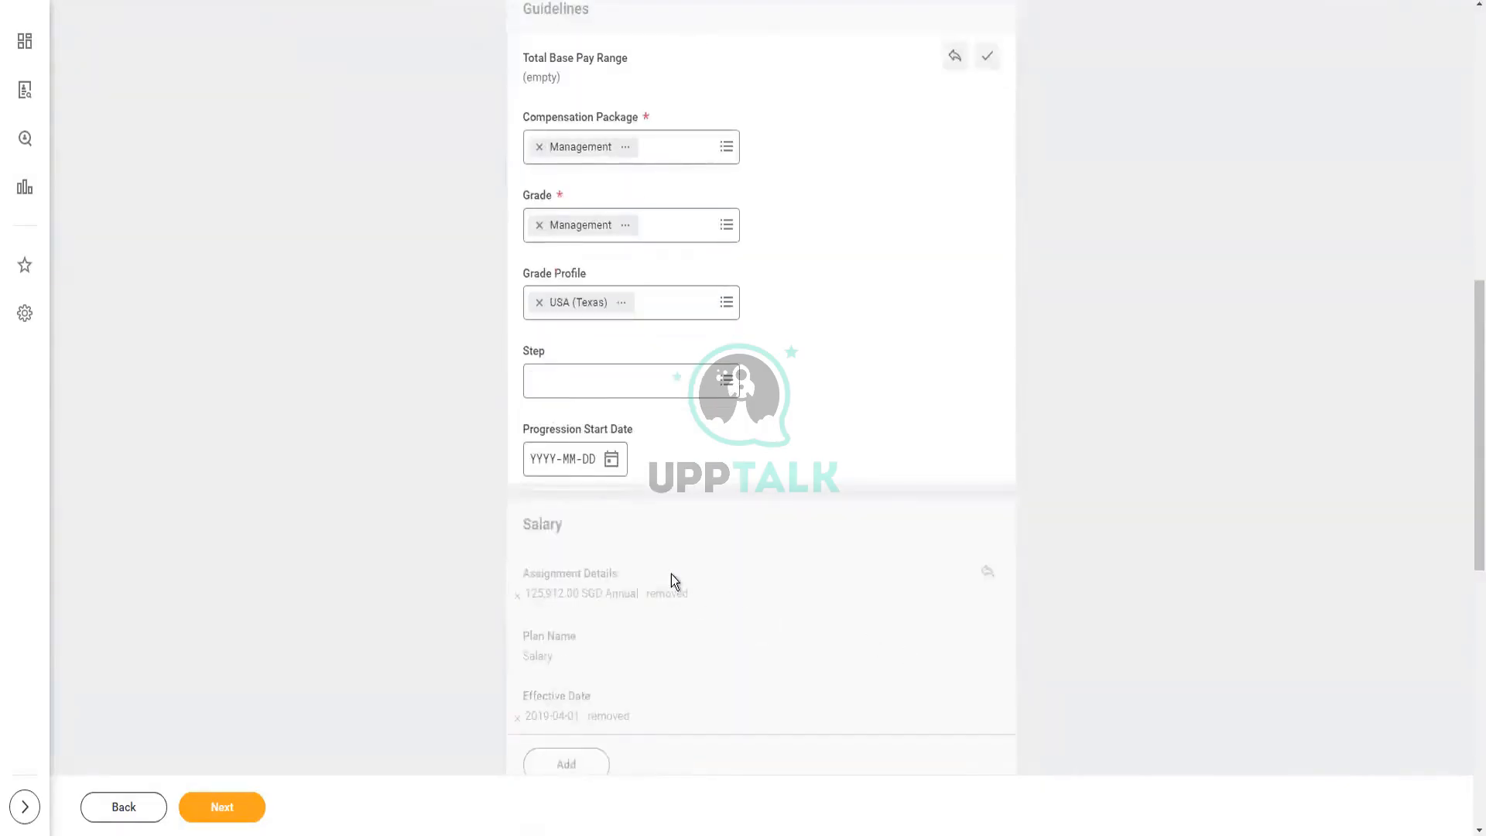
- Add a salary assignment and choose the compensation plan "salary plan" by compensation rule
scroll(684, 596, down, 4)
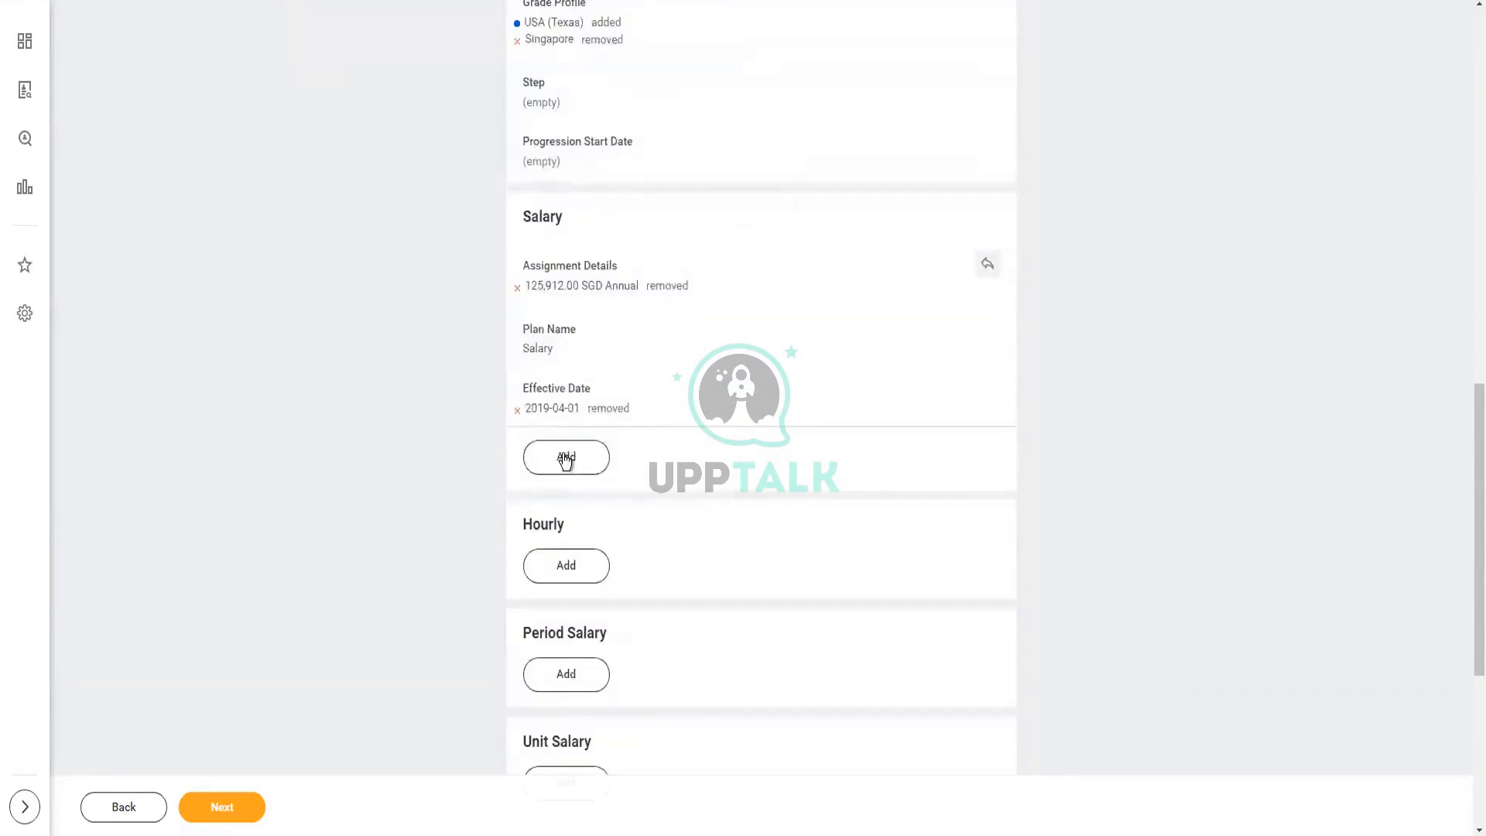
click(565, 460)
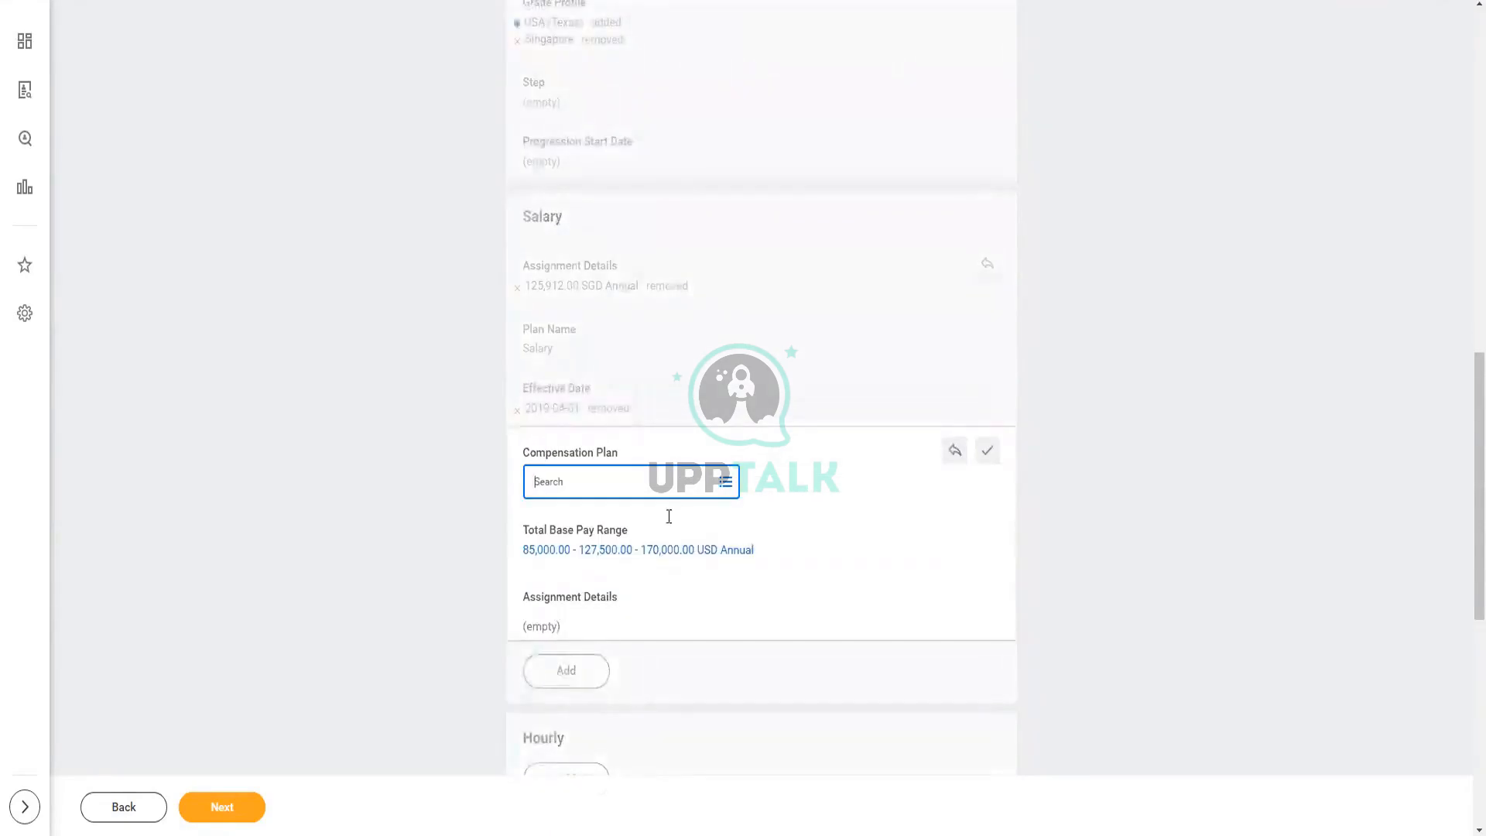
click(597, 477)
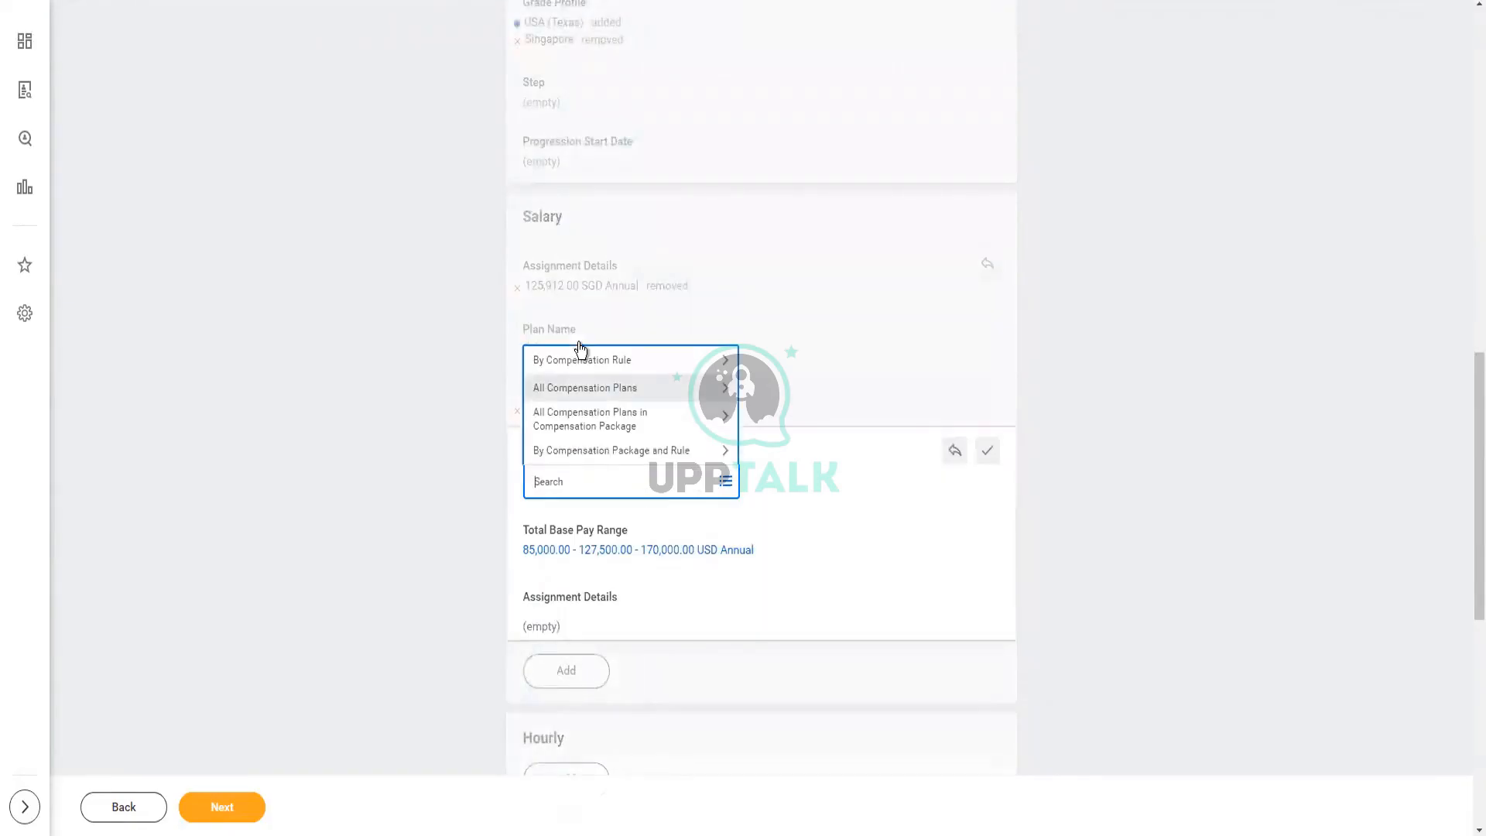
click(634, 387)
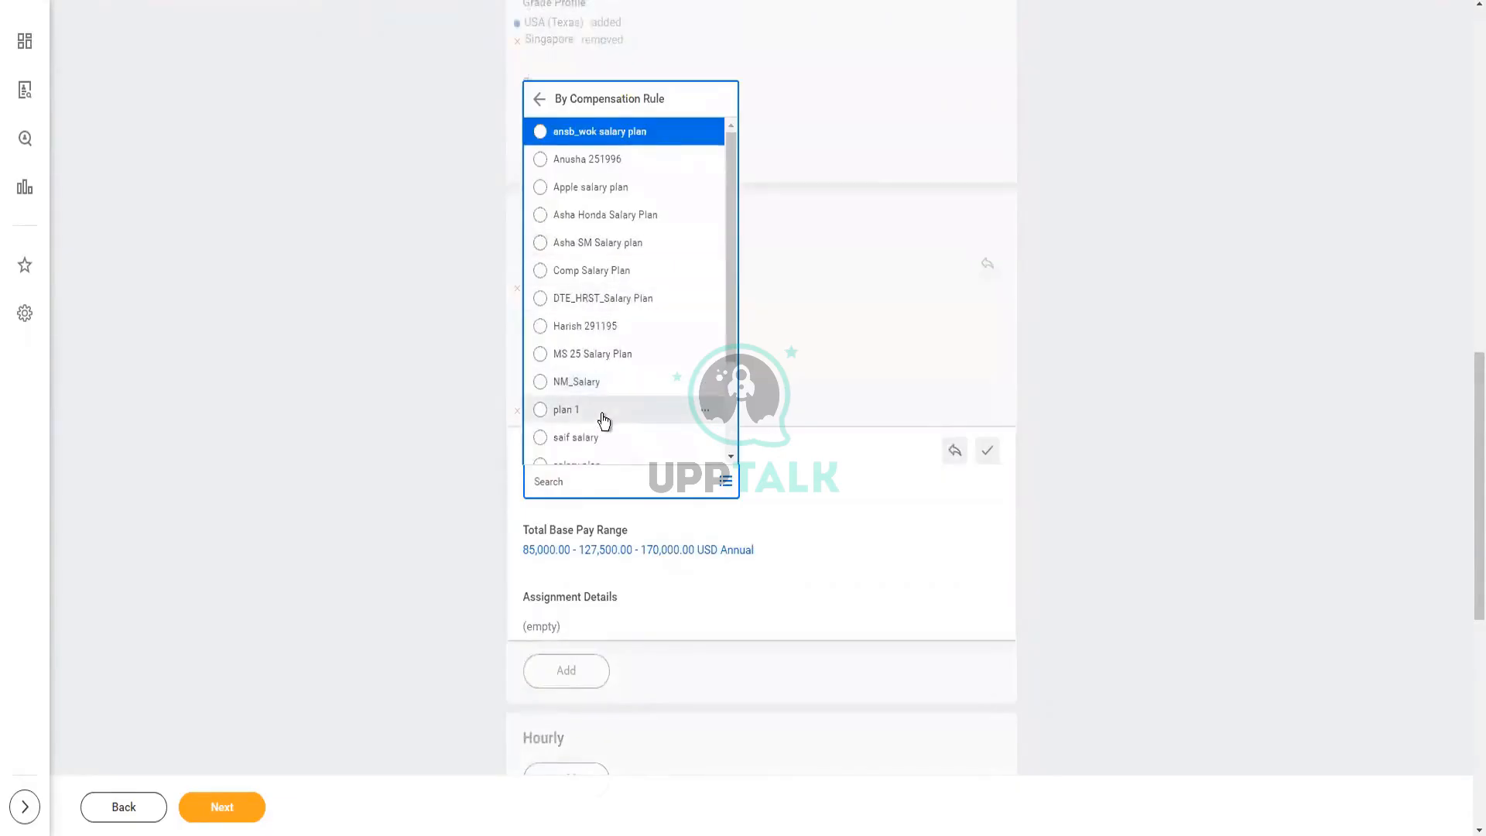
scroll(604, 420, down, 3)
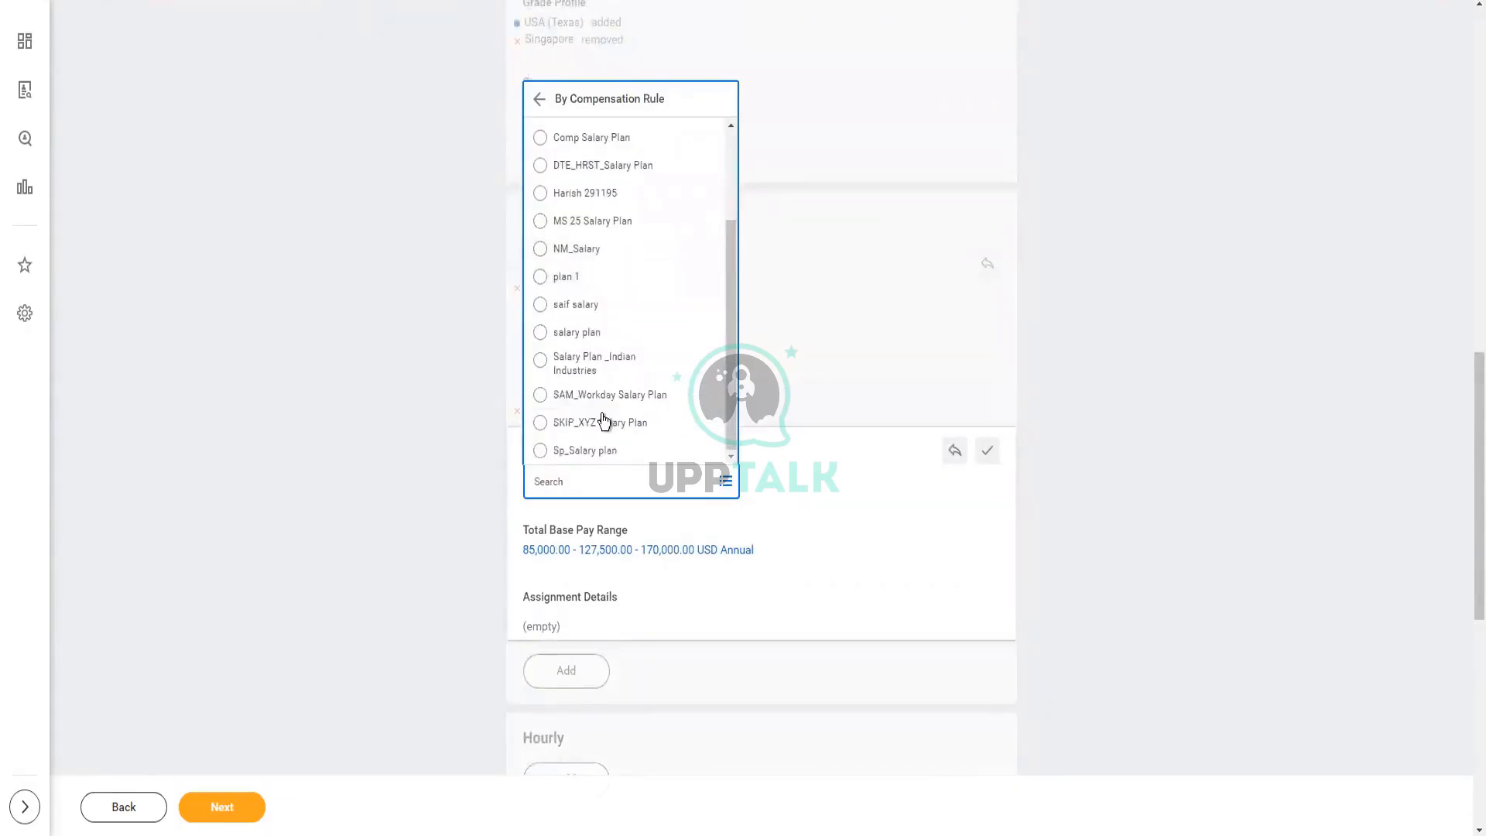
click(588, 334)
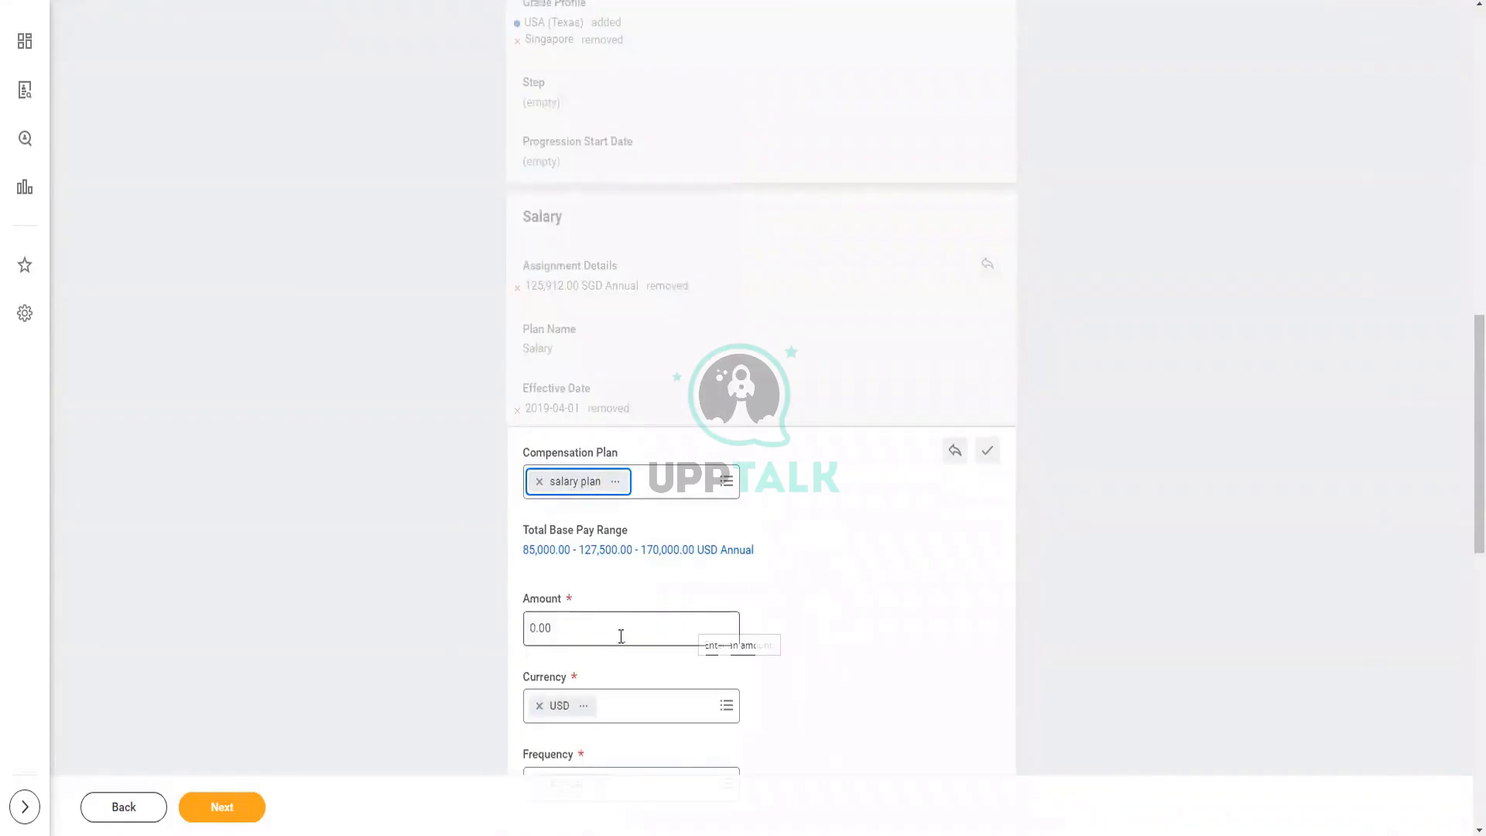
- Set the amount of the new salary assignment to 165,000.00, keeping USD and Annual
click(621, 636)
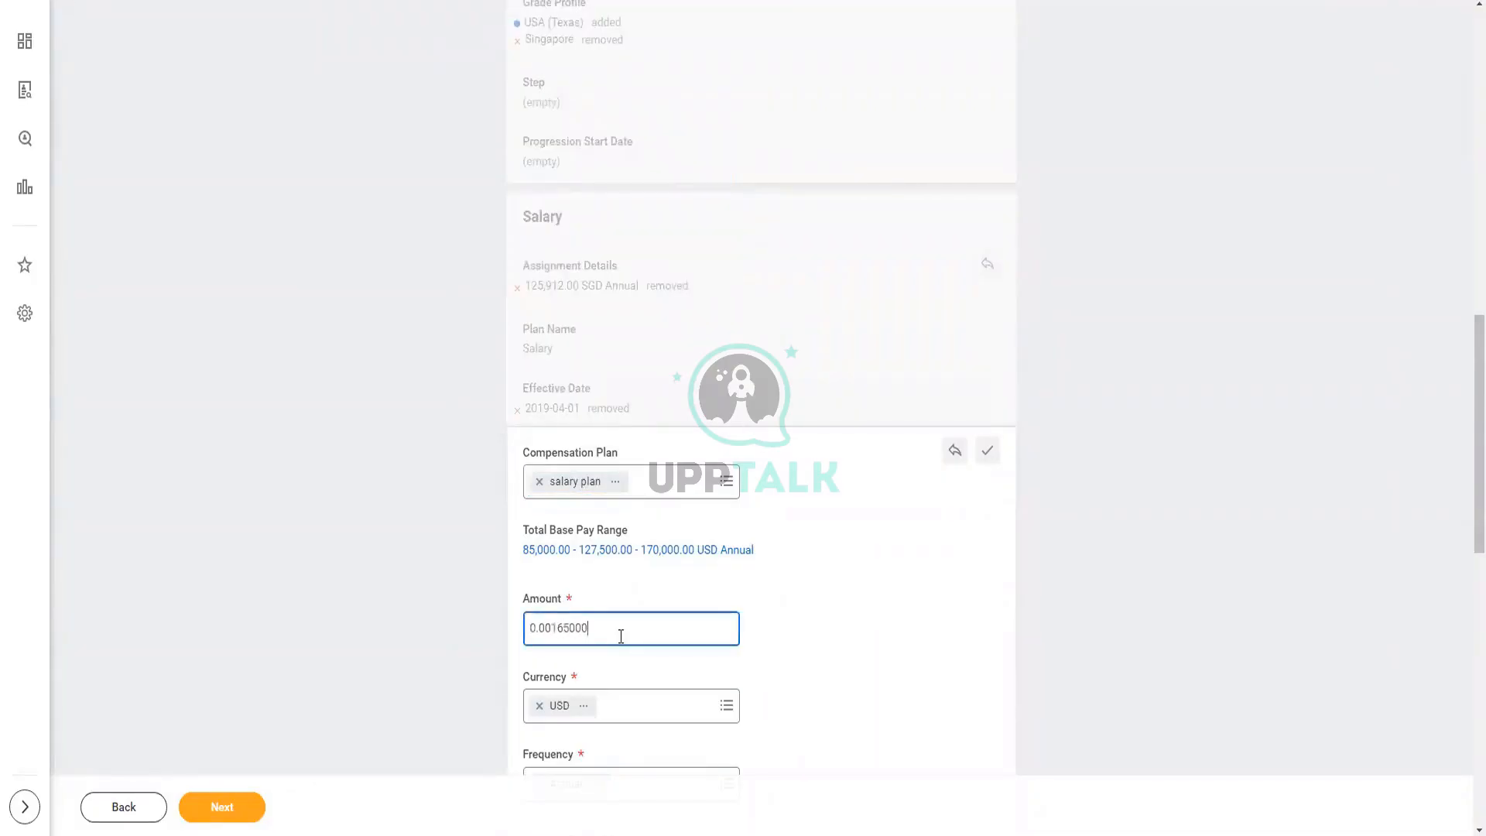
key(ctrl+a)
text(1650)
scroll(866, 660, down, 3)
click(752, 676)
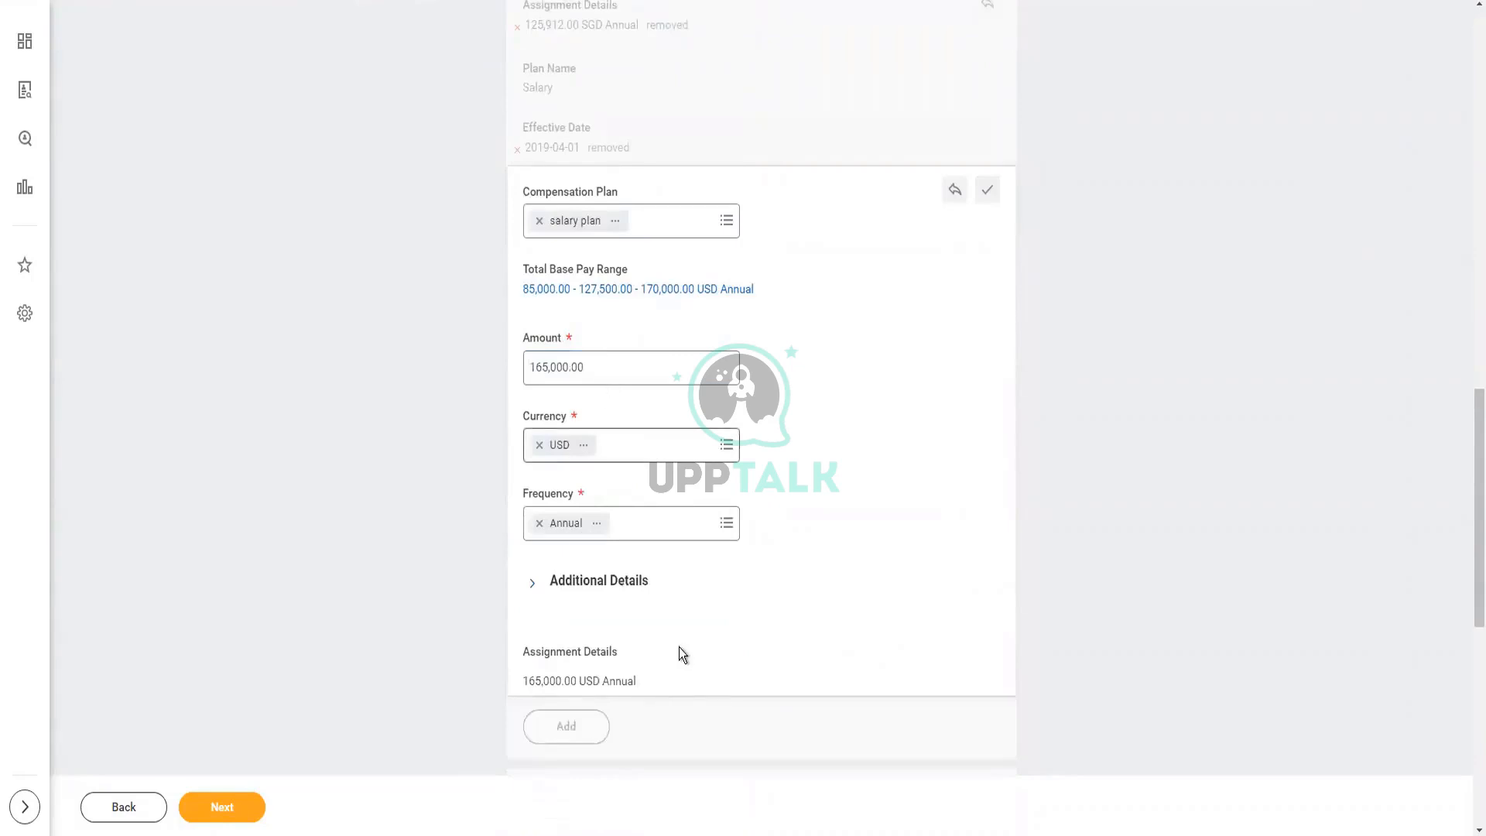
- Continue to the summary, review the job change sections and submit the promotion
scroll(680, 647, down, 8)
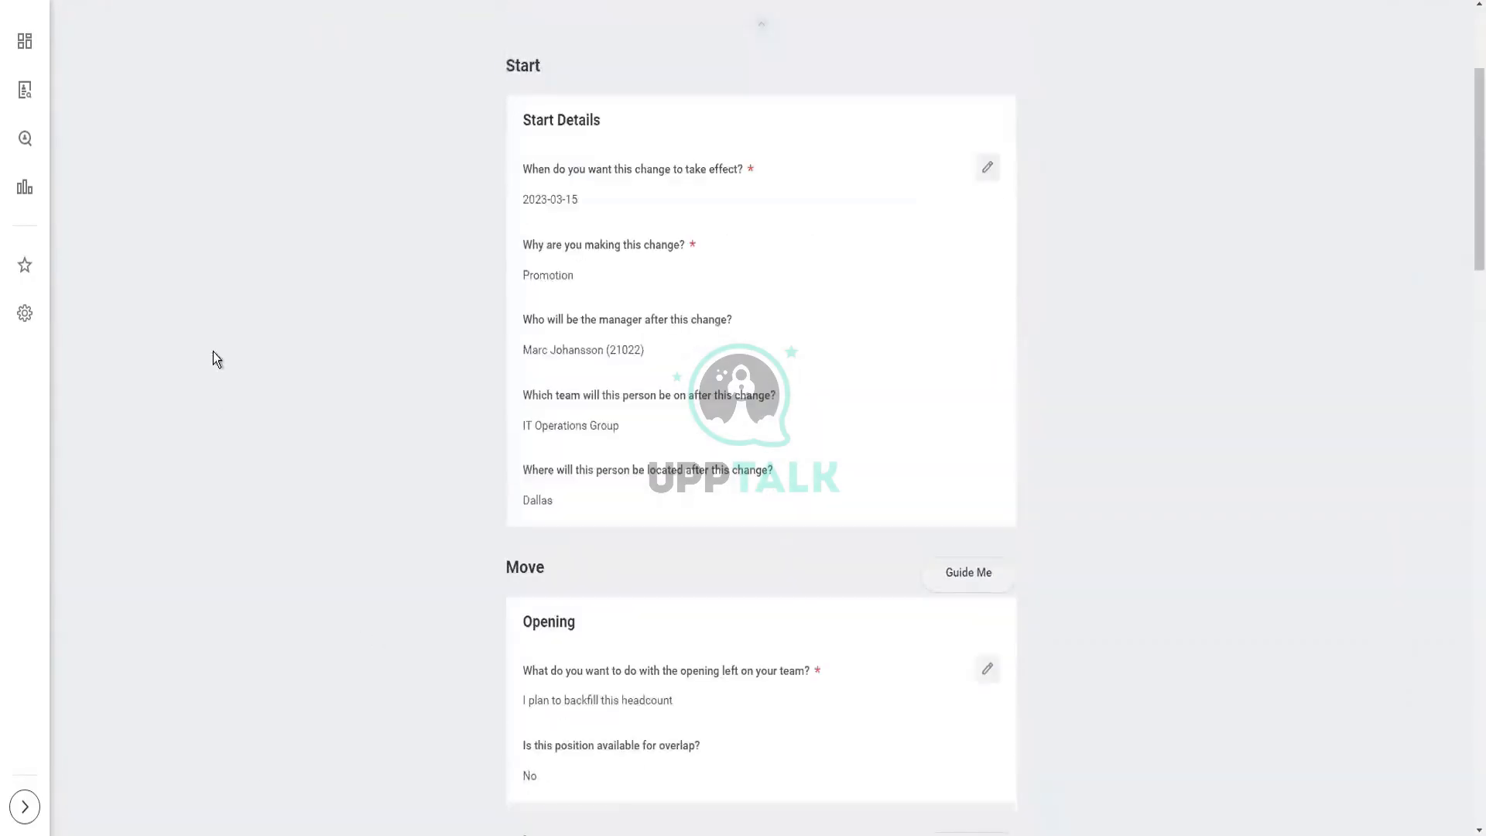
scroll(379, 438, down, 5)
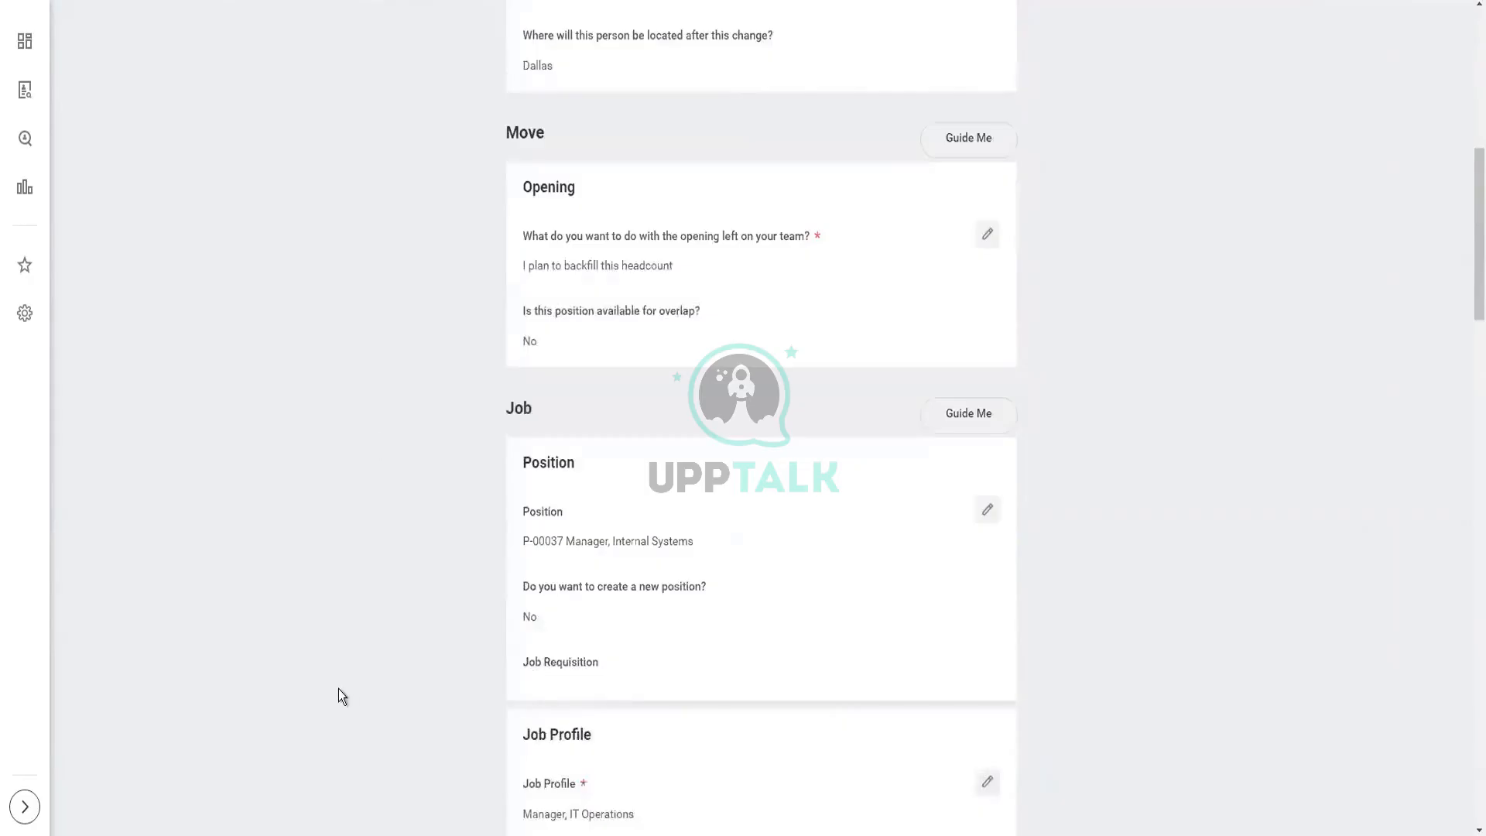
scroll(337, 695, down, 10)
scroll(337, 674, down, 15)
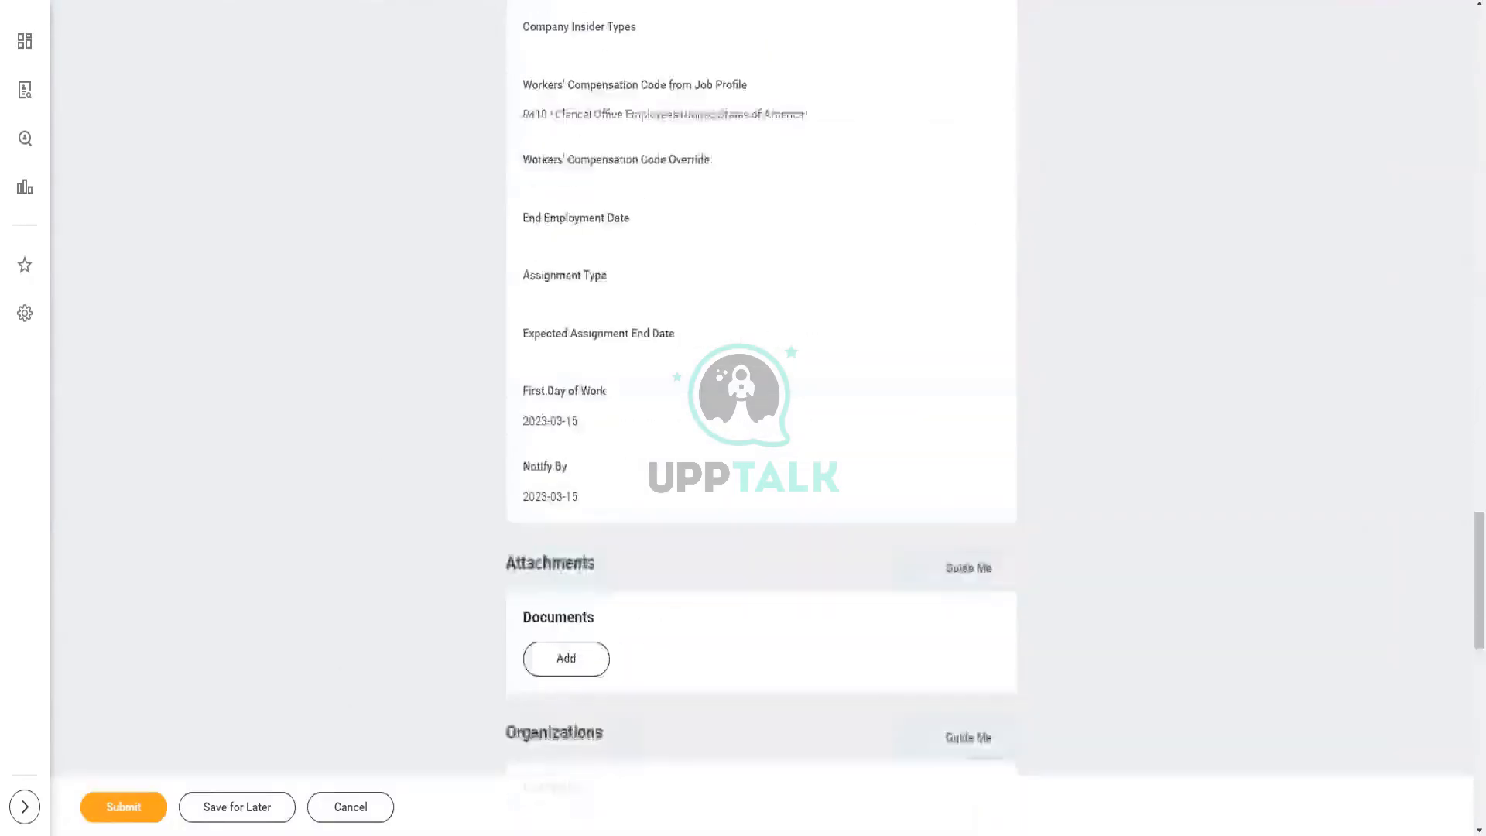
scroll(337, 670, down, 10)
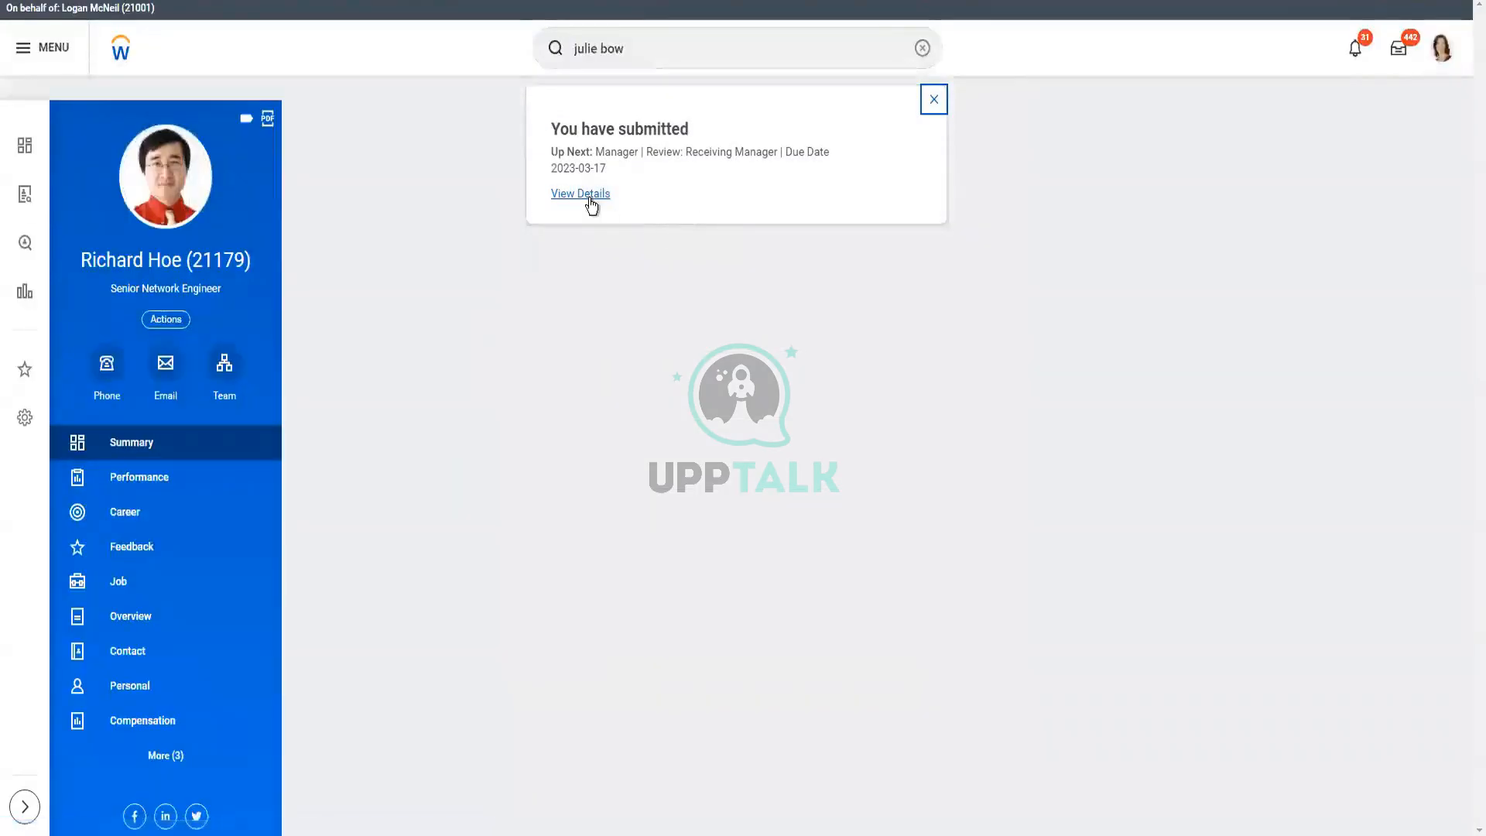
- Open the submitted promotion's process history and start Reassign Tasks for the first proposed manager awaiting the Receiving Manager review
click(593, 205)
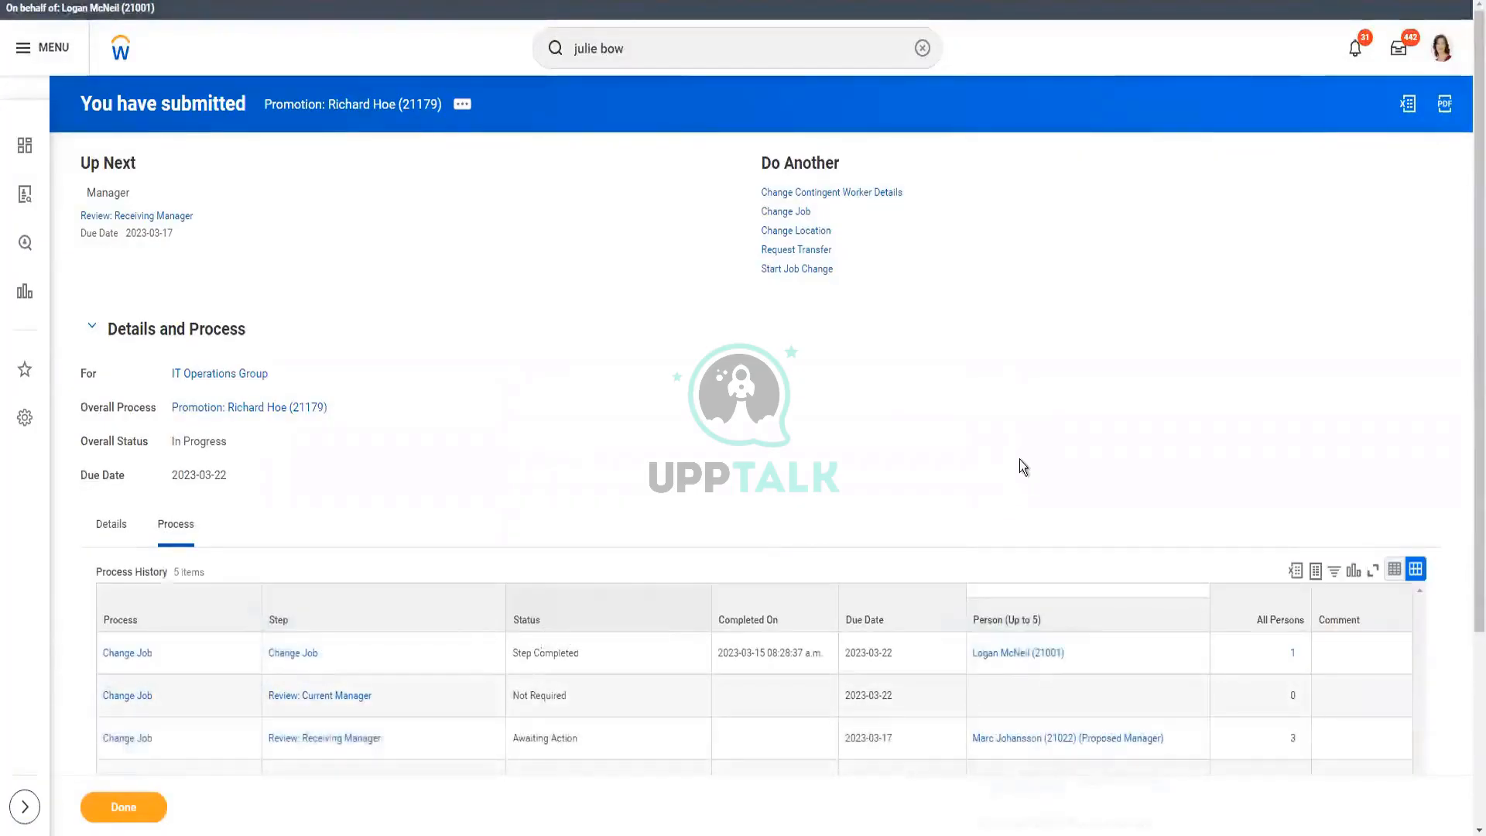
scroll(1019, 468, down, 3)
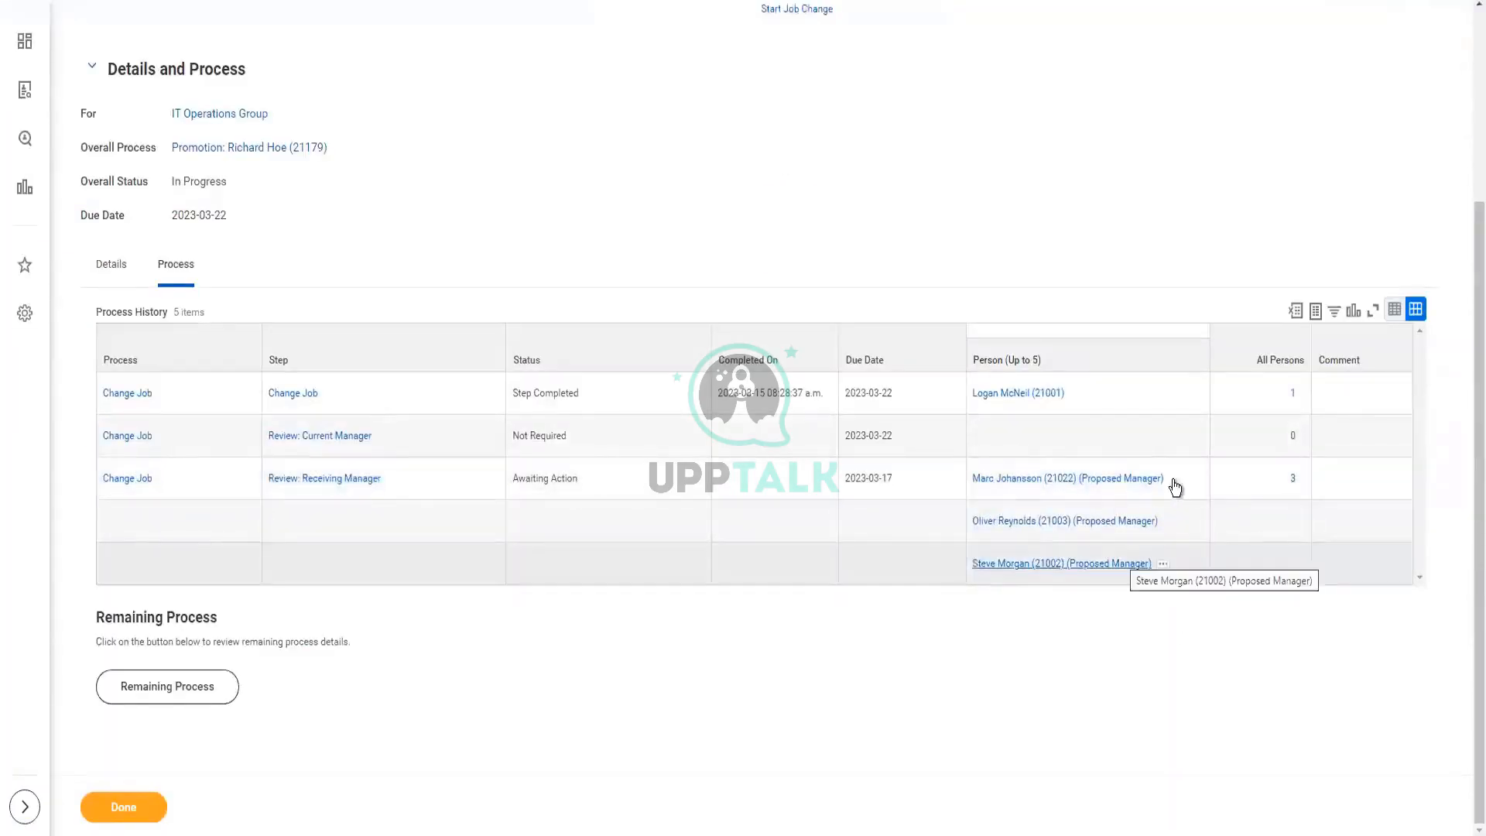
click(1221, 491)
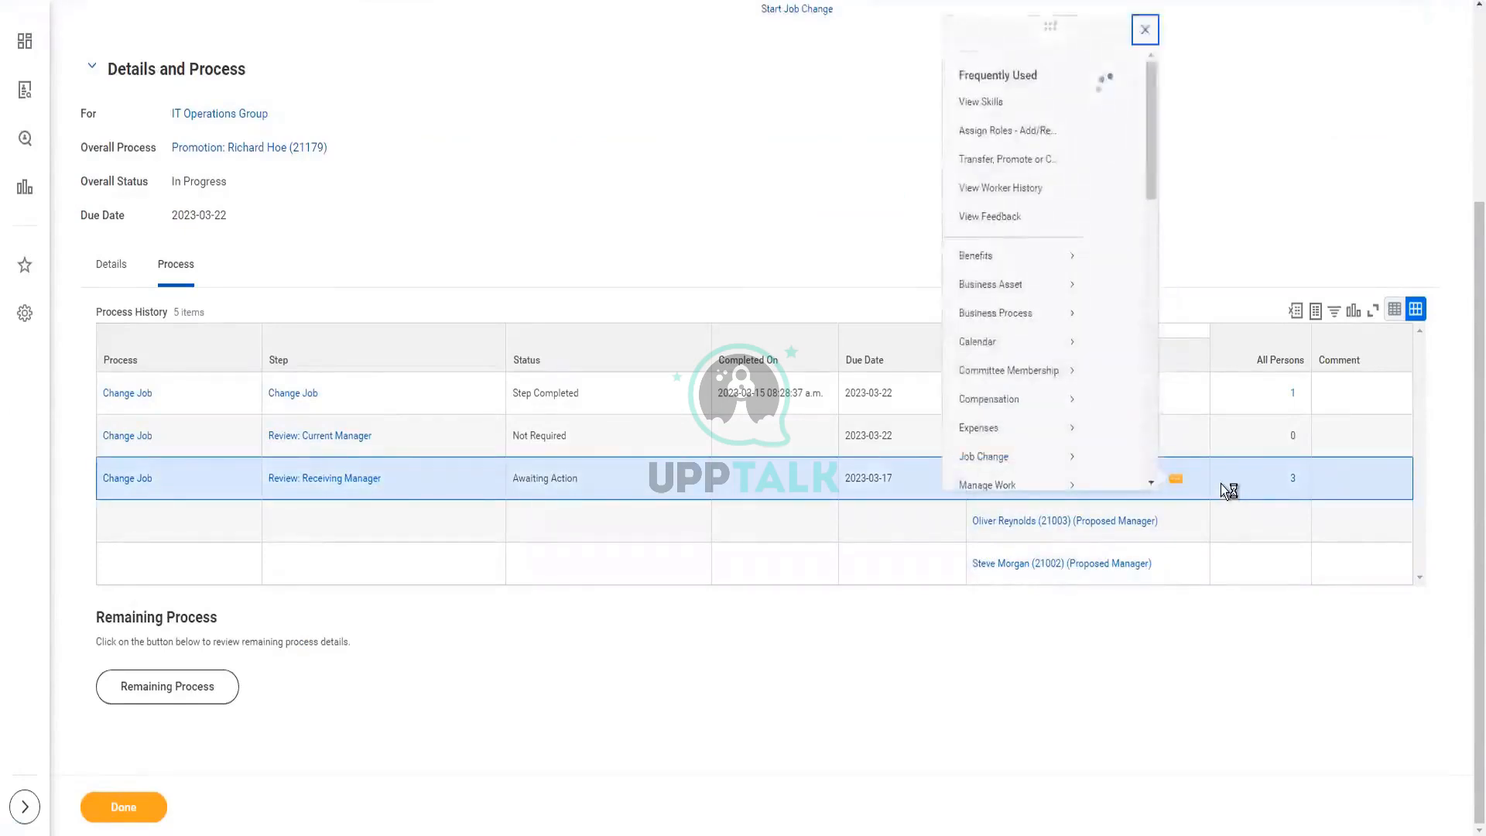
scroll(587, 328, down, 10)
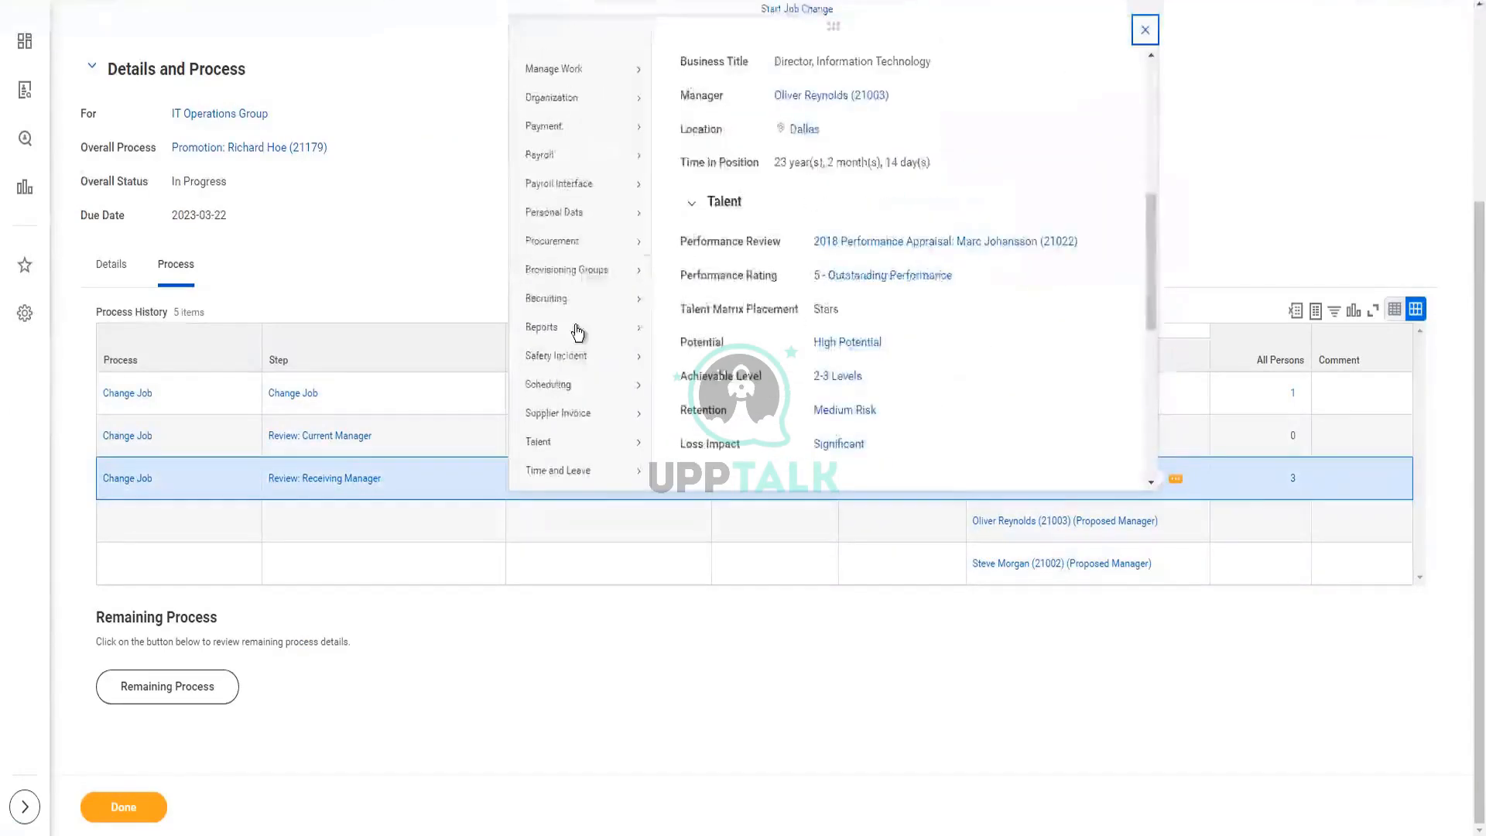
scroll(571, 387, down, 1)
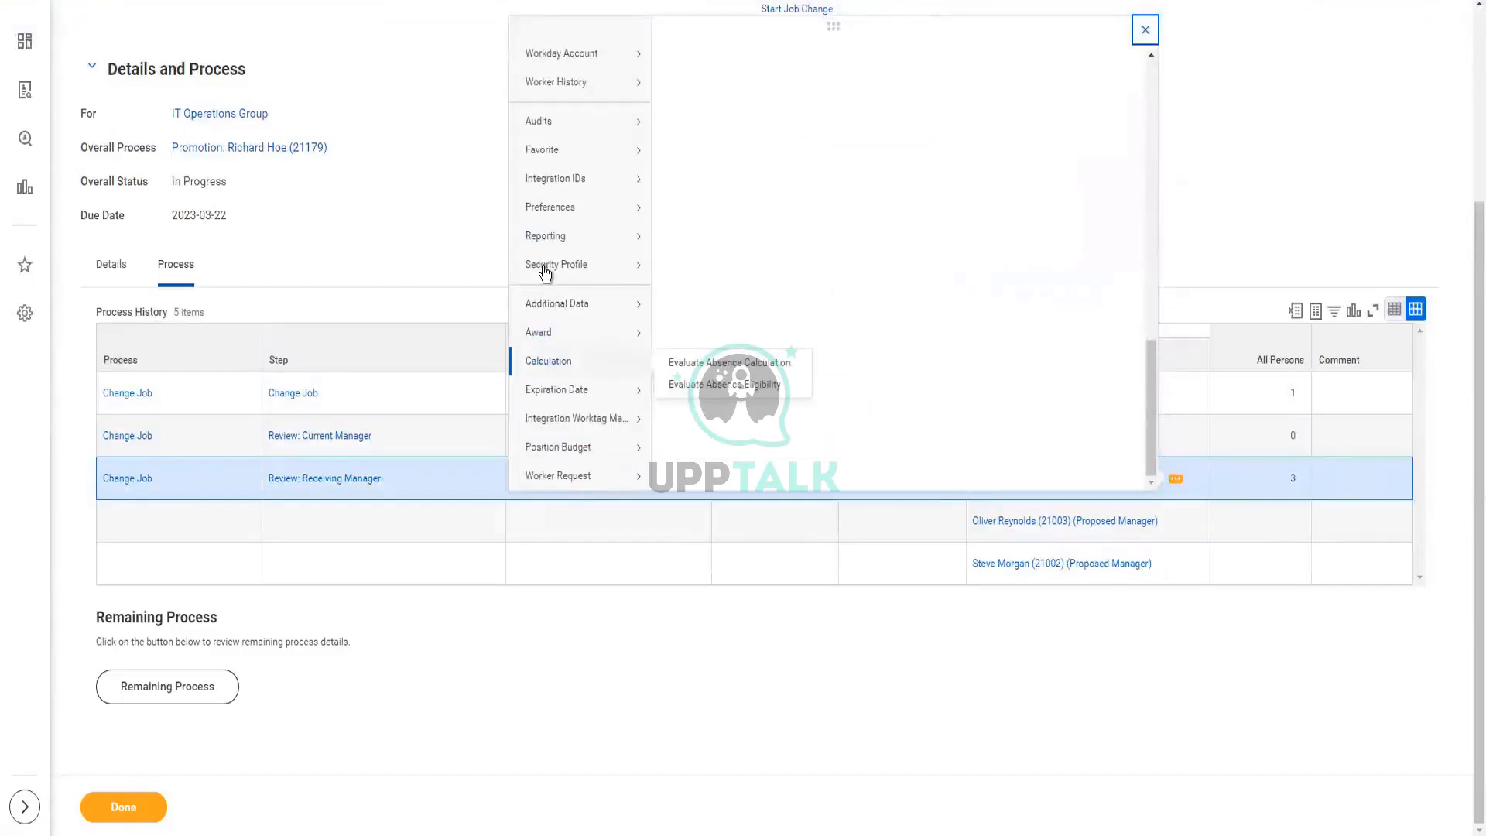
mouse_move(544, 270)
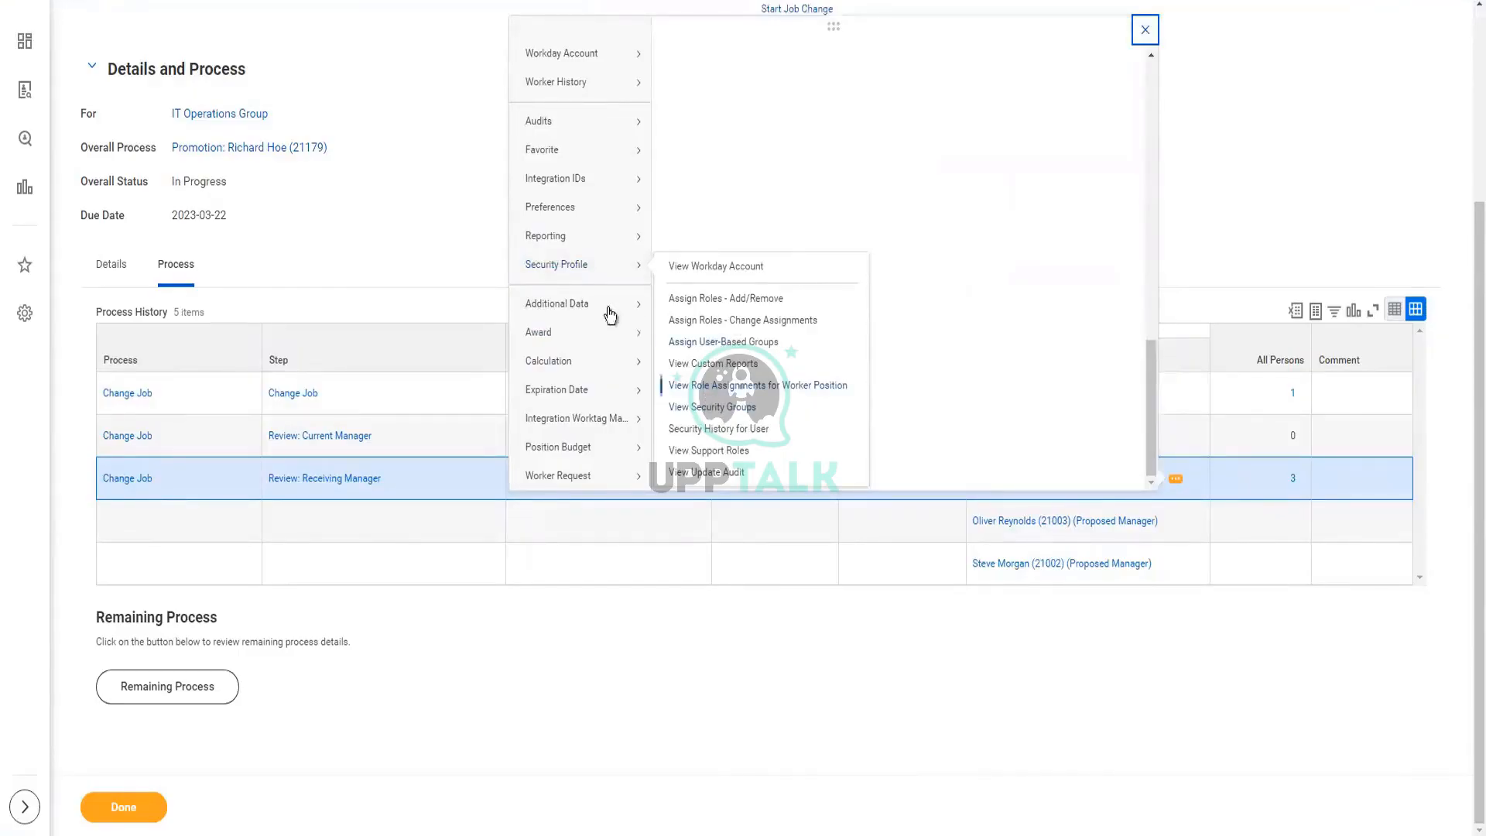
scroll(330, 192, up, 10)
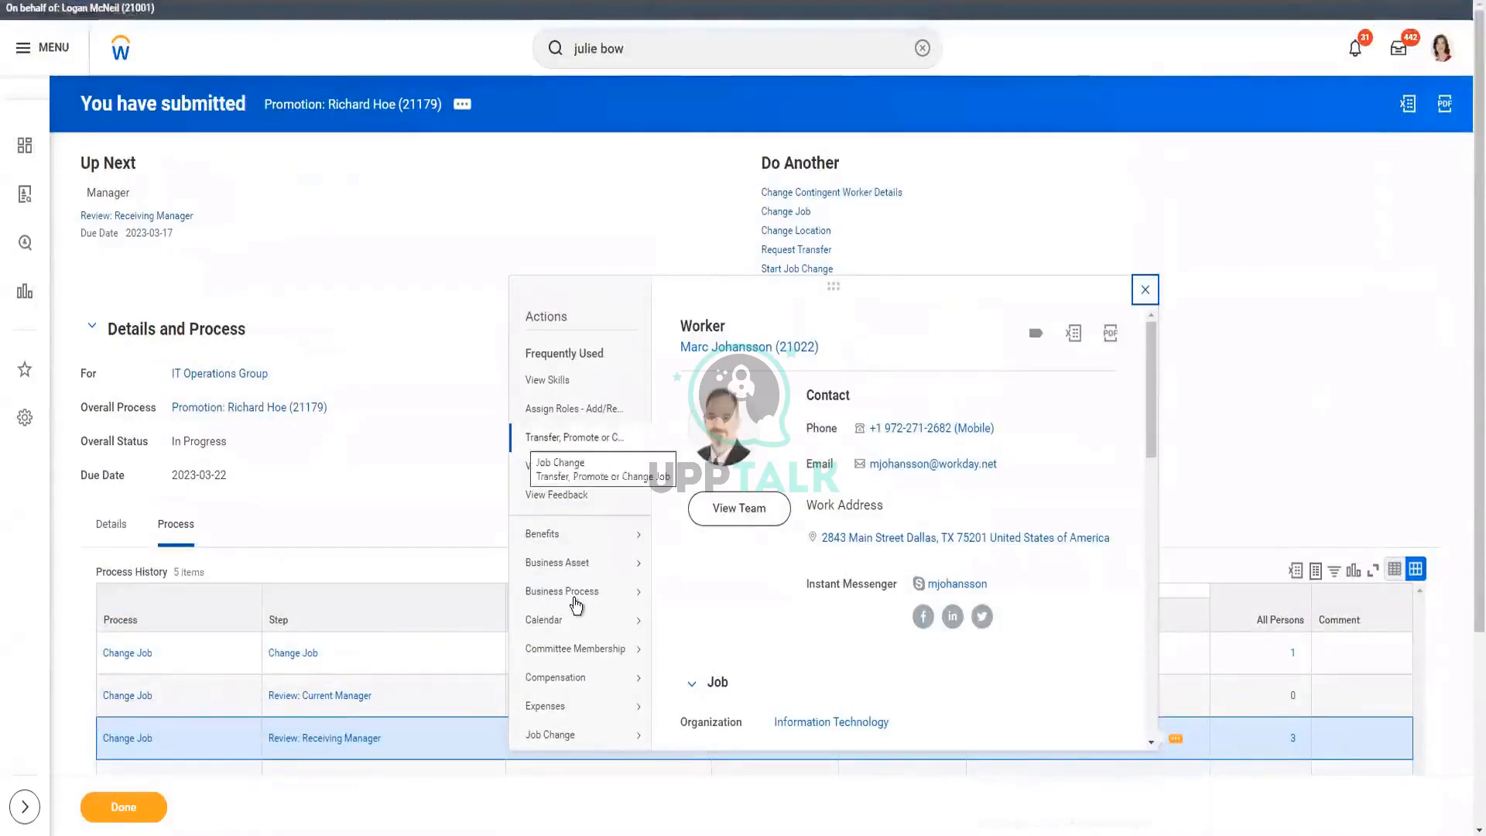
mouse_move(575, 600)
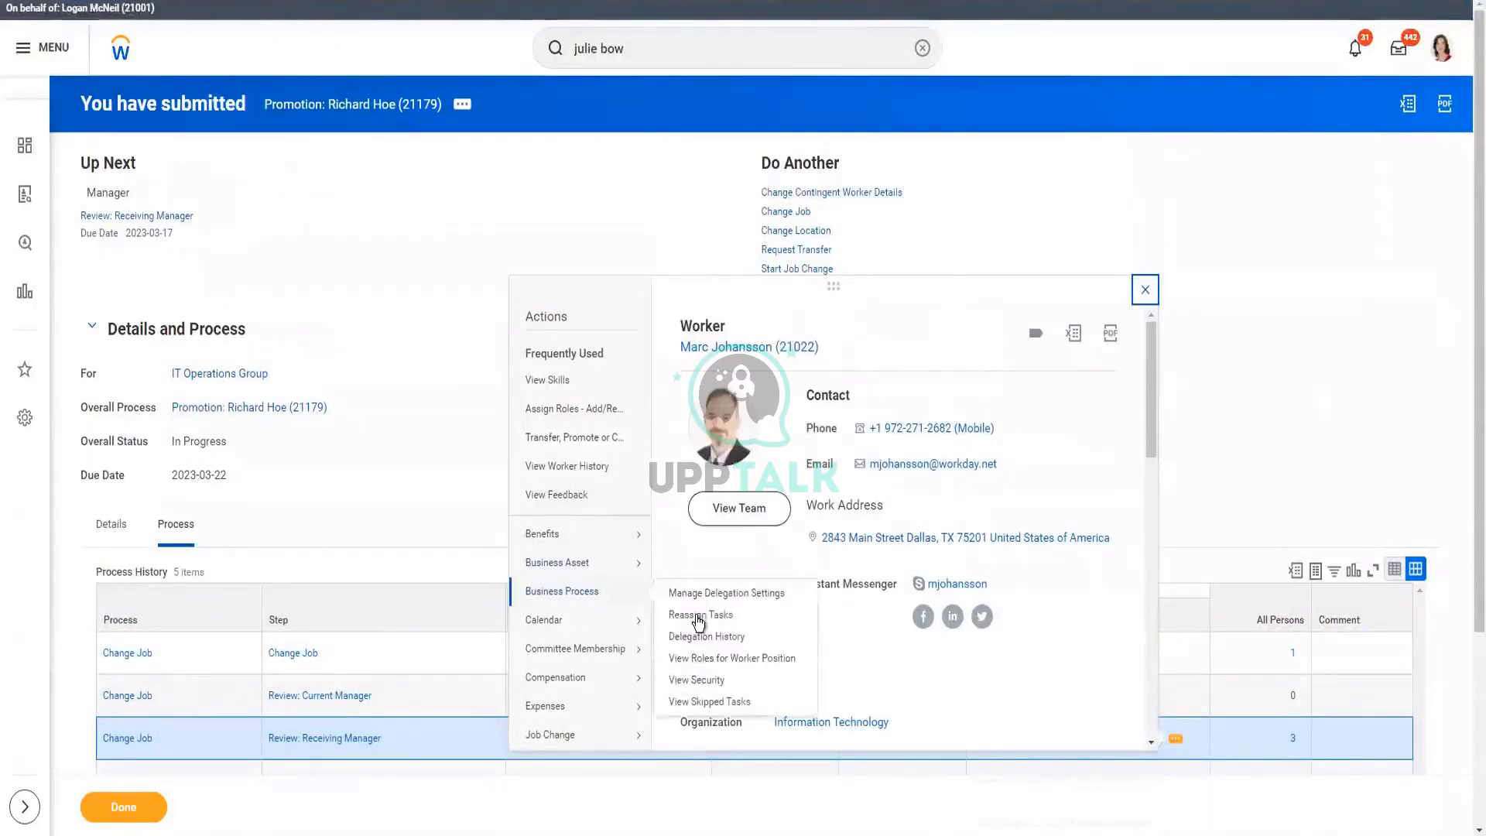
click(699, 615)
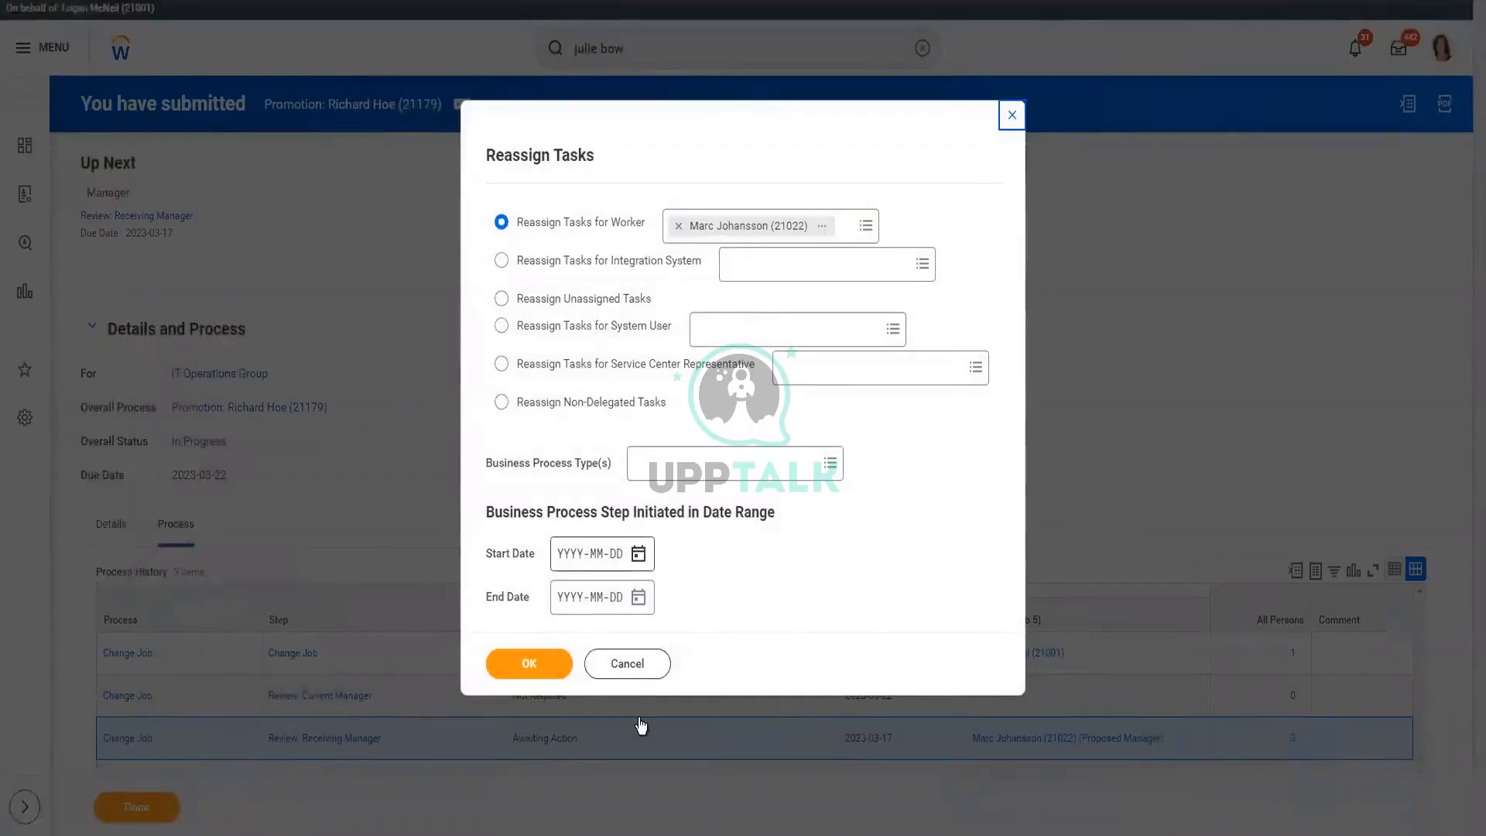
- Set the step initiated start date to 2023-03-14 and continue to the manager's list of tasks to reassign
click(637, 554)
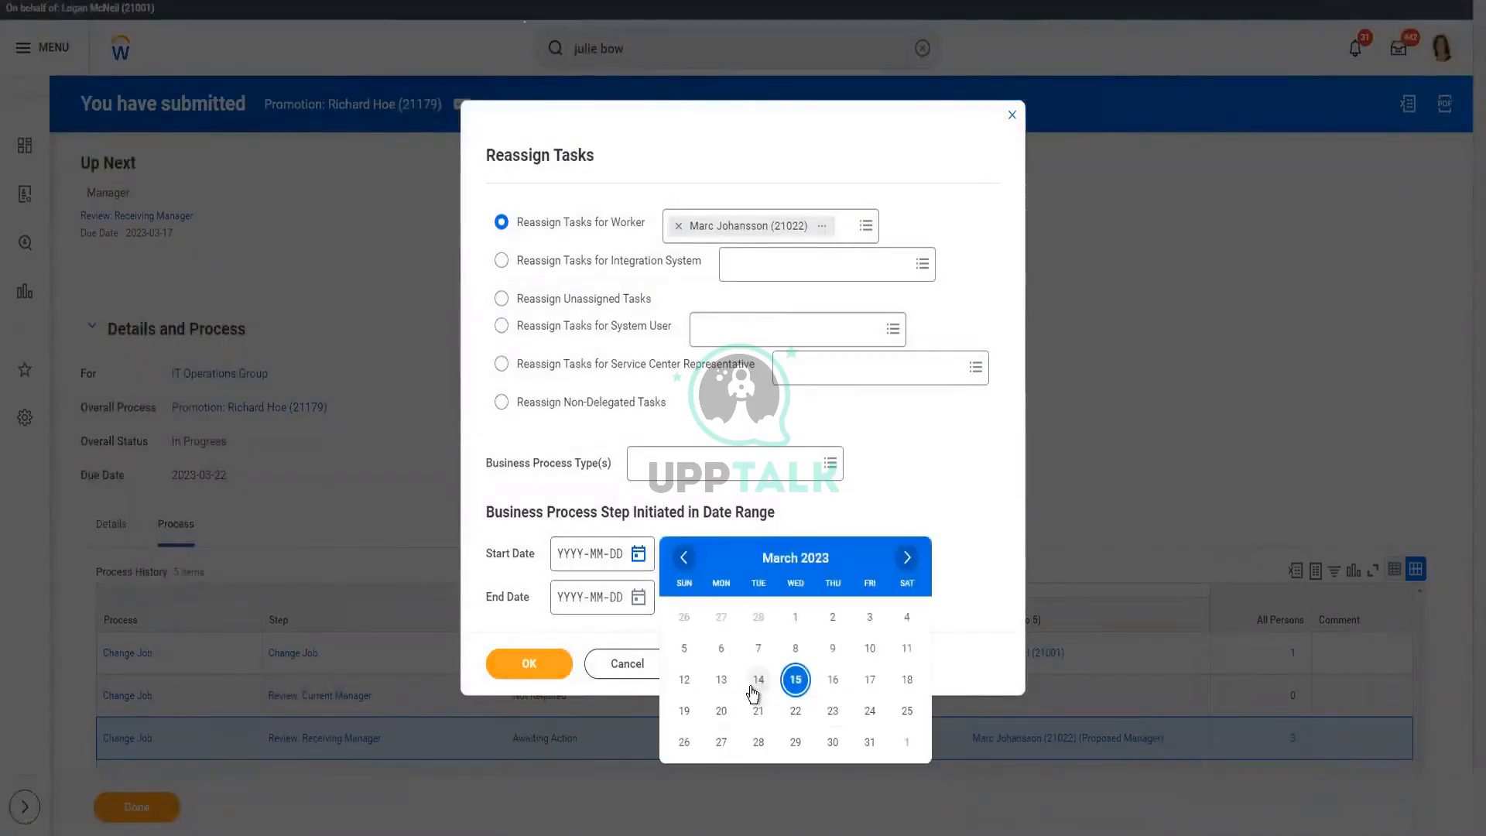
click(758, 679)
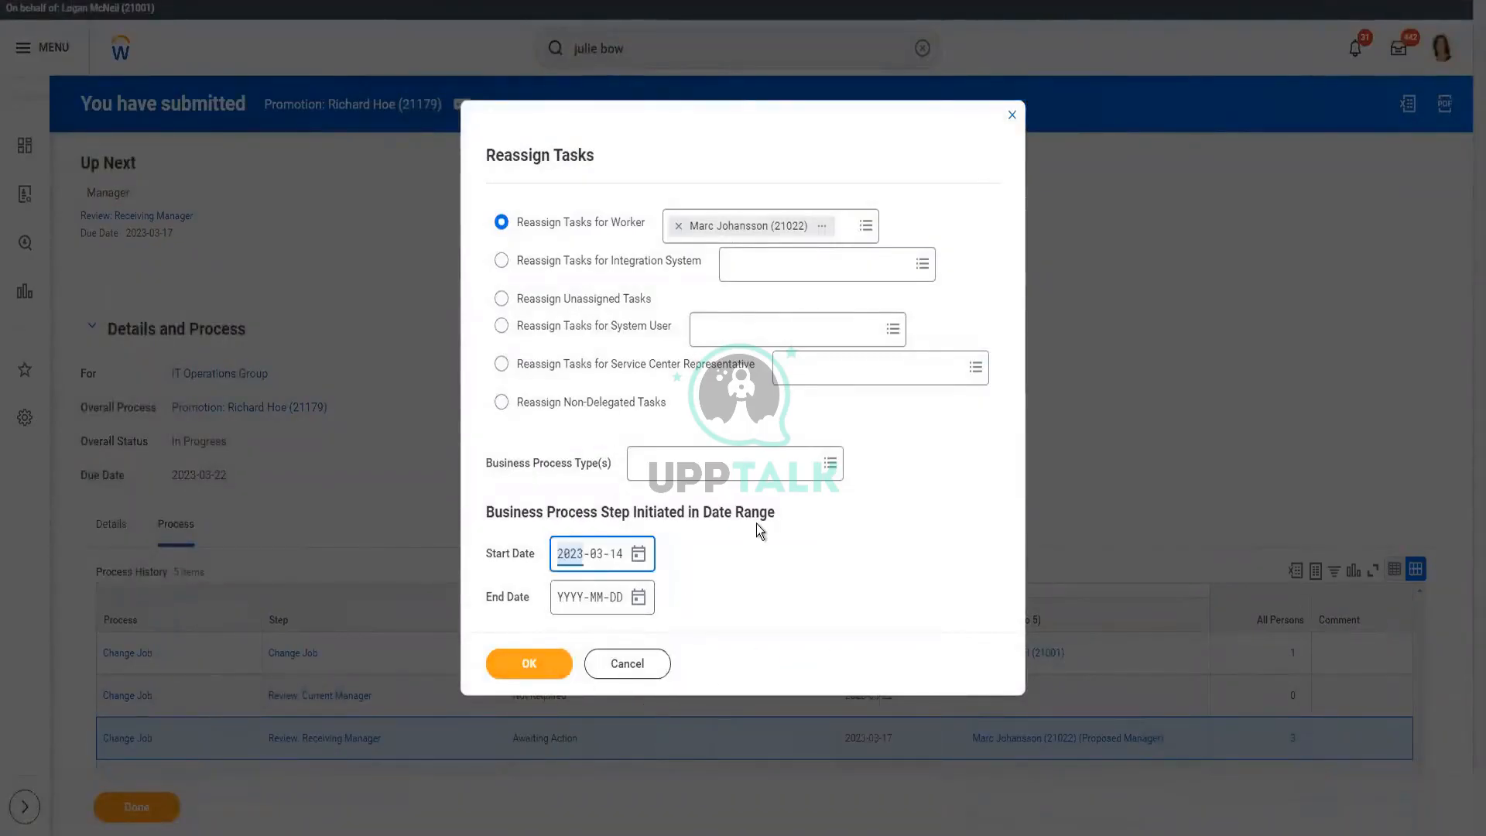
click(755, 524)
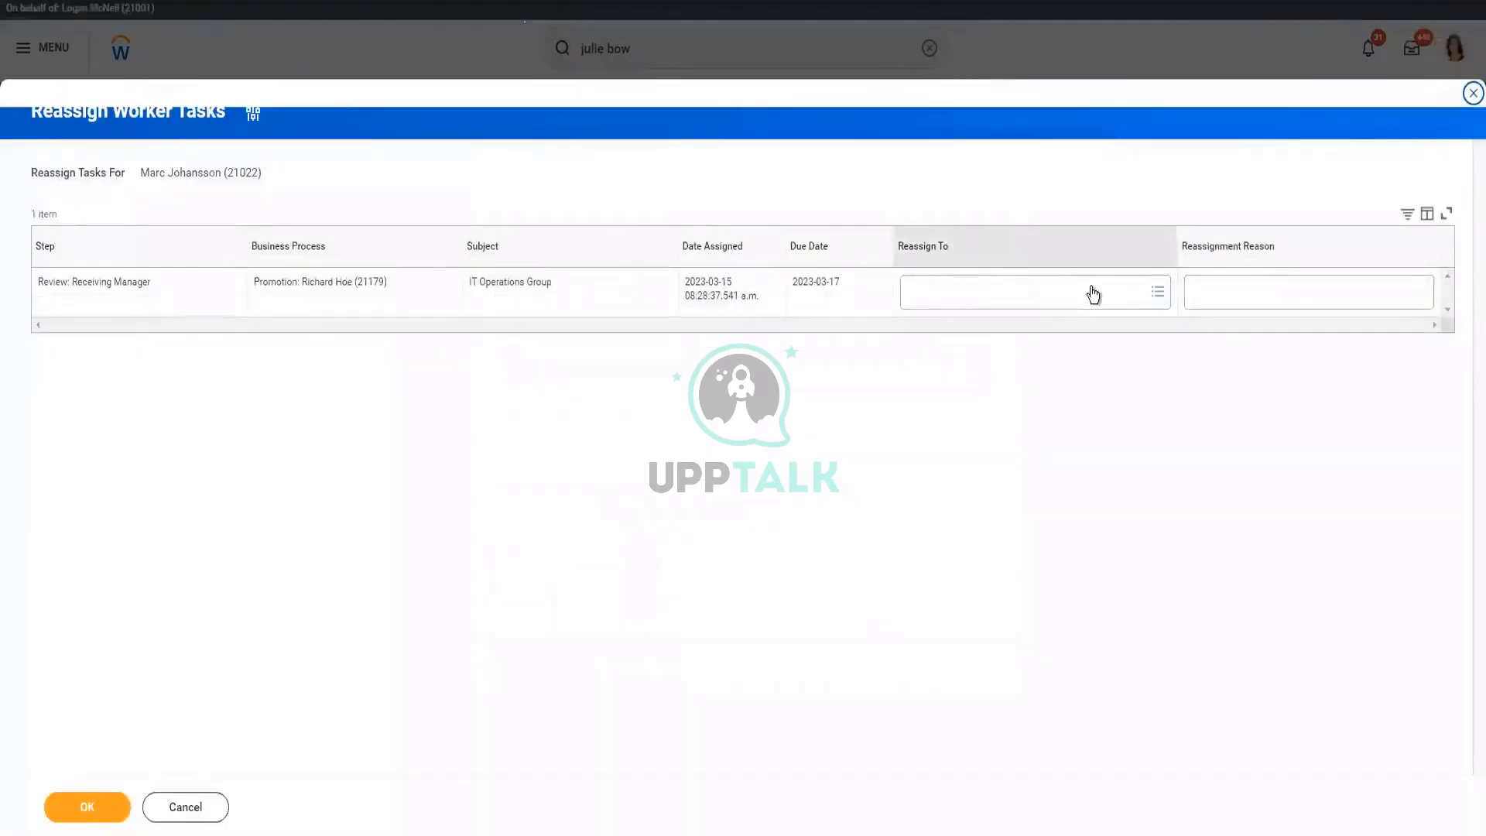
- Reassign the Receiving Manager review to the proxied worker, giving the original manager's name and ID as the reason, and complete the reassignment
click(1091, 287)
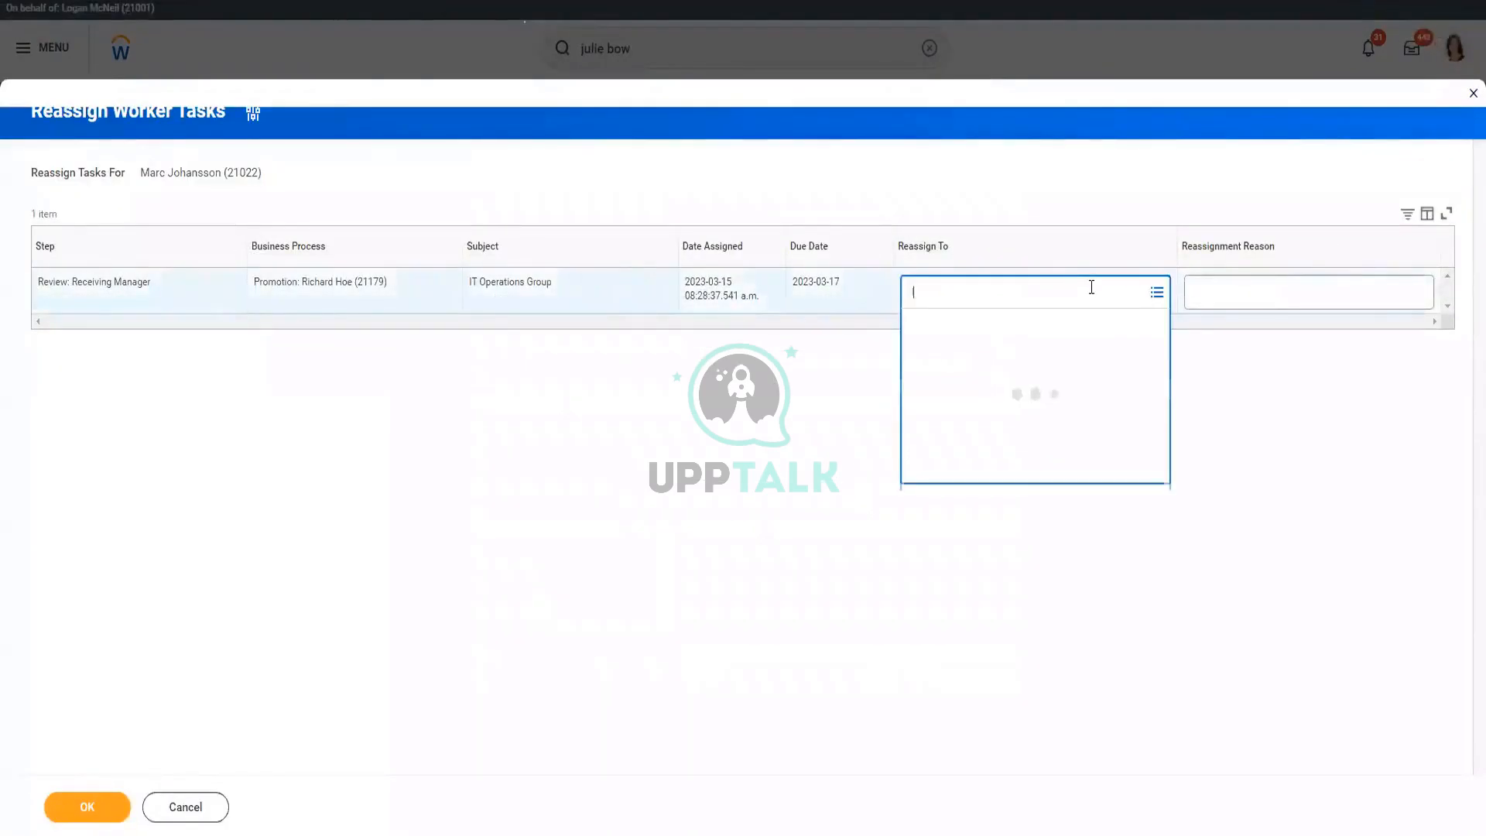
text(logan mc)
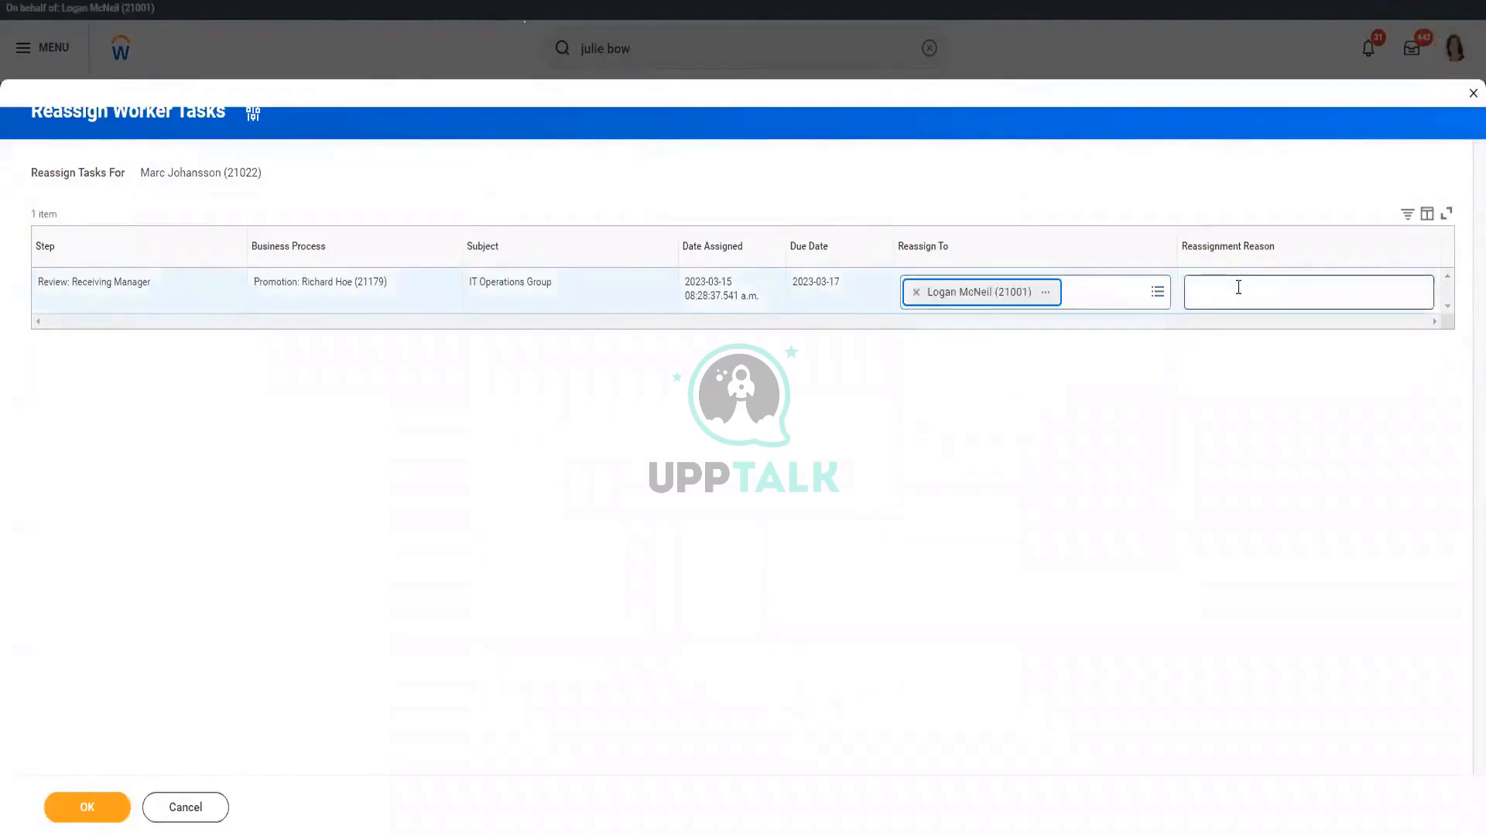
click(1239, 287)
text(Marc Johansson (21022))
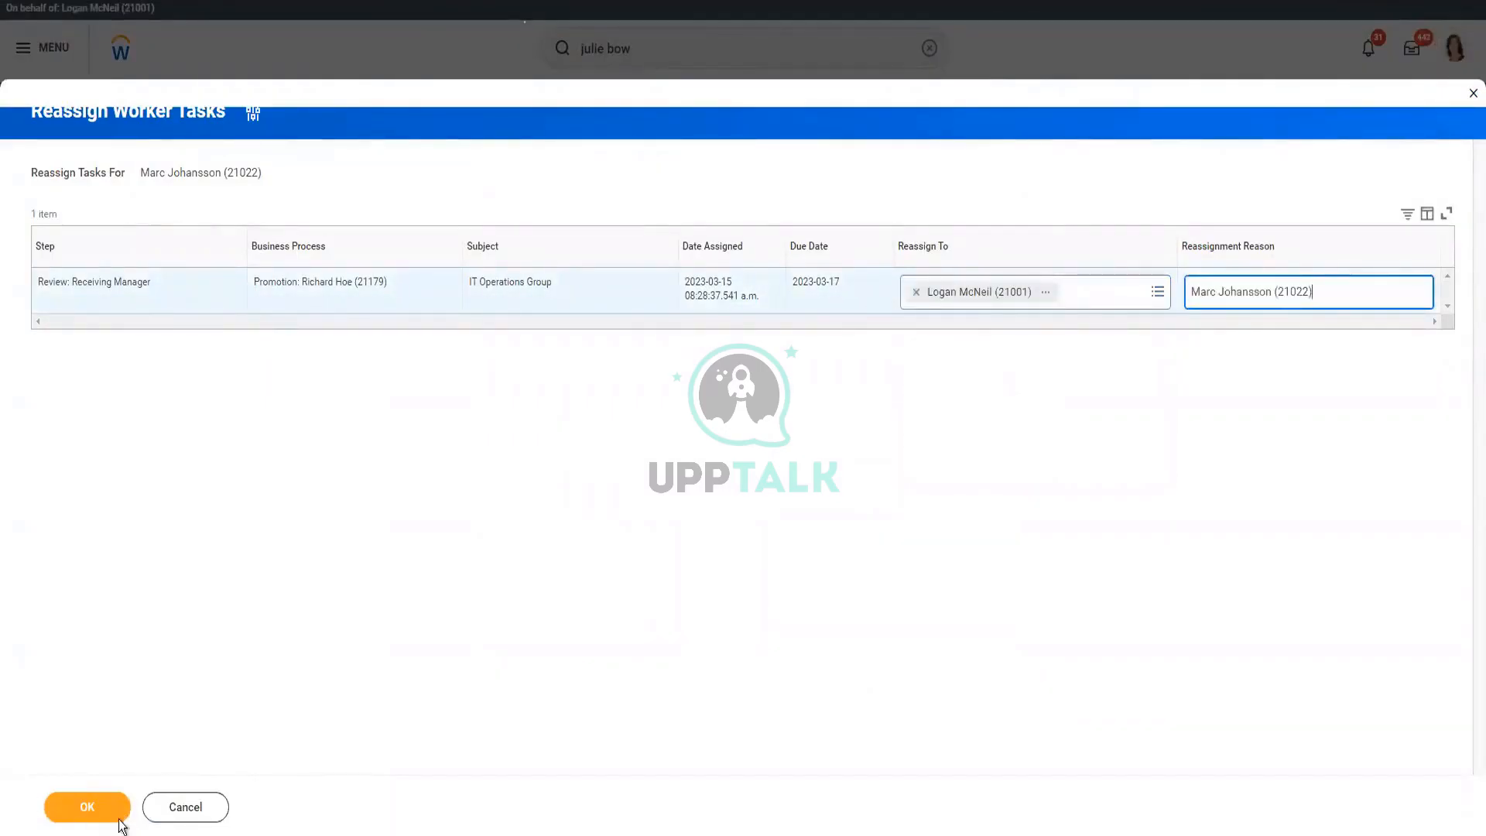
click(120, 821)
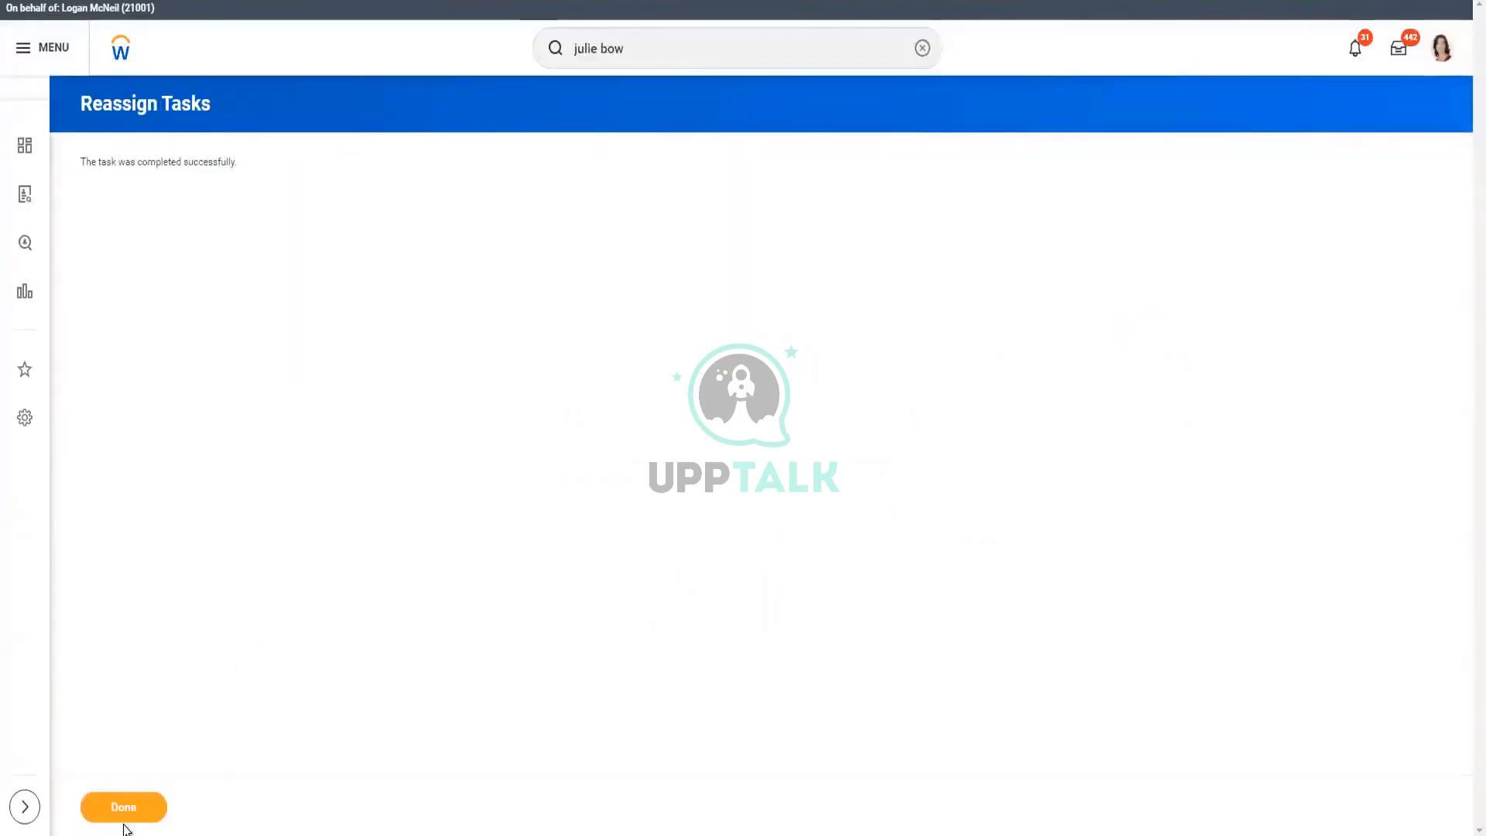
click(123, 822)
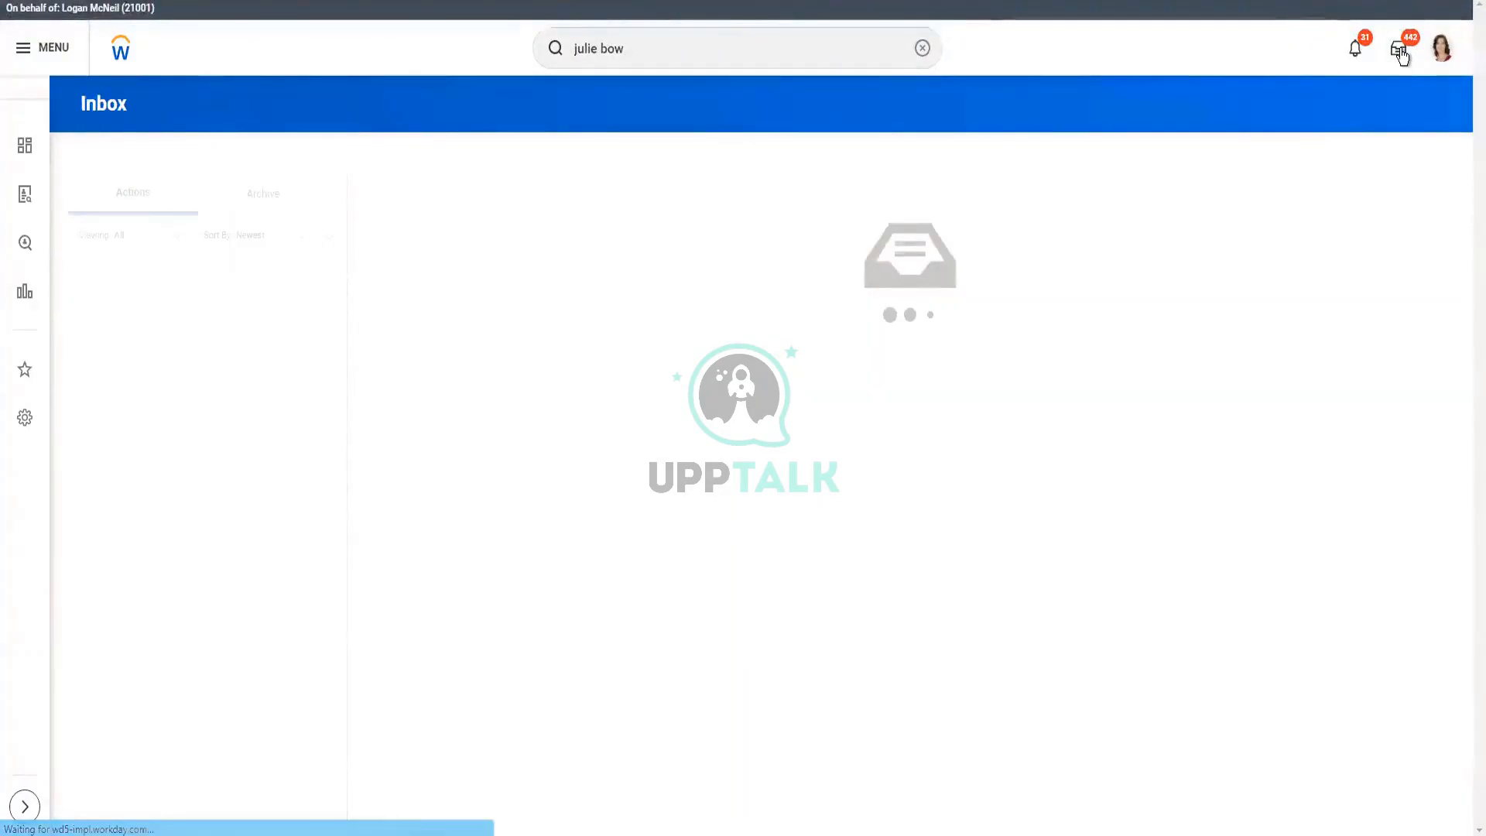
- Approve the promotion's Receiving Manager review from the inbox and open the approved event's details
click(291, 313)
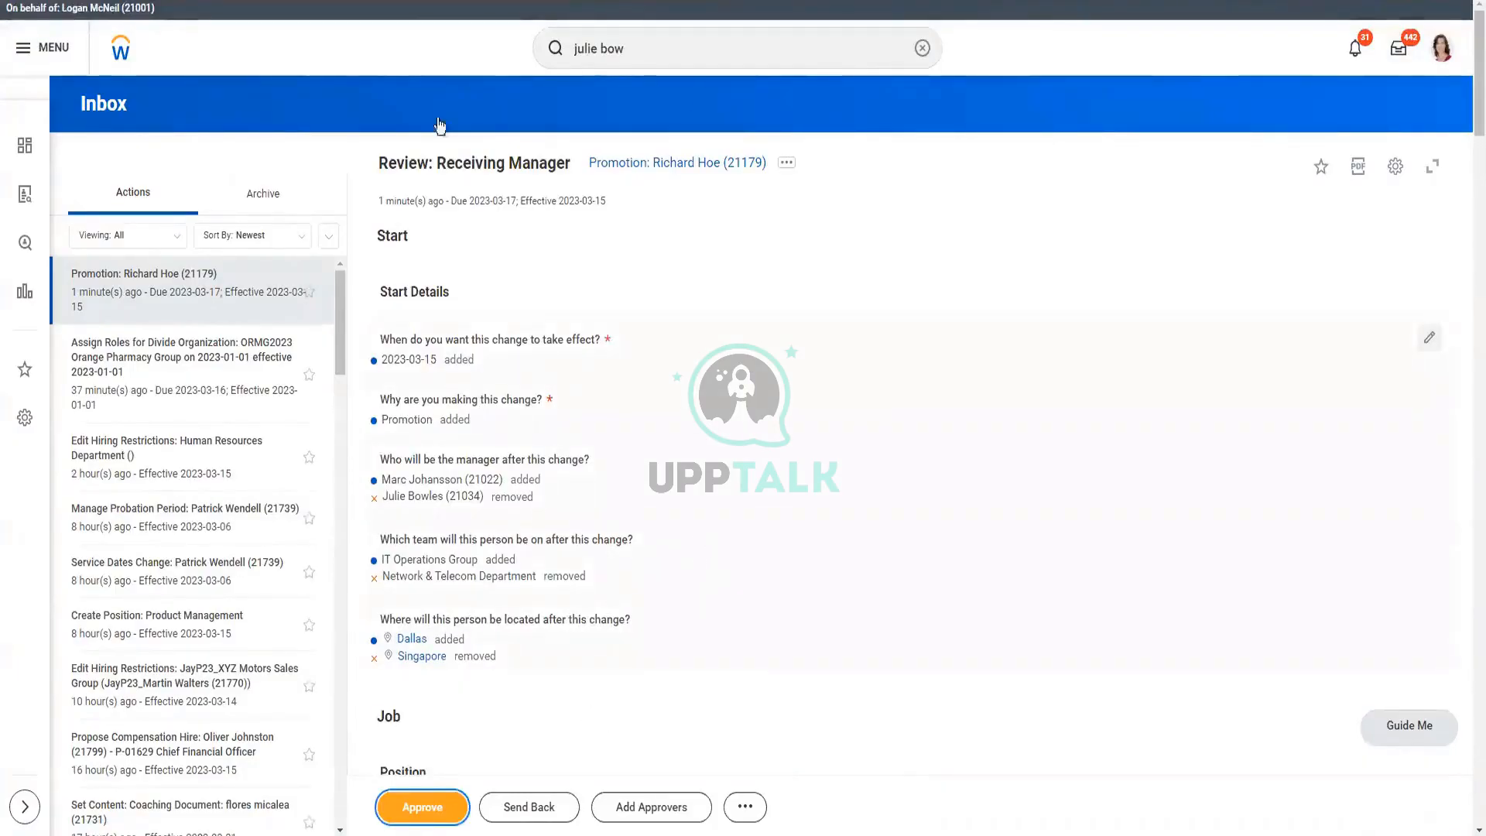
click(393, 806)
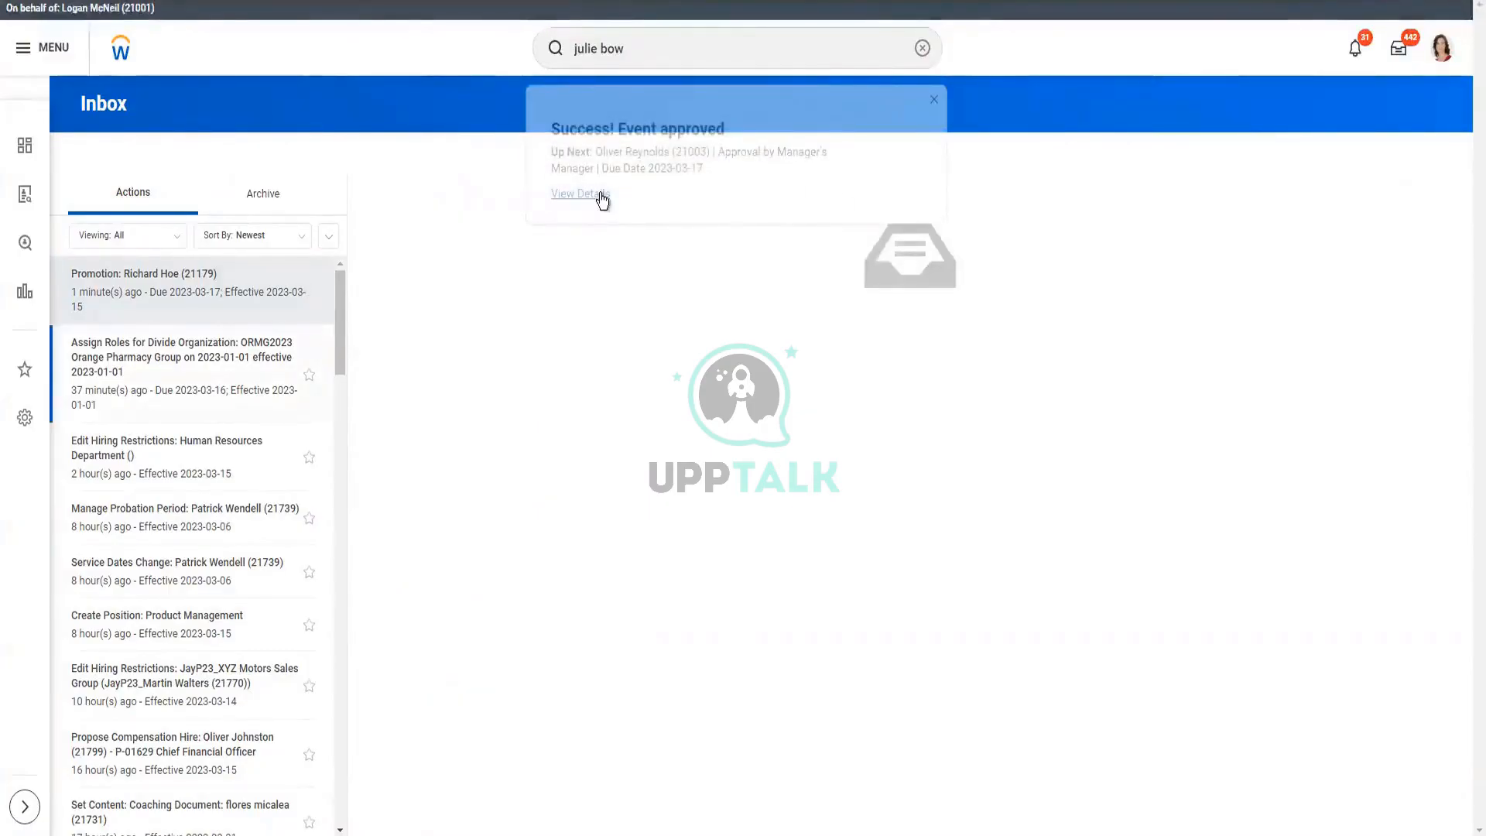
click(601, 195)
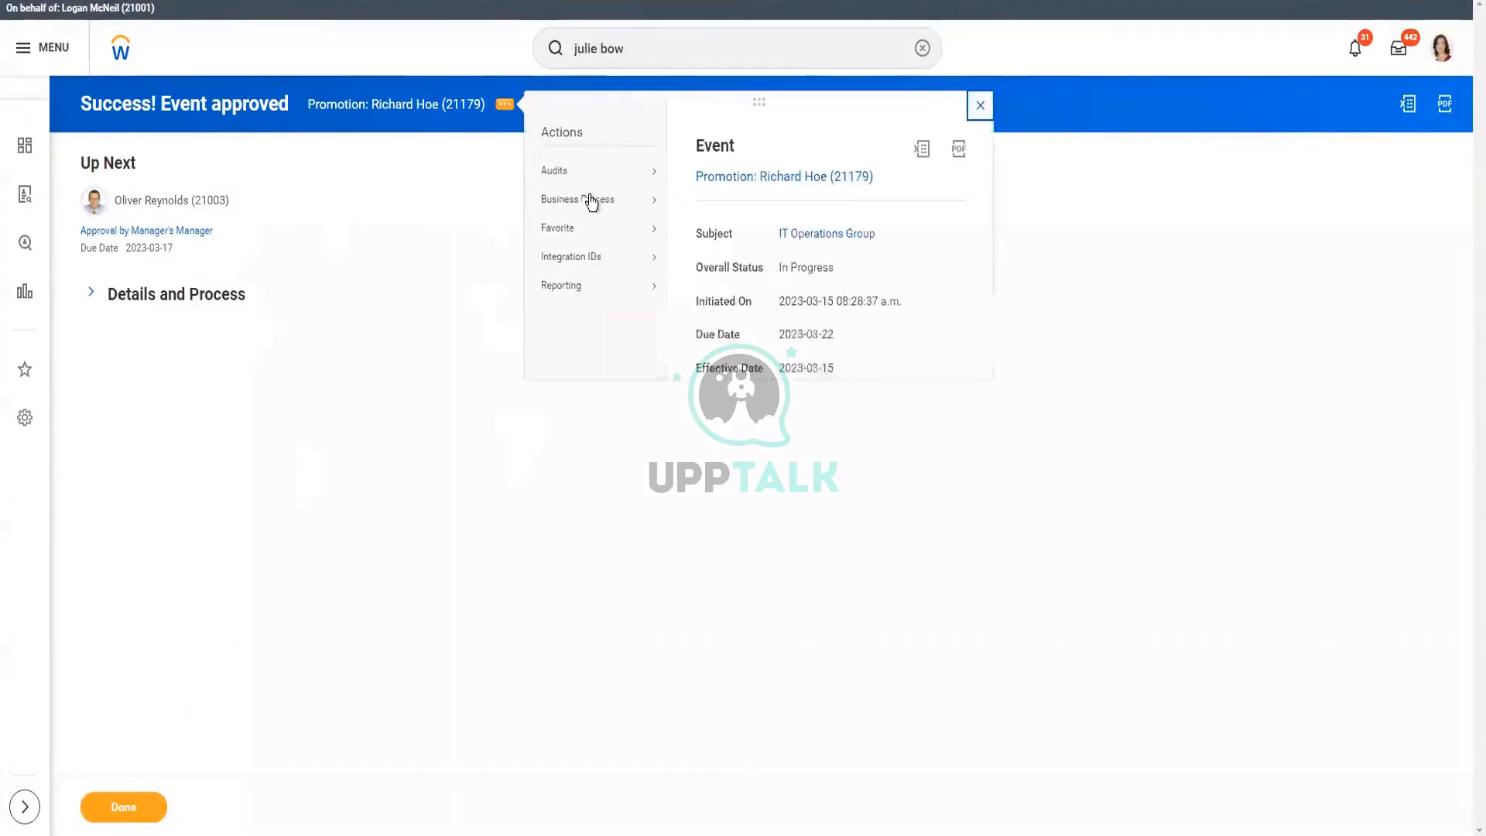
- Open the promotion's process history and the related actions of the proposed manager's manager awaiting the Approval by Manager's Manager step
mouse_move(590, 202)
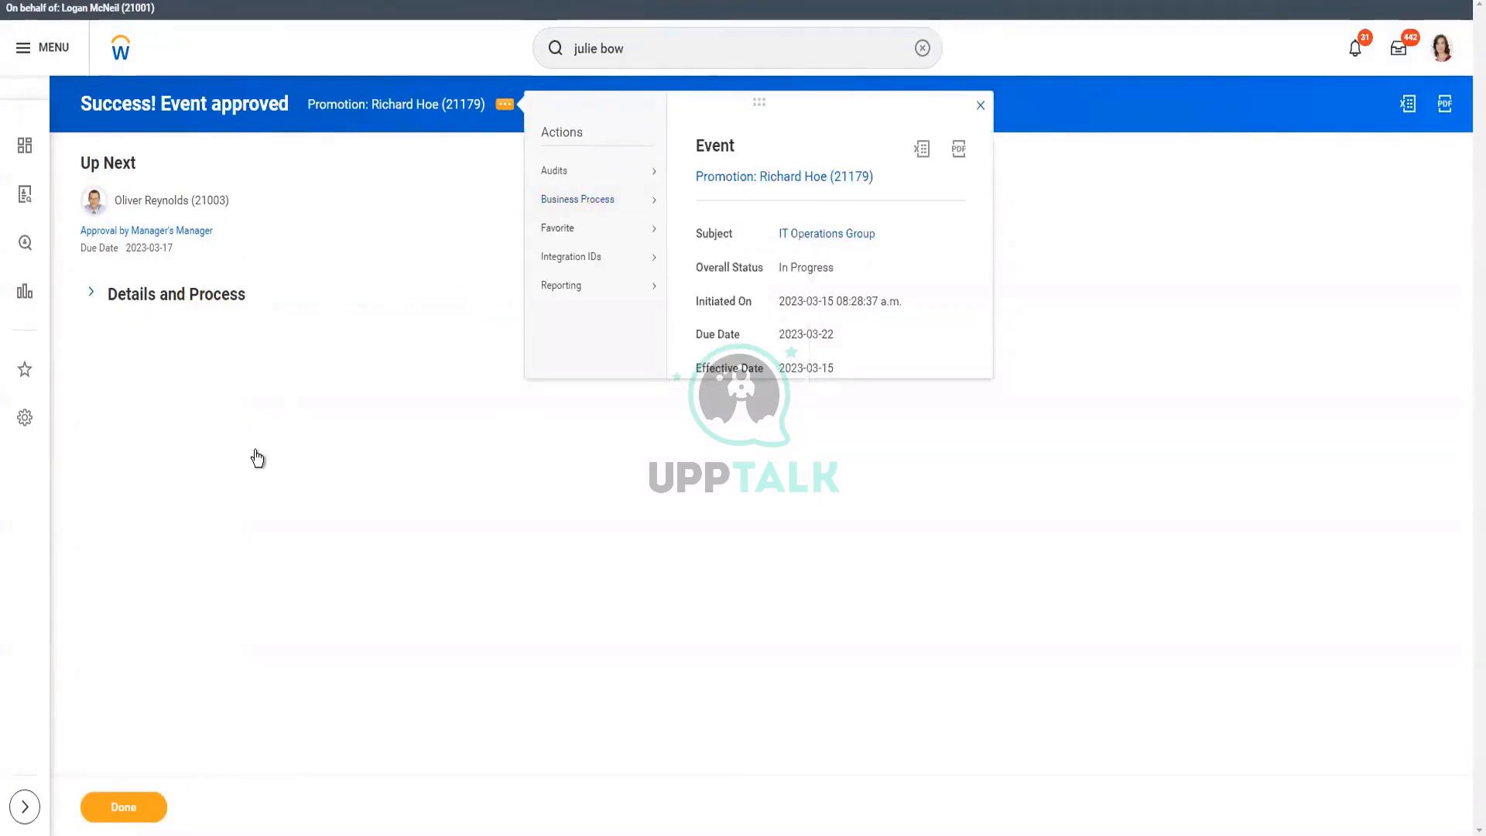
click(141, 299)
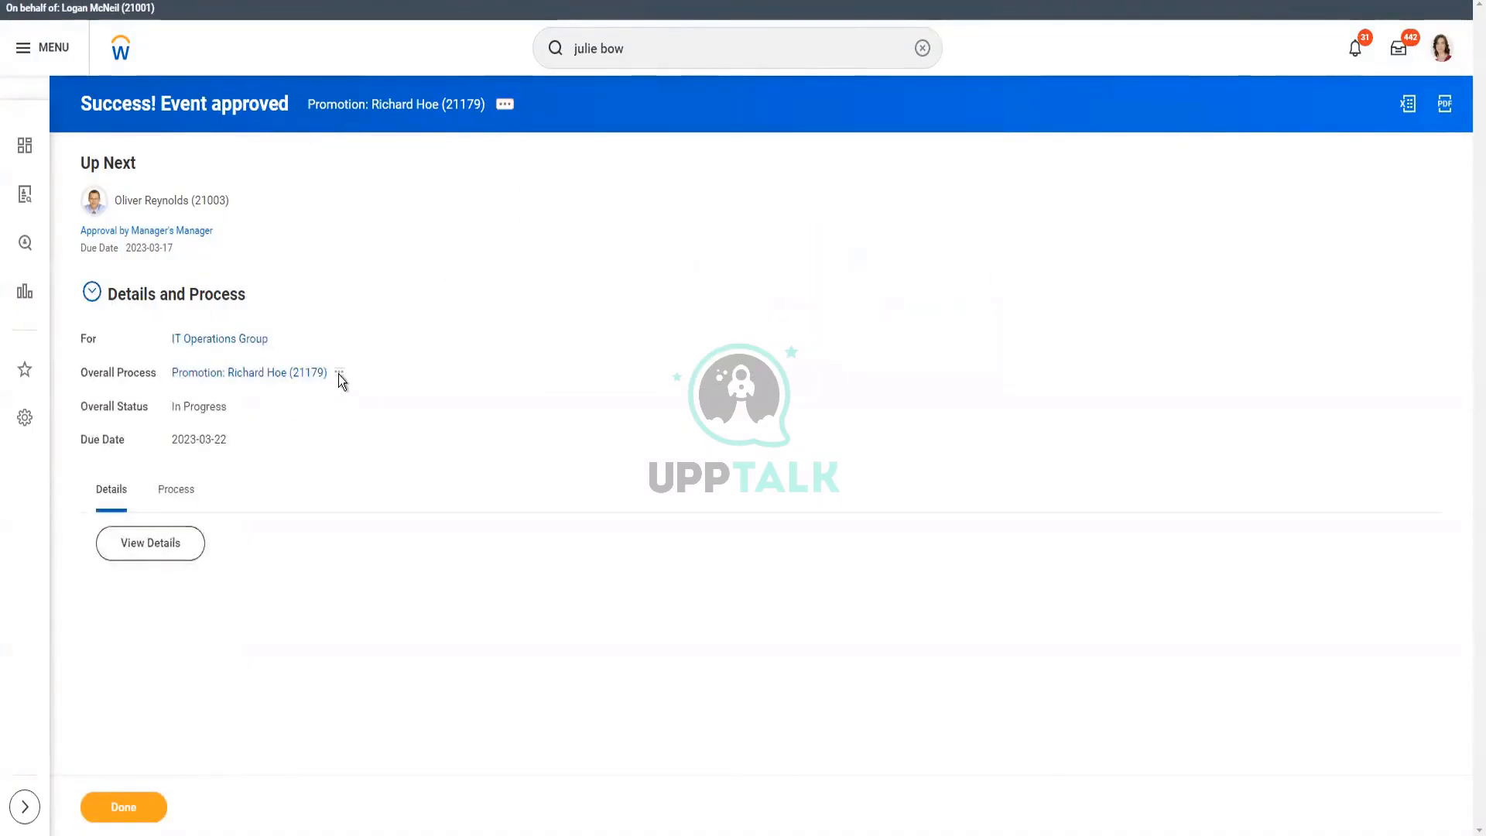
click(339, 373)
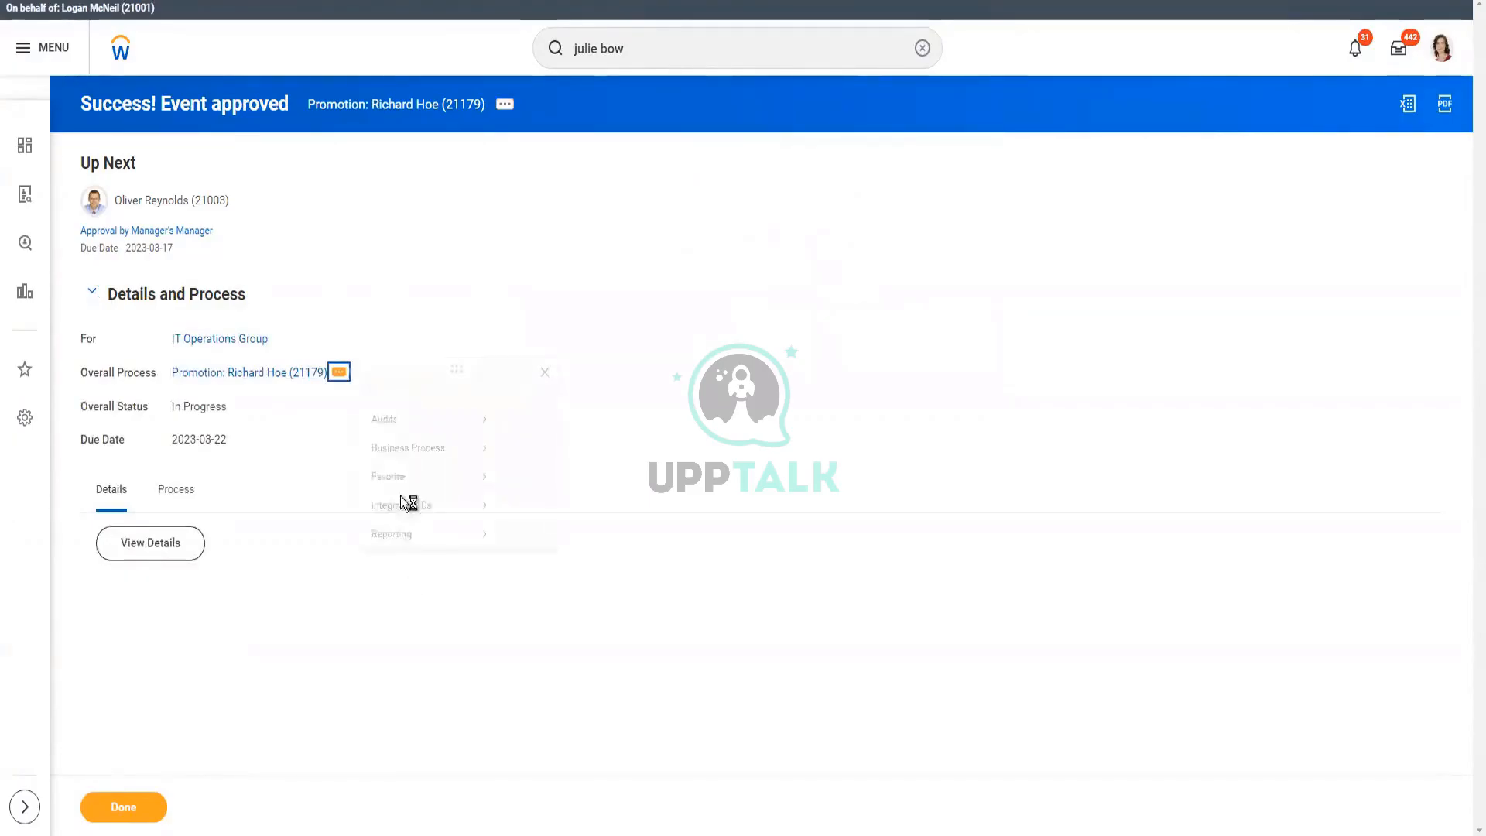
mouse_move(418, 472)
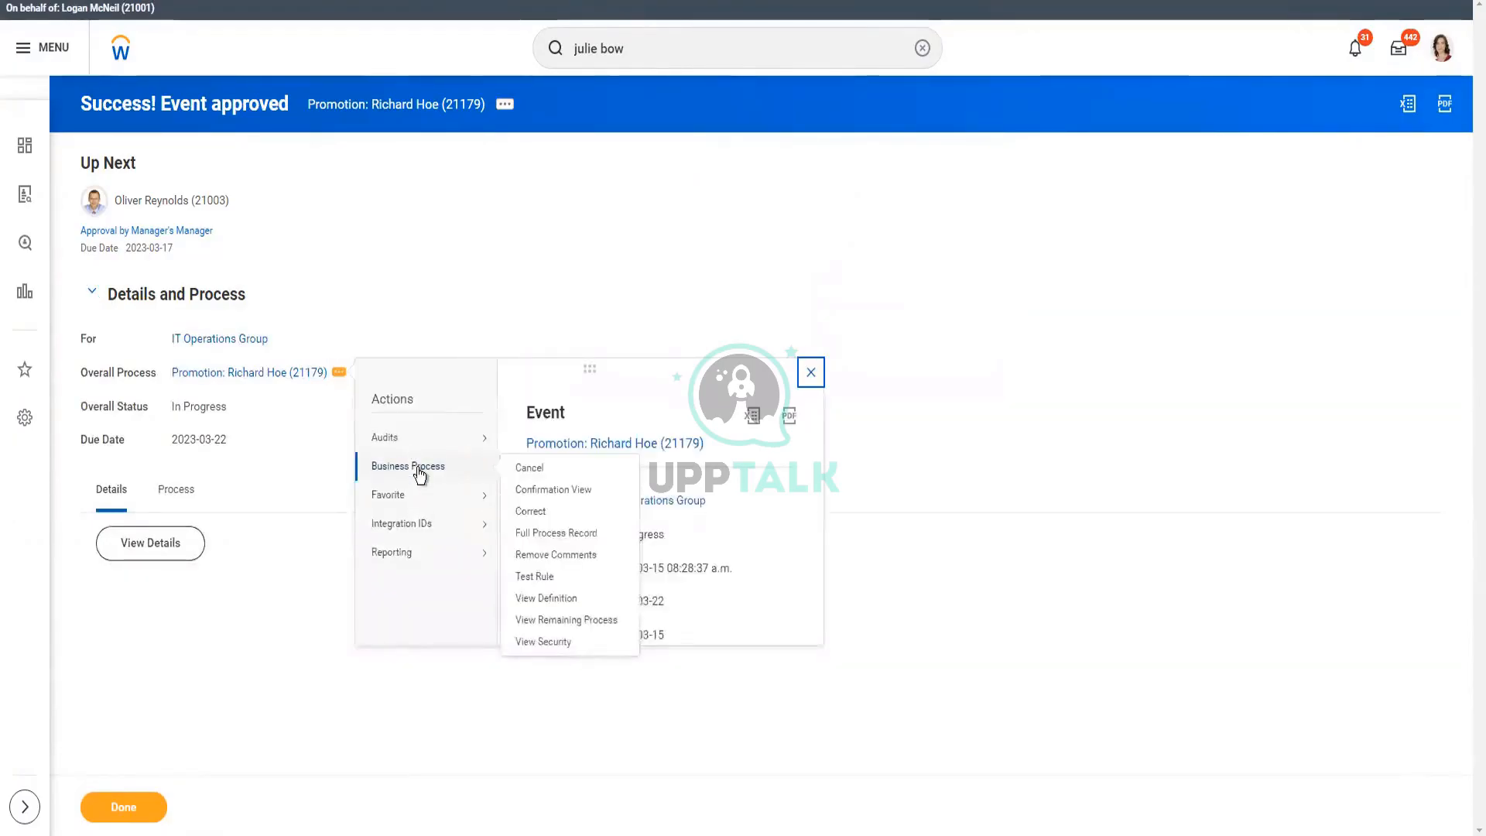
click(163, 544)
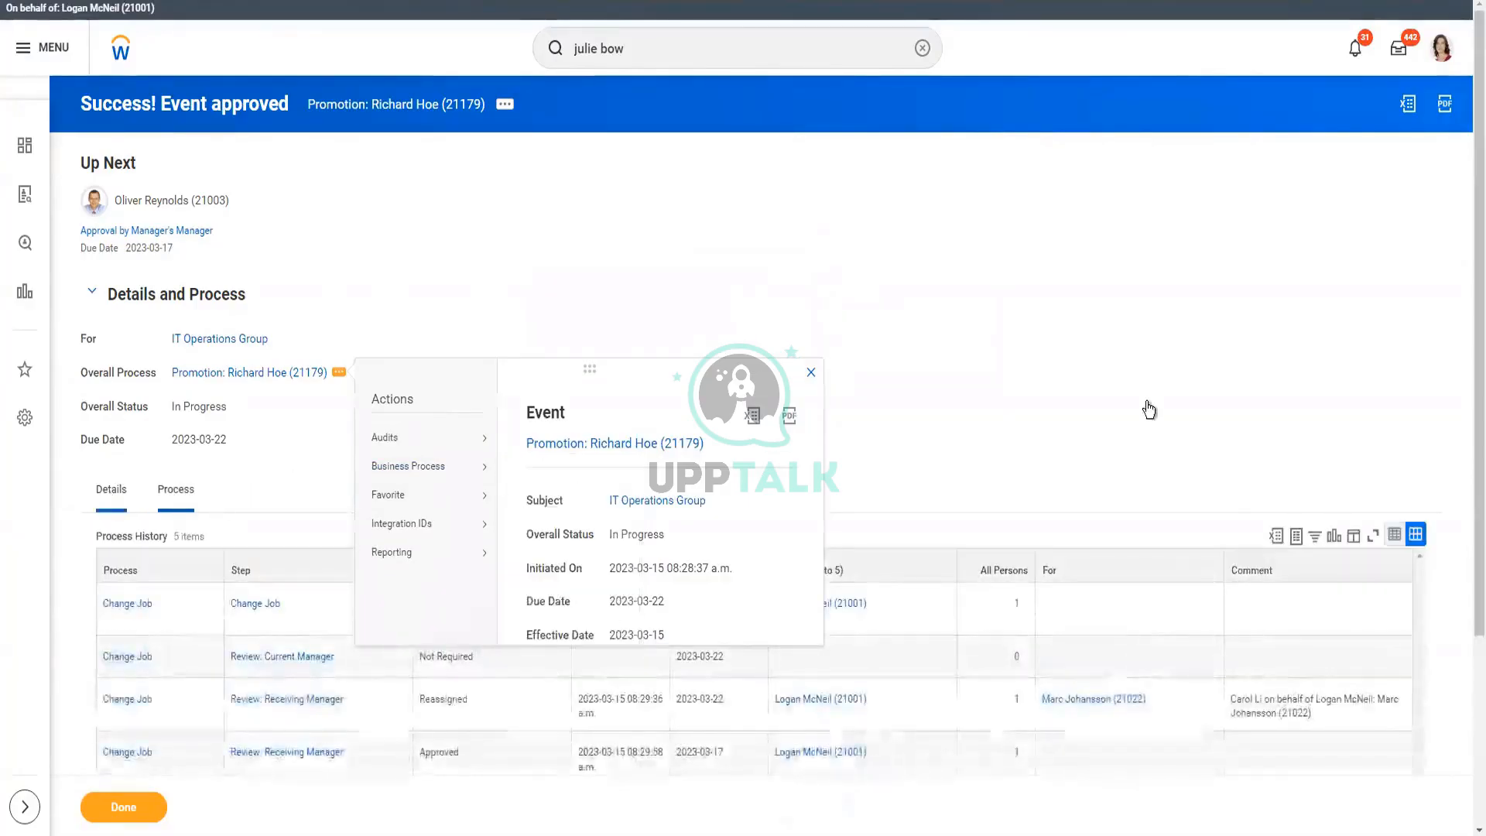
scroll(1163, 478, down, 3)
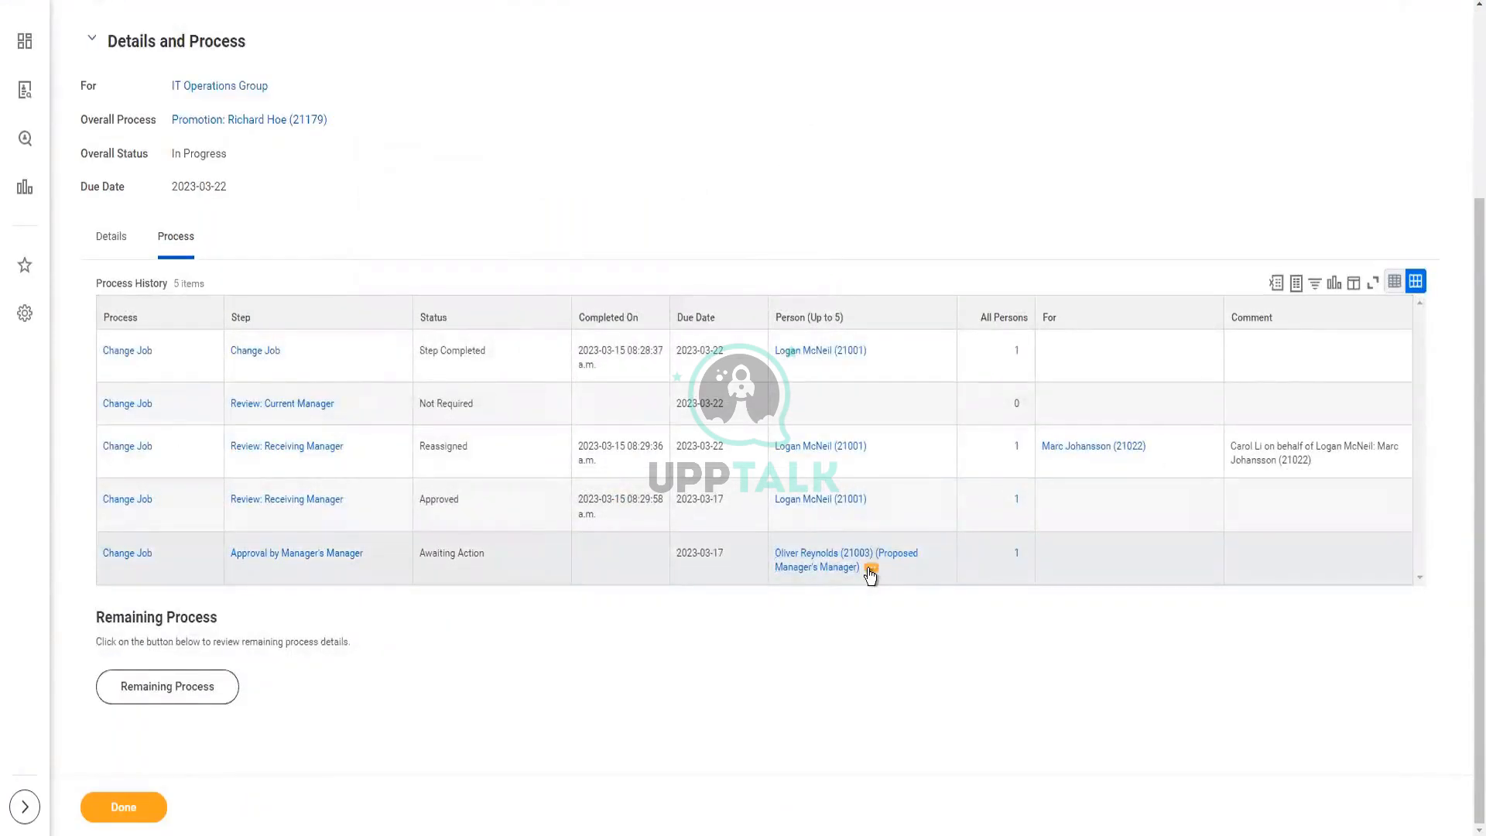
click(870, 572)
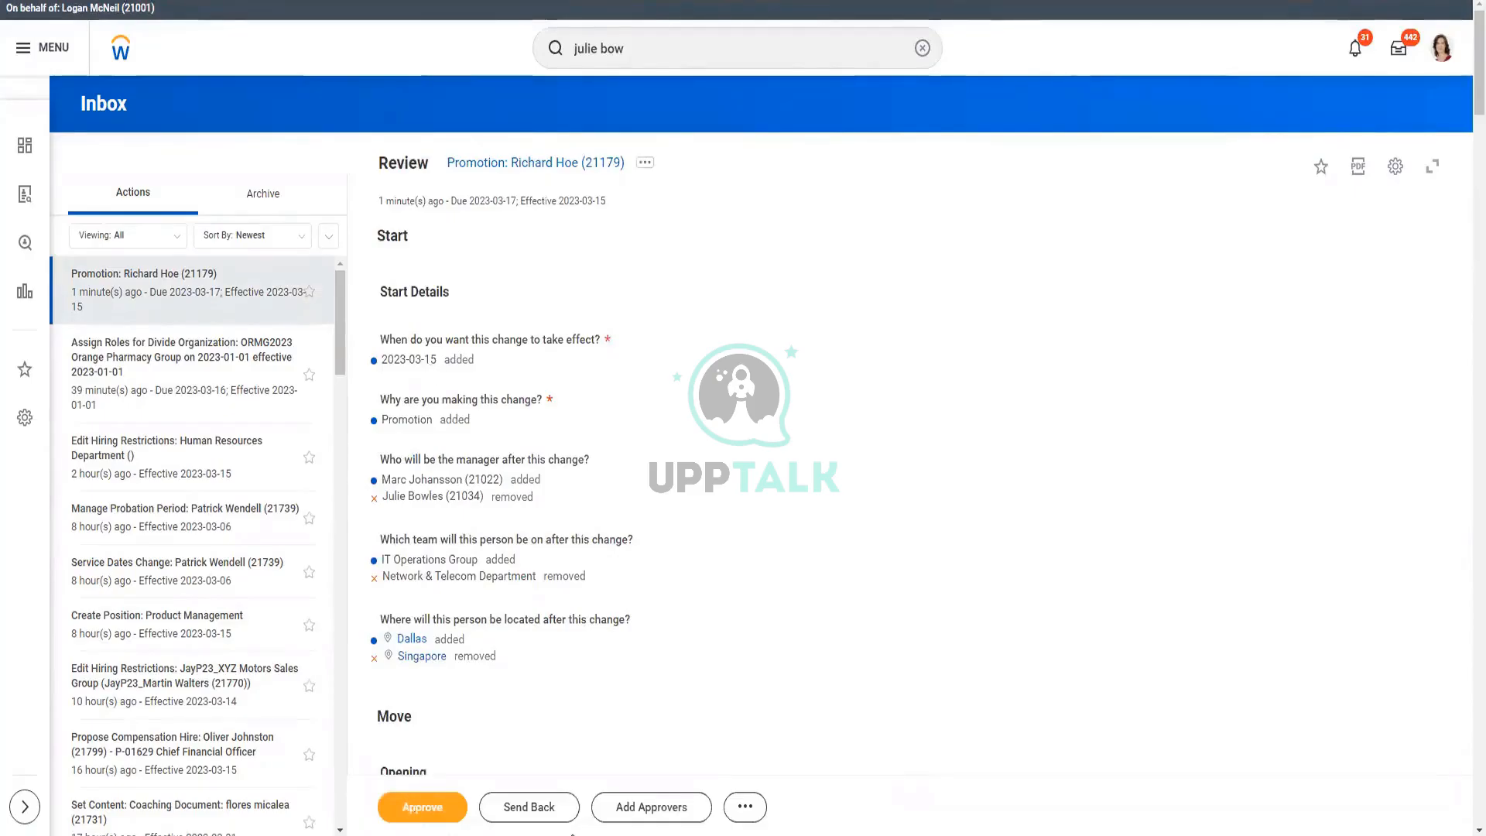
- Approve the promotion's reassigned Approval by Manager's Manager task from the inbox and open the approved event's details
click(403, 818)
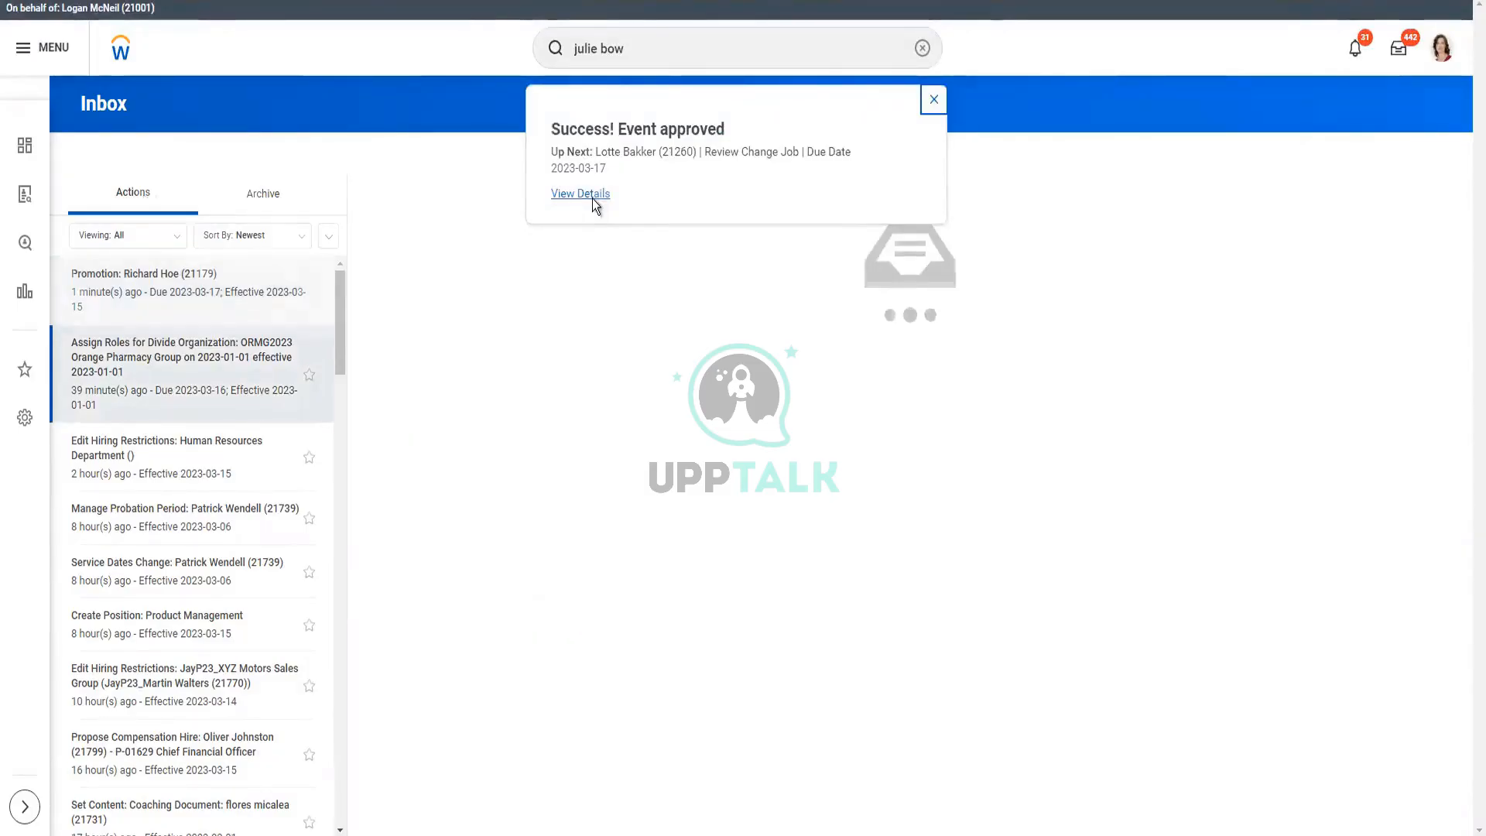
click(593, 200)
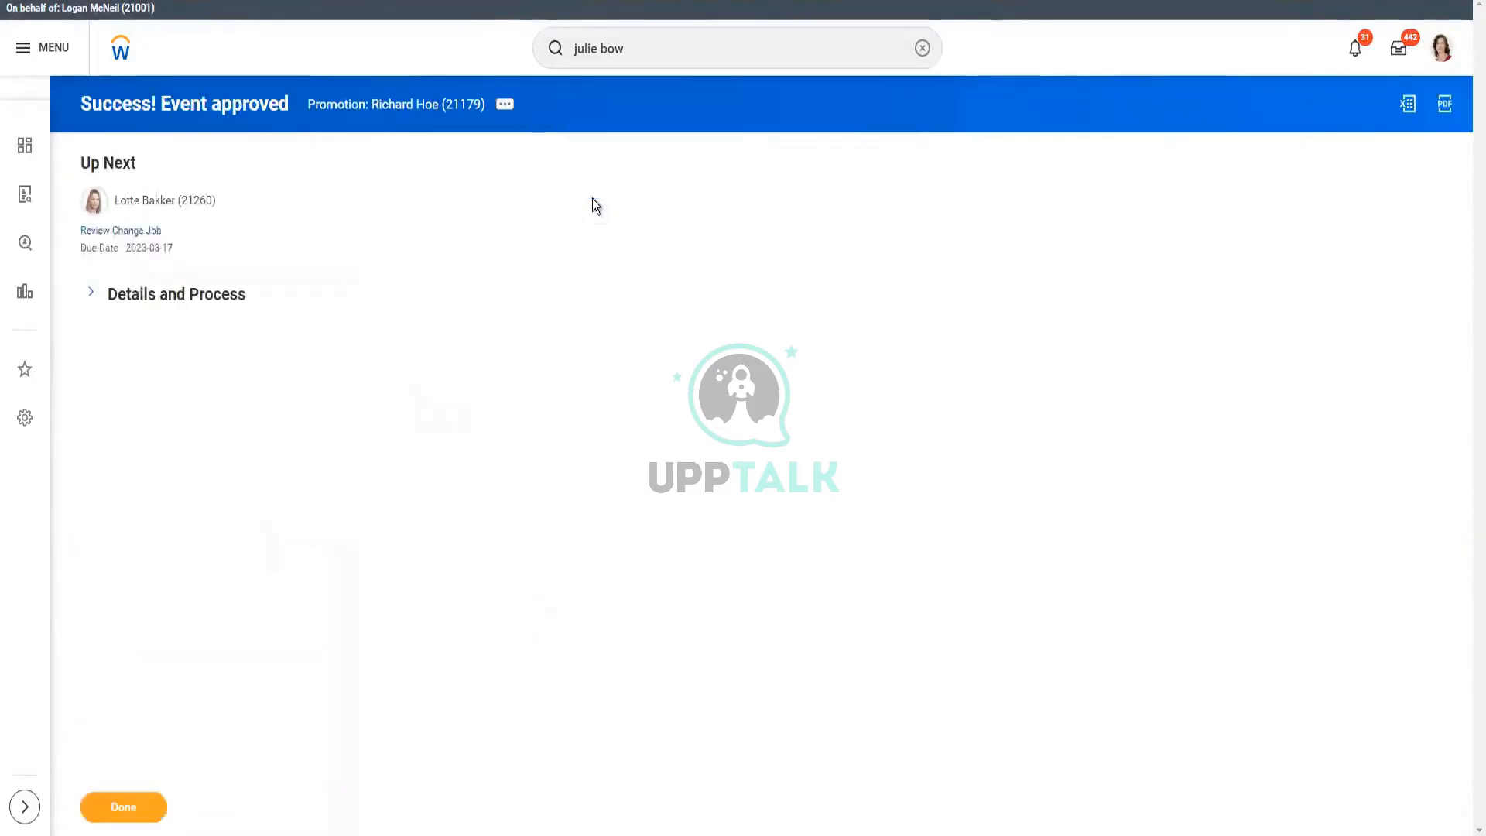
click(227, 203)
mouse_move(259, 597)
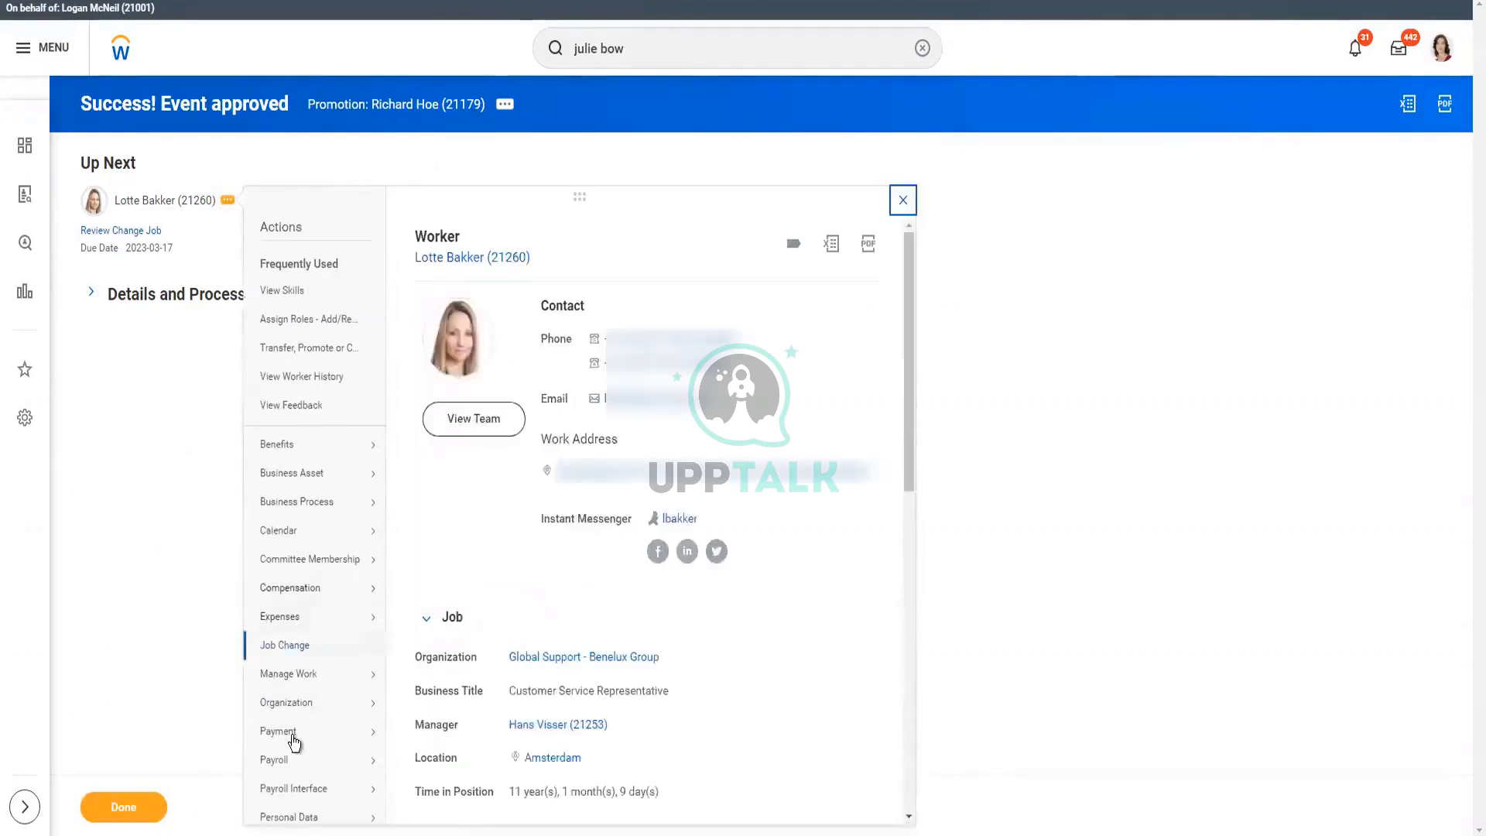
mouse_move(294, 742)
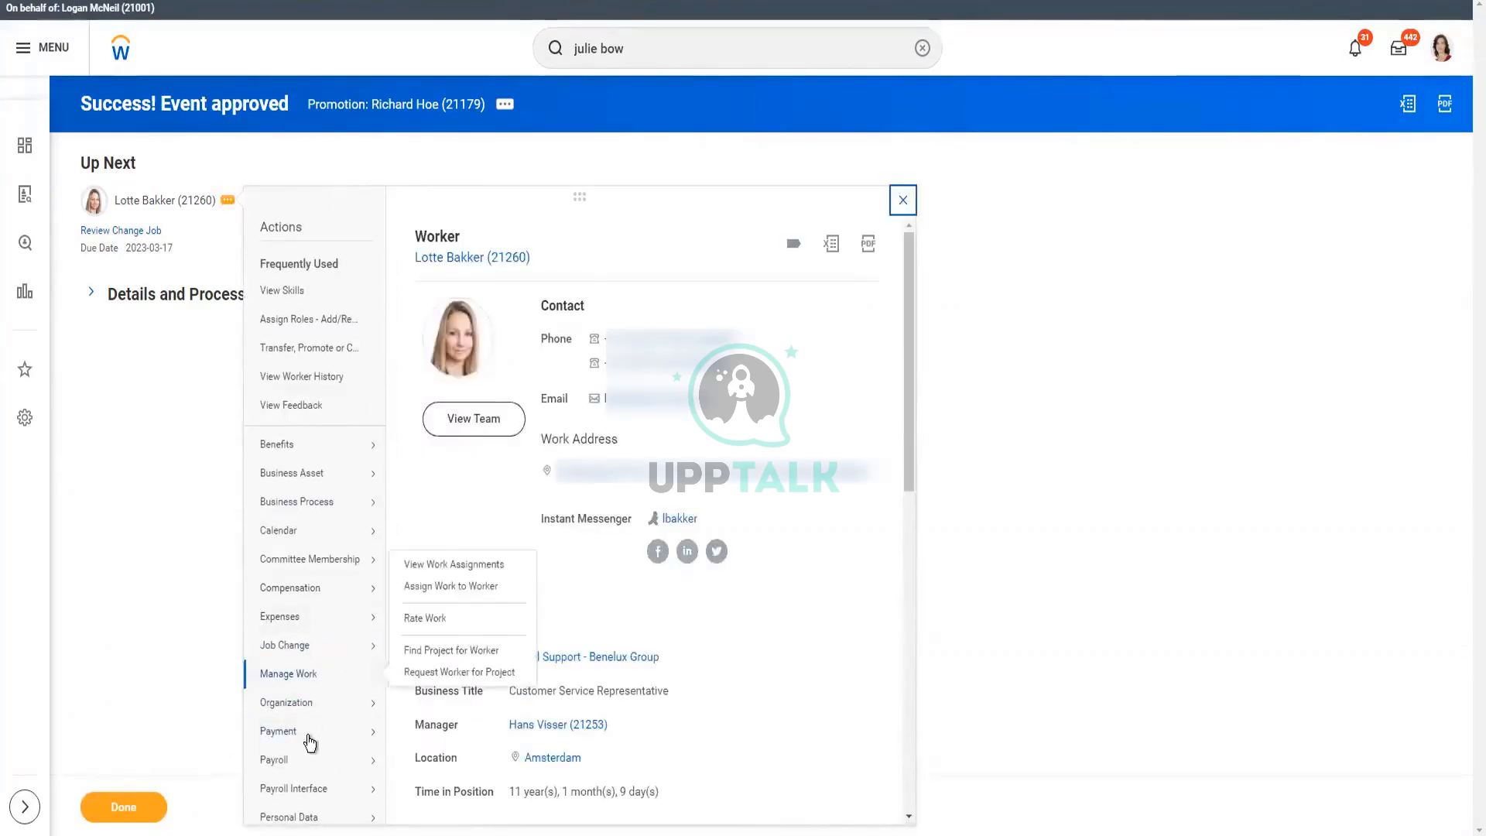
scroll(306, 766, down, 5)
scroll(306, 774, down, 5)
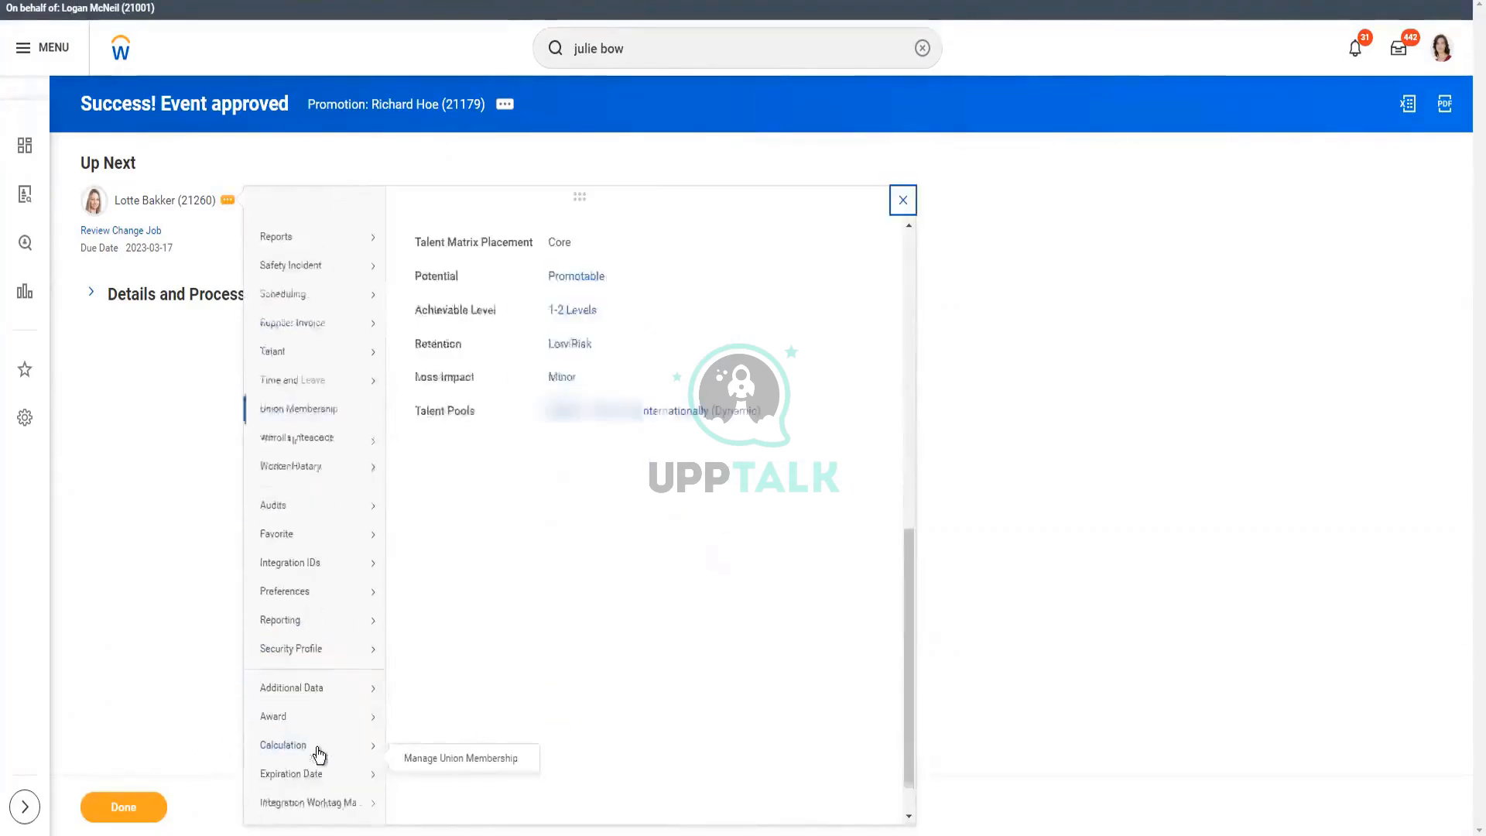
scroll(301, 683, down, 1)
mouse_move(301, 610)
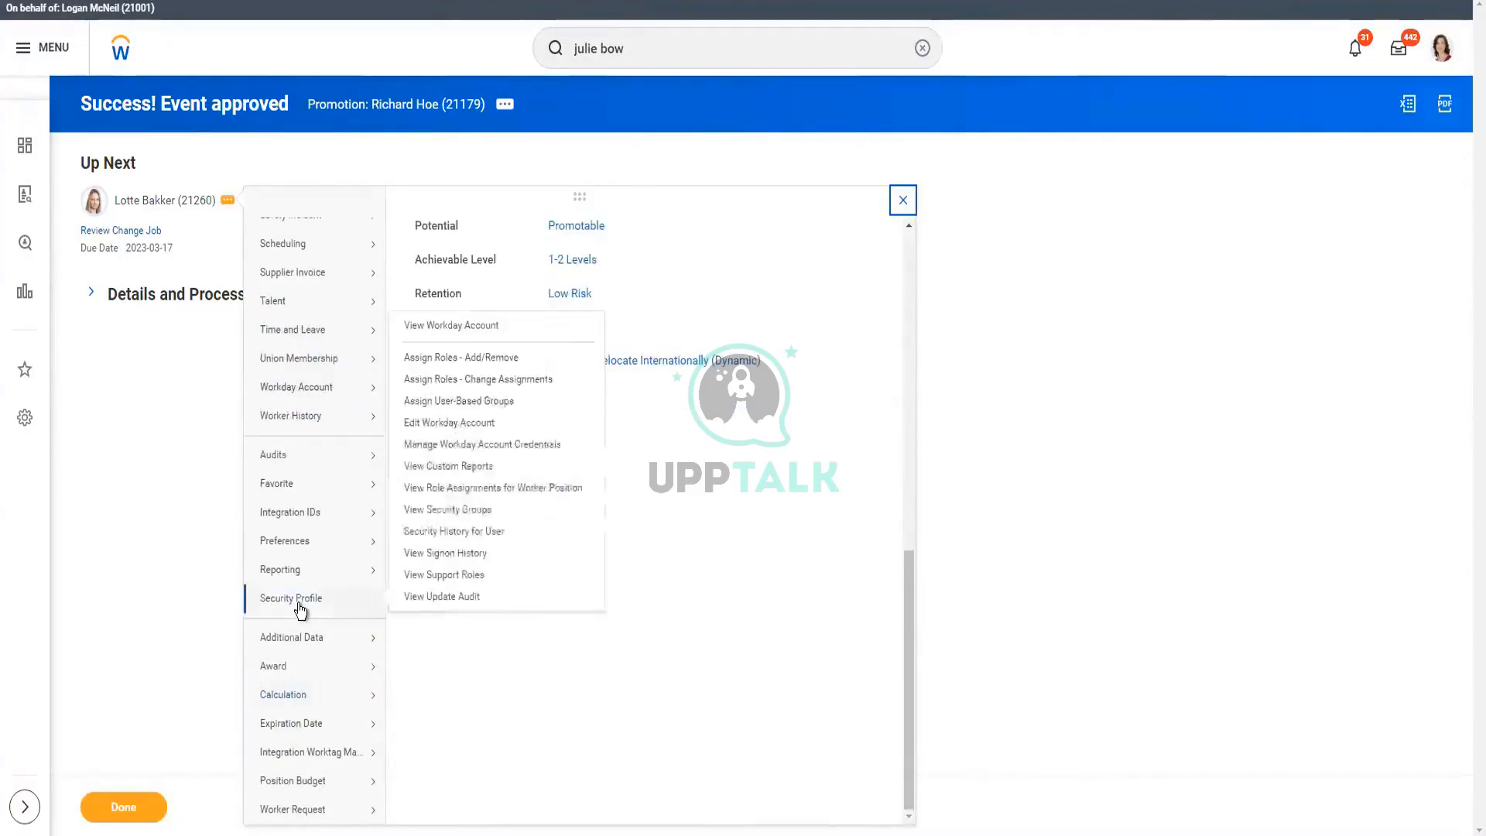
- Open the promotion's process history and start Reassign Tasks for the proposed HR Partner awaiting the Review Change Job step
click(91, 296)
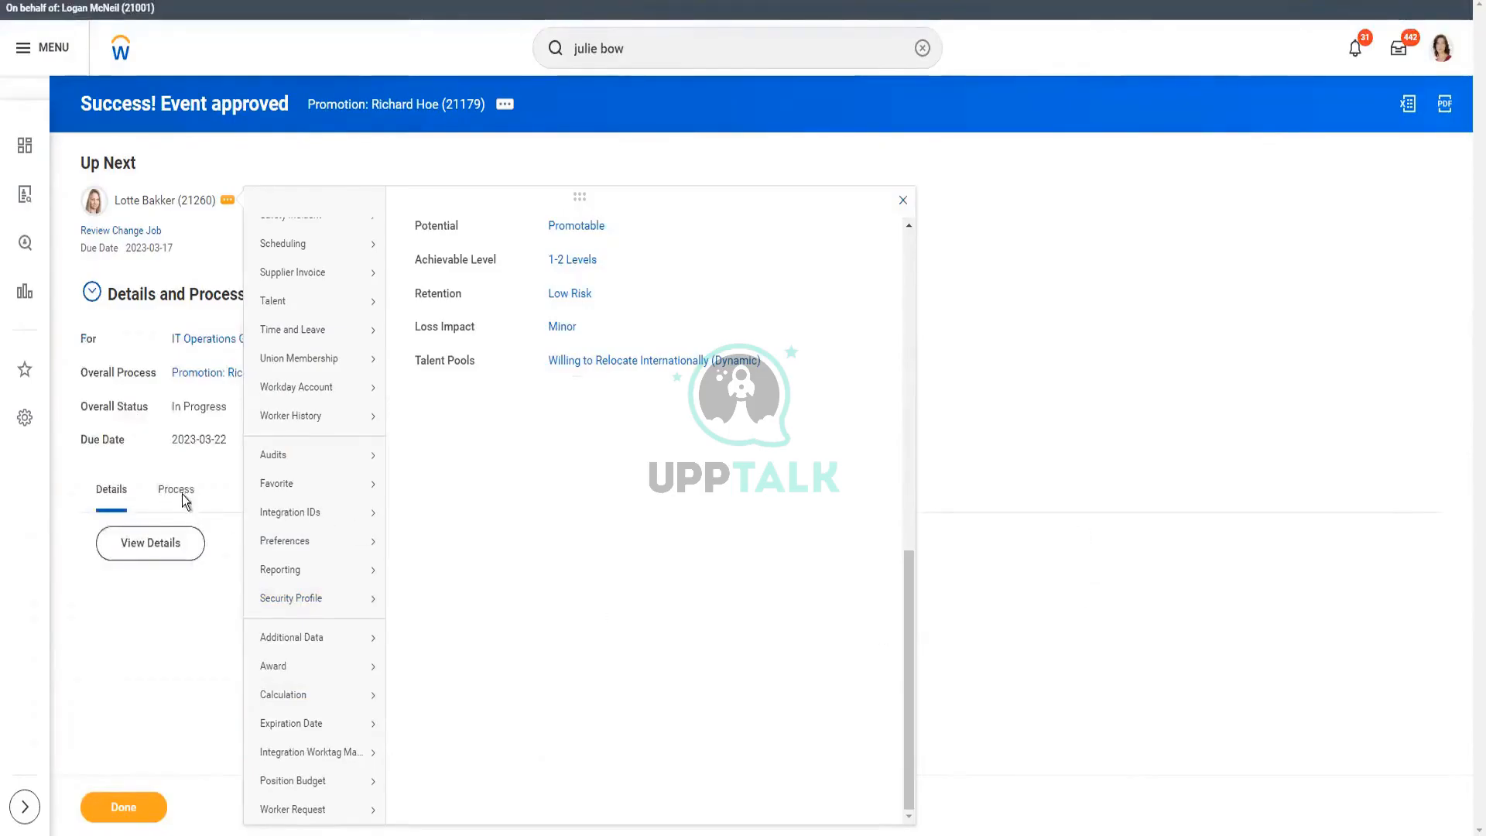
click(178, 490)
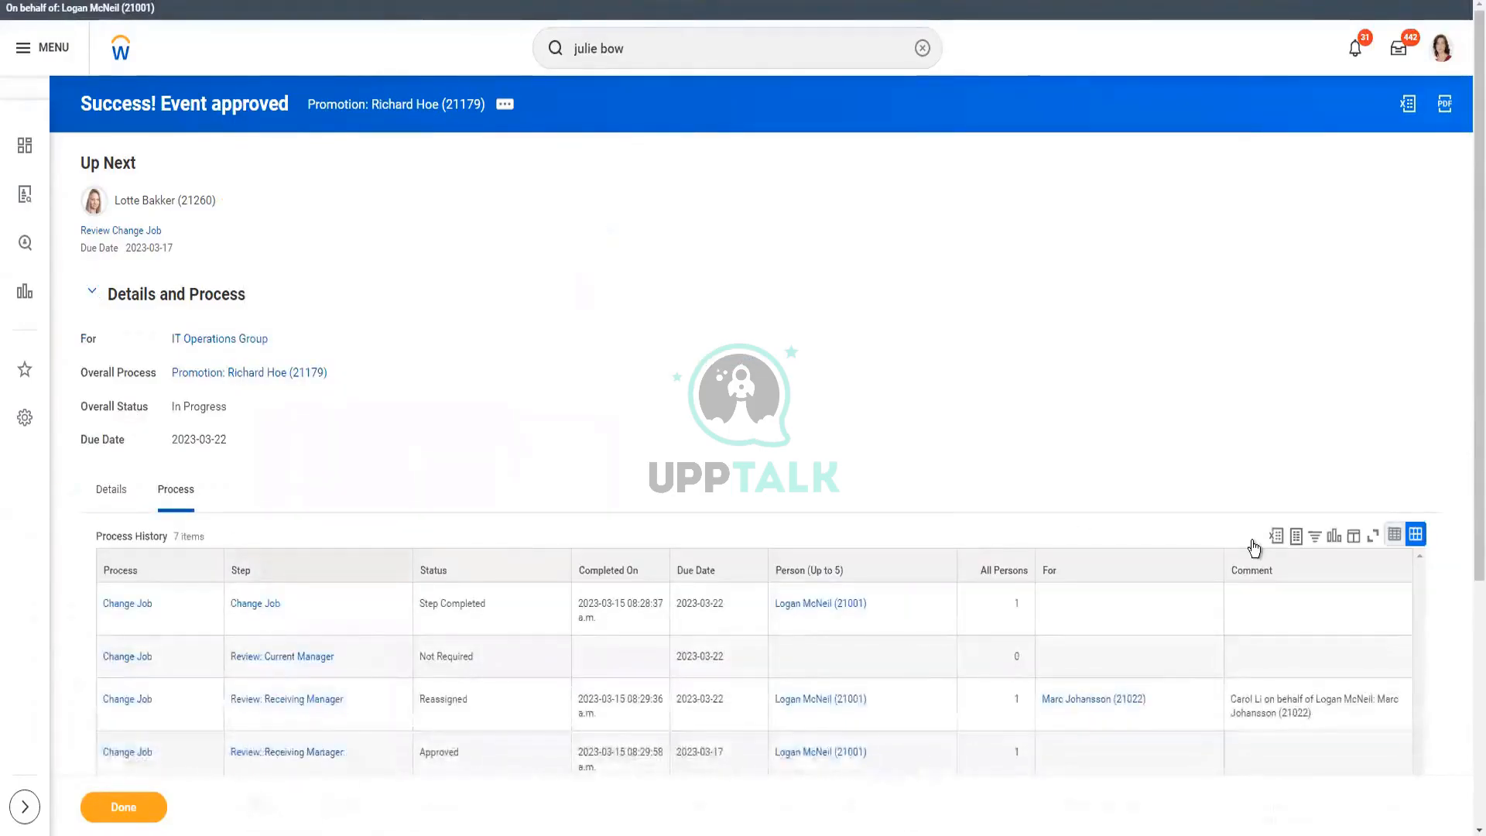
scroll(932, 540, down, 5)
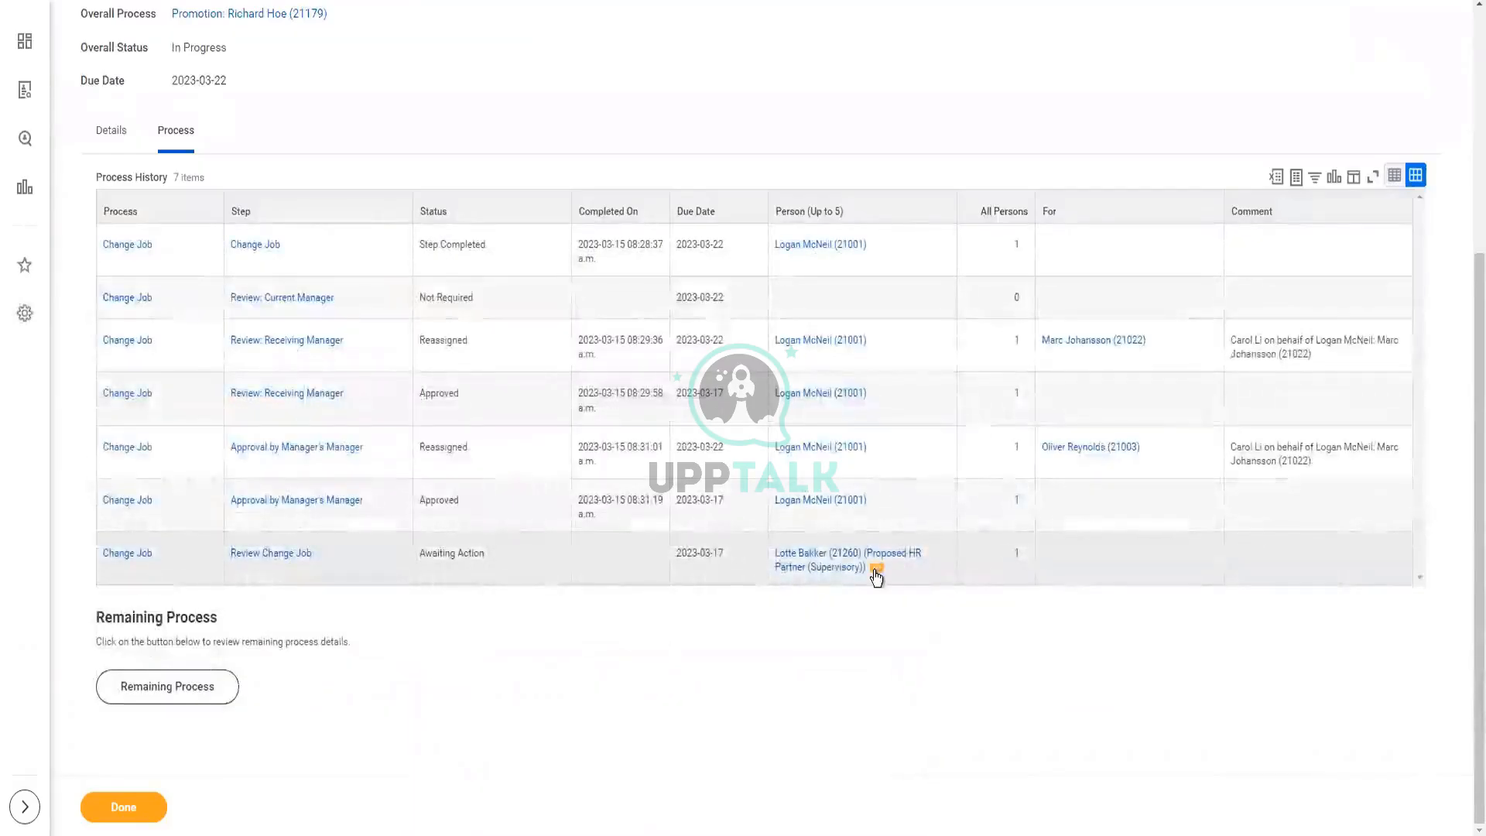
click(875, 571)
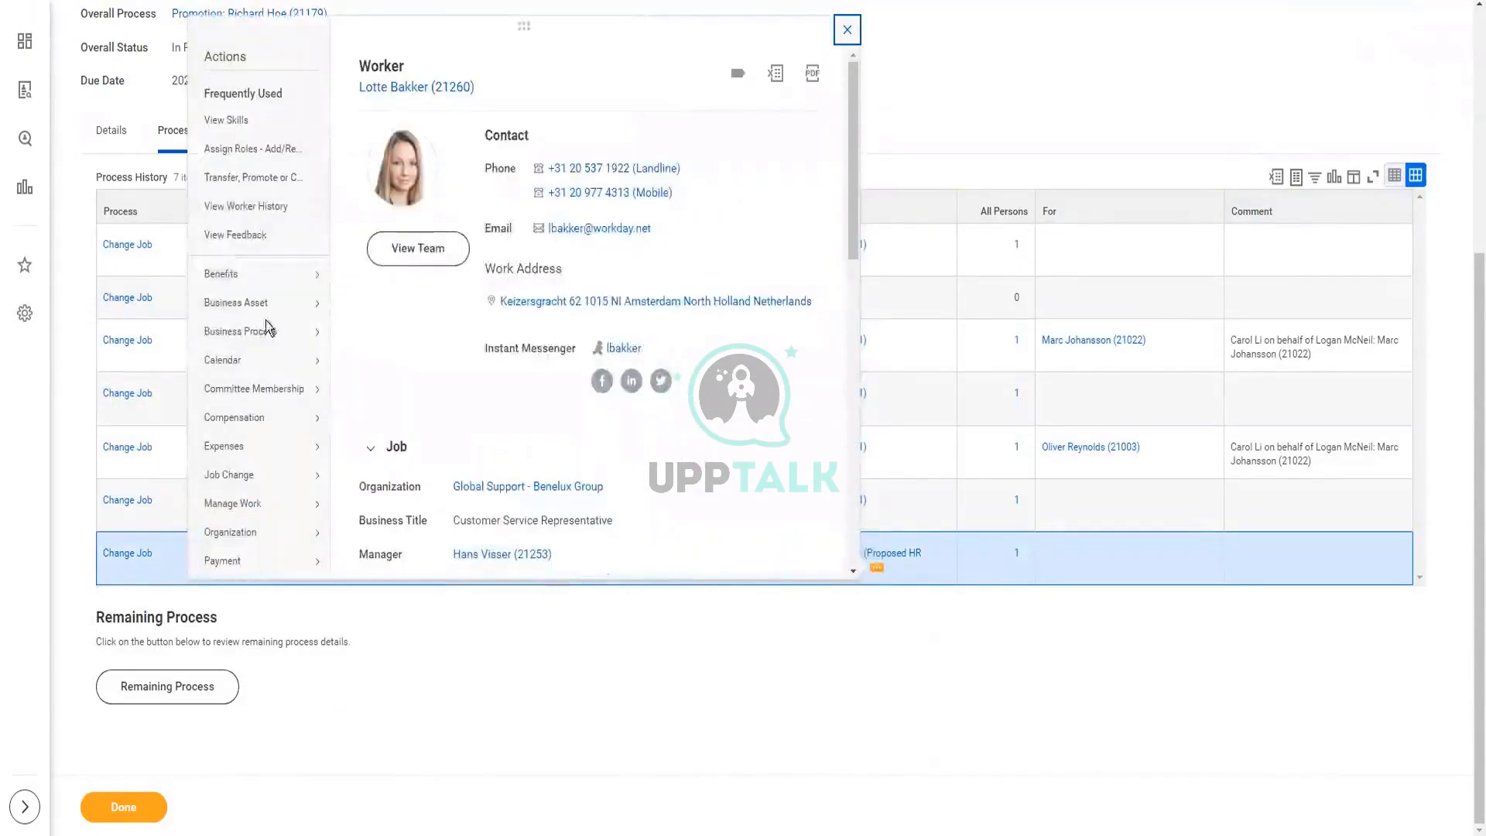
mouse_move(263, 333)
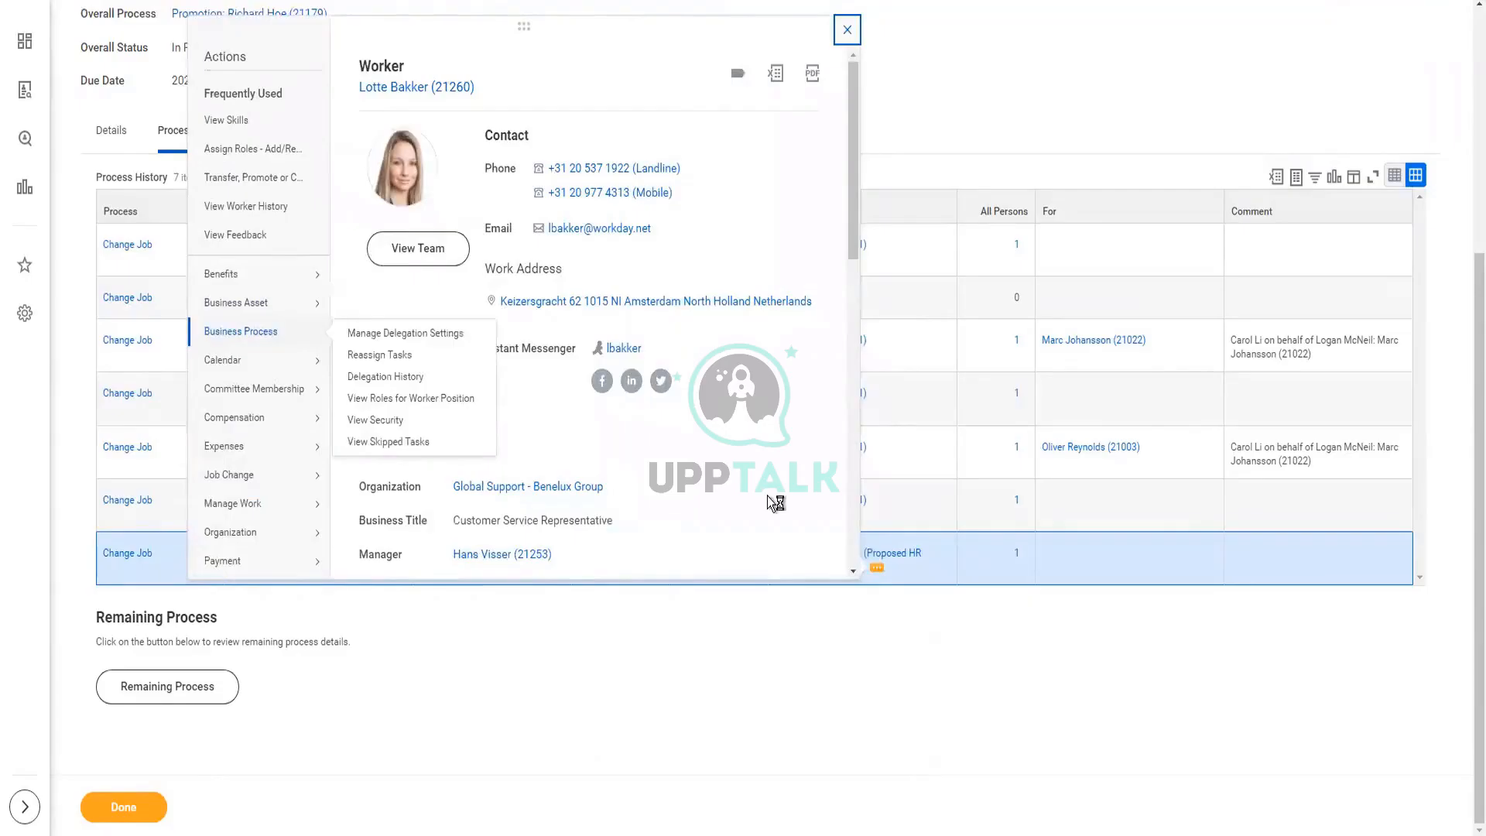
key(F5)
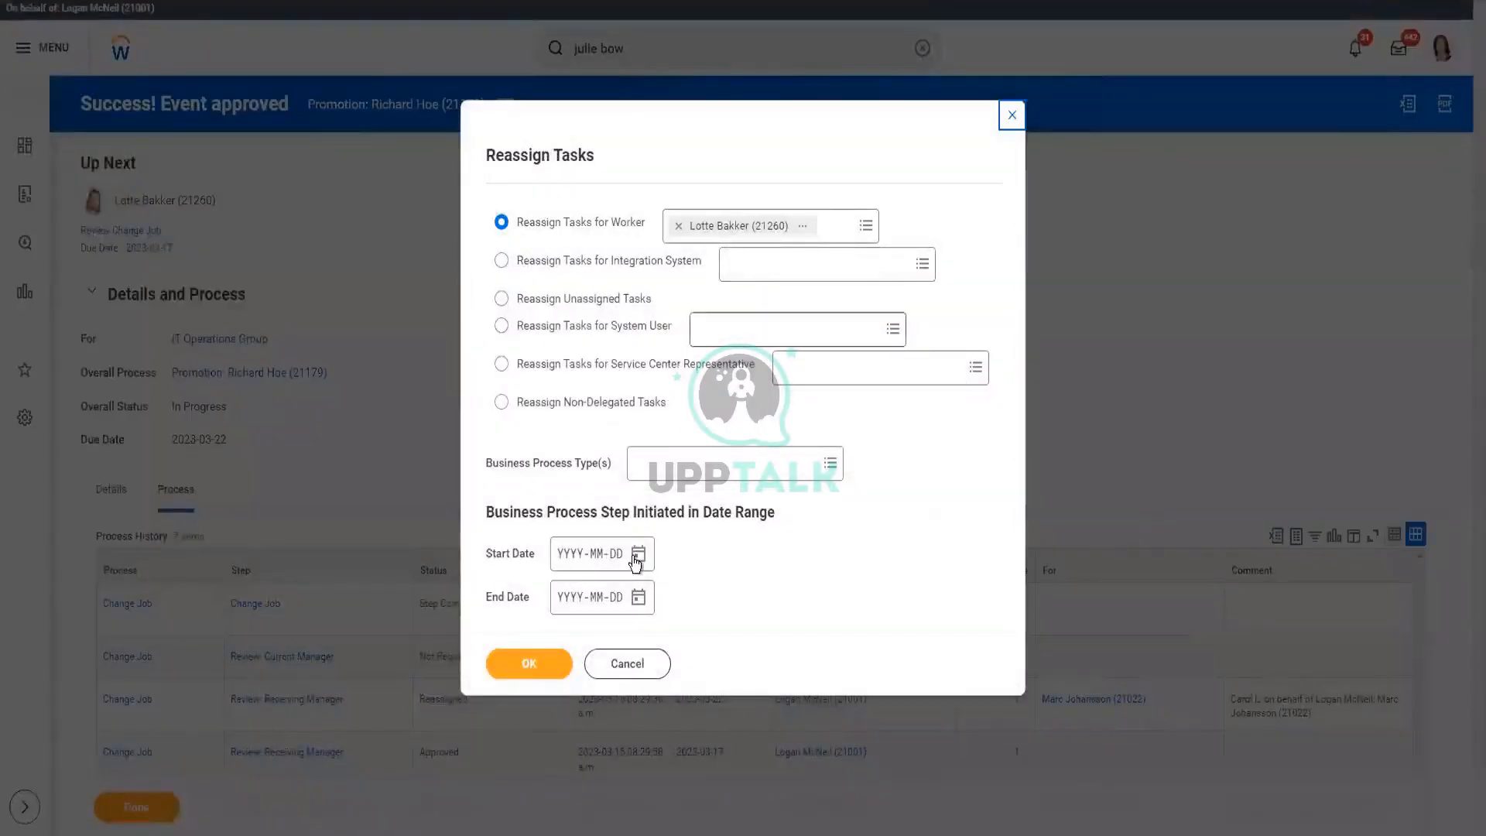
- Set the step initiated start date to 2023-03-14 and continue to the HR Partner's list of tasks to reassign
click(636, 554)
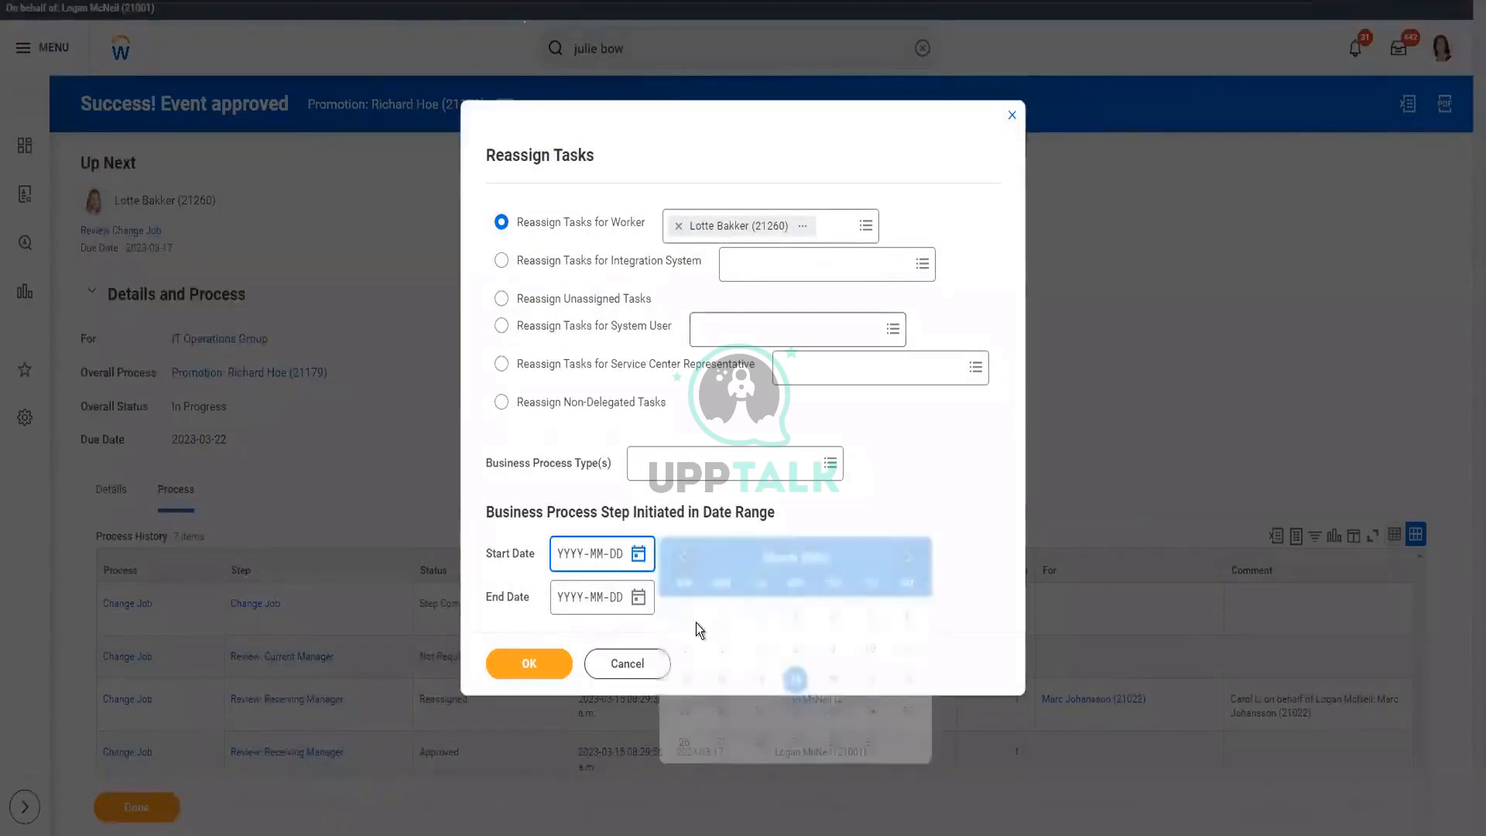
click(797, 678)
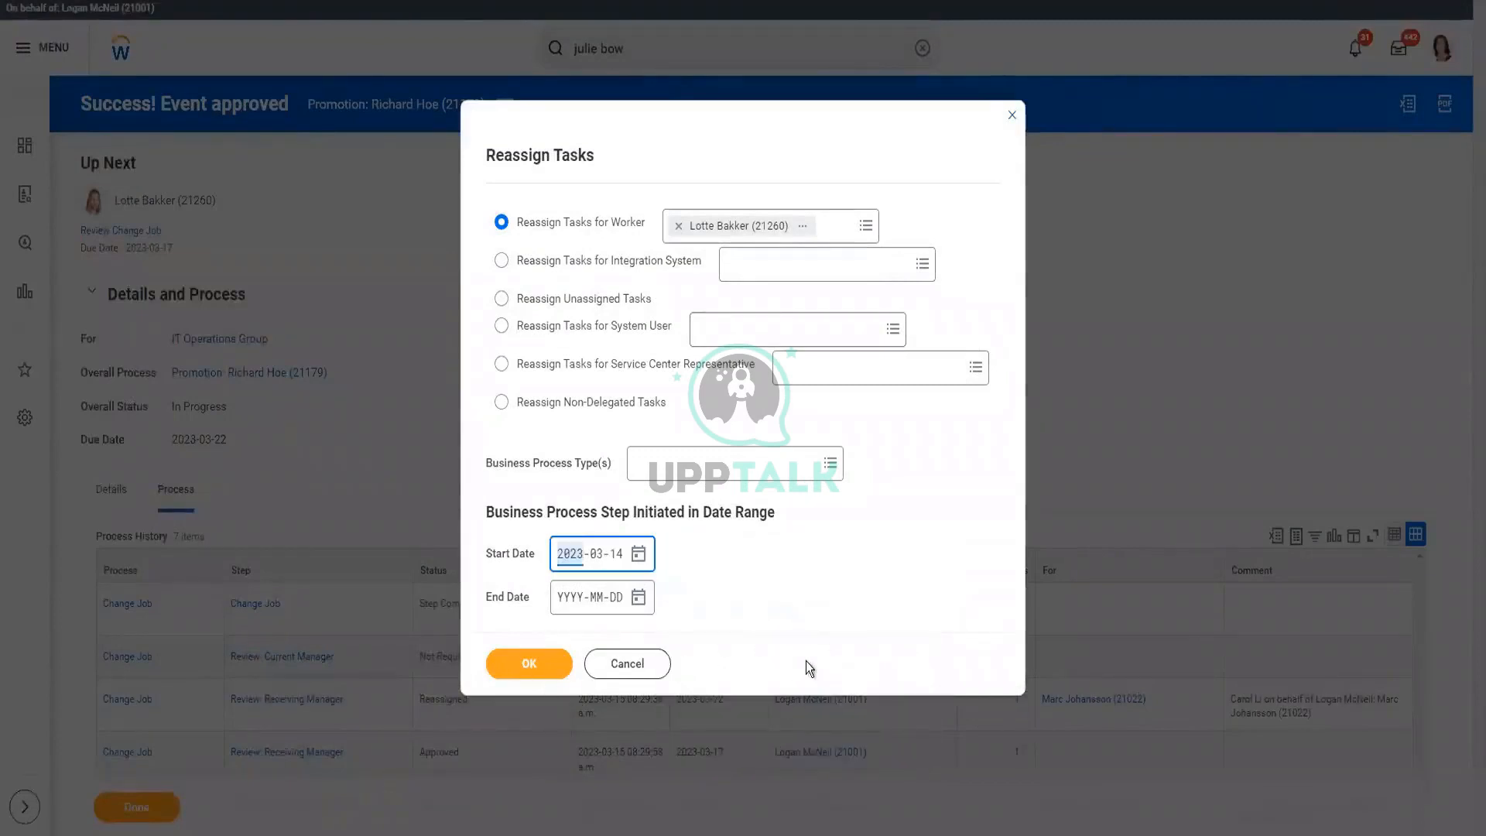
key(Return)
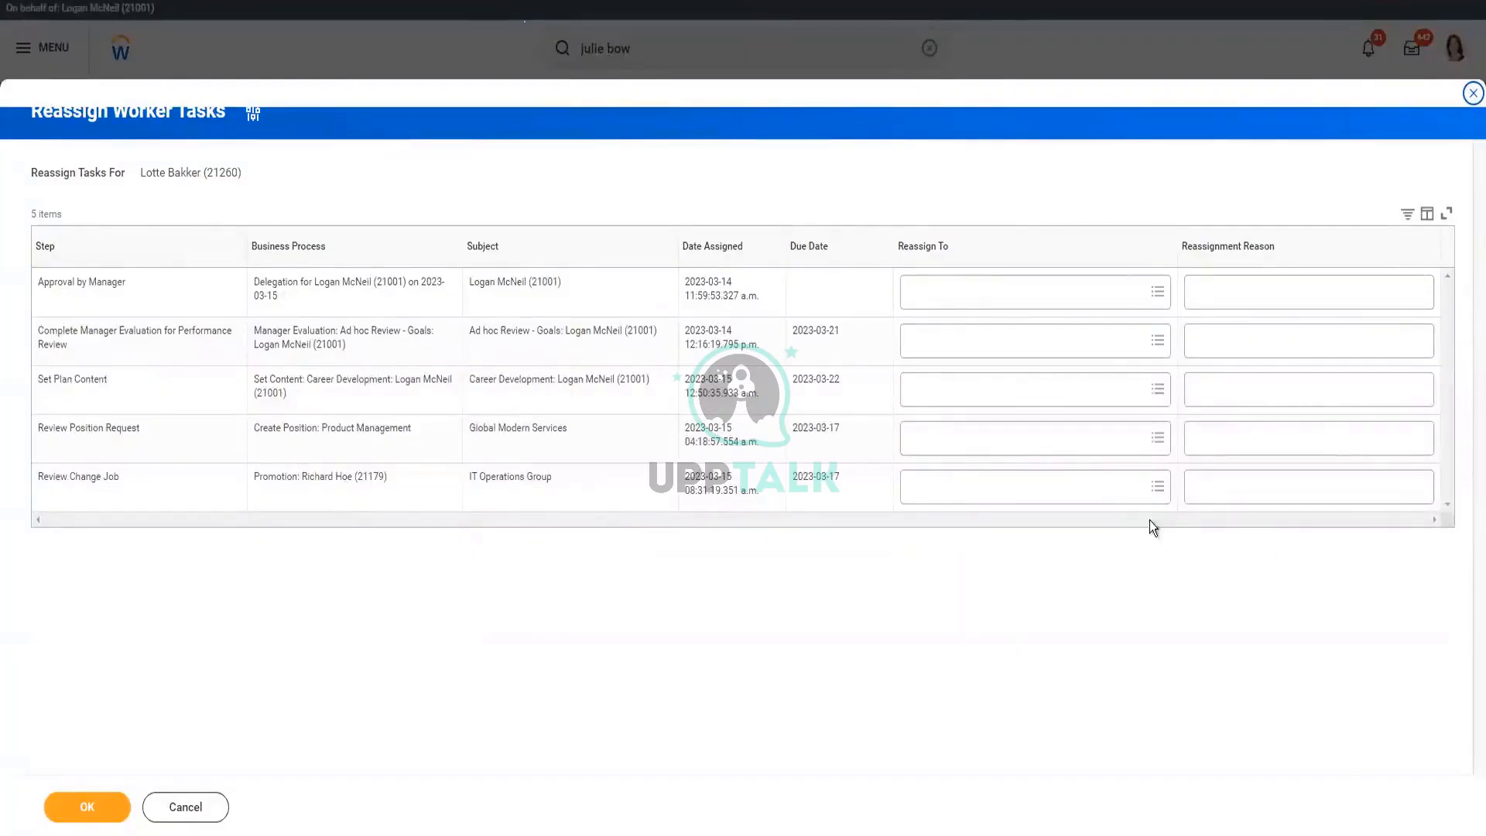
- Reassign the promotion's Review Change Job task to the proxied worker, giving the proposed manager's name and ID as the reason, and complete the reassignment
click(1007, 491)
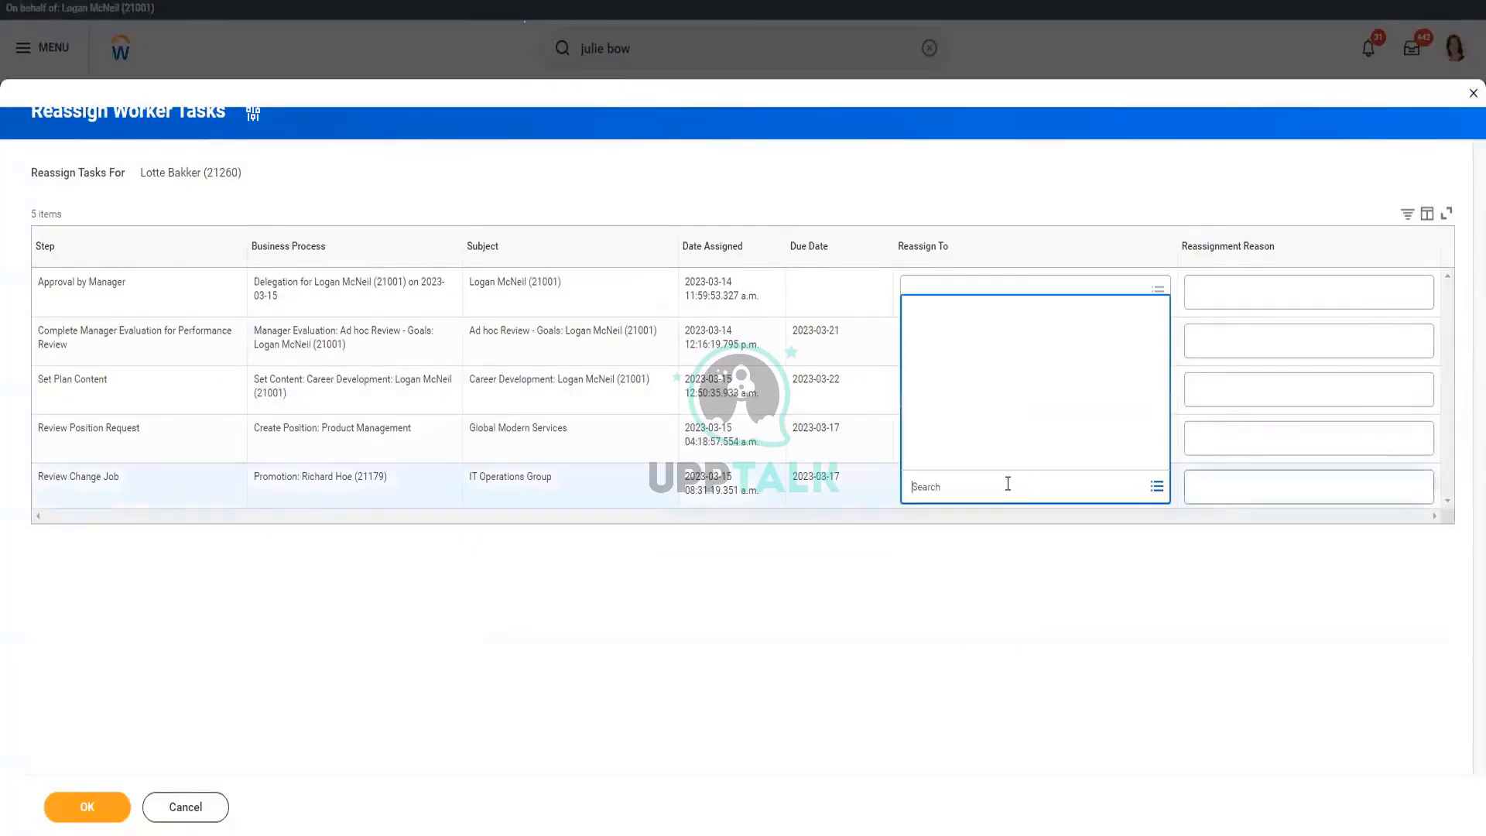
text(loga)
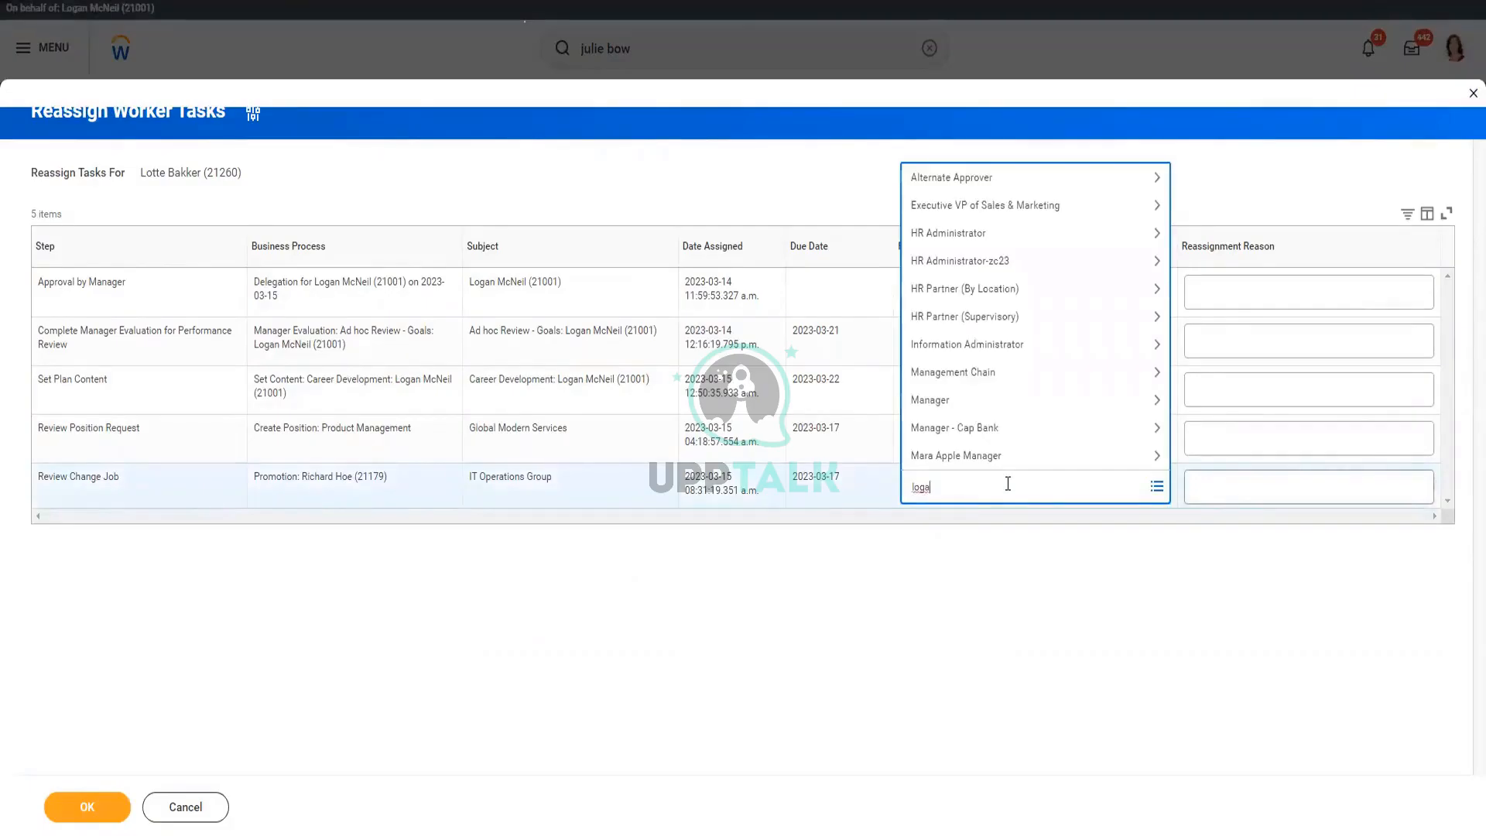
text( mc)
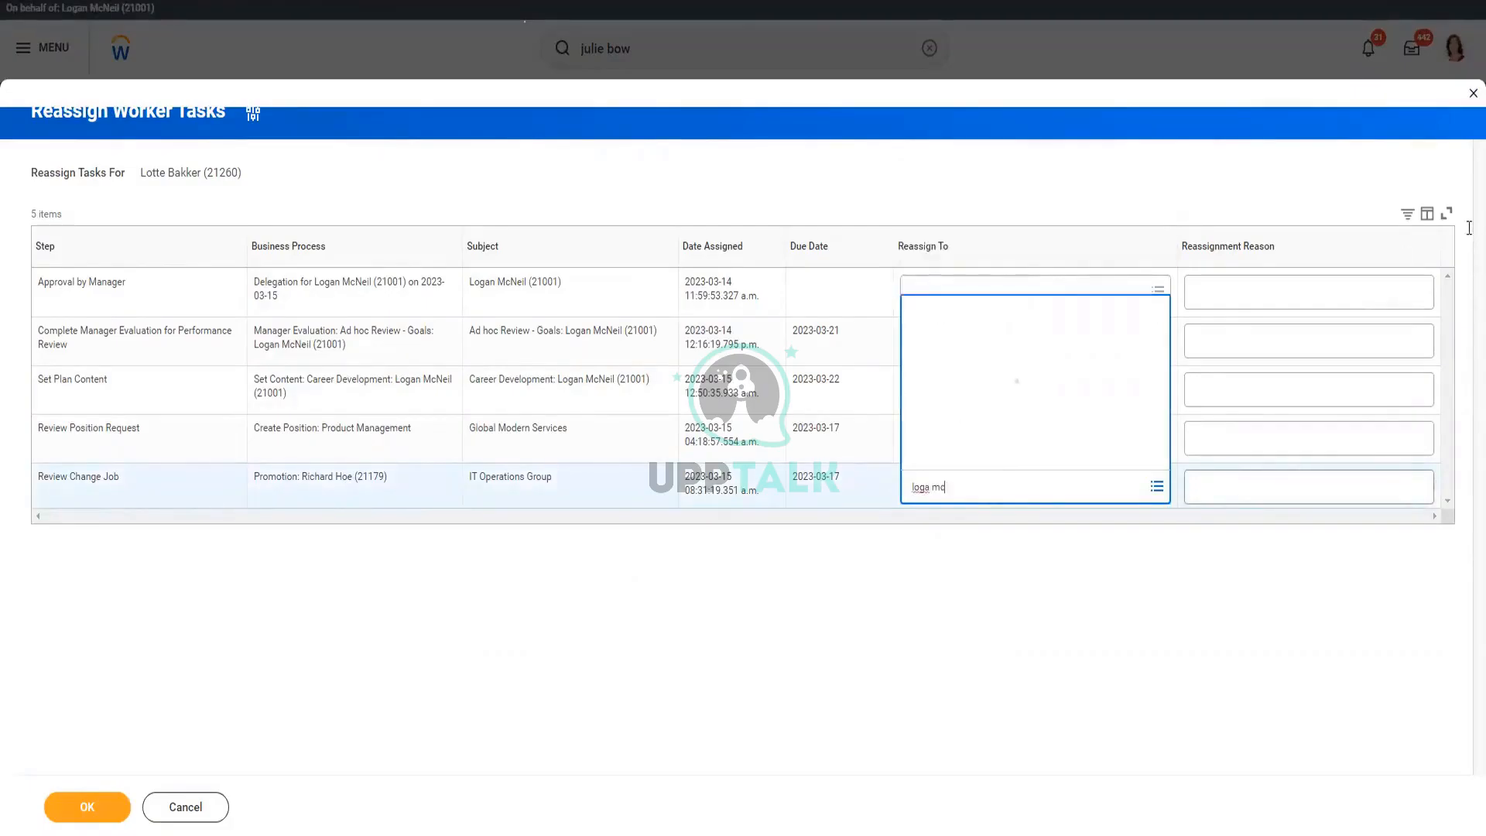
click(1244, 493)
text(Marc Johansson (21022))
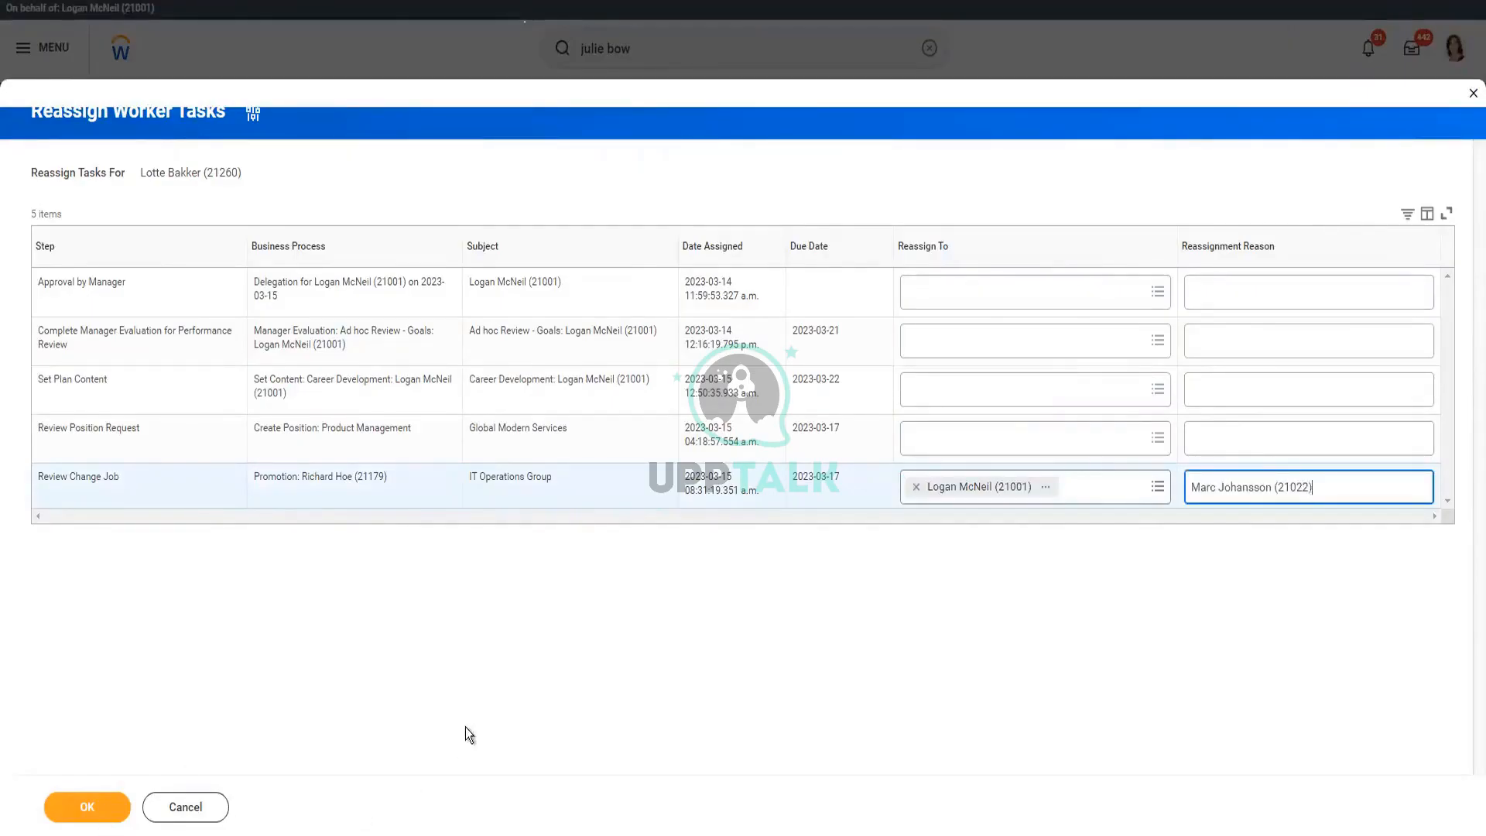
click(466, 726)
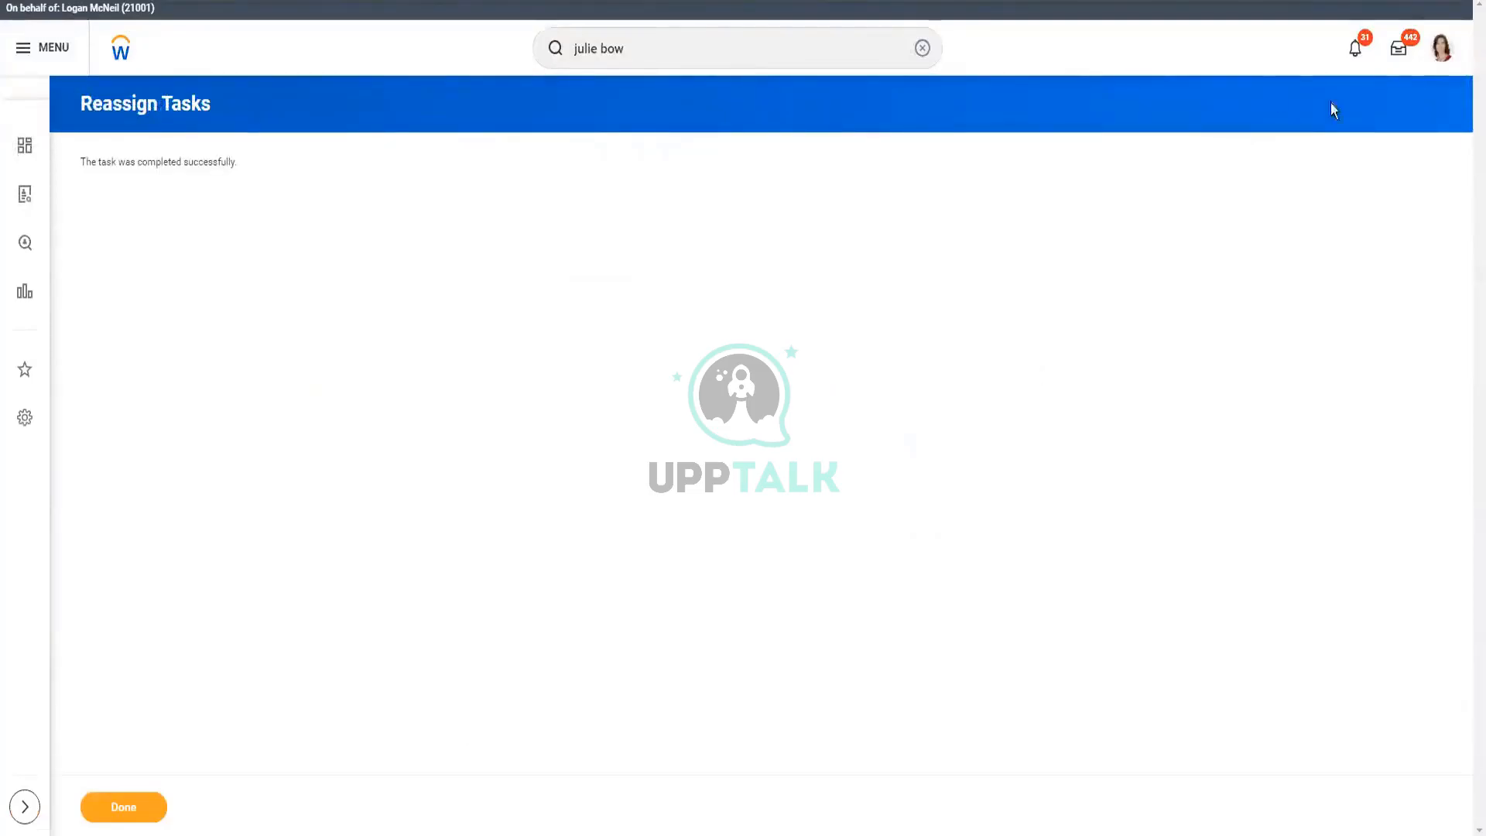
- Open the promotion's Review Change Job task from the inbox and set the change's effective date to 2023-03-14
click(1398, 59)
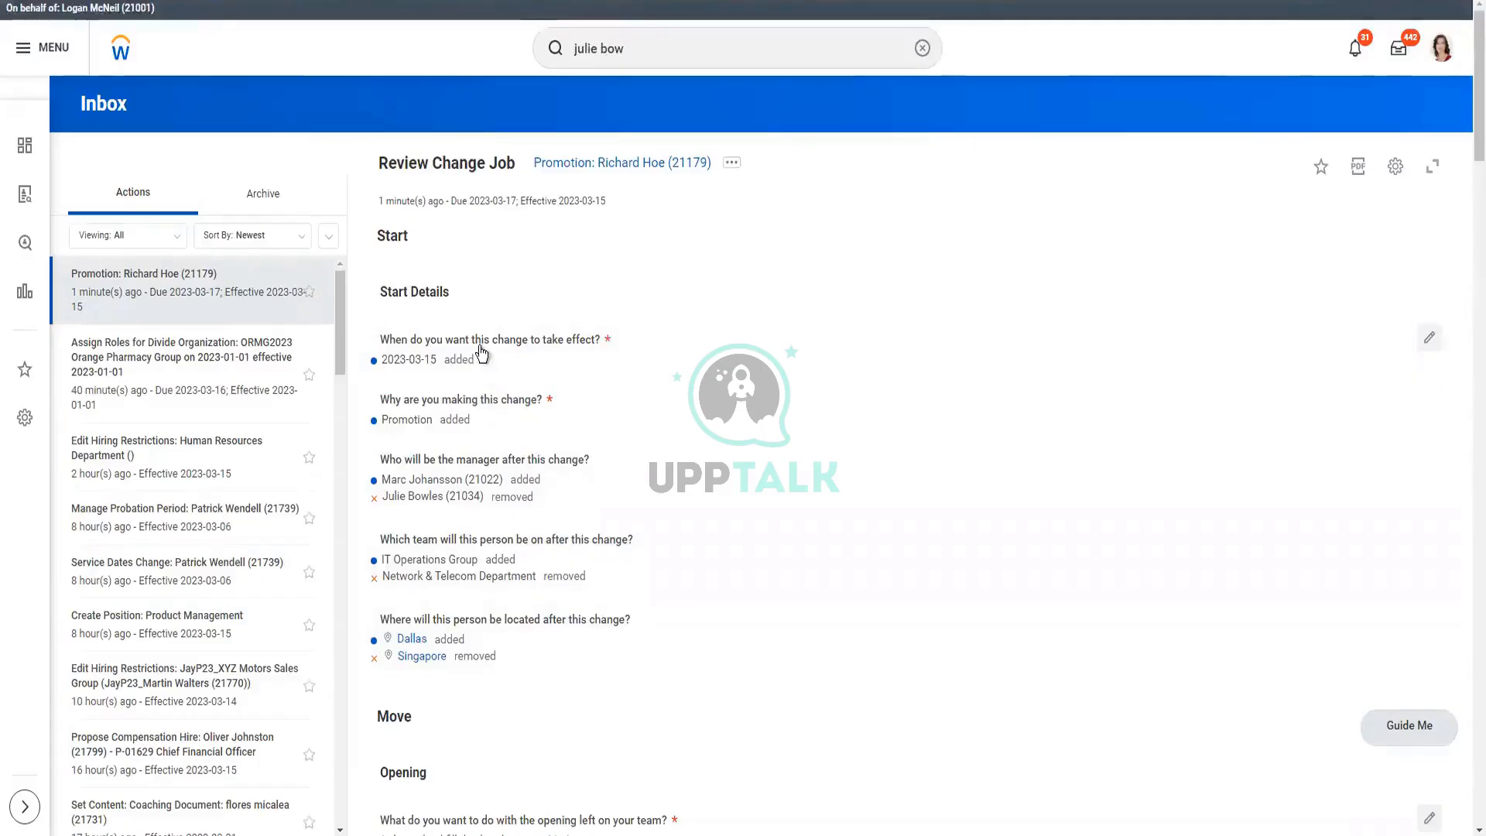
click(479, 352)
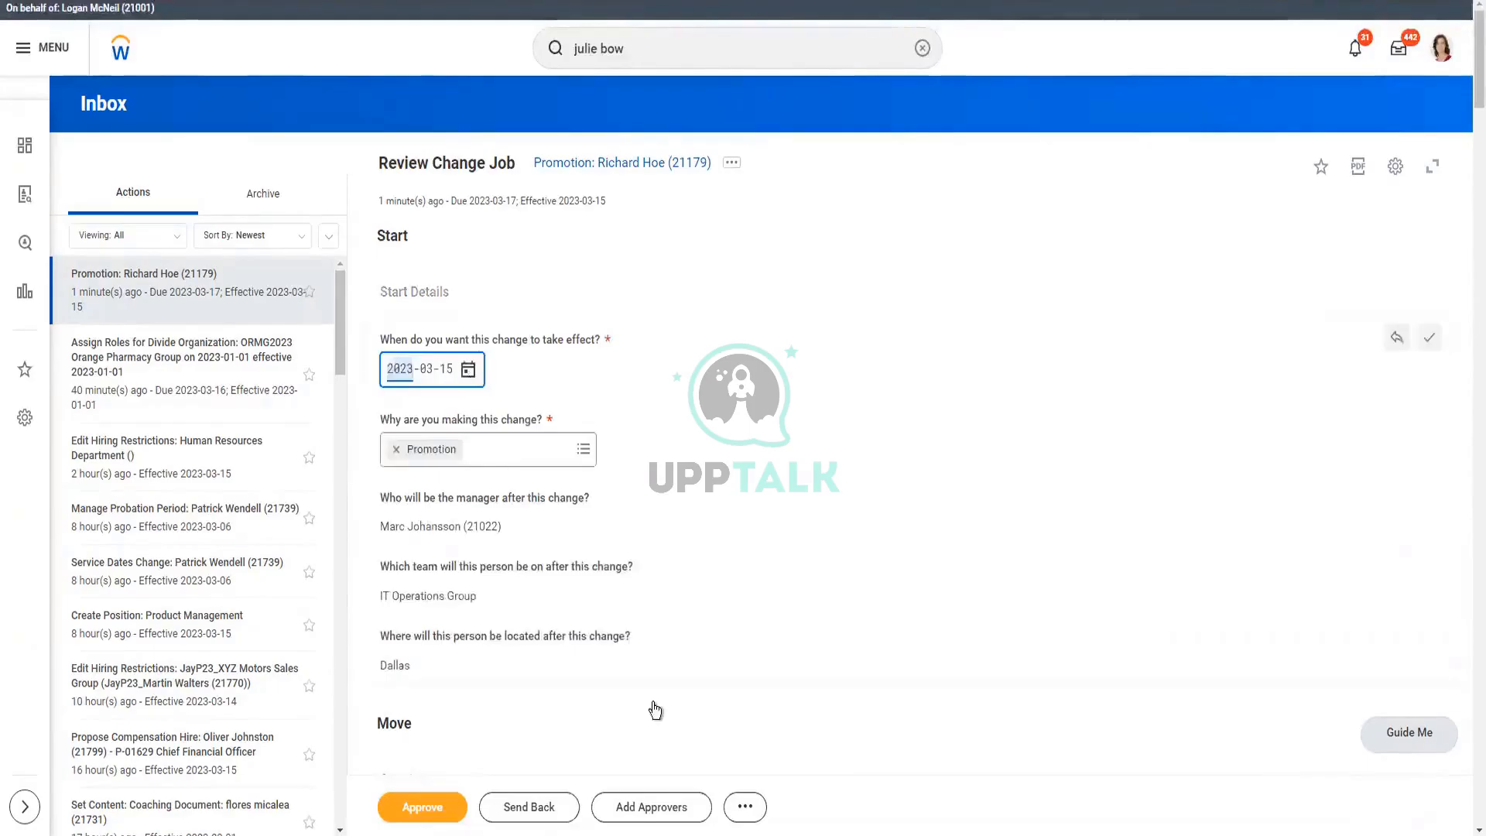
click(468, 370)
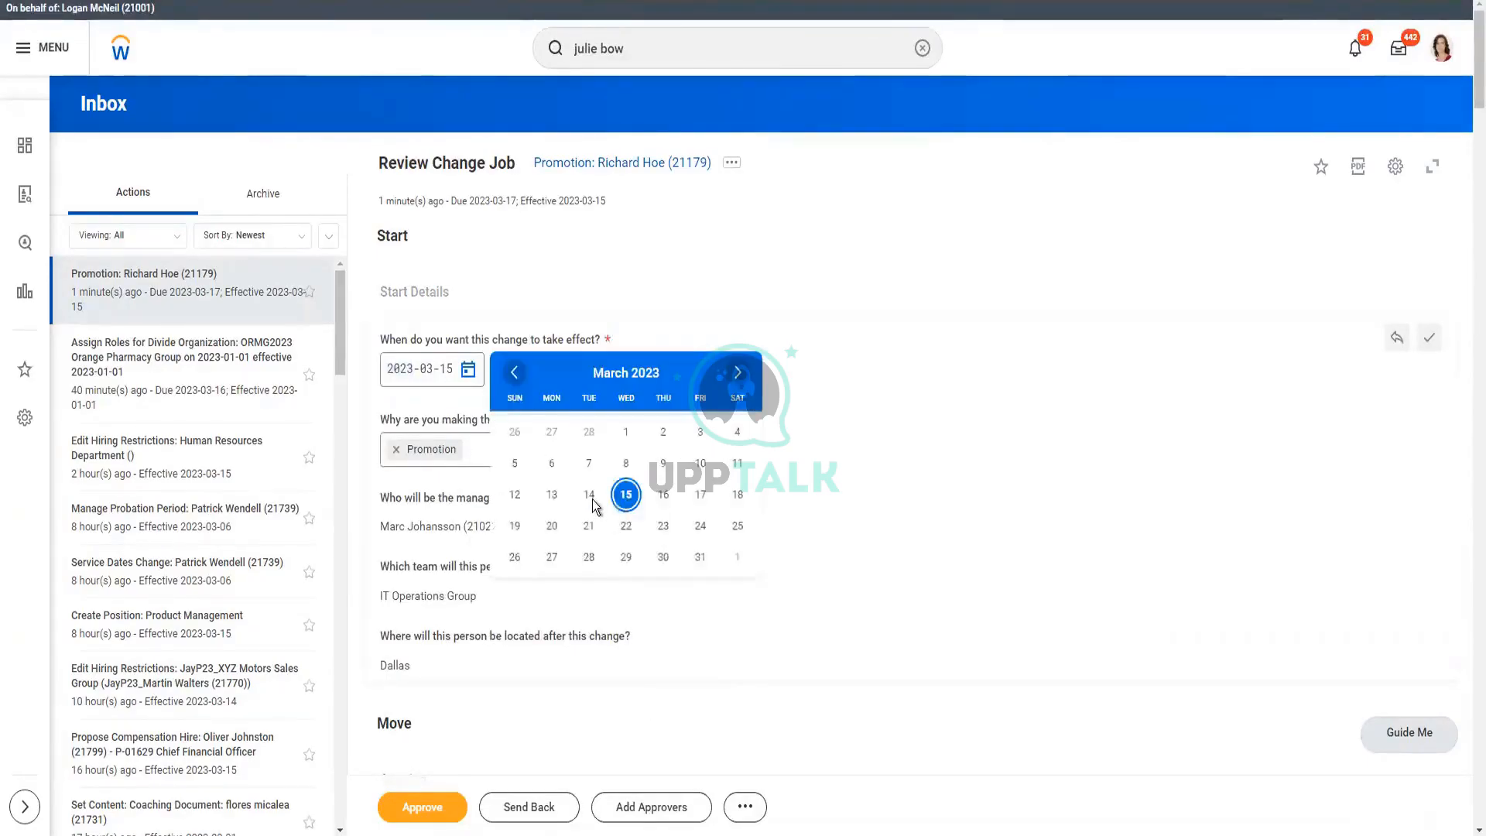
click(589, 496)
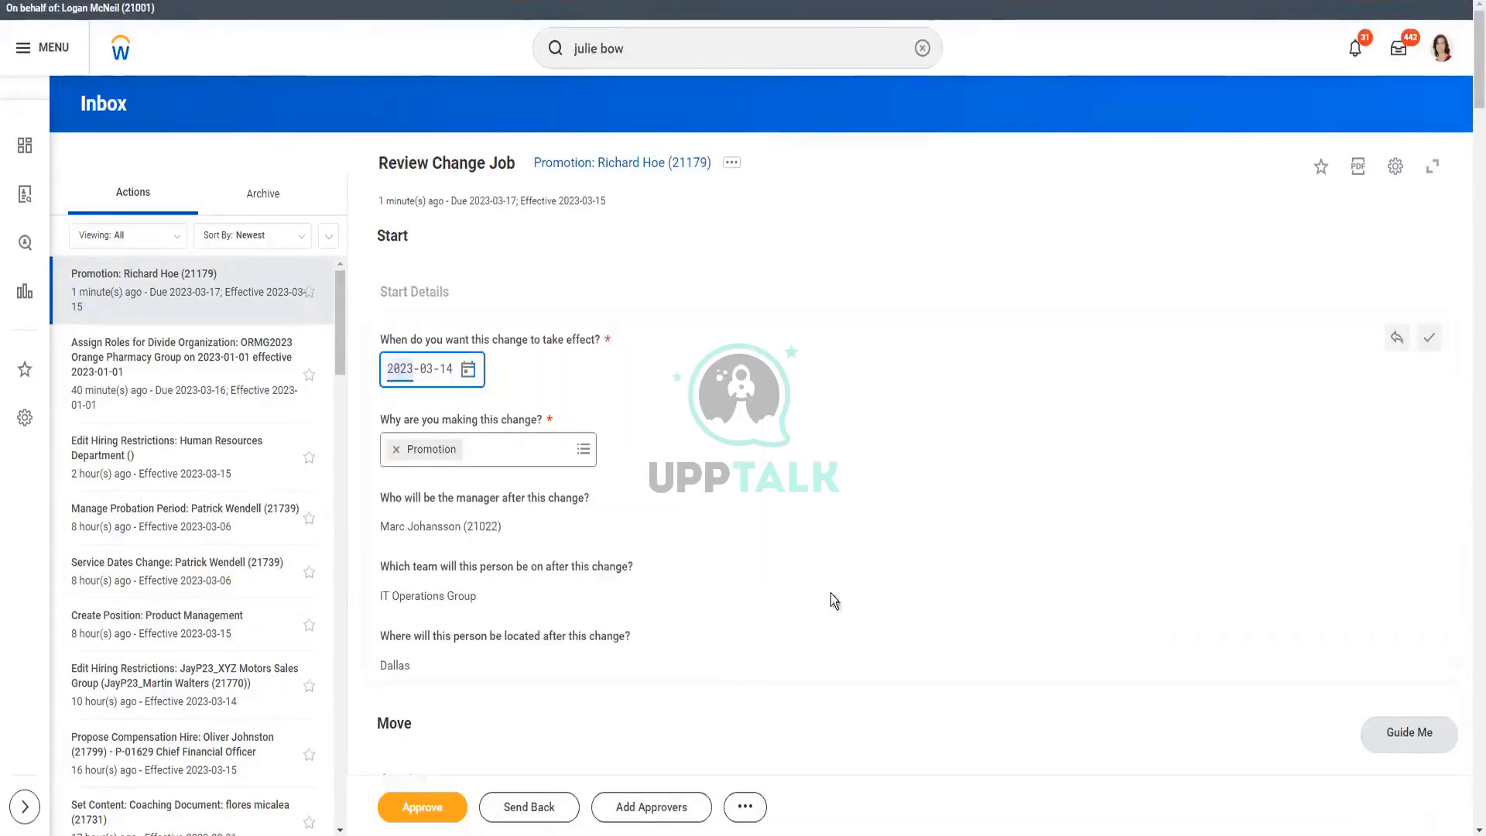
click(400, 809)
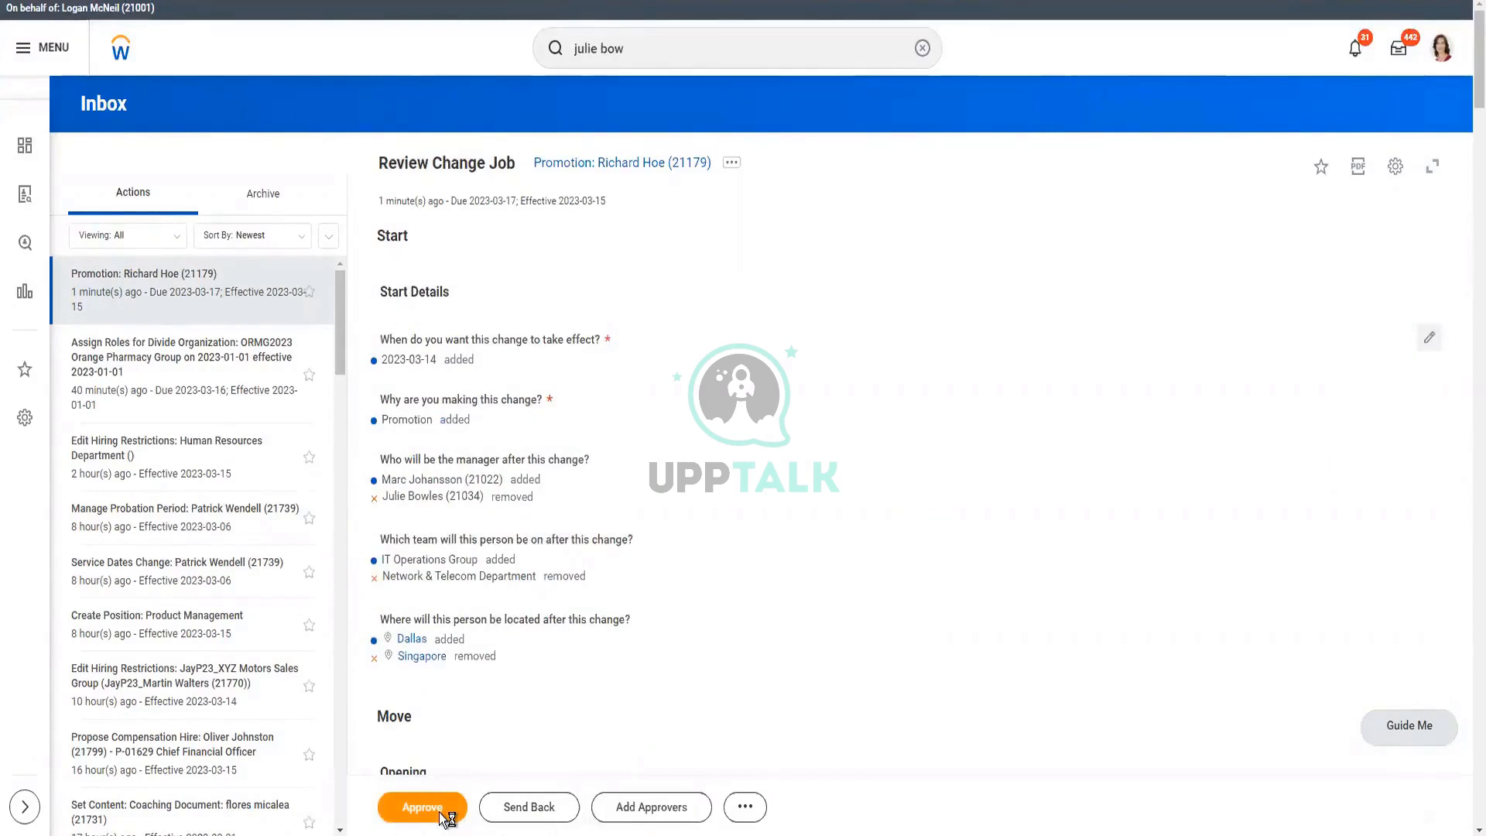
- Approve the Review Change Job task and open the approved event's process history at the Approval by Cost Center Manager step
click(445, 815)
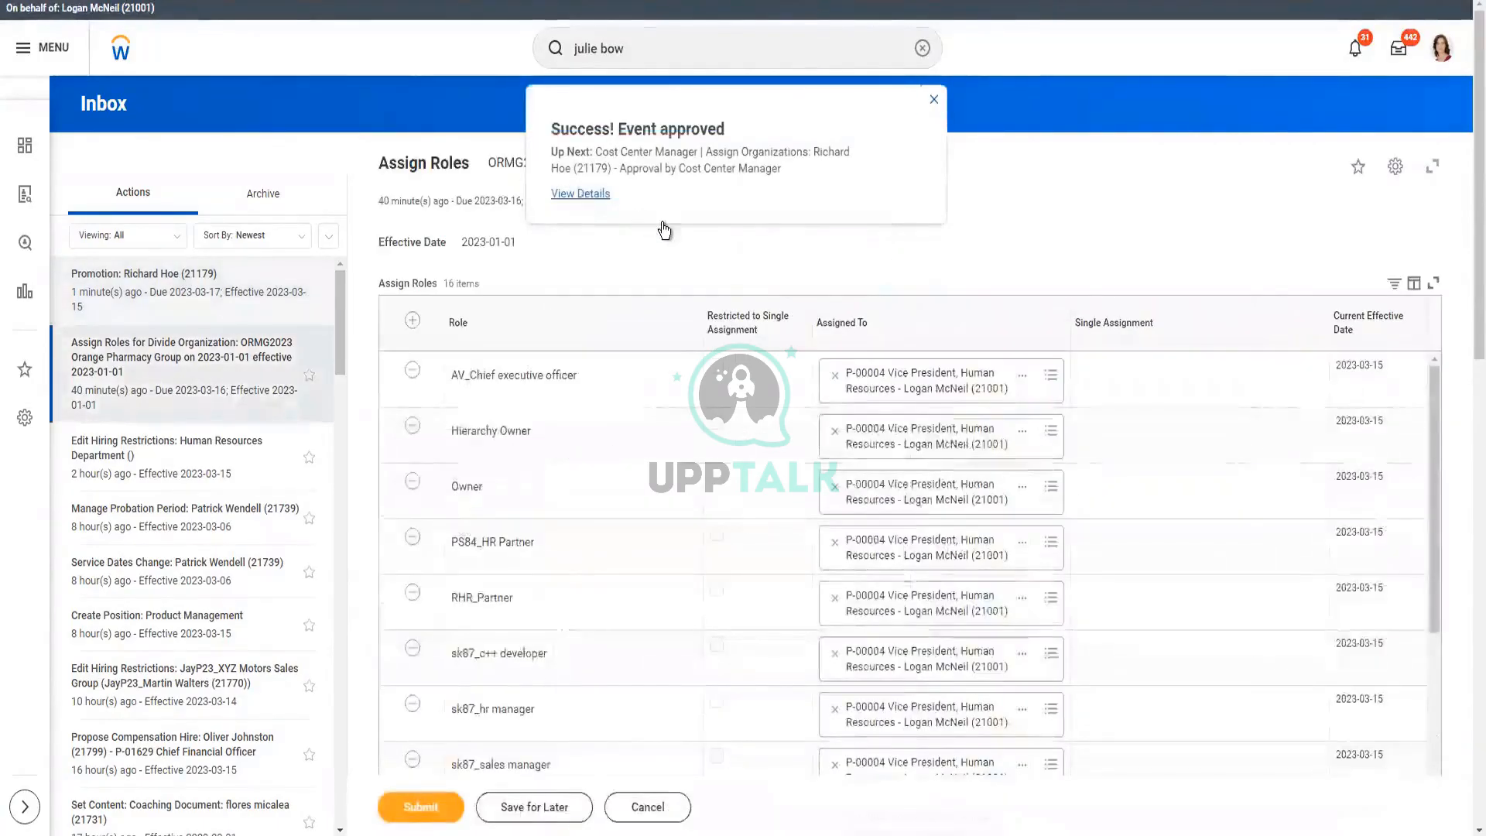
click(662, 223)
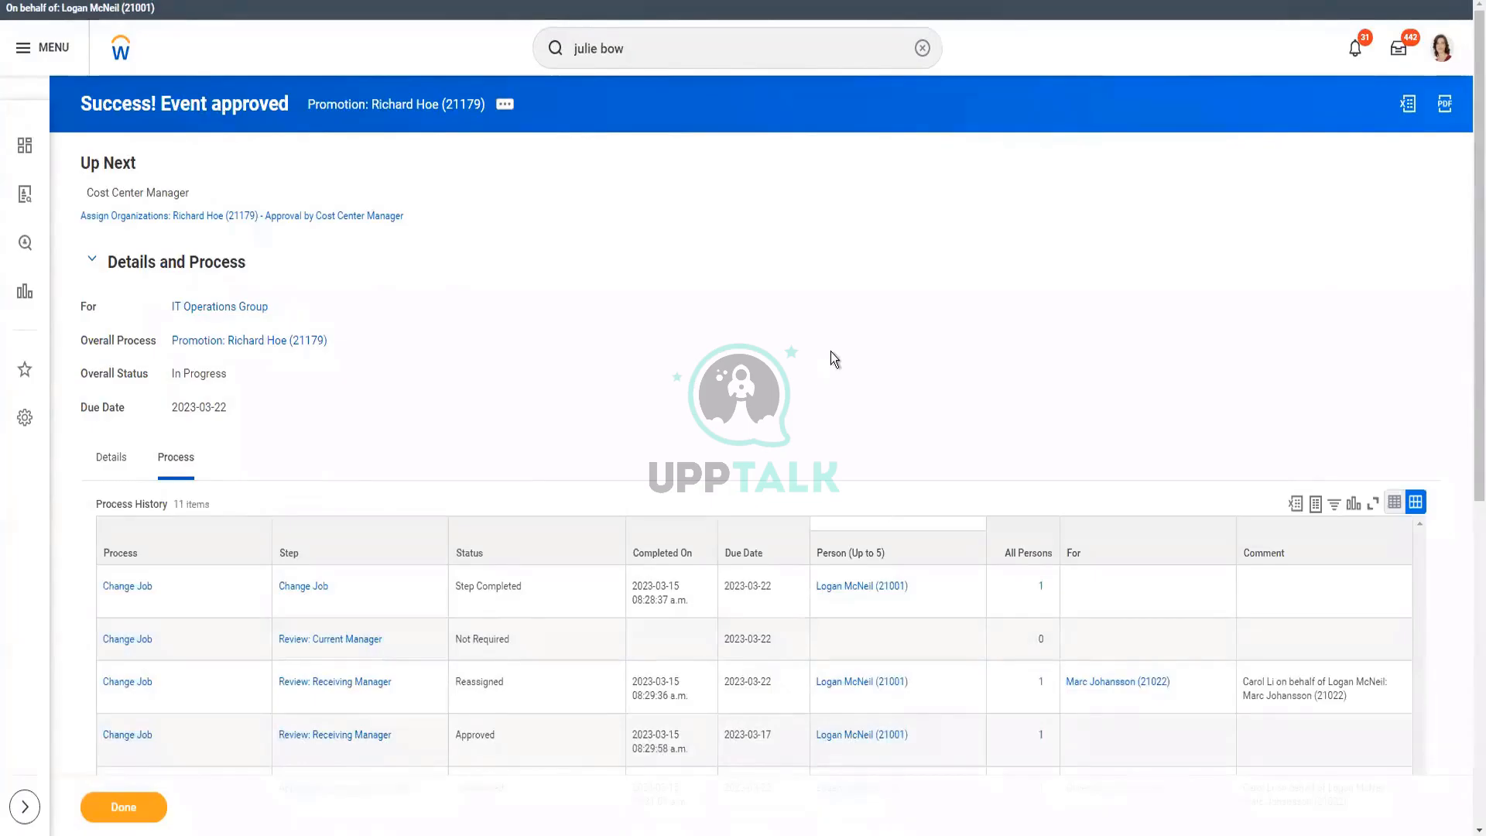
scroll(788, 531, down, 7)
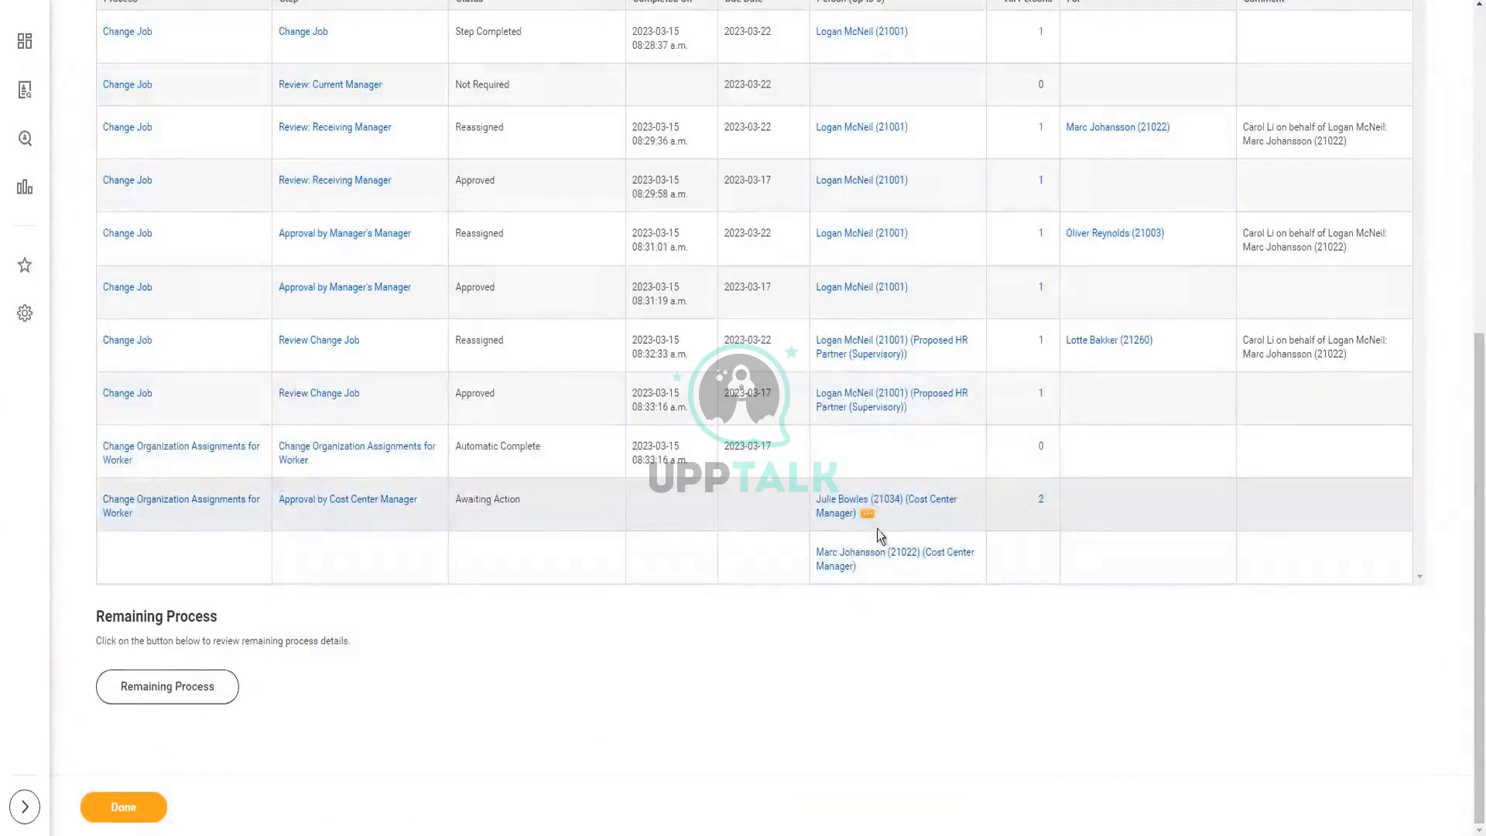
- Start reassigning the second listed Cost Center Manager's tasks, setting the step initiated start date to 2023-03-14 and continuing to the task list
click(867, 514)
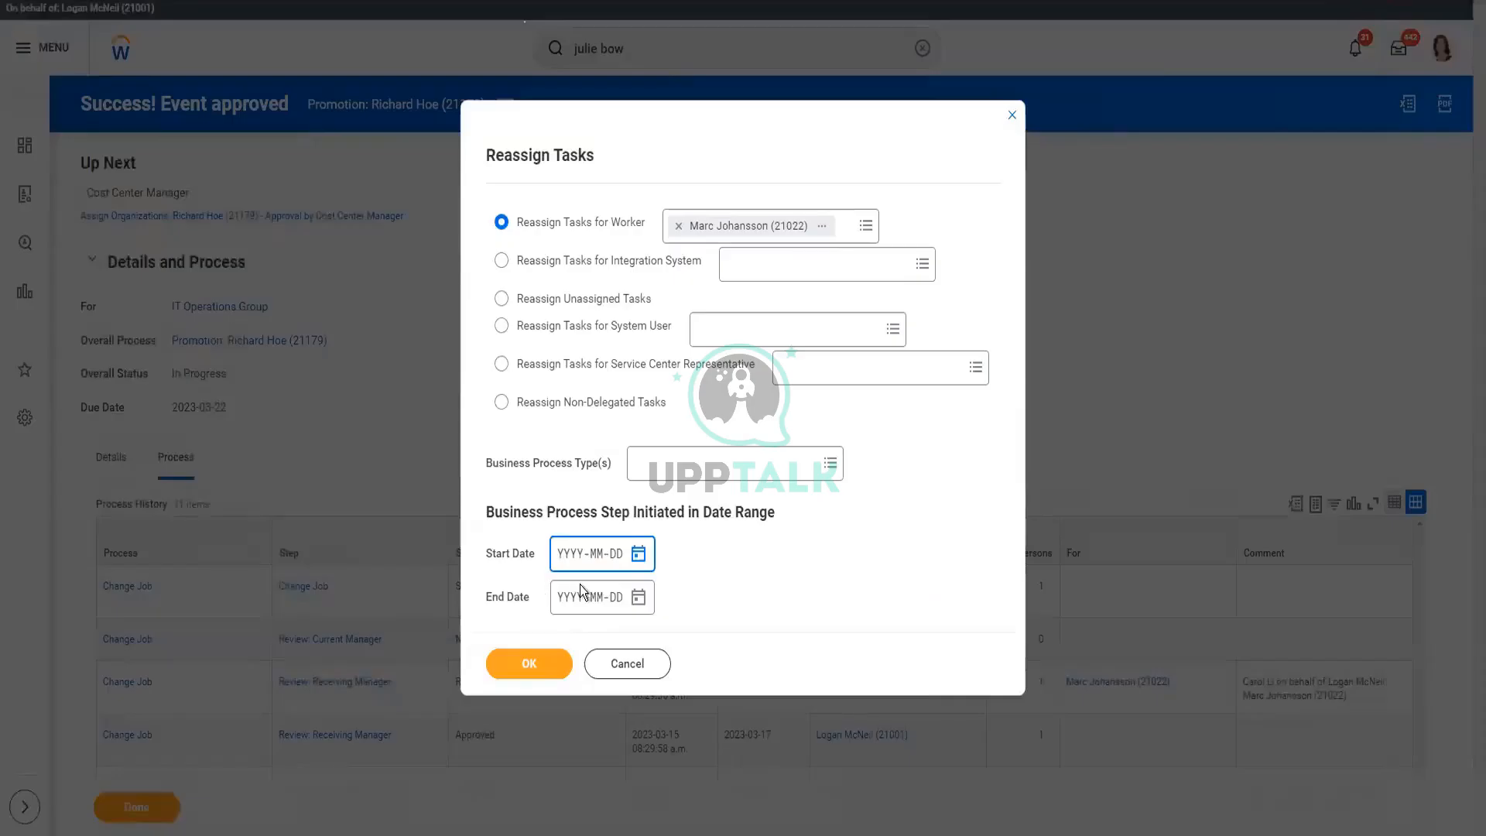
click(639, 554)
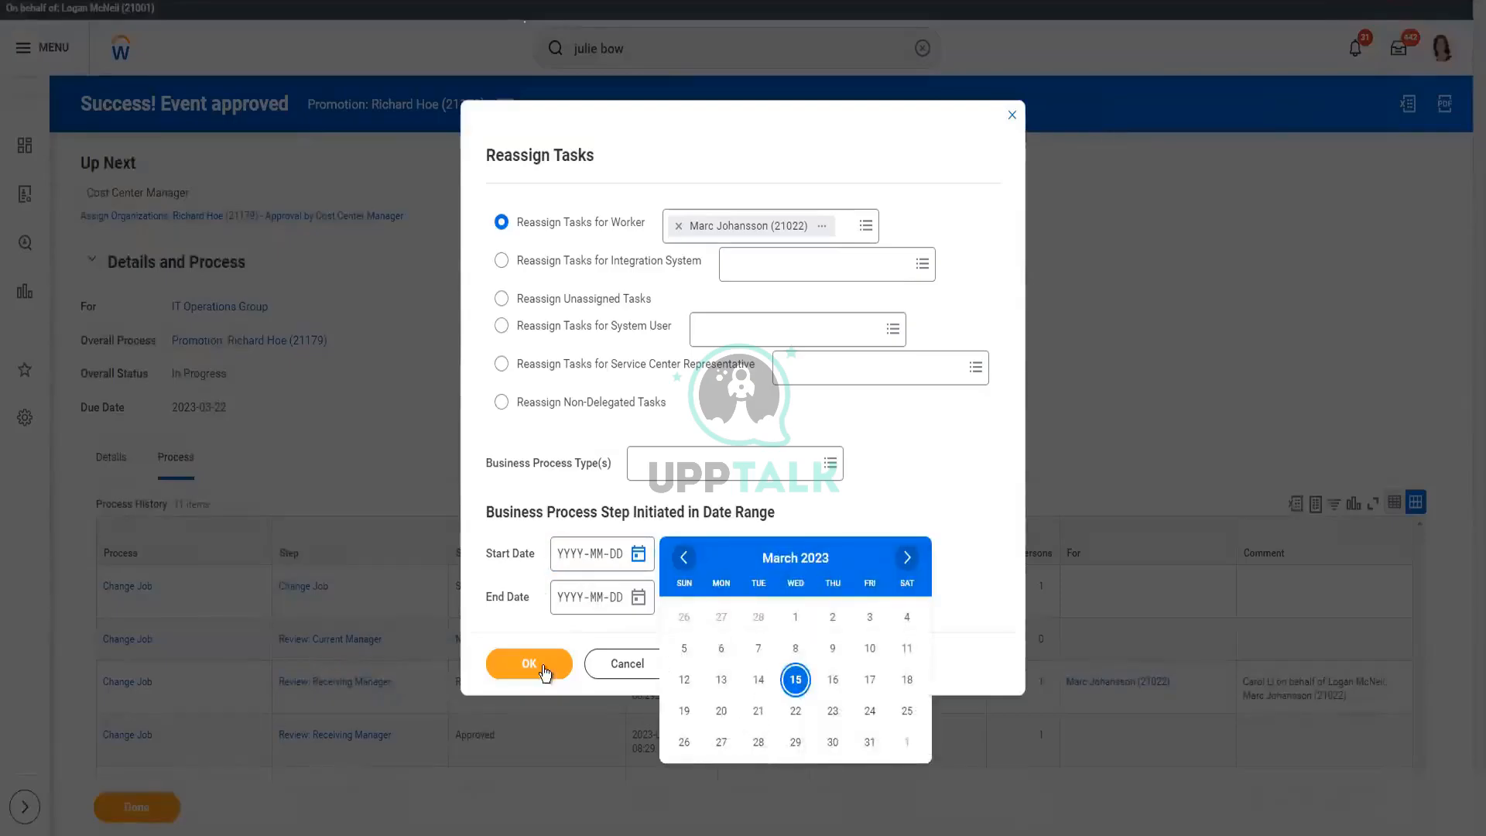
click(758, 680)
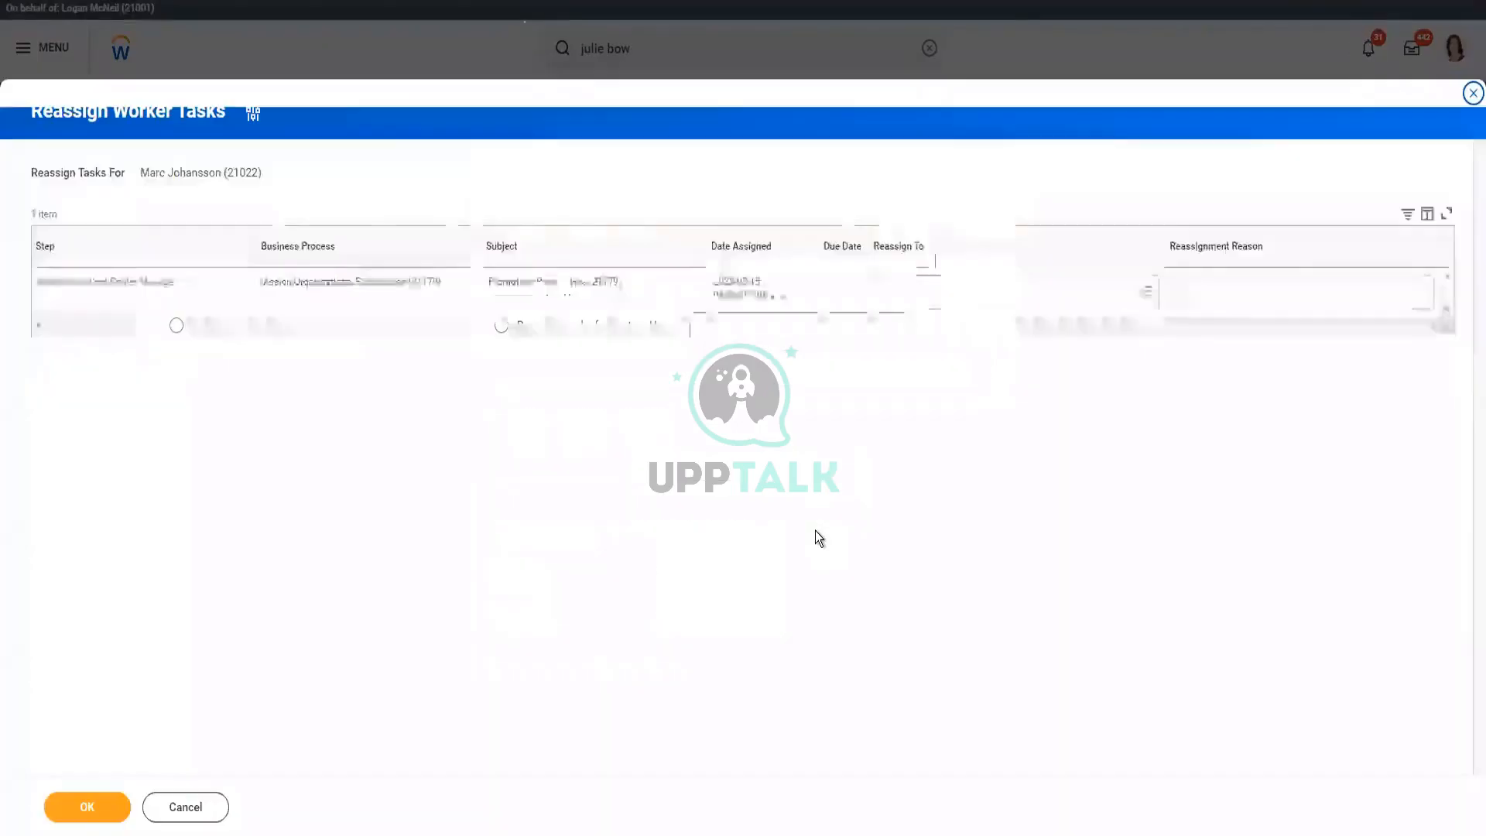
- Reassign the Approval by Cost Center Manager task to the proxied worker, giving the proposed manager's name and ID as the reason
click(920, 304)
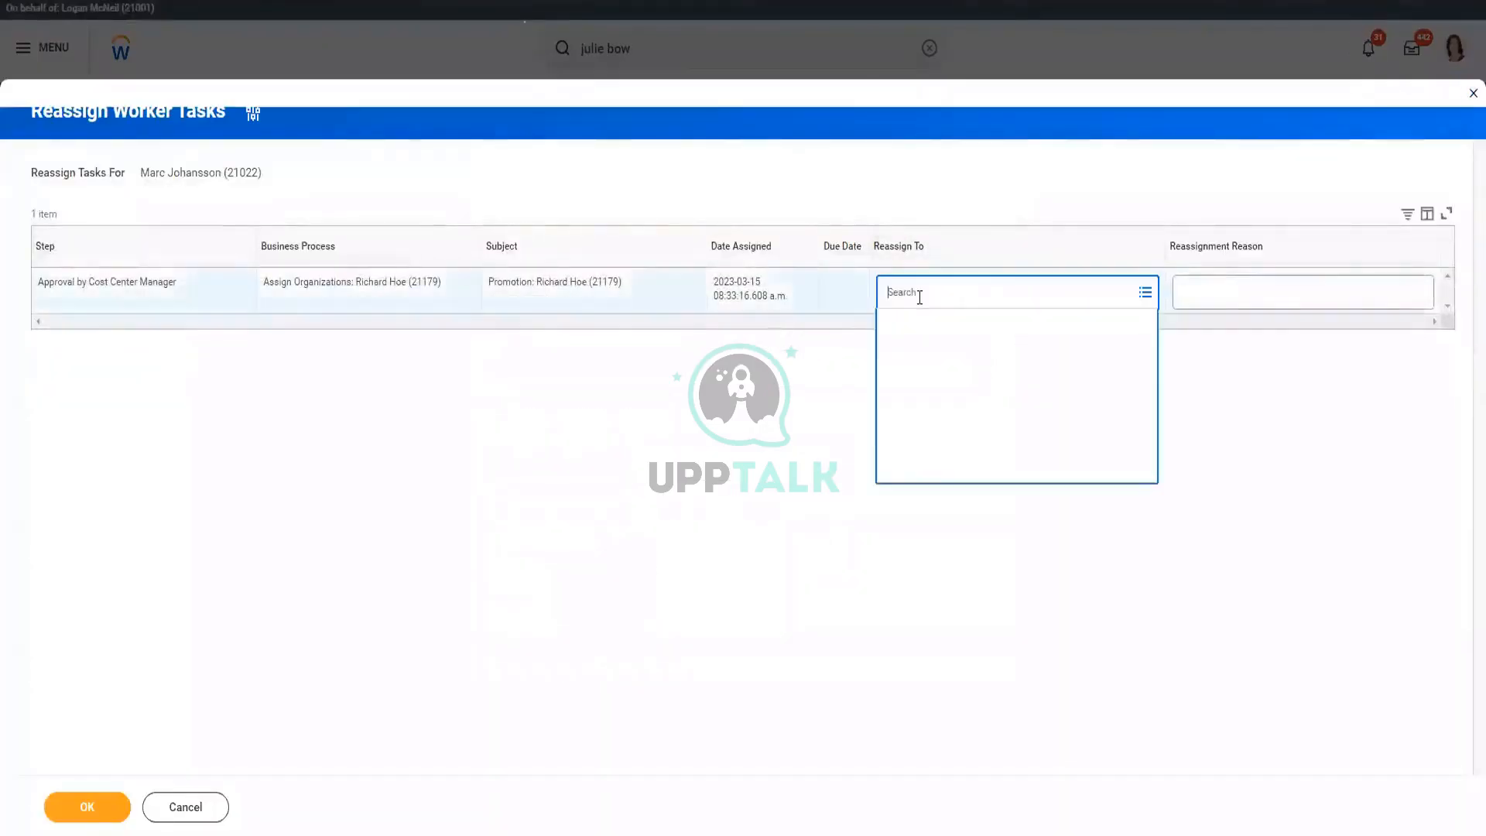
text(log mc)
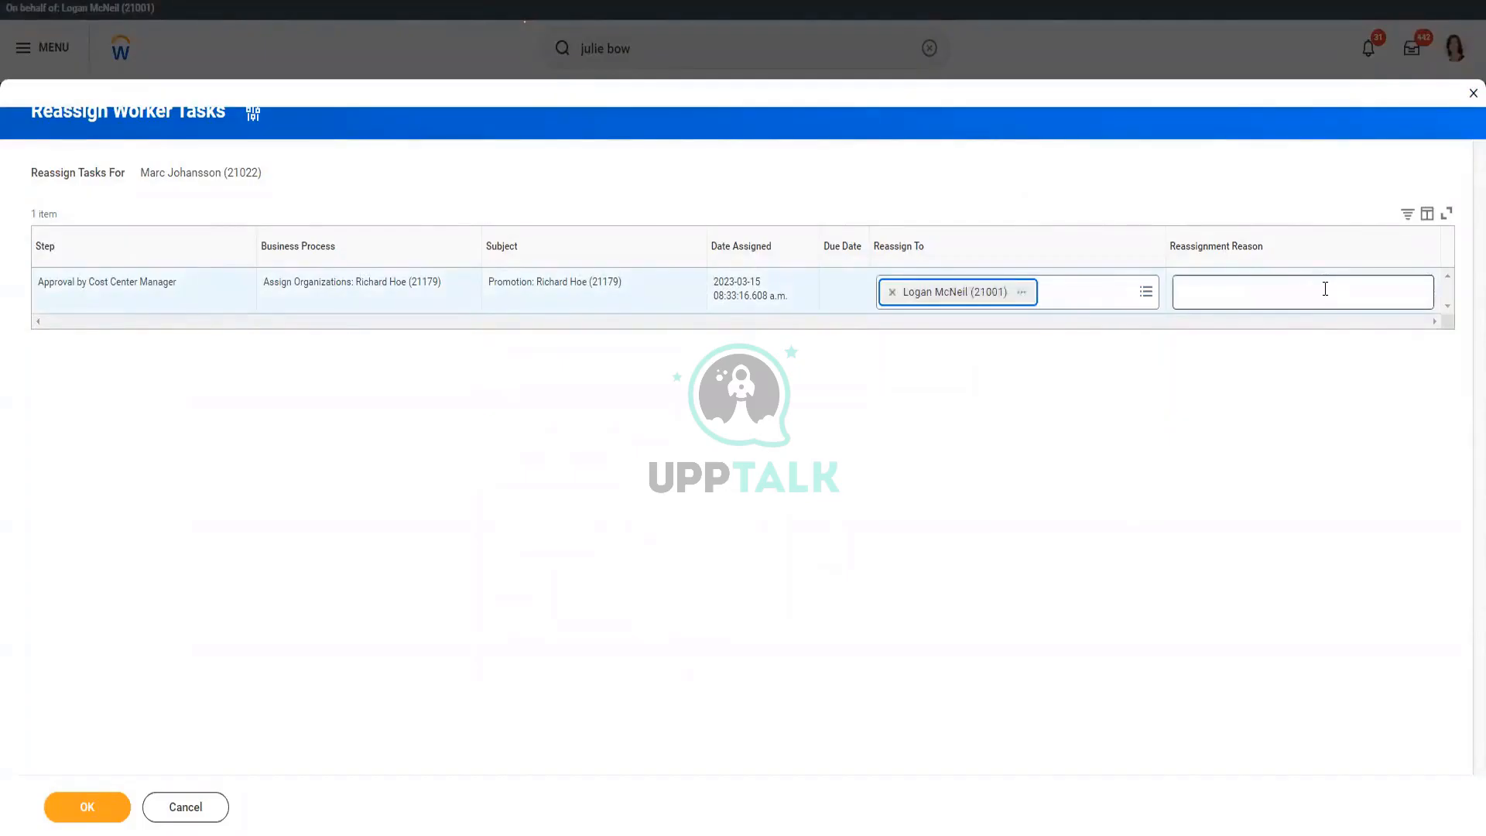
click(1325, 288)
text(Marc Johansson (21022))
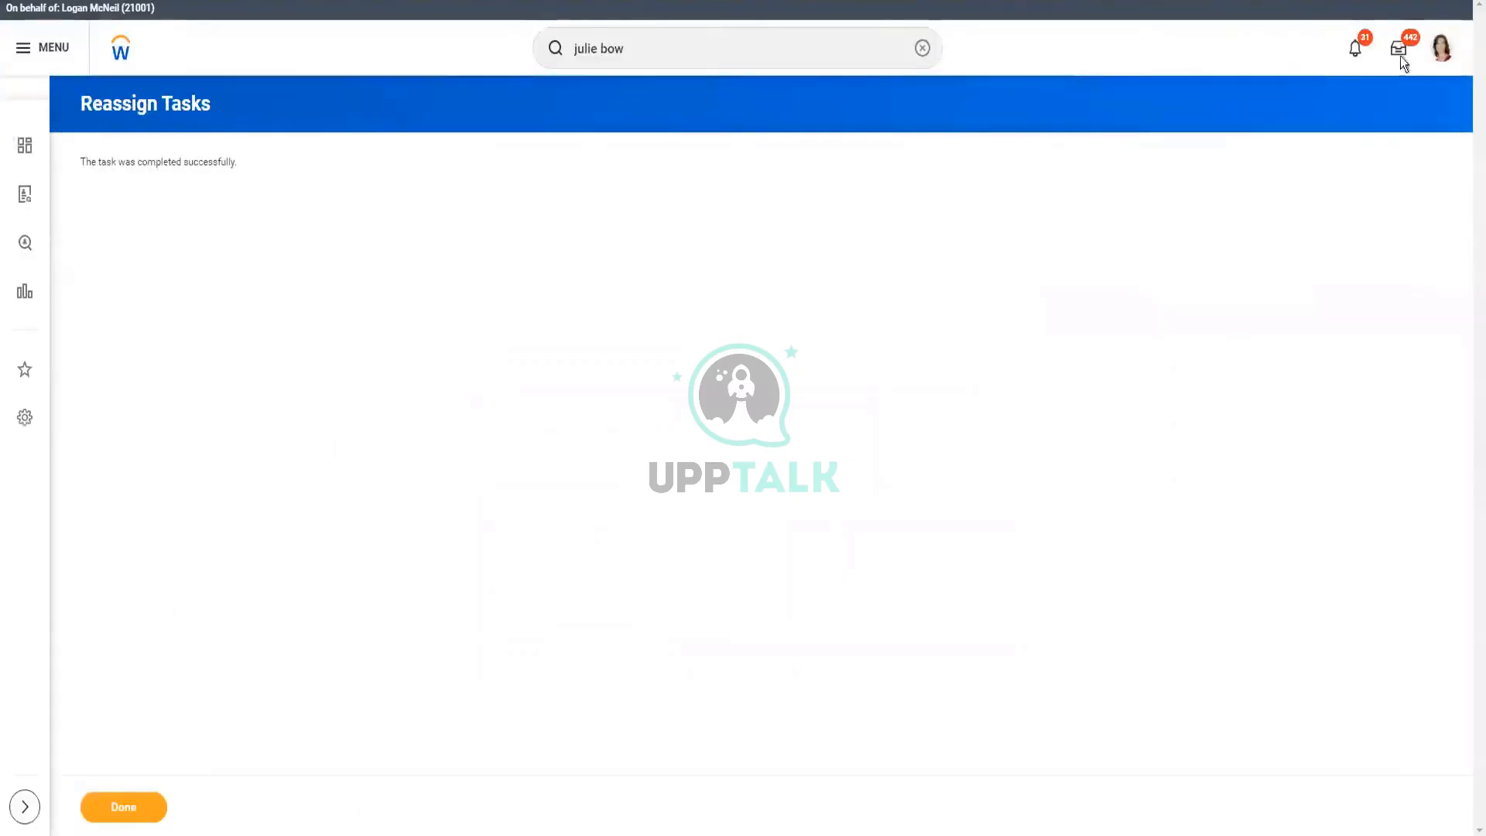
- Approve the promoted worker's Assign Organizations task from the inbox and open the approved event's process history
click(1398, 48)
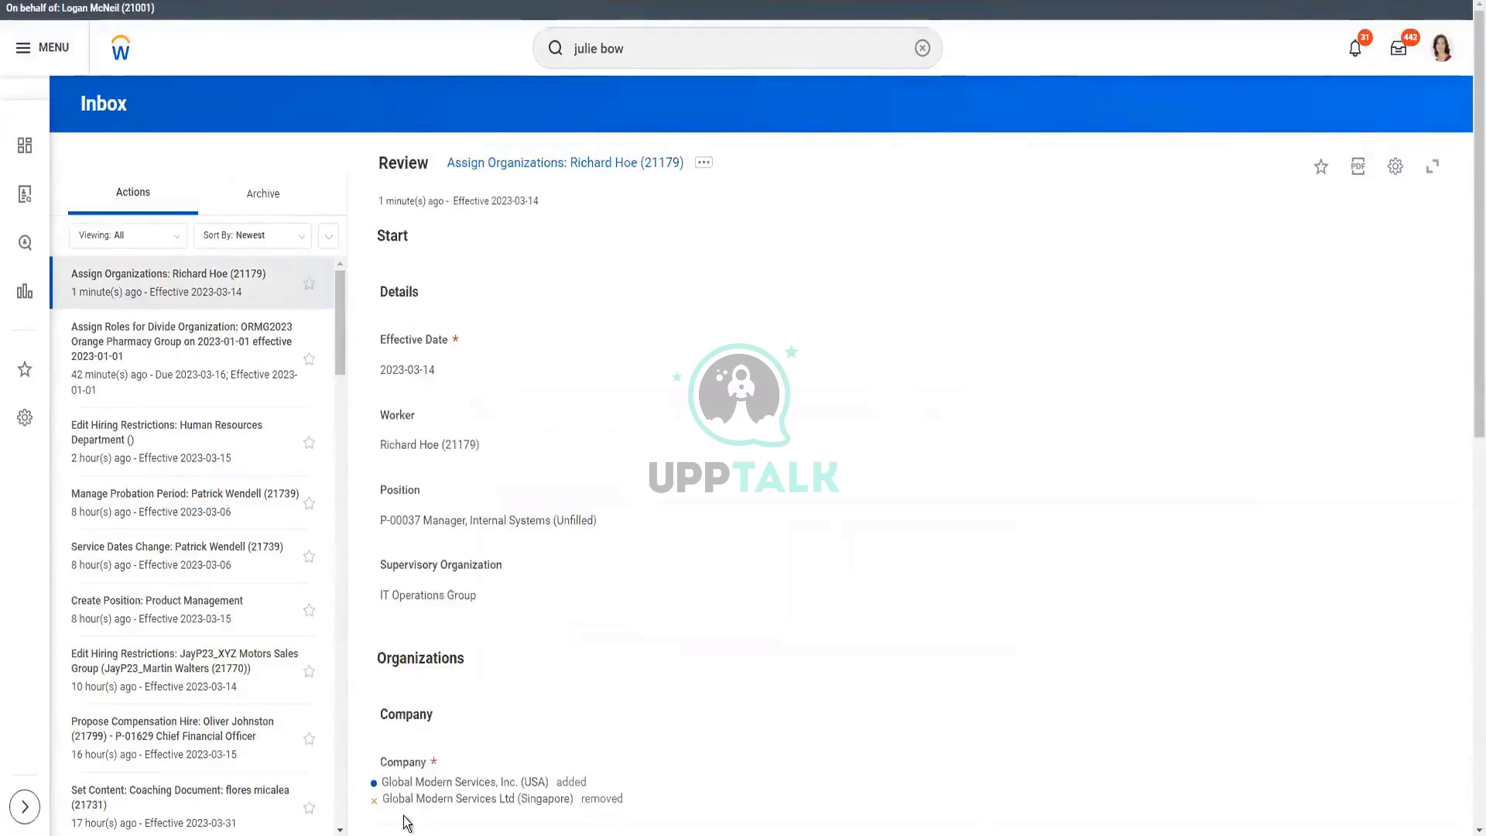
click(406, 819)
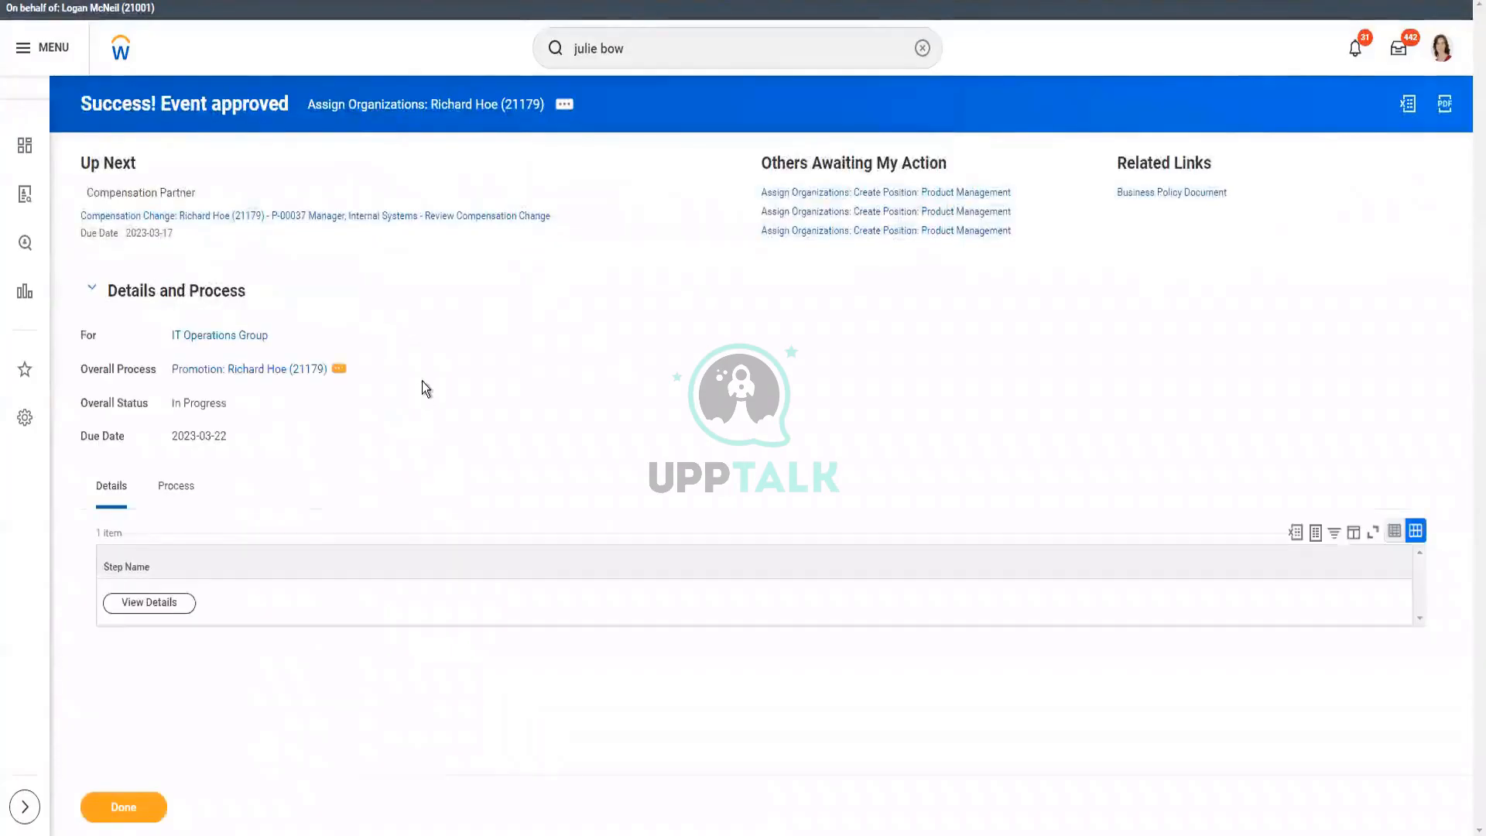
click(177, 486)
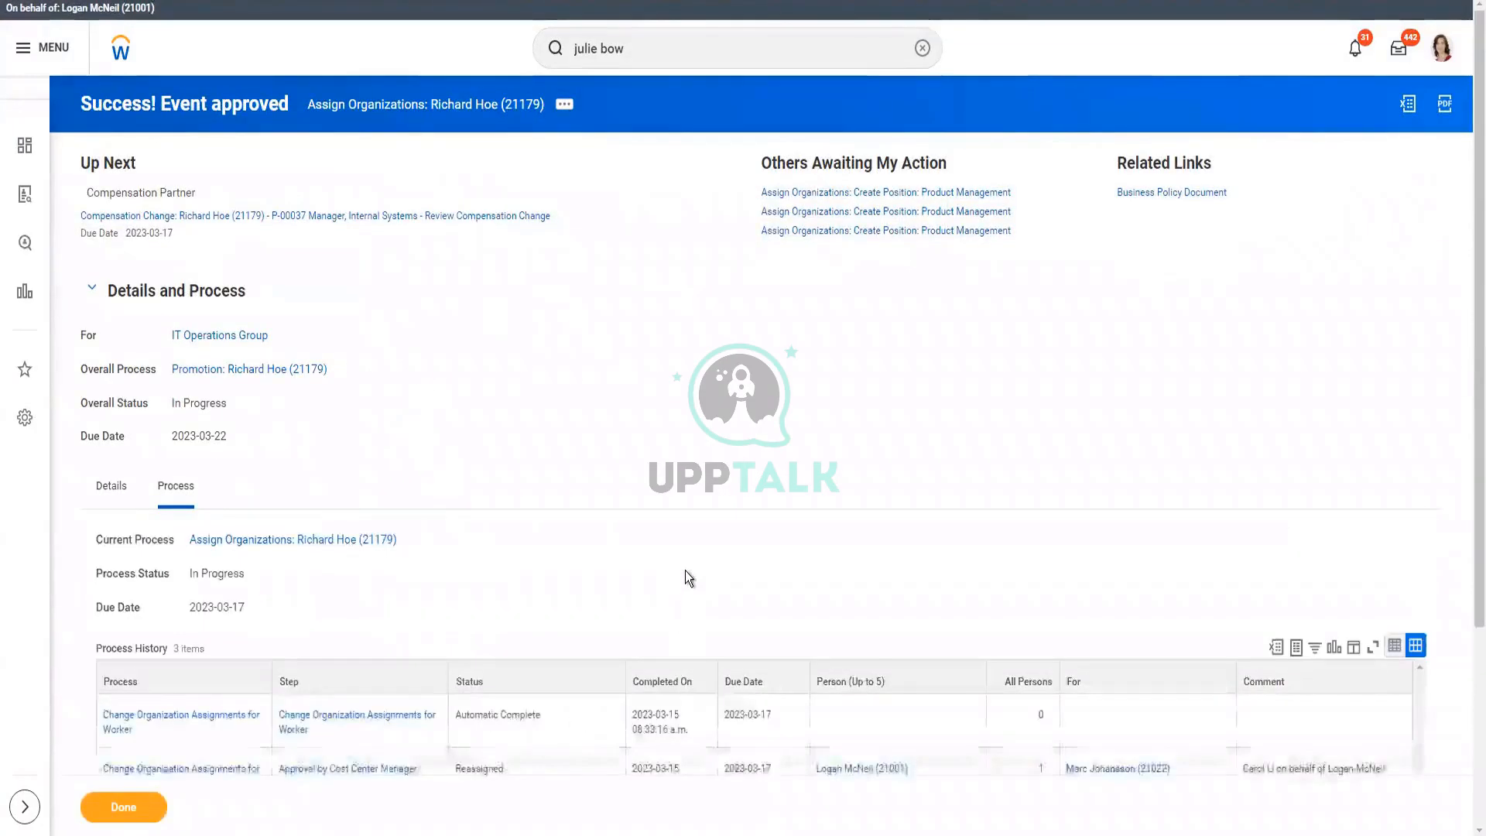
scroll(688, 578, down, 4)
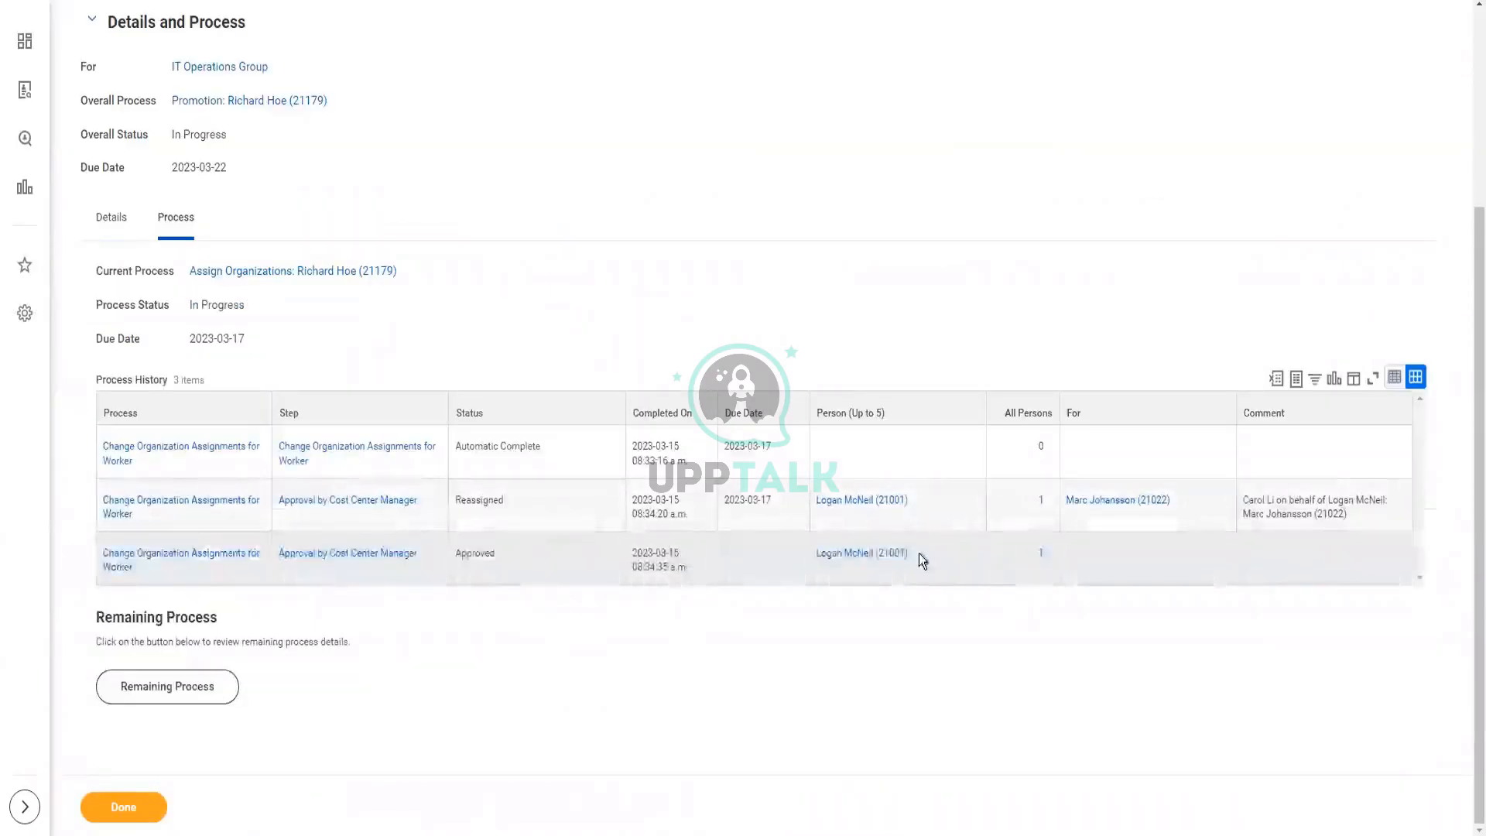
mouse_move(919, 558)
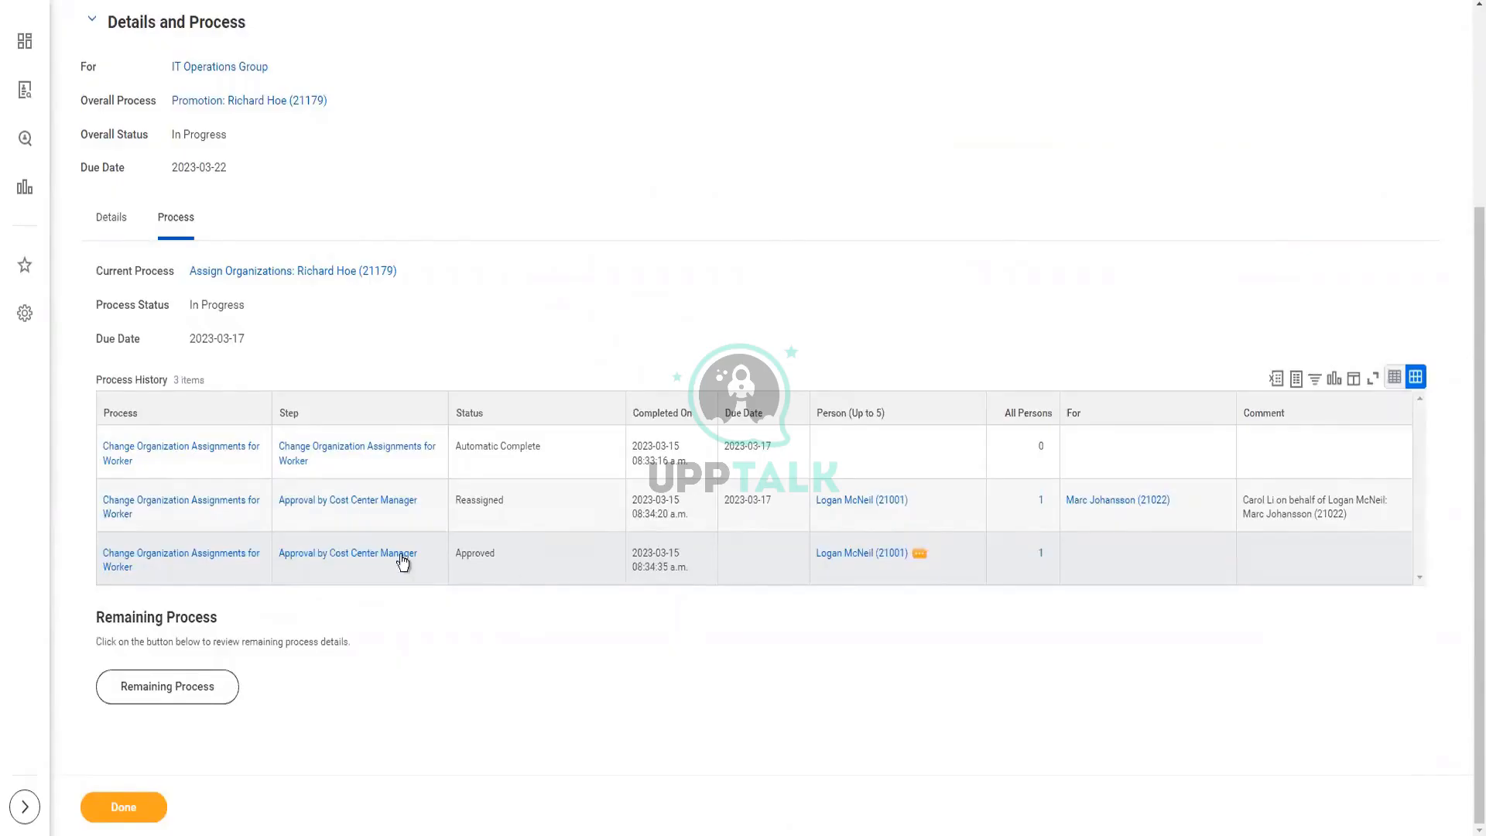
- From the overall promotion's process history, start reassigning the first Compensation Partner's tasks with step initiated start date 2023-03-14
mouse_move(272, 101)
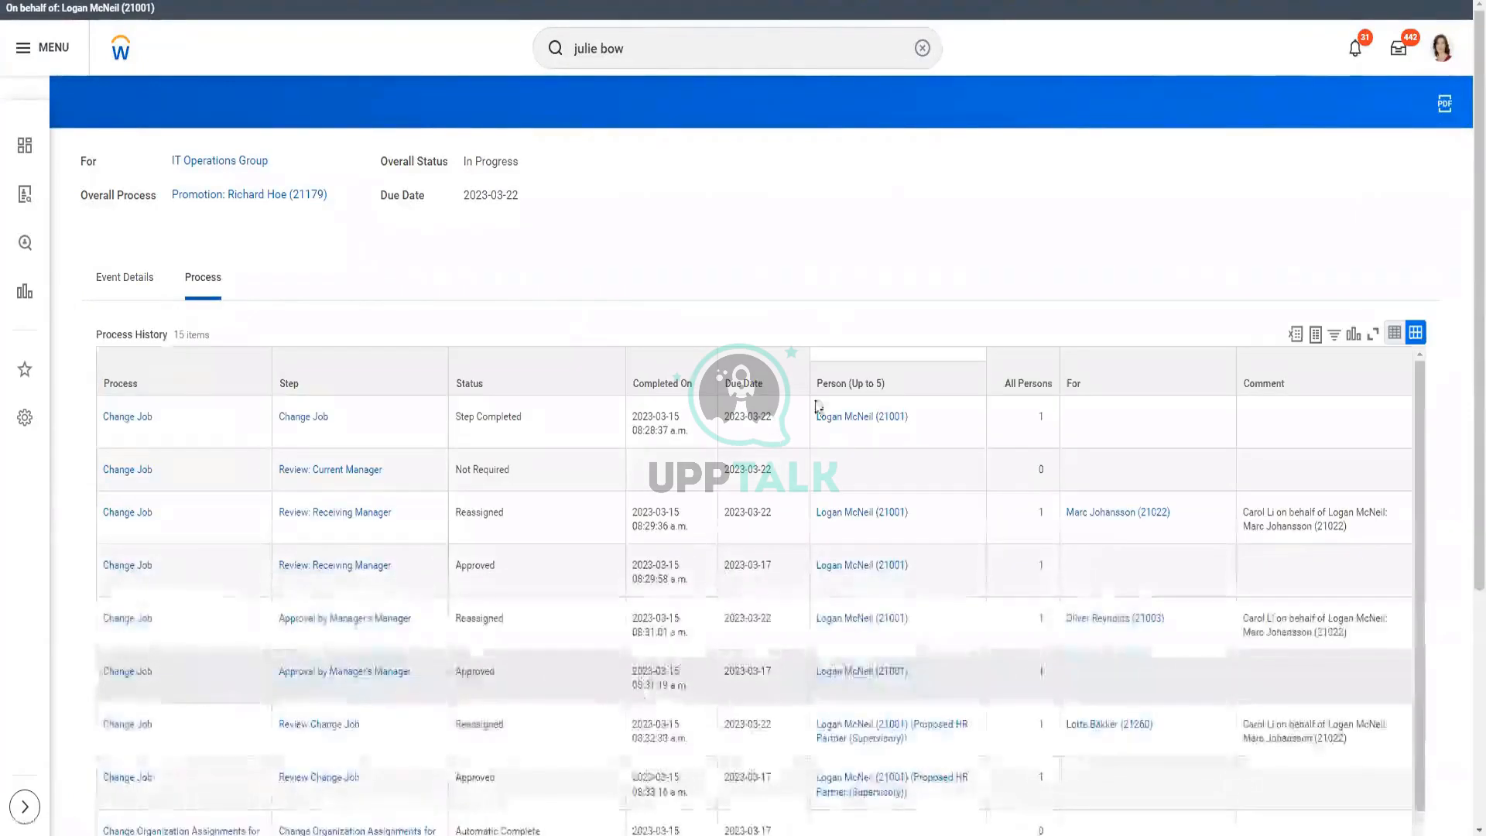
scroll(837, 254, down, 5)
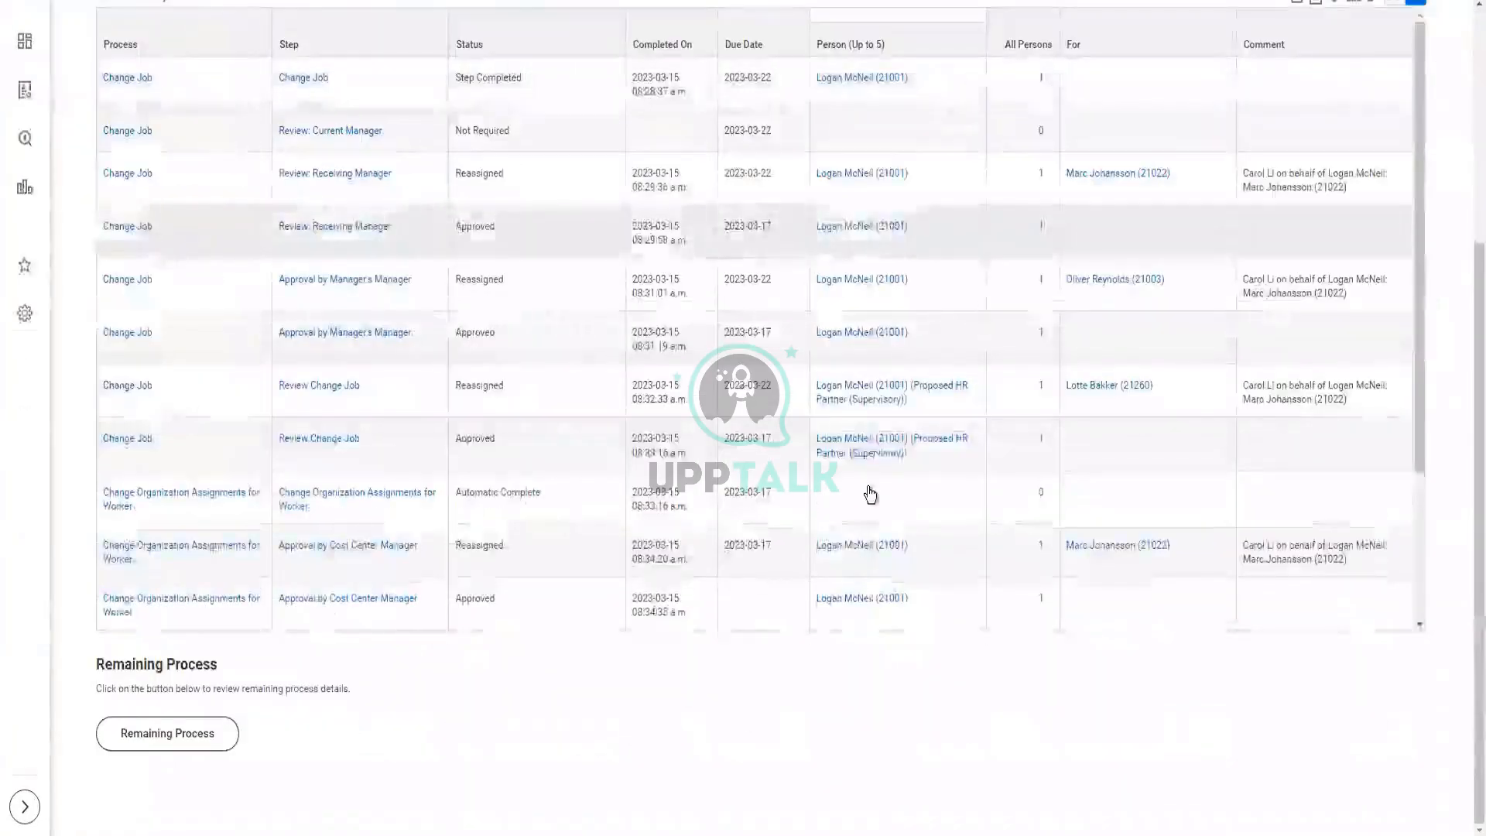
scroll(899, 504, down, 3)
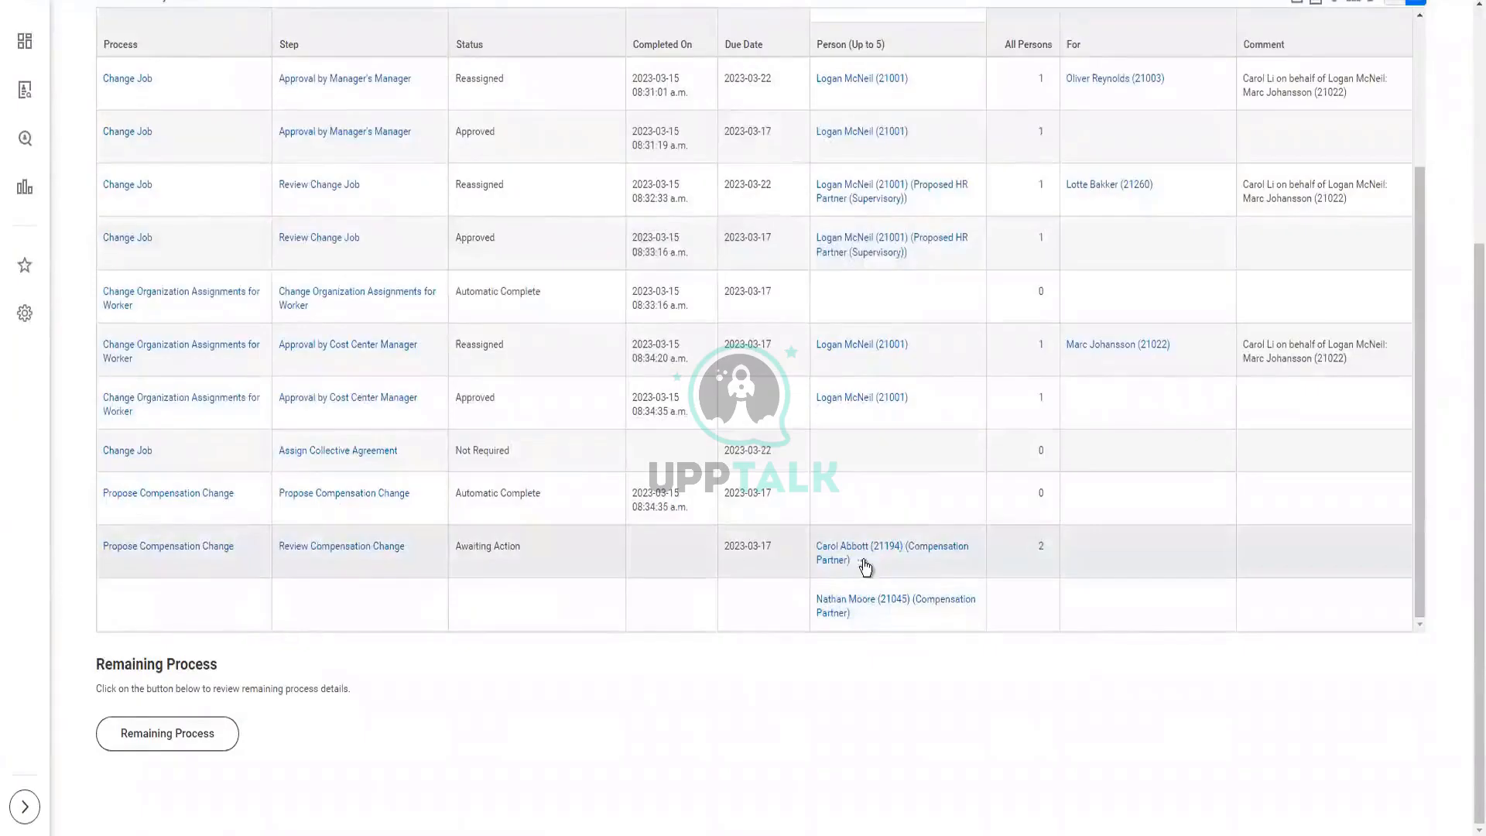
click(862, 562)
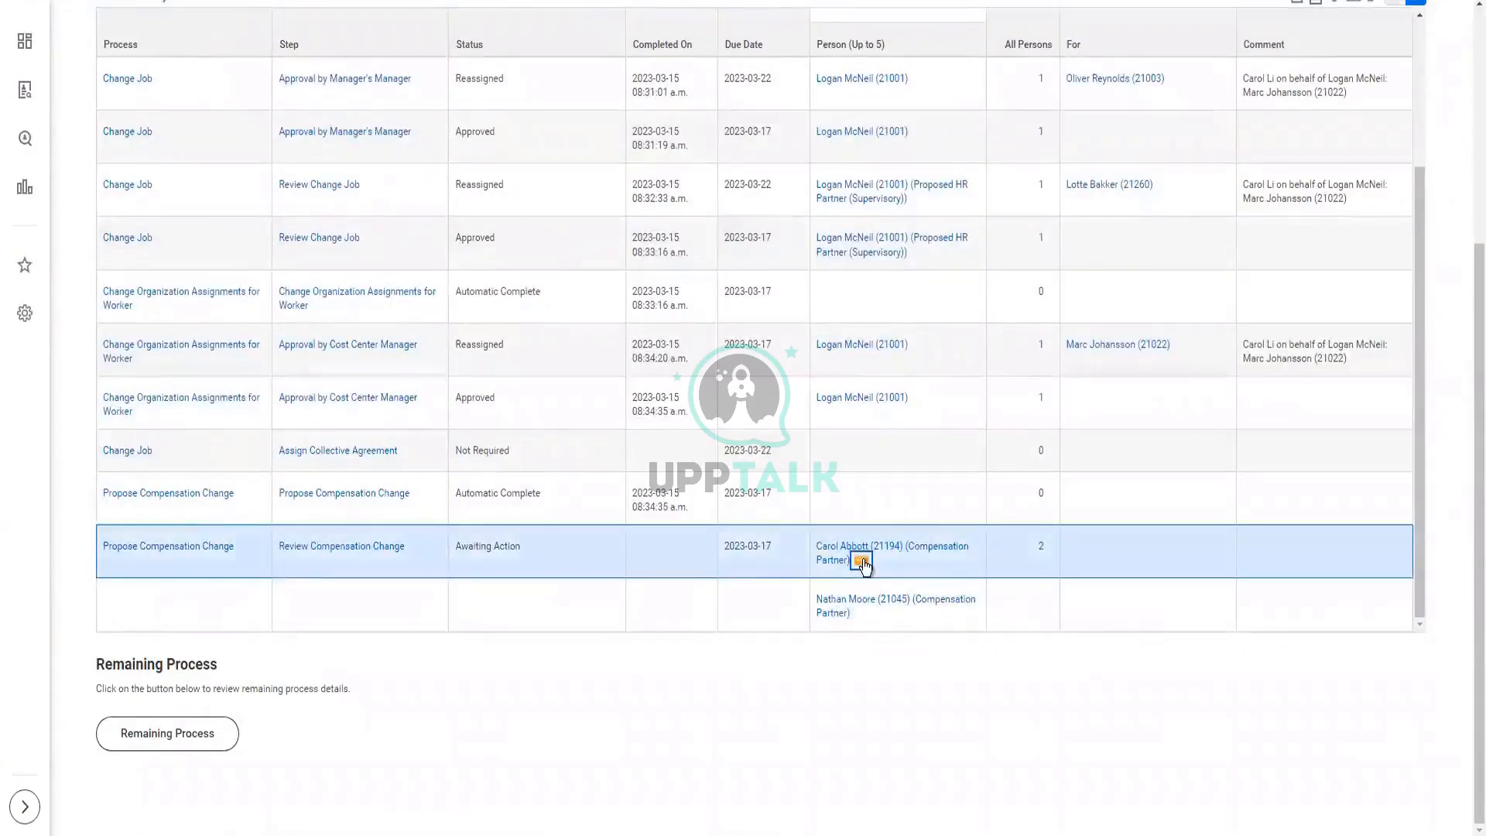
click(862, 562)
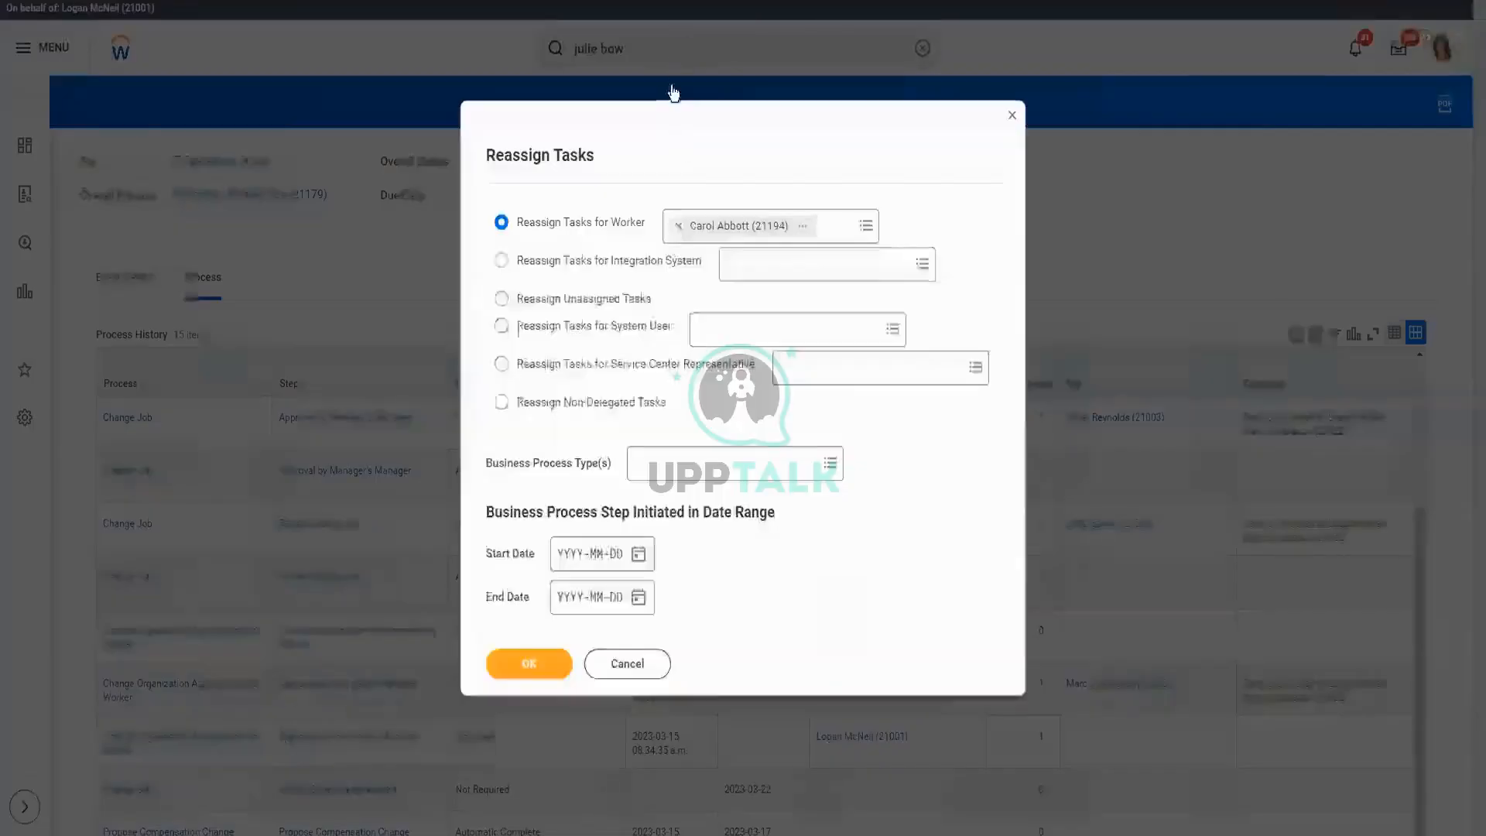
click(615, 554)
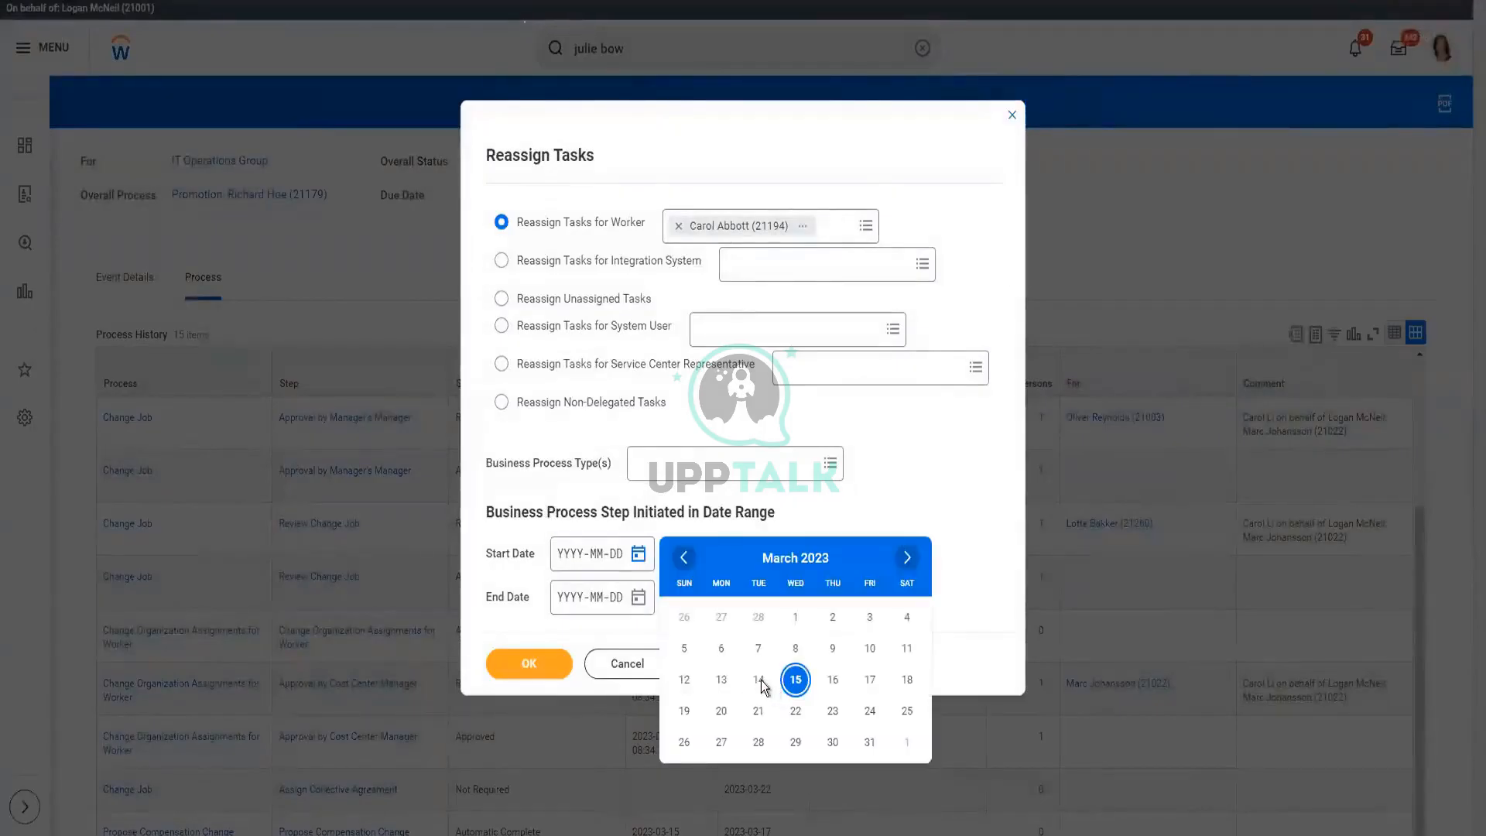
click(759, 680)
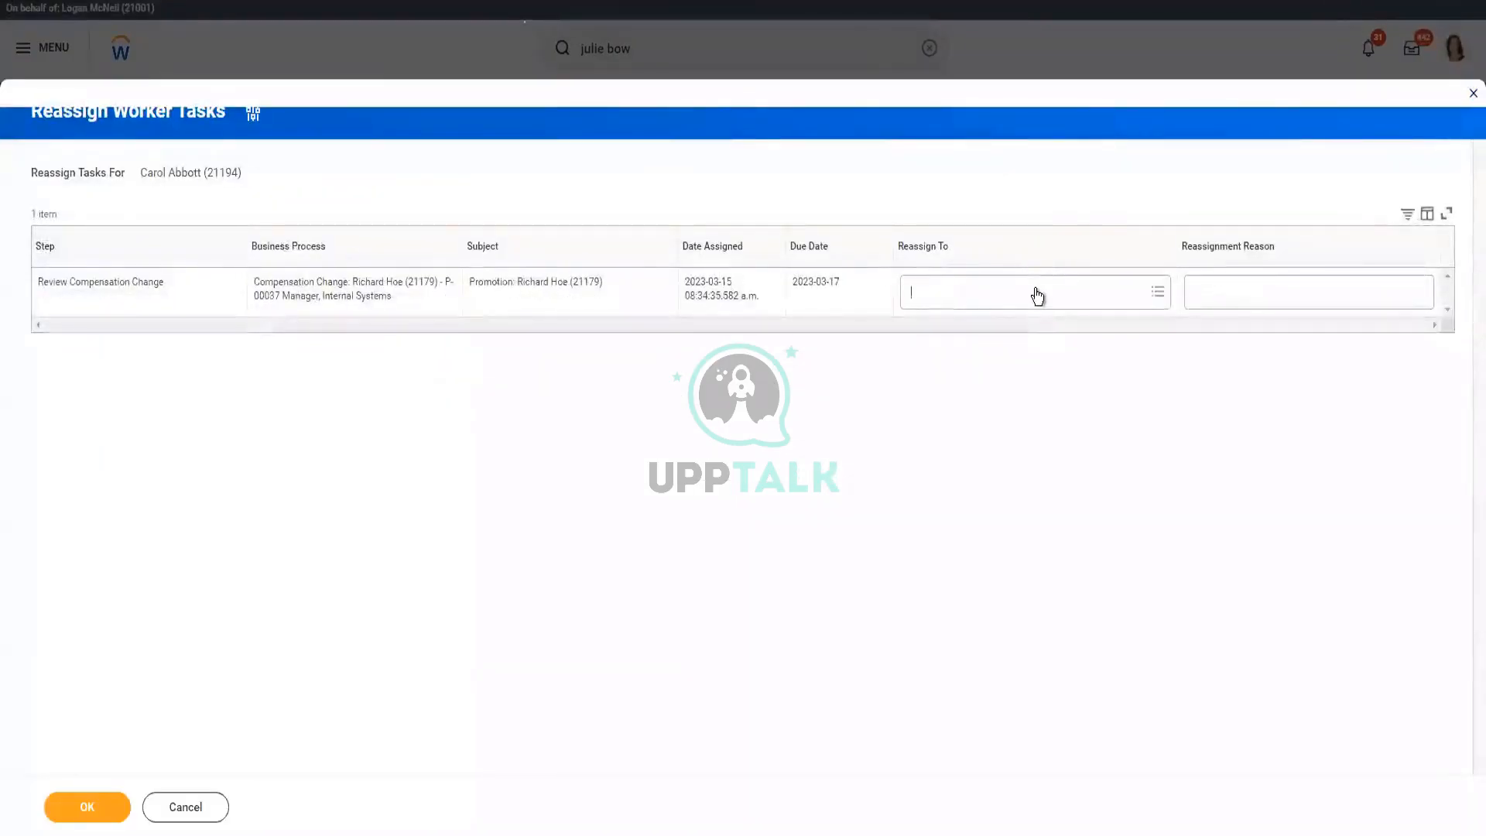
- Reassign the Review Compensation Change task to the proxied worker, giving the proposed manager's name and ID as the reason
text(ogan mc)
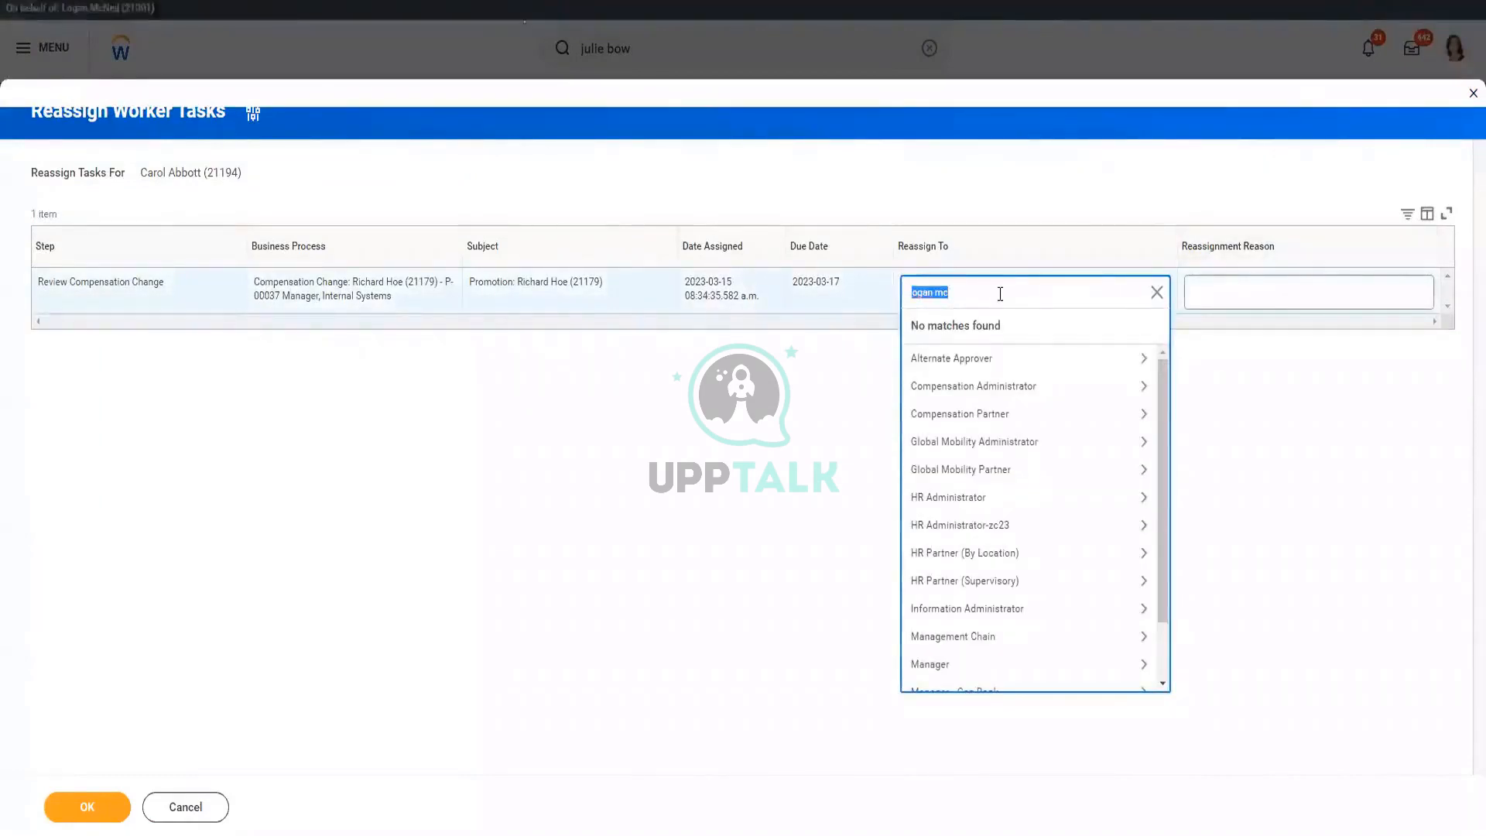
key(Home)
text(l)
key(Return)
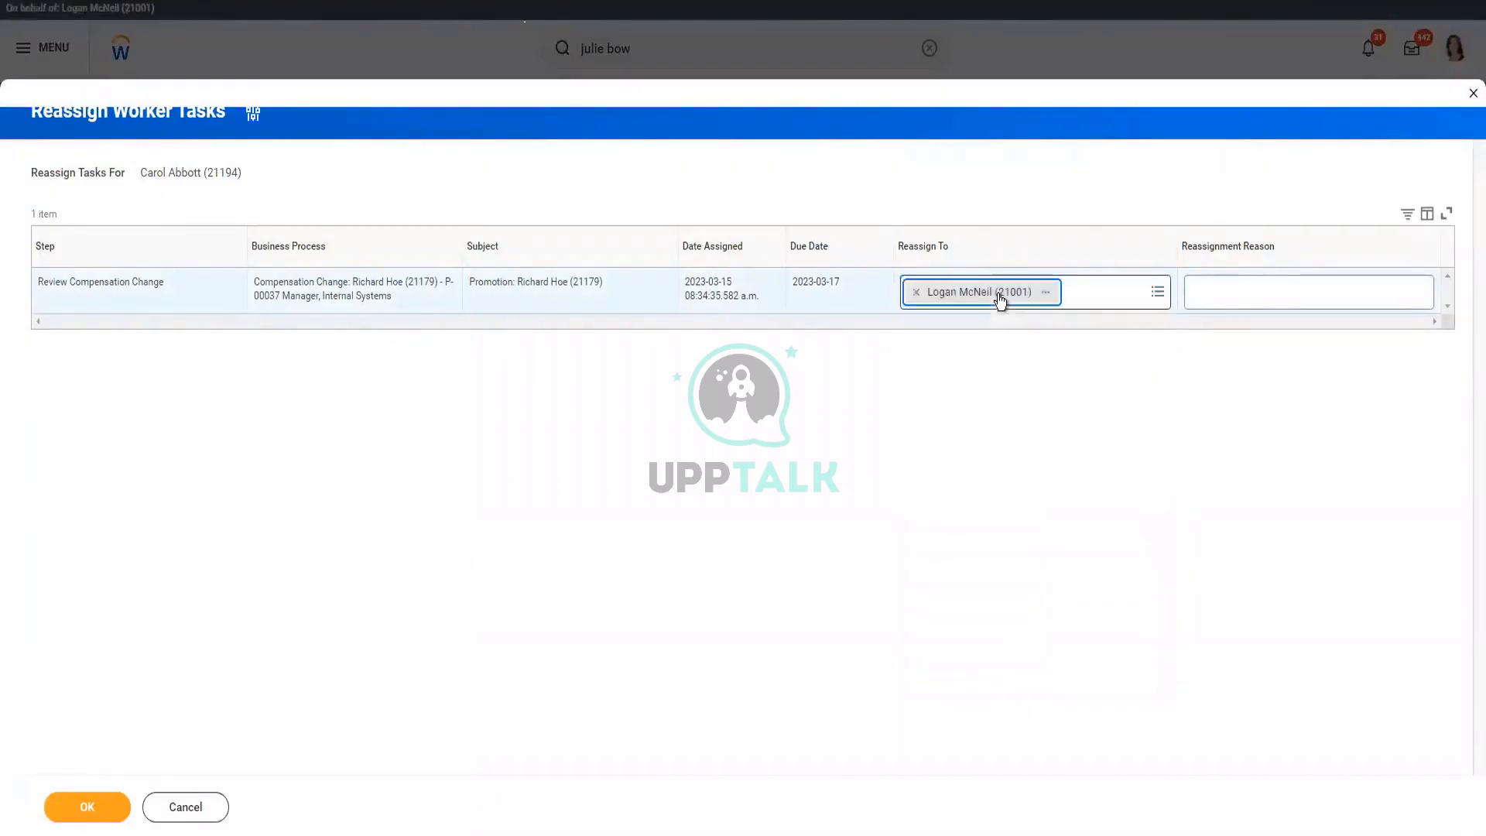
key(Tab)
text(Marc Johansson (21022))
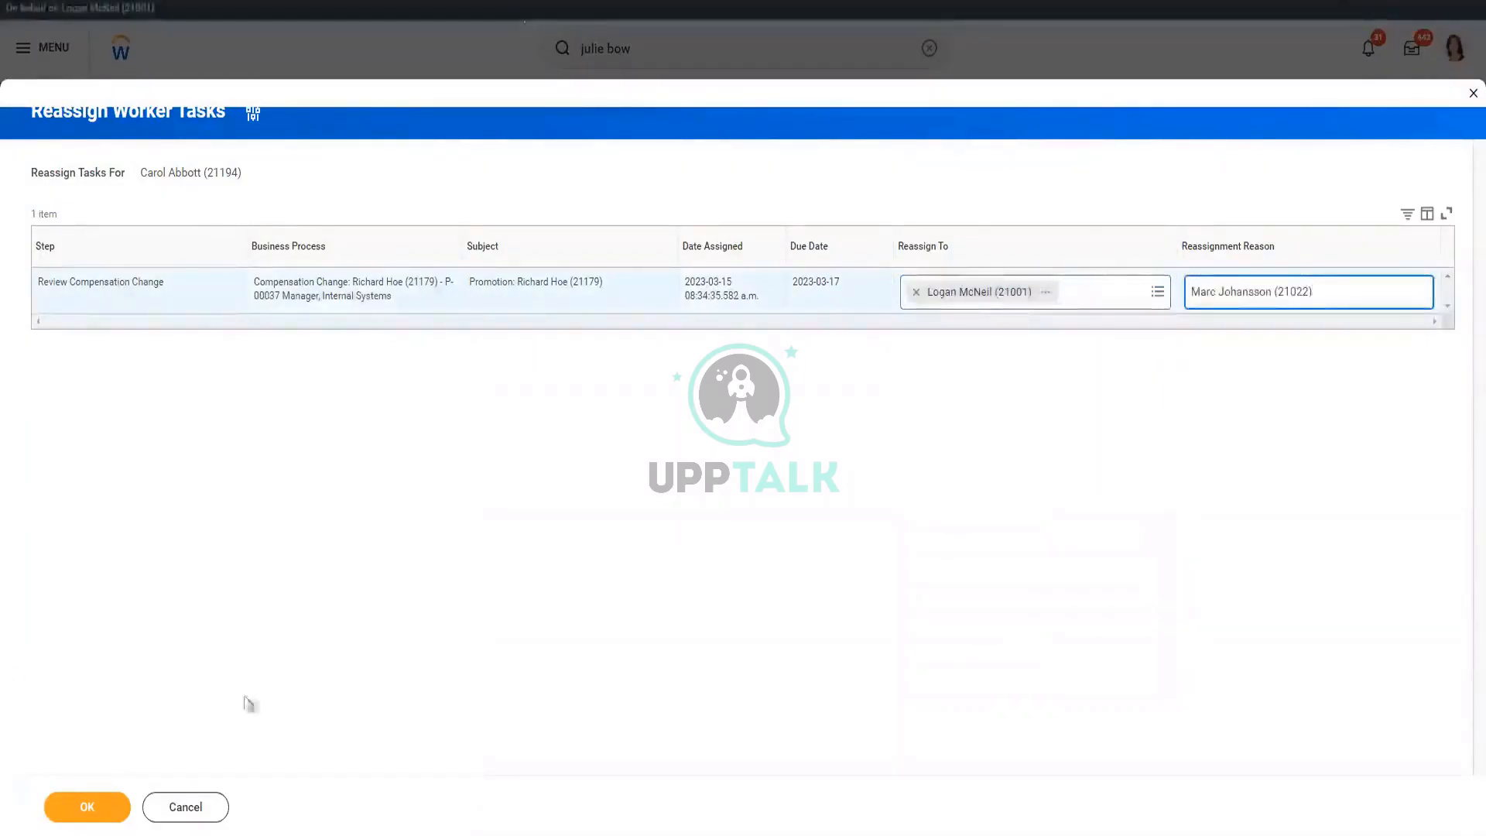
click(100, 814)
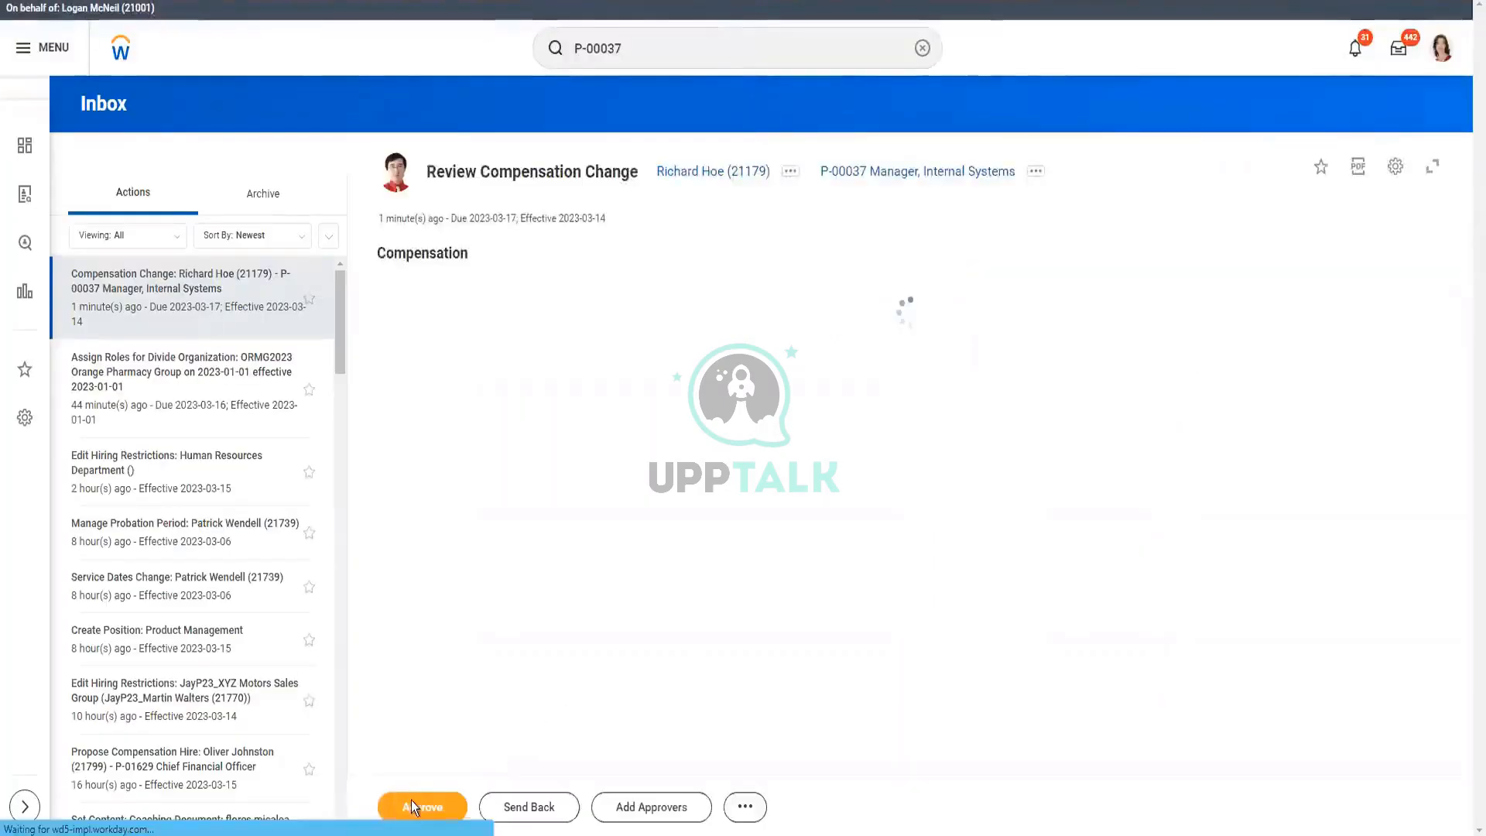
- Approve the Review Compensation Change task, refresh the inbox and submit the promotion's Onboarding Setup task
click(415, 808)
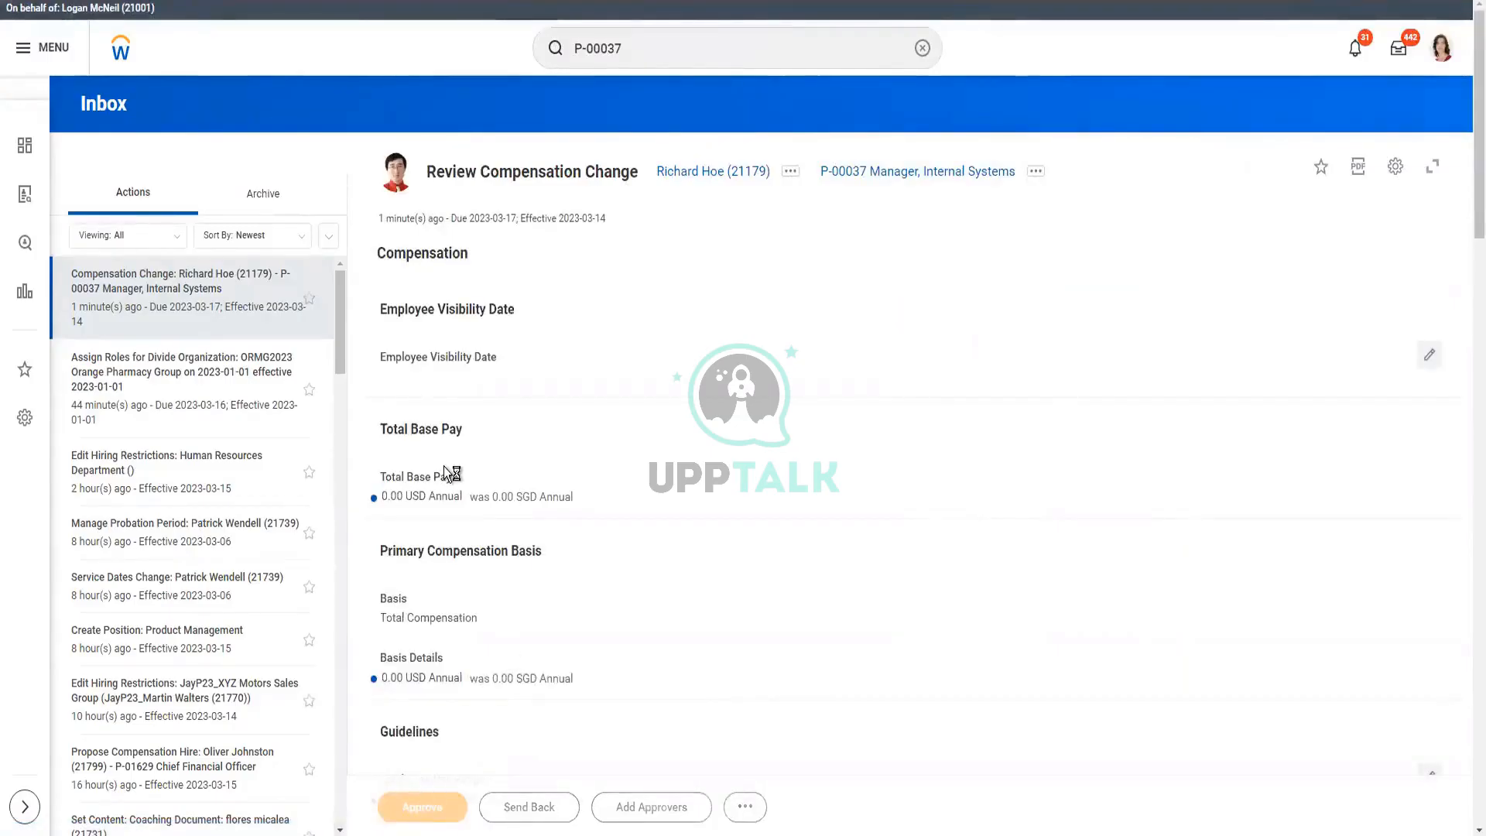
scroll(452, 474, down, 3)
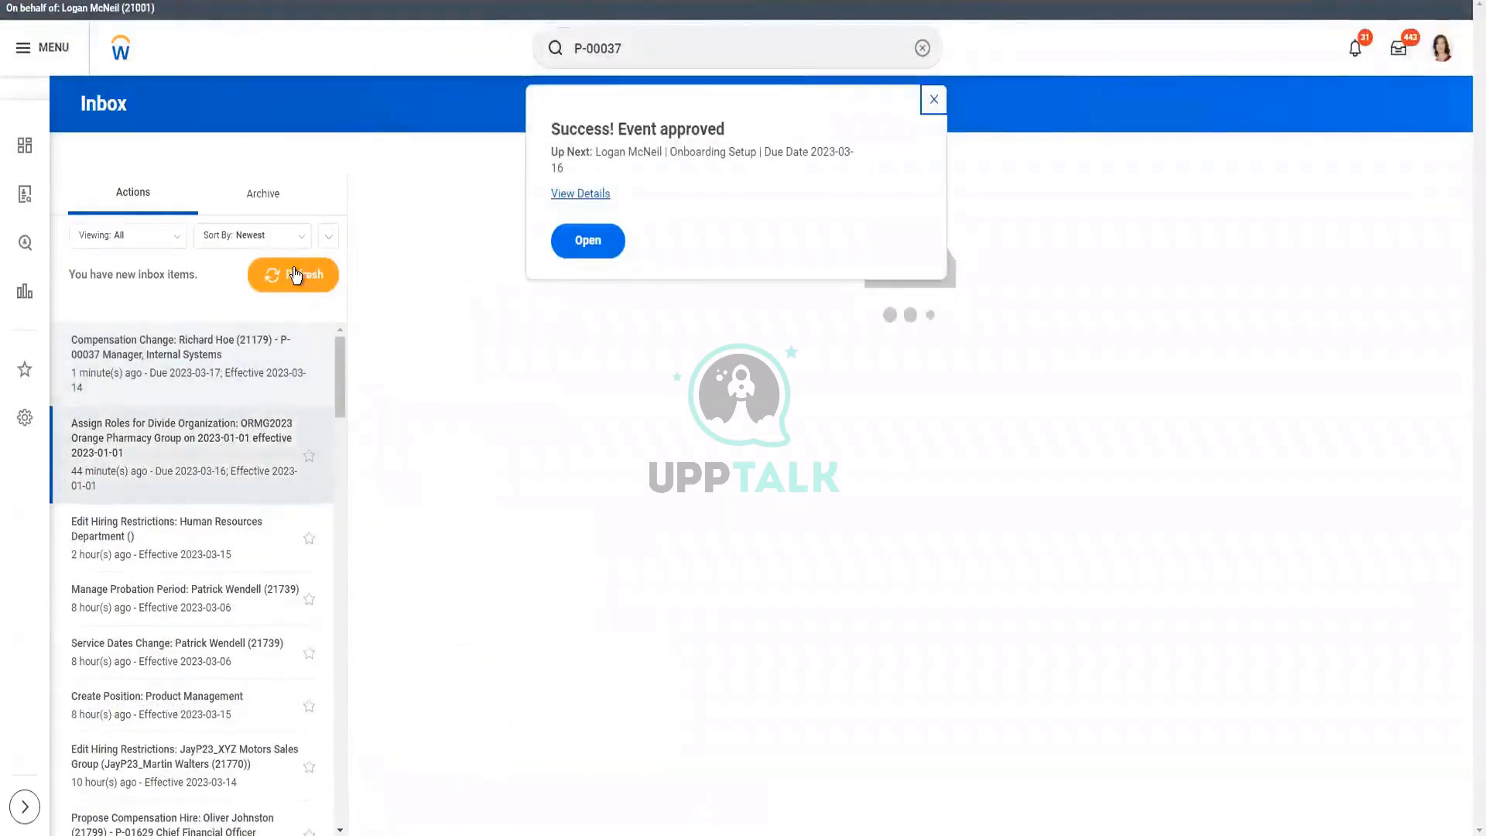
click(294, 275)
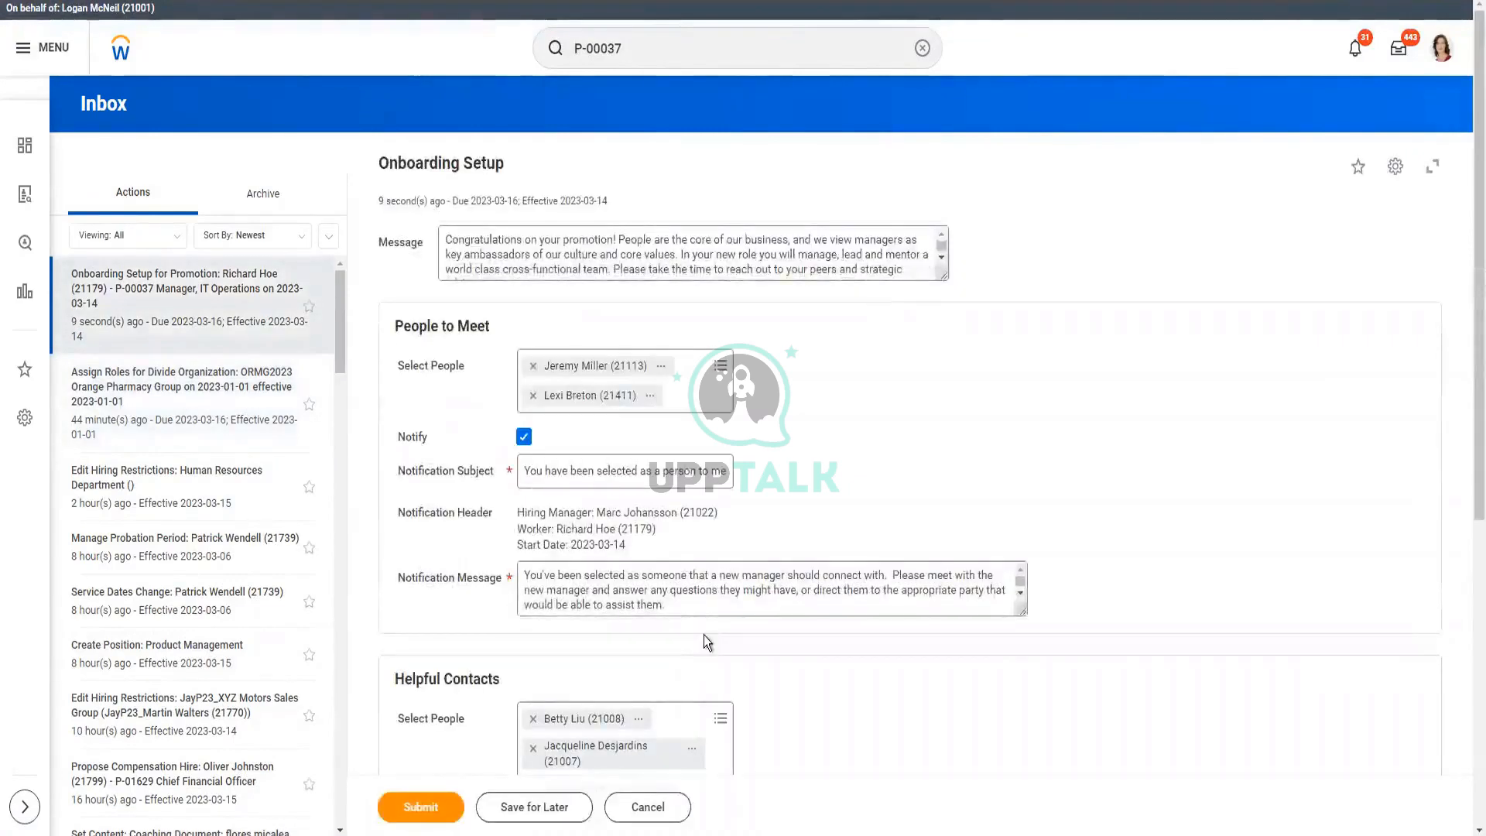
click(420, 807)
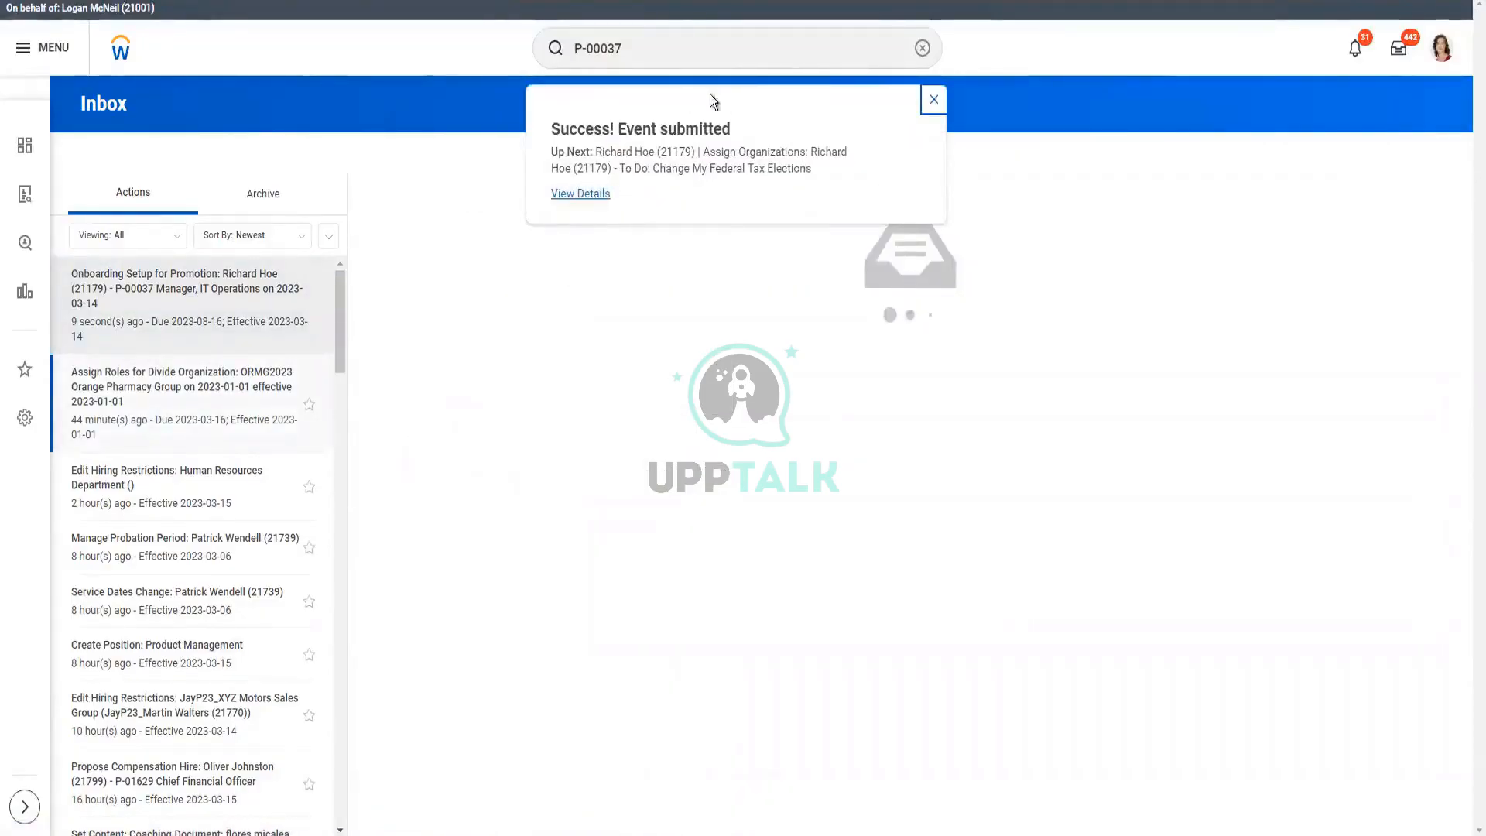
- View the submitted event's details and open the Worker History in the promoted worker's job profile
click(581, 193)
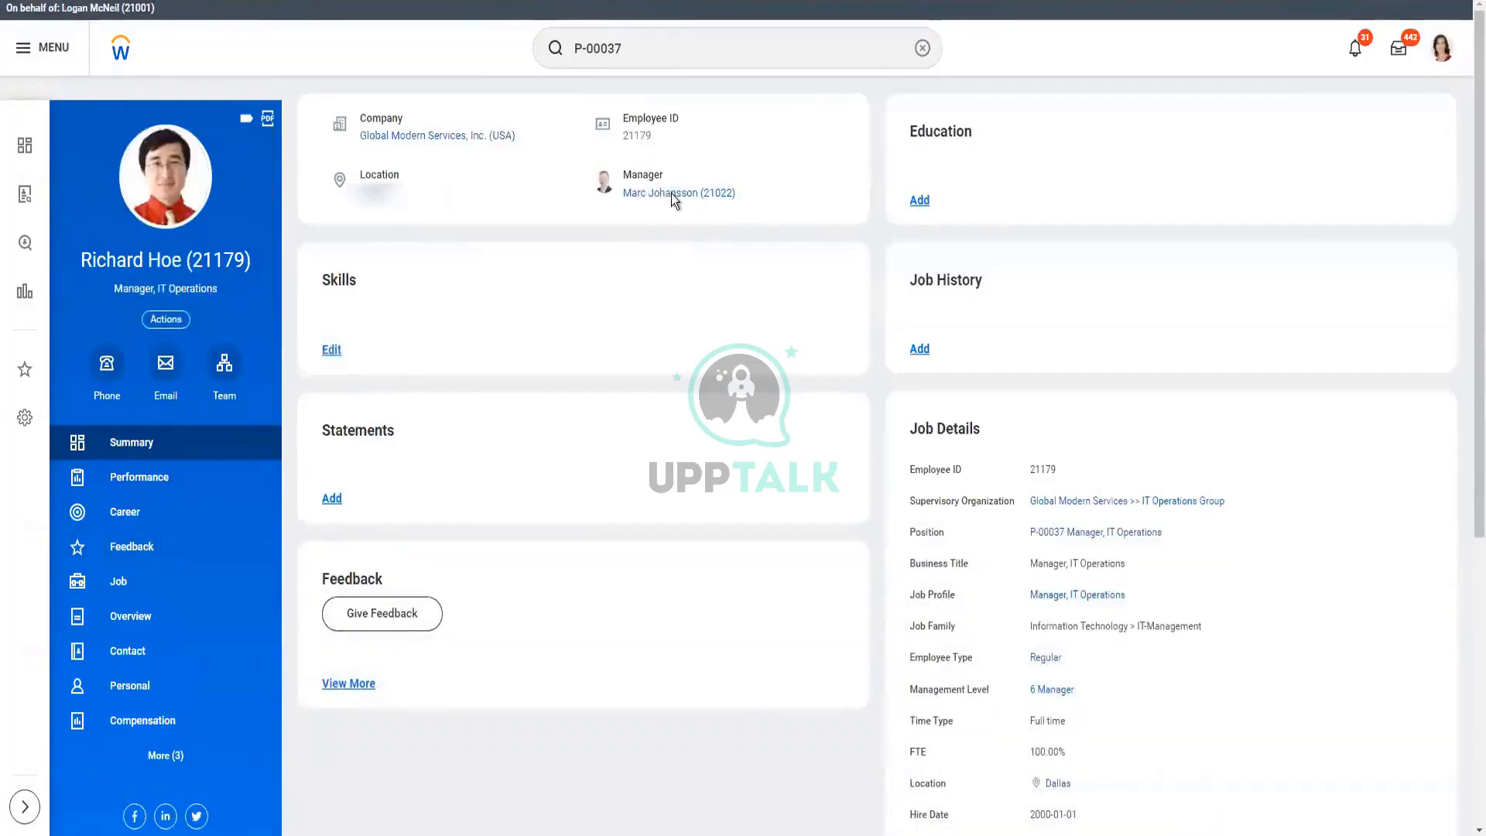
click(120, 582)
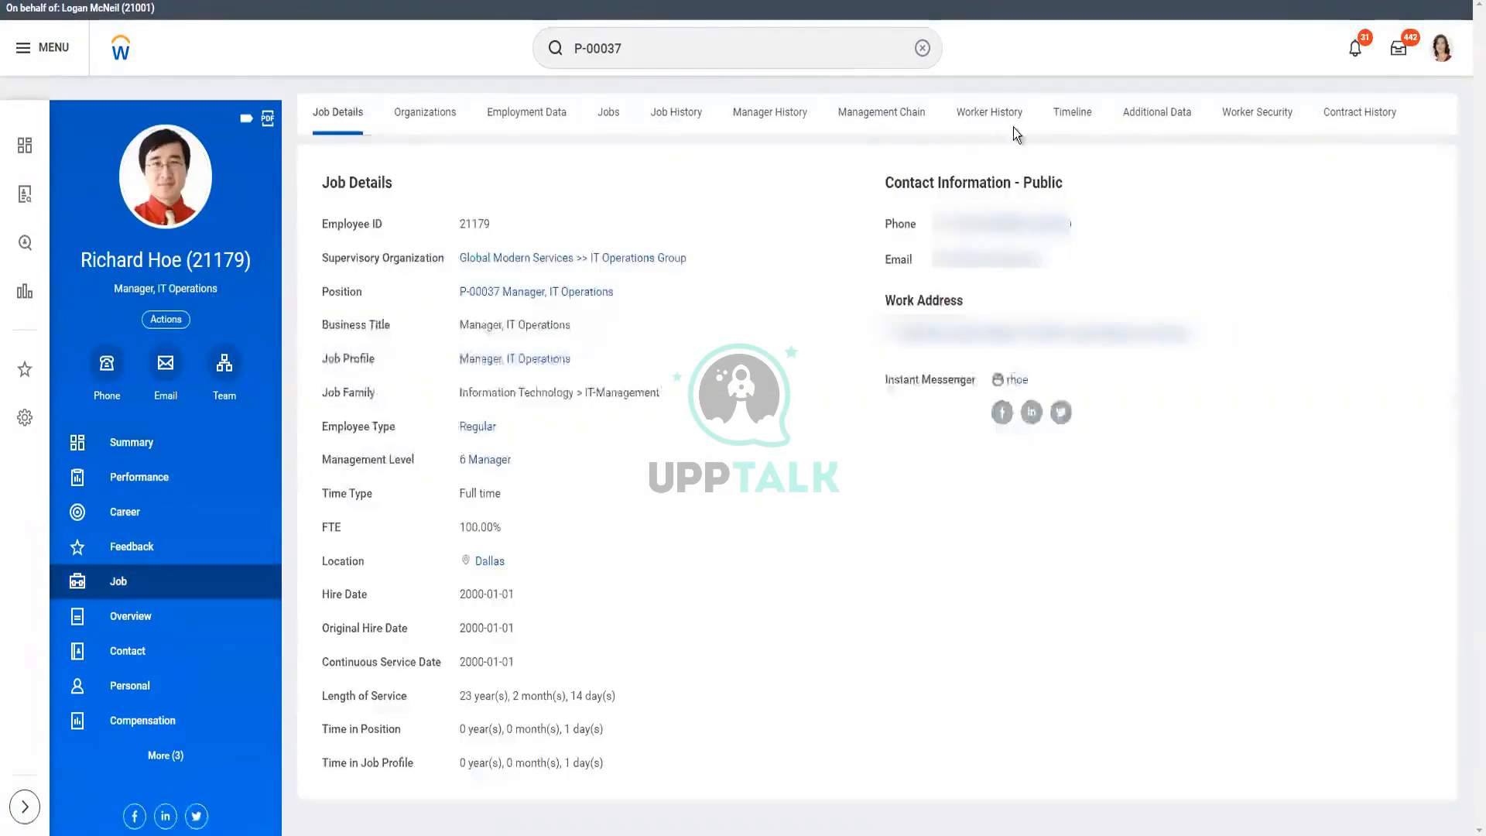
click(992, 113)
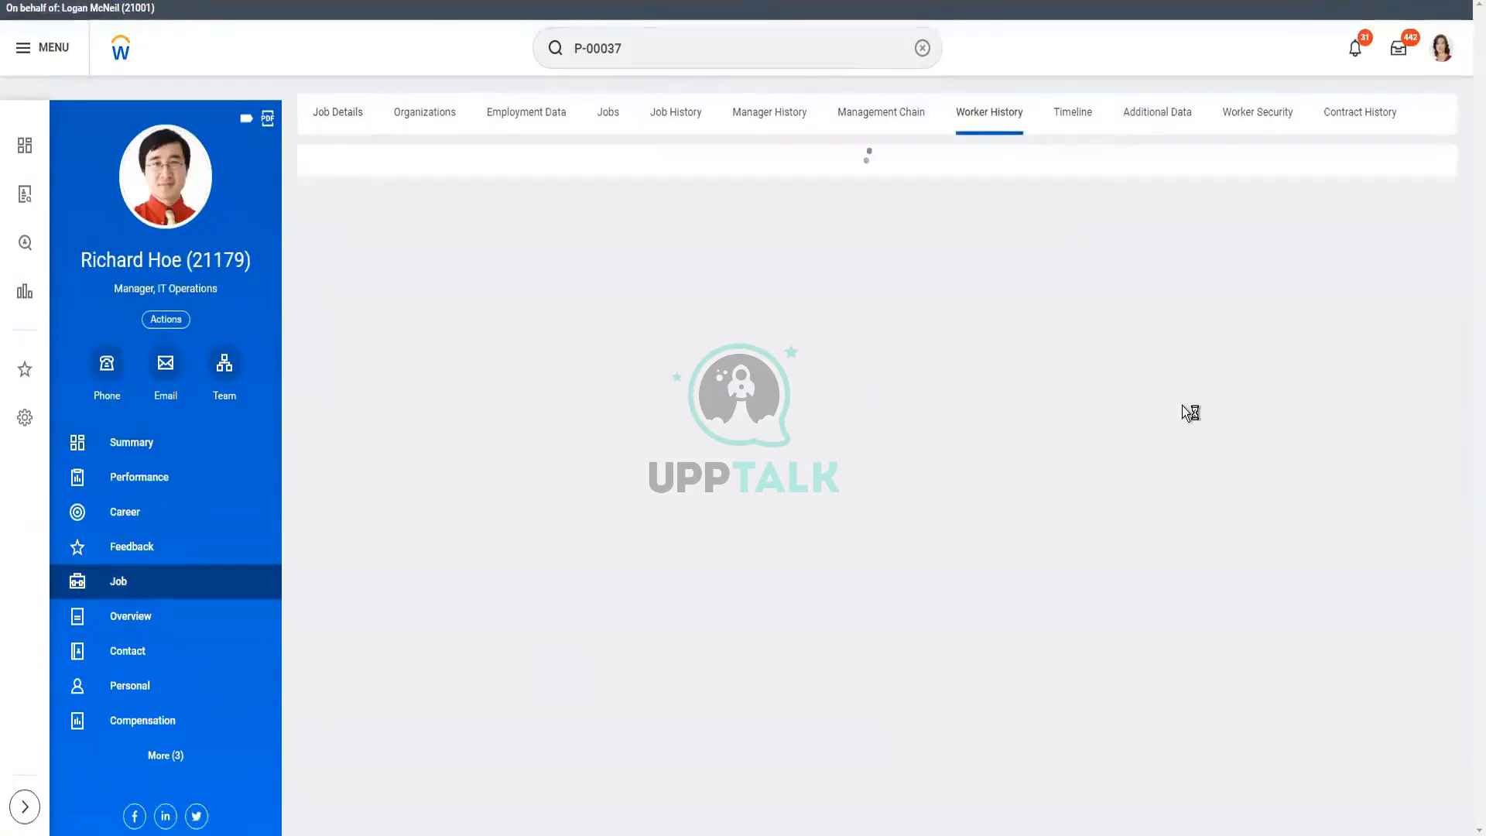
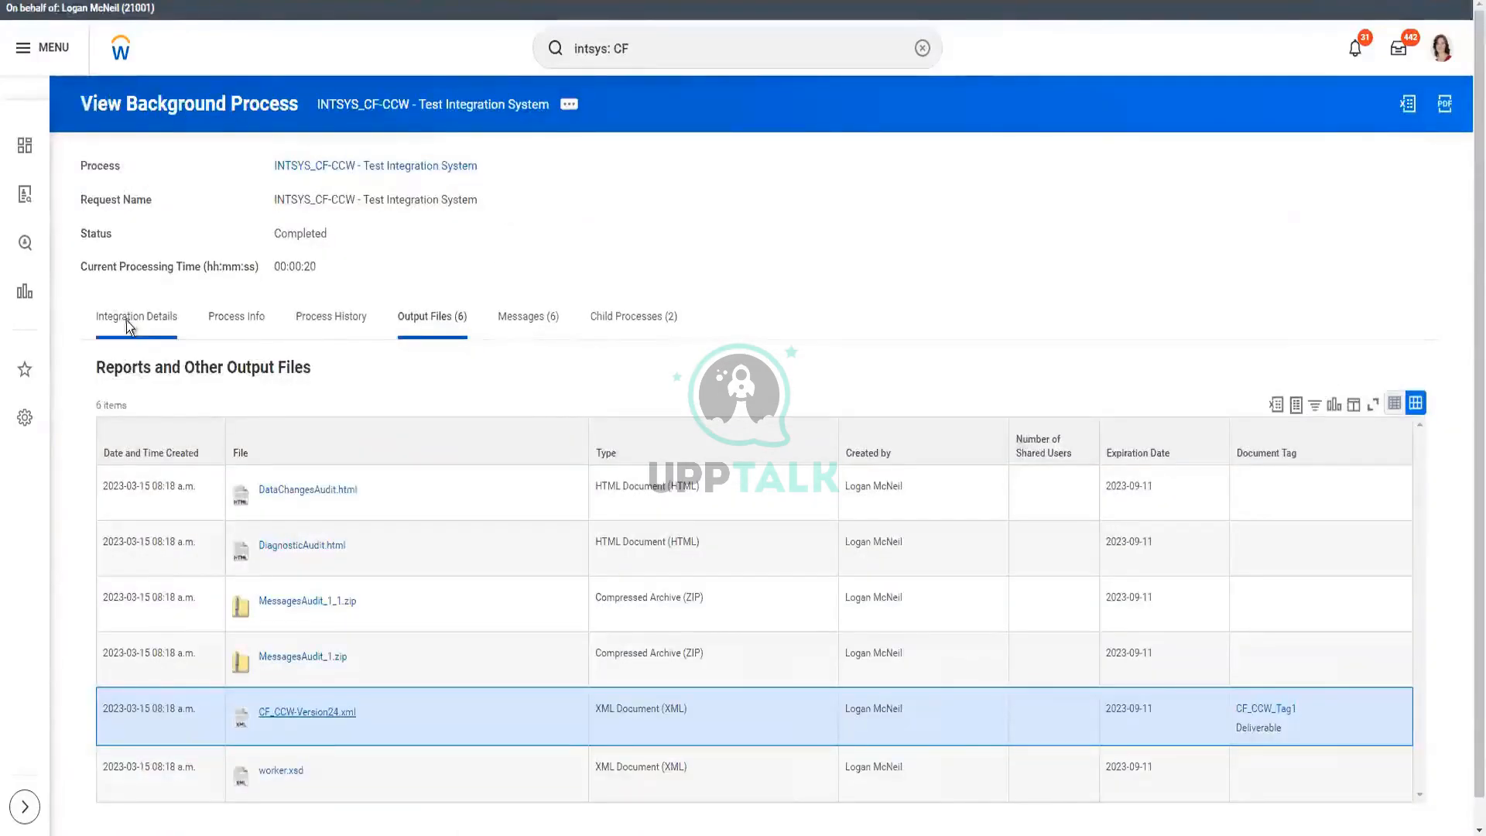
- Open the integration details of the INTSYS_CF-CCW - Test Integration System background process and the related actions of its integration event
click(677, 335)
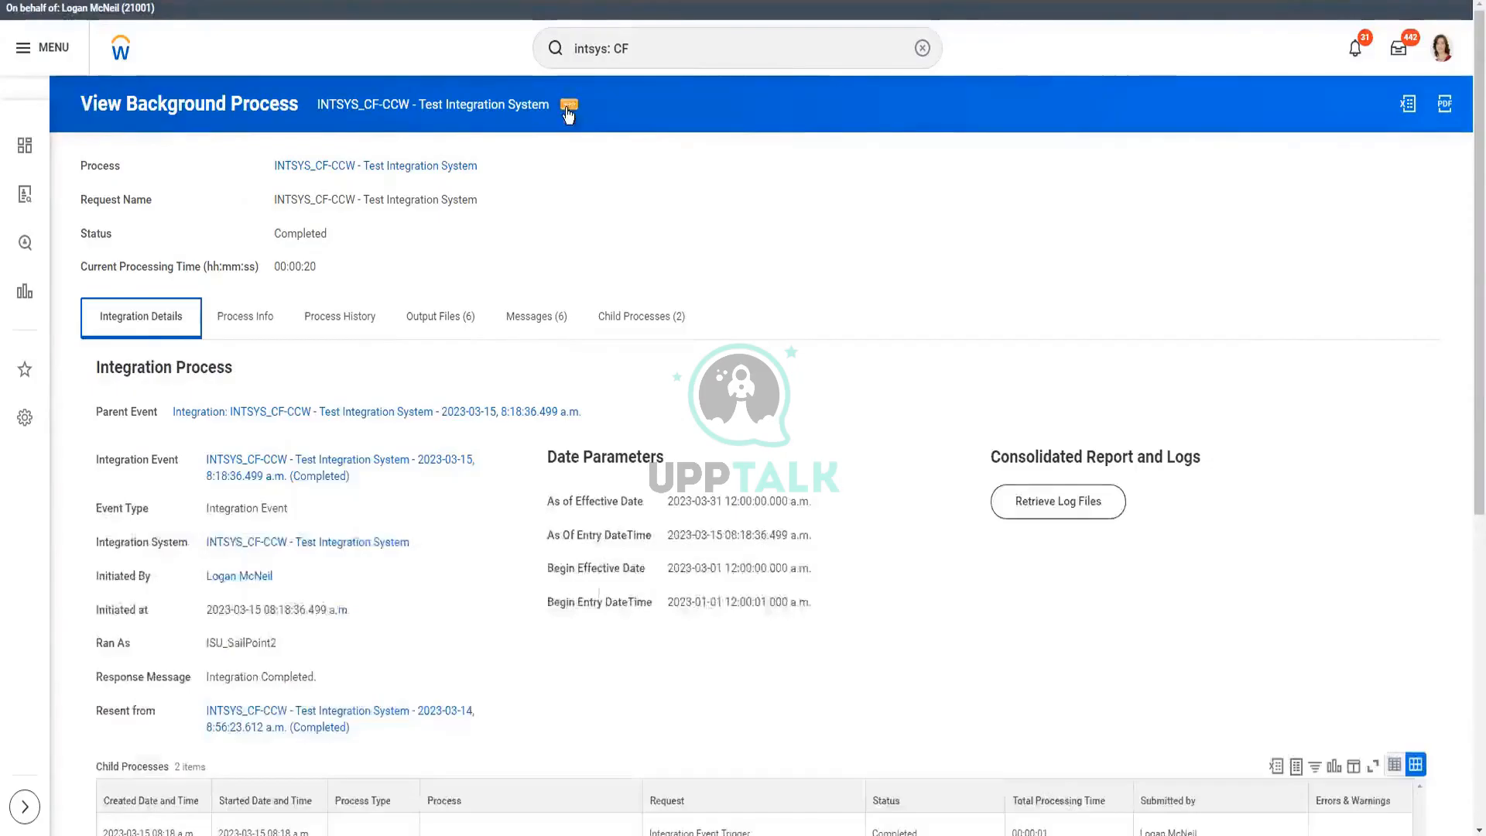
click(568, 108)
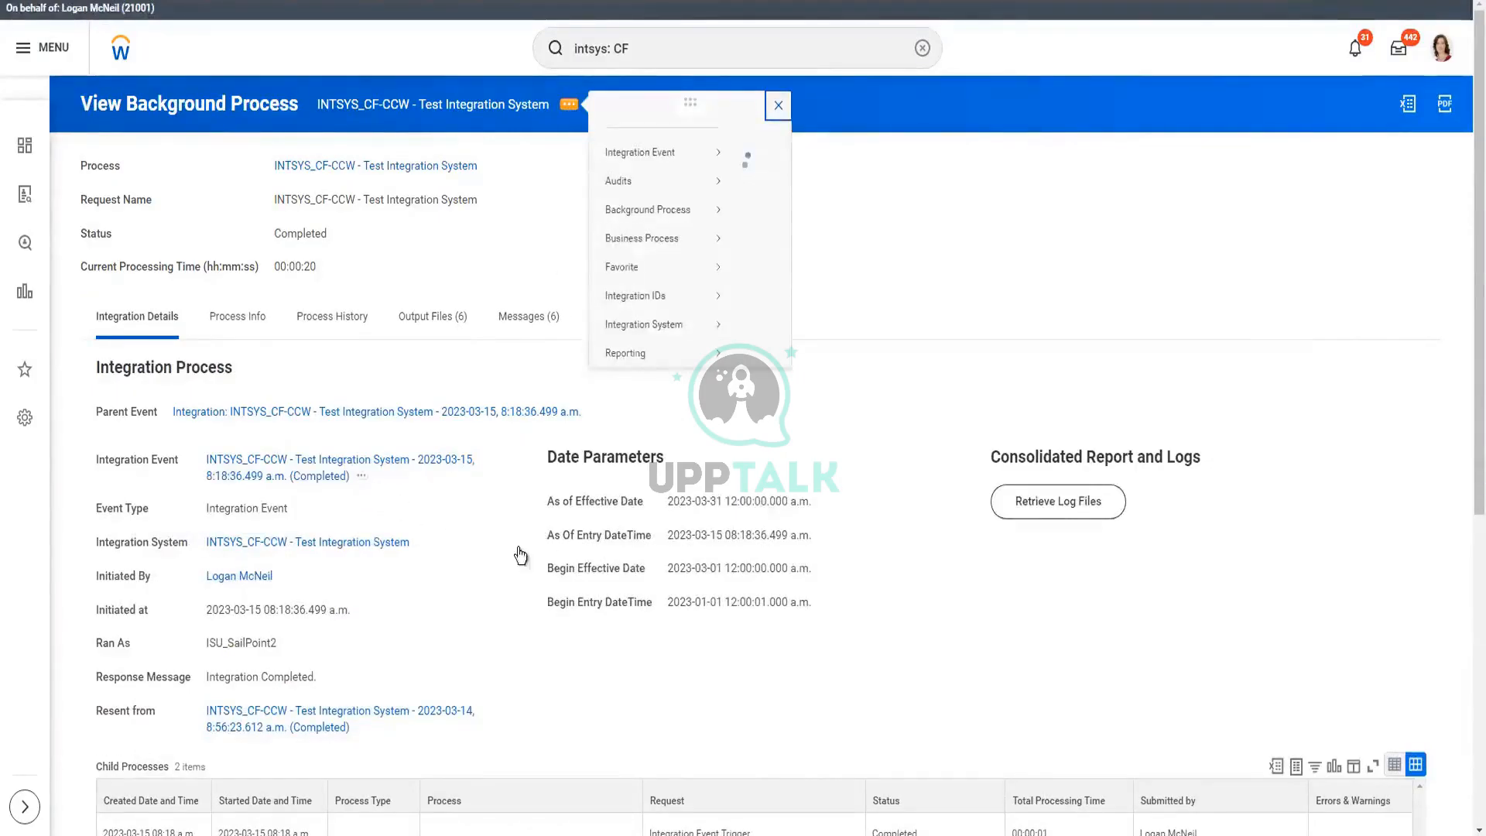
click(582, 272)
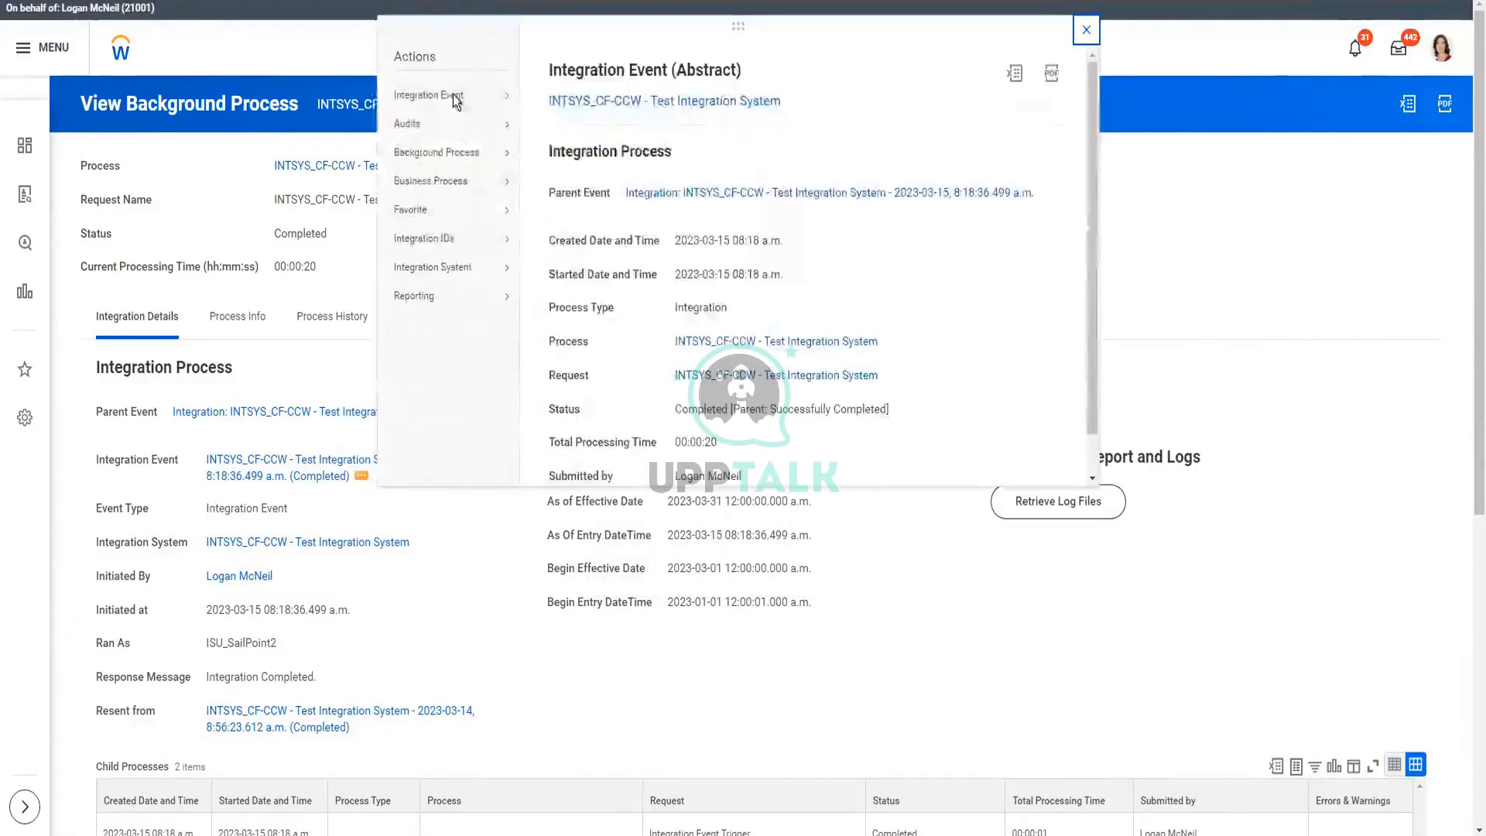
- Relaunch the completed INTSYS_CF-CCW - Test Integration System integration event to open its launch criteria
mouse_move(454, 96)
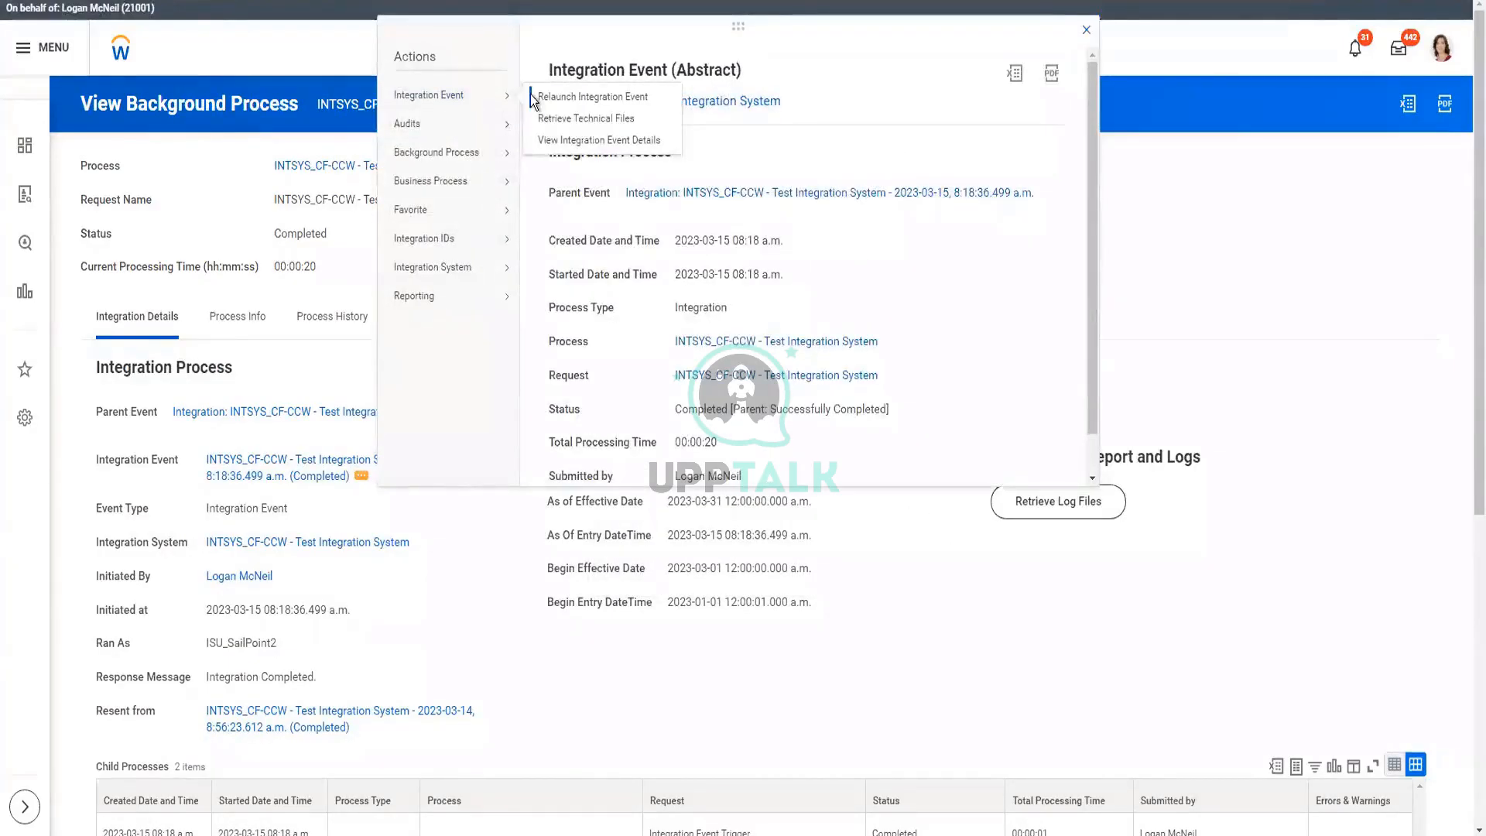
click(565, 97)
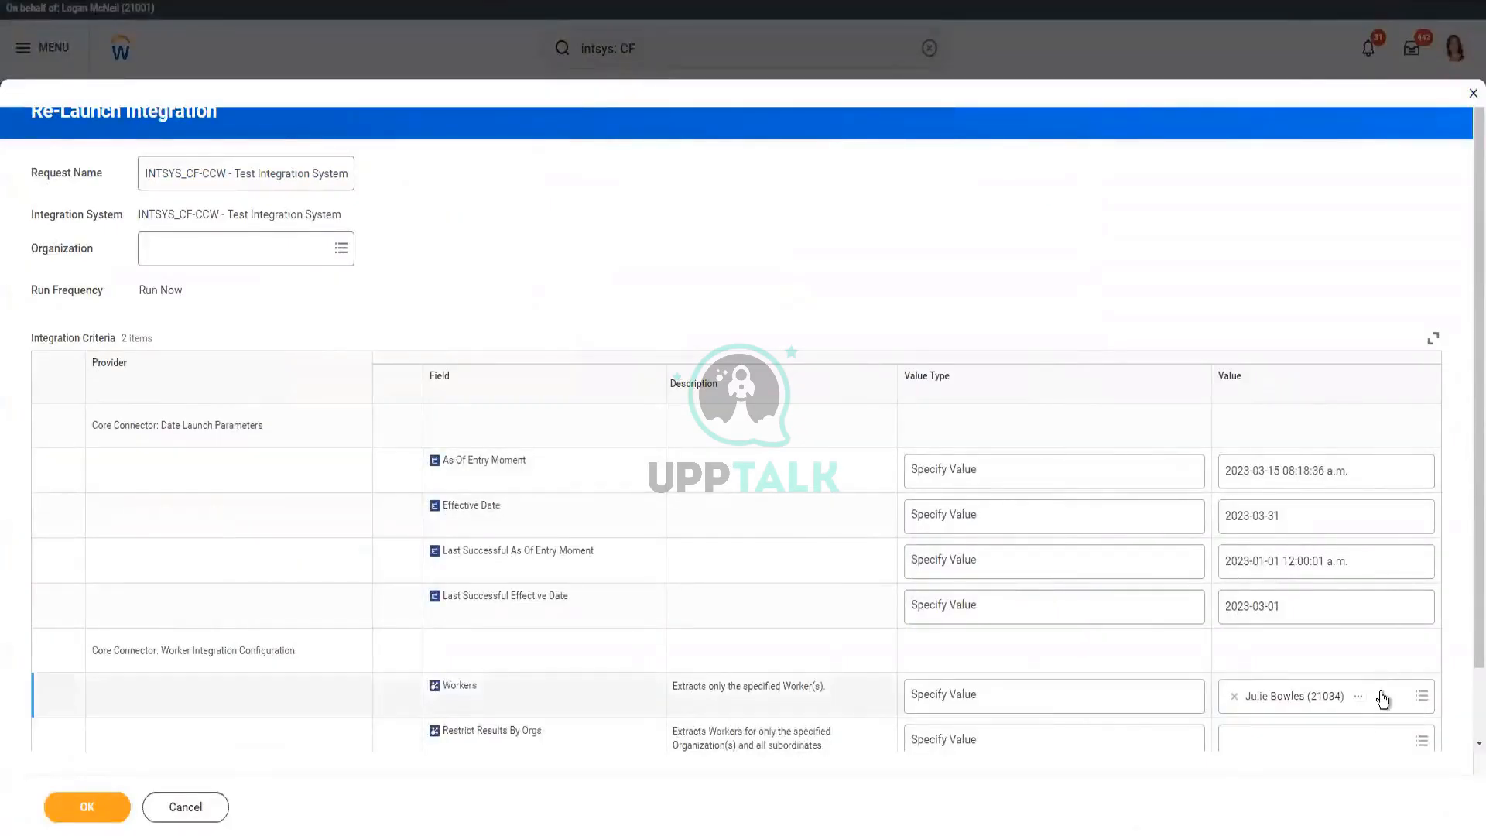
click(1382, 699)
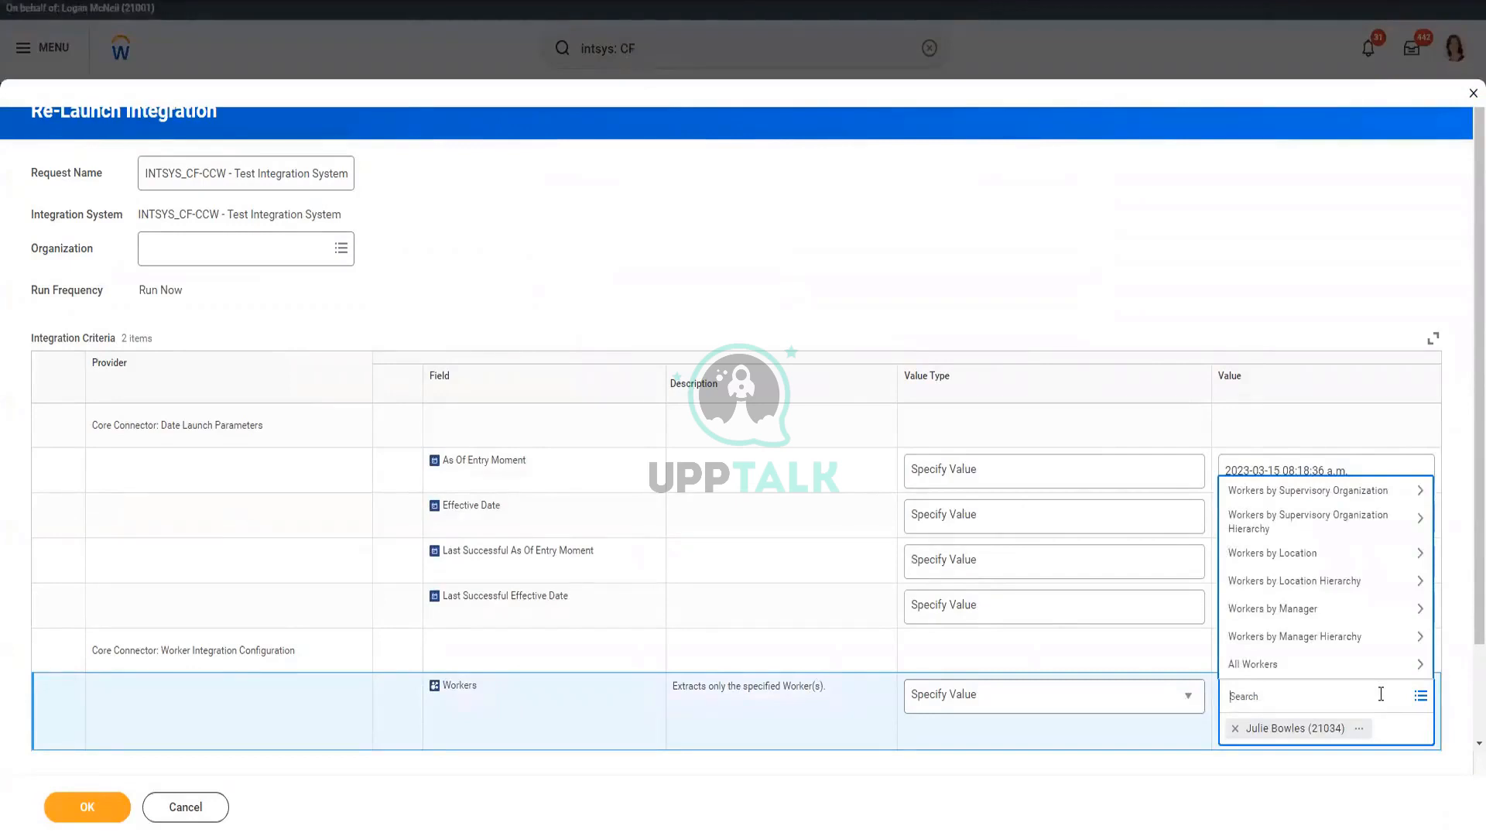
text(21179)
key(Return)
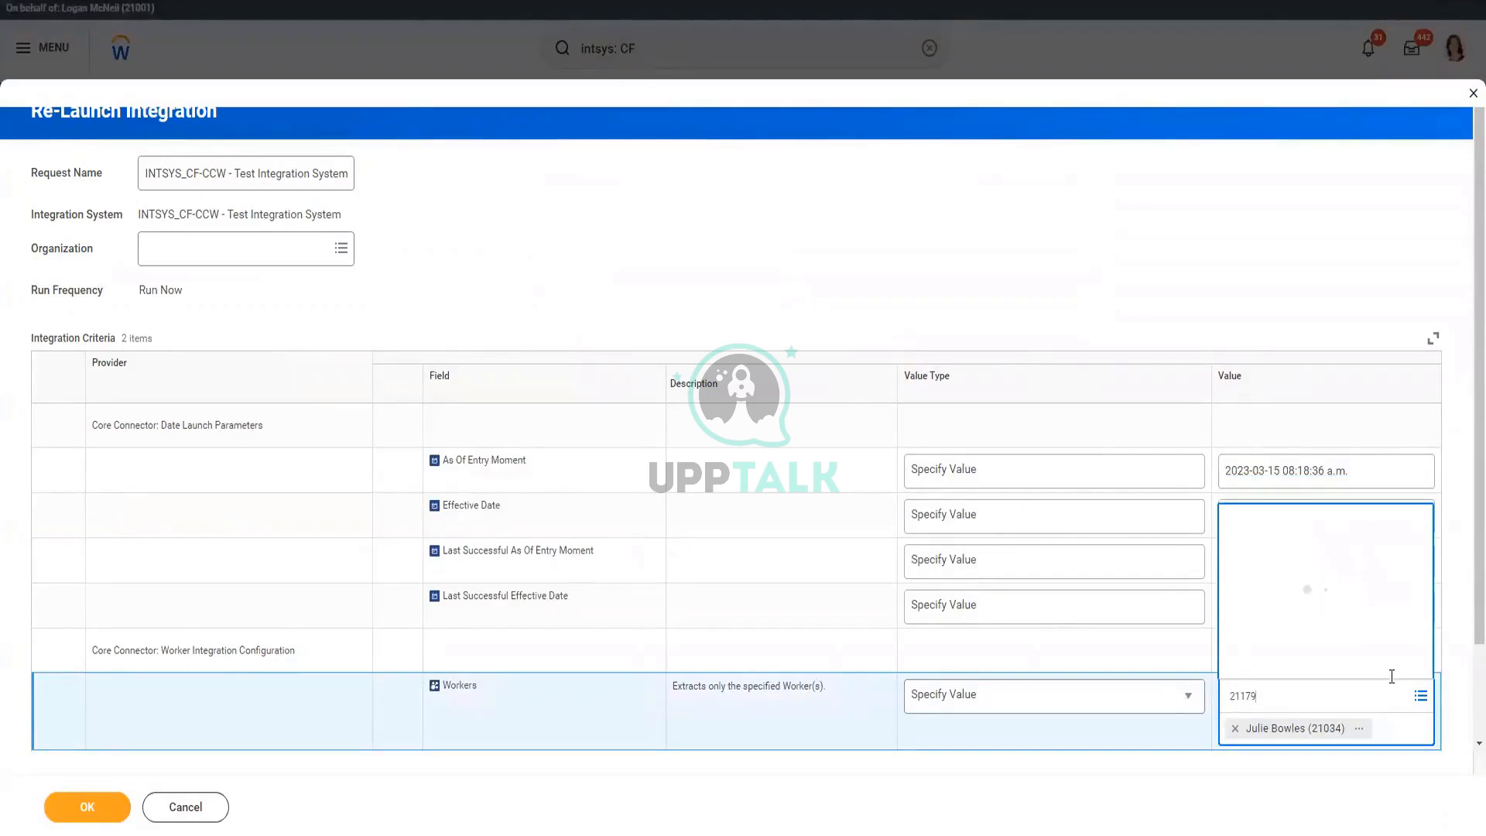
click(1186, 245)
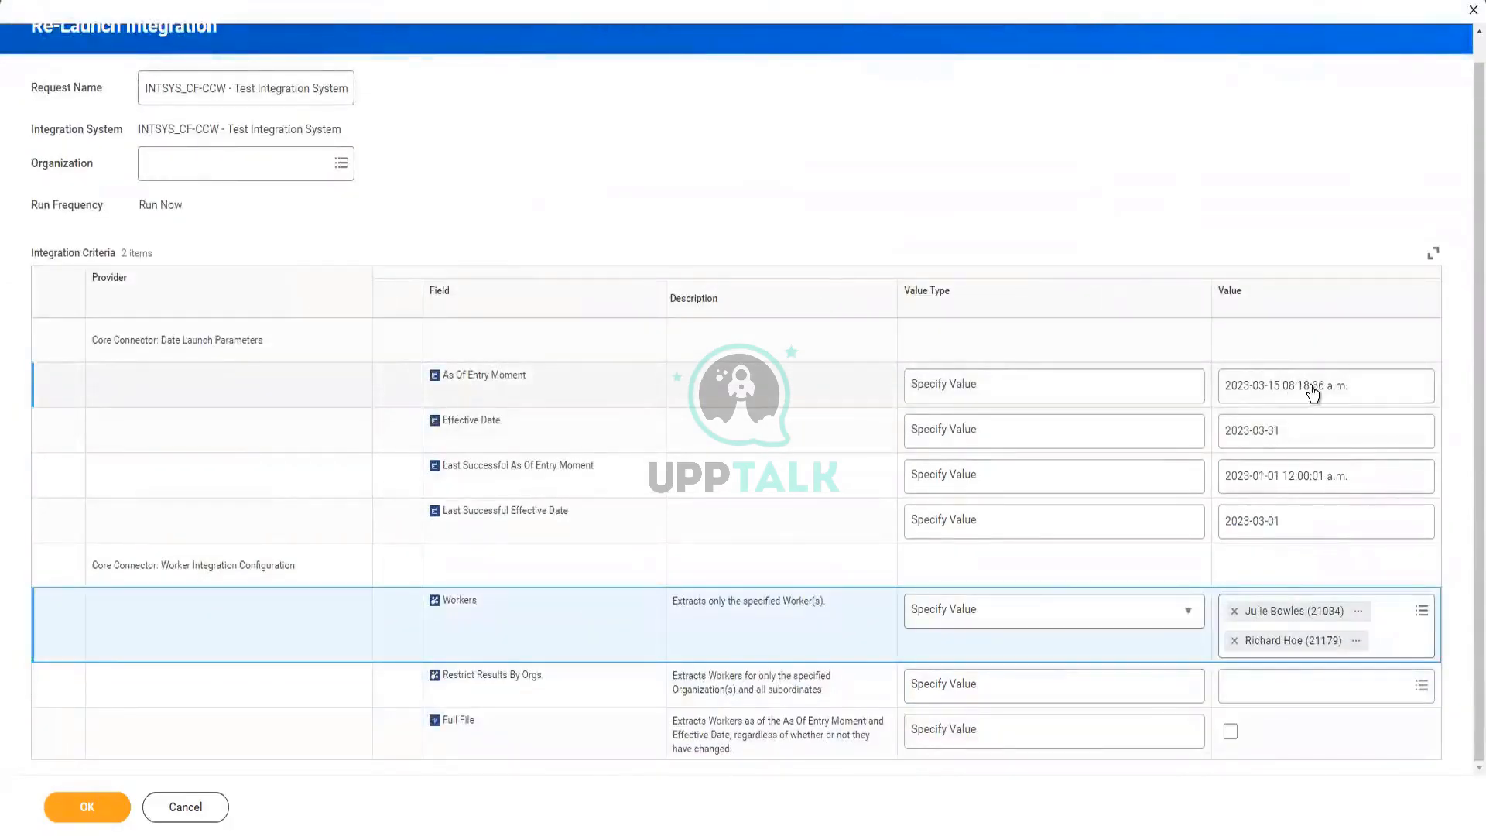
click(1089, 380)
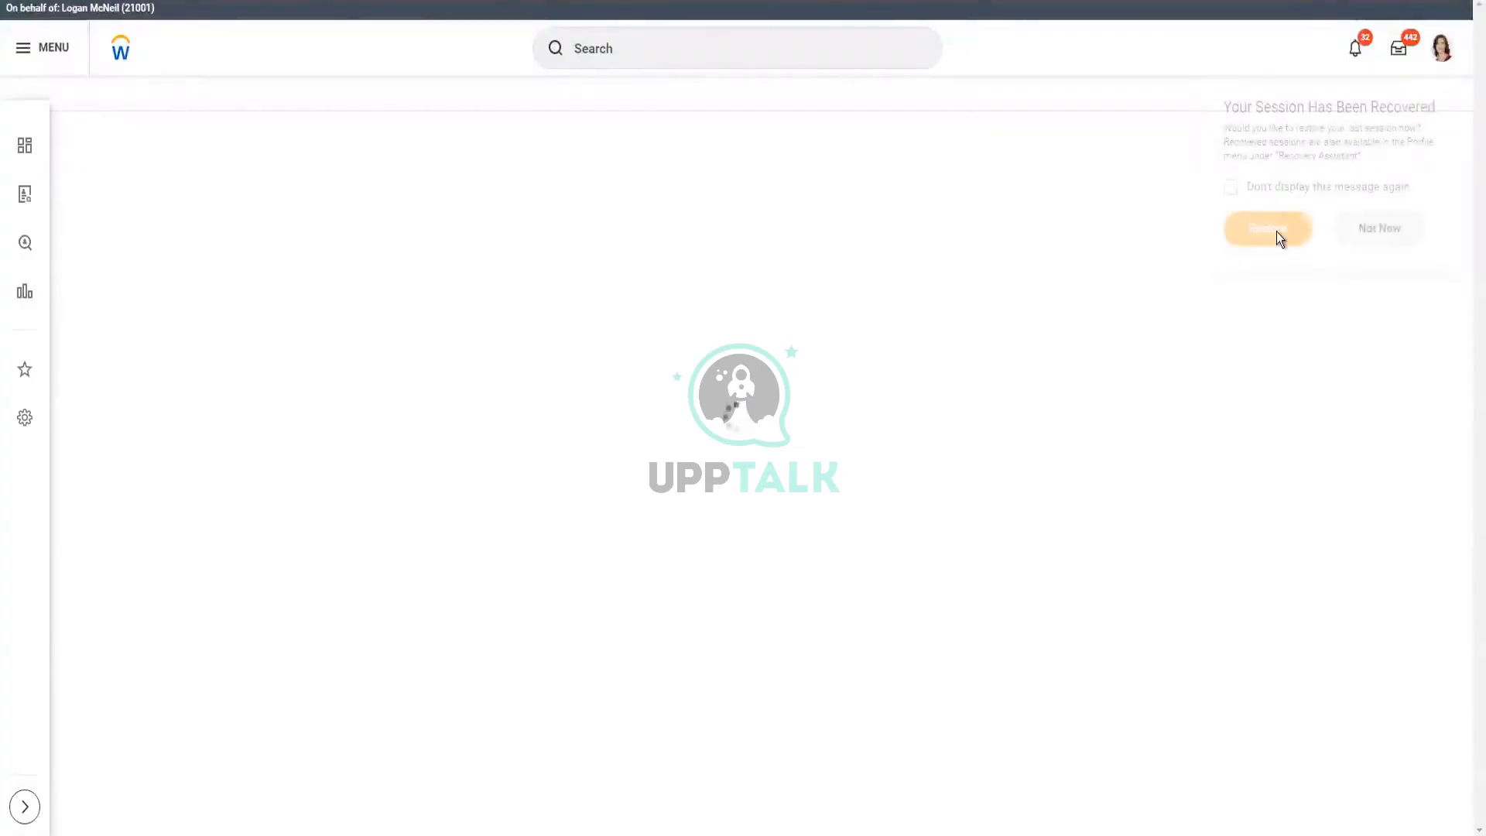
- Restore the recovered session and add a second worker by employee ID to the Workers criterion
click(1276, 232)
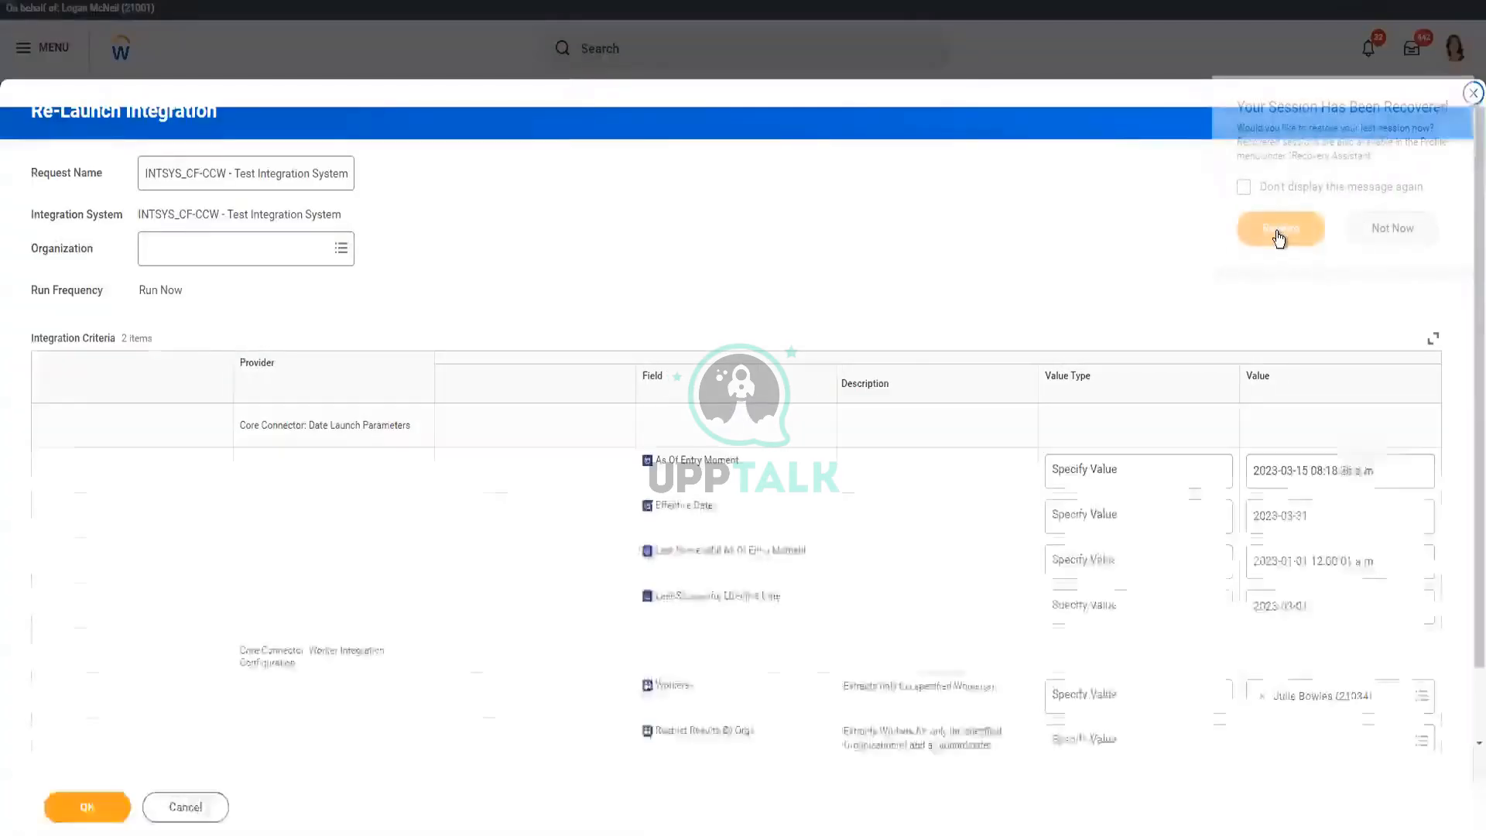
click(1390, 701)
text(21179)
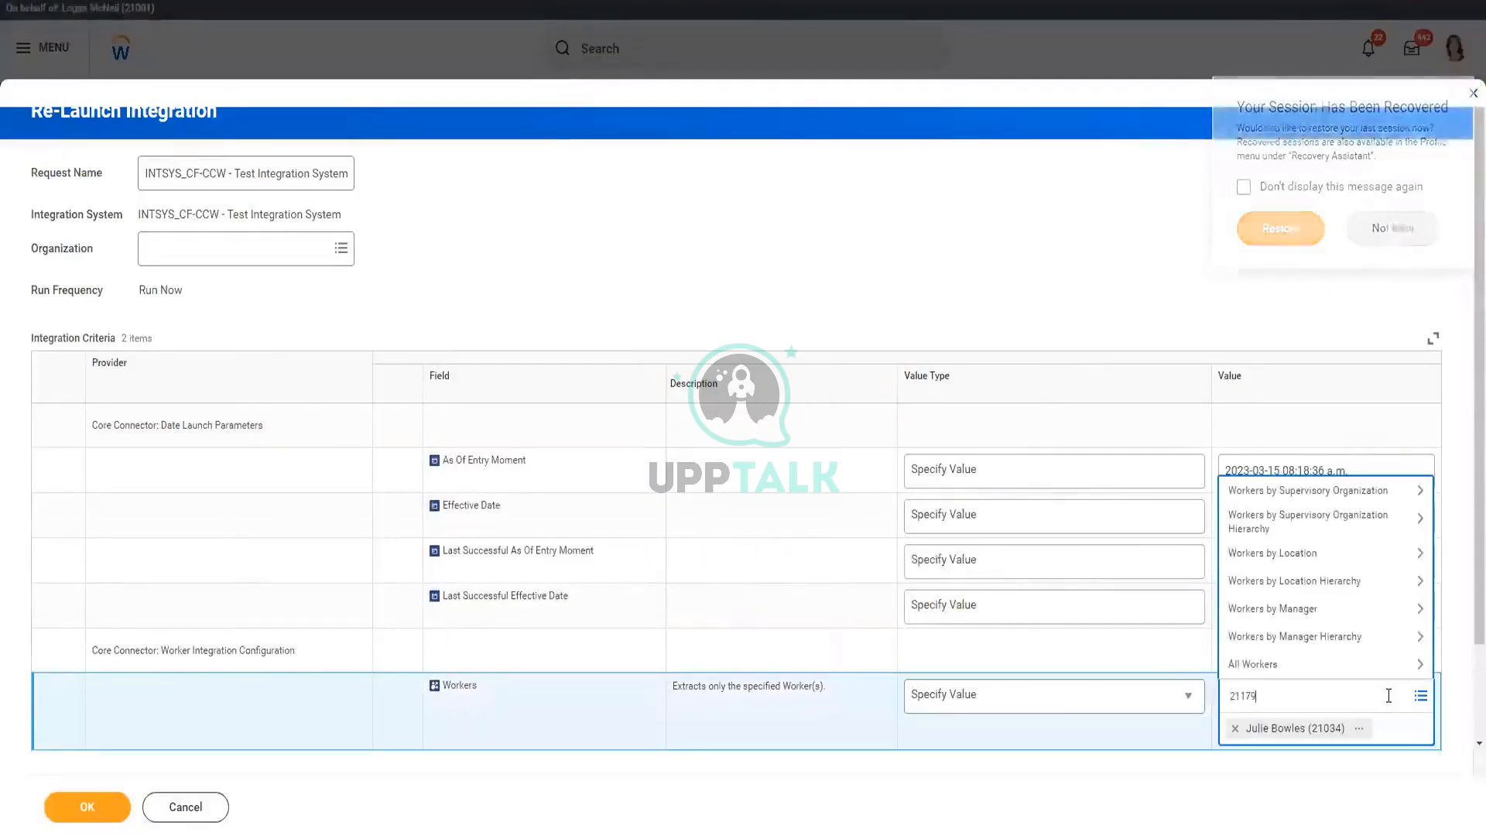
key(Return)
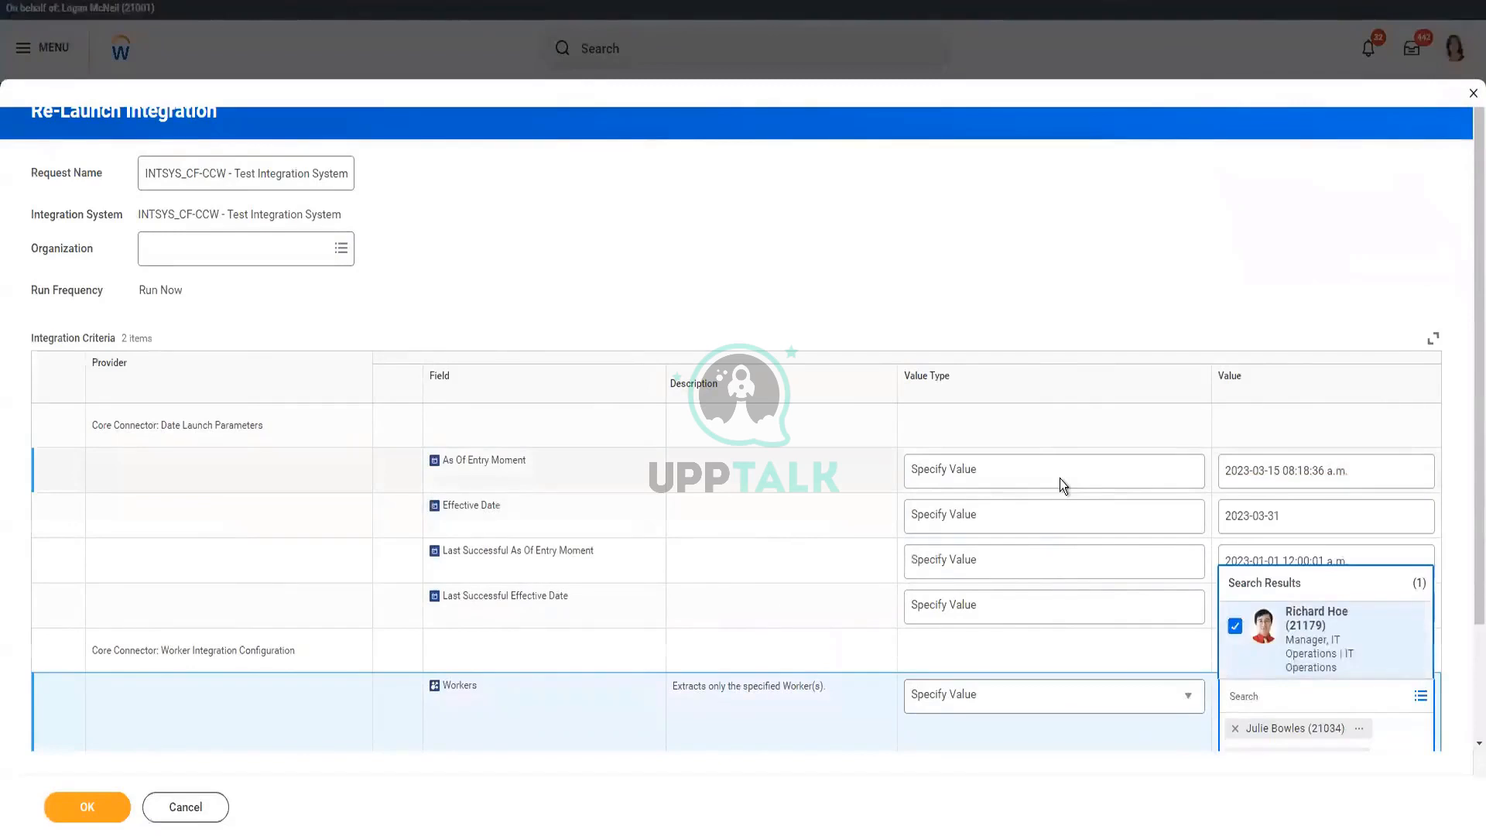
- Set As Of Entry Moment to Determine Value at Runtime with the value Current Moment (DateTime)
click(1060, 478)
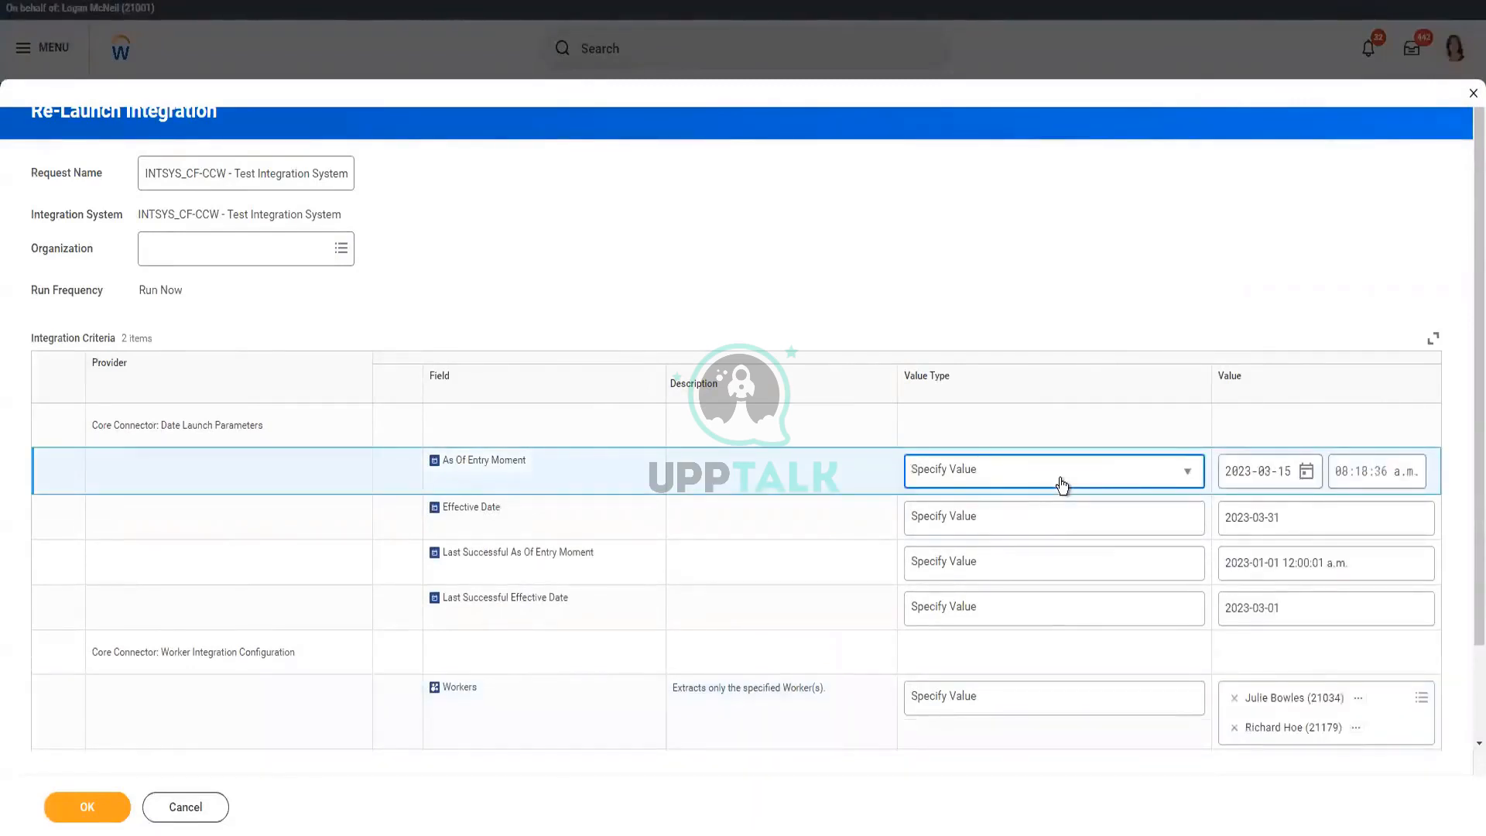
click(1062, 485)
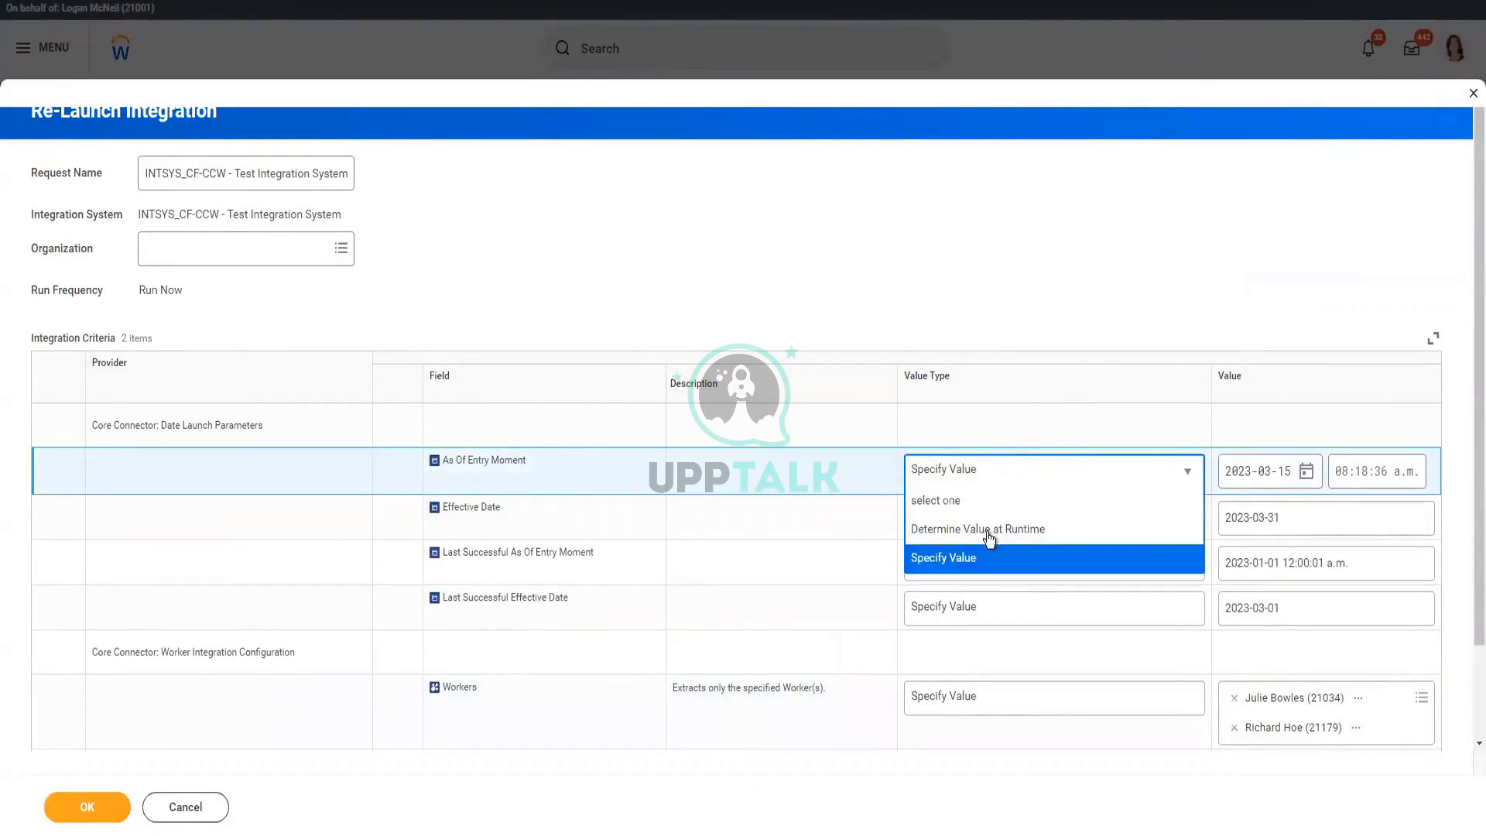
key(Up)
key(Return)
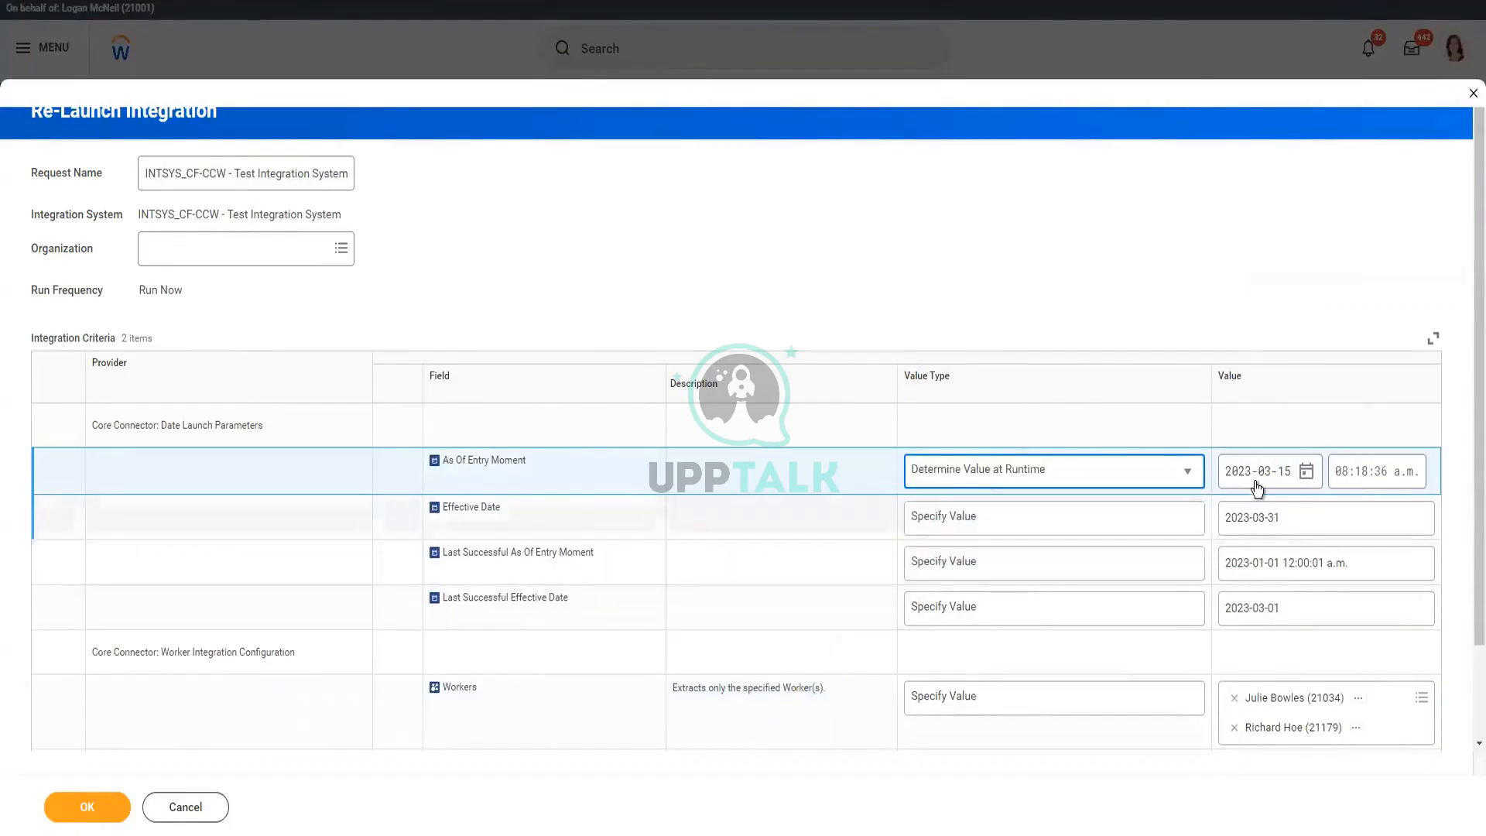
click(1257, 485)
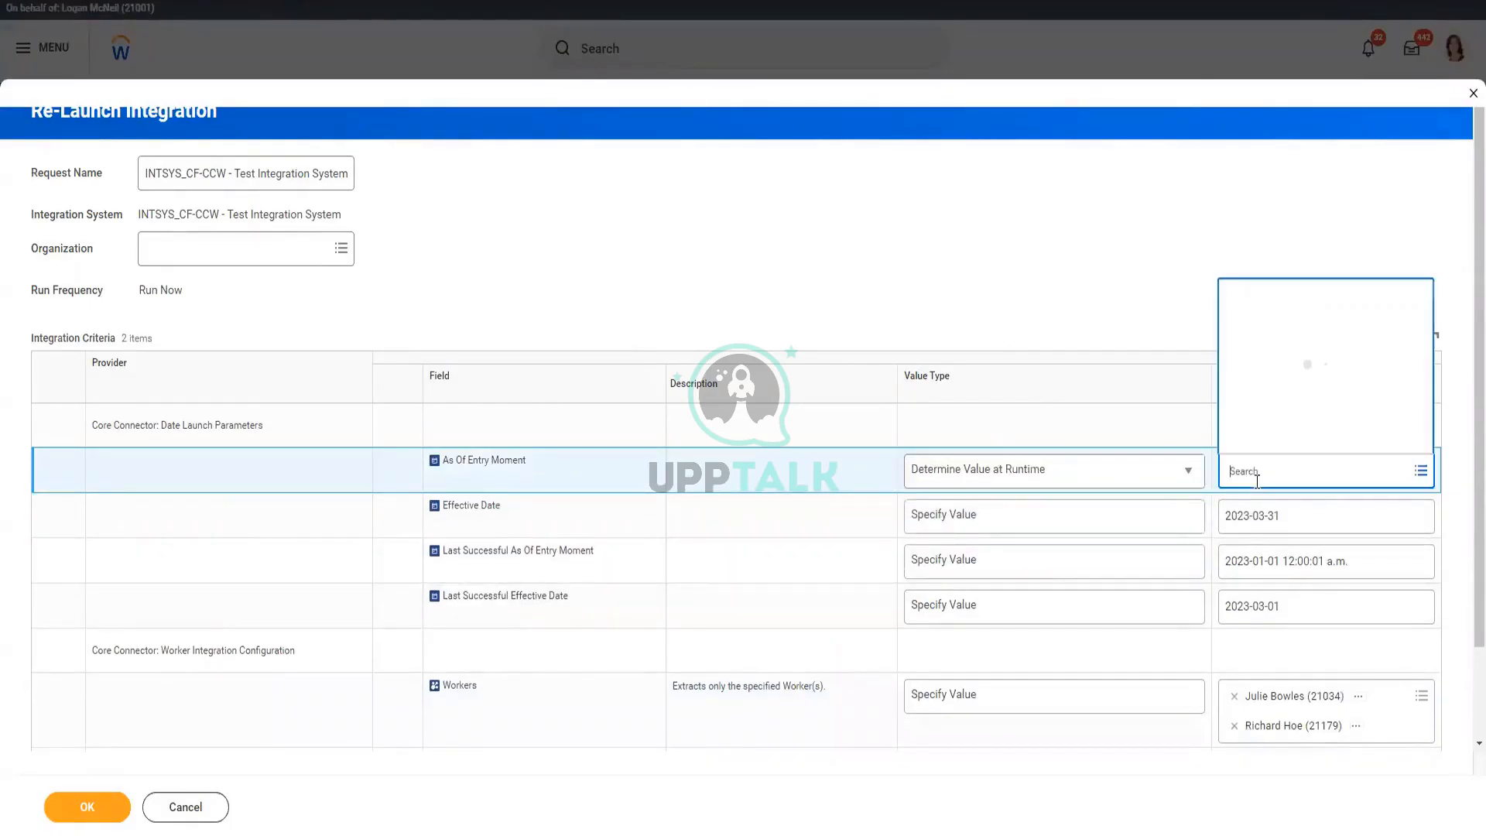
text(current moment)
key(Return)
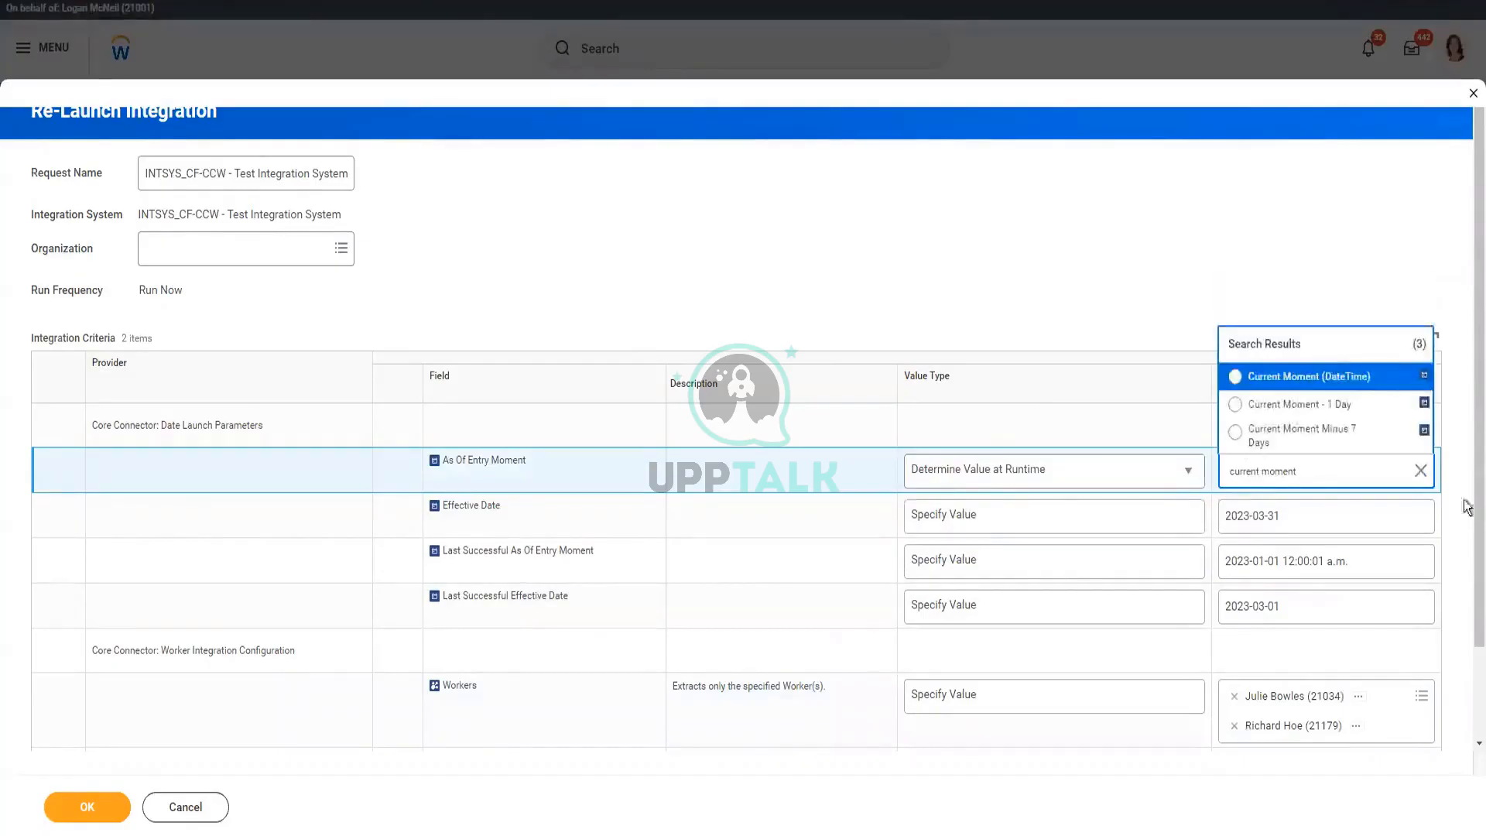
click(1339, 380)
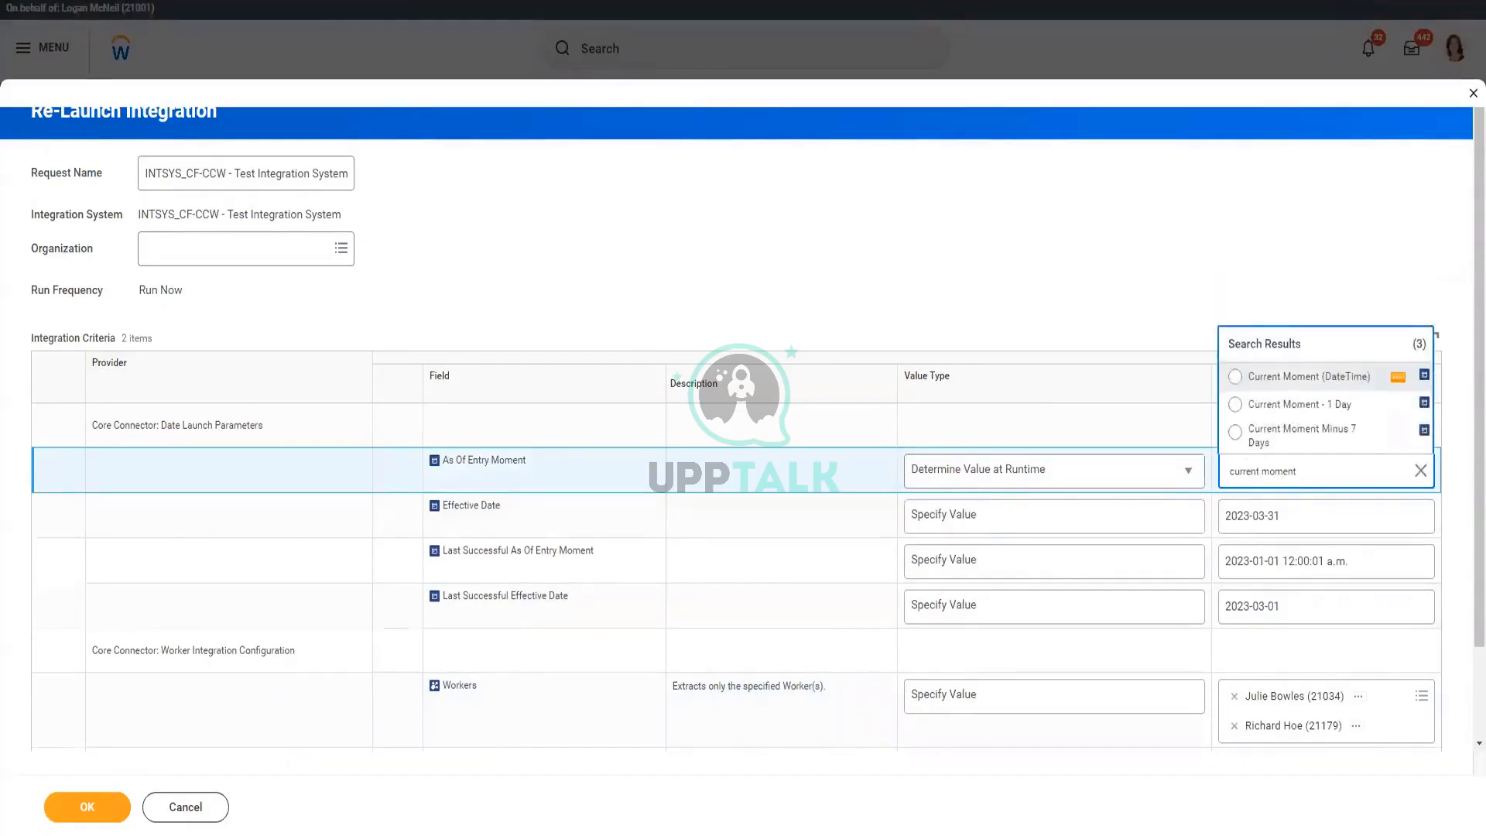
- Submit the integration relaunch and refresh the background process until it finishes
scroll(912, 743, down, 1)
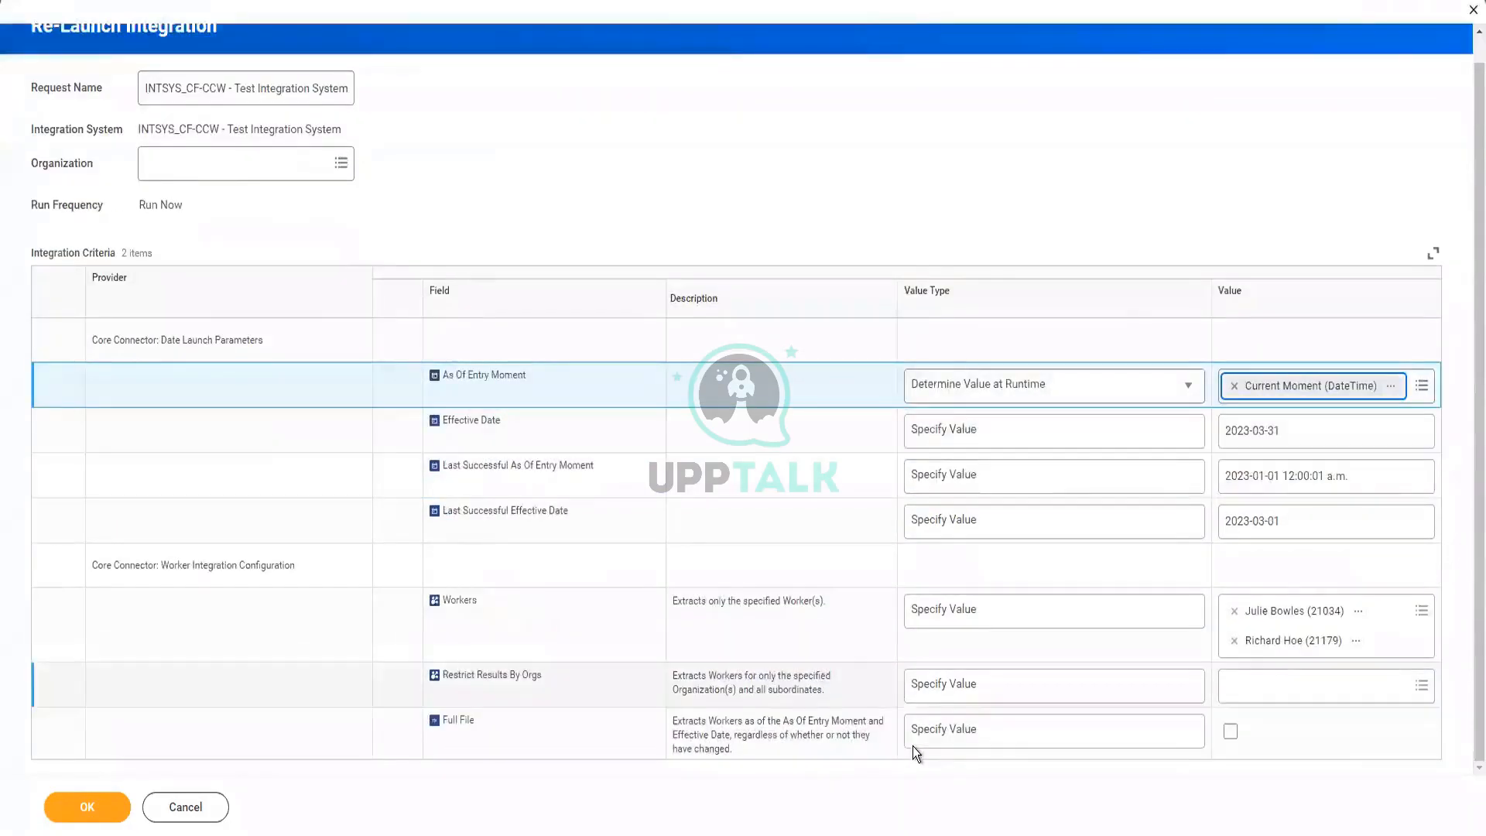
click(110, 813)
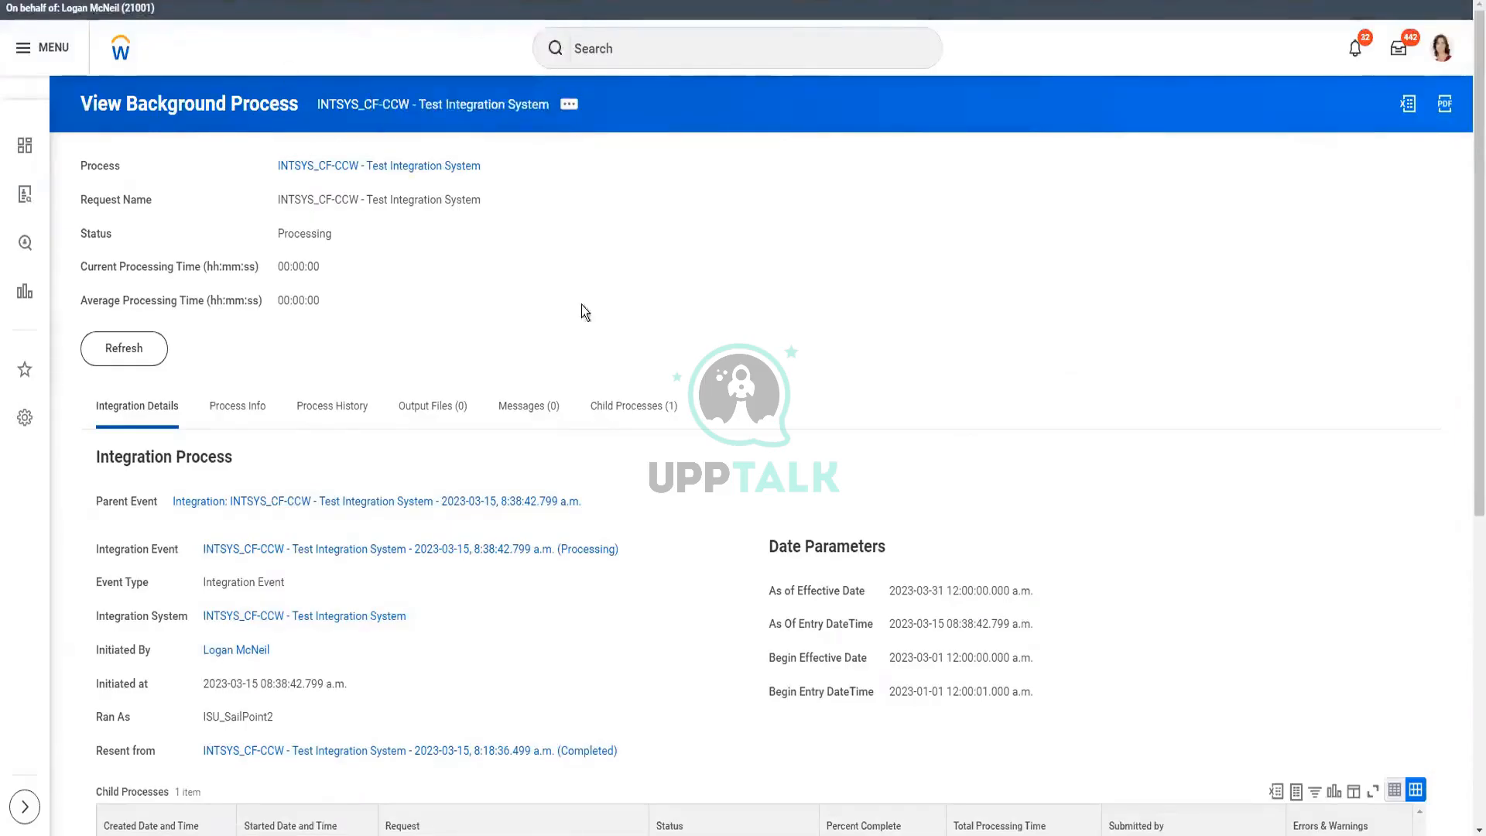
click(122, 353)
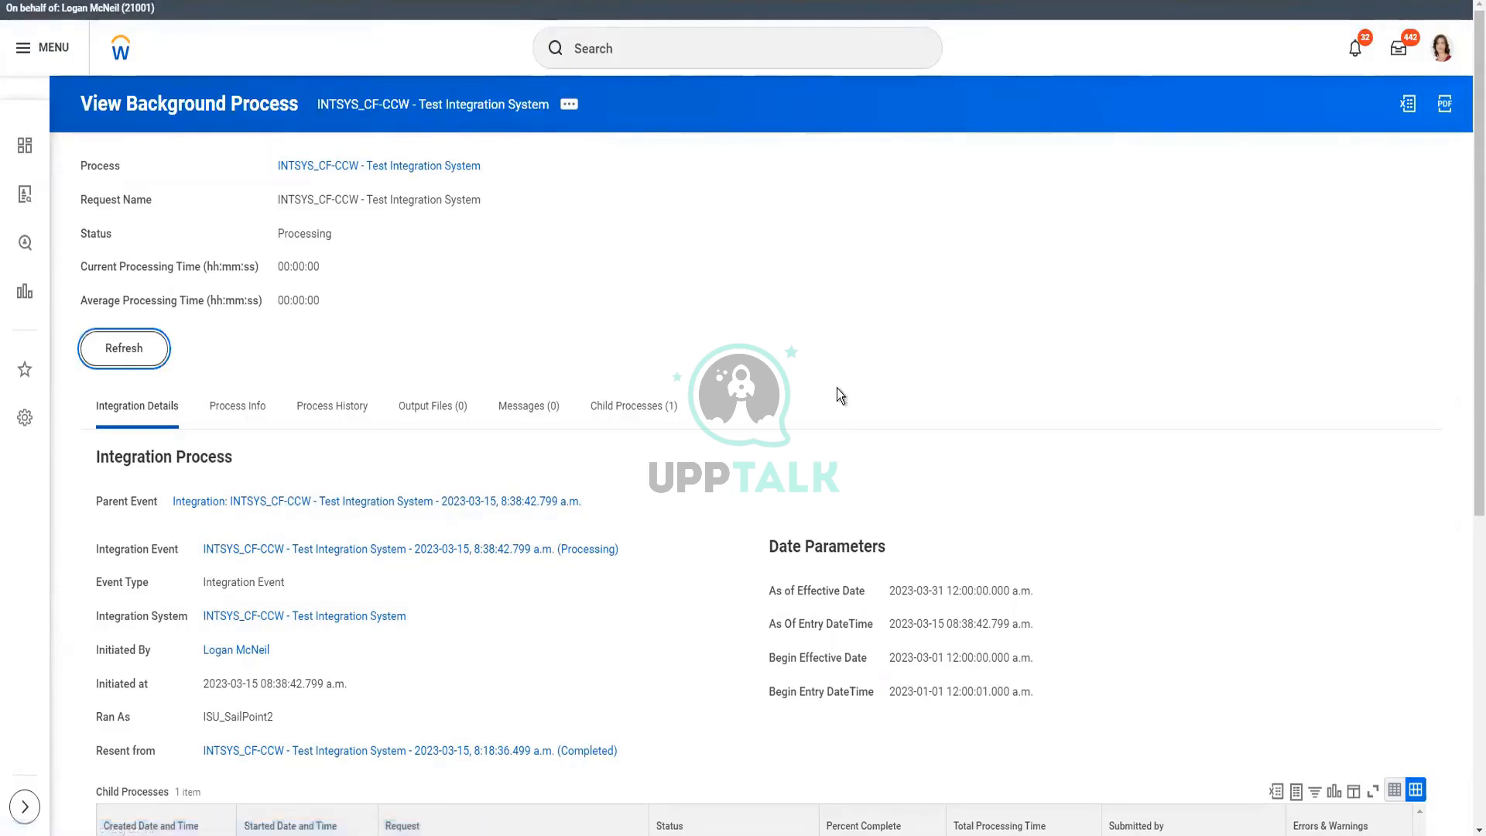
click(112, 349)
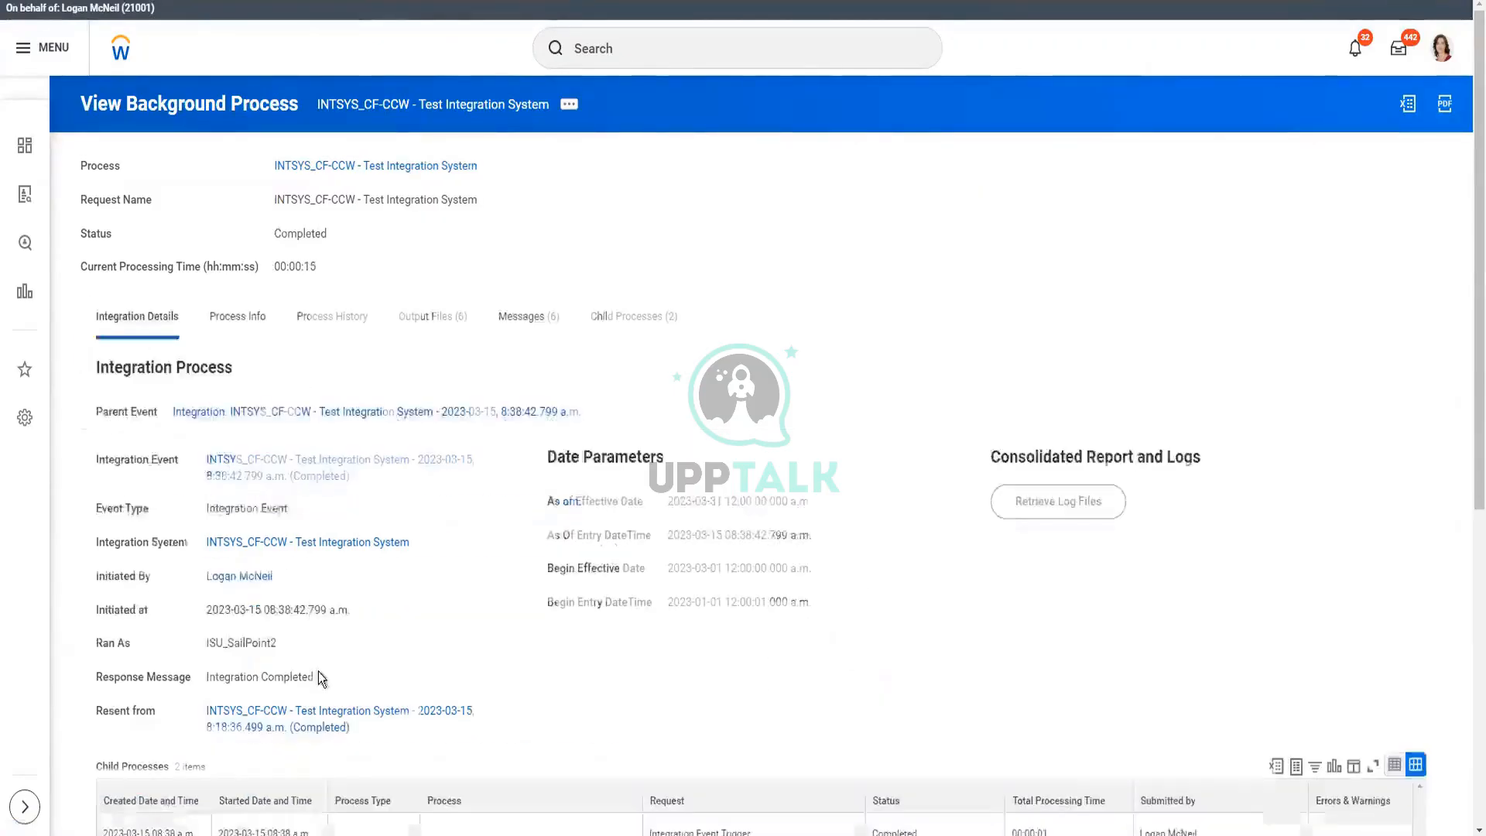
right_click(346, 561)
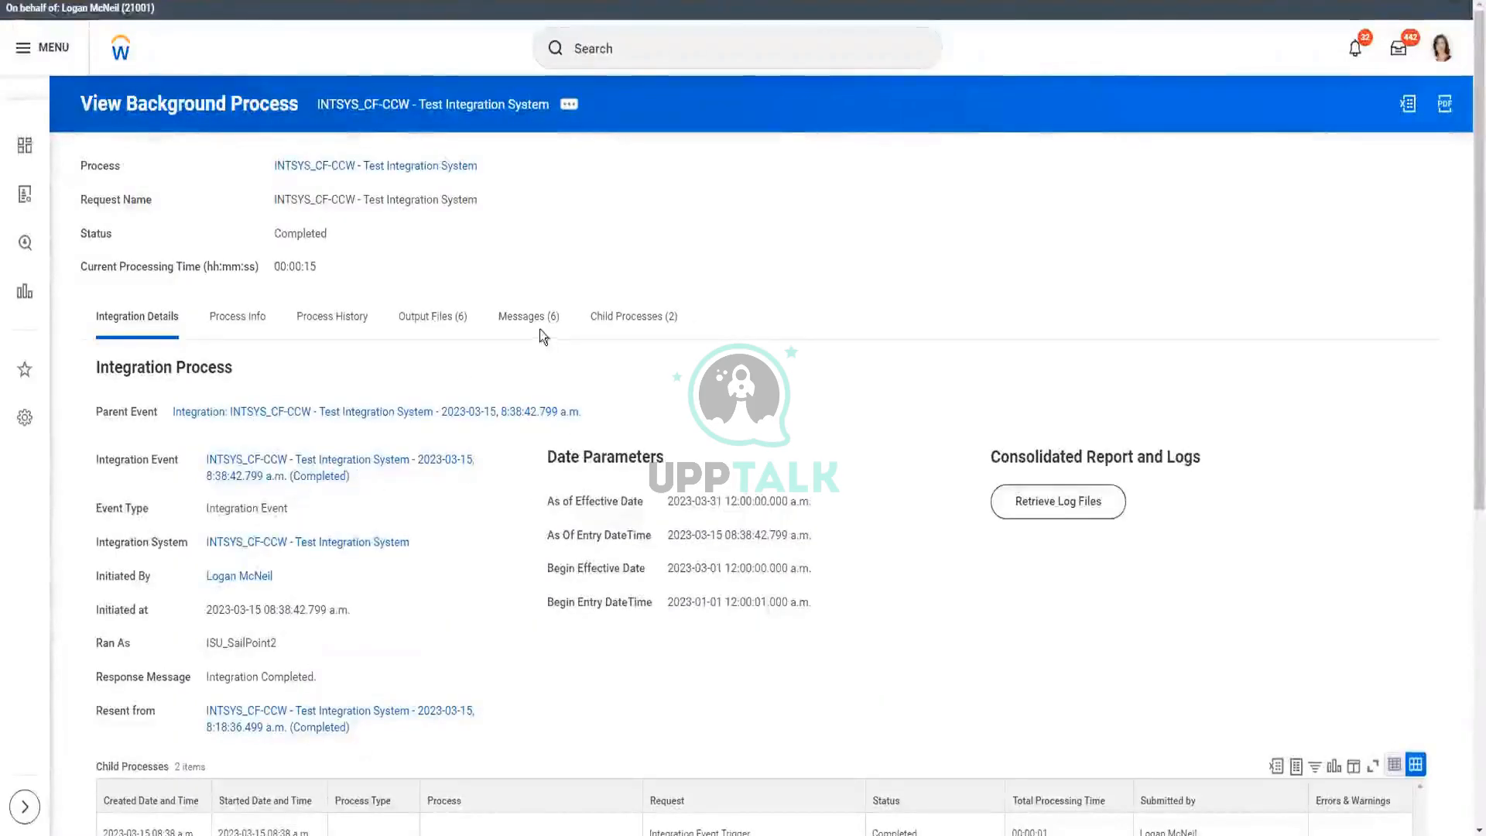
- Download DataChangesAudit.html and CF_CCW-Version24.xml from the process's output files and open the audit report
click(446, 325)
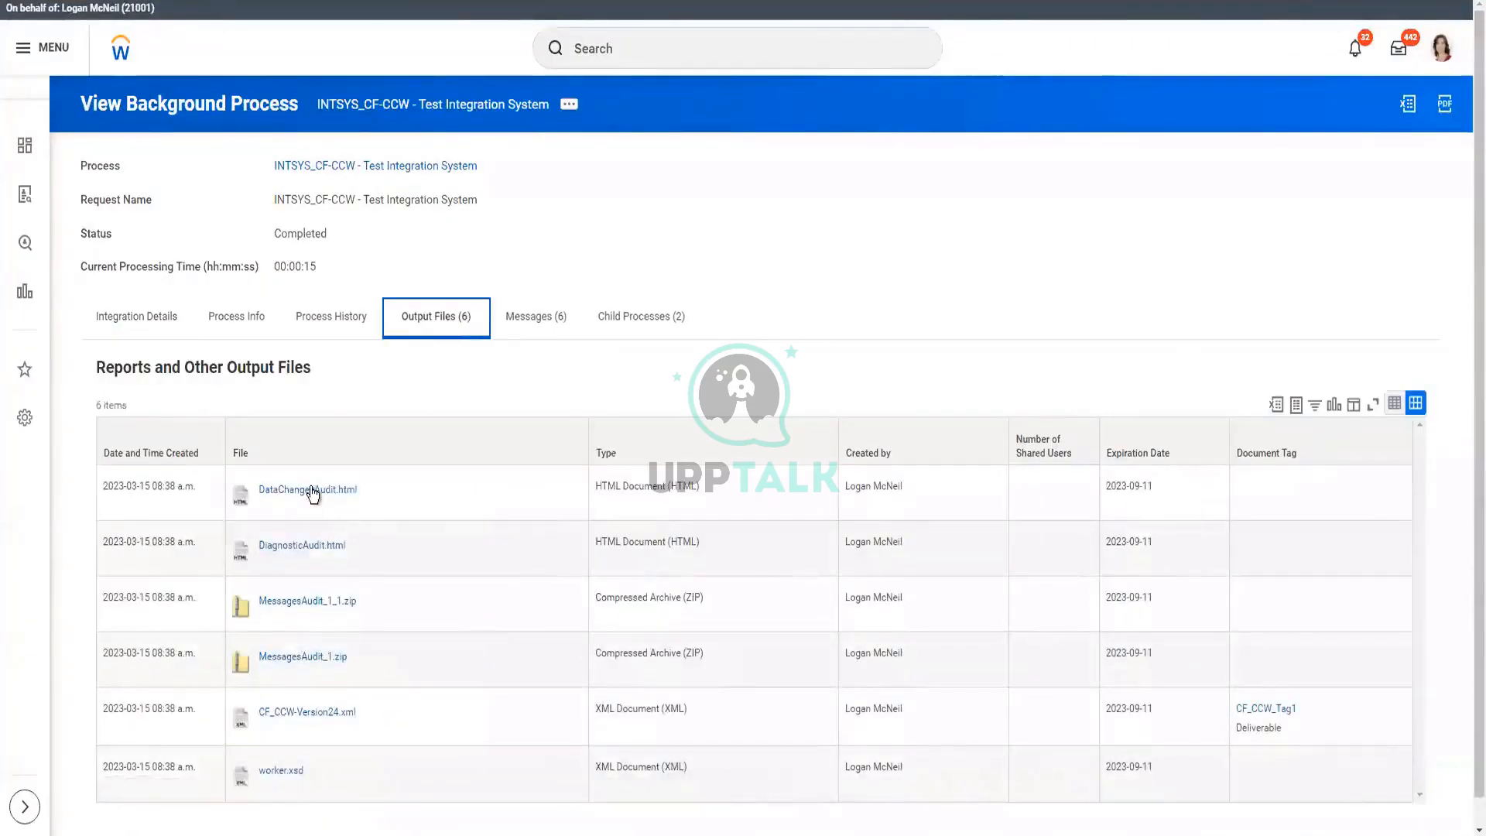
click(309, 489)
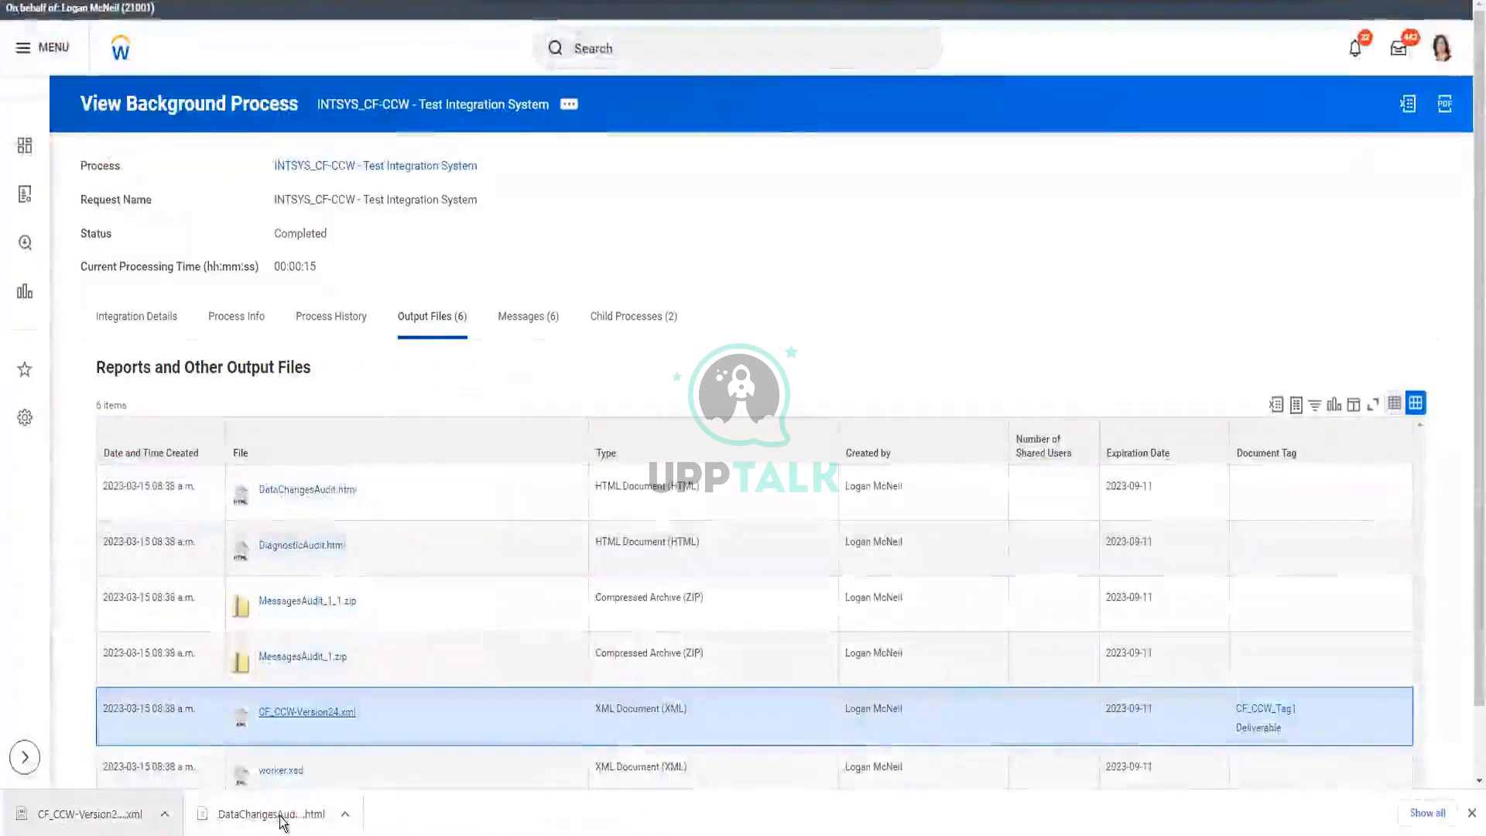
click(283, 822)
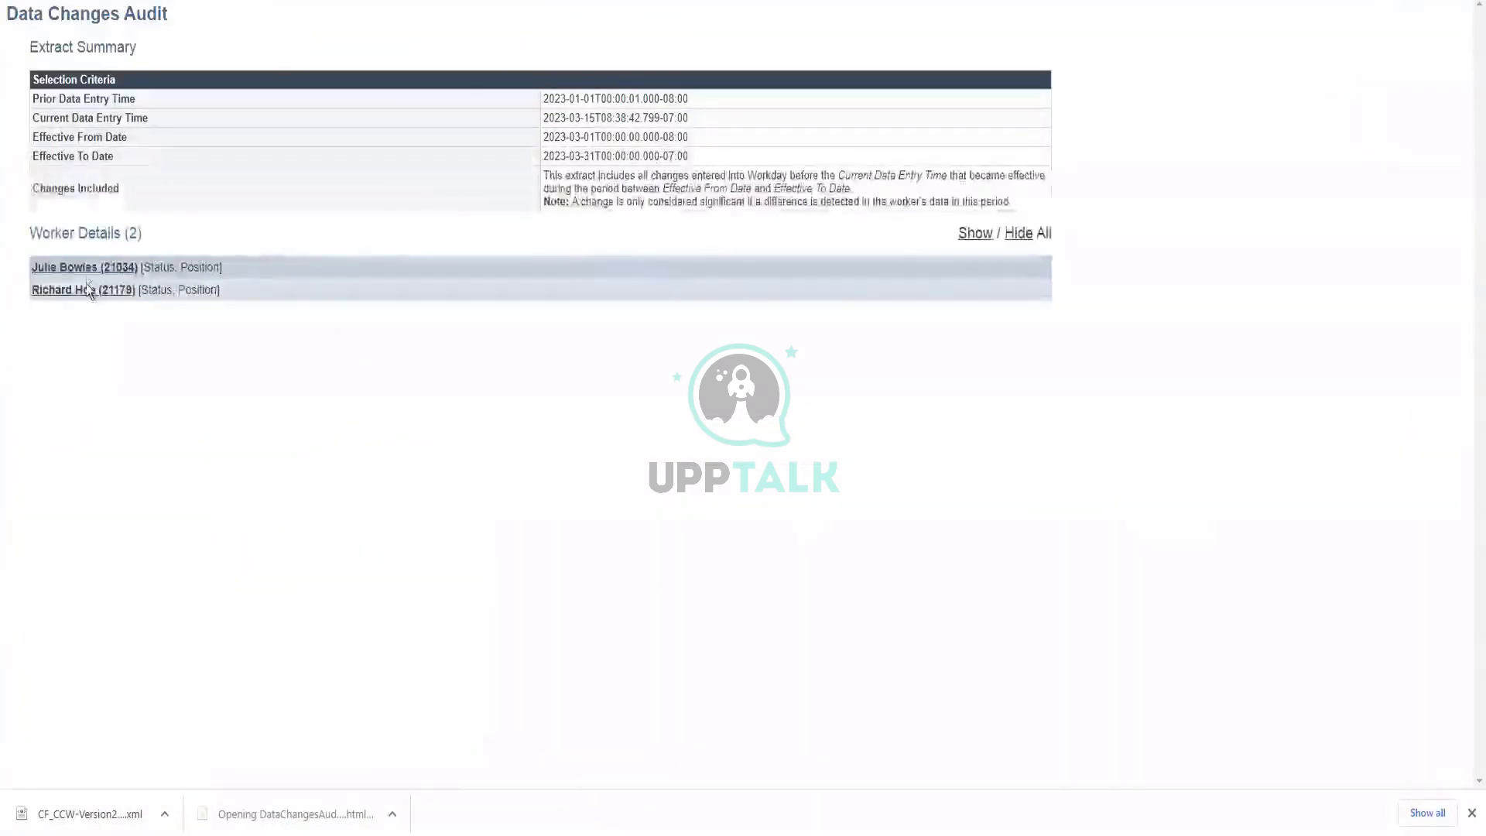
- Expand the second worker's details in the Data Changes Audit and review the staffing event and the current and prior position data
click(83, 289)
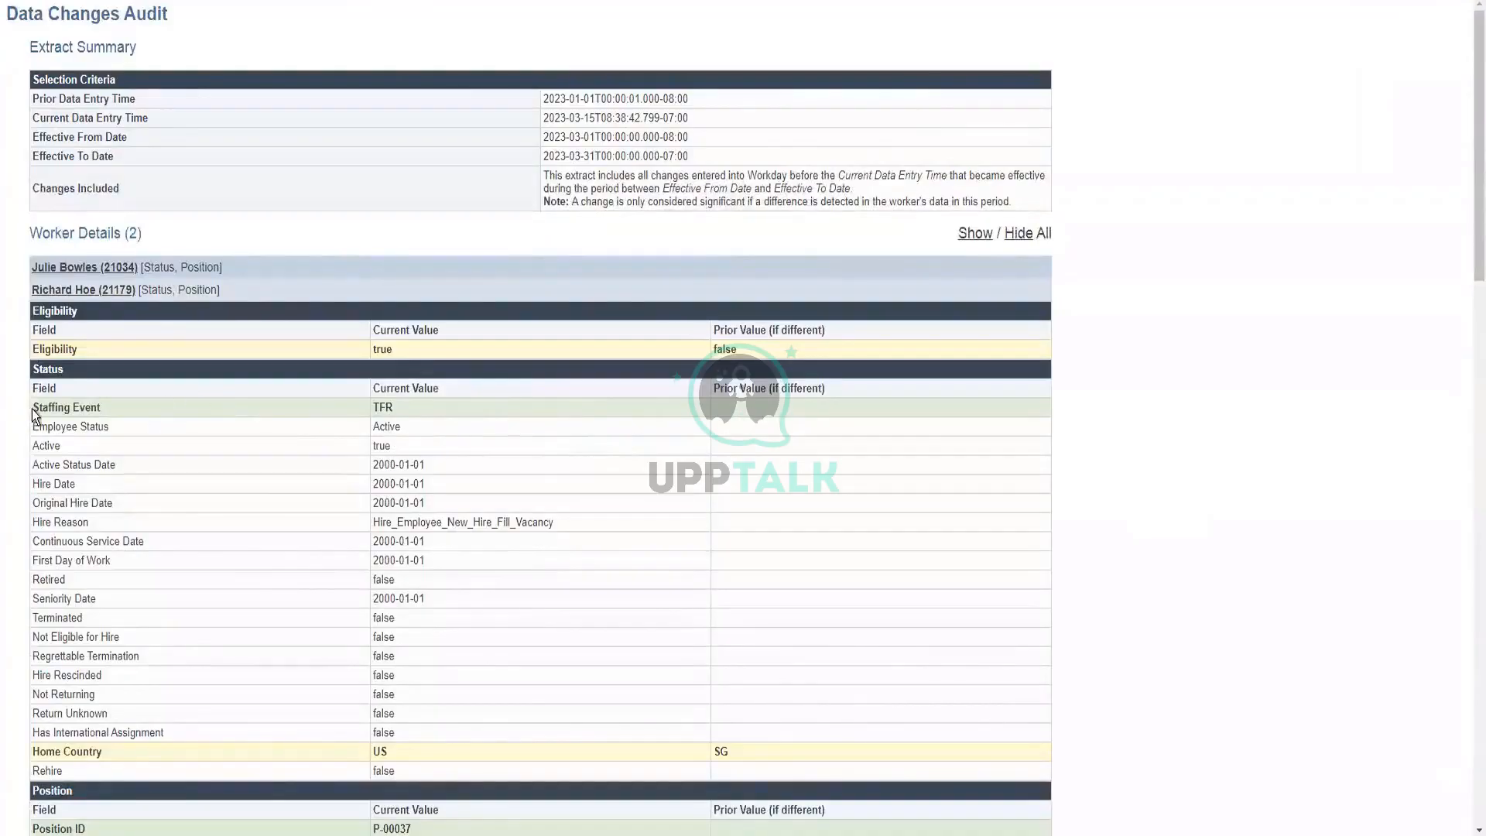
drag(32, 408, 406, 406)
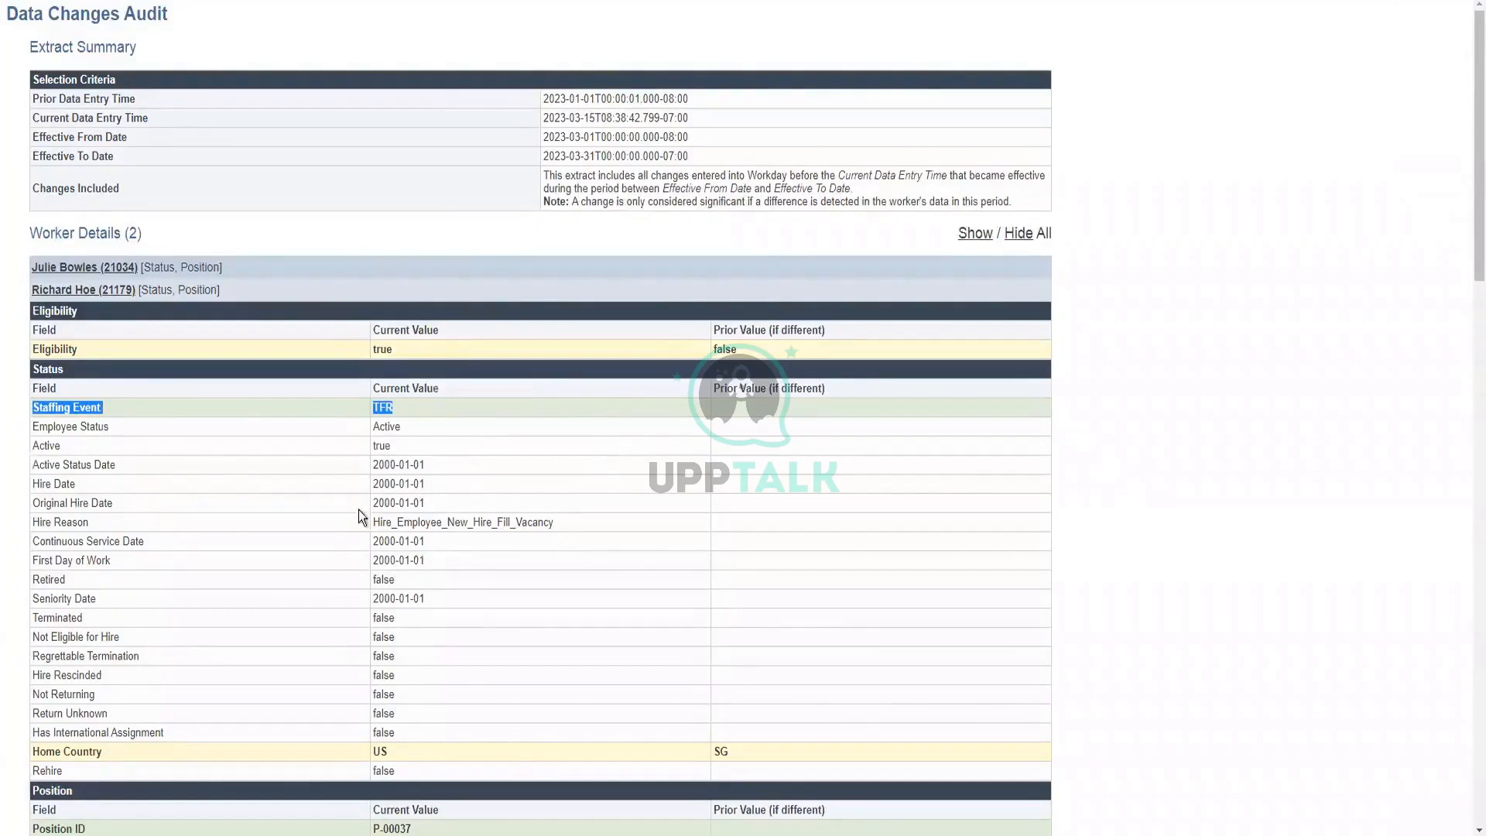
scroll(753, 577, down, 3)
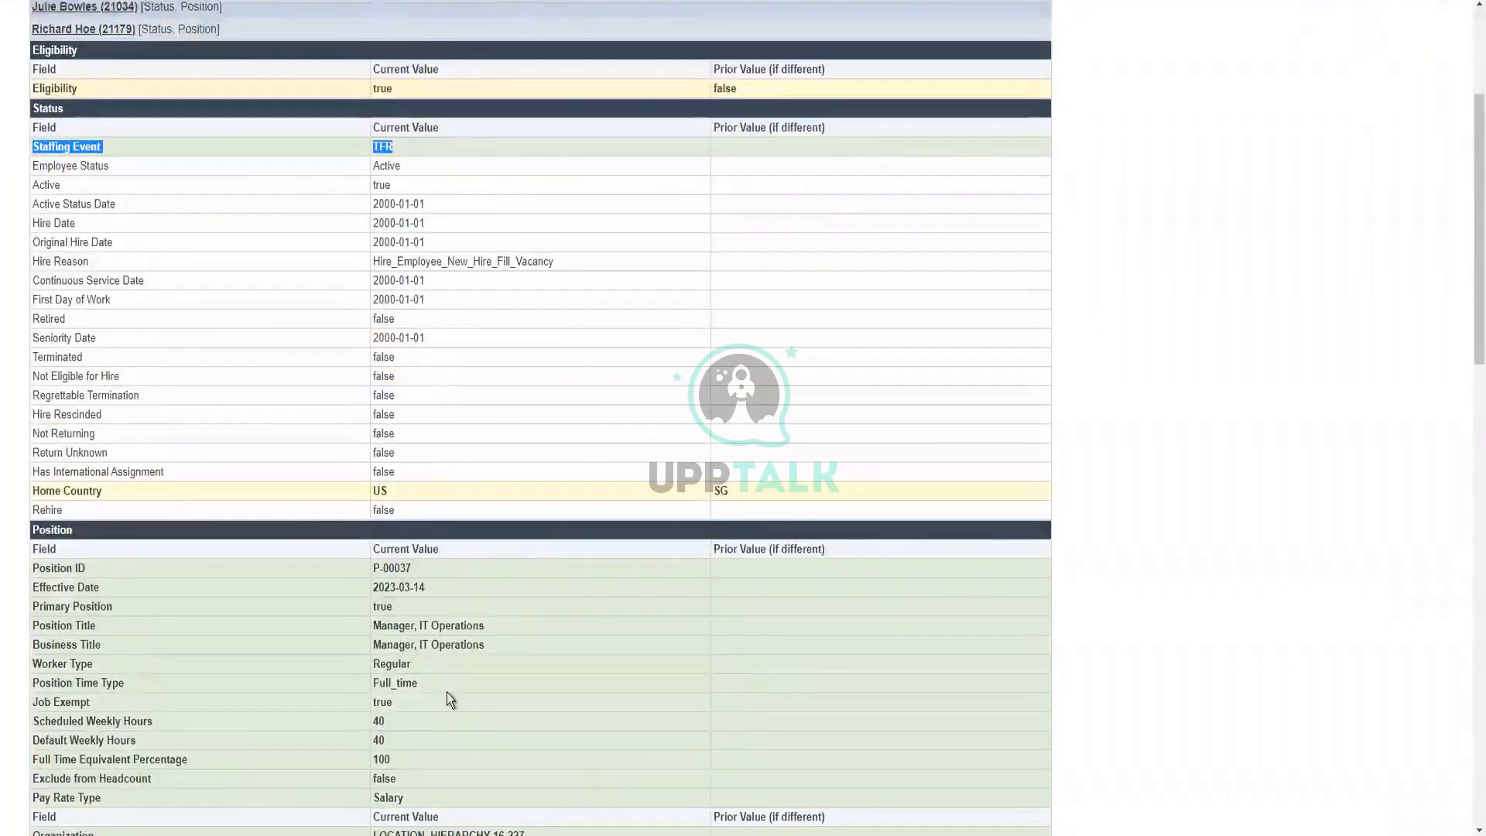
scroll(447, 692, down, 4)
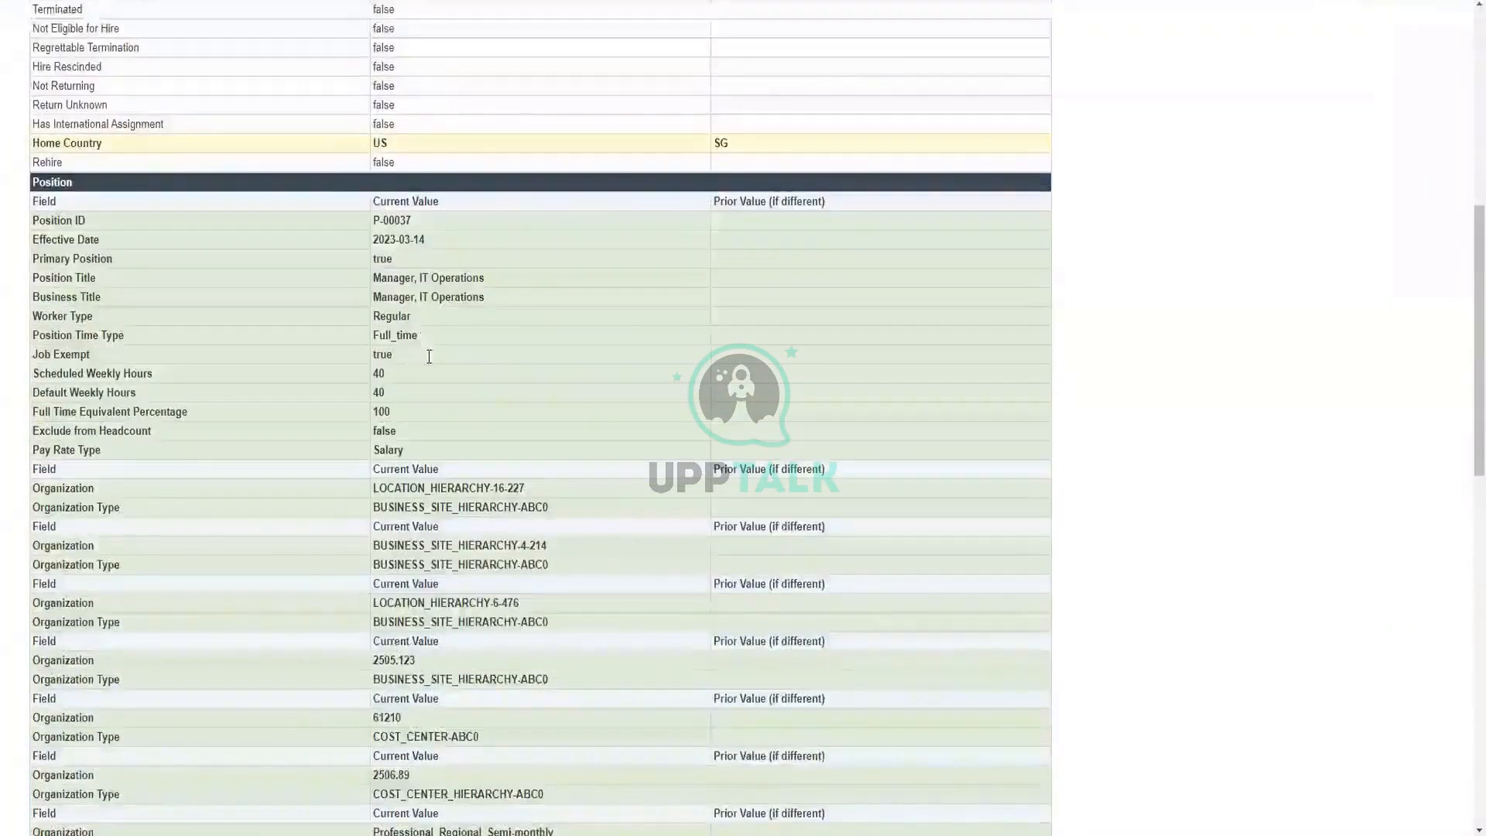
scroll(428, 356, down, 6)
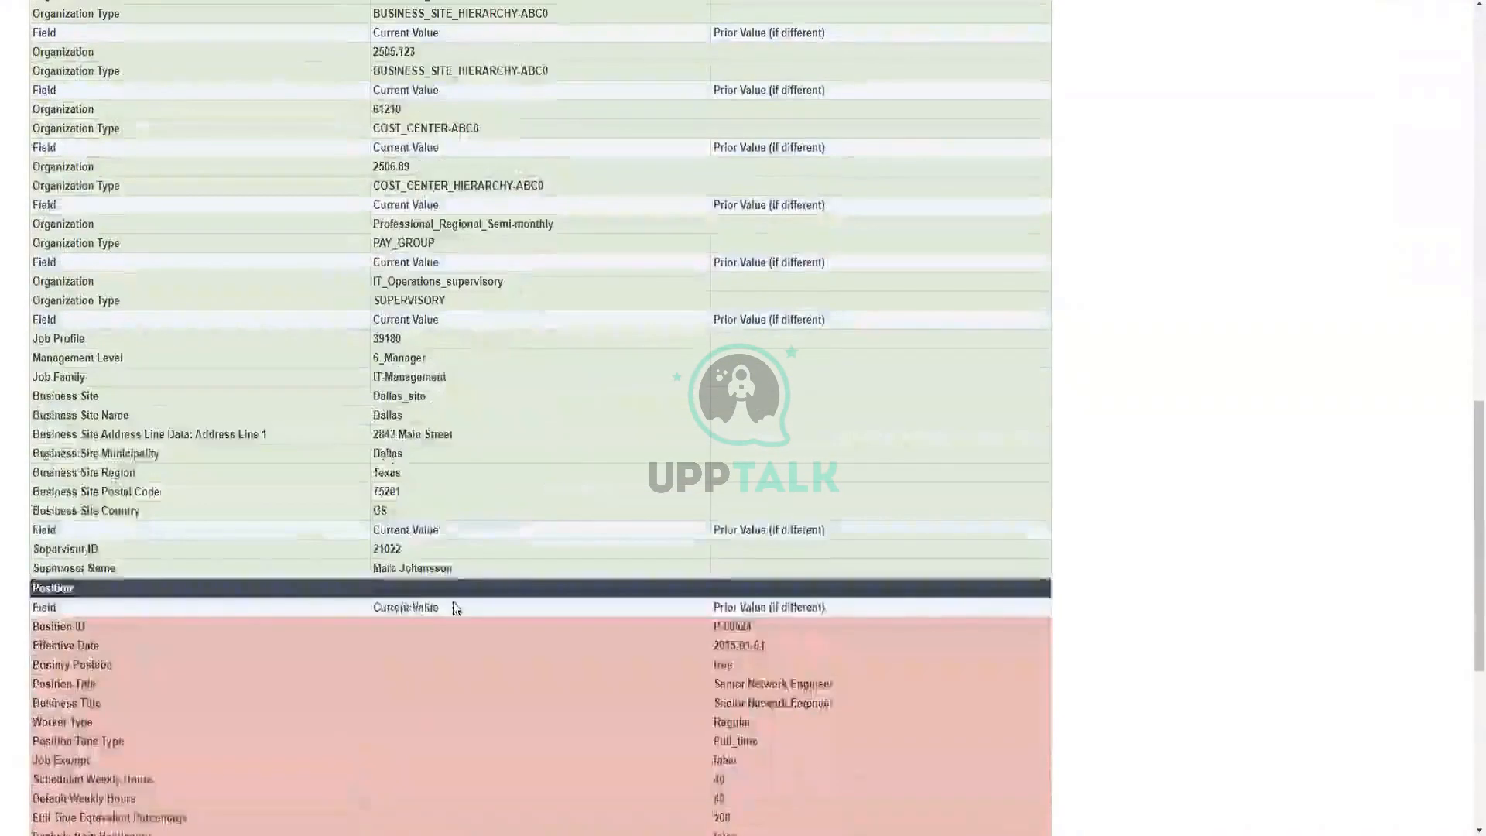
scroll(449, 603, down, 3)
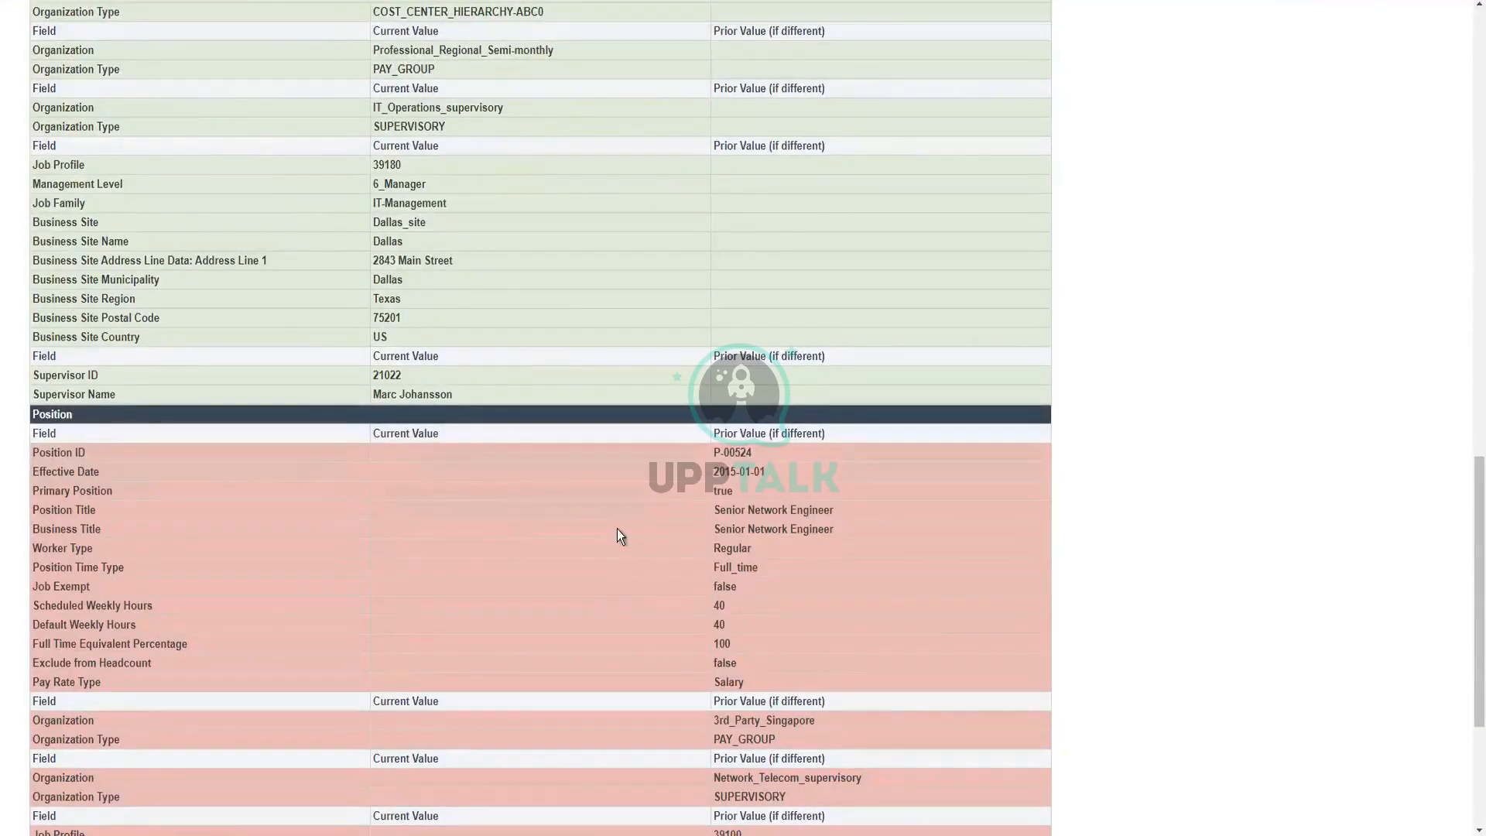
scroll(619, 534, down, 4)
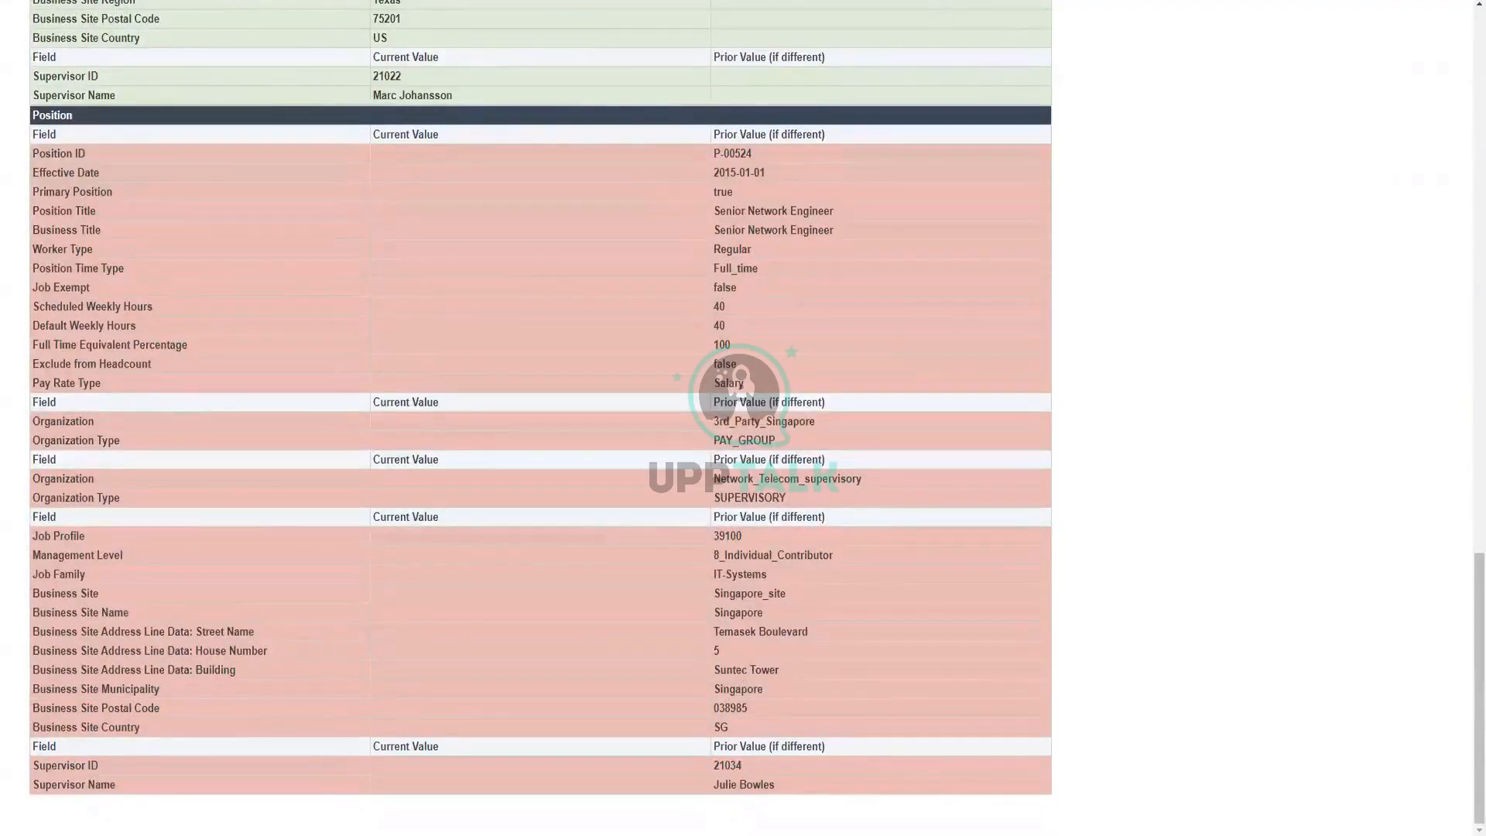
- Switch to the downloaded CF_CCW XML output and collapse the first worker's node to examine the second worker's record
mouse_move(358, 802)
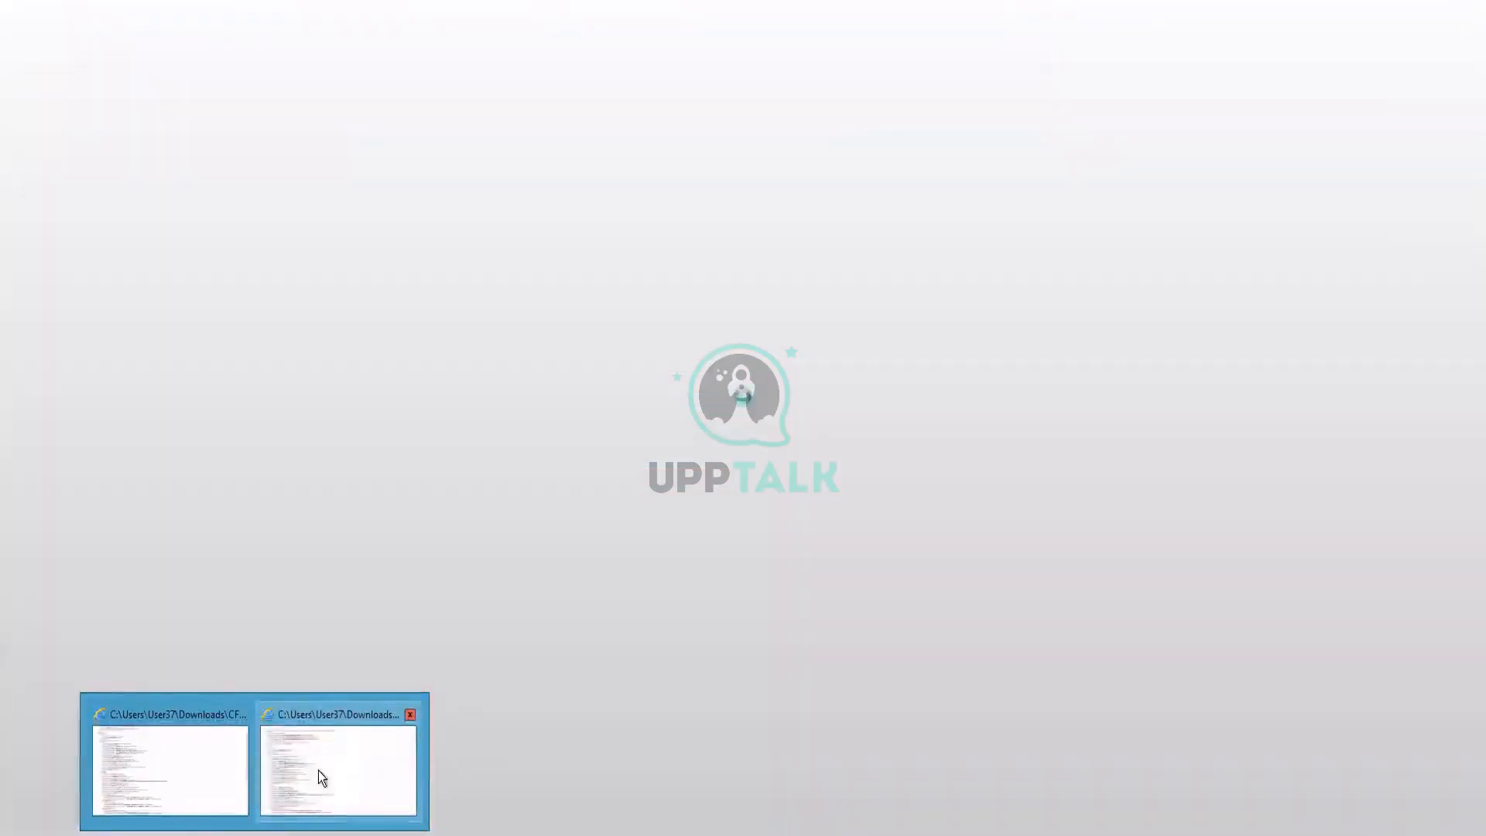
click(322, 773)
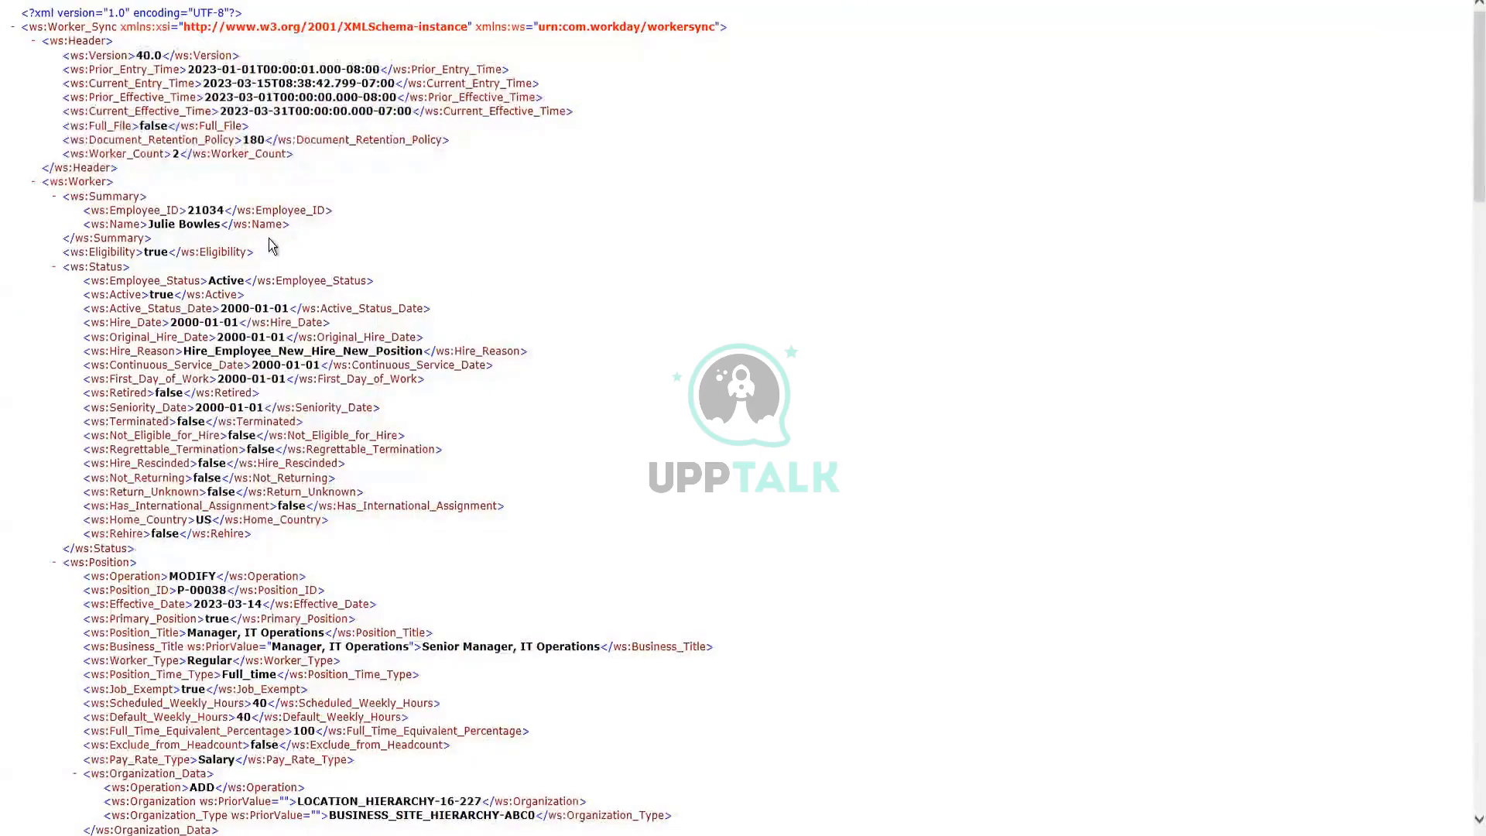
scroll(271, 246, down, 15)
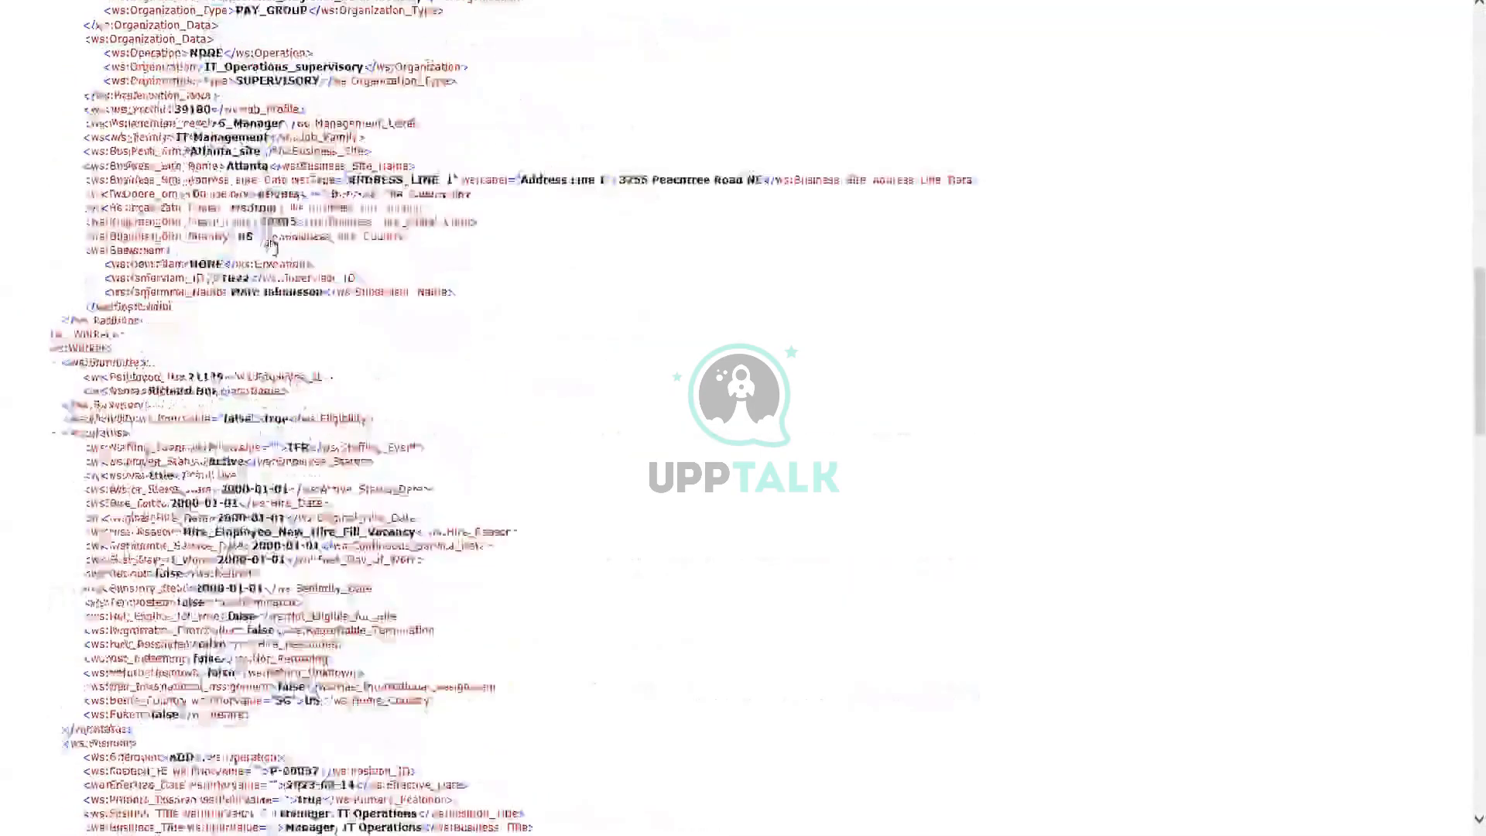
scroll(271, 245, up, 20)
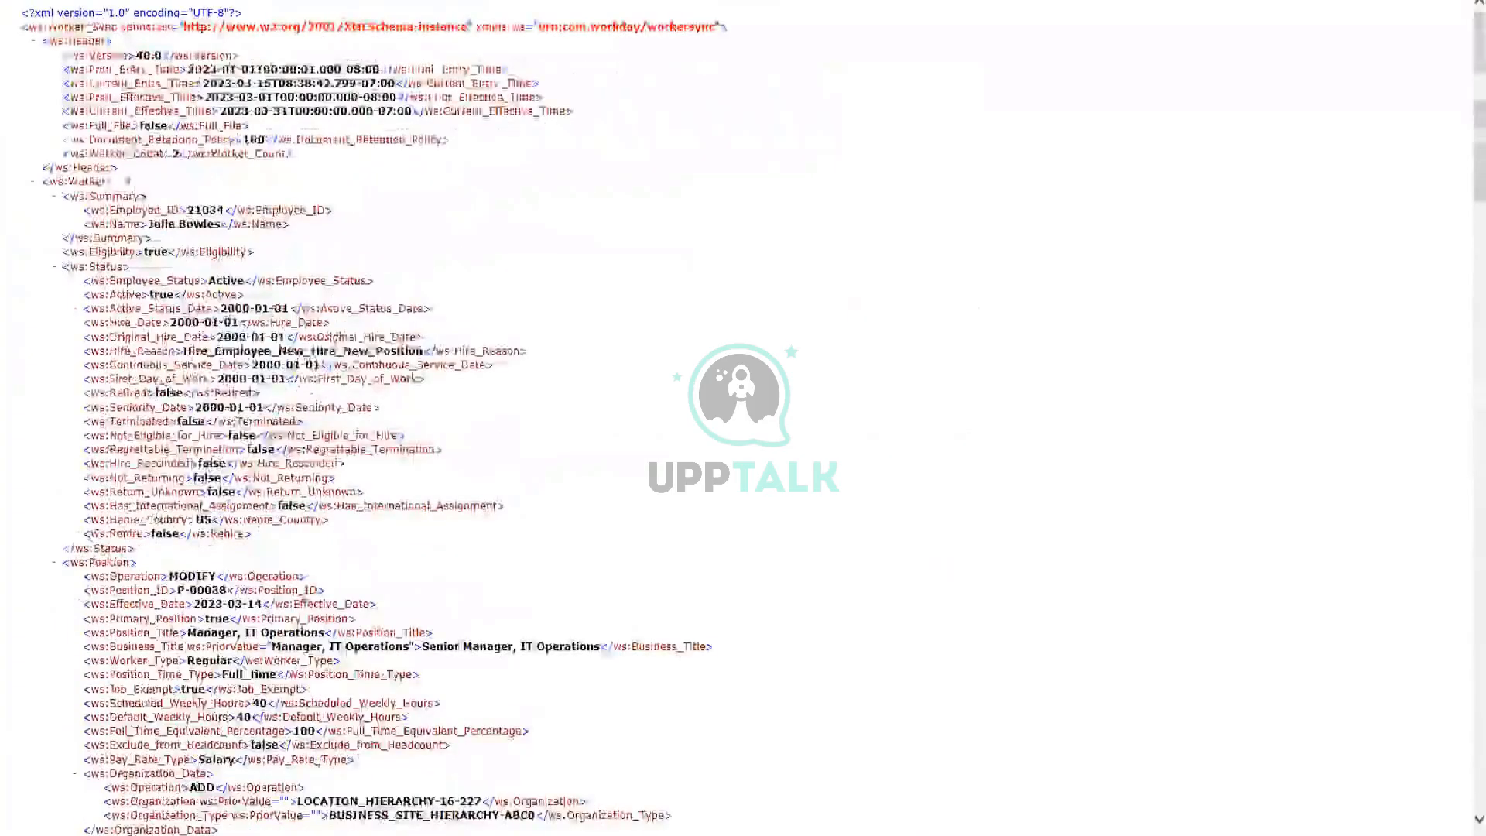
click(35, 182)
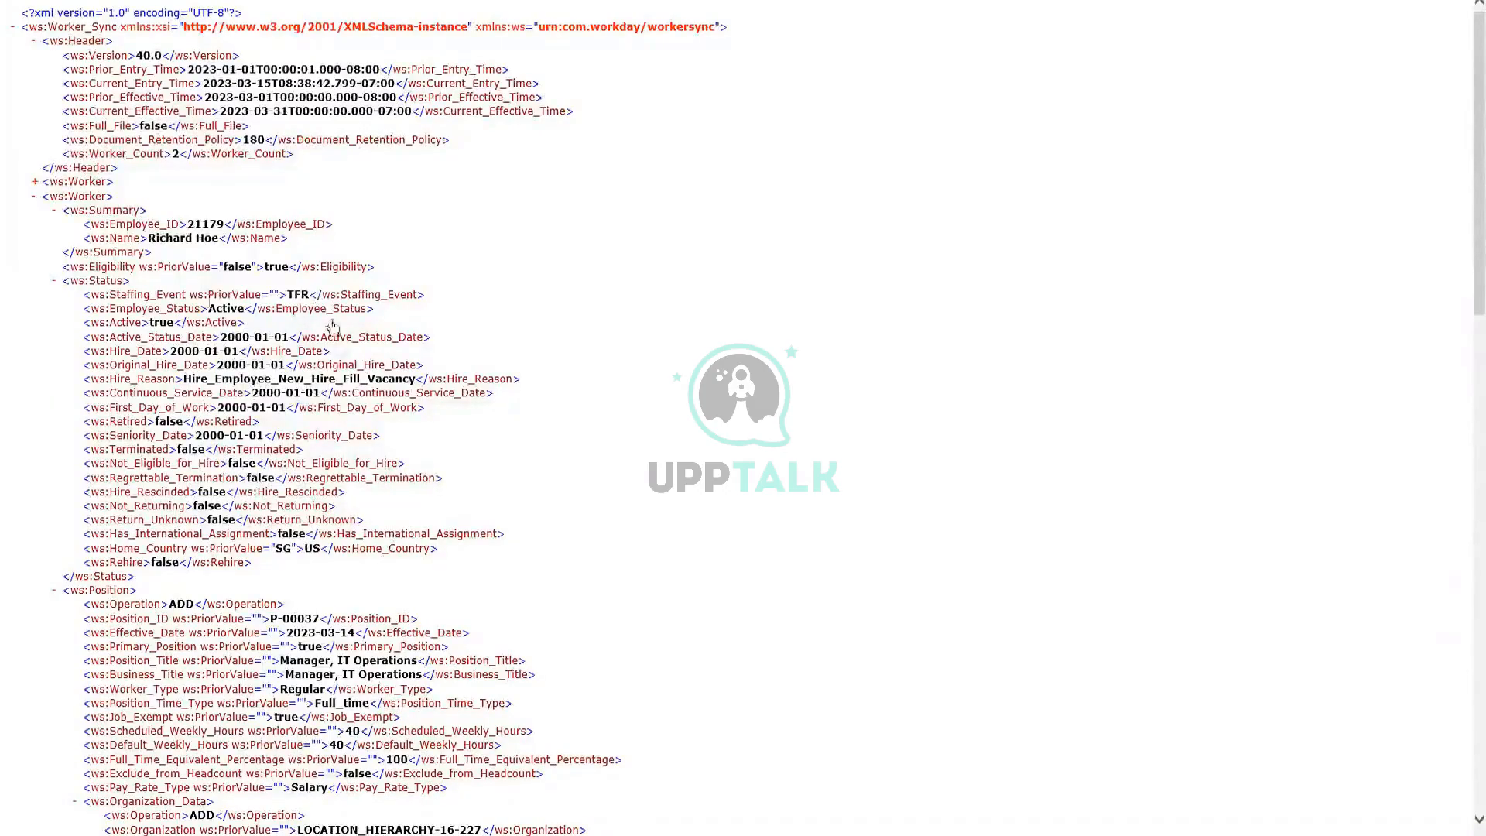
- Highlight the second worker's Staffing_Event element and compare it with the Status section of the earlier single-worker XML output
triple_click(229, 294)
drag(229, 294, 80, 299)
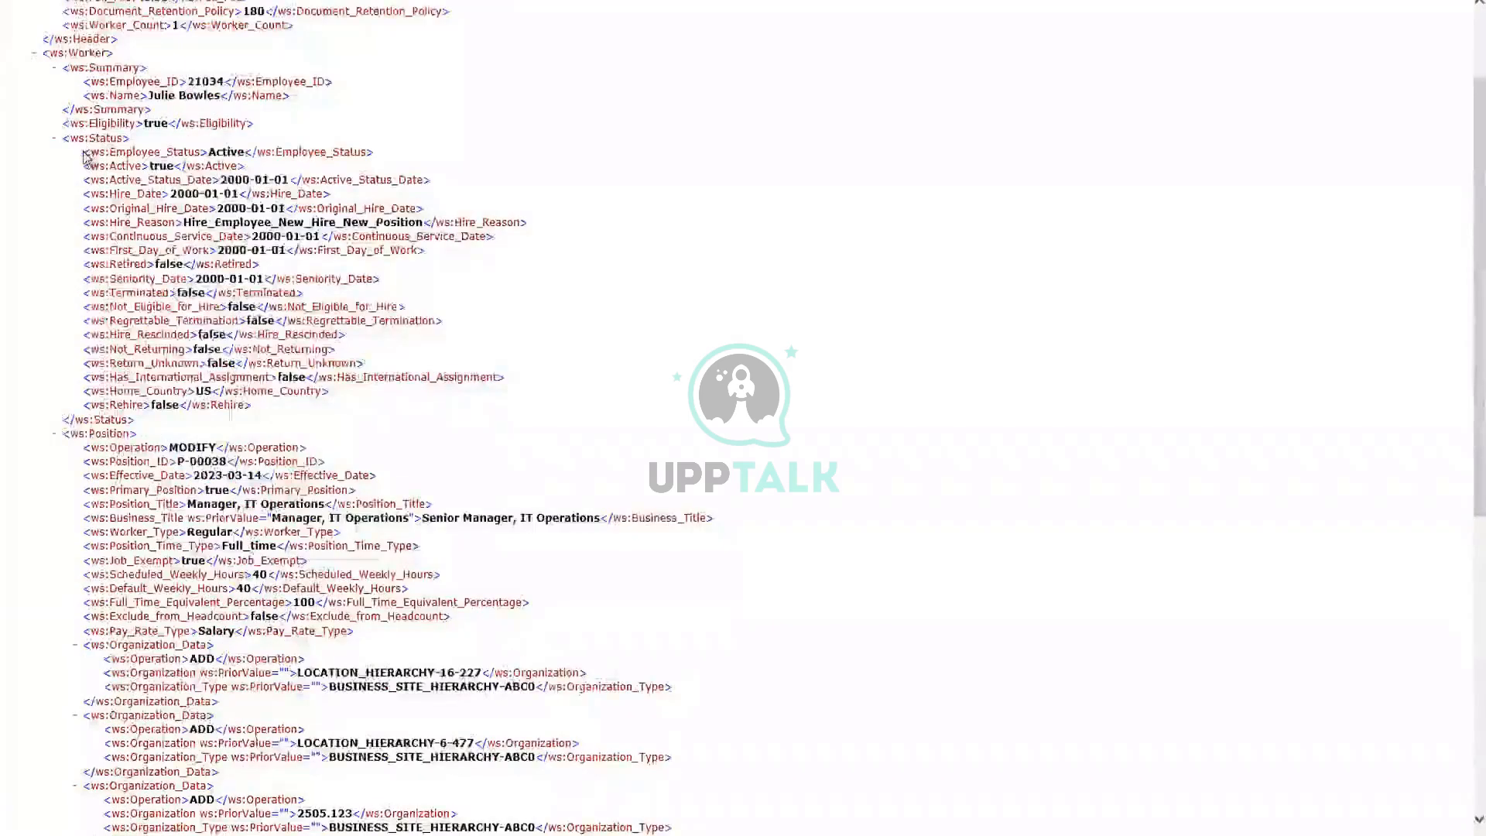
drag(85, 153, 379, 164)
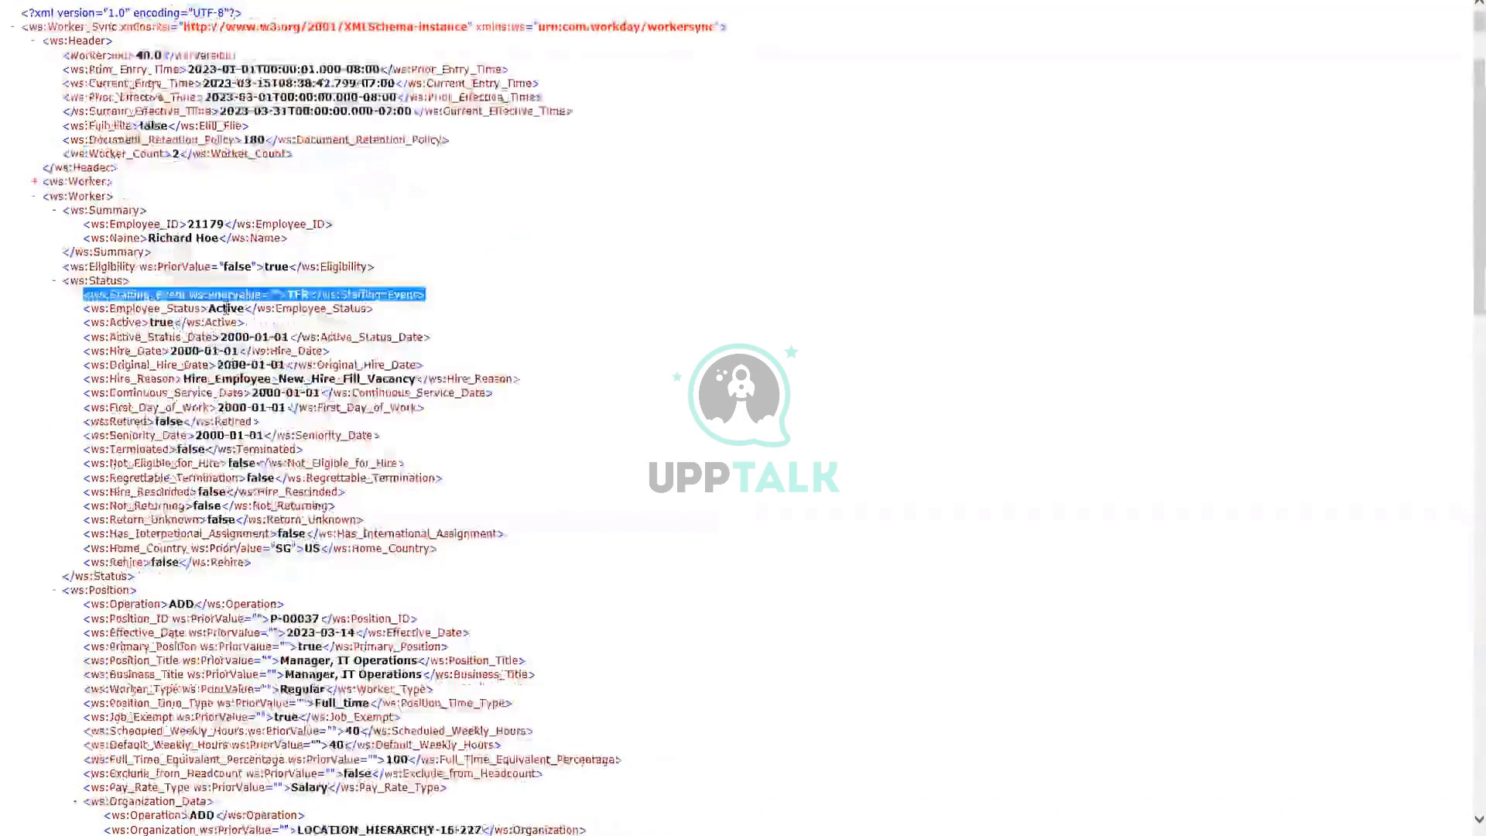
- Examine the second worker's ADD position with its organization data, highlight the REMOVE operation, and read the prior position to the file's end
scroll(295, 530, down, 3)
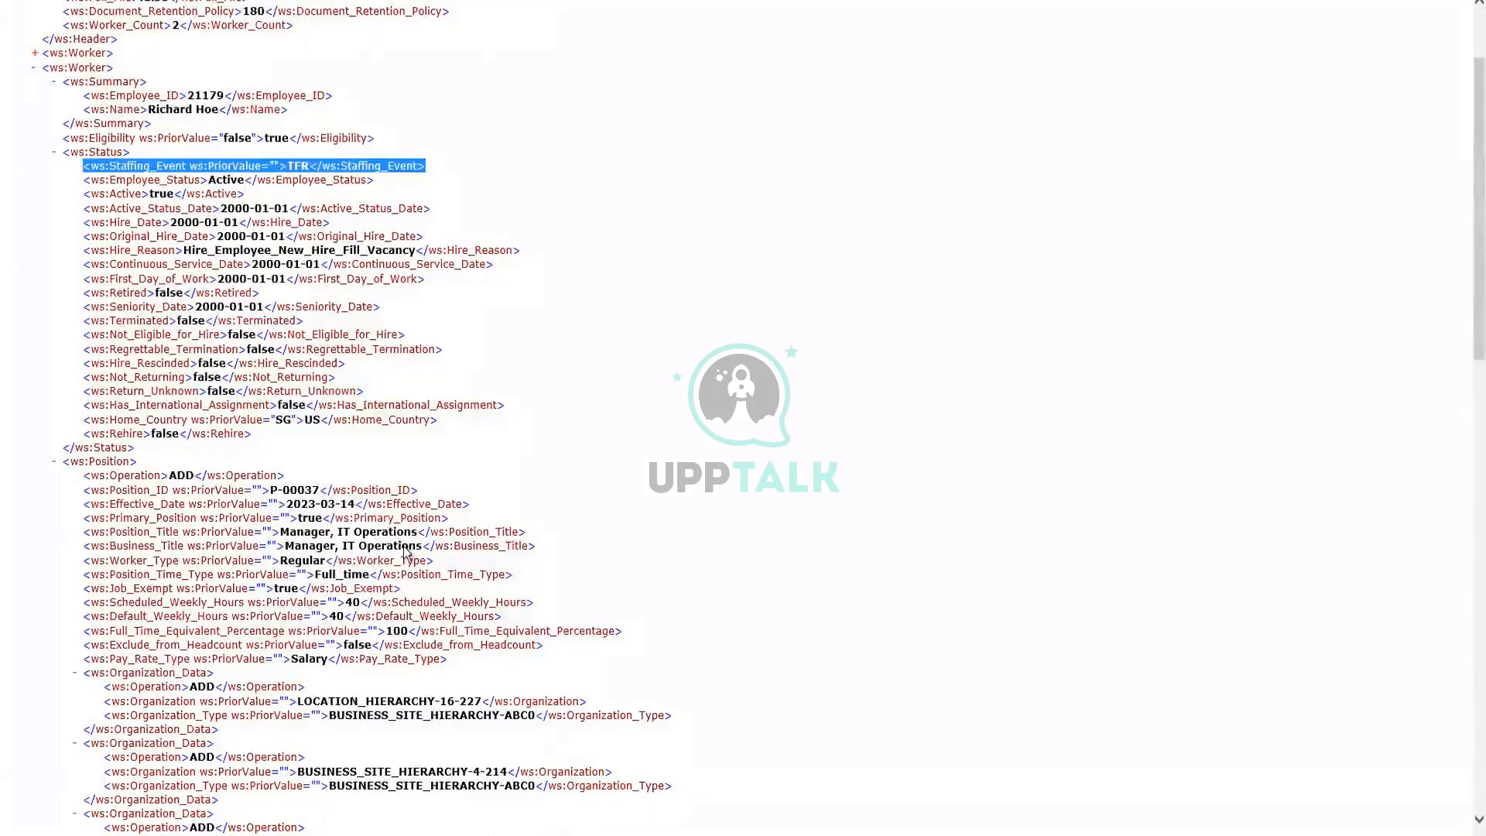
scroll(687, 541, down, 3)
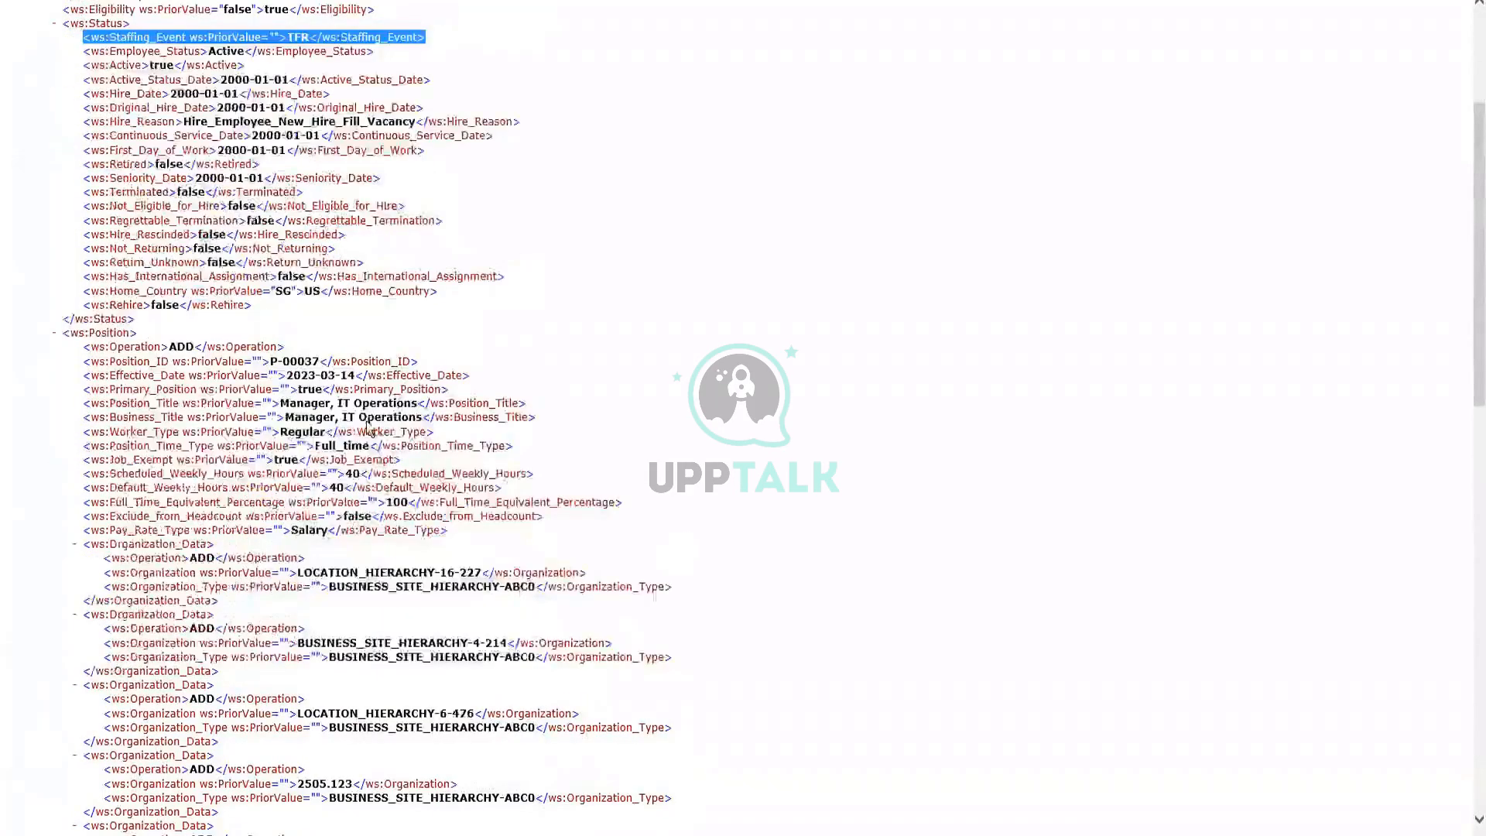
scroll(368, 428, down, 5)
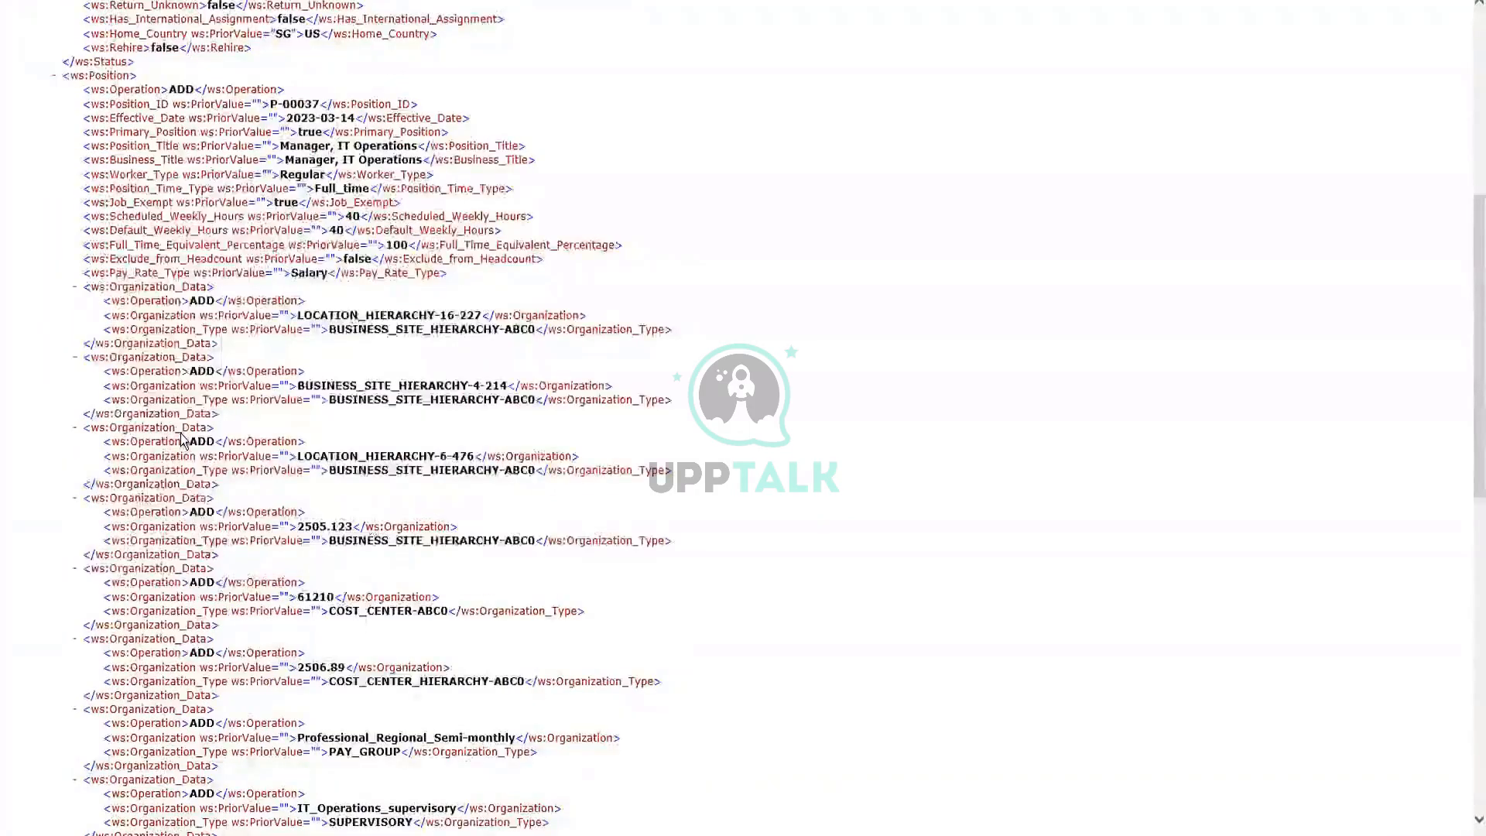
scroll(183, 440, down, 9)
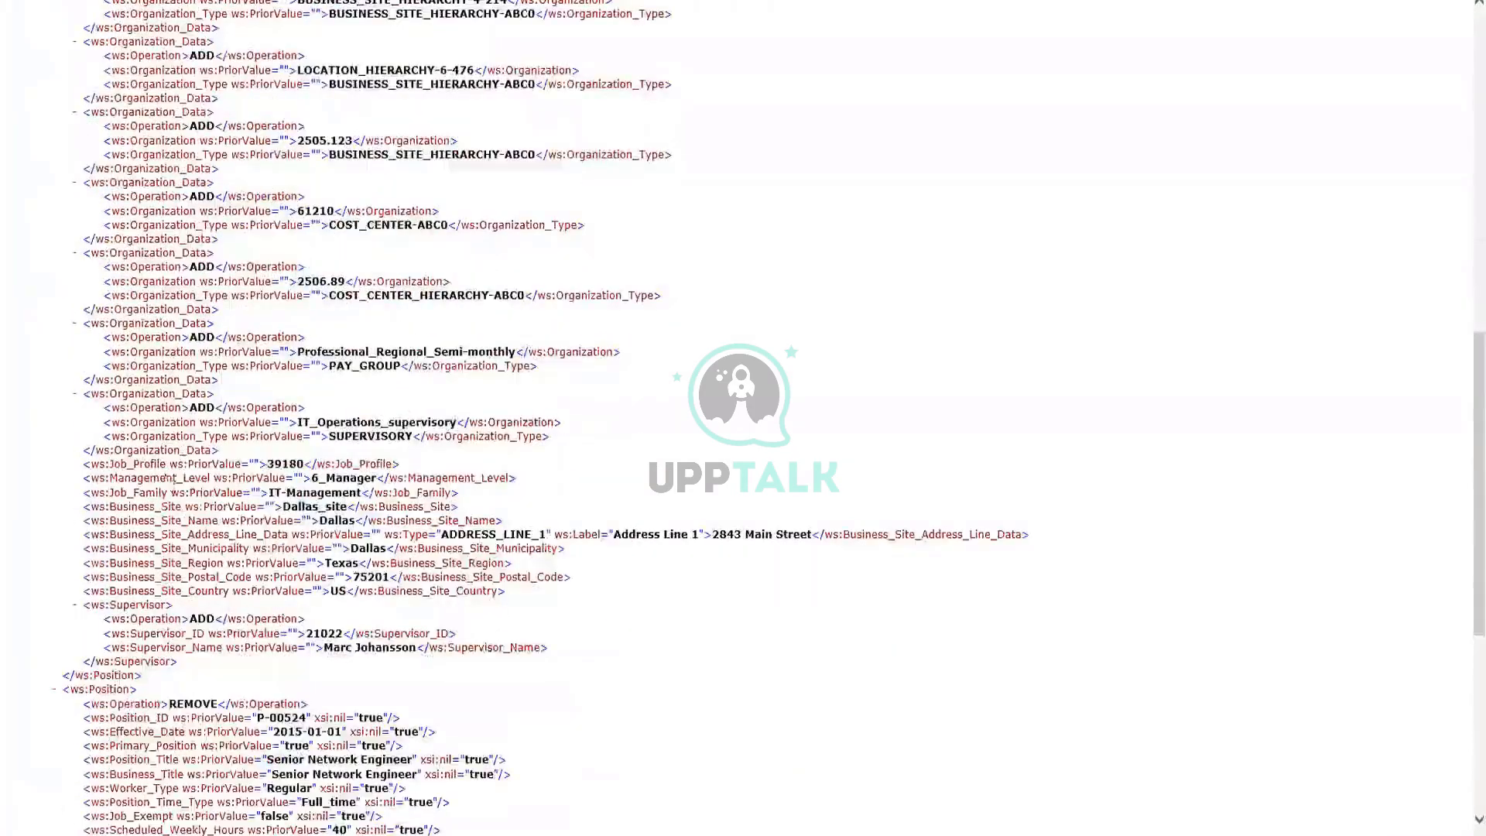
triple_click(178, 706)
scroll(389, 664, down, 5)
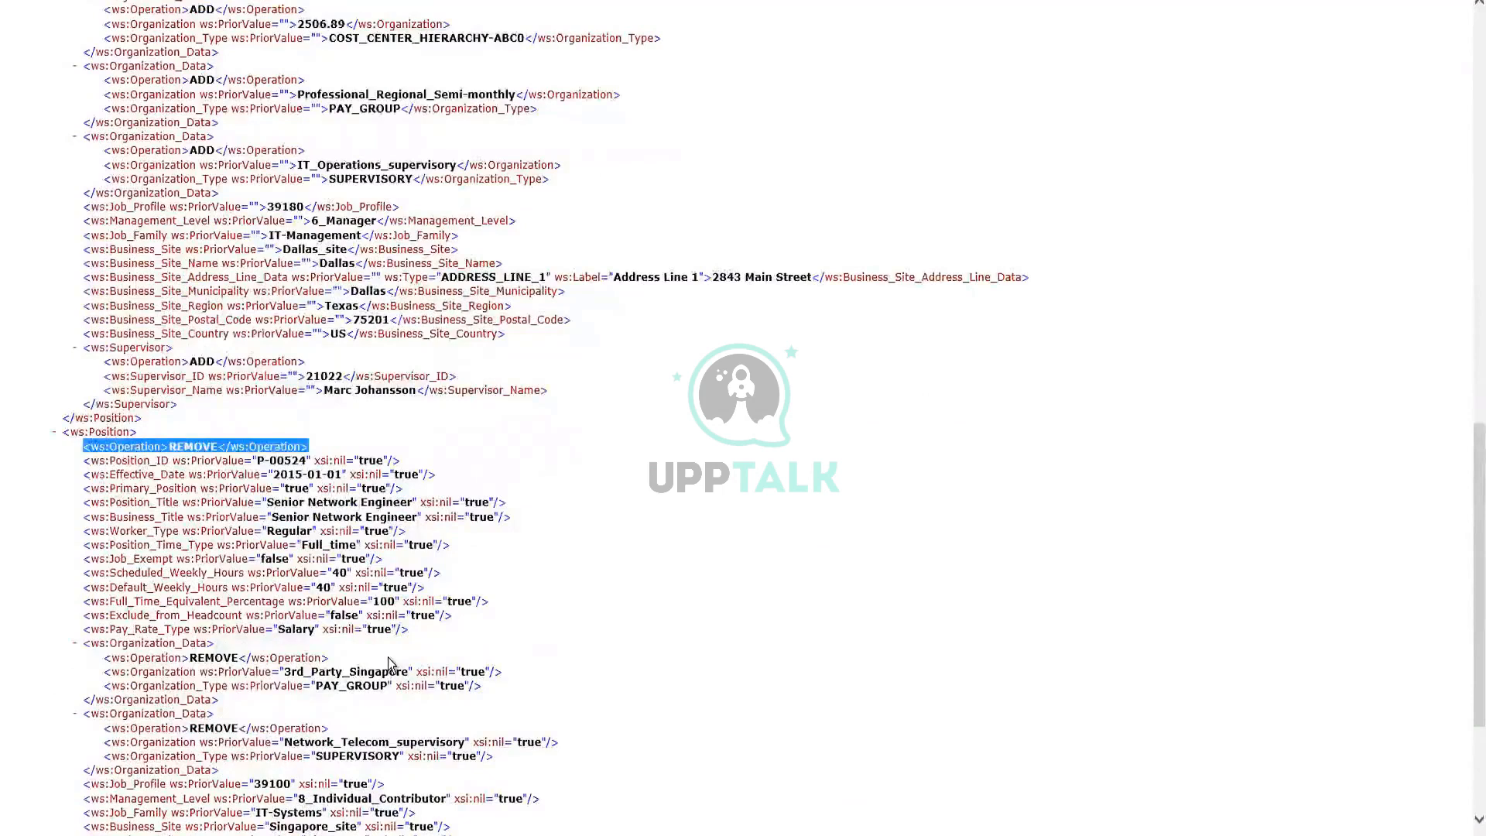
scroll(389, 664, down, 4)
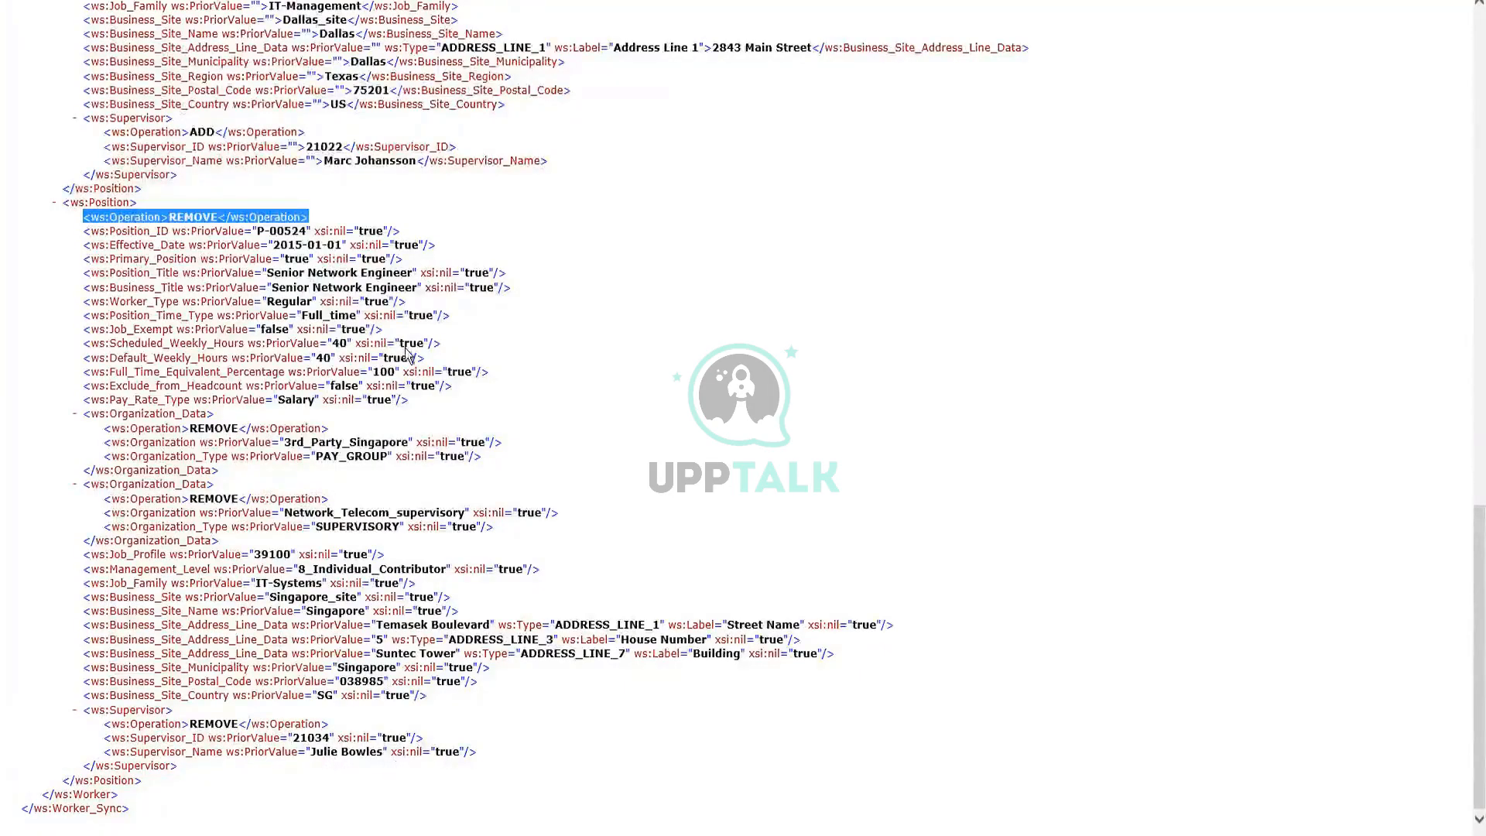
- Highlight the Staffing_Event element under the second worker's Status again and recheck it against the ADD and REMOVE position sections
scroll(406, 352, up, 5)
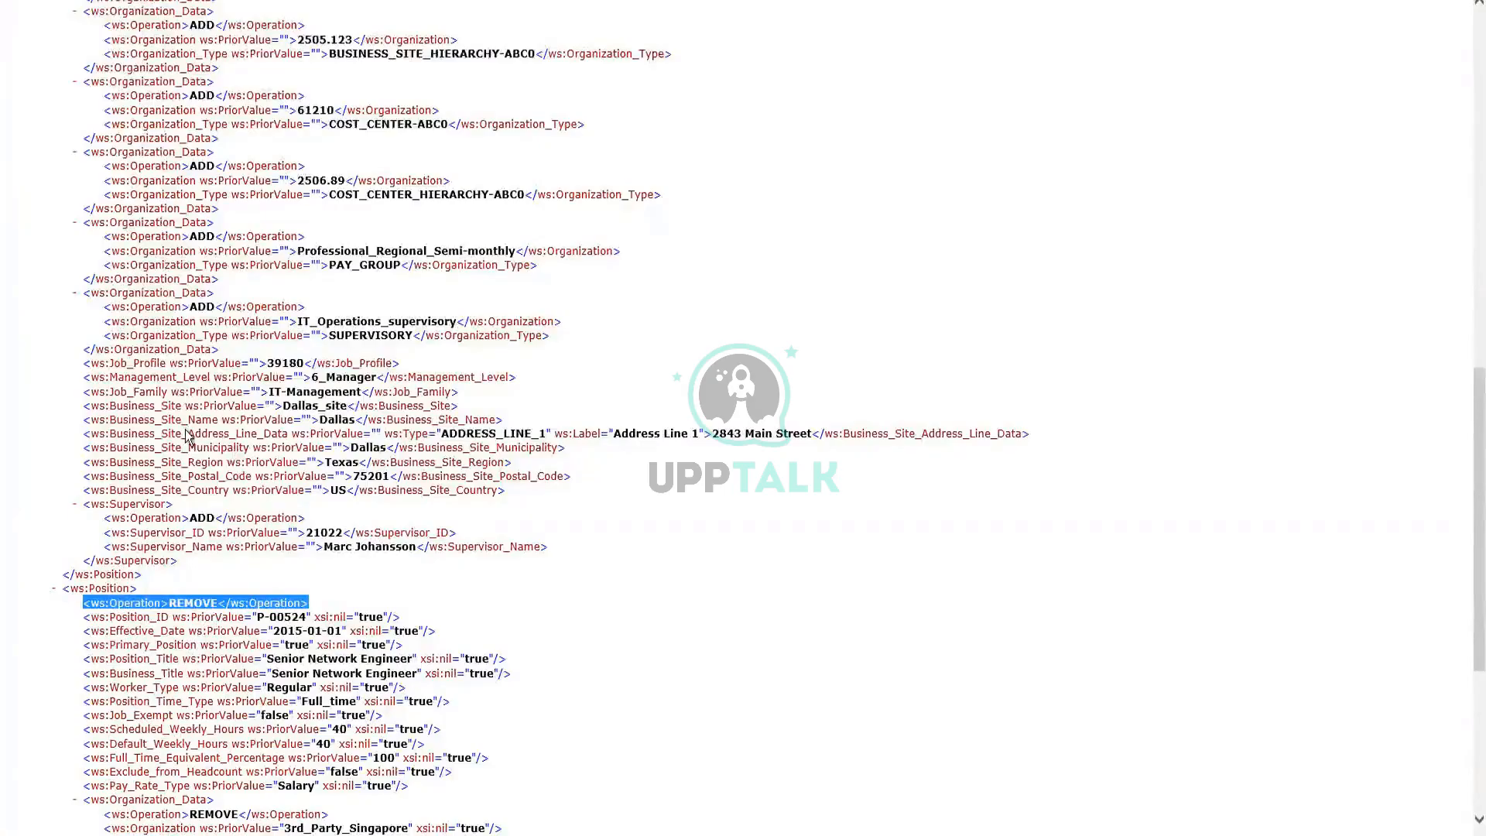
scroll(185, 437, up, 20)
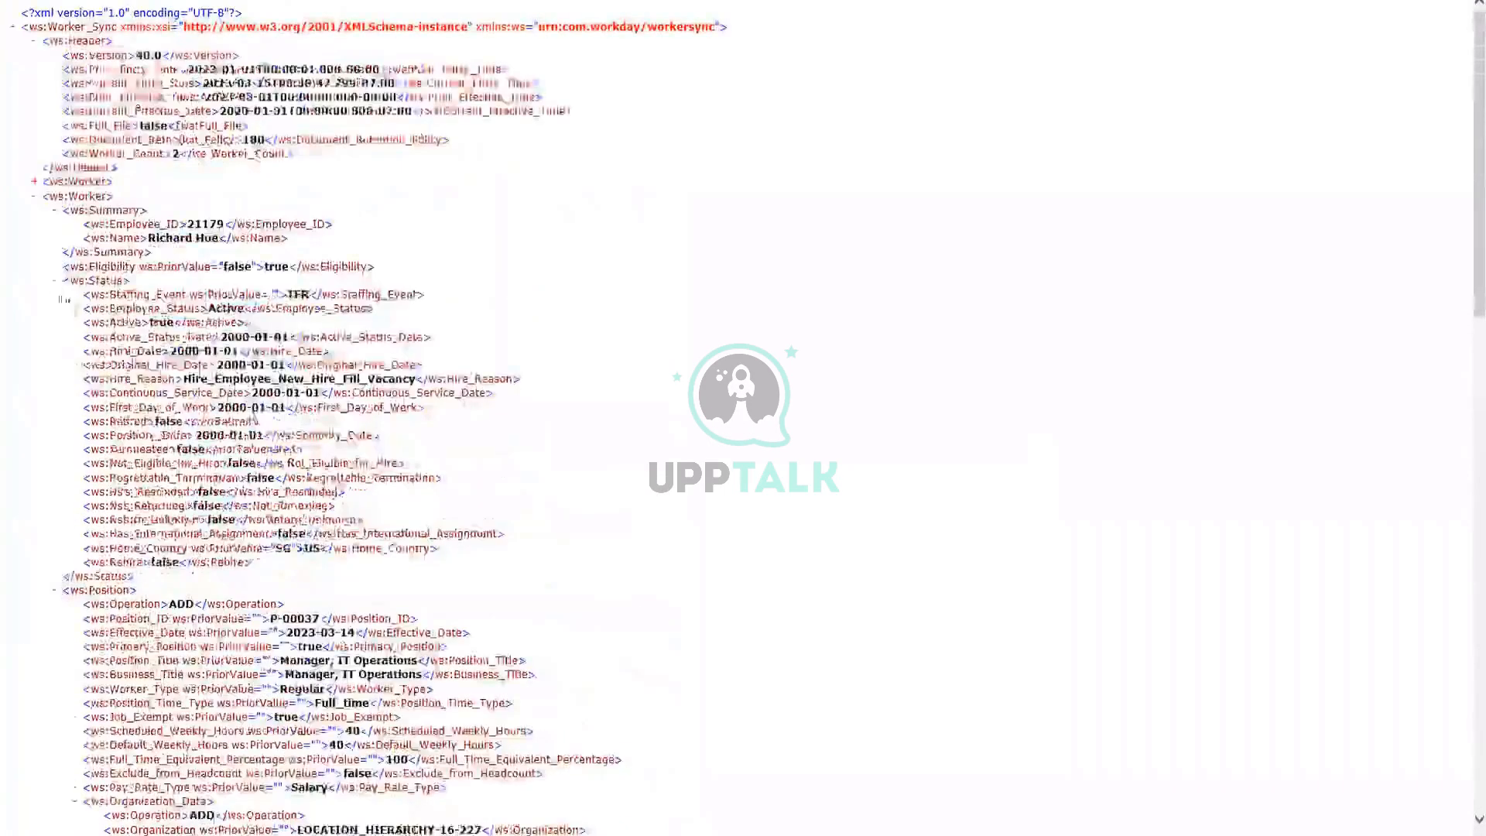
drag(71, 299, 480, 289)
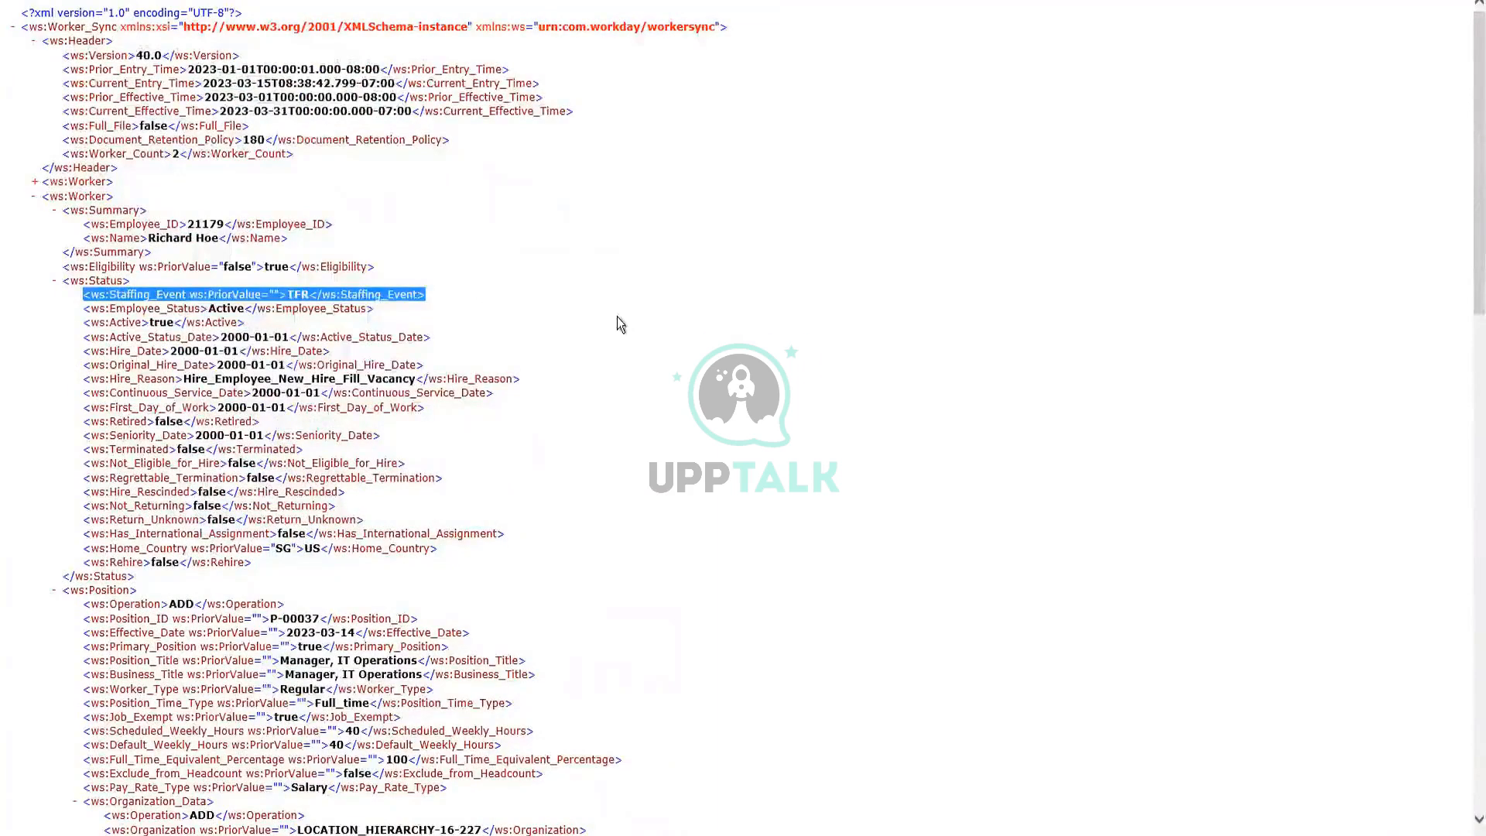
scroll(536, 471, down, 9)
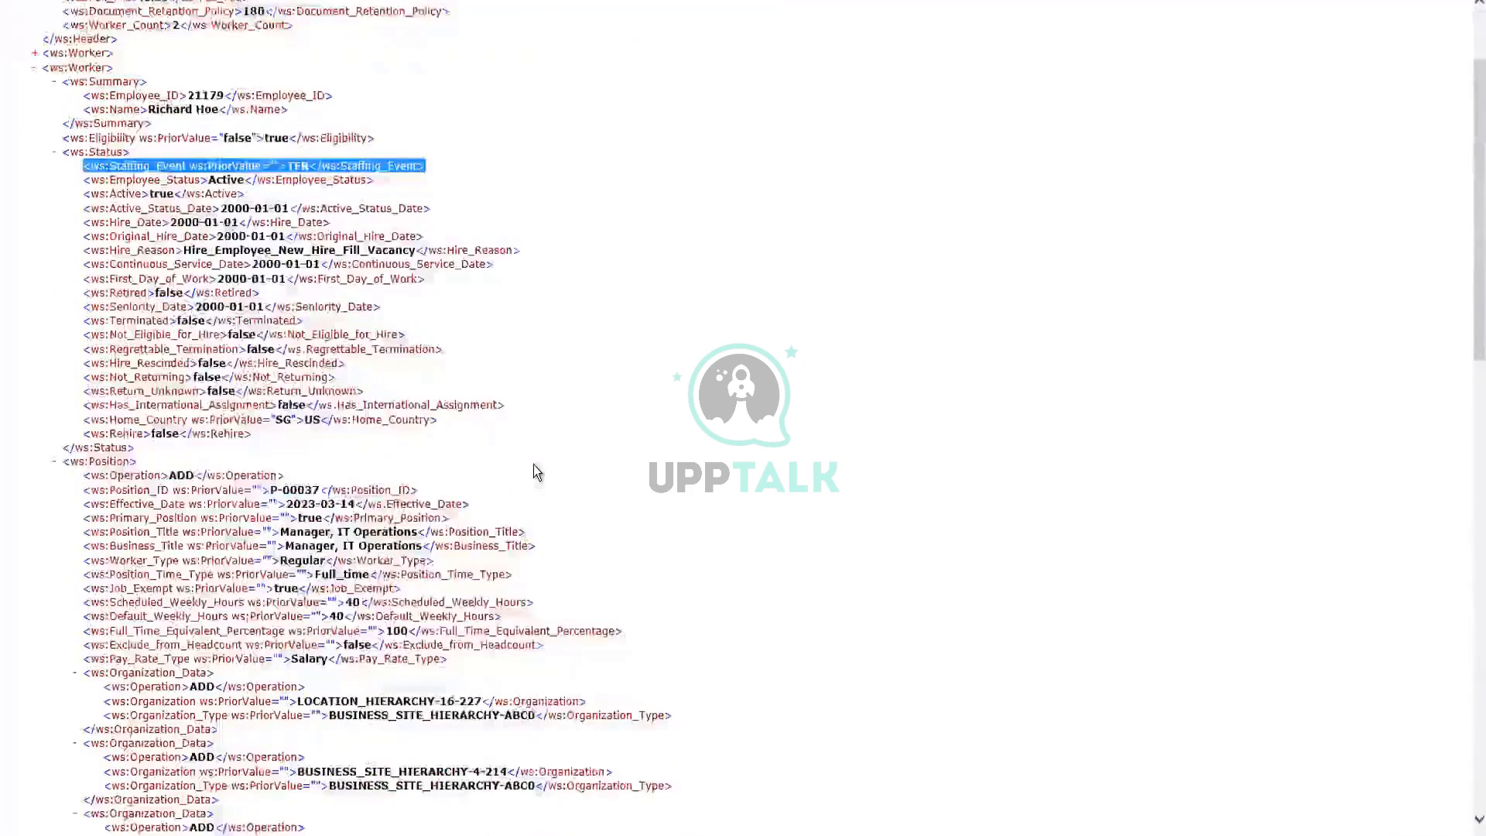
scroll(532, 464, down, 18)
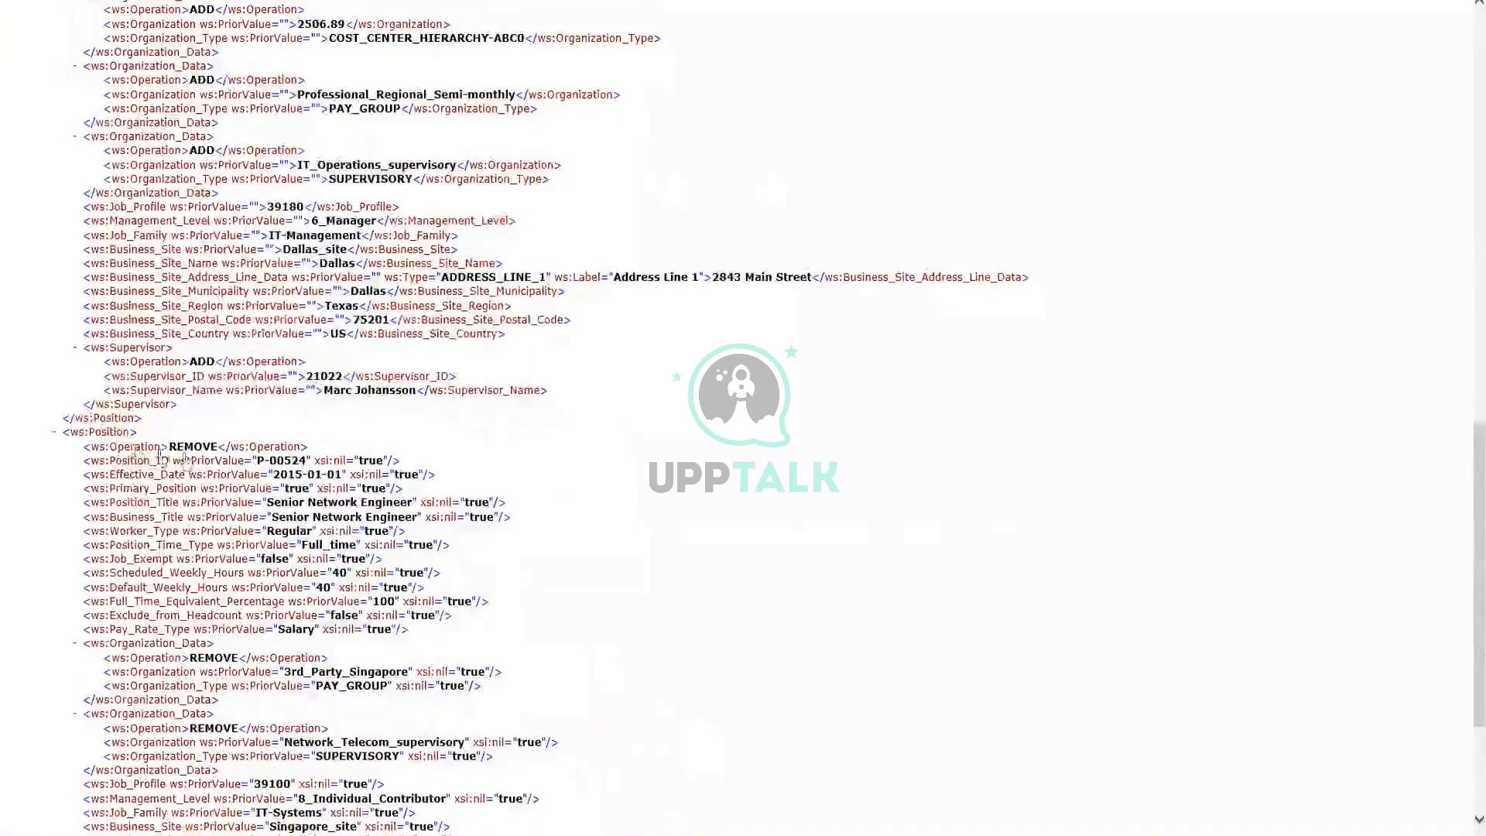
- Review the added position's supervisor and organization data along with the Home_Country element in the second worker's Status section
scroll(292, 372, up, 6)
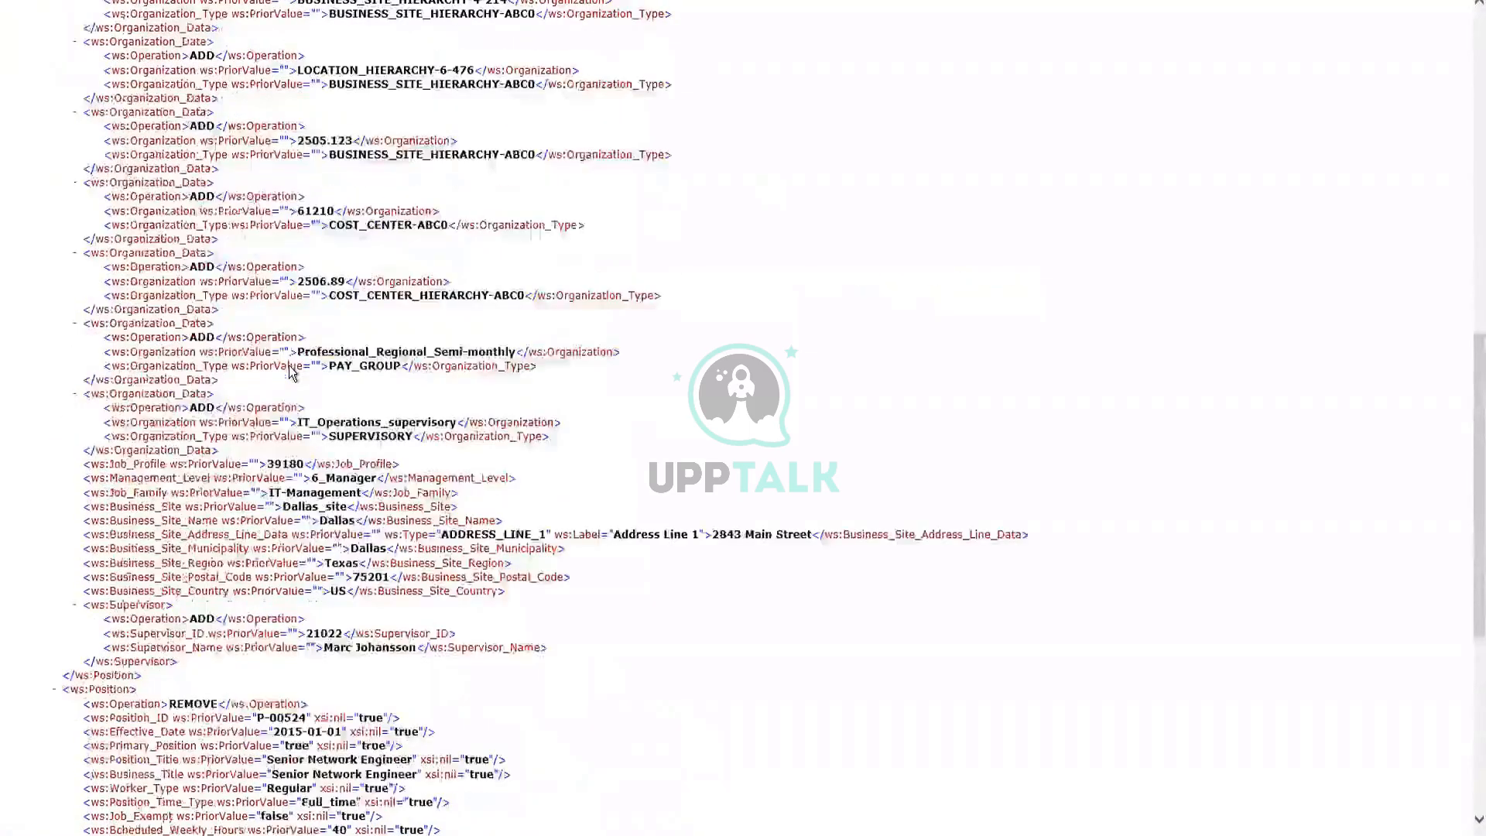
scroll(292, 373, up, 9)
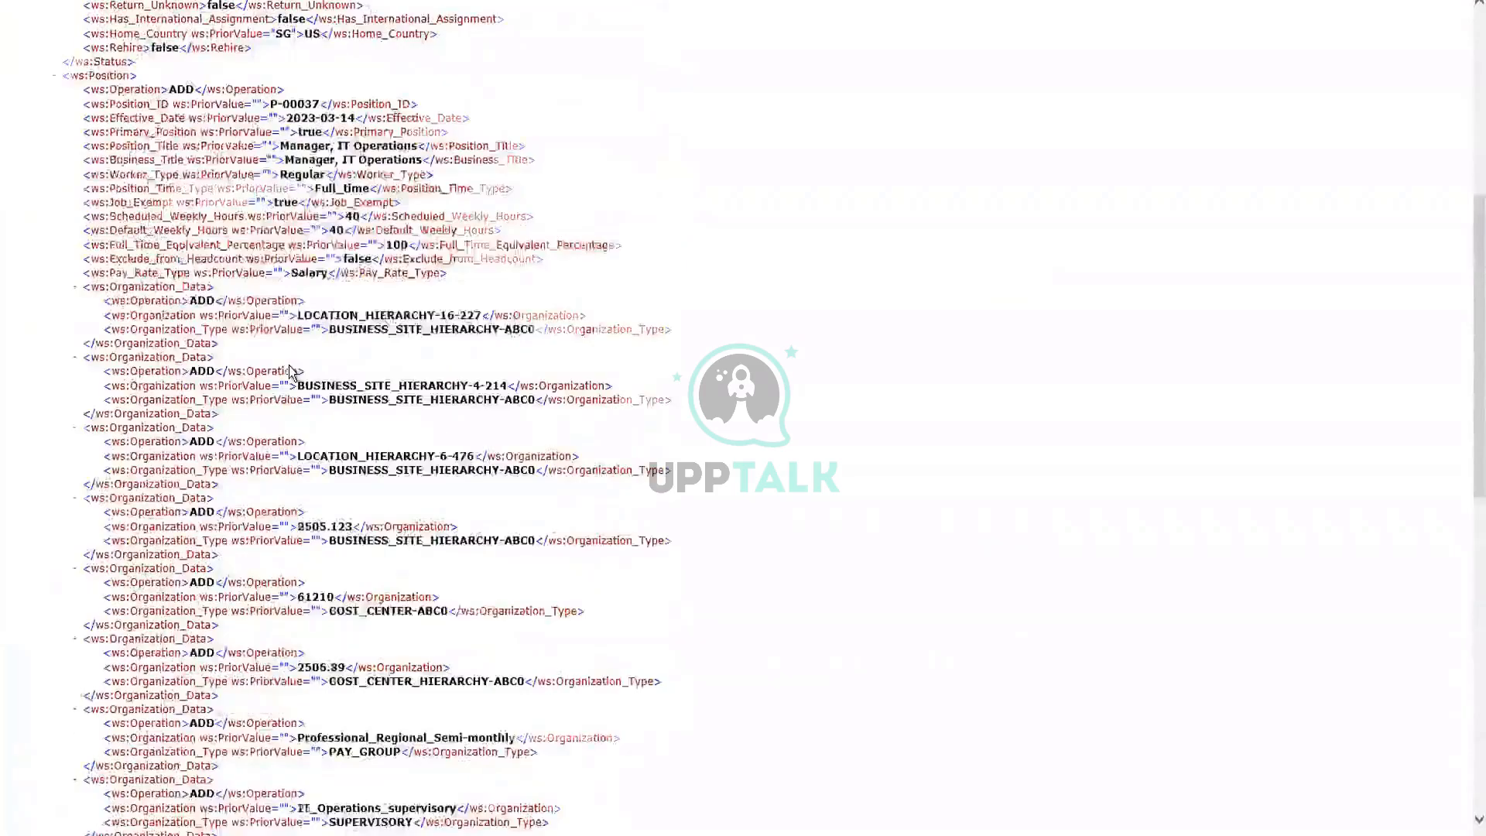
scroll(291, 373, up, 3)
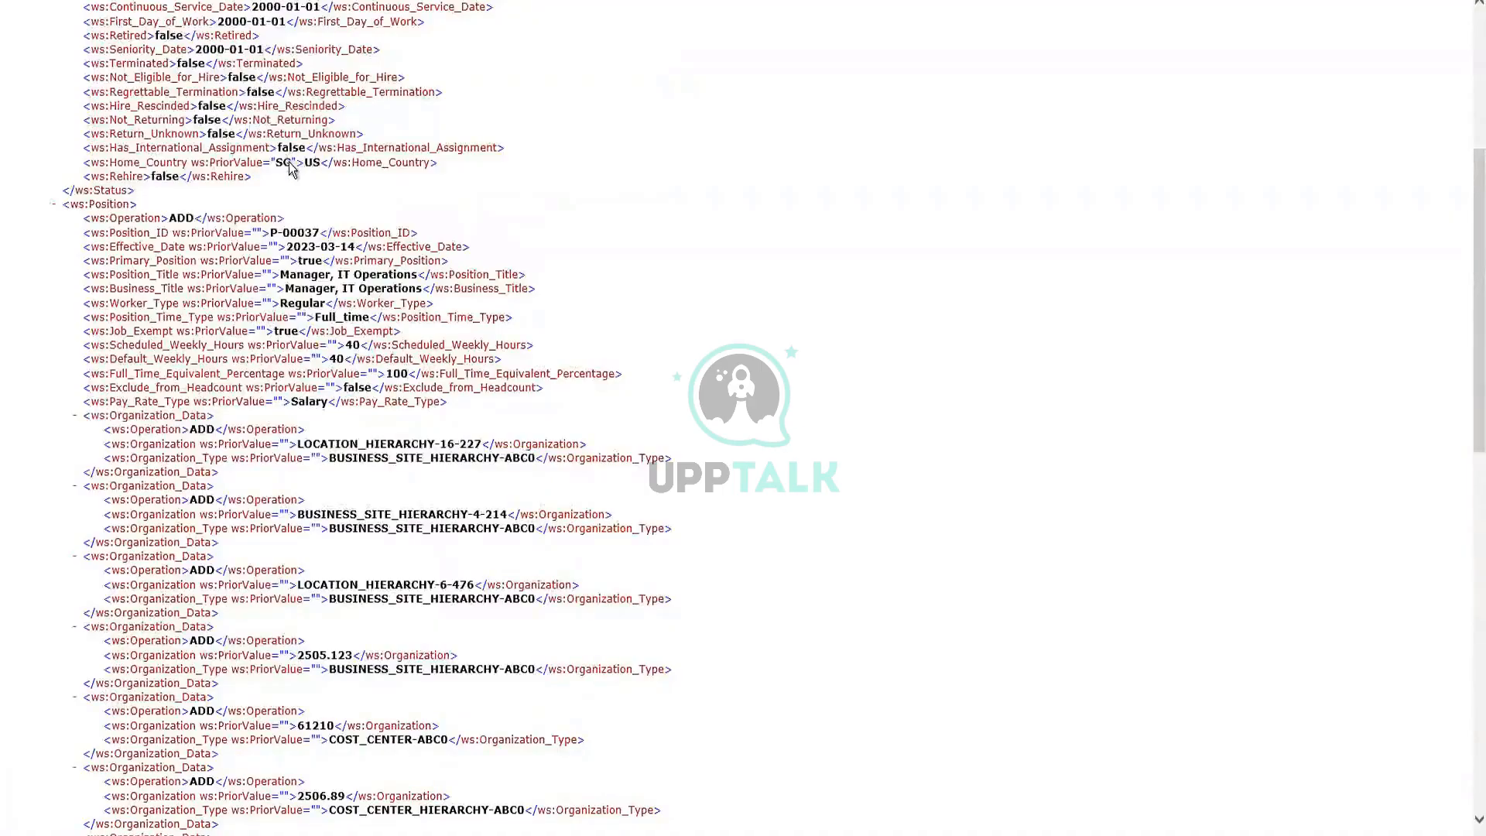
scroll(302, 215, up, 5)
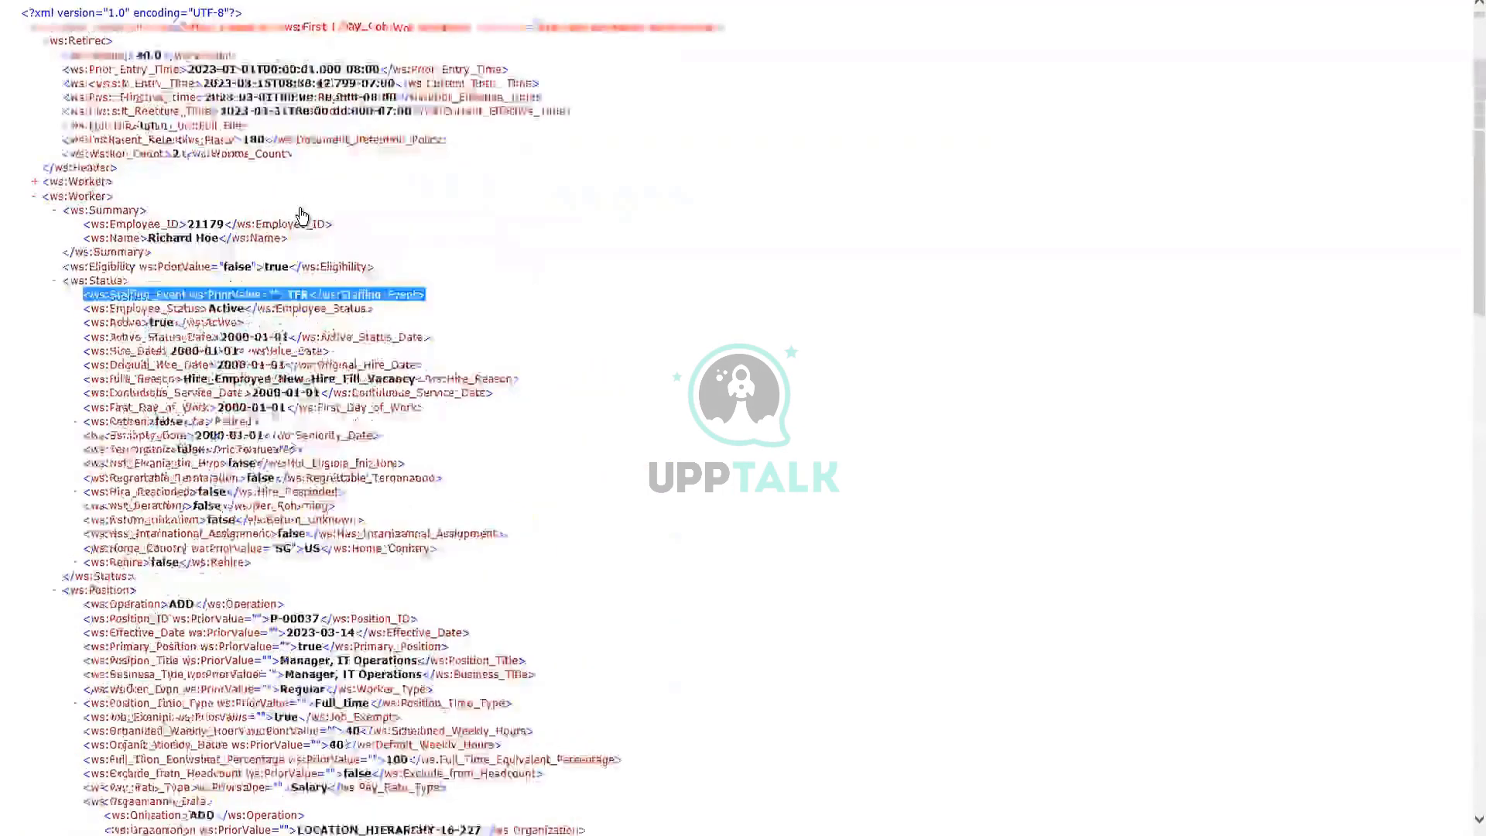
scroll(302, 215, down, 15)
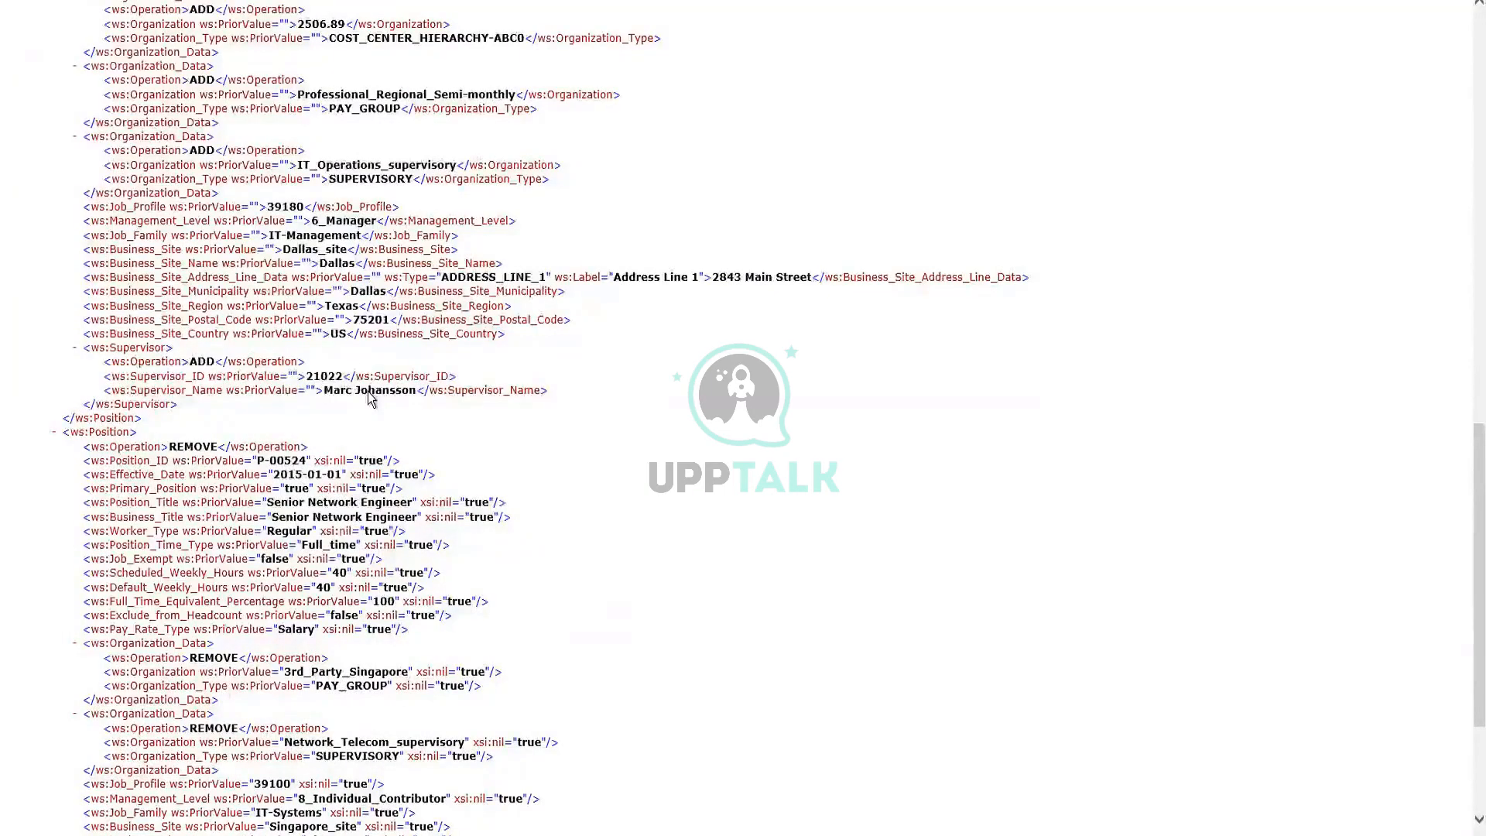
scroll(369, 391, up, 3)
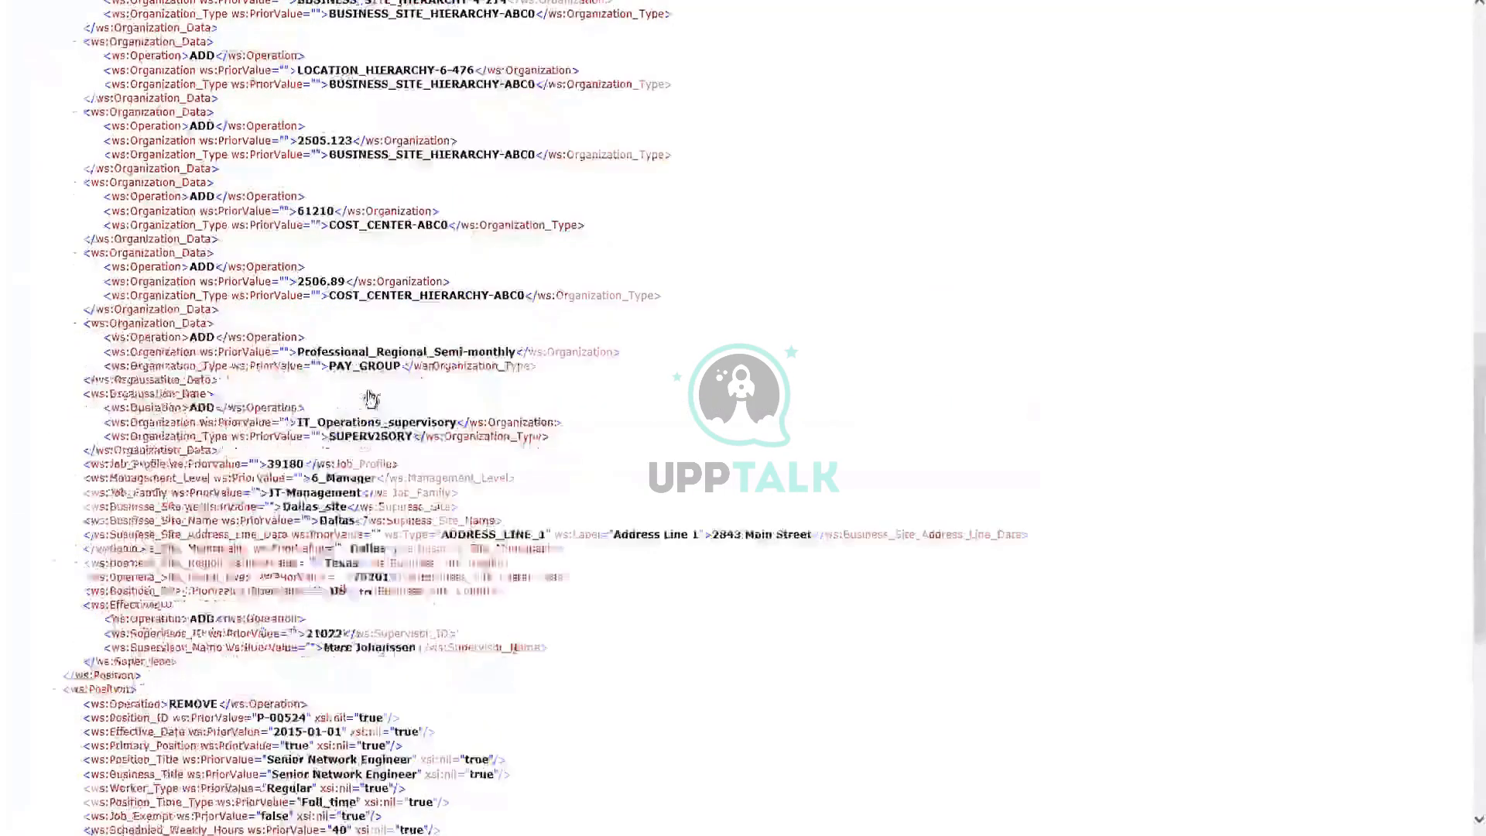
scroll(370, 398, up, 6)
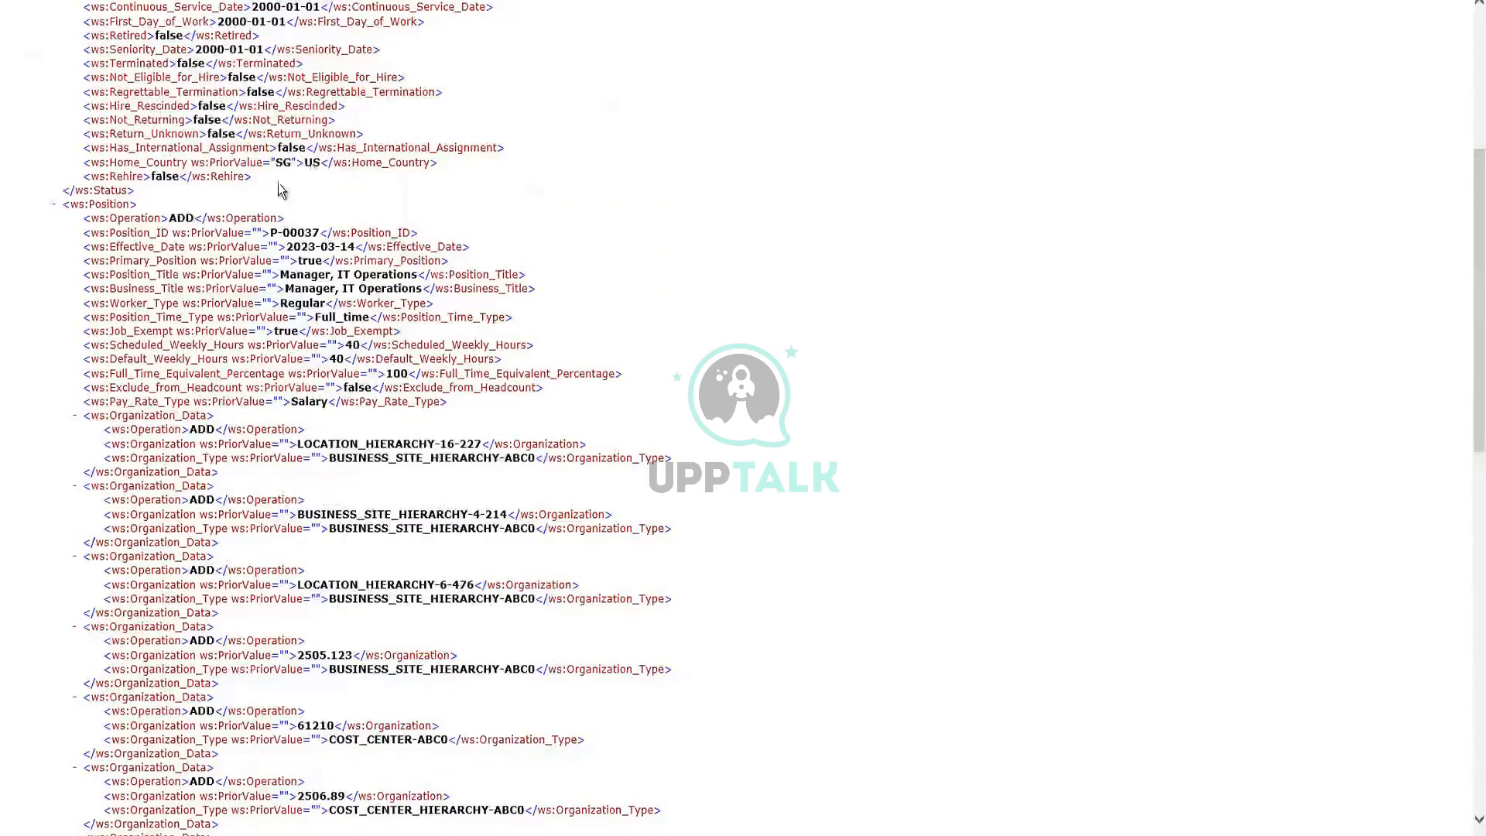
scroll(305, 220, up, 3)
scroll(307, 219, up, 5)
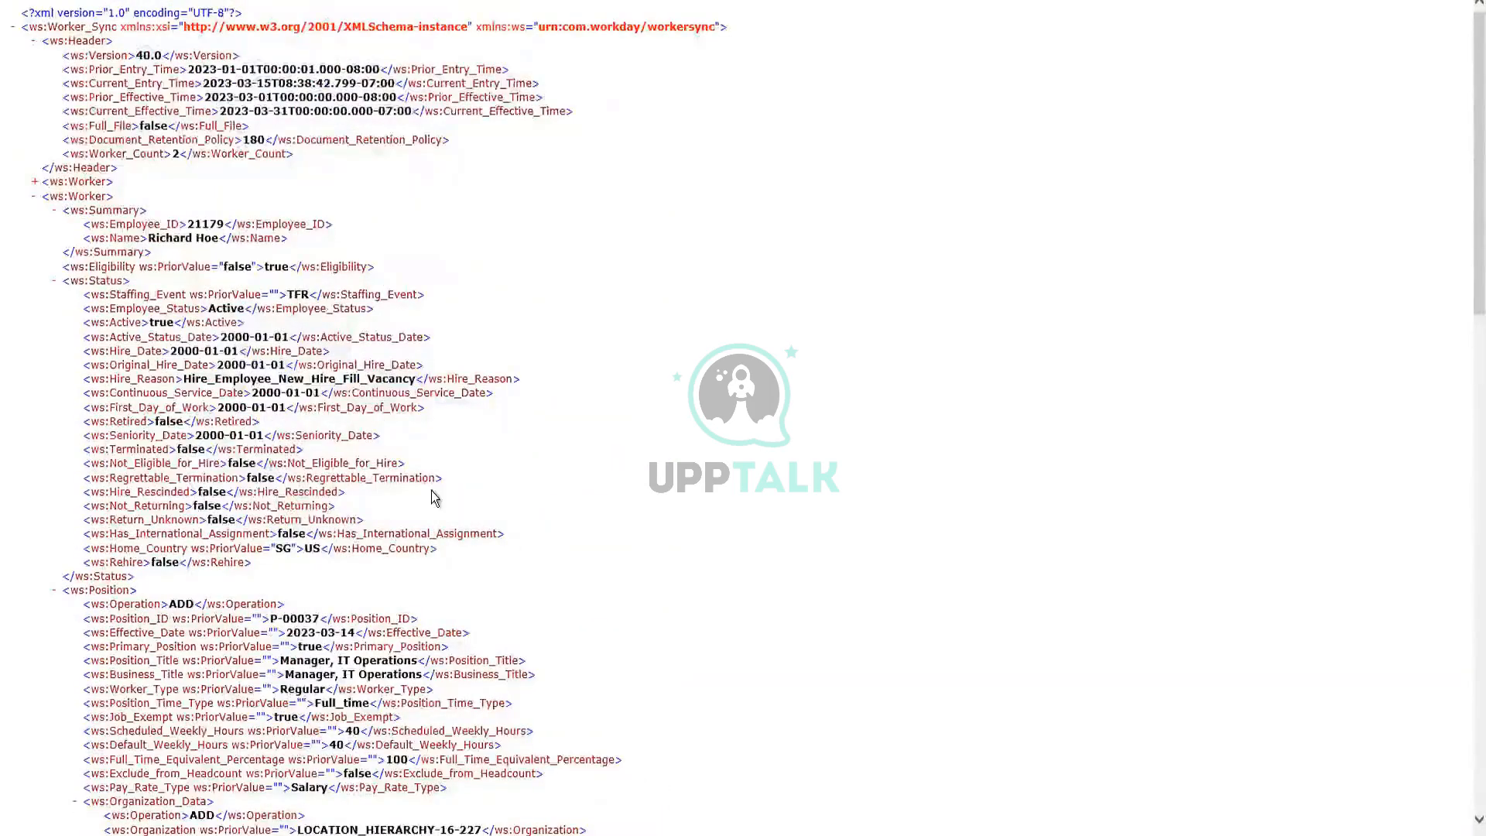
- Examine the added position's organization entries, highlighting part of the PAY_GROUP organization type, and check the business site and supervisor data
scroll(430, 490, down, 9)
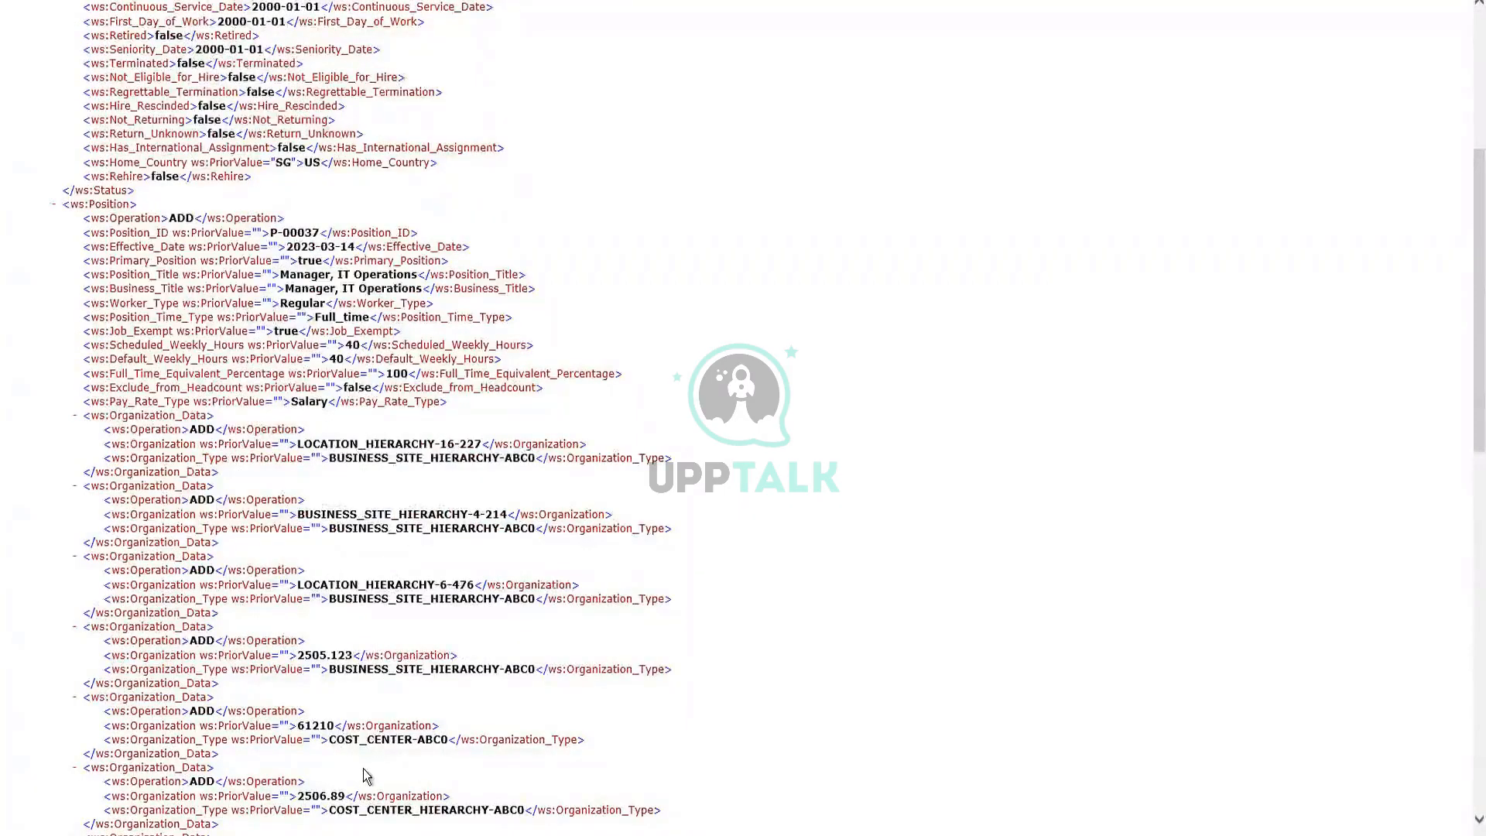
scroll(367, 776, down, 3)
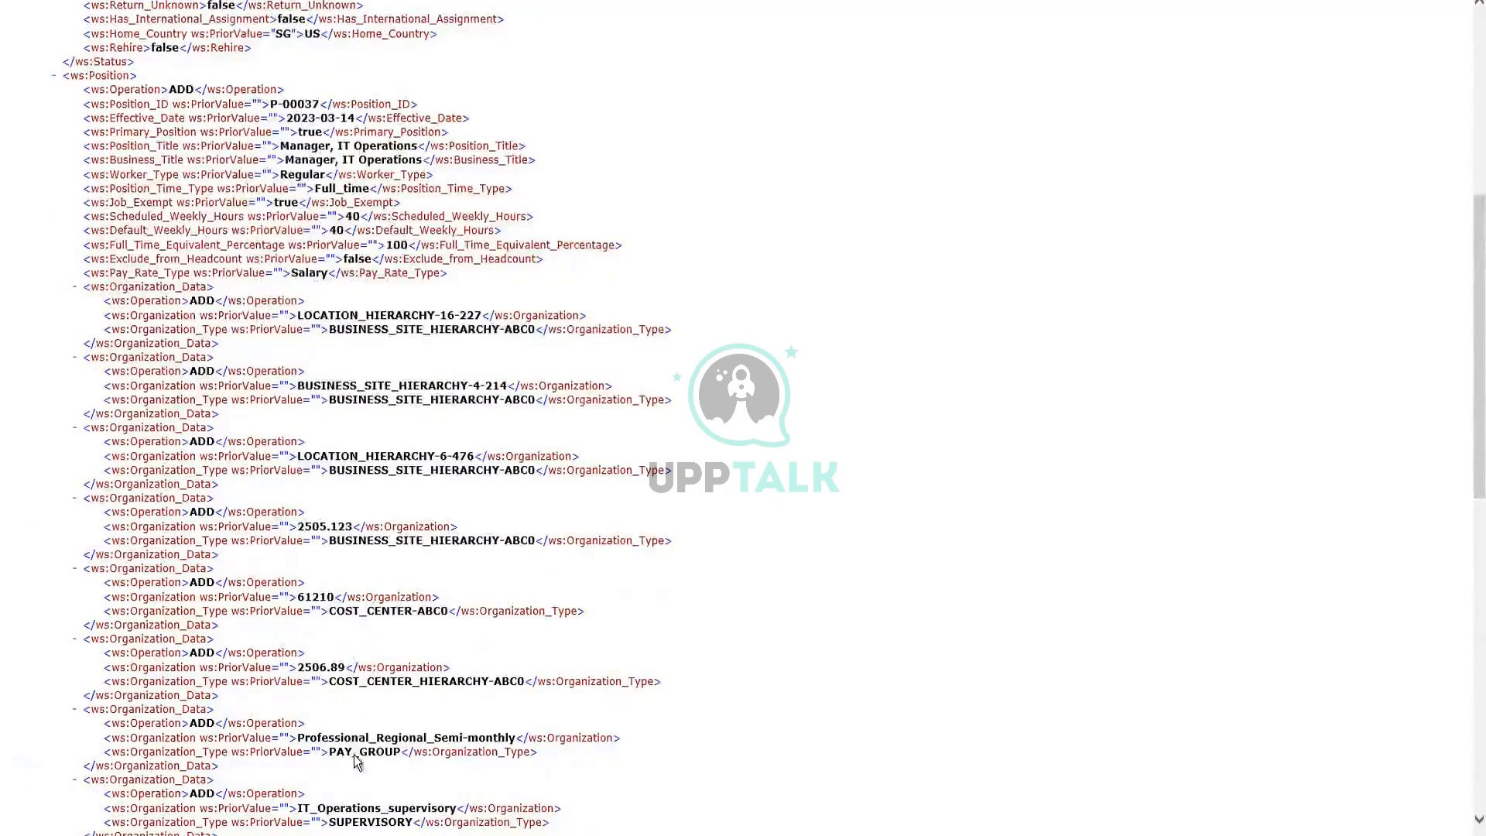
scroll(356, 765, down, 3)
double_click(375, 625)
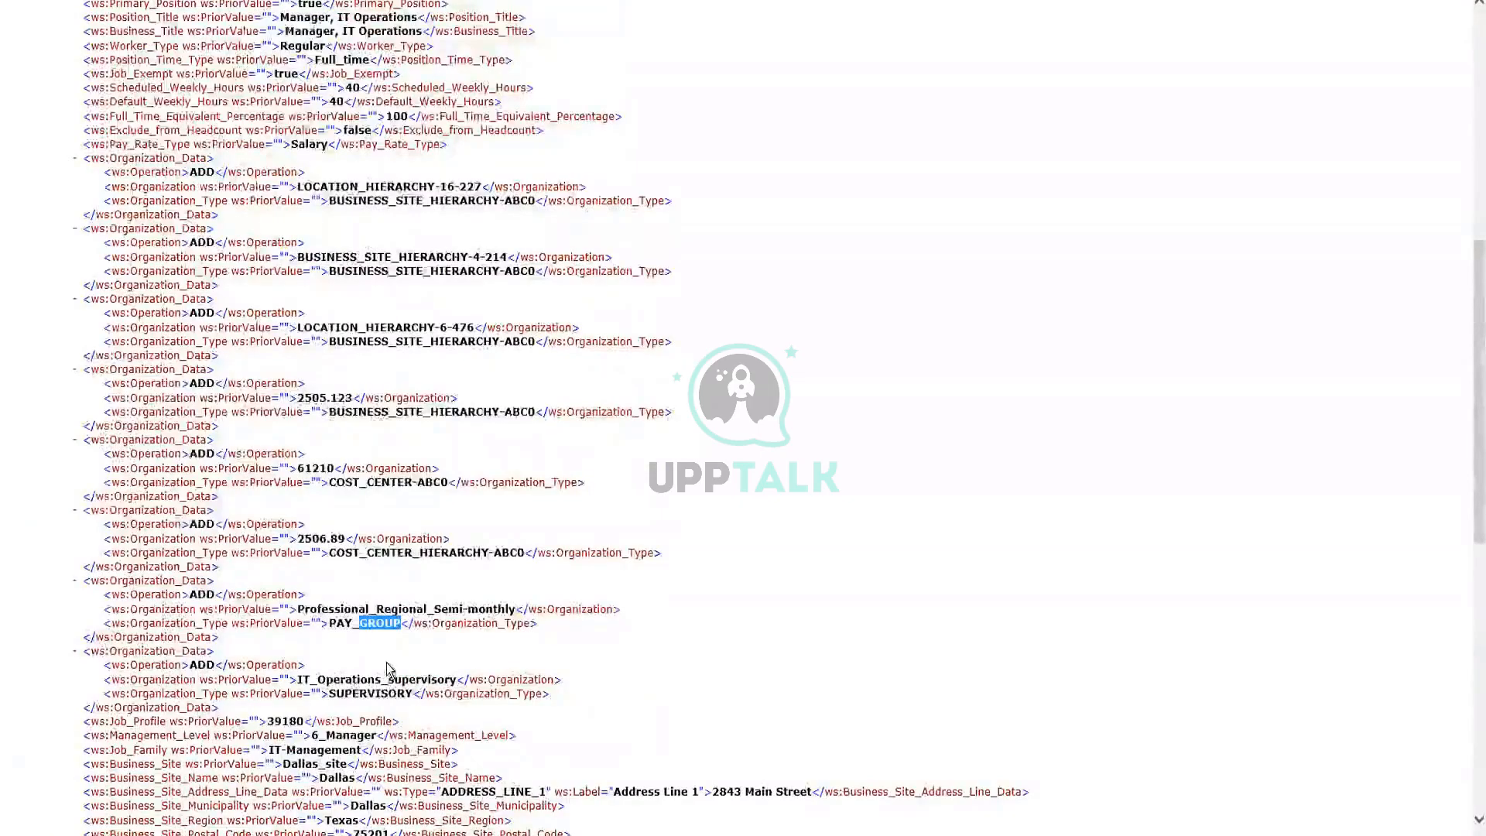
scroll(407, 650, down, 9)
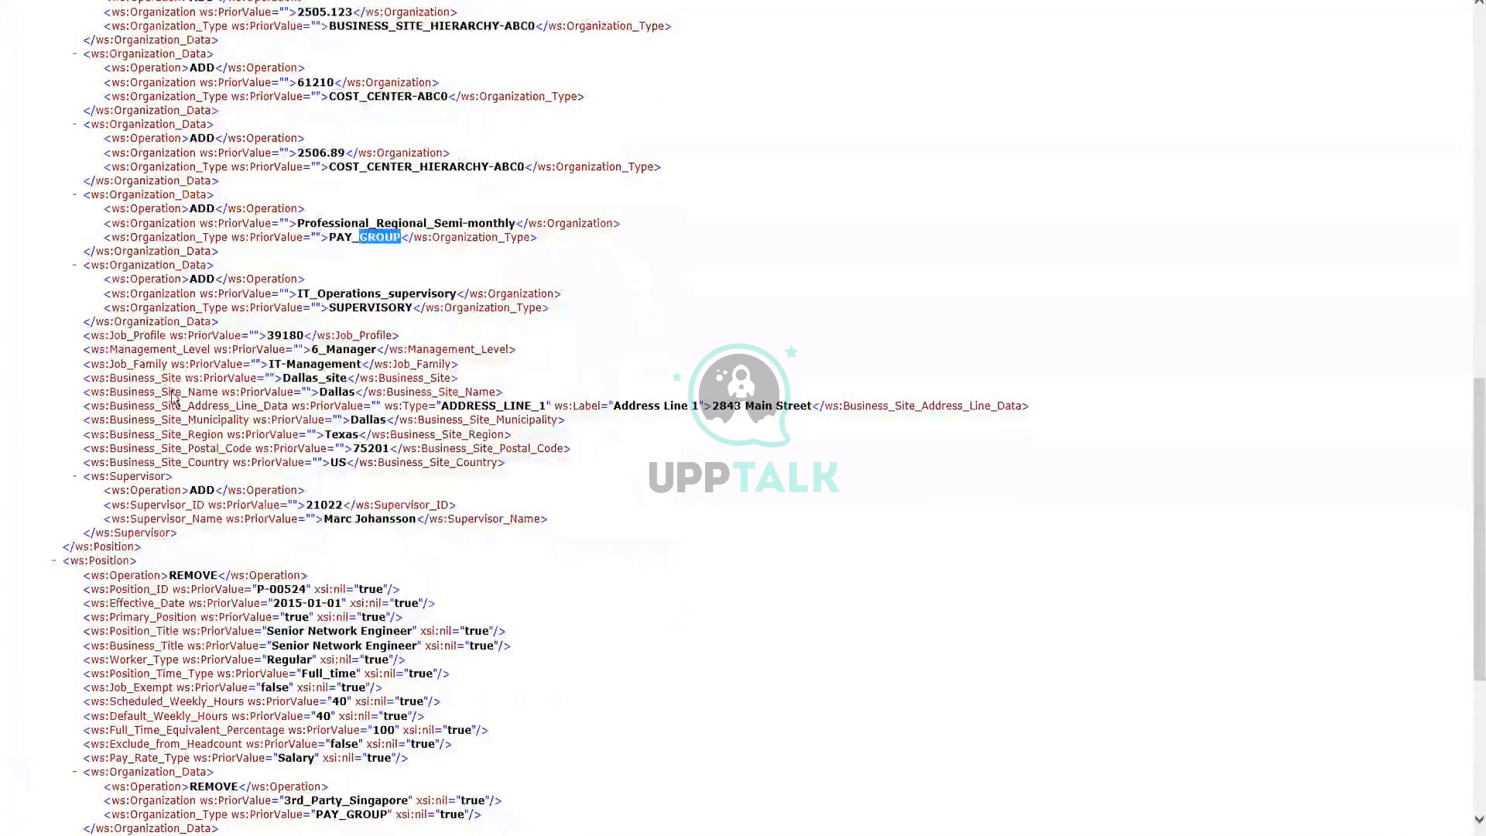
- Search the XML file for "pay_group" and go through the matches to the pay group entry in the removed position
click(625, 357)
key(ctrl+f)
text(p)
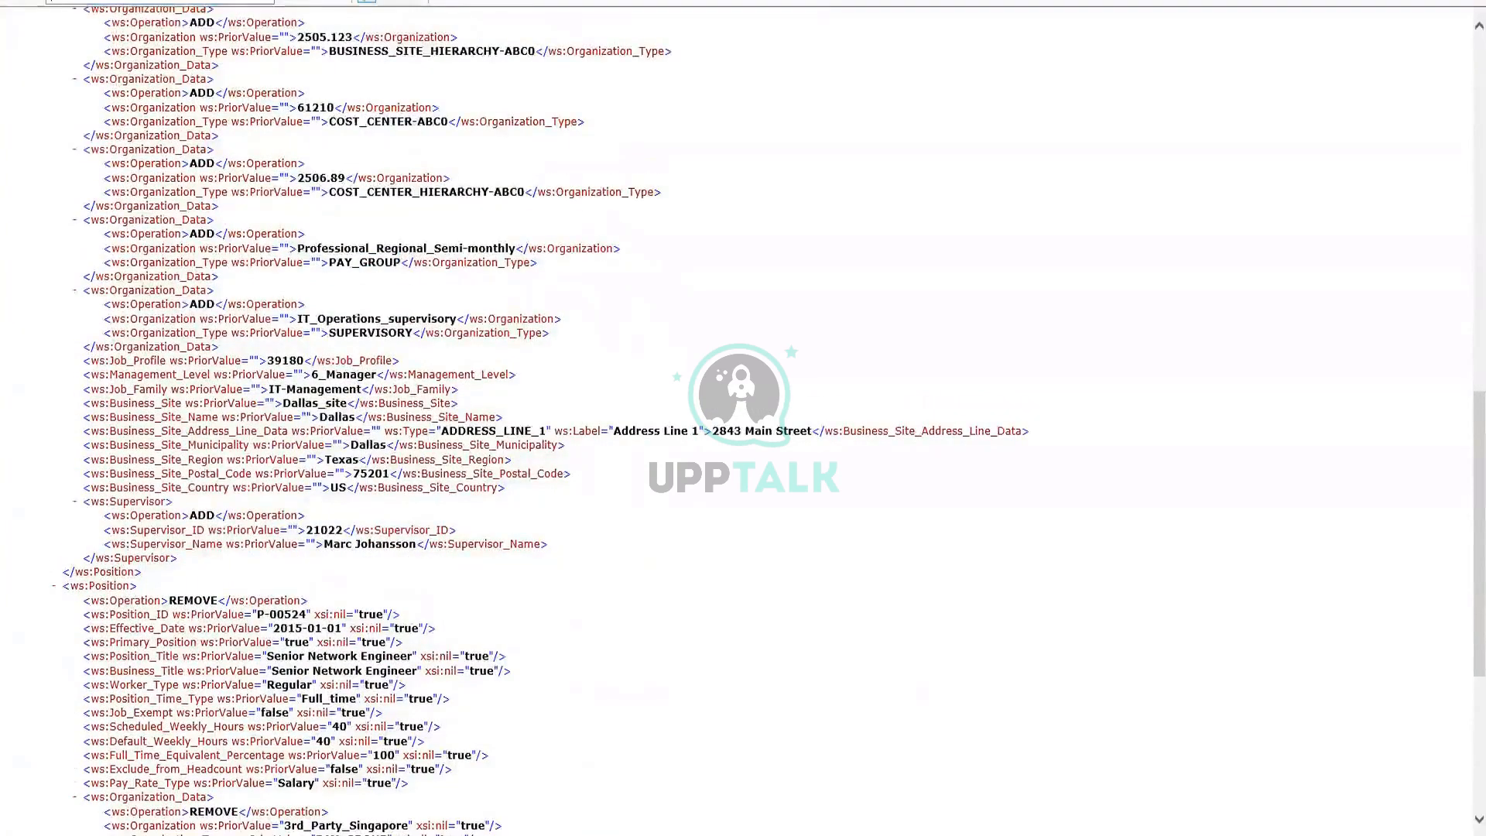
text(ay_group)
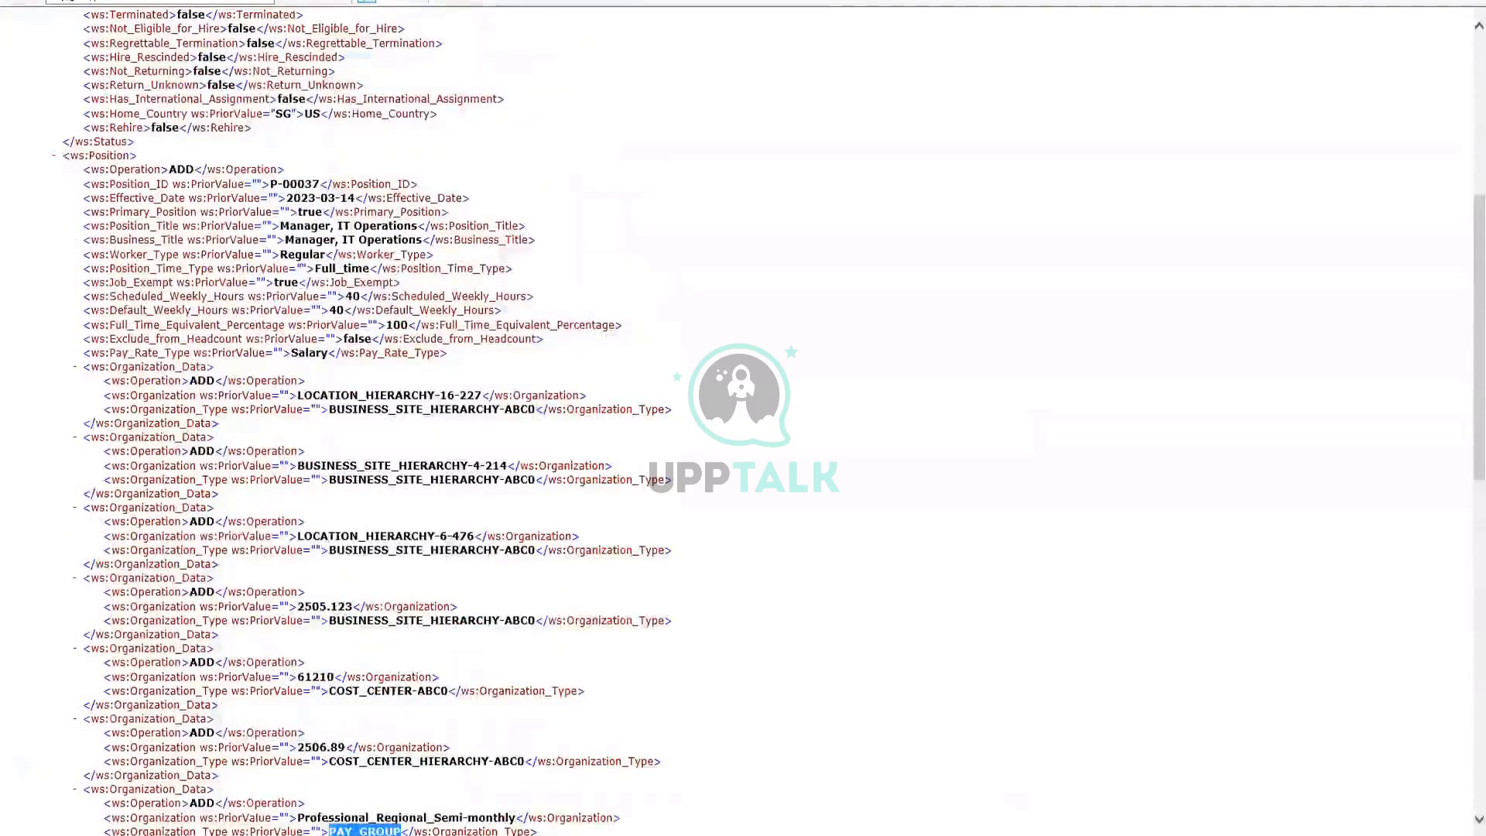
key(Return)
key(Return)
key(Return)
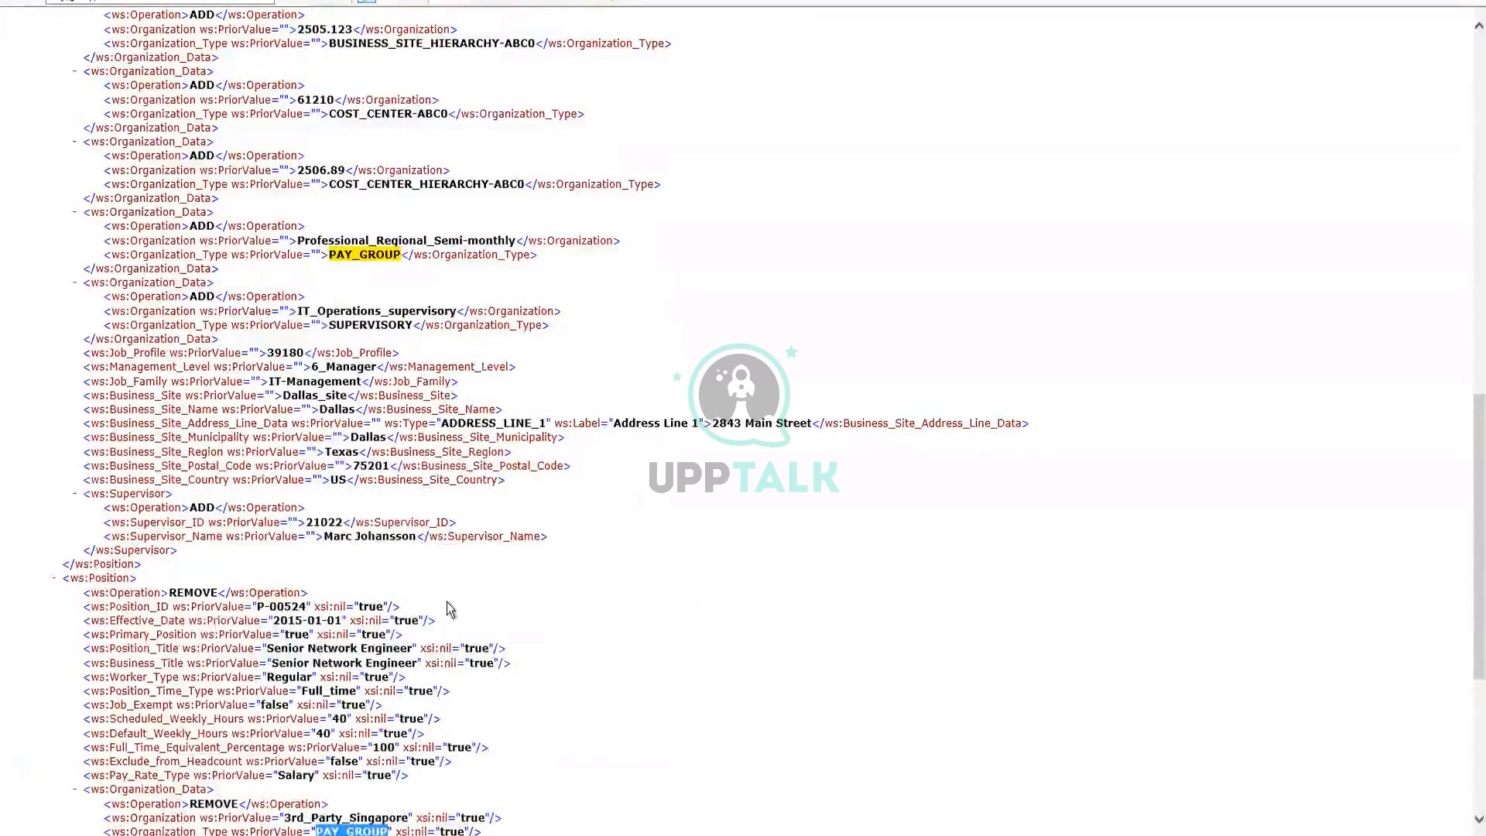
scroll(369, 706, down, 3)
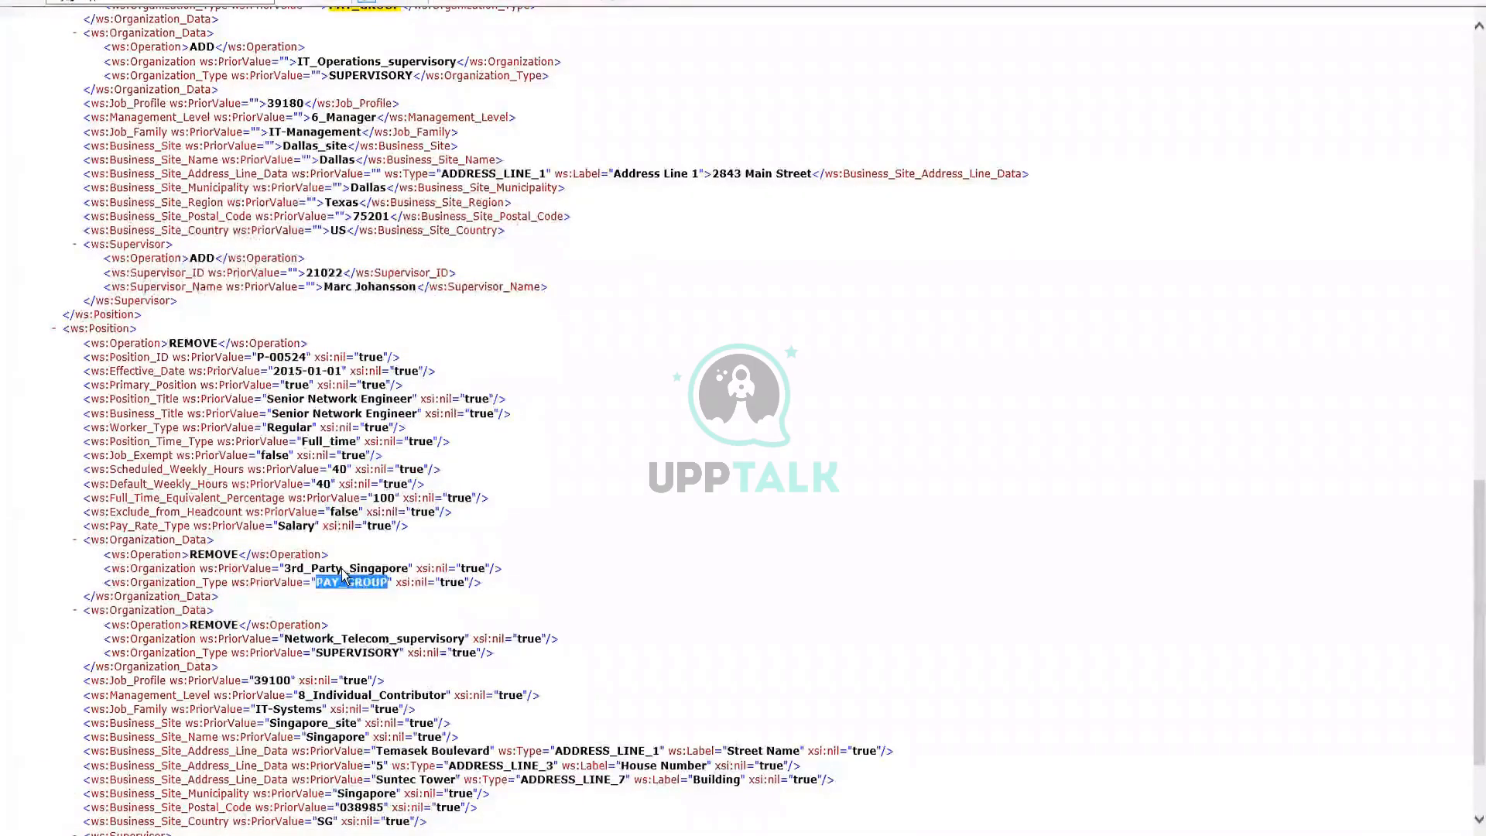
- Review the second worker's full record once more, from the Summary and Status sections through the added and removed positions
scroll(343, 574, up, 20)
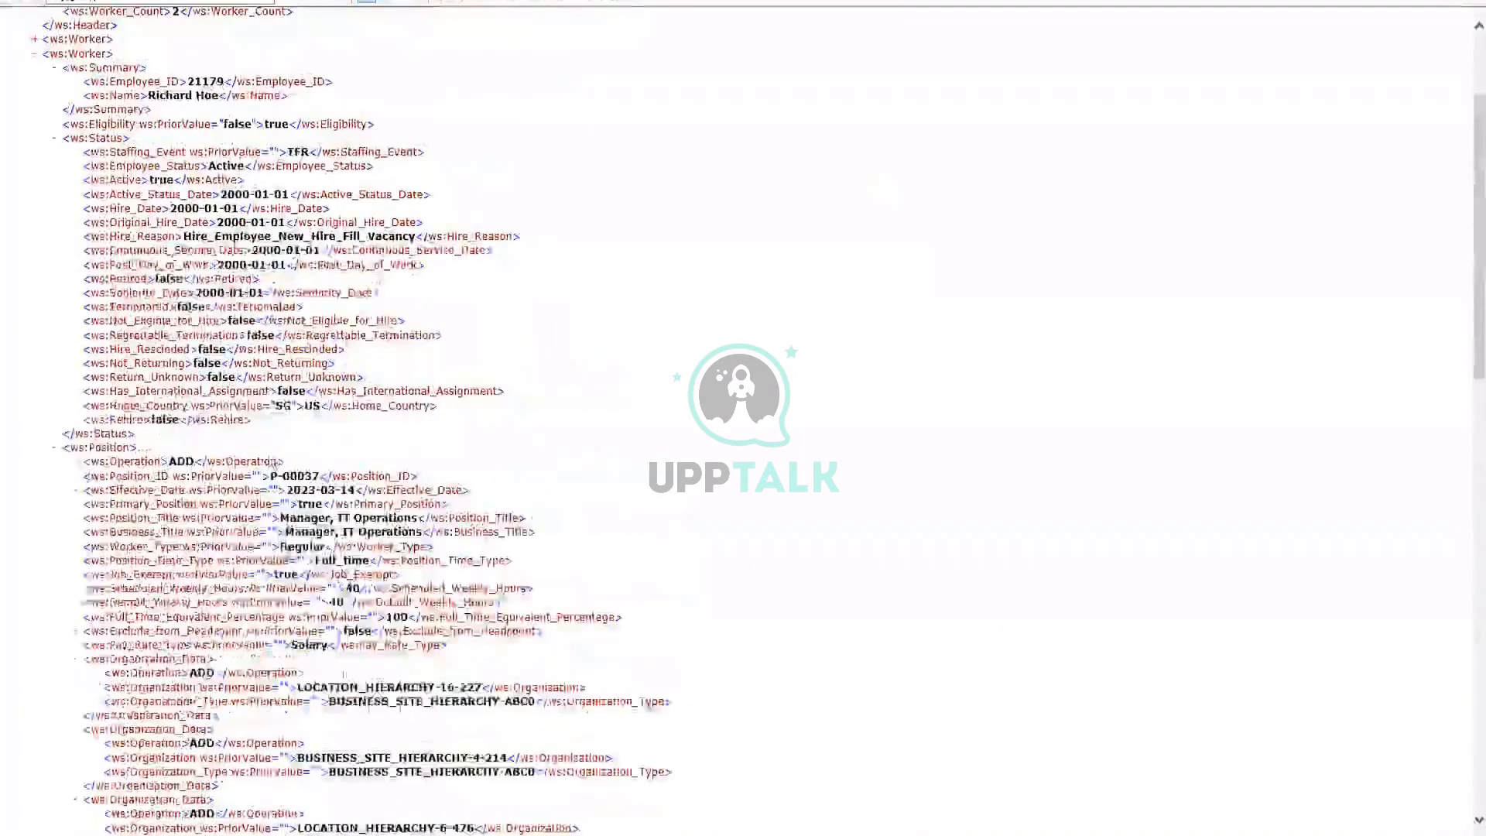
scroll(177, 407, up, 5)
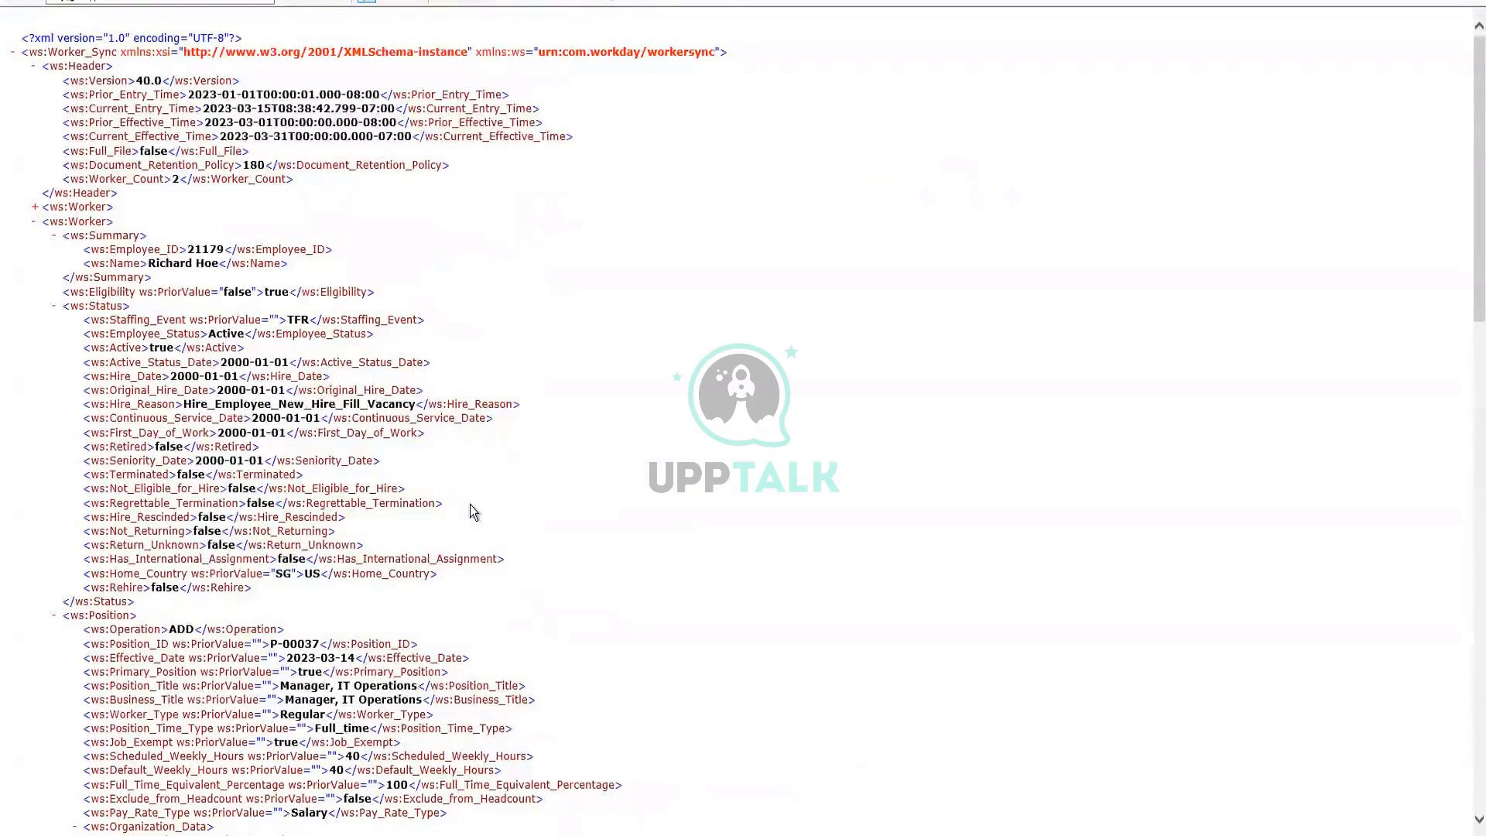
scroll(470, 504, down, 6)
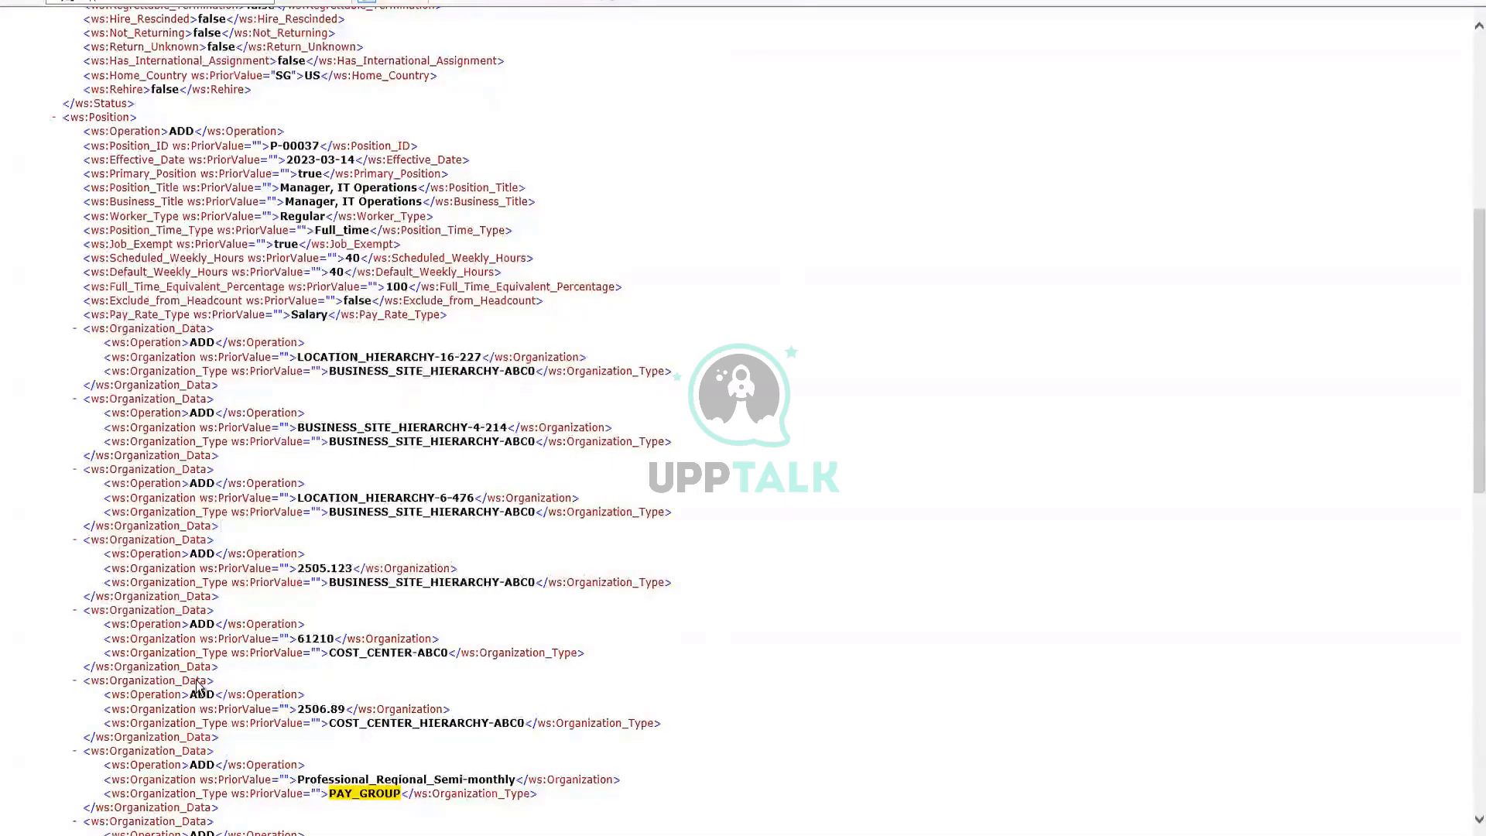
scroll(199, 687, down, 8)
scroll(192, 512, up, 1)
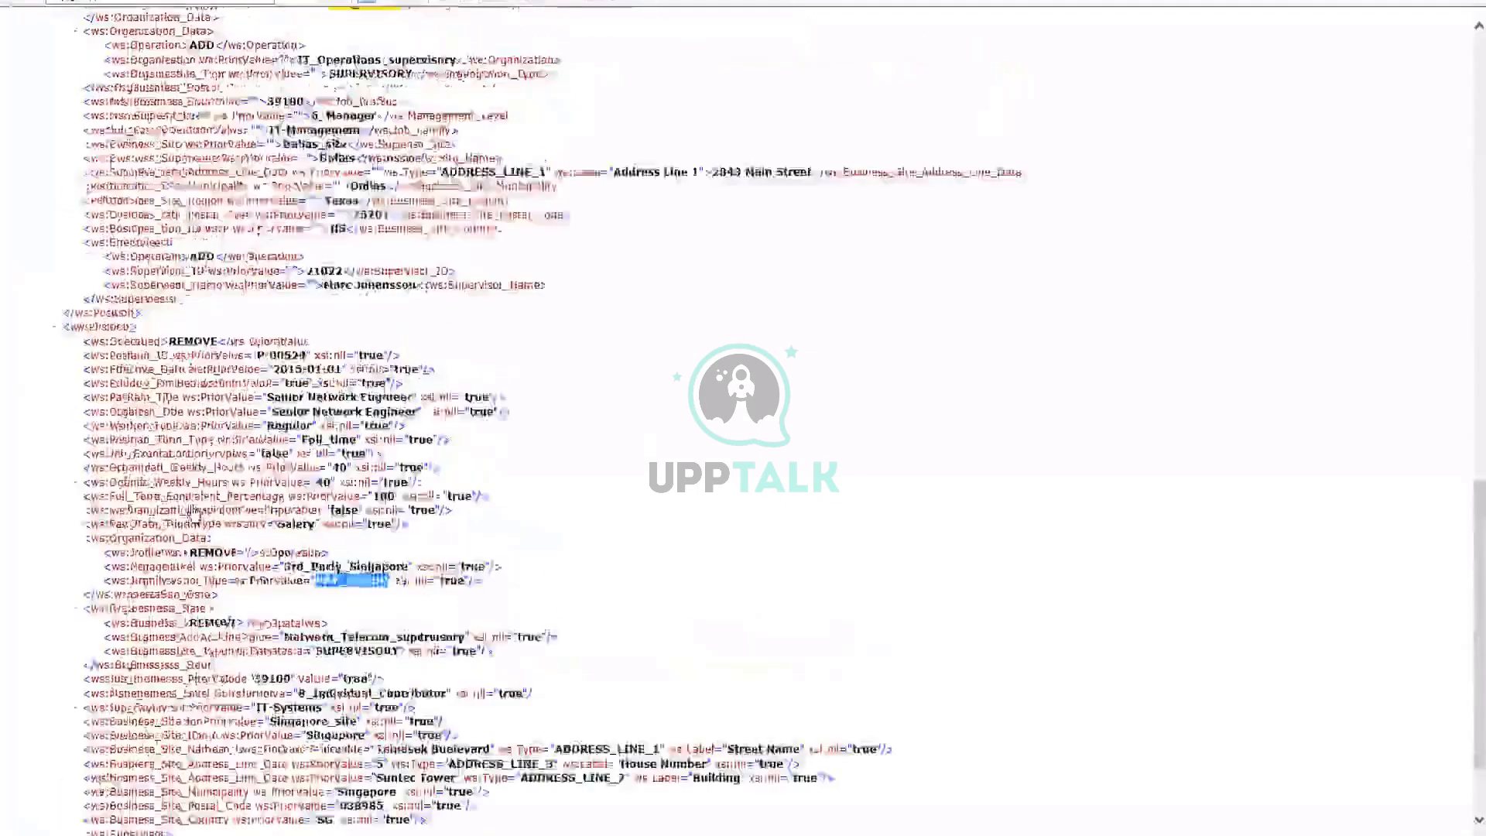
scroll(195, 512, up, 15)
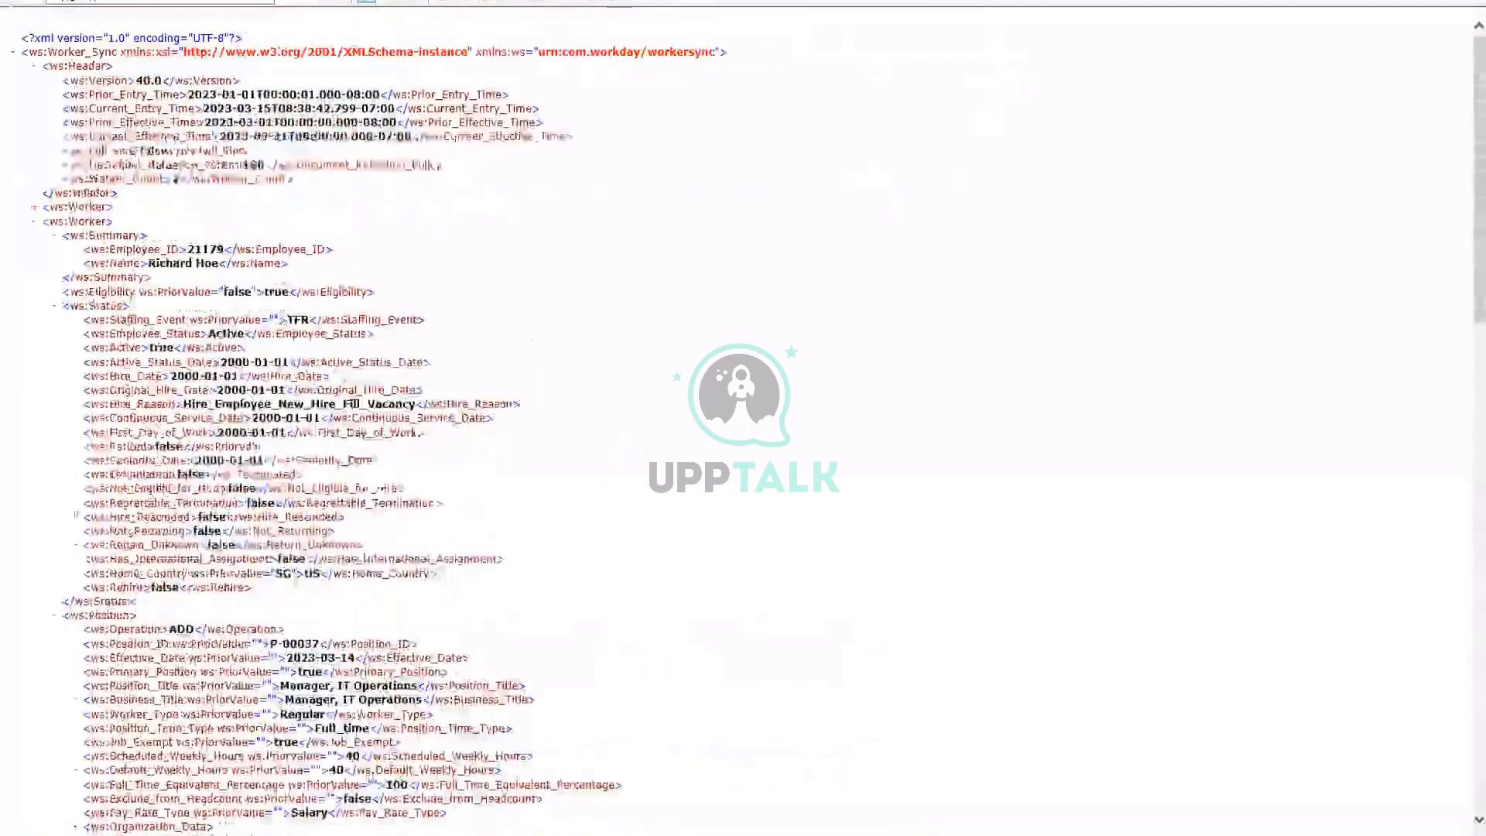
- Highlight the Staffing_Event element in the second worker's Status section and check its value against the prior value
click(158, 835)
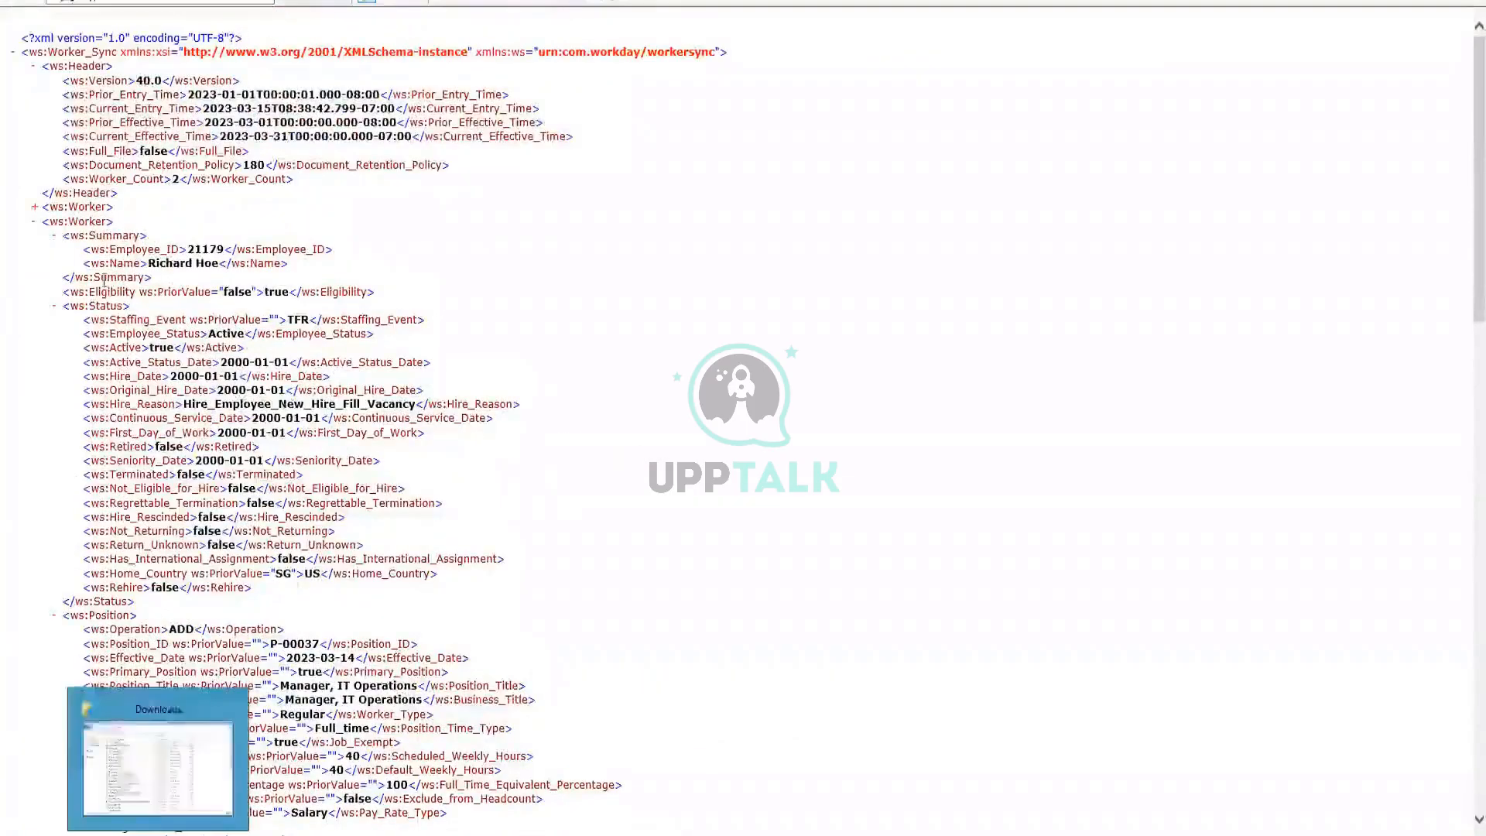
triple_click(192, 320)
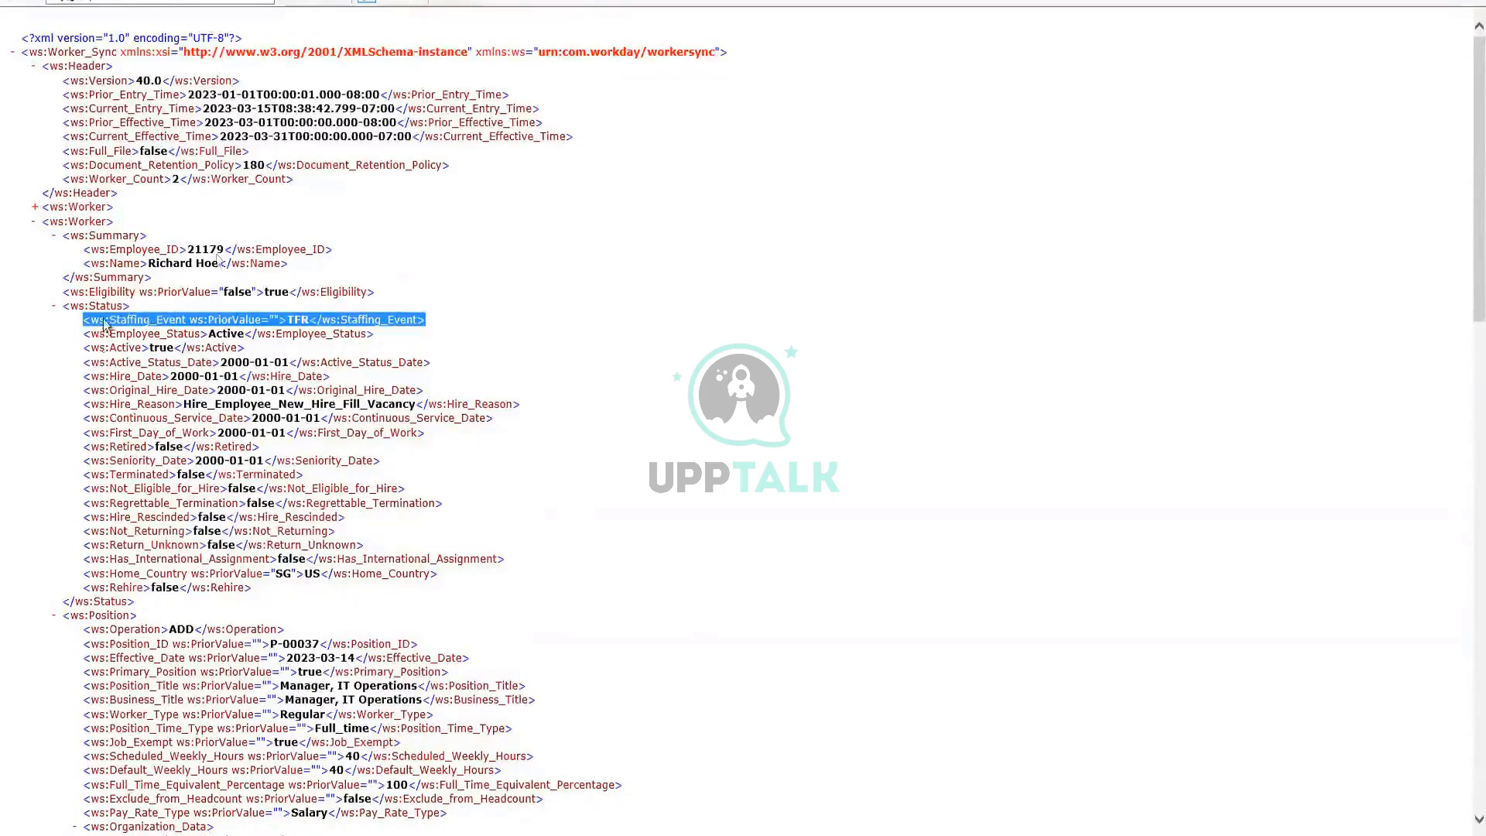
click(54, 323)
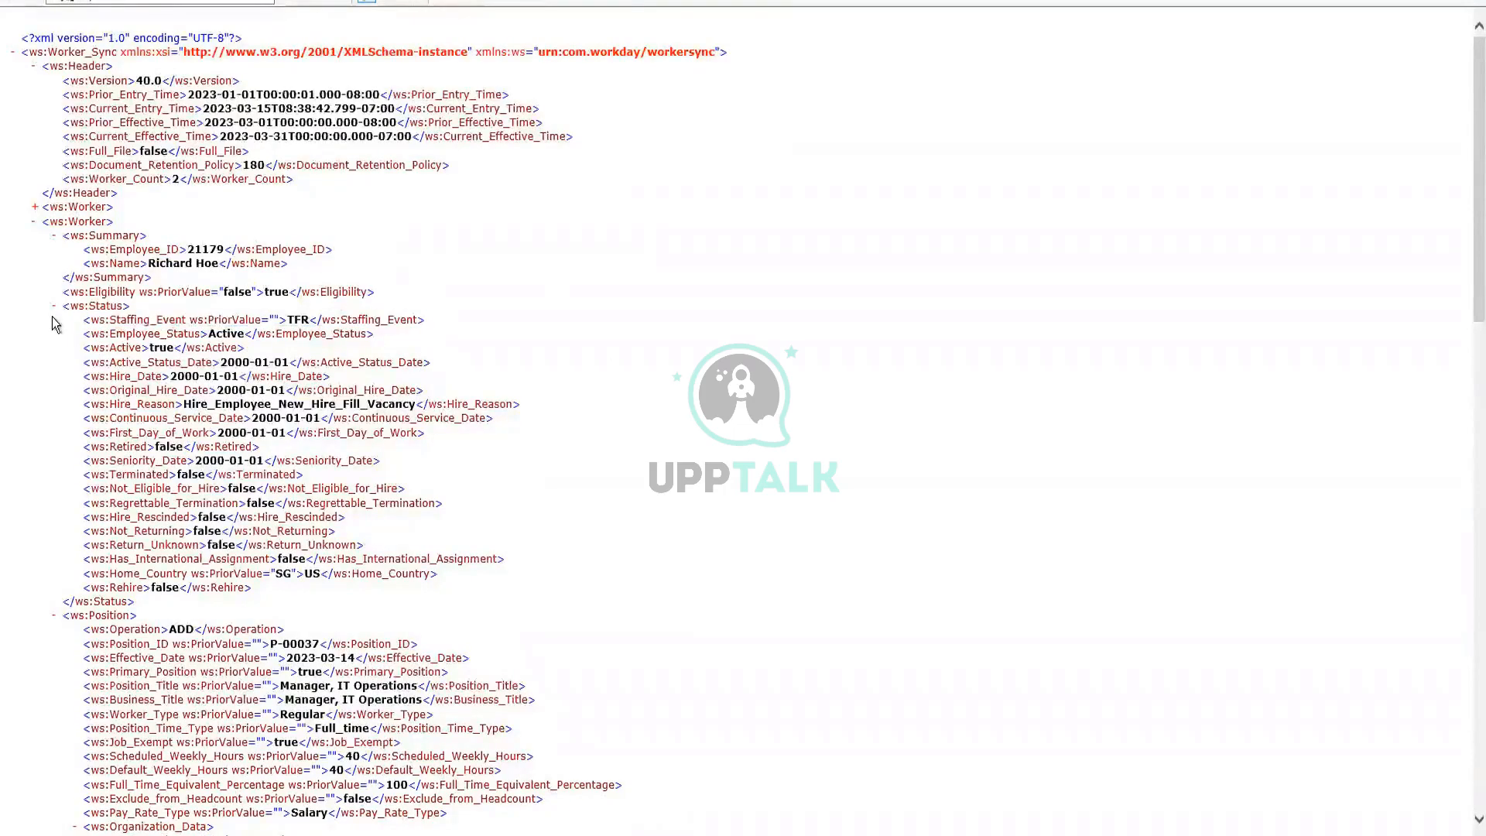
drag(417, 342, 443, 311)
click(442, 311)
triple_click(446, 321)
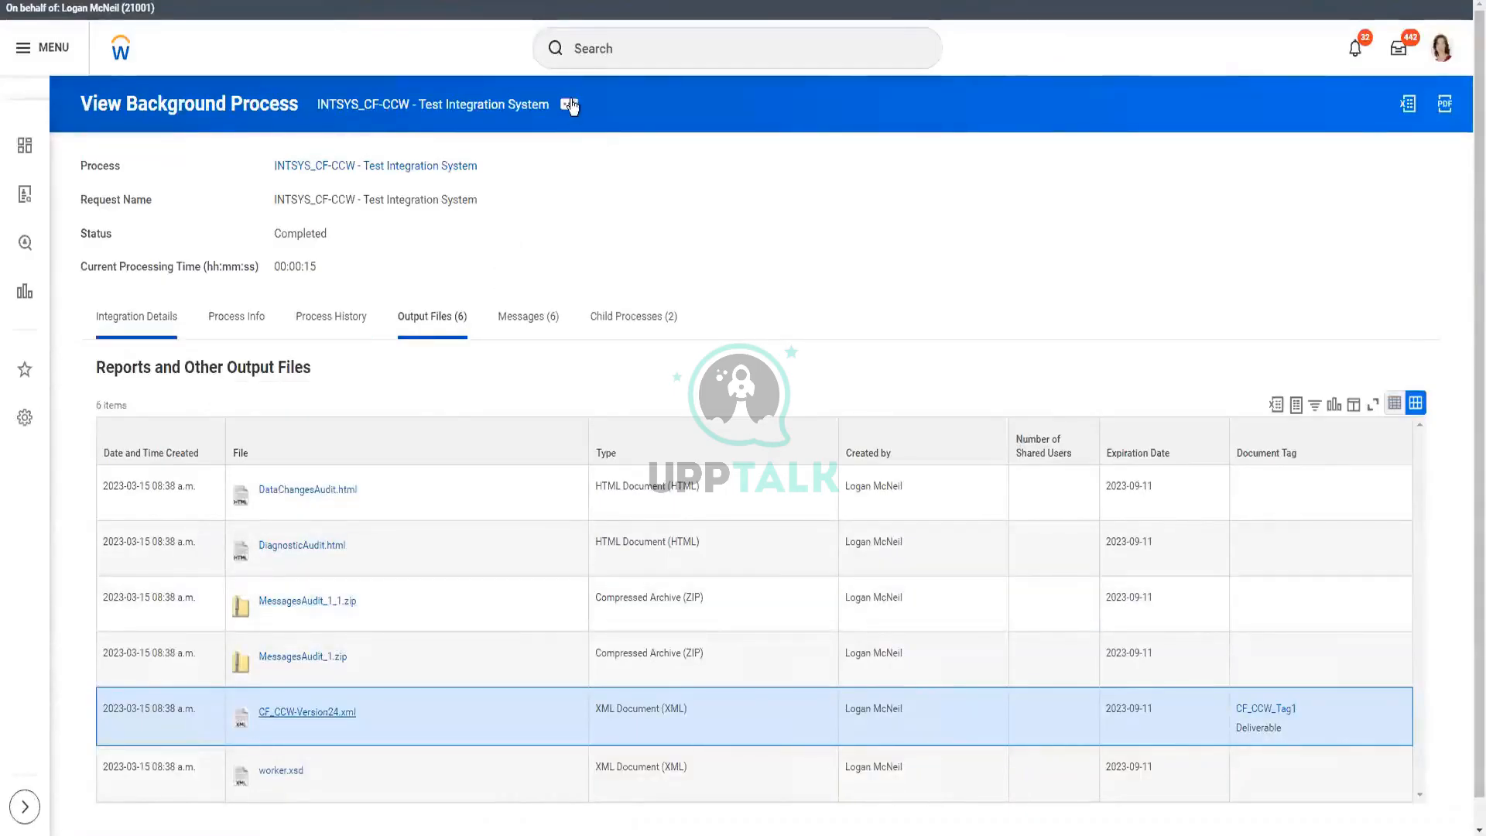
- Open the relaunch form for the completed INTSYS_CF-CCW integration event from its integration details
click(138, 317)
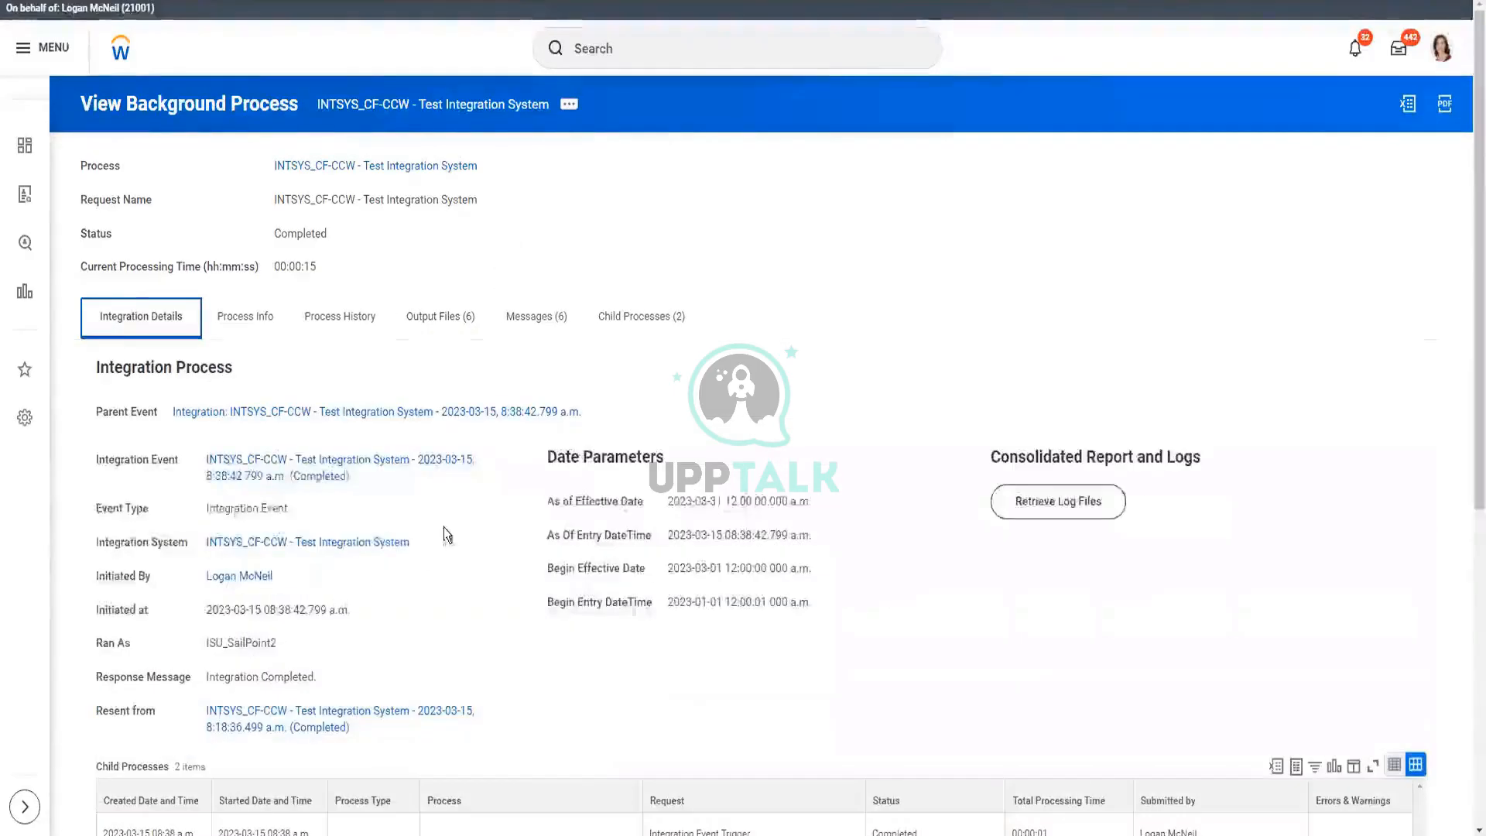
mouse_move(360, 480)
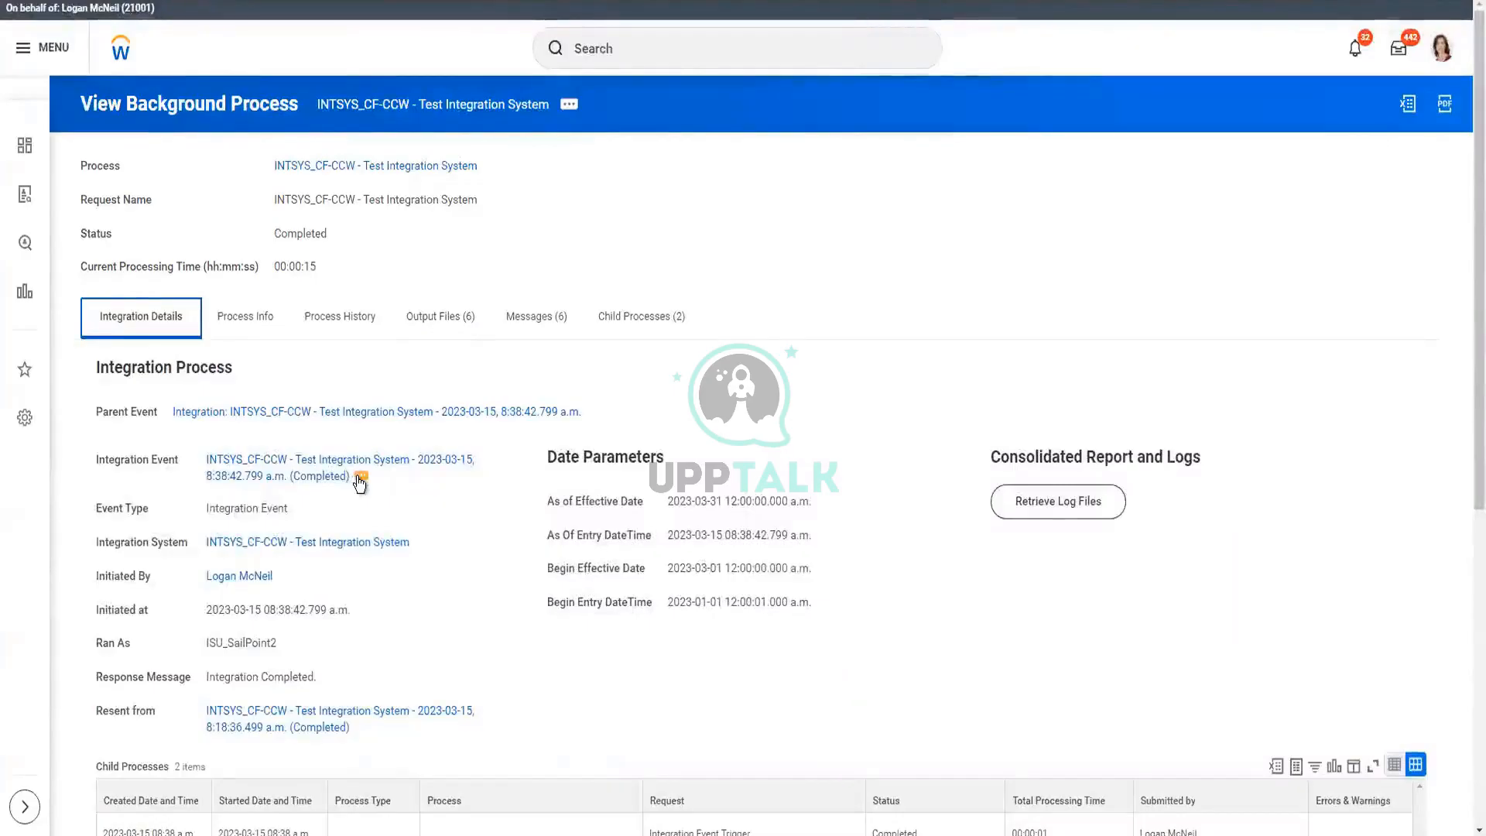
click(360, 478)
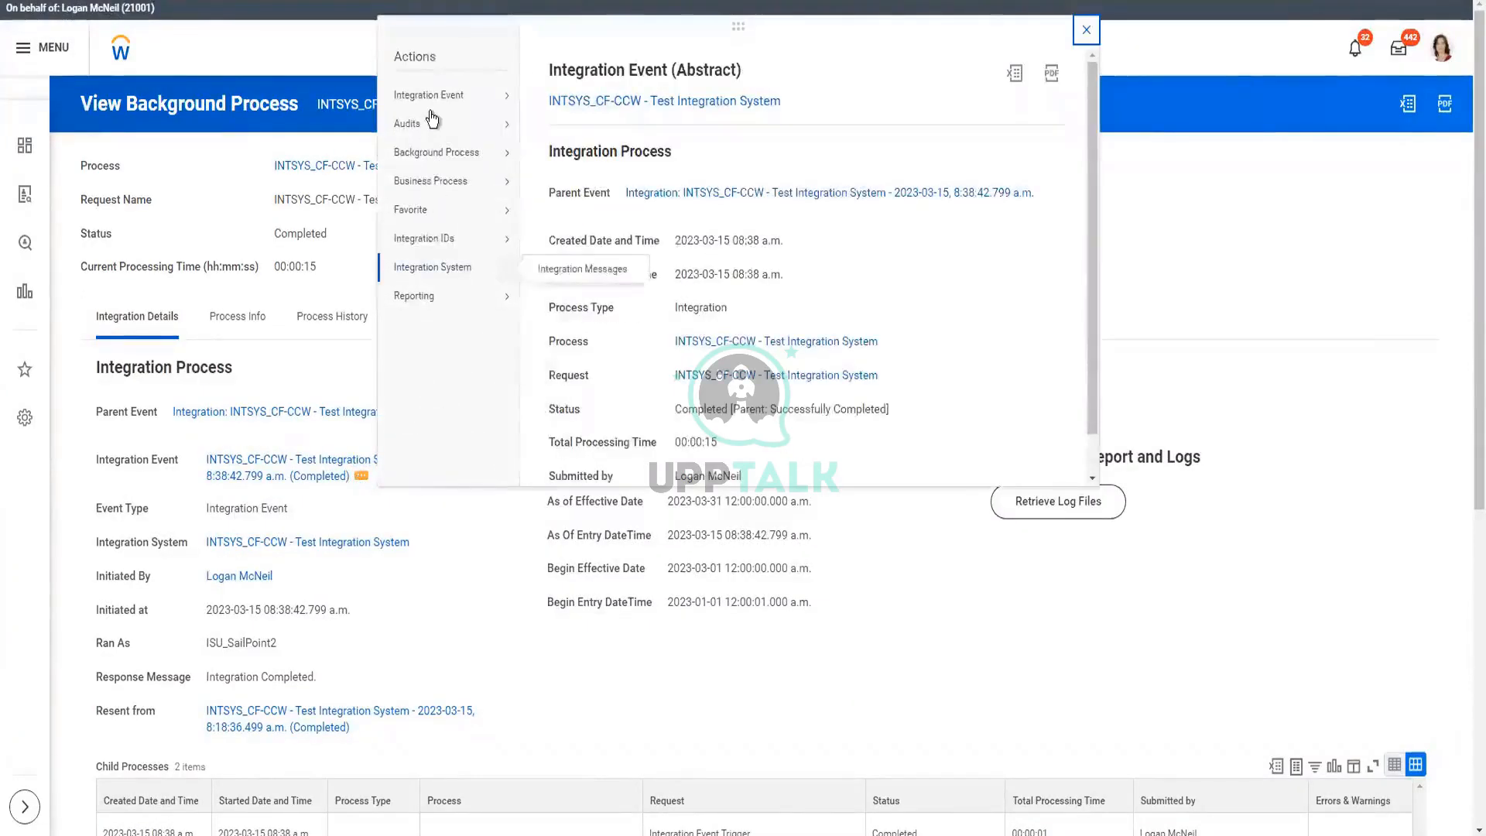
mouse_move(431, 97)
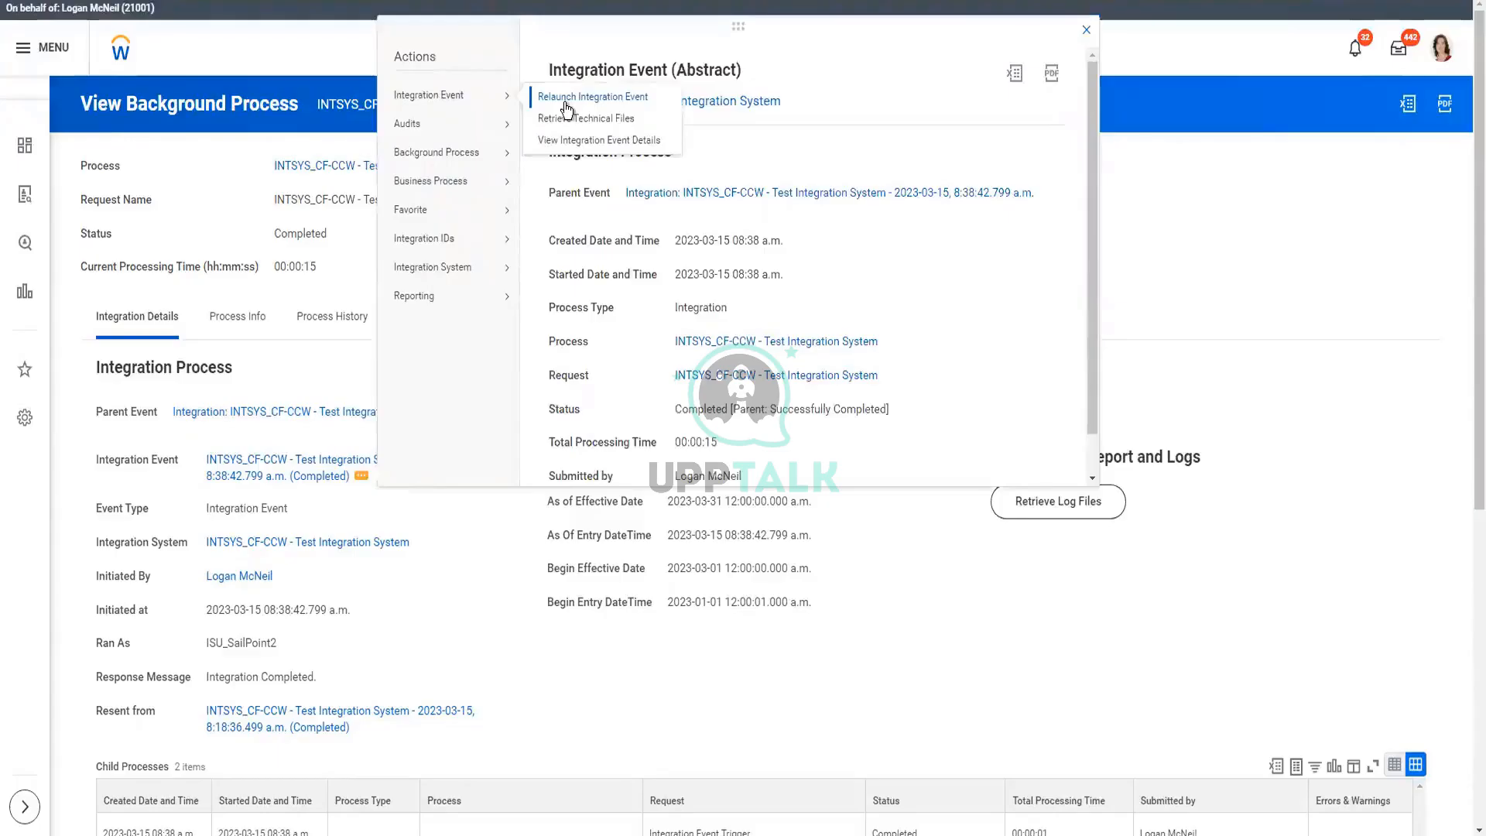
click(566, 105)
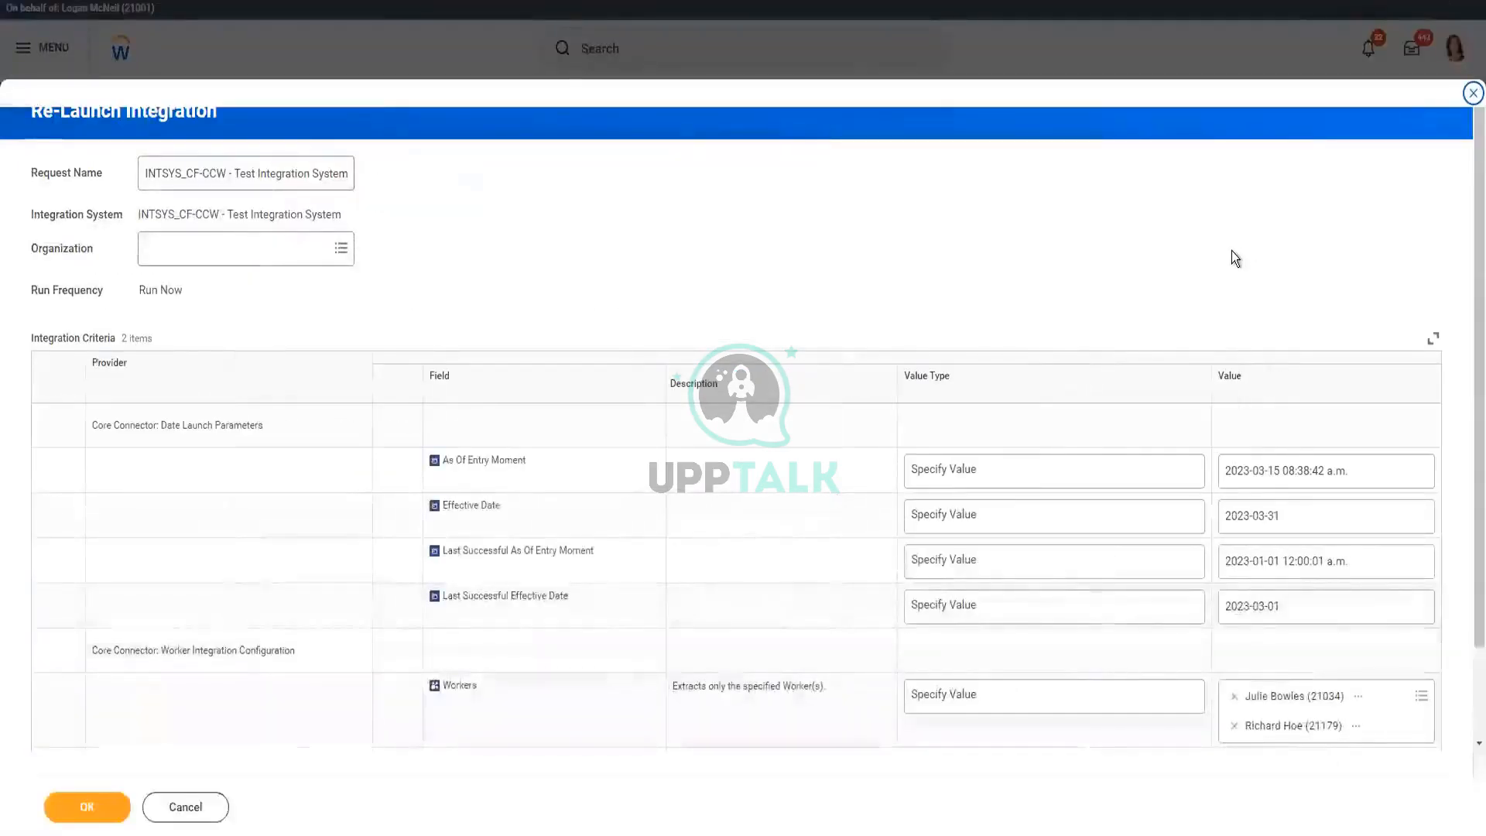
- Enable the Full File option, relaunch the integration with the existing dates and workers, and refresh the background process
scroll(1220, 704, down, 2)
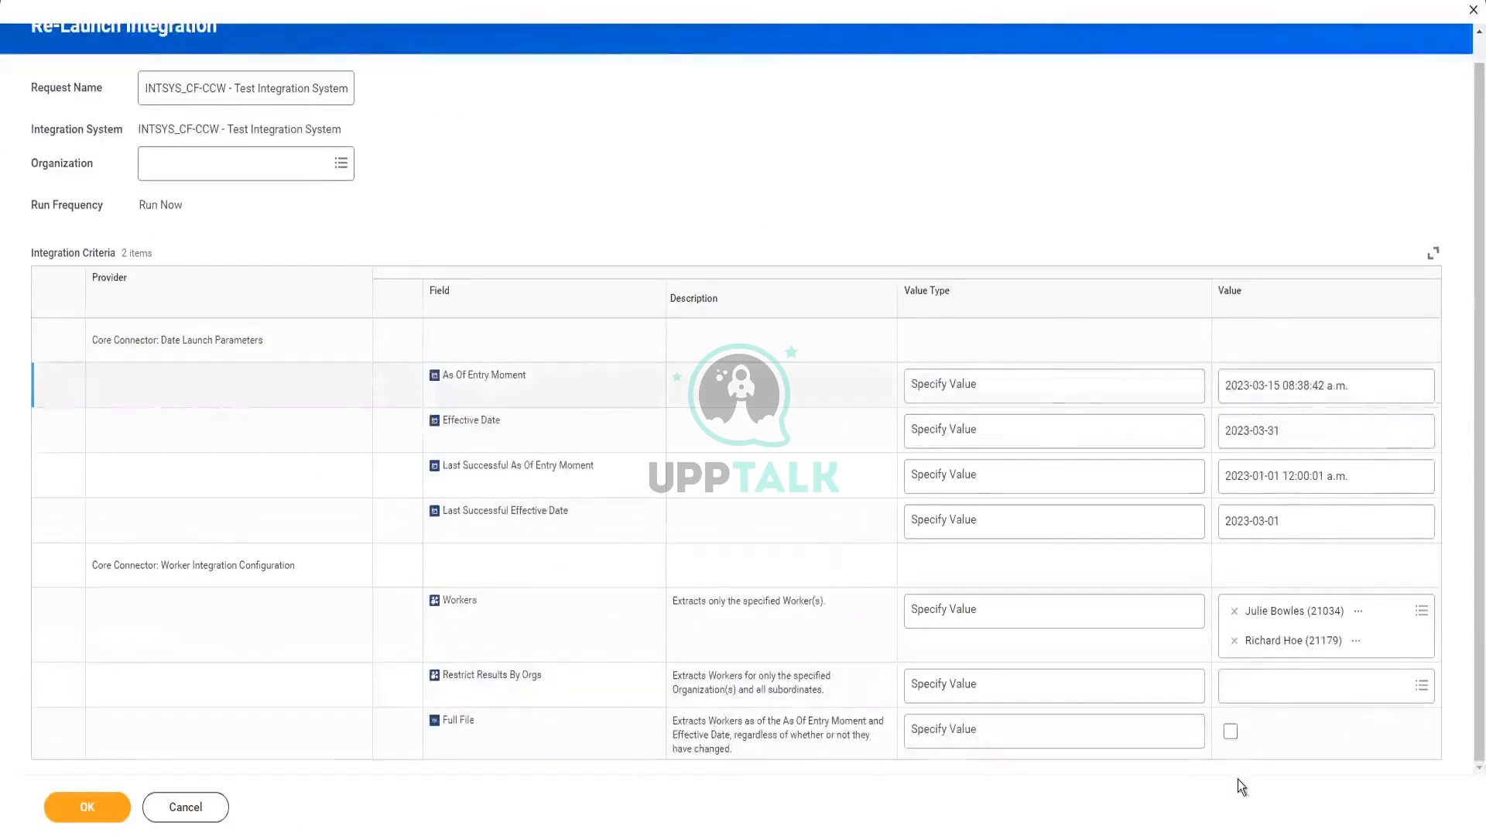
click(1230, 731)
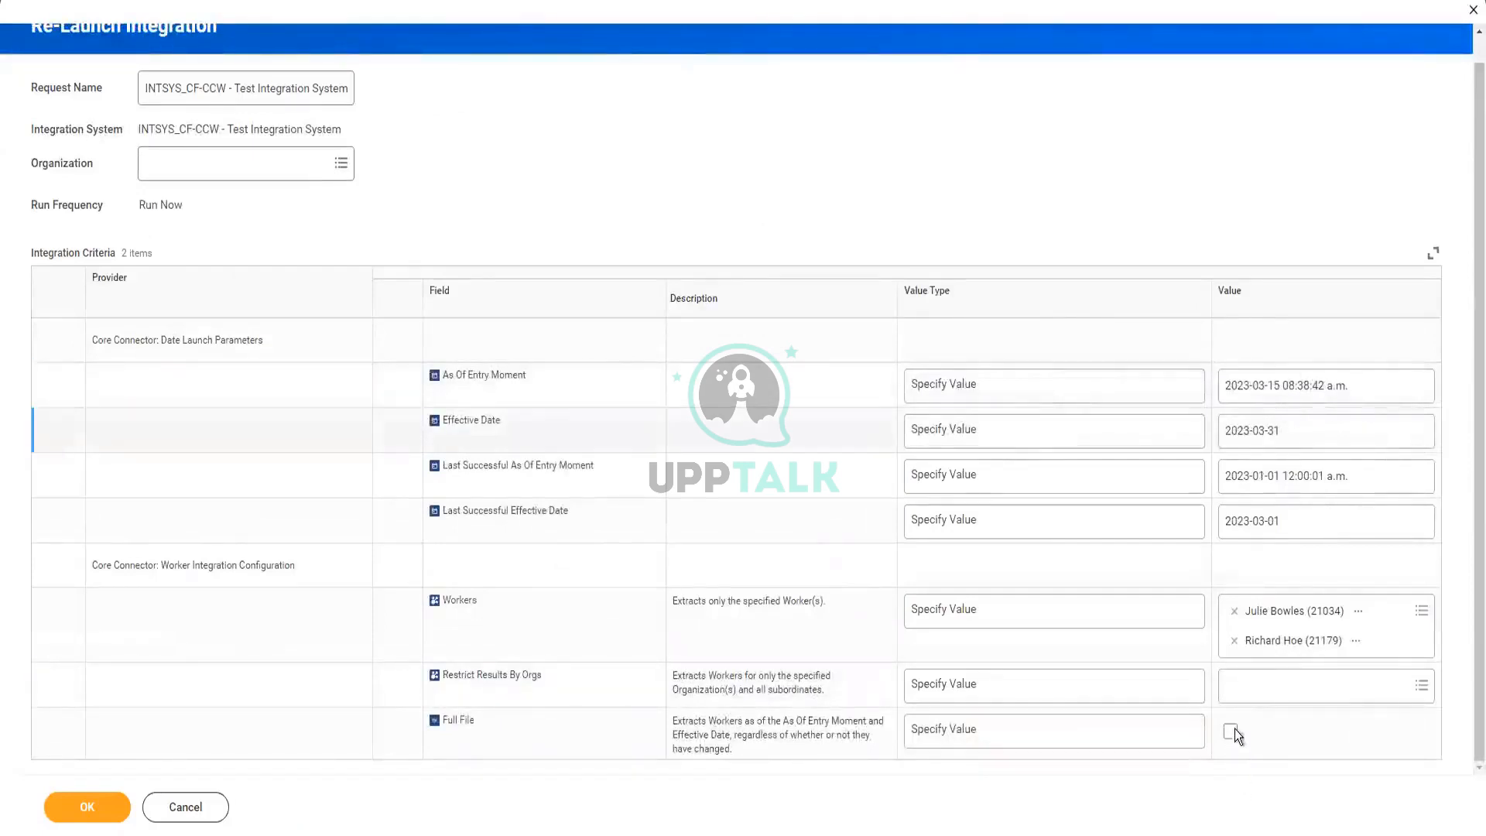
click(105, 818)
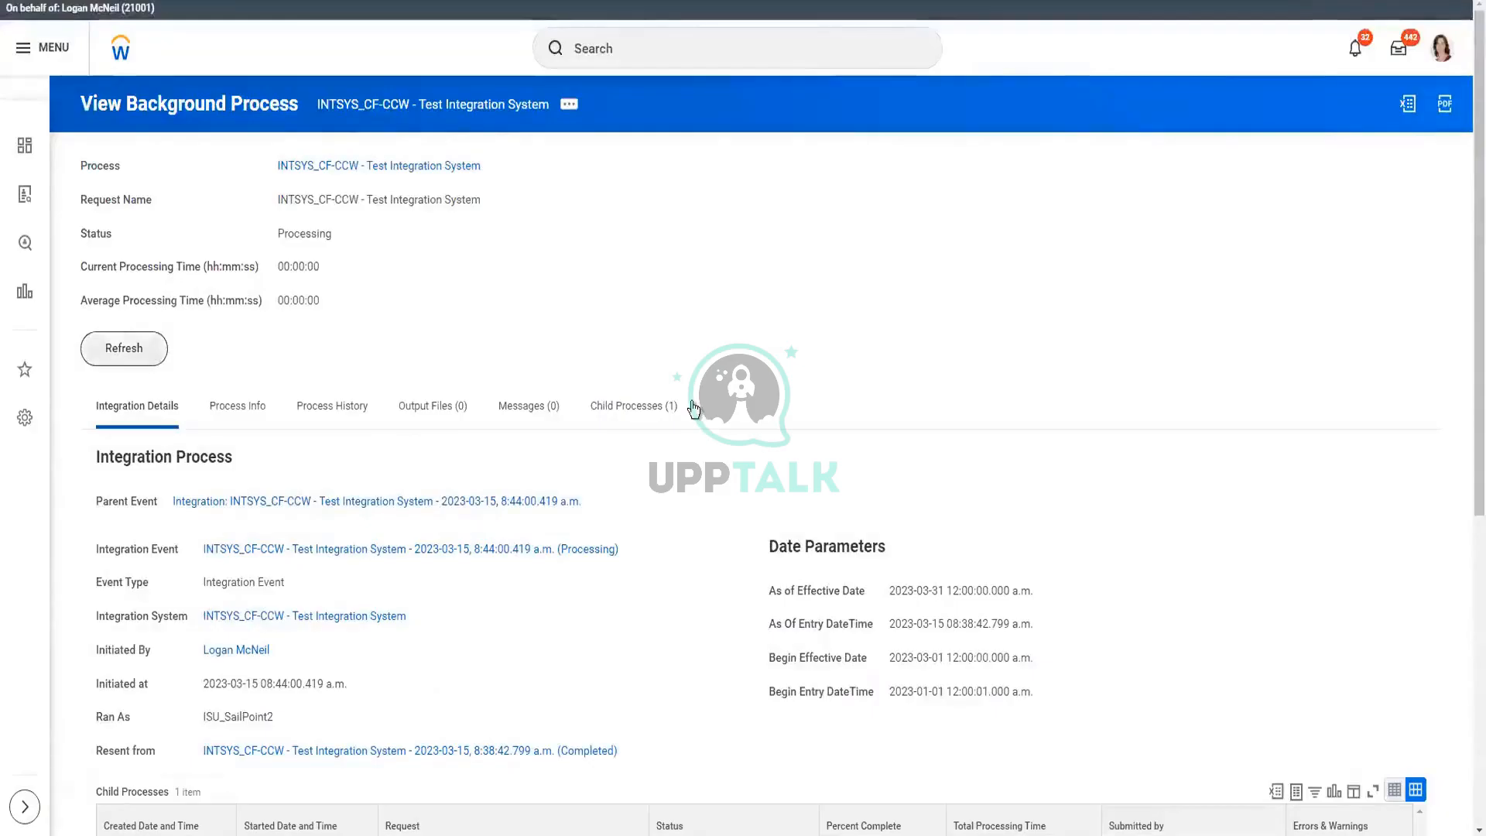
click(164, 360)
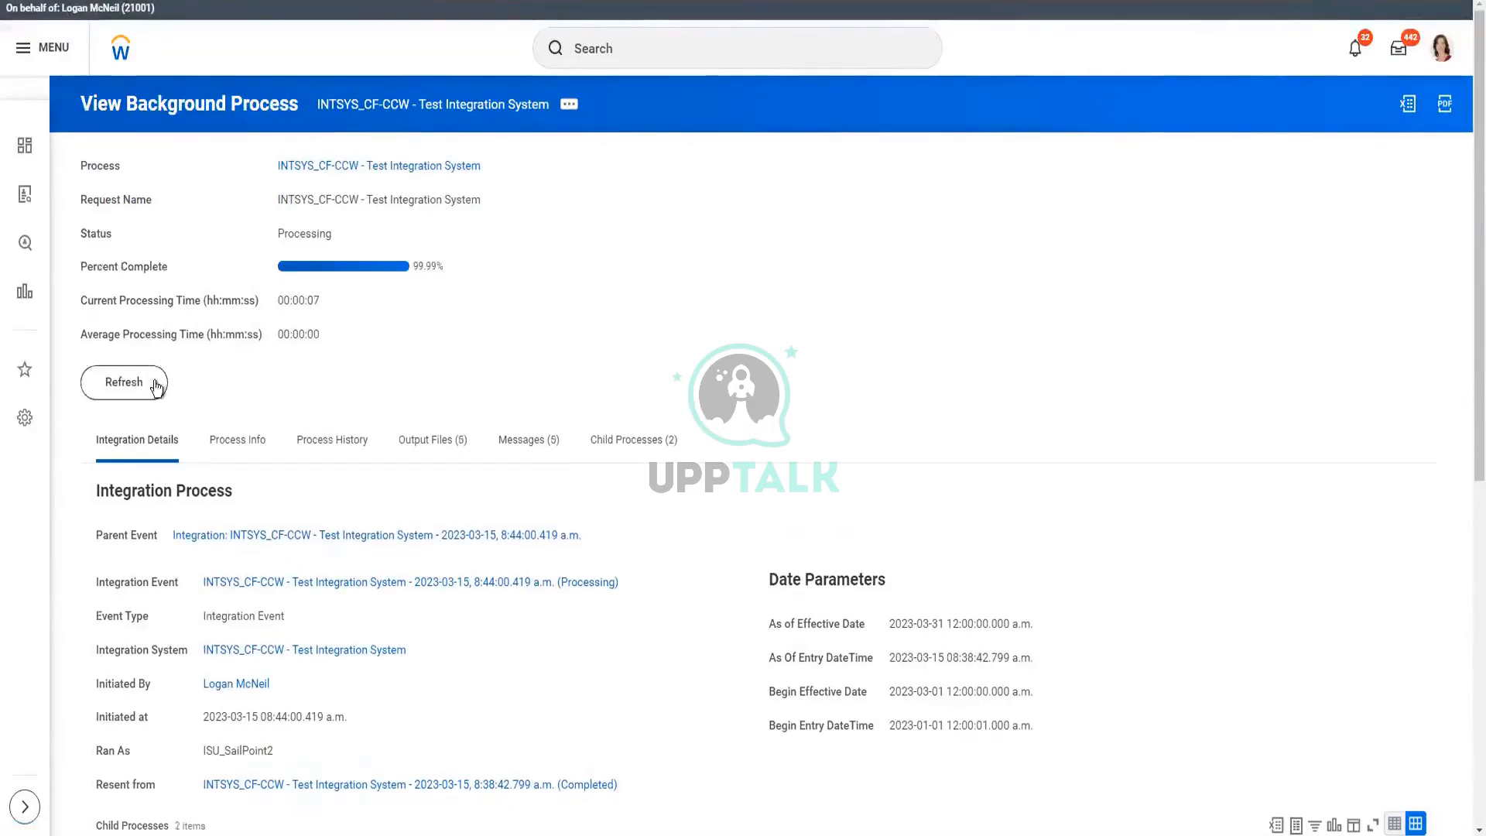
click(148, 381)
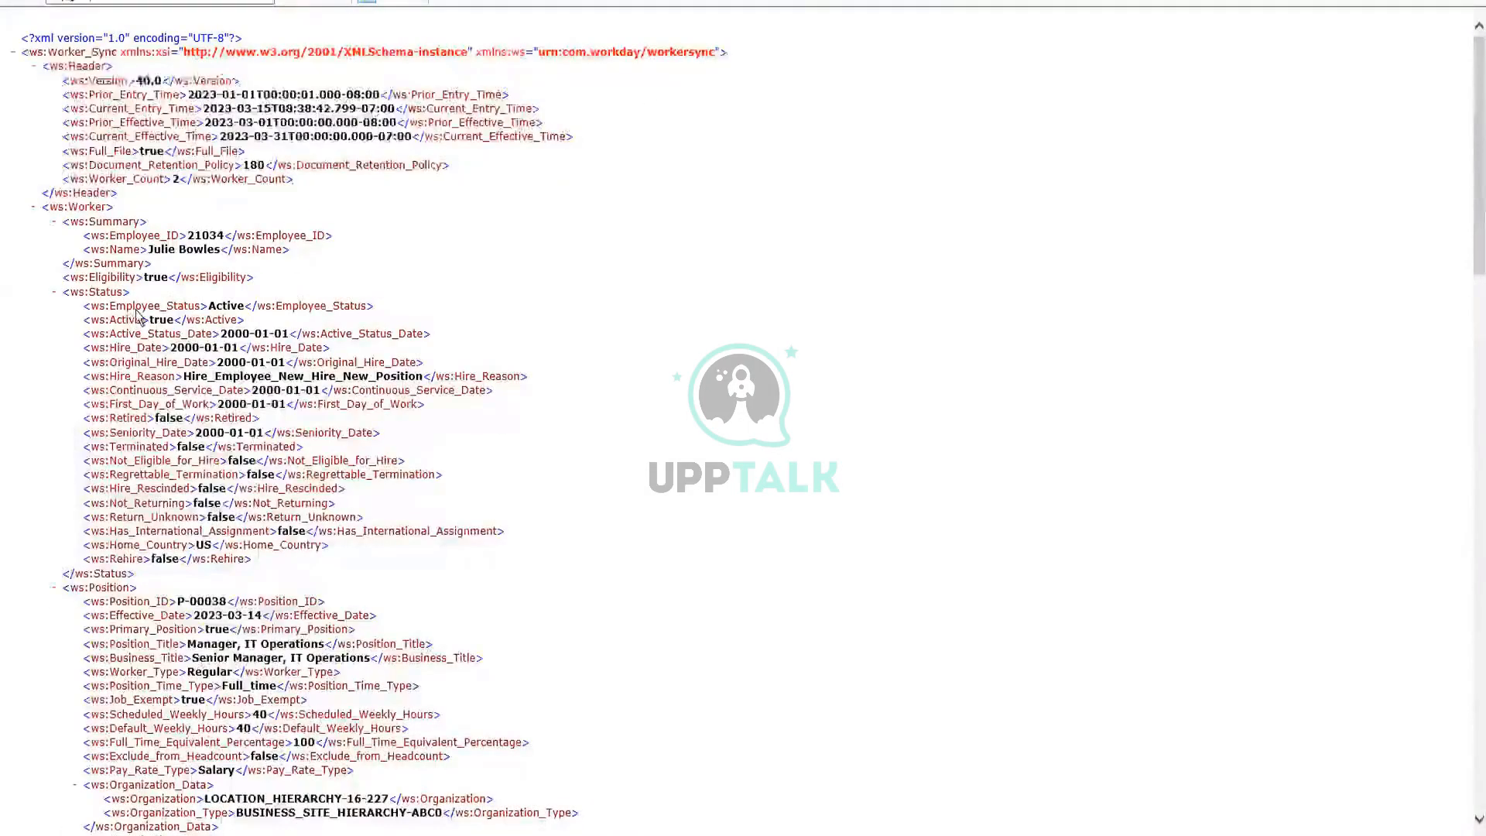
- Review the first worker's record in the full-file XML output, highlighting the Employee_Status element and checking the Status and Position data
drag(82, 307, 245, 307)
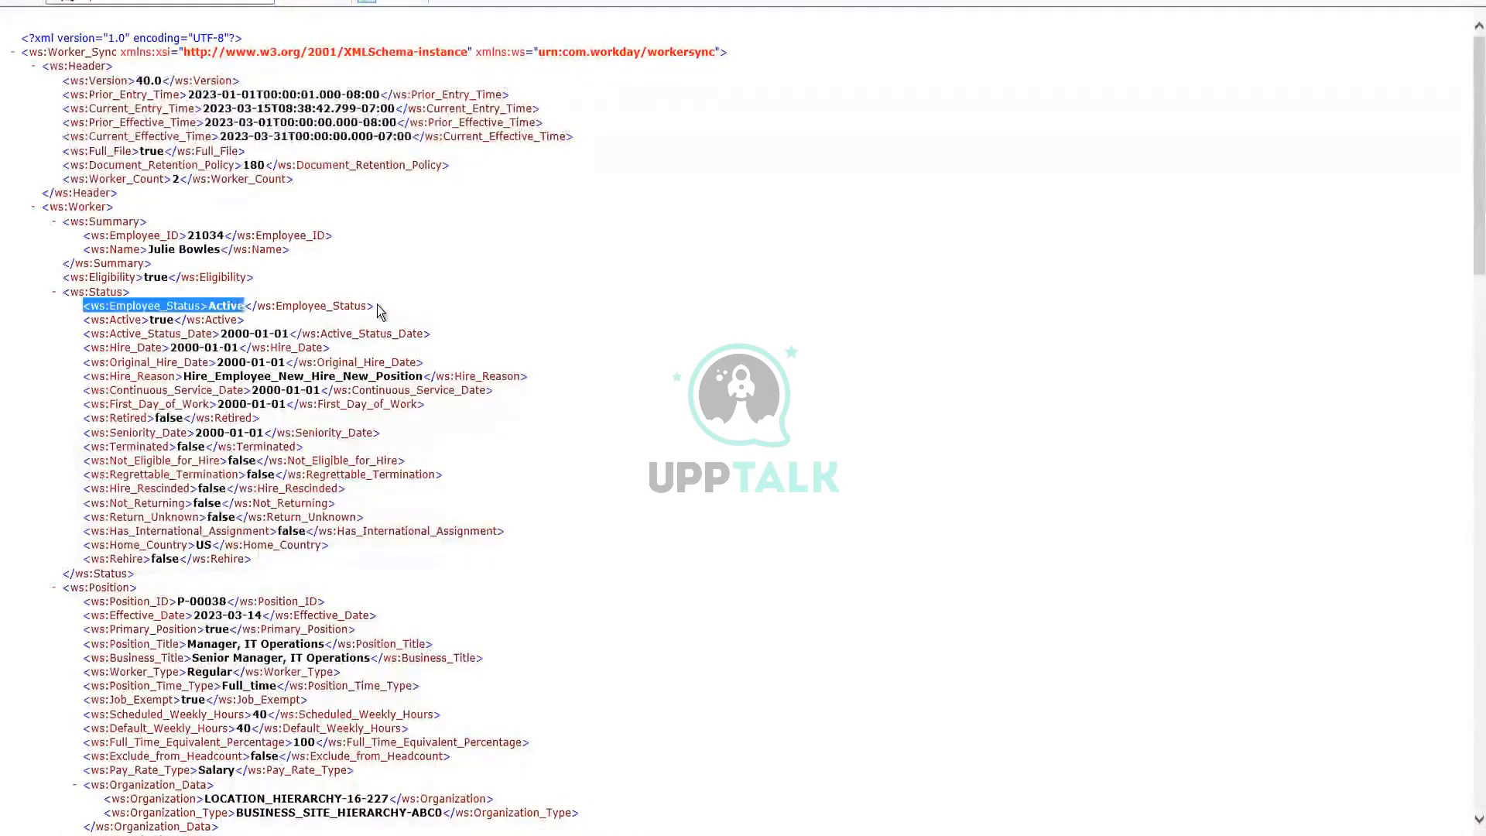
drag(380, 311, 381, 312)
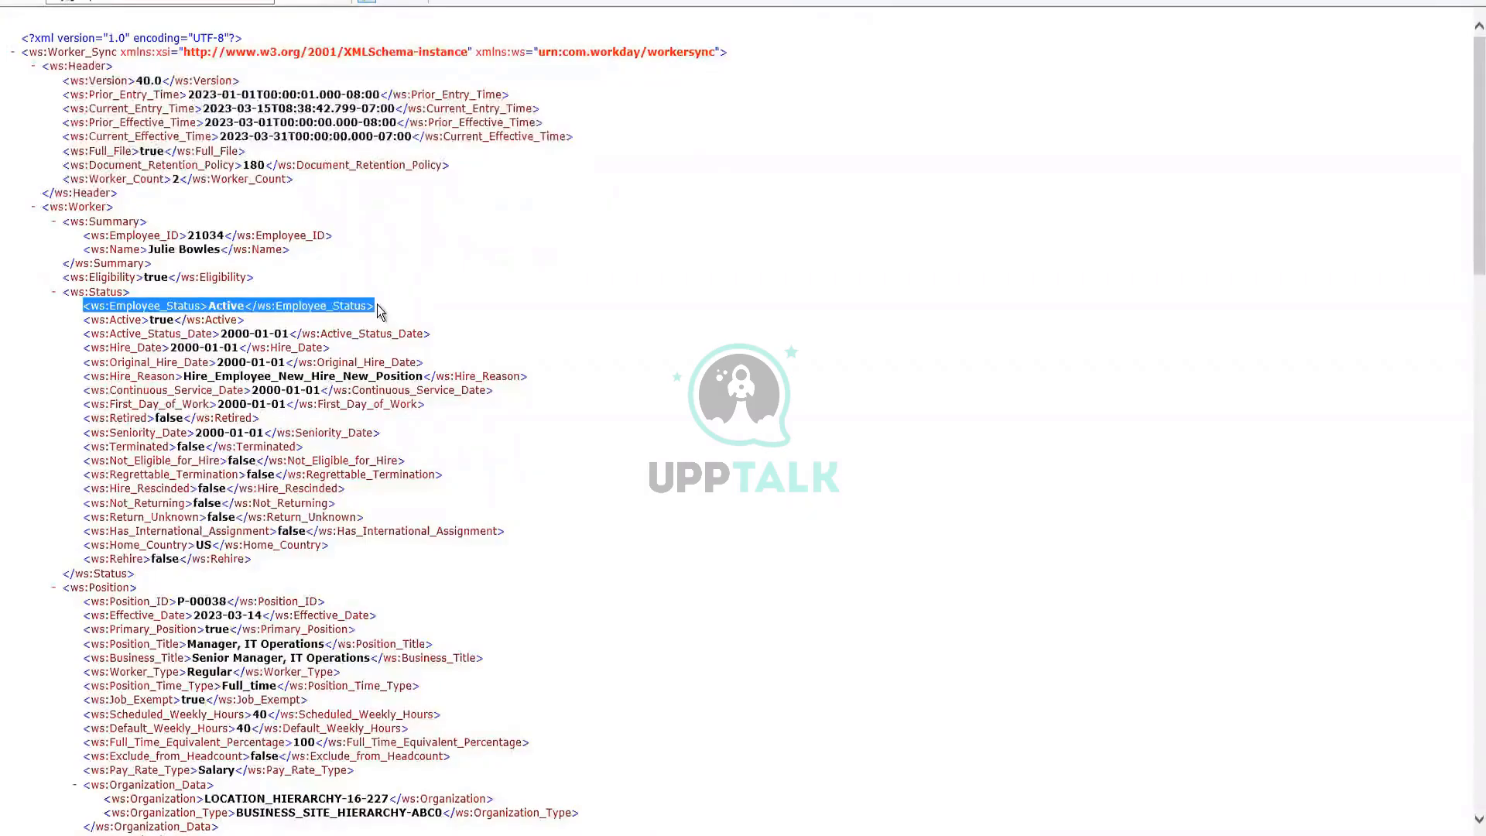
scroll(493, 342, down, 9)
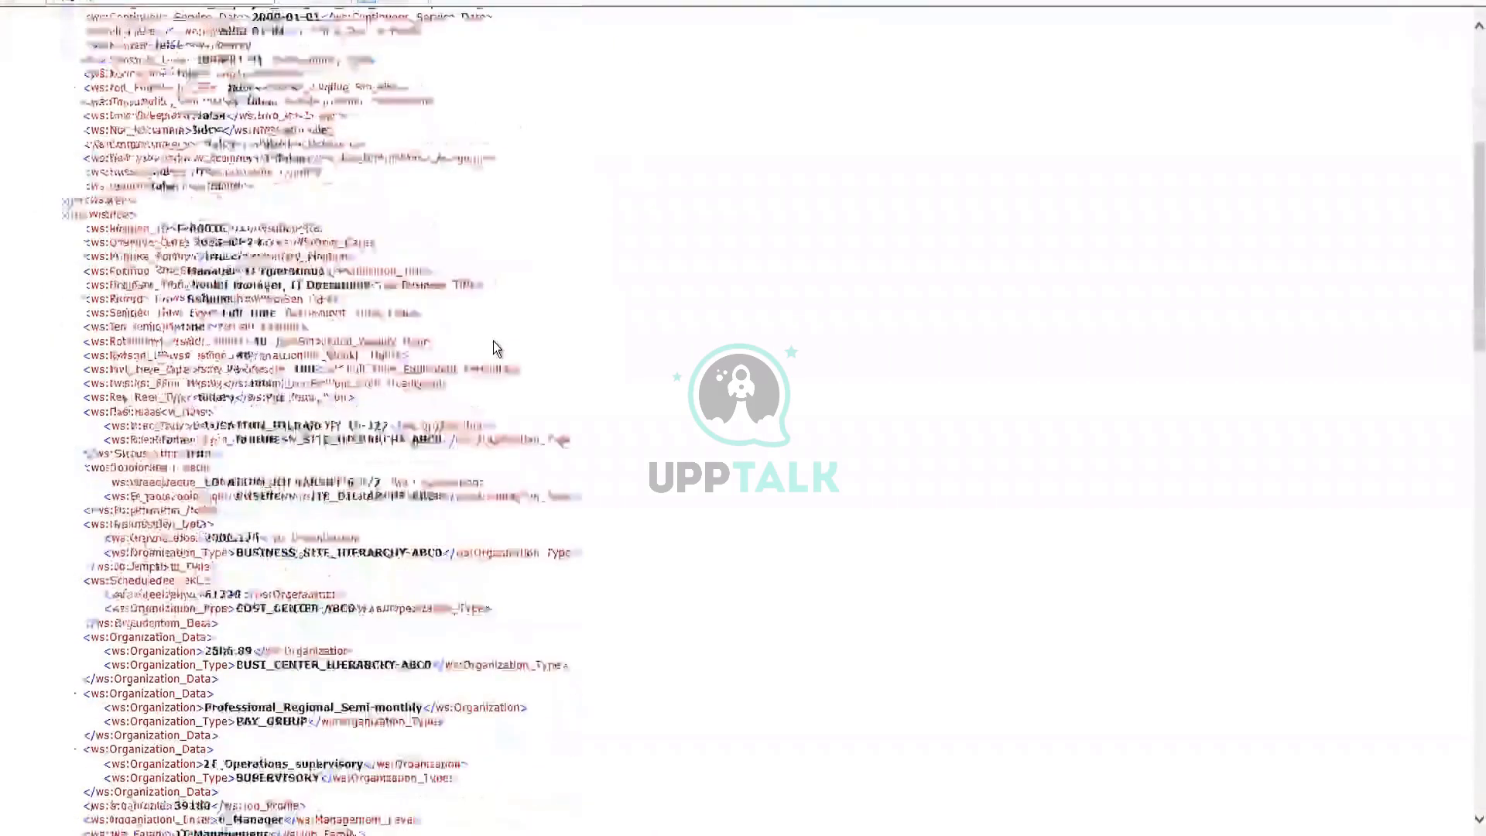
scroll(494, 342, down, 9)
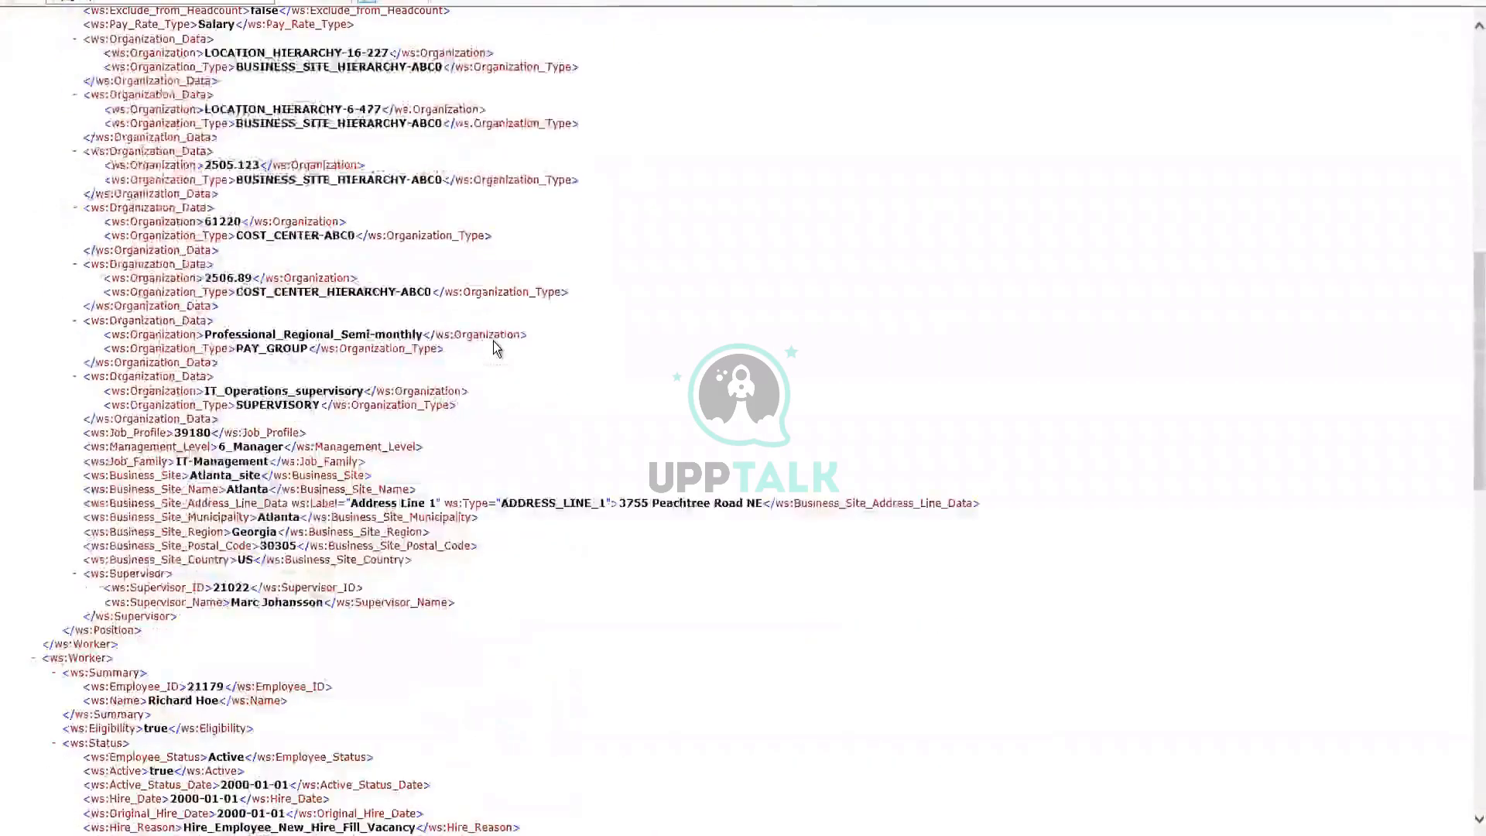
scroll(496, 348, up, 12)
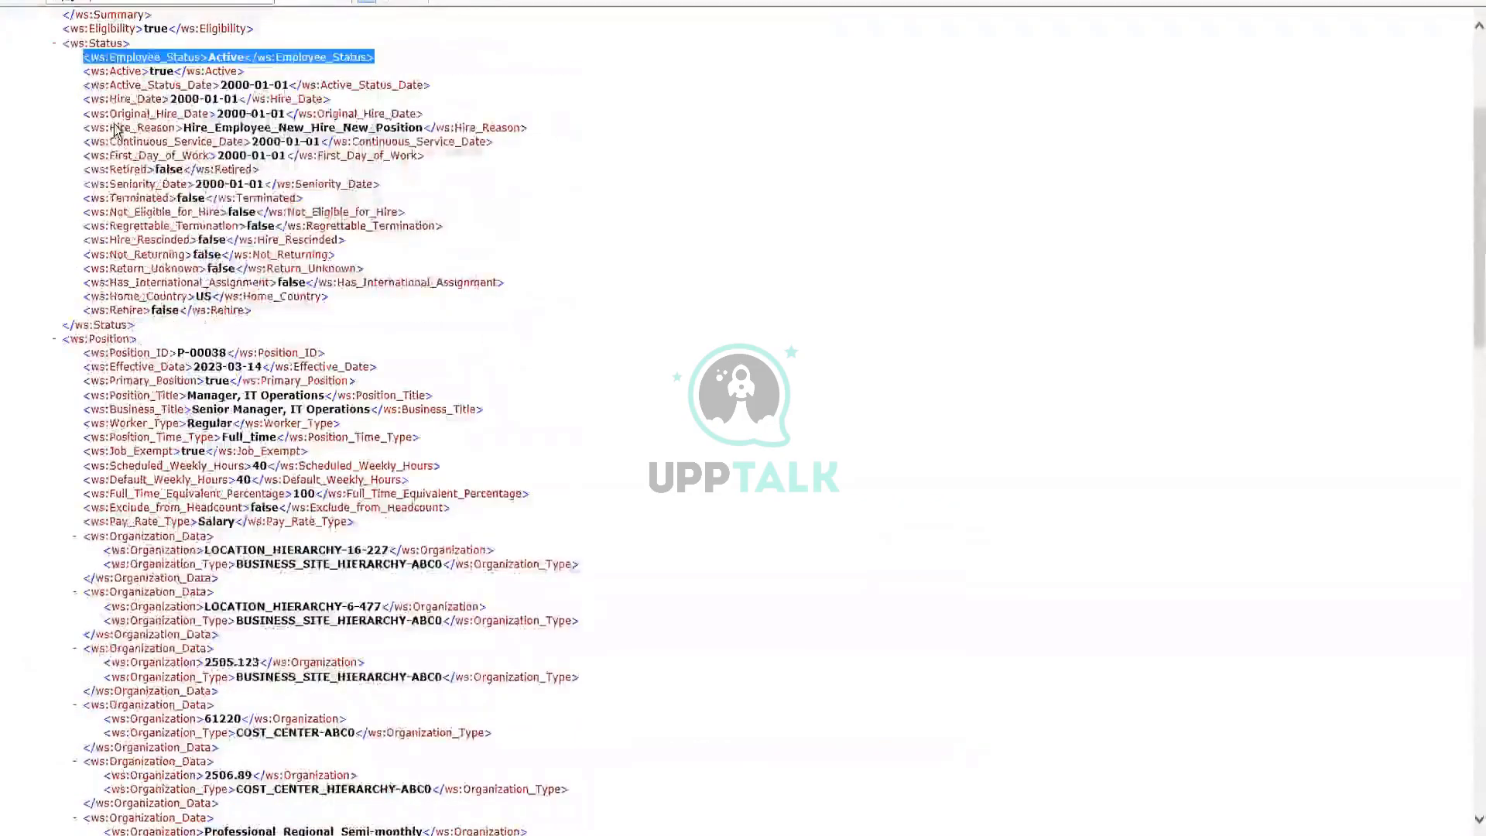
scroll(232, 135, up, 6)
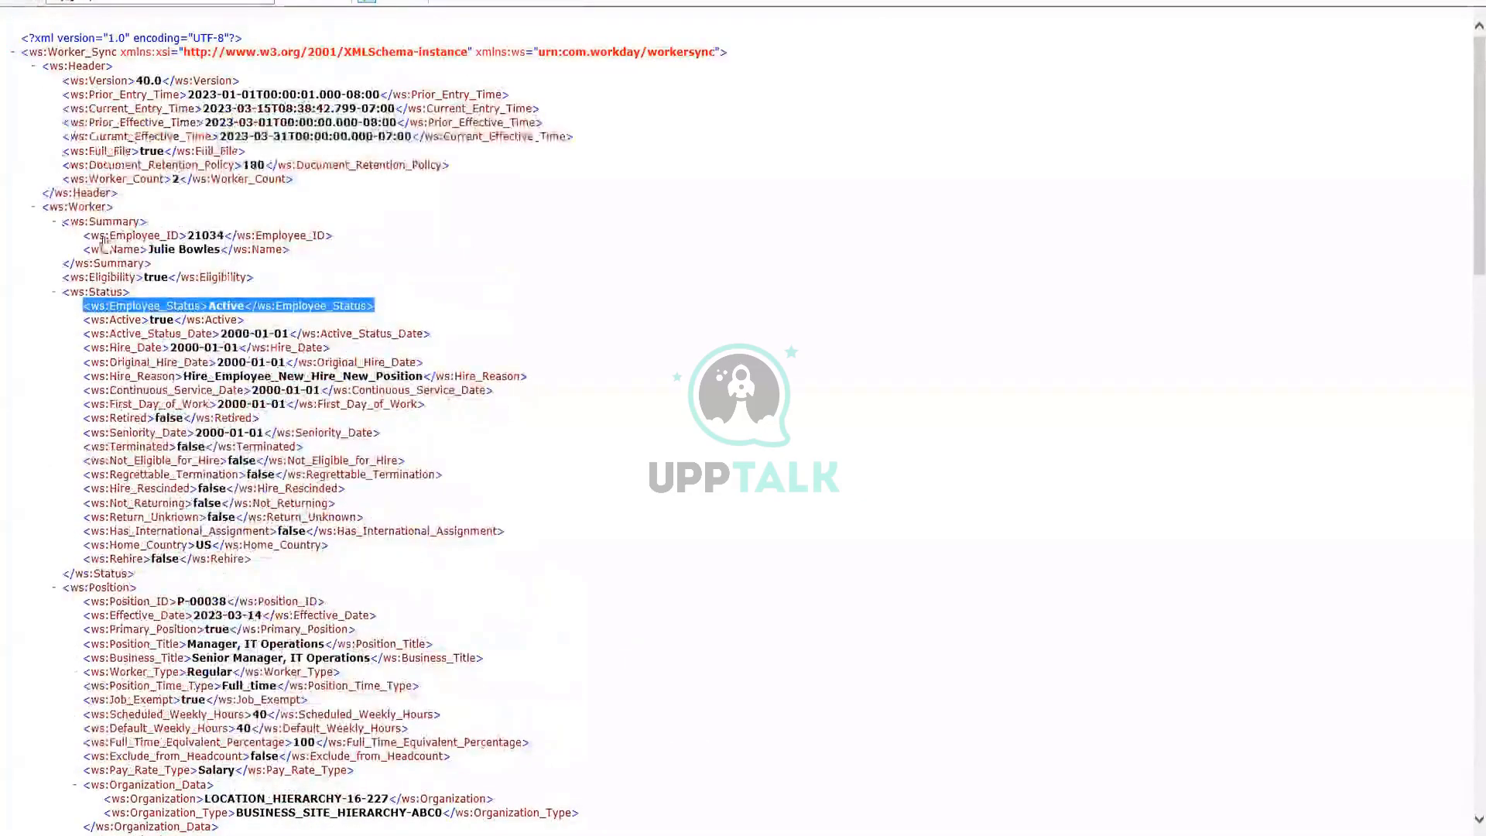
- Collapse the first worker's node and review the second worker's status, position, organization, business site and supervisor data in the full-file XML
click(54, 221)
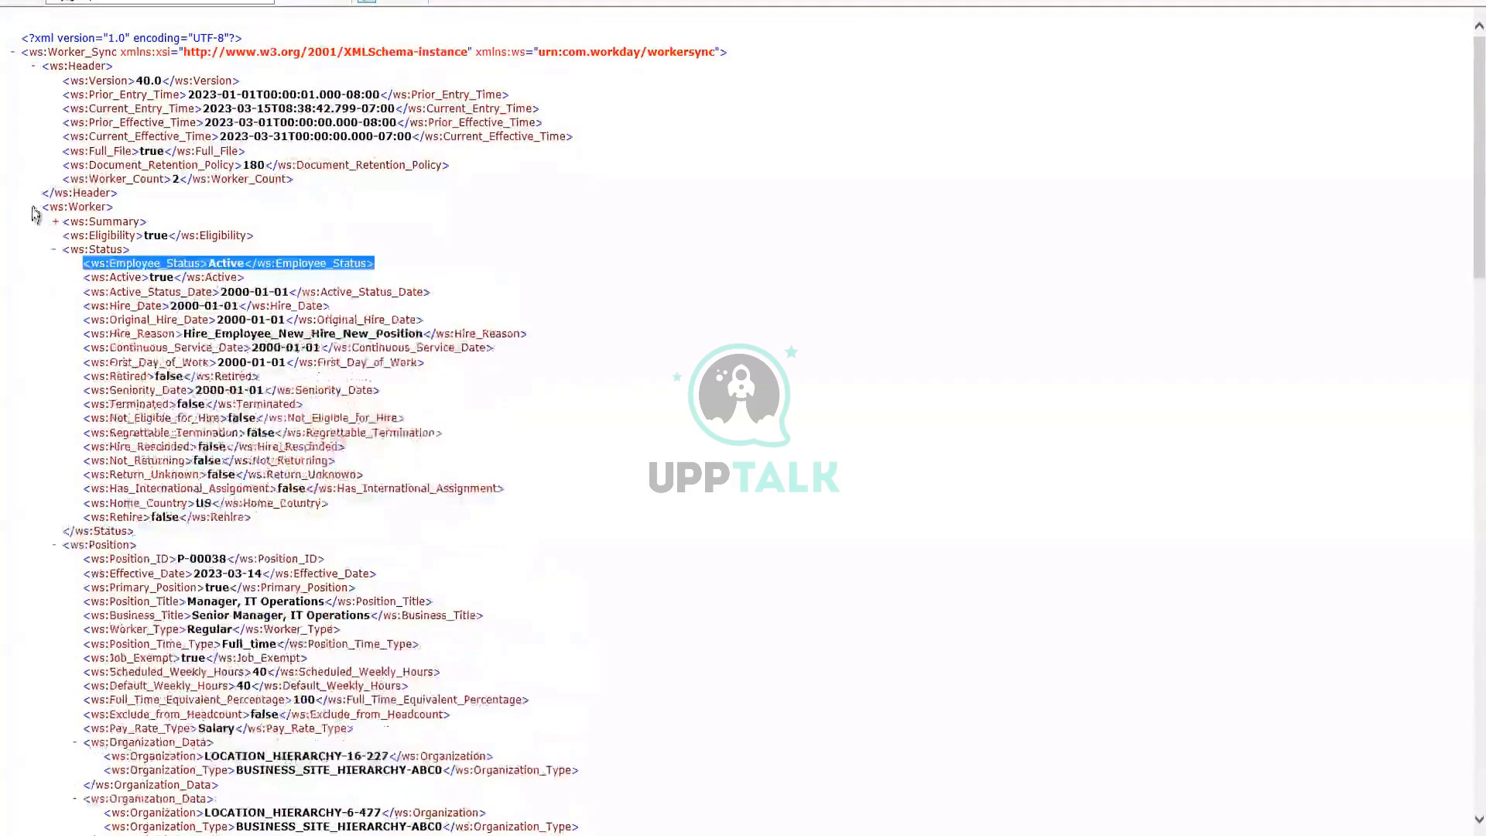
click(34, 208)
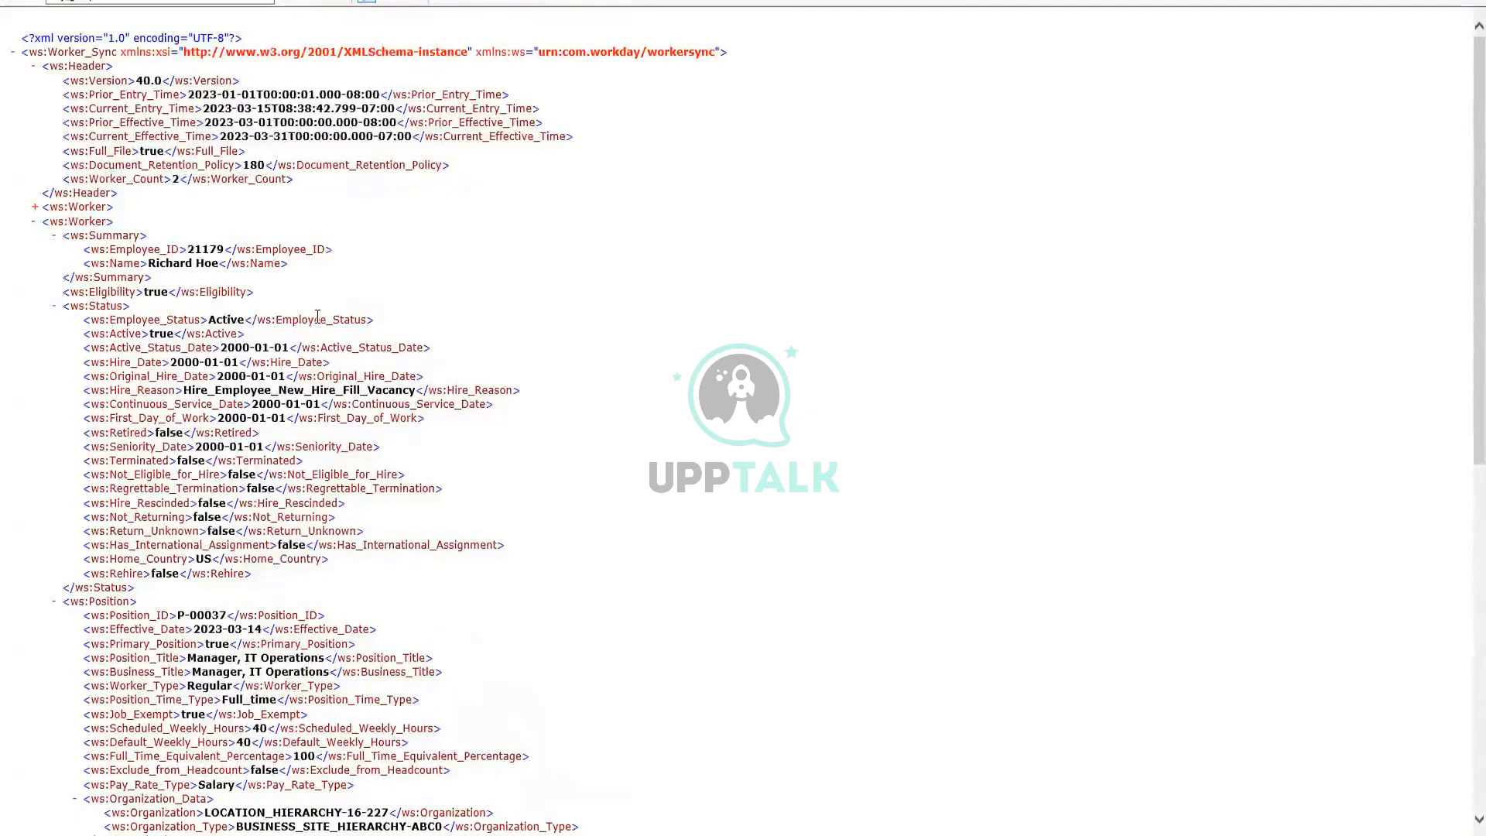
scroll(369, 519, down, 3)
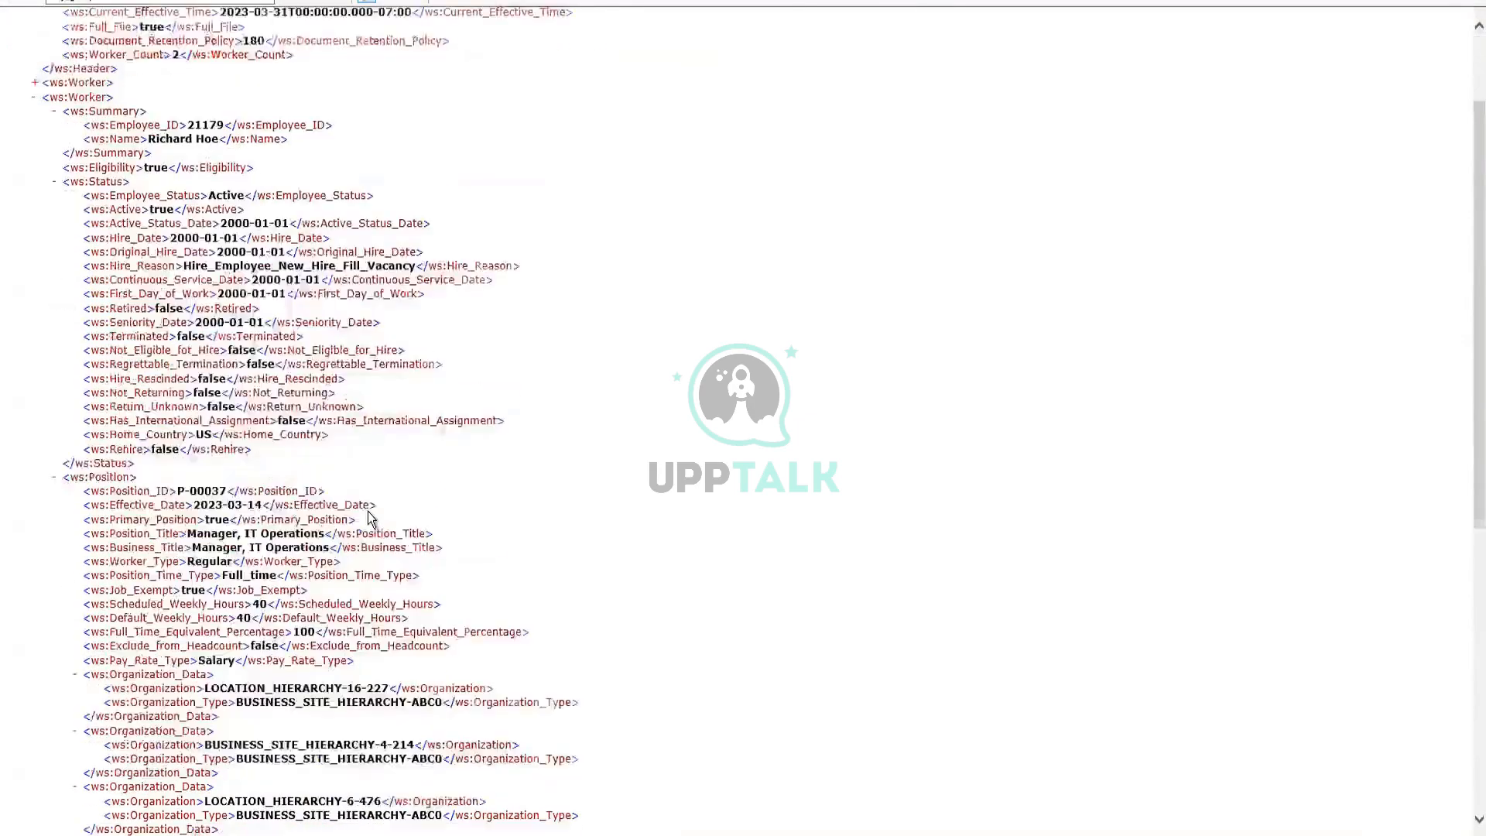
scroll(368, 513, down, 12)
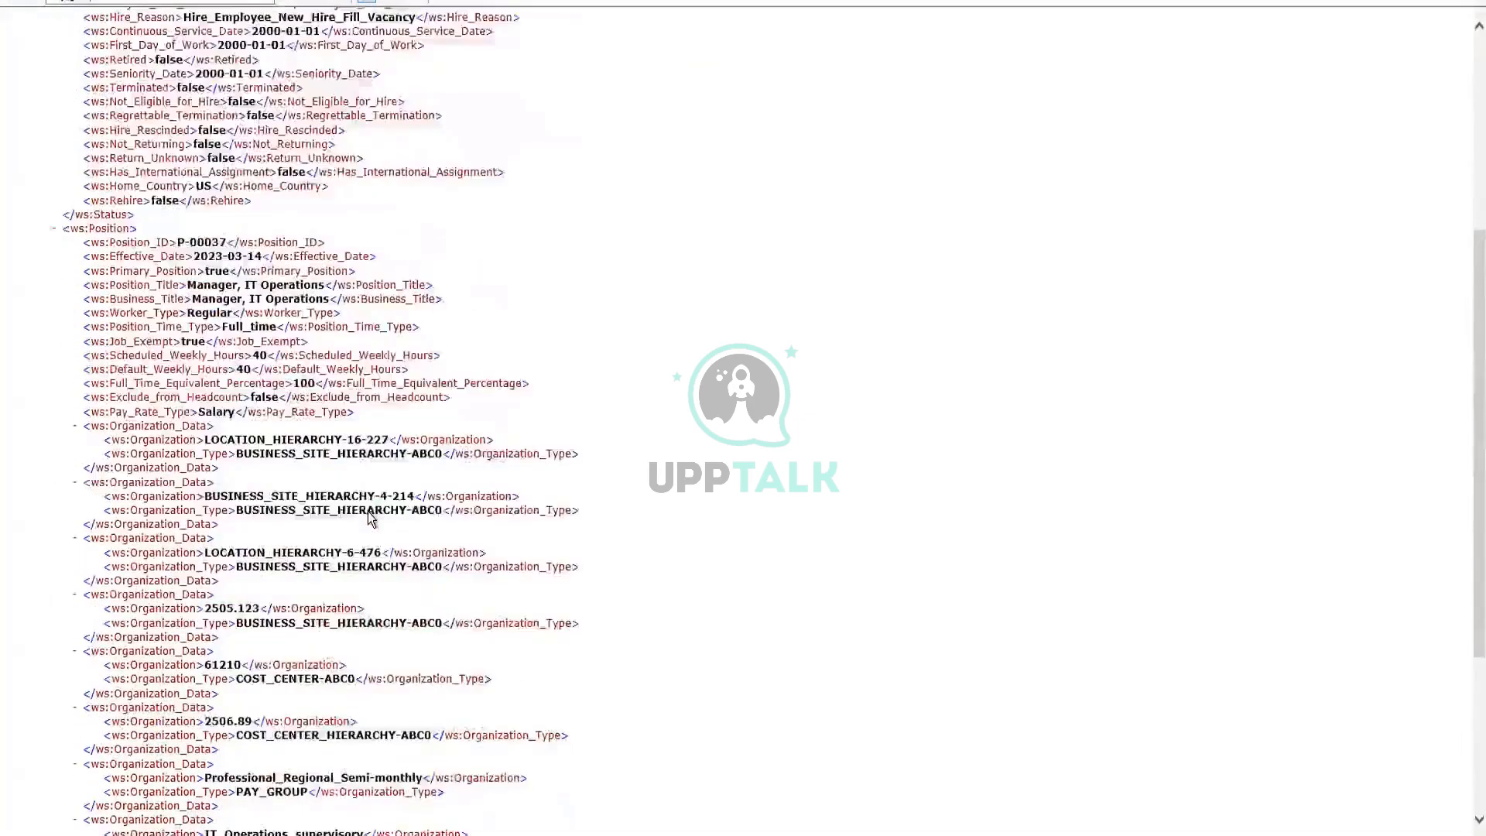
scroll(369, 513, down, 2)
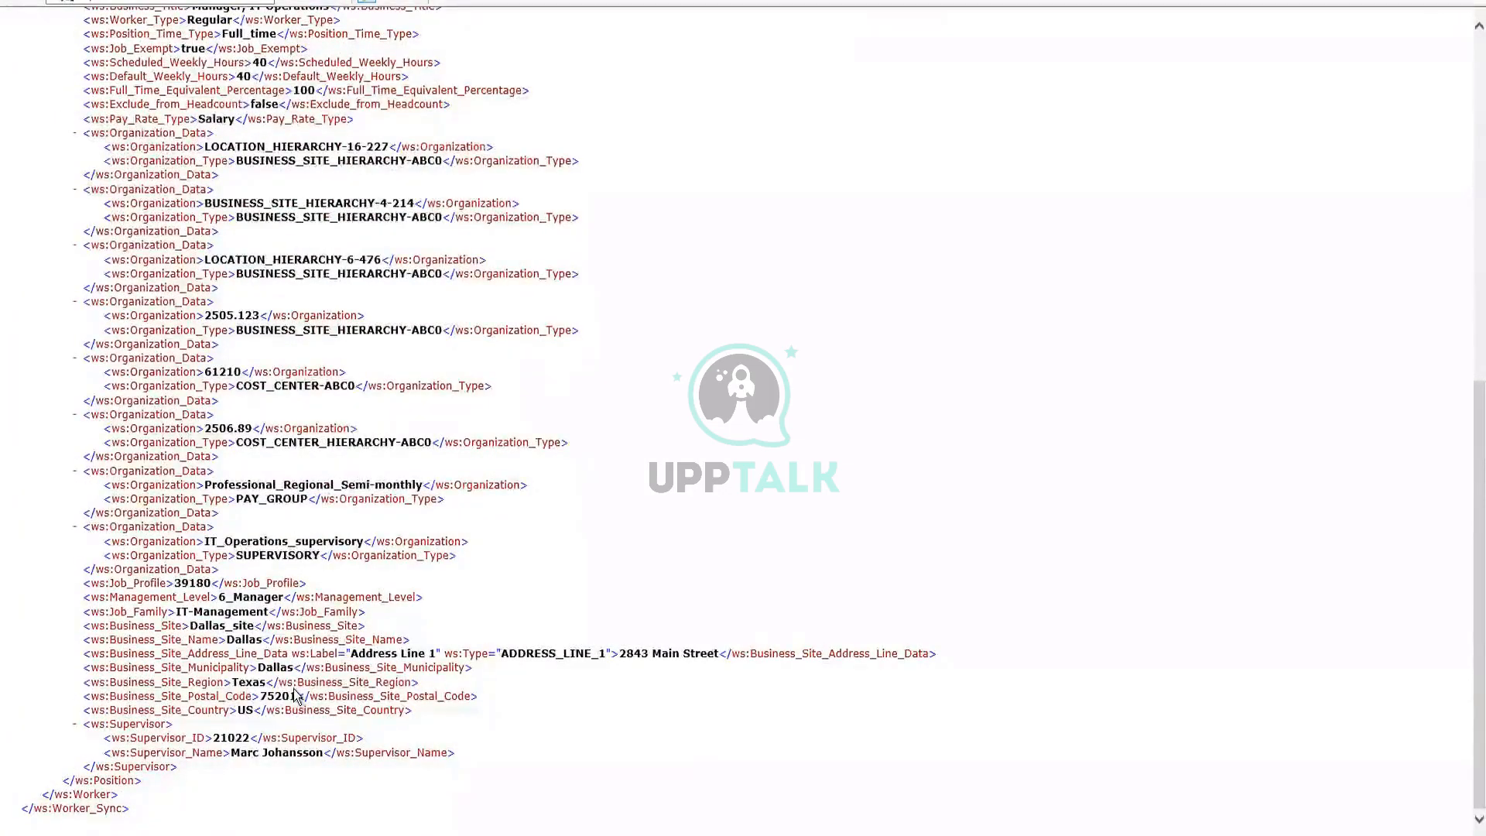
scroll(288, 681, up, 6)
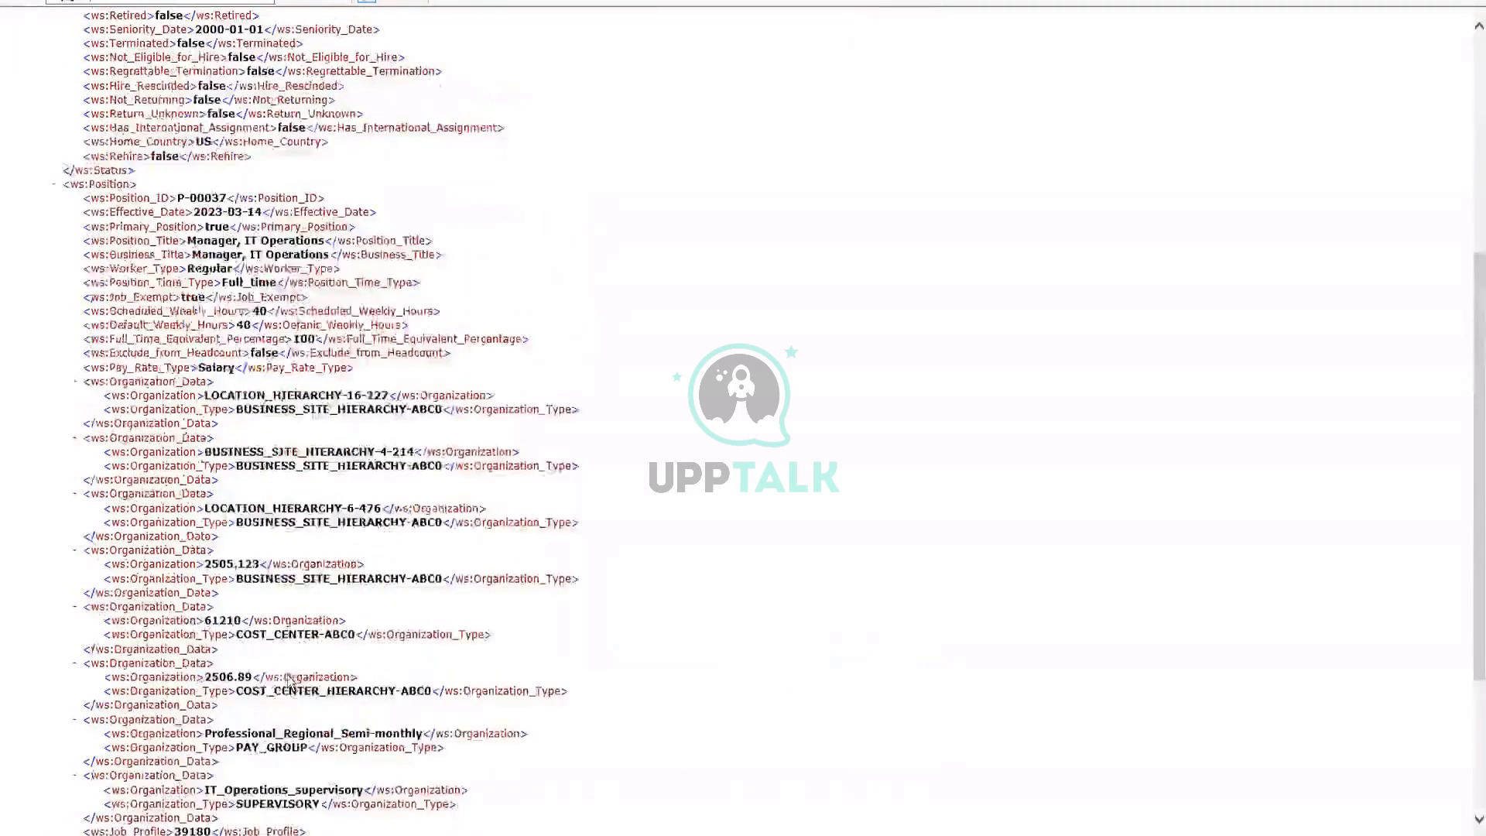
scroll(165, 247, up, 3)
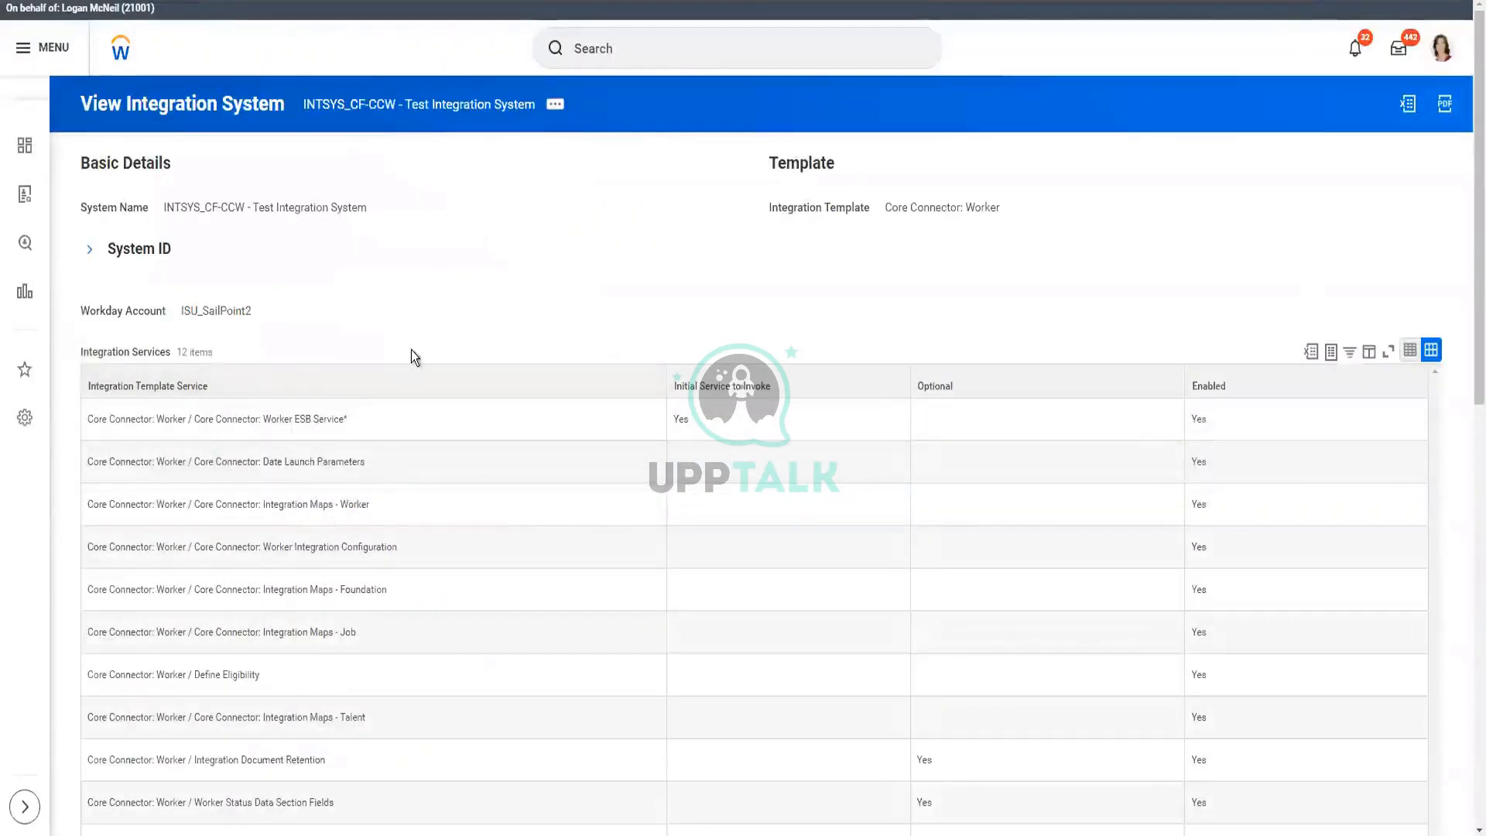
- Look over the integration system's services and attributes, and open its integration field attributes configuration
scroll(411, 350, down, 10)
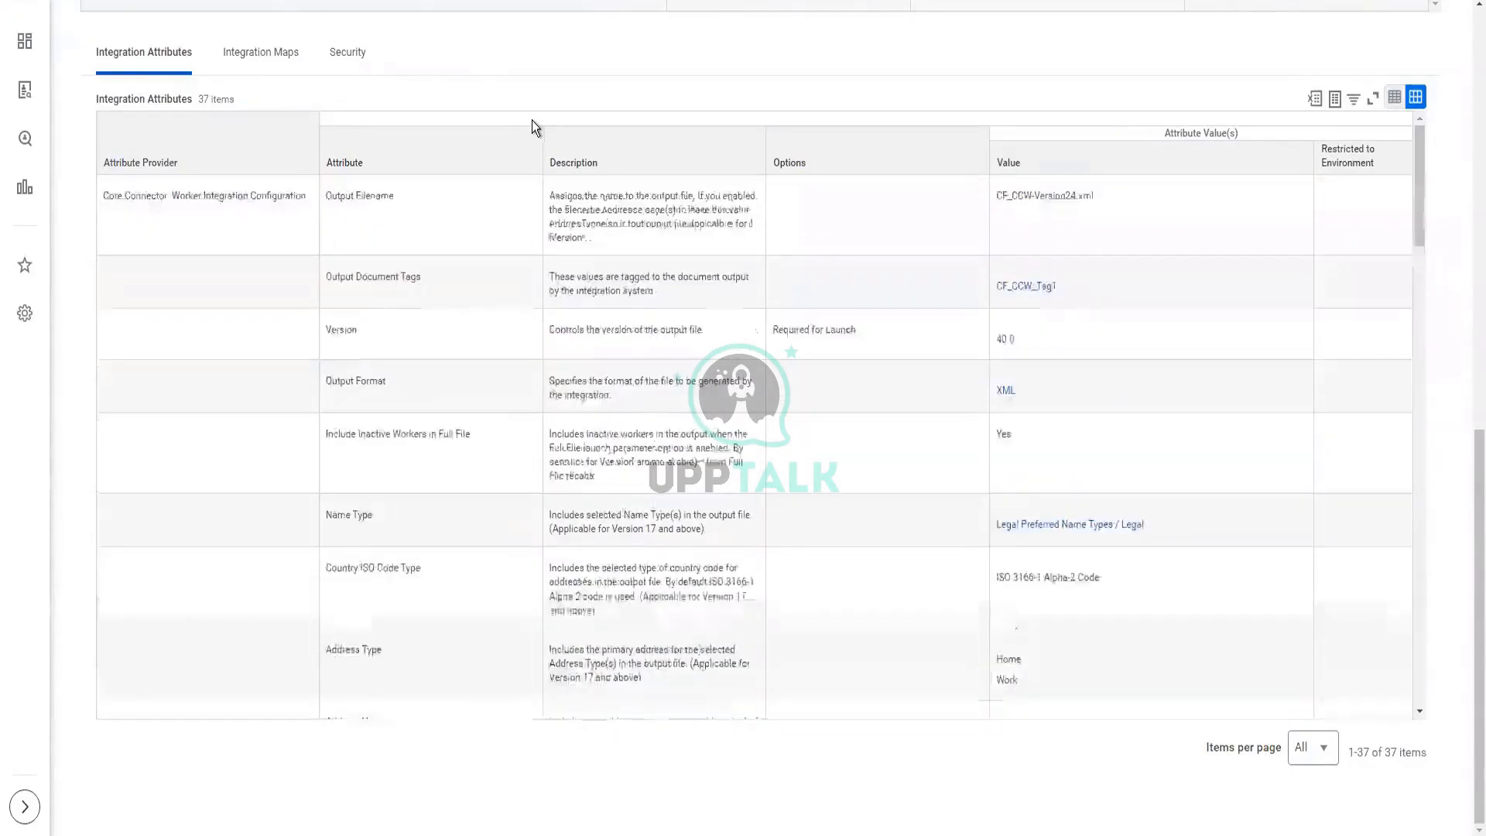
scroll(583, 83, up, 2)
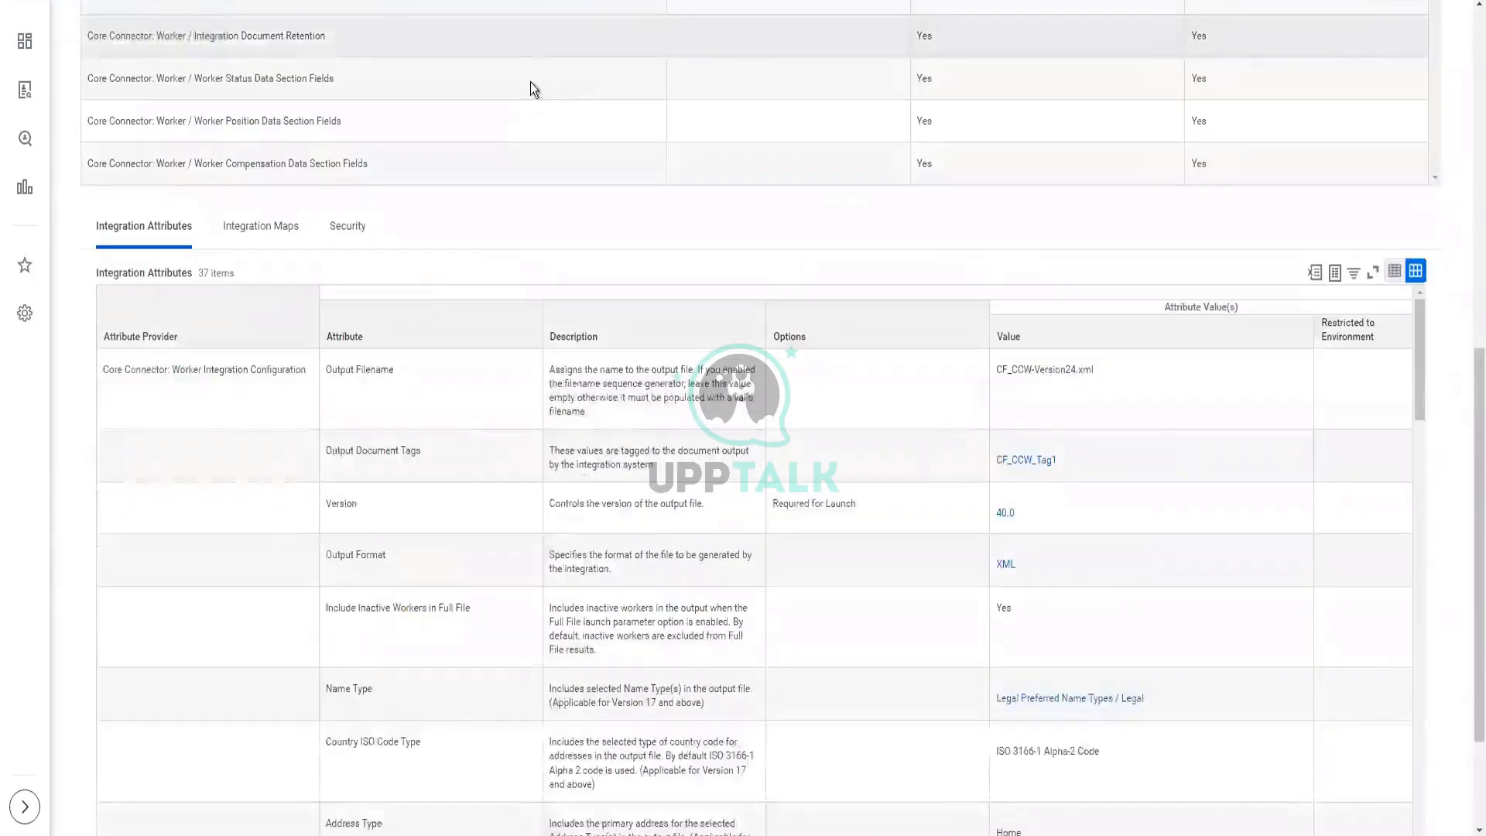
scroll(531, 82, up, 8)
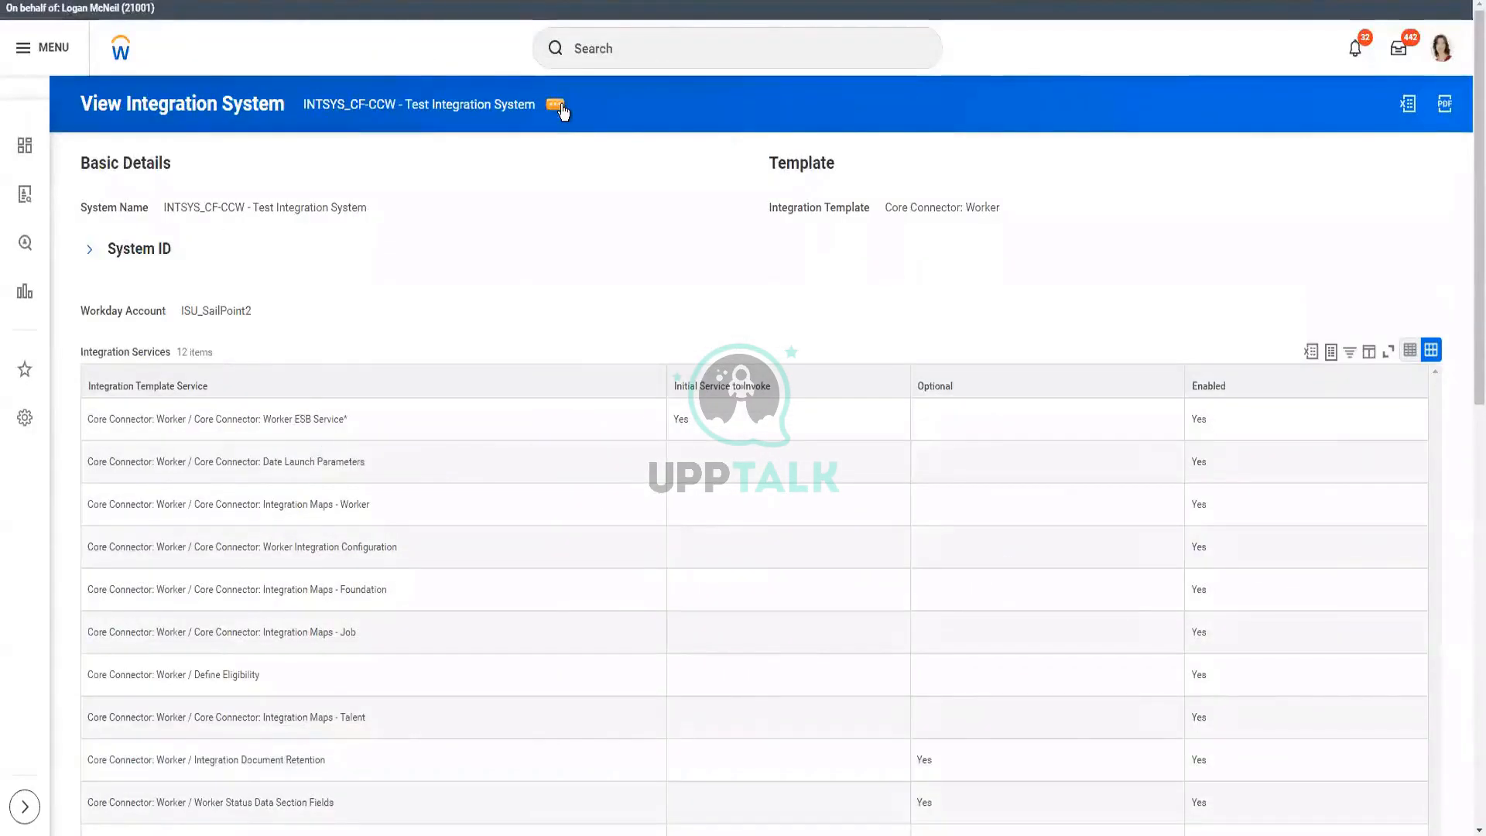
click(560, 106)
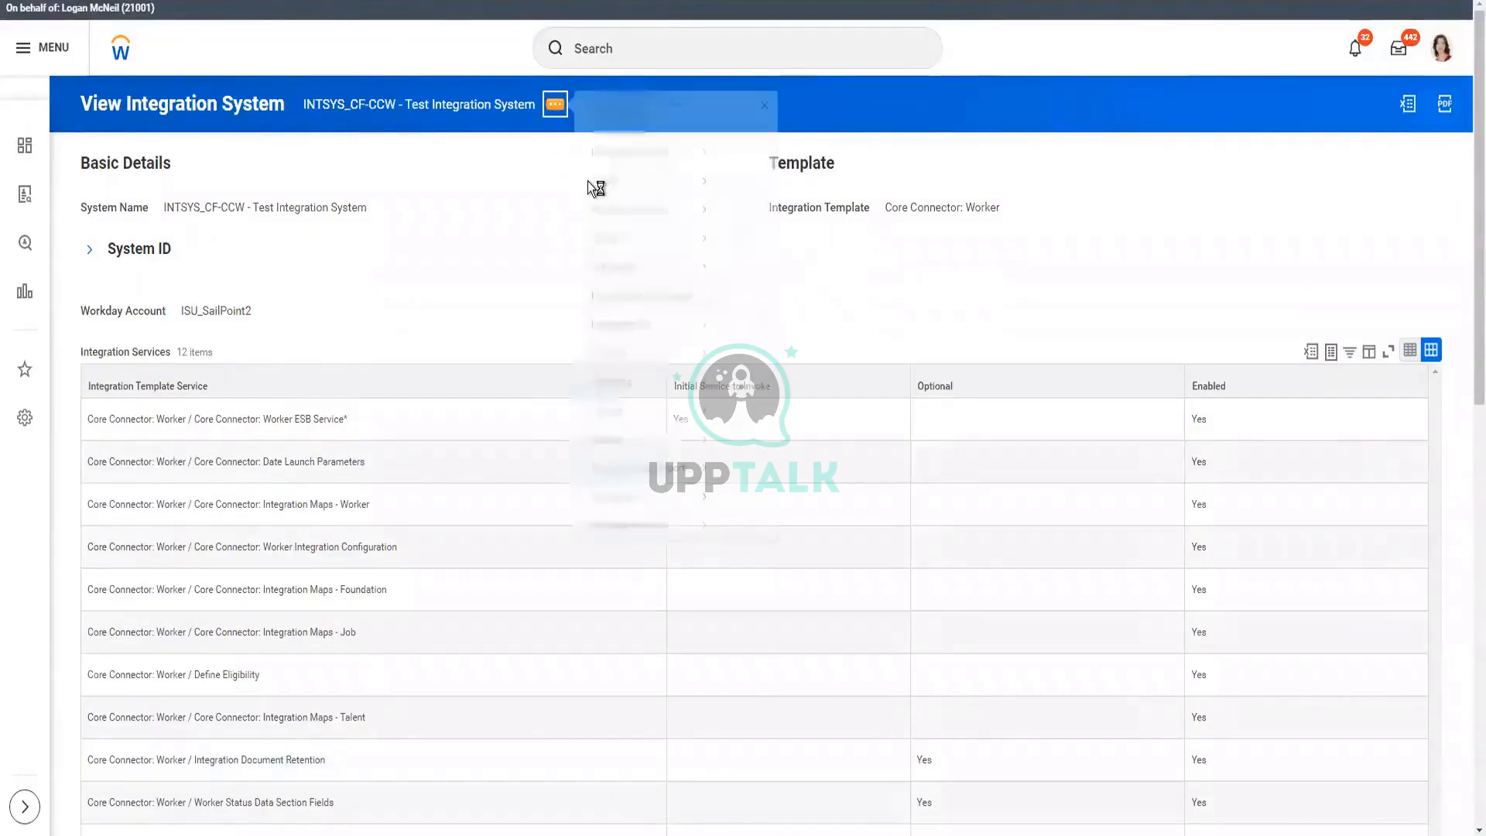
mouse_move(639, 151)
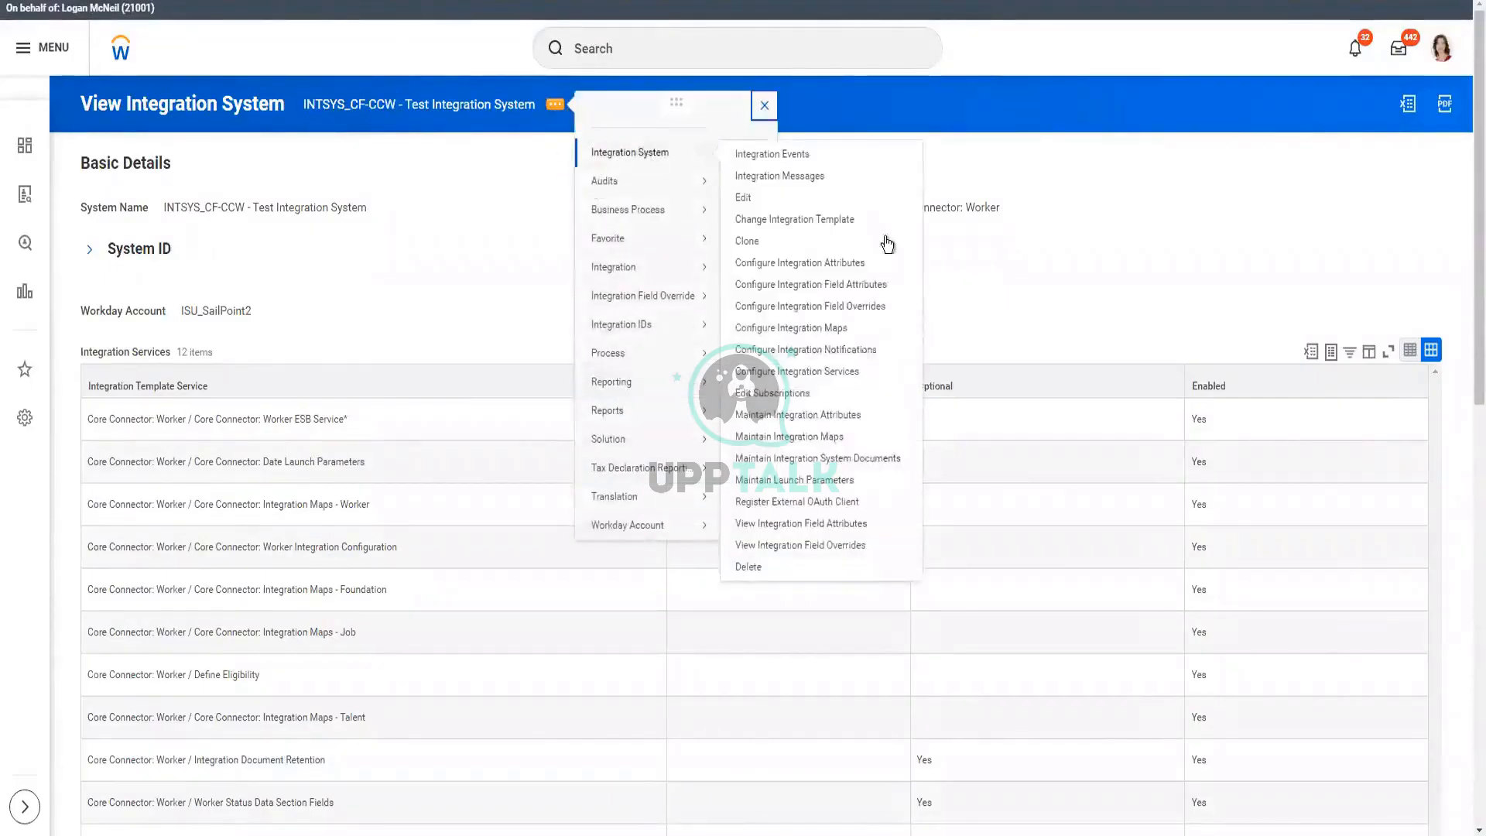
click(850, 288)
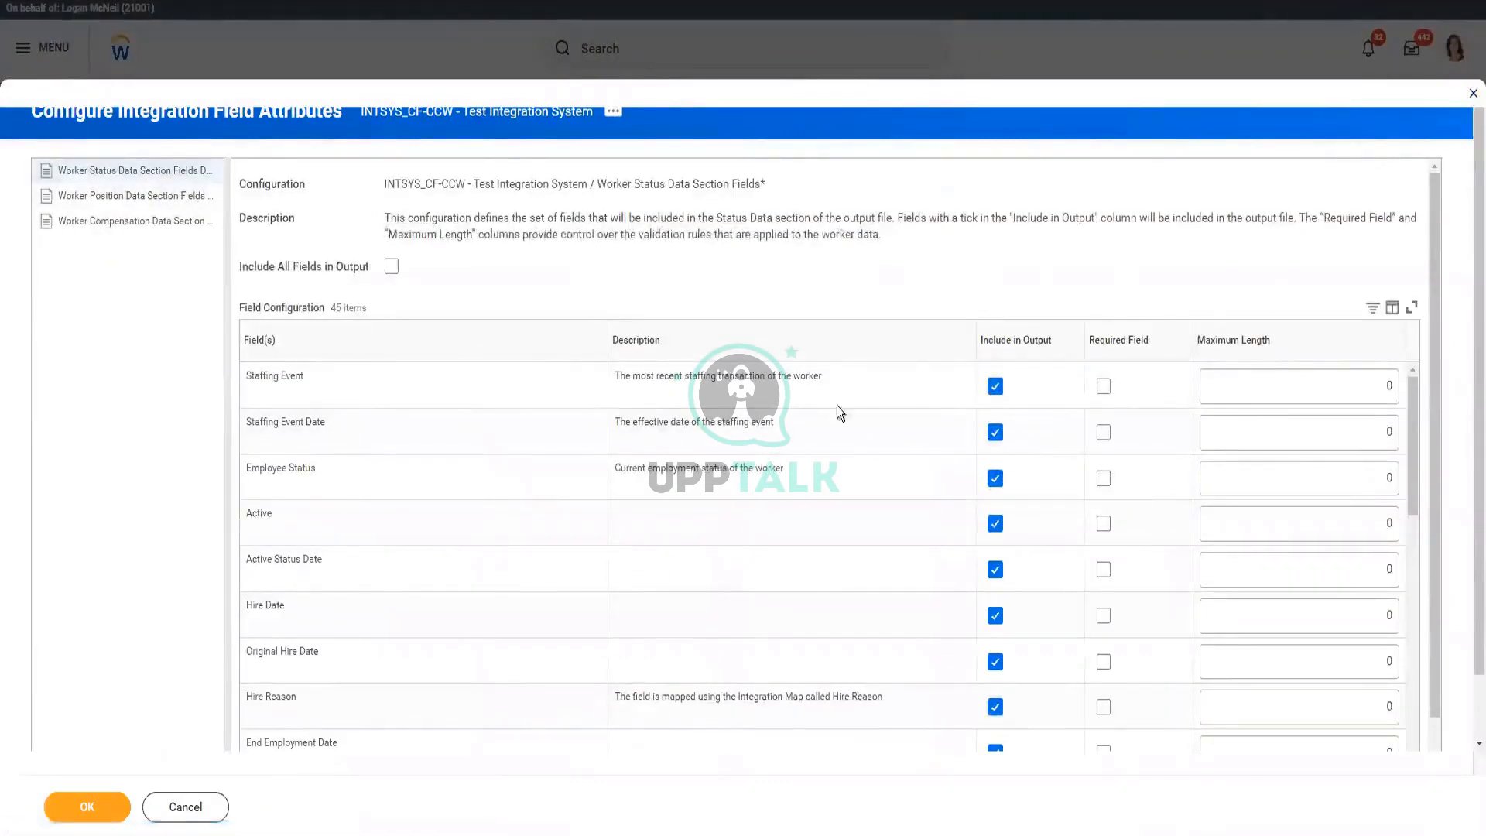
- Review the output fields in the Worker Status Data Section configuration, highlighting the Staffing Event row, and leave without saving changes
drag(852, 389, 457, 381)
drag(253, 385, 256, 387)
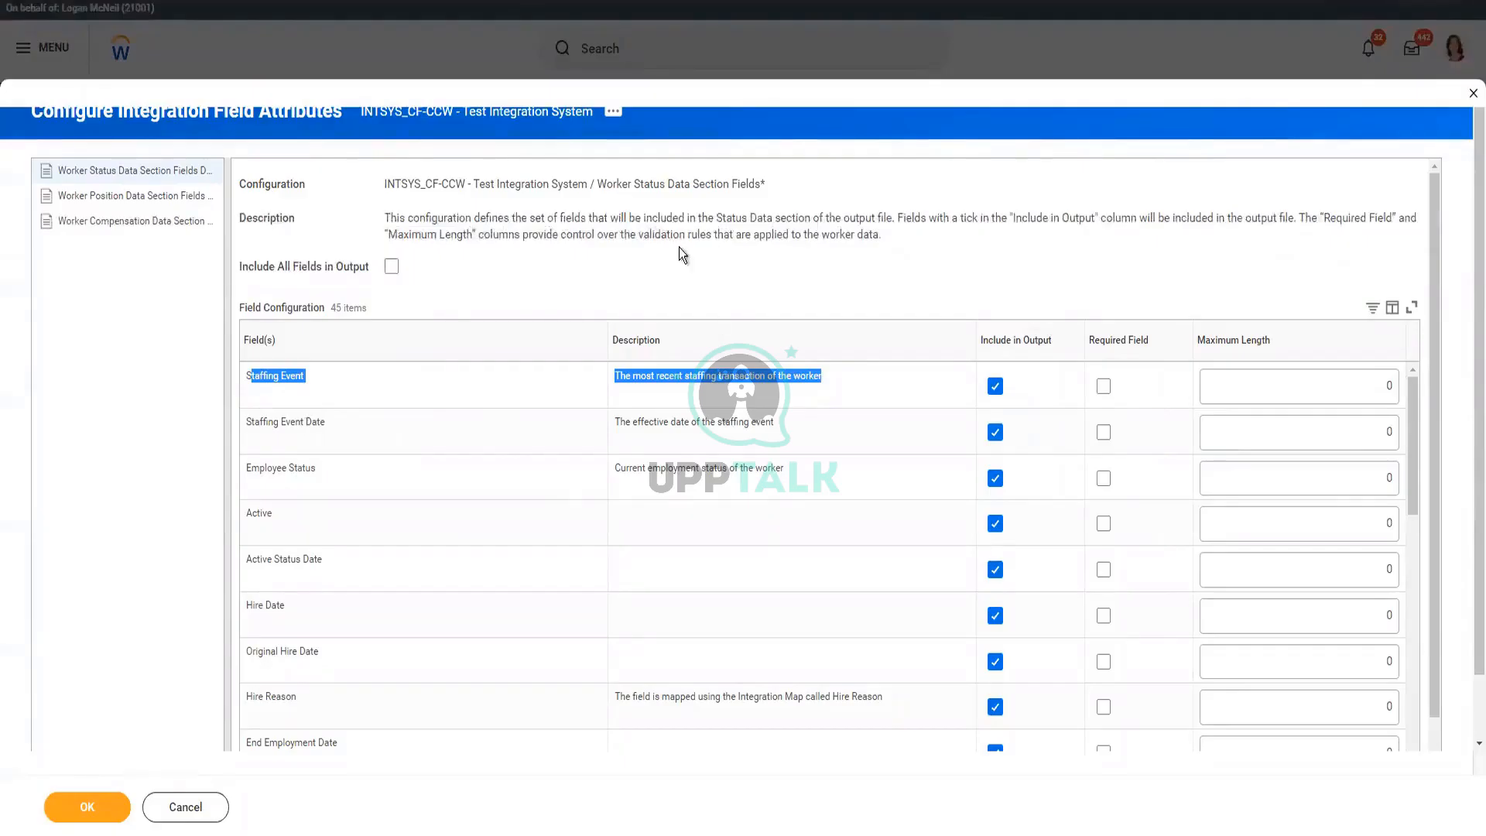
scroll(679, 248, down, 1)
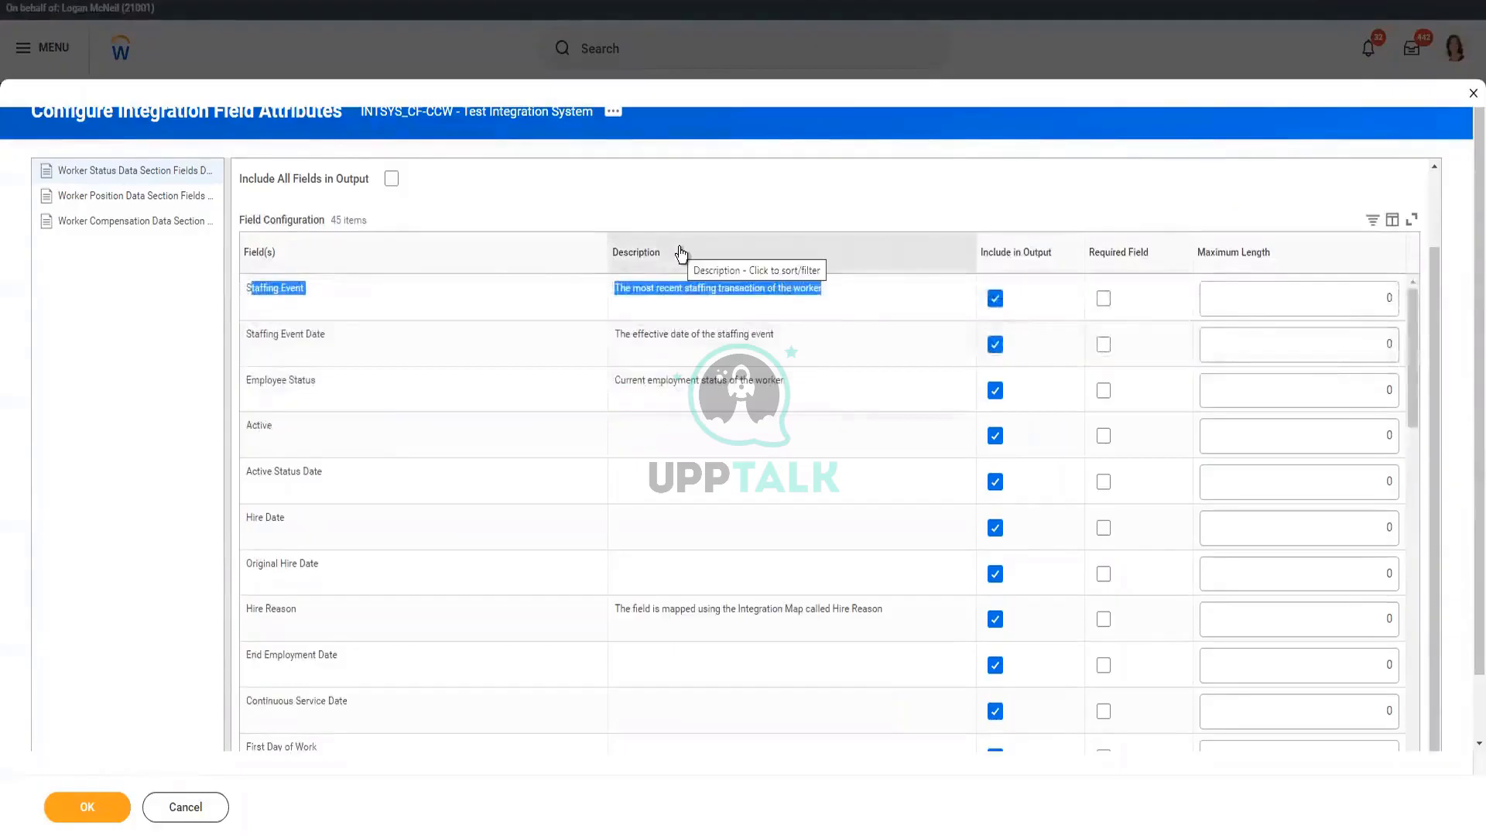
scroll(681, 253, up, 1)
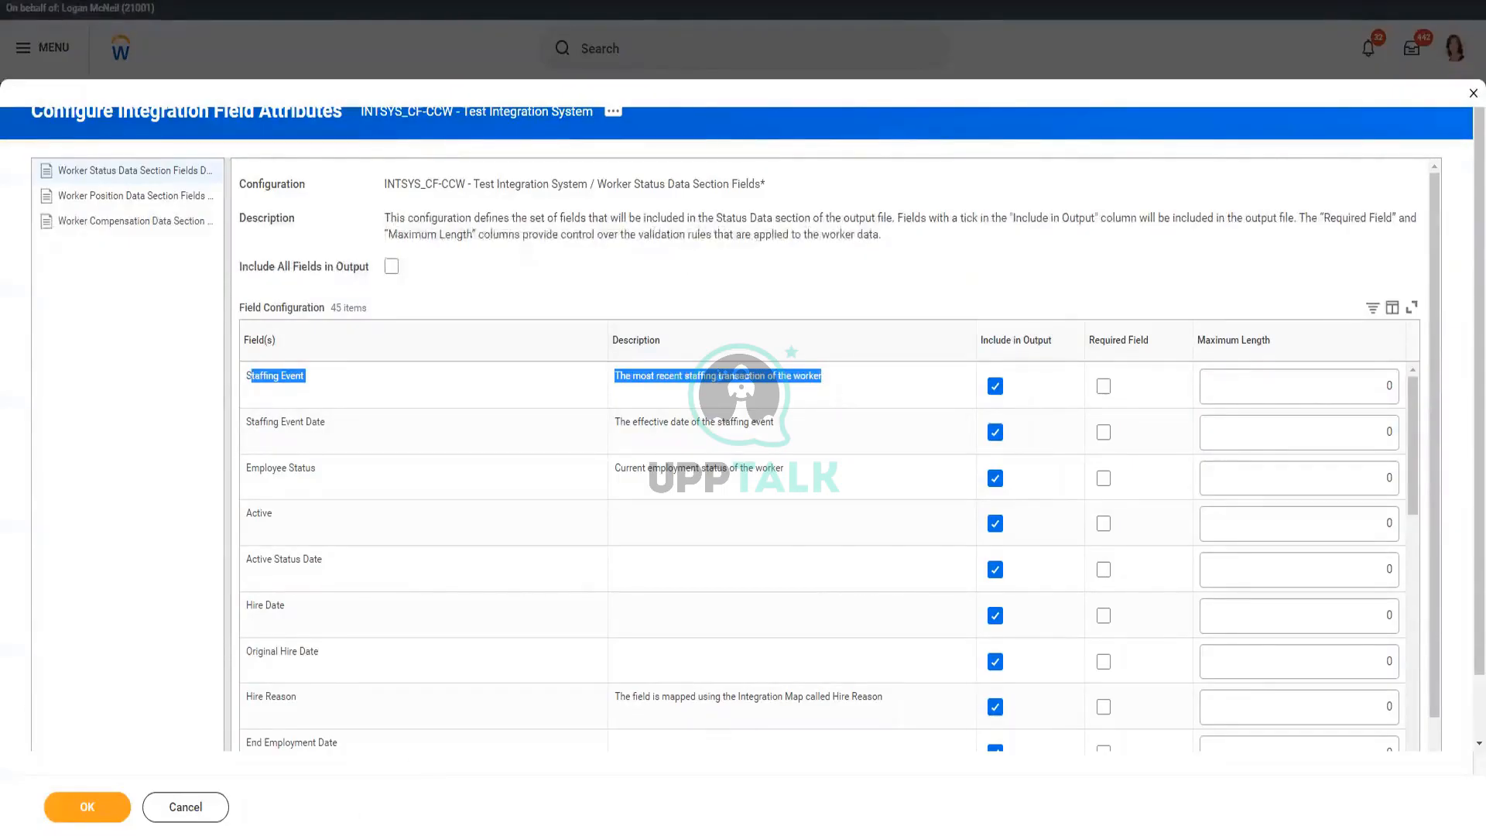
click(186, 806)
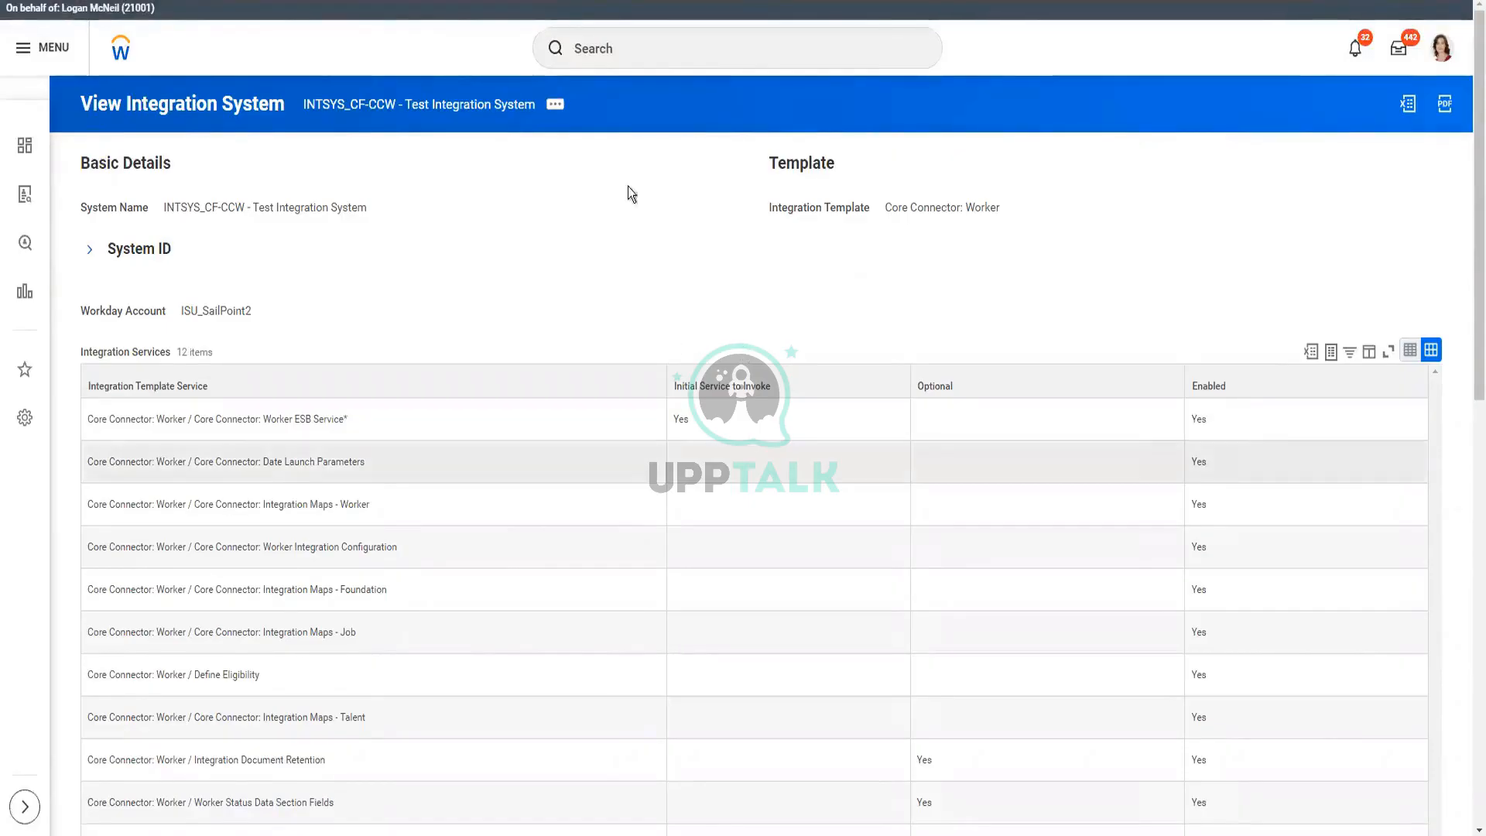
- Create a business process definition for the integration system, effective 2023-03-15 in Pacific Time, without copying or linking an existing definition
click(554, 104)
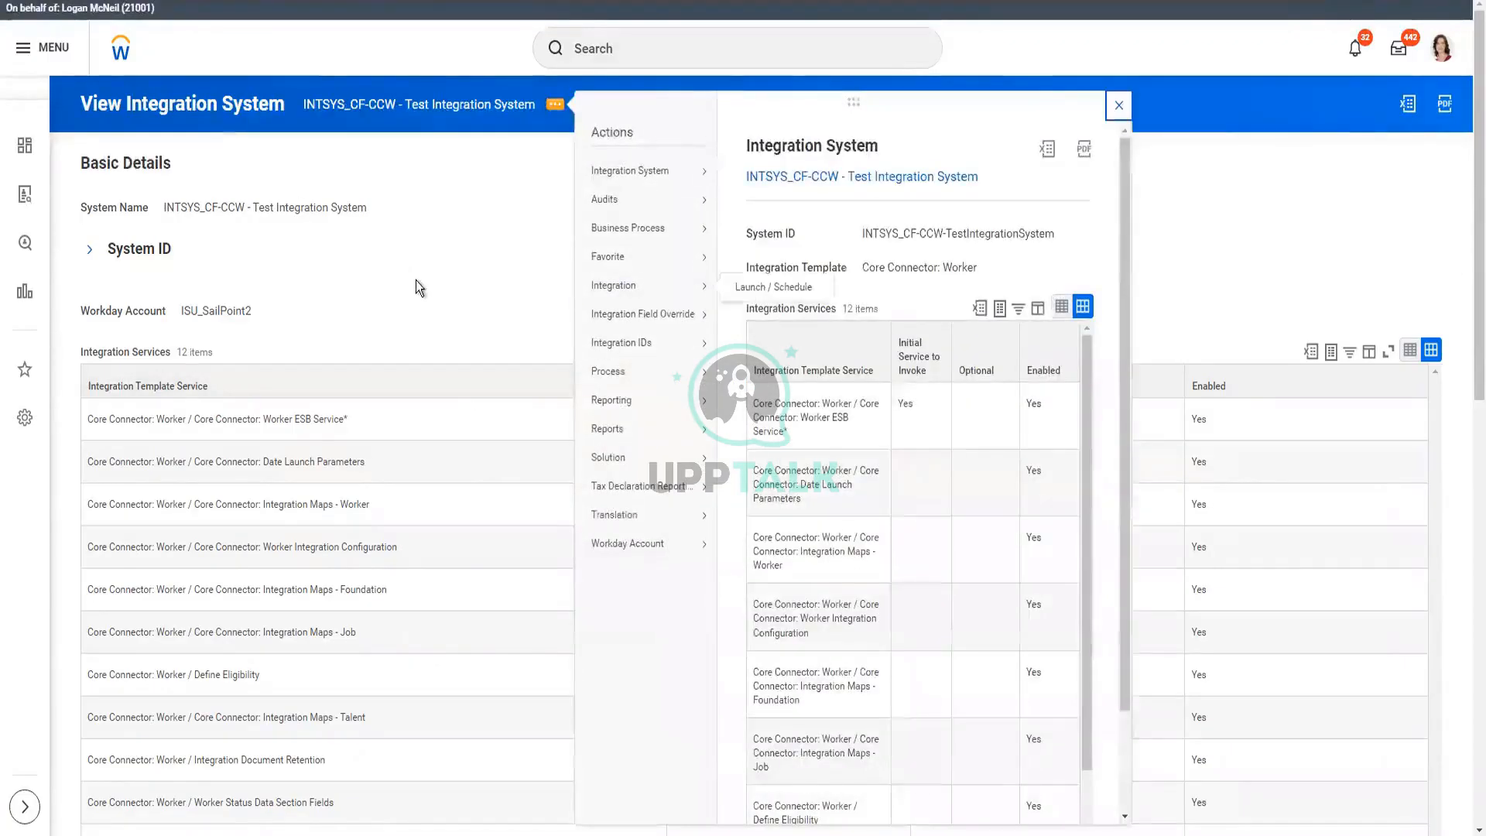
scroll(418, 658, down, 3)
scroll(411, 638, down, 3)
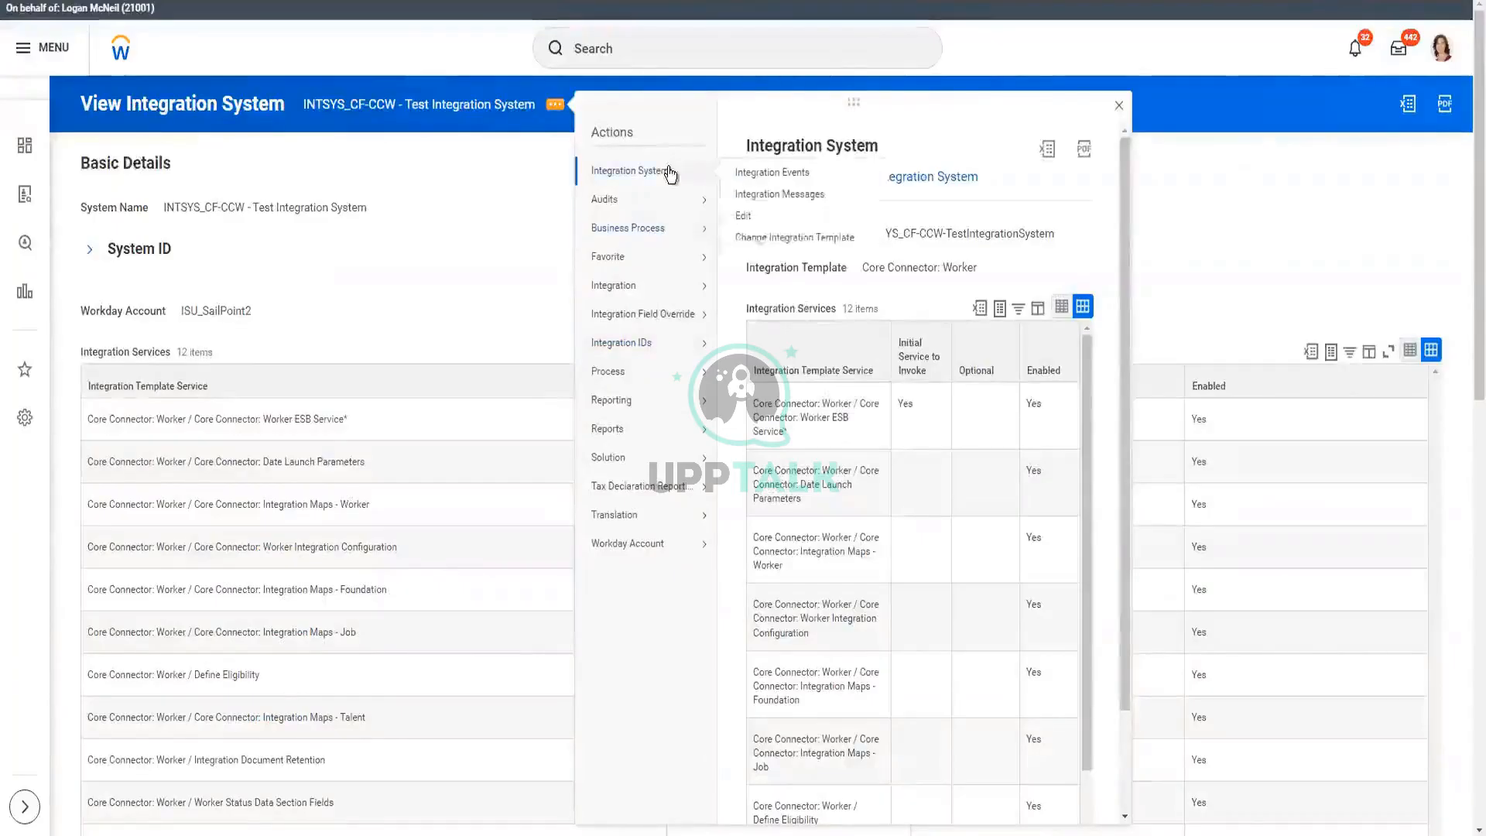
mouse_move(648, 227)
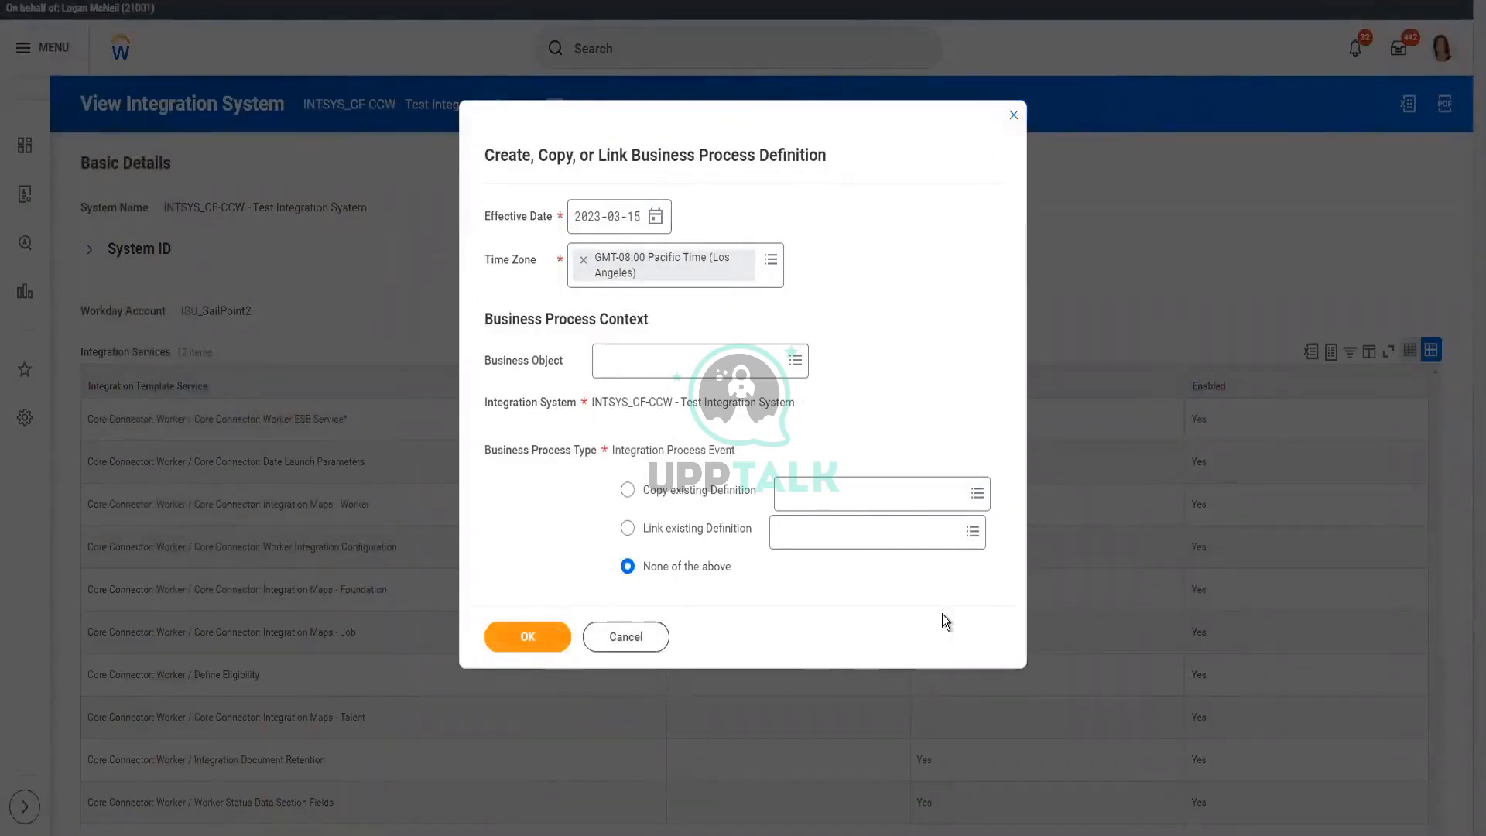
click(528, 636)
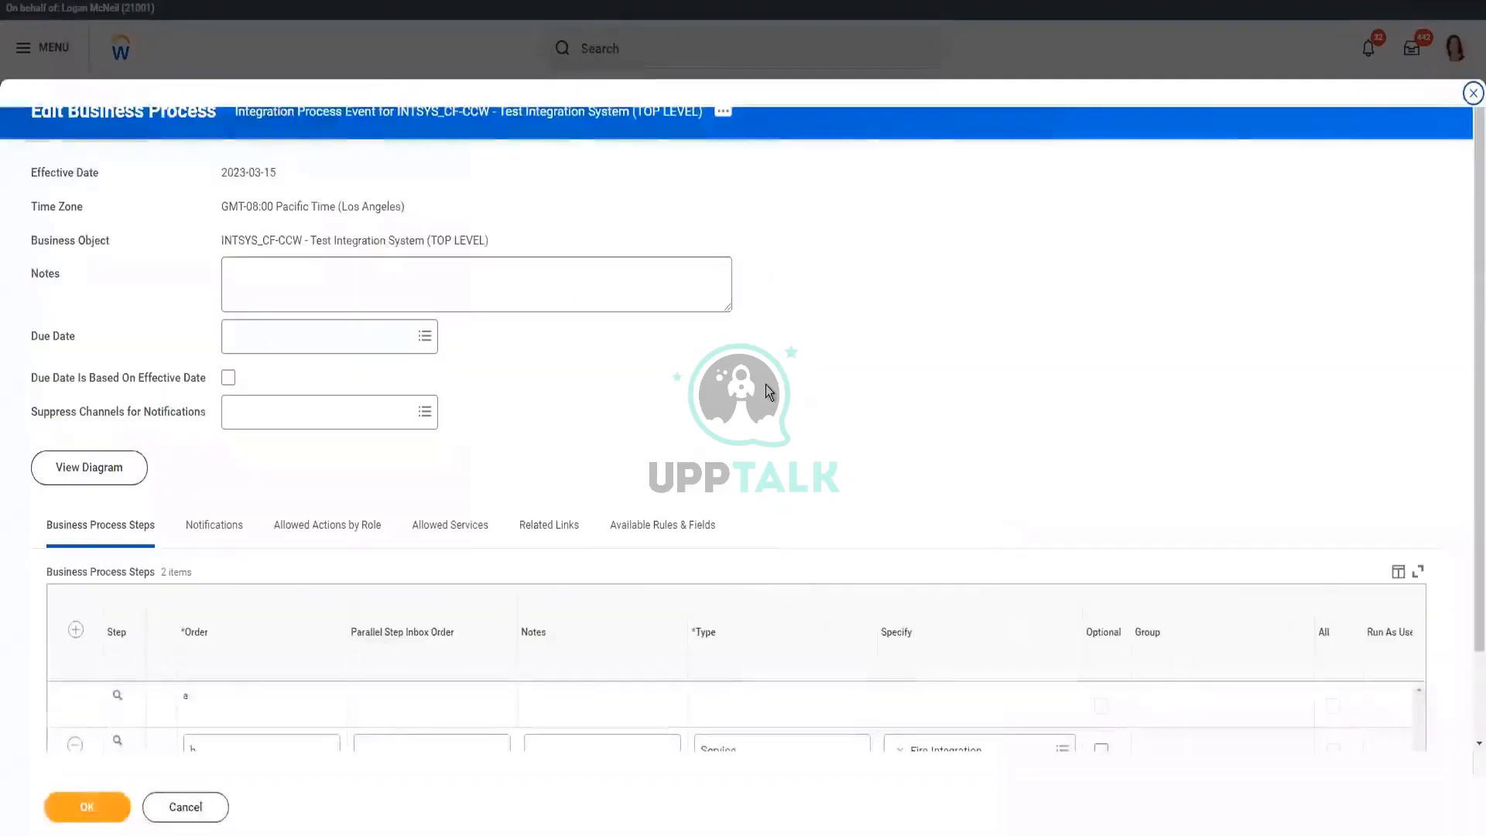
- Add business process step c of type Service with Document Delivery specified, and save the definition
scroll(480, 448, down, 1)
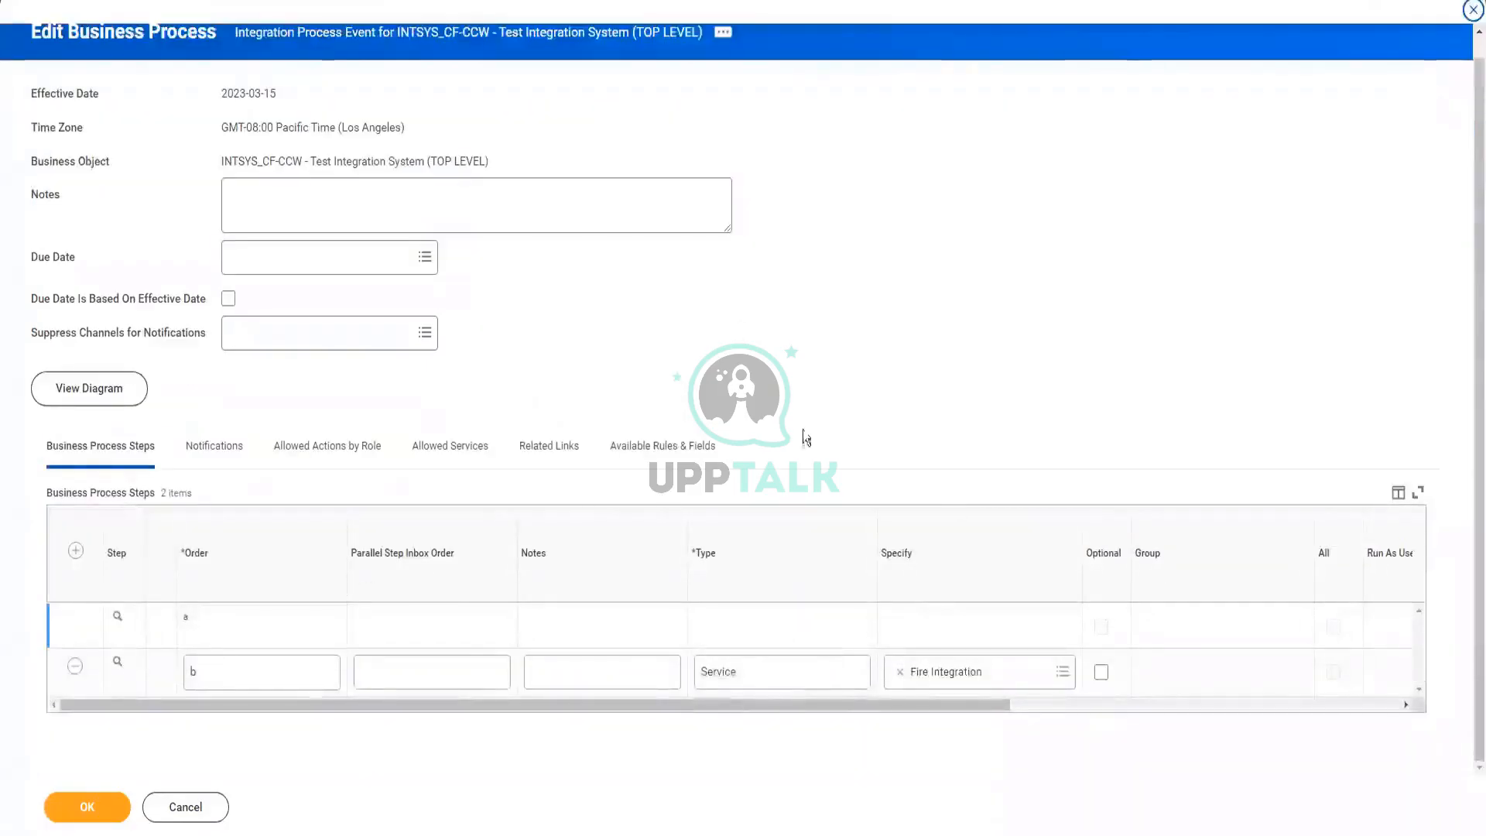
click(76, 552)
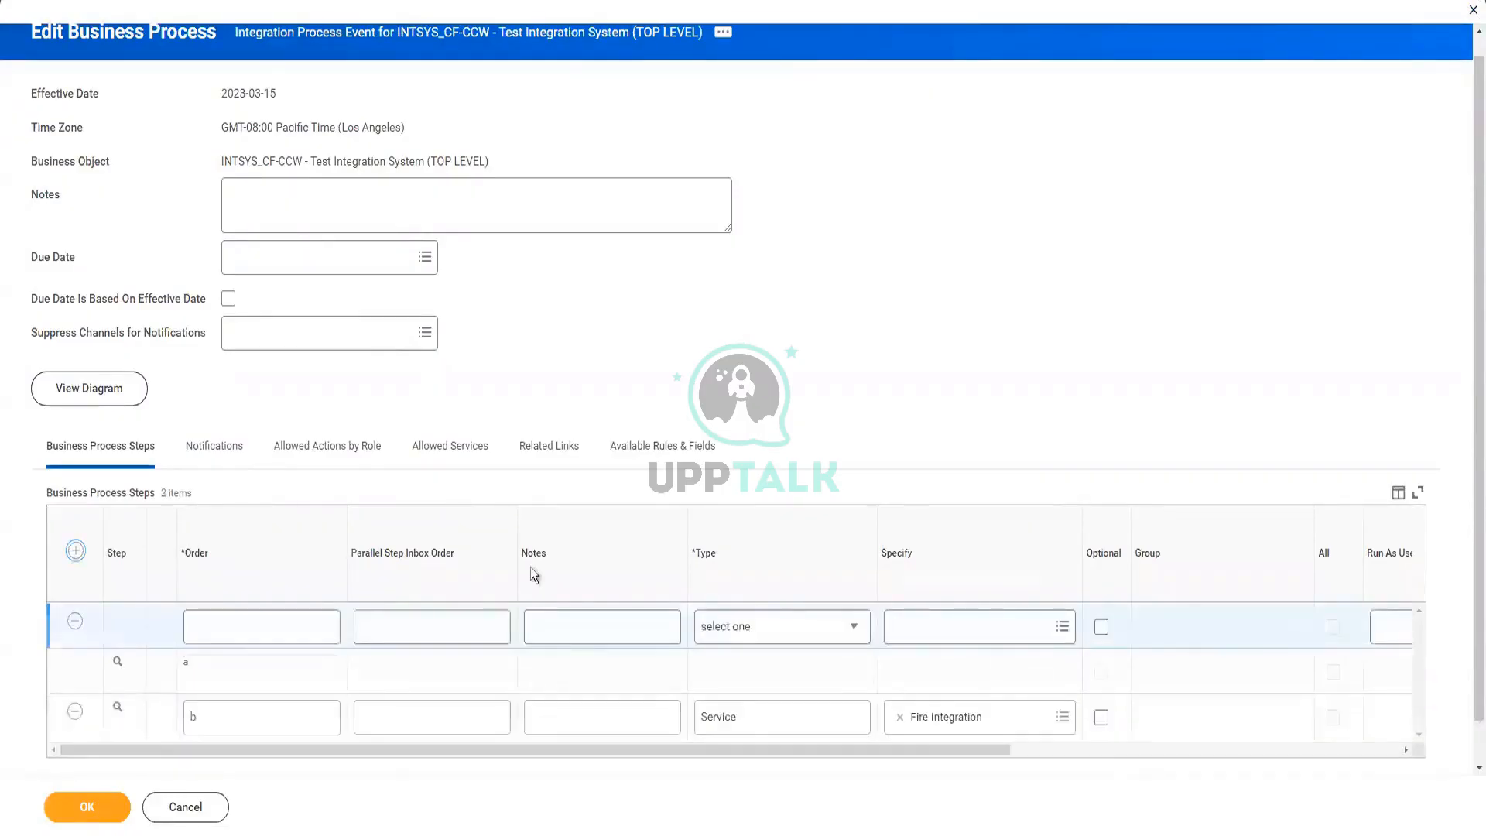
click(268, 581)
text(c)
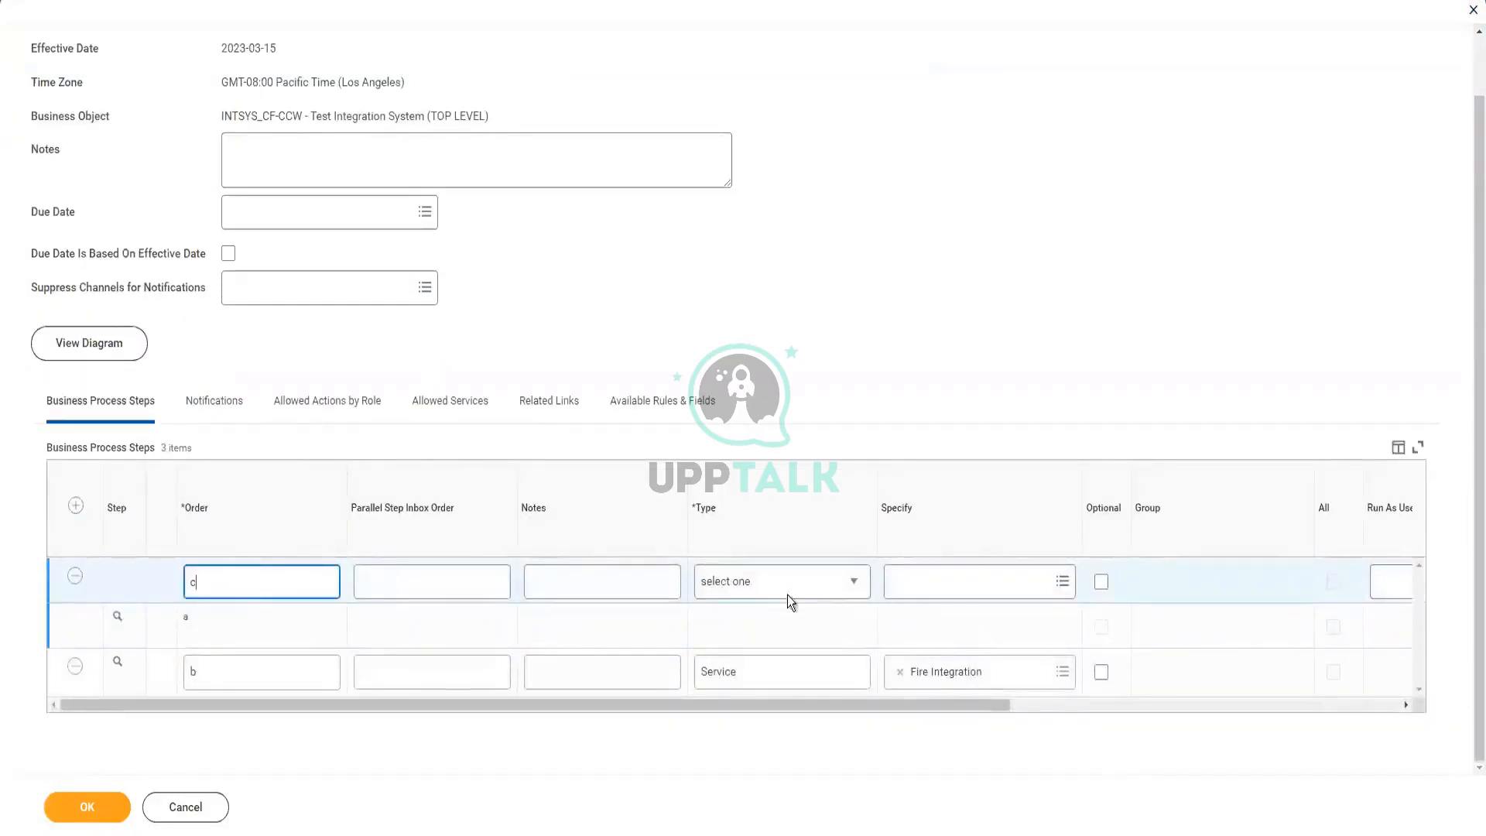
click(789, 602)
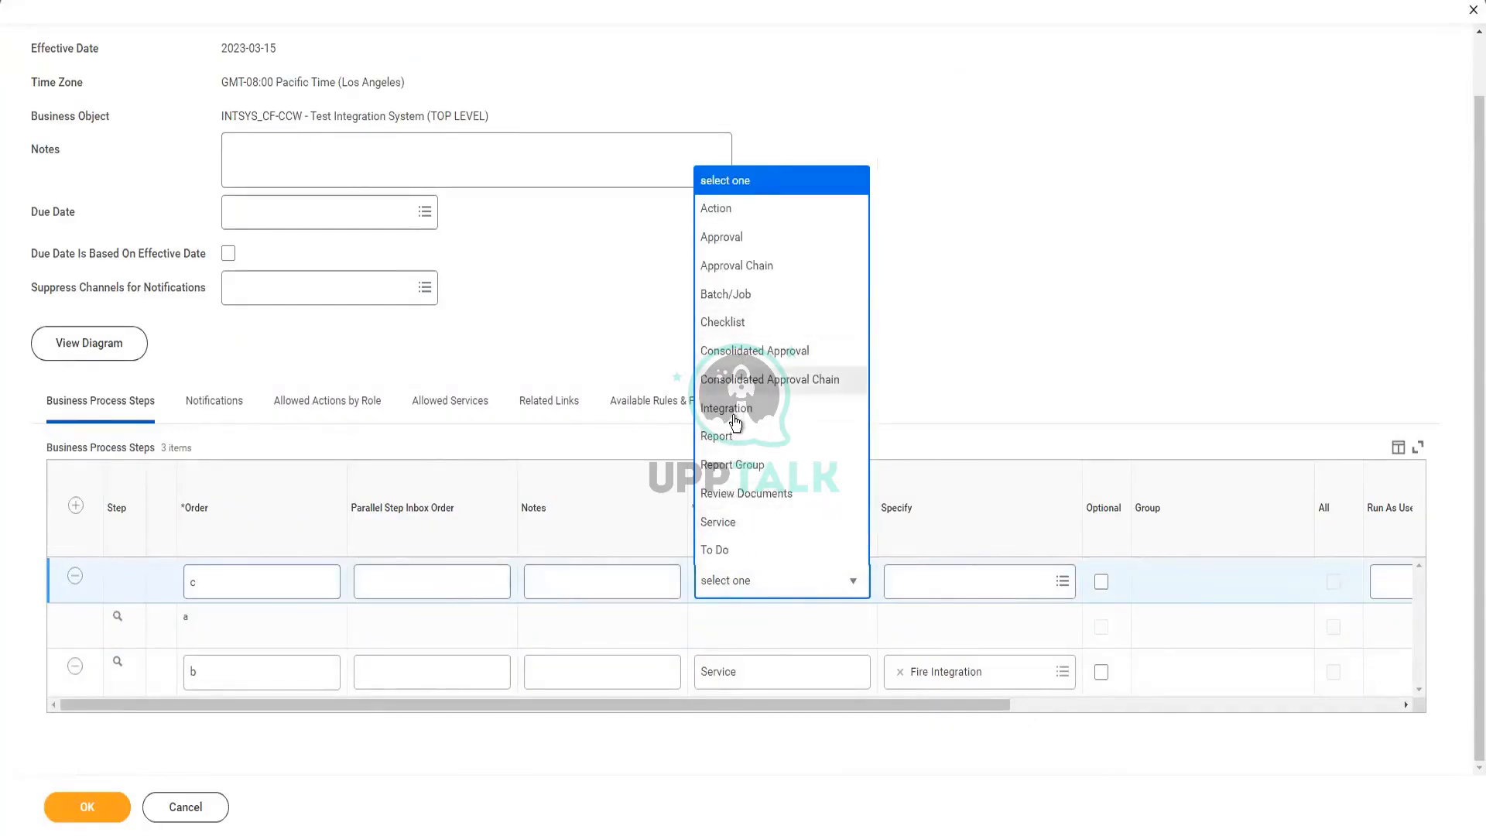
click(783, 523)
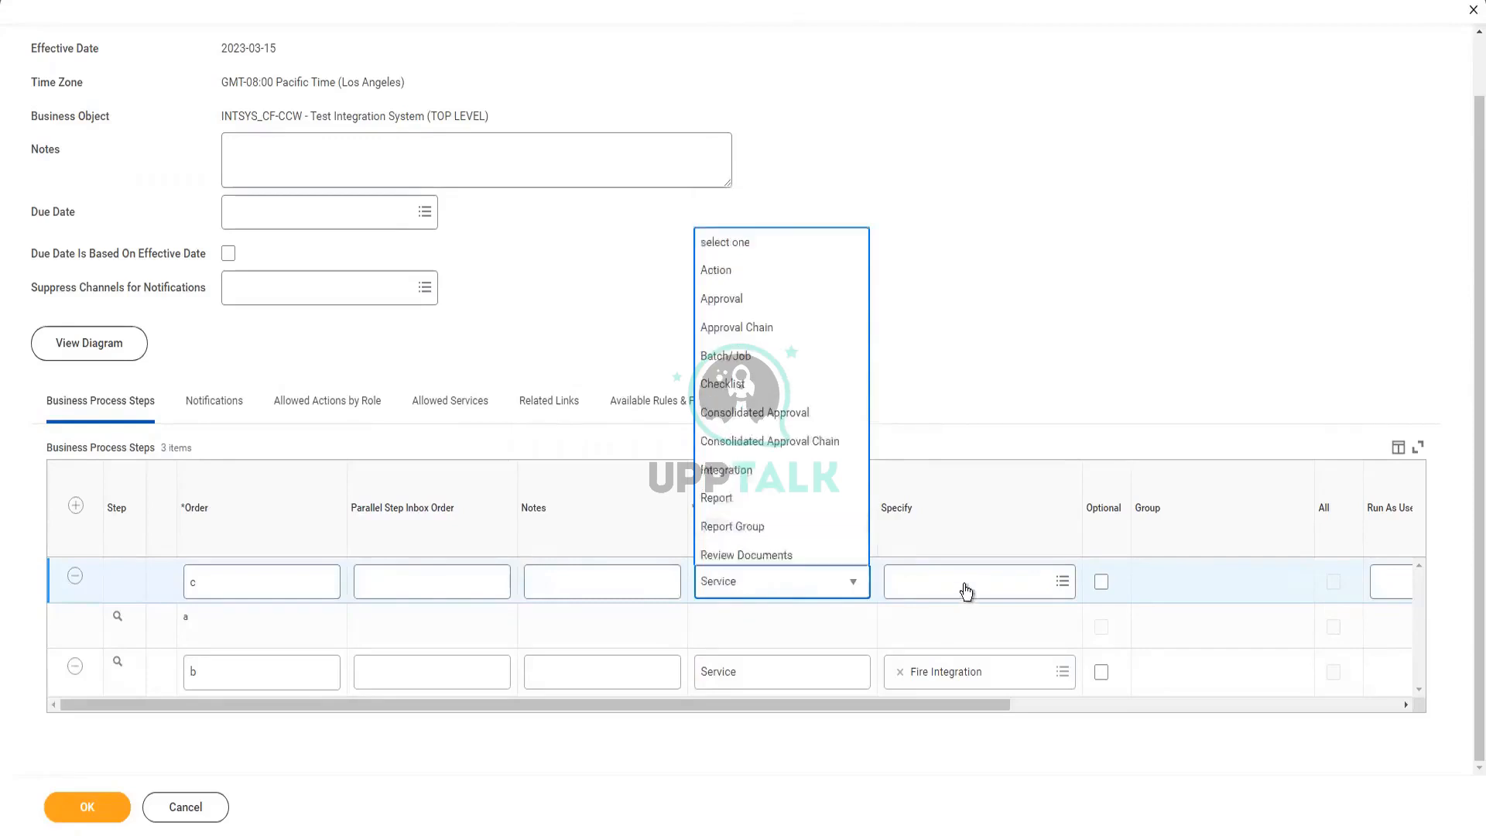
click(964, 589)
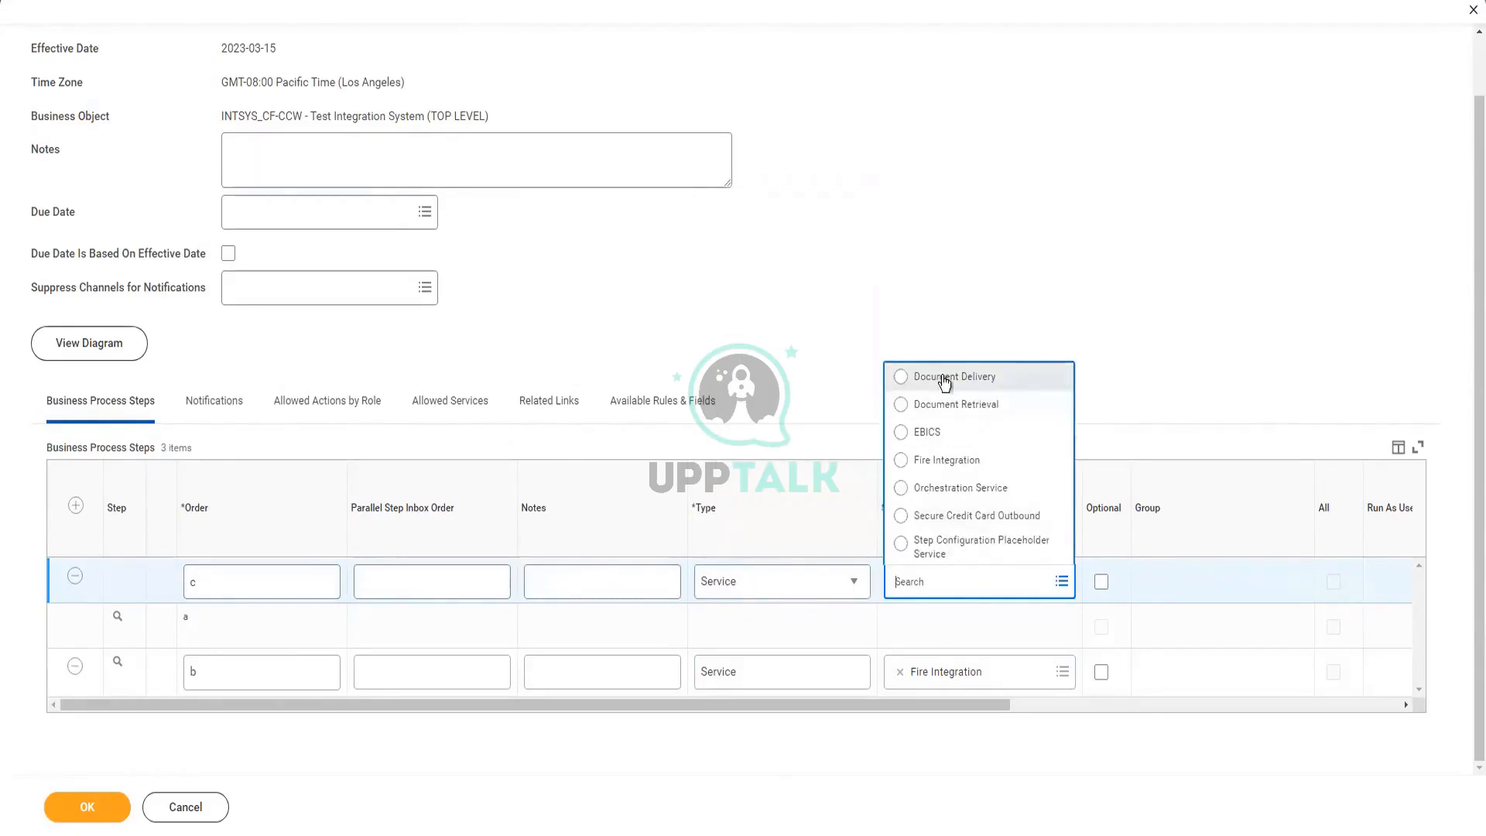
click(944, 377)
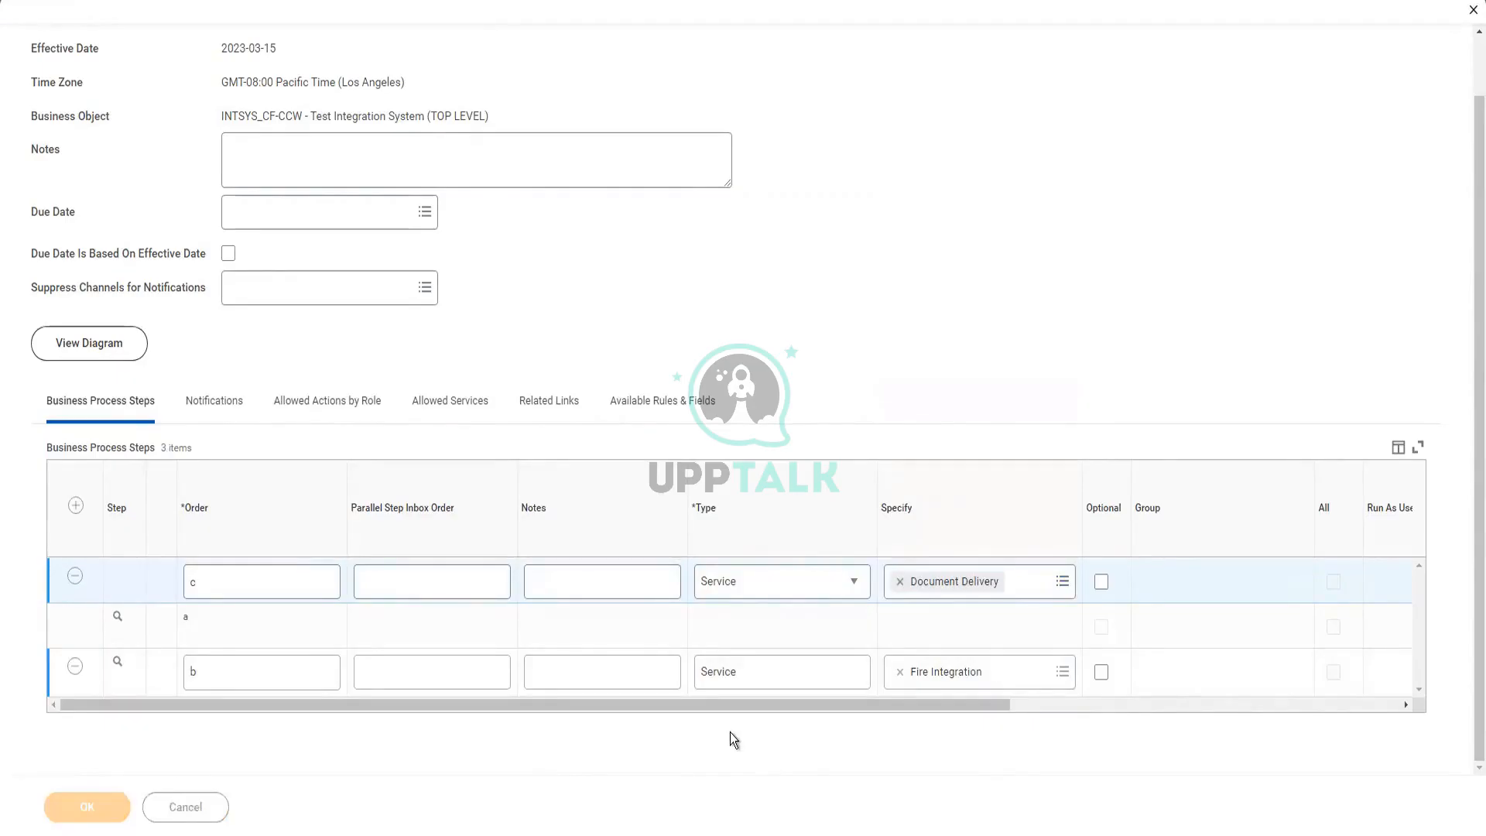
- Configure document delivery for step c with effective date 2023-03-15, taking the documents from this integration process
click(214, 570)
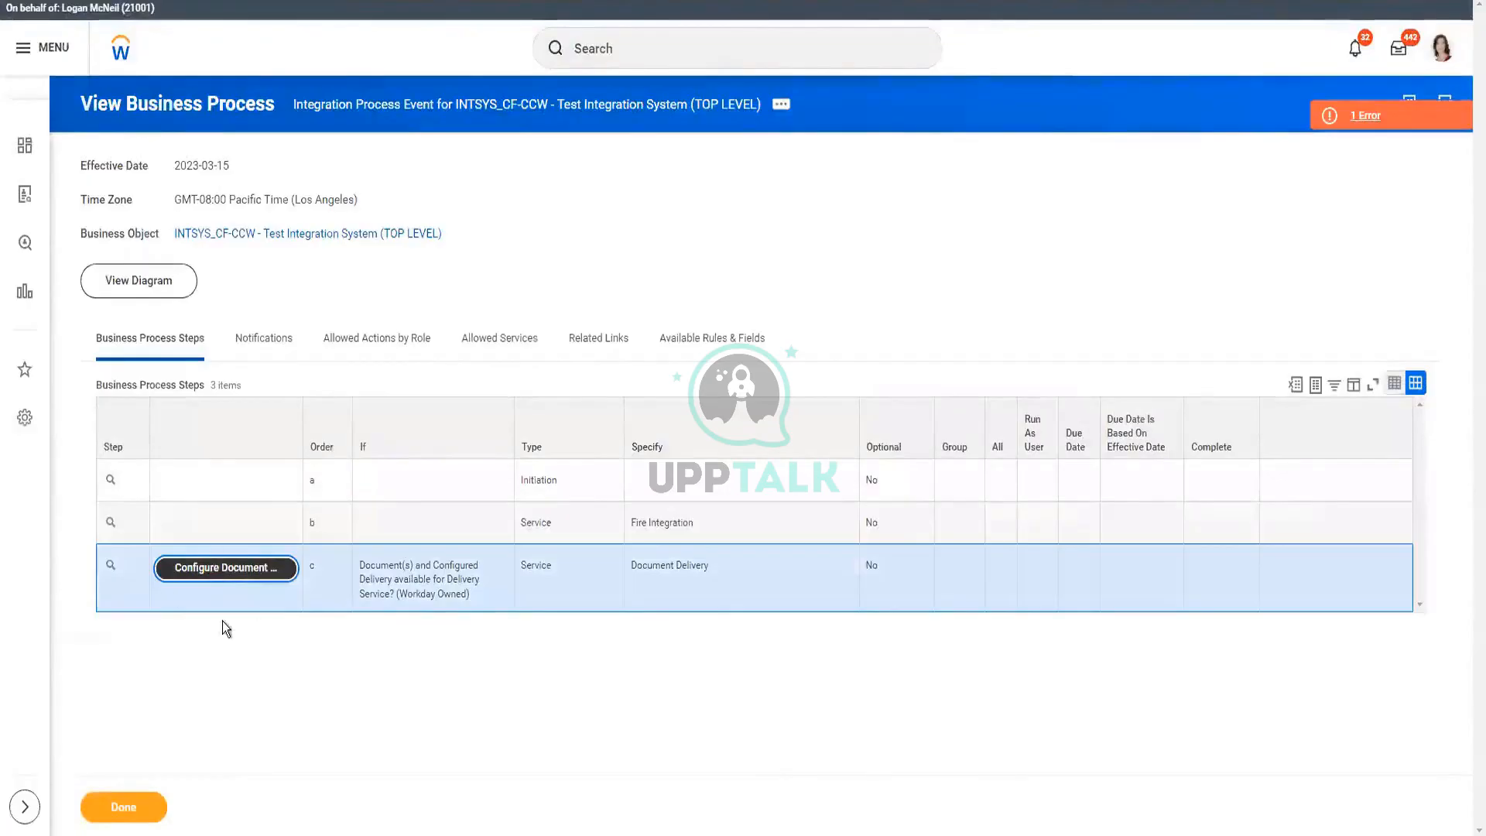
click(199, 576)
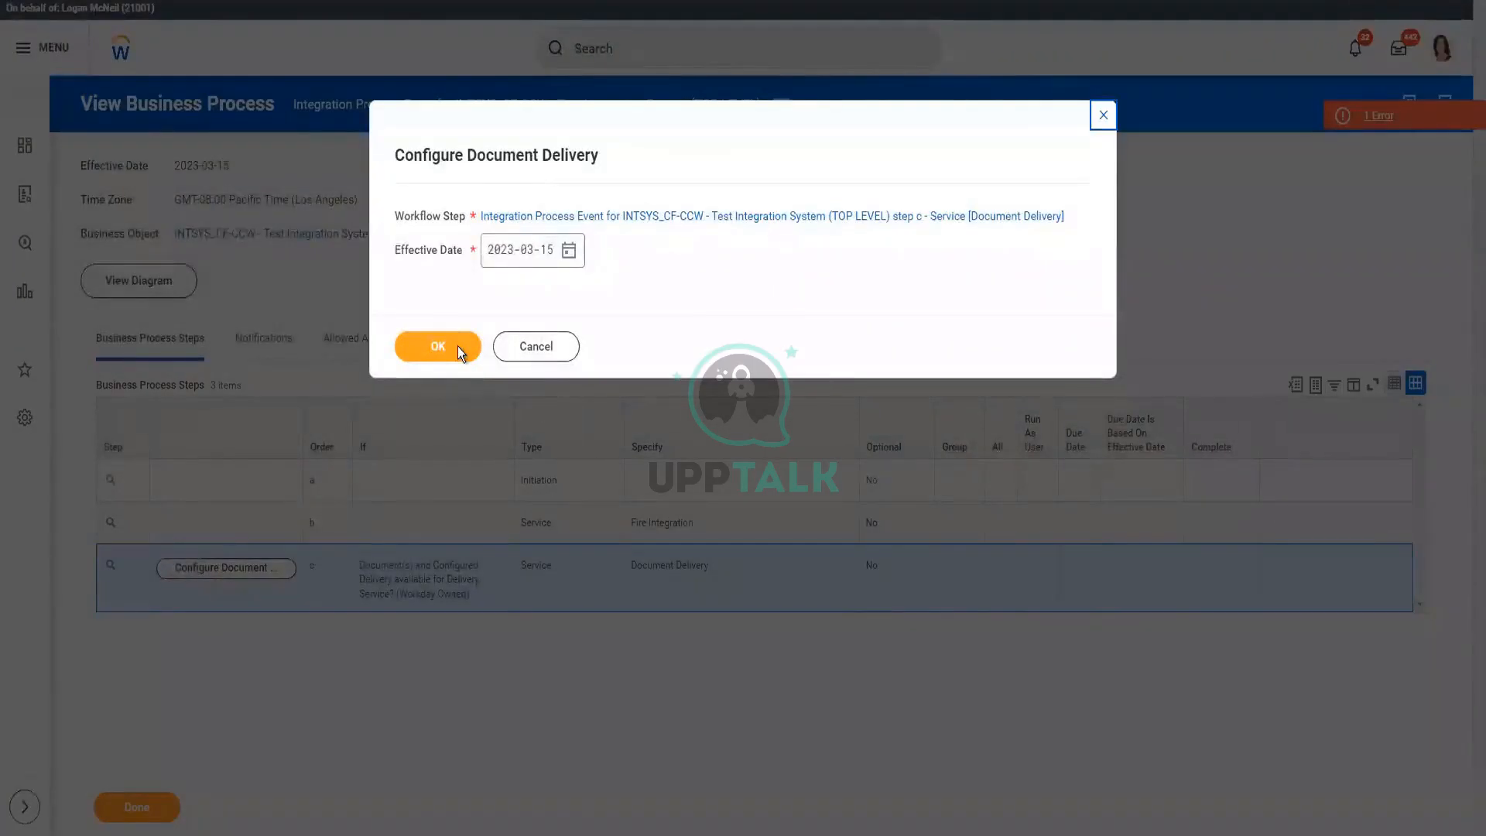
key(Return)
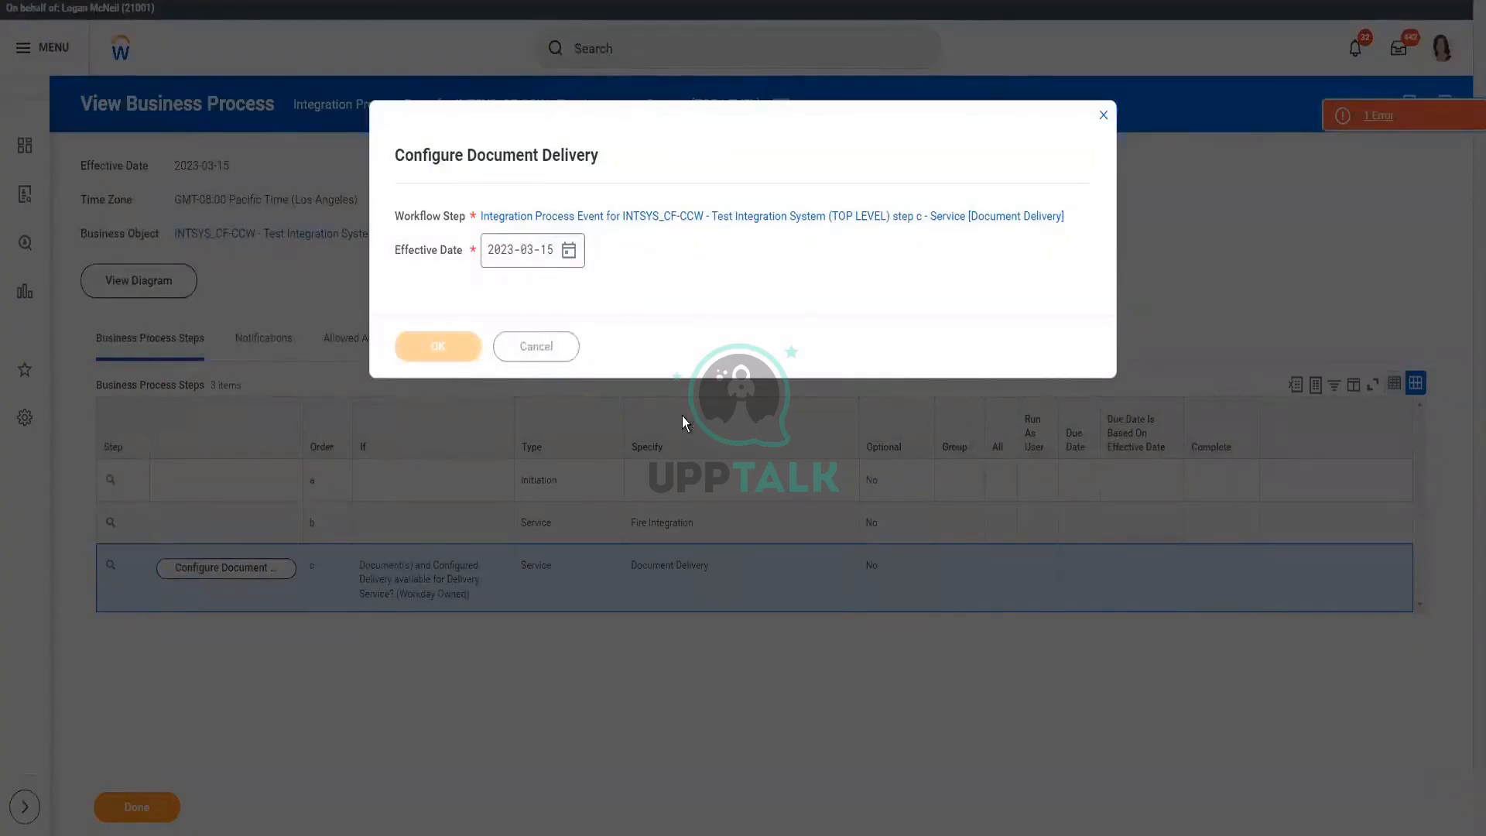
scroll(71, 304, down, 4)
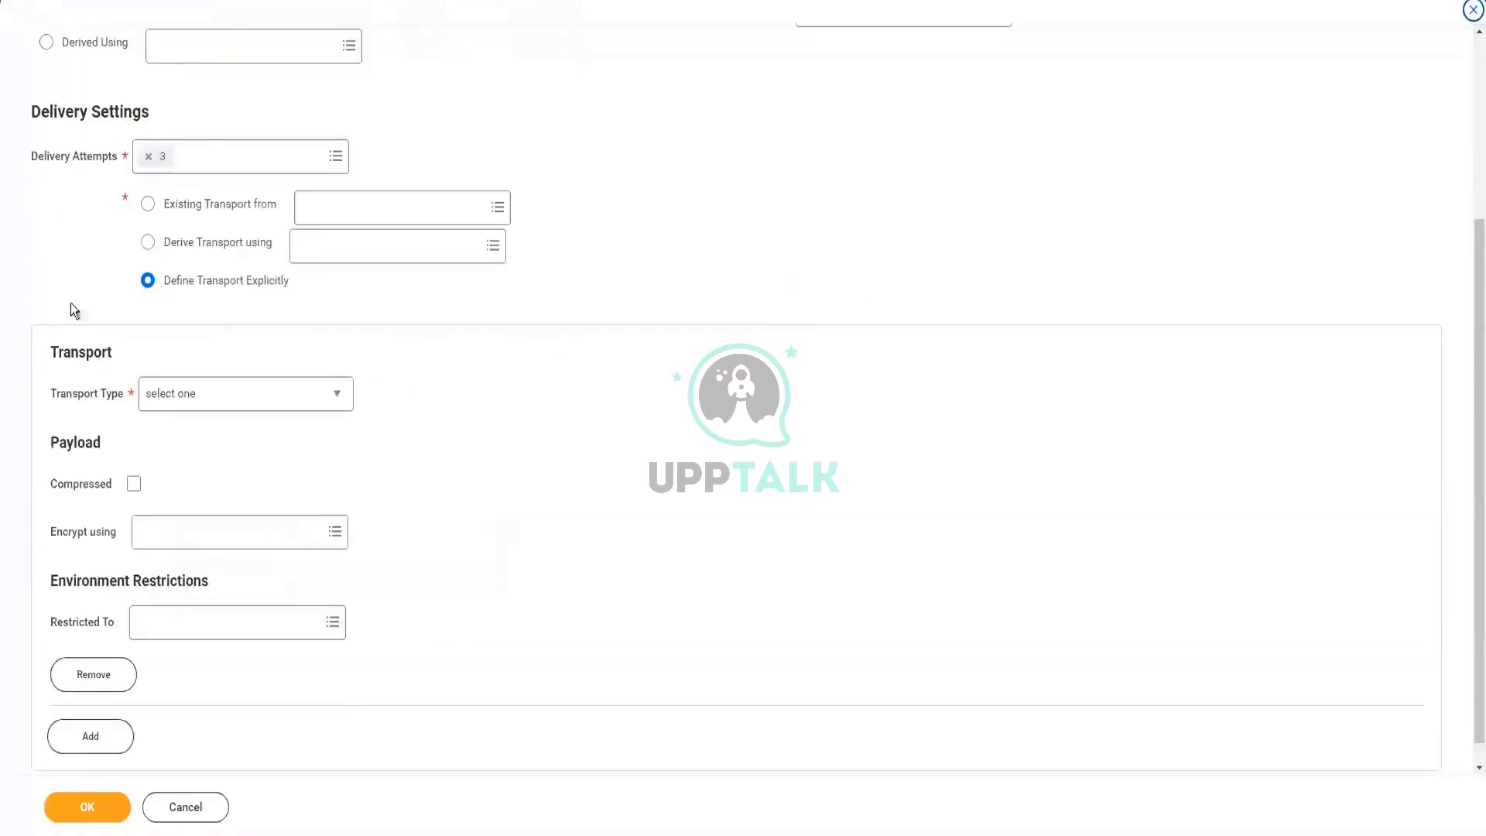
scroll(122, 207, up, 2)
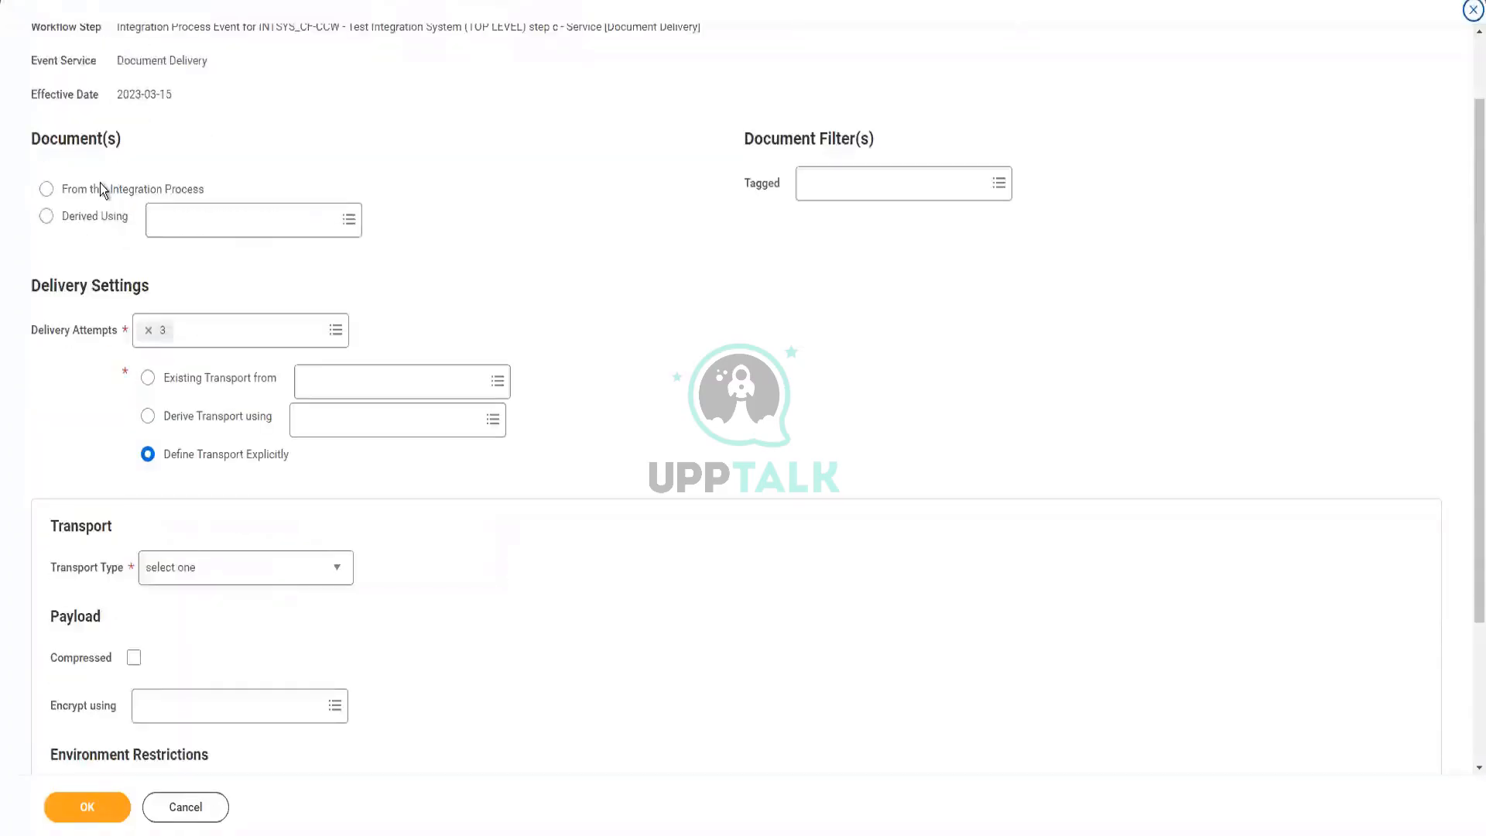
click(99, 182)
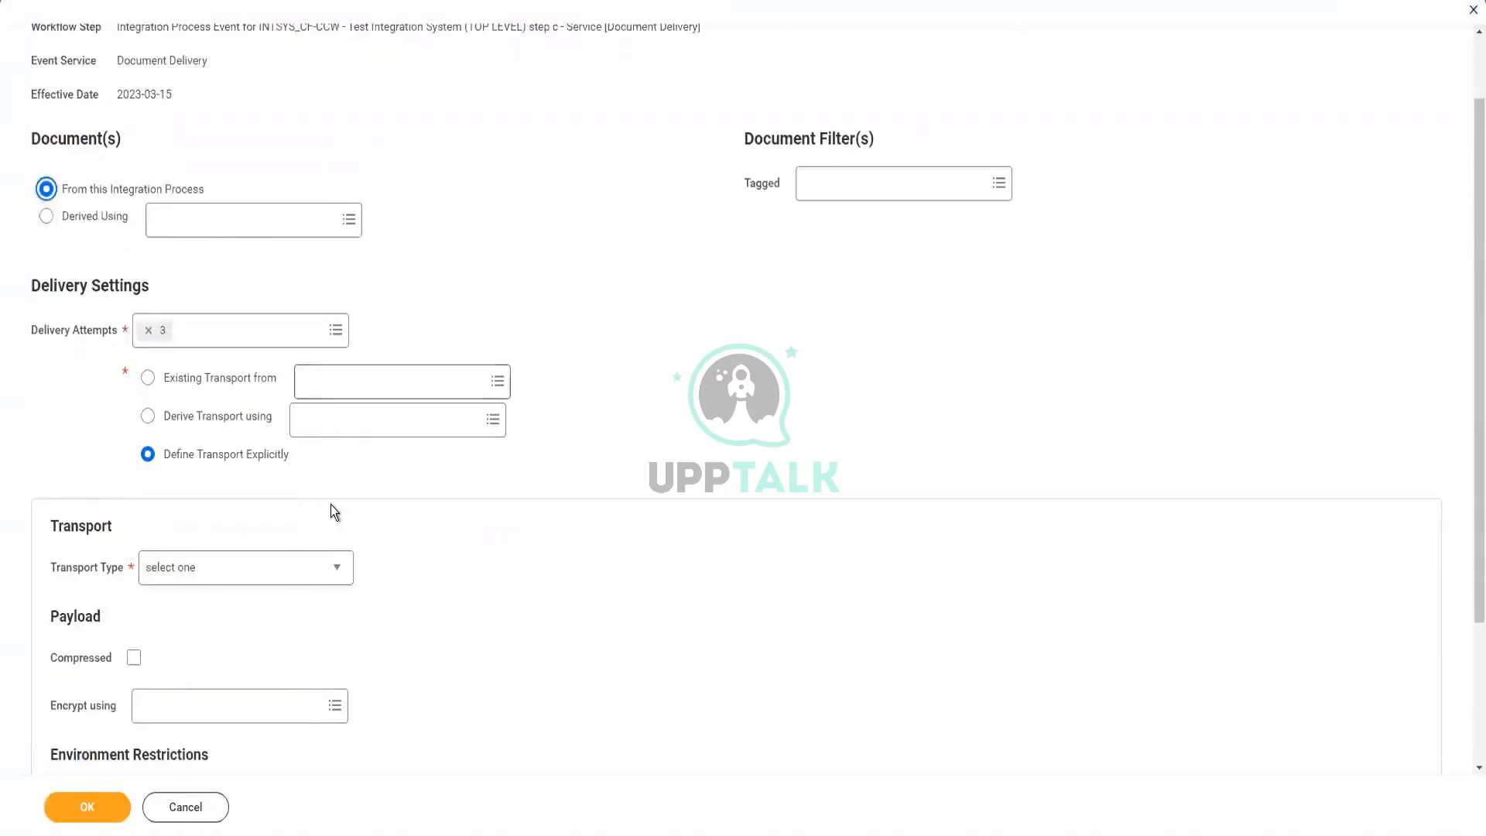
- Set the transport type to Email, enter the recipient and sender e-mail addresses and the subject "CF_CCW Worker changes", and submit the configuration
scroll(332, 502, down, 2)
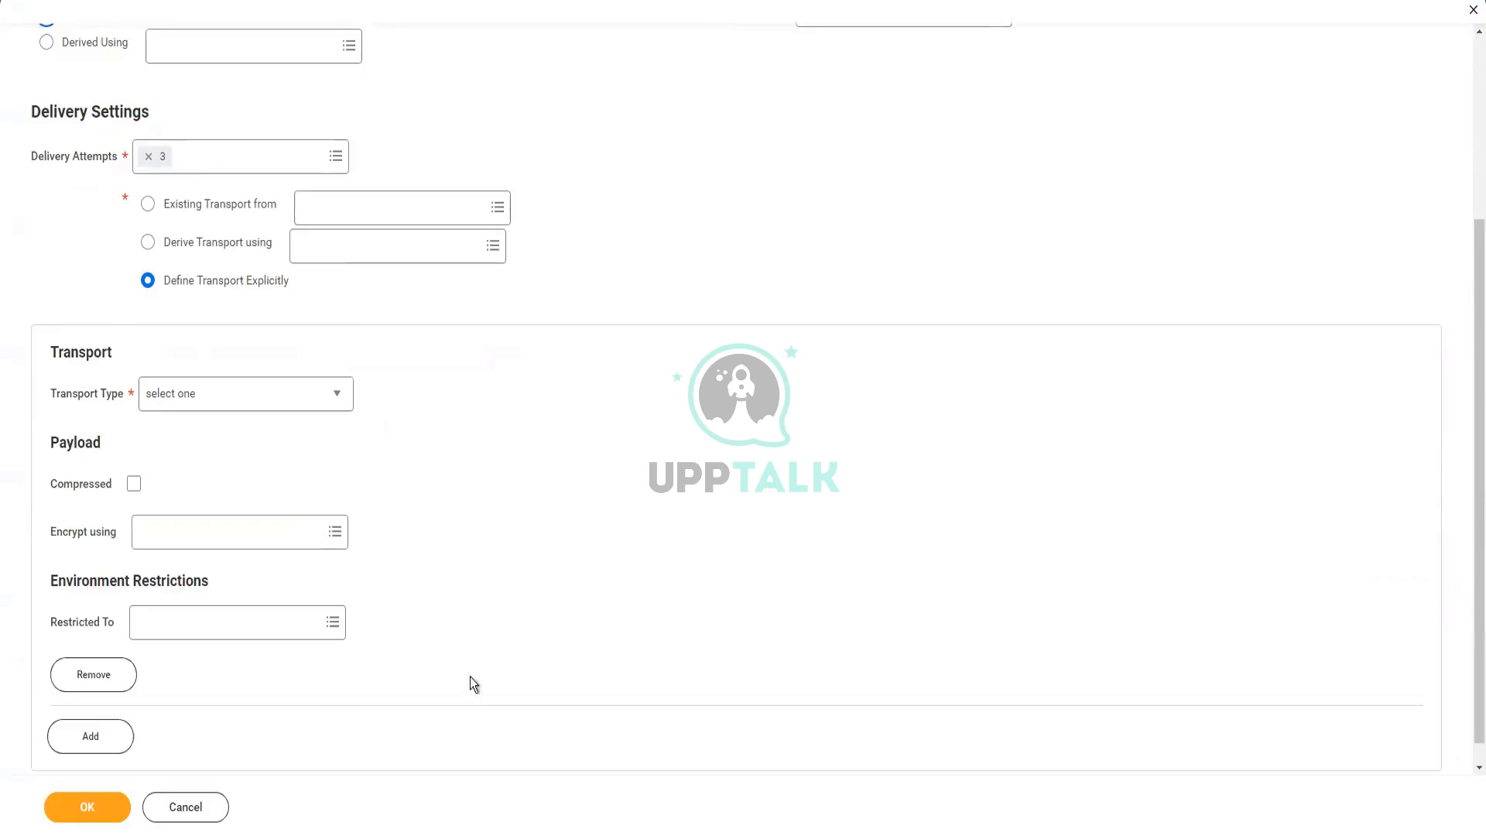
click(216, 396)
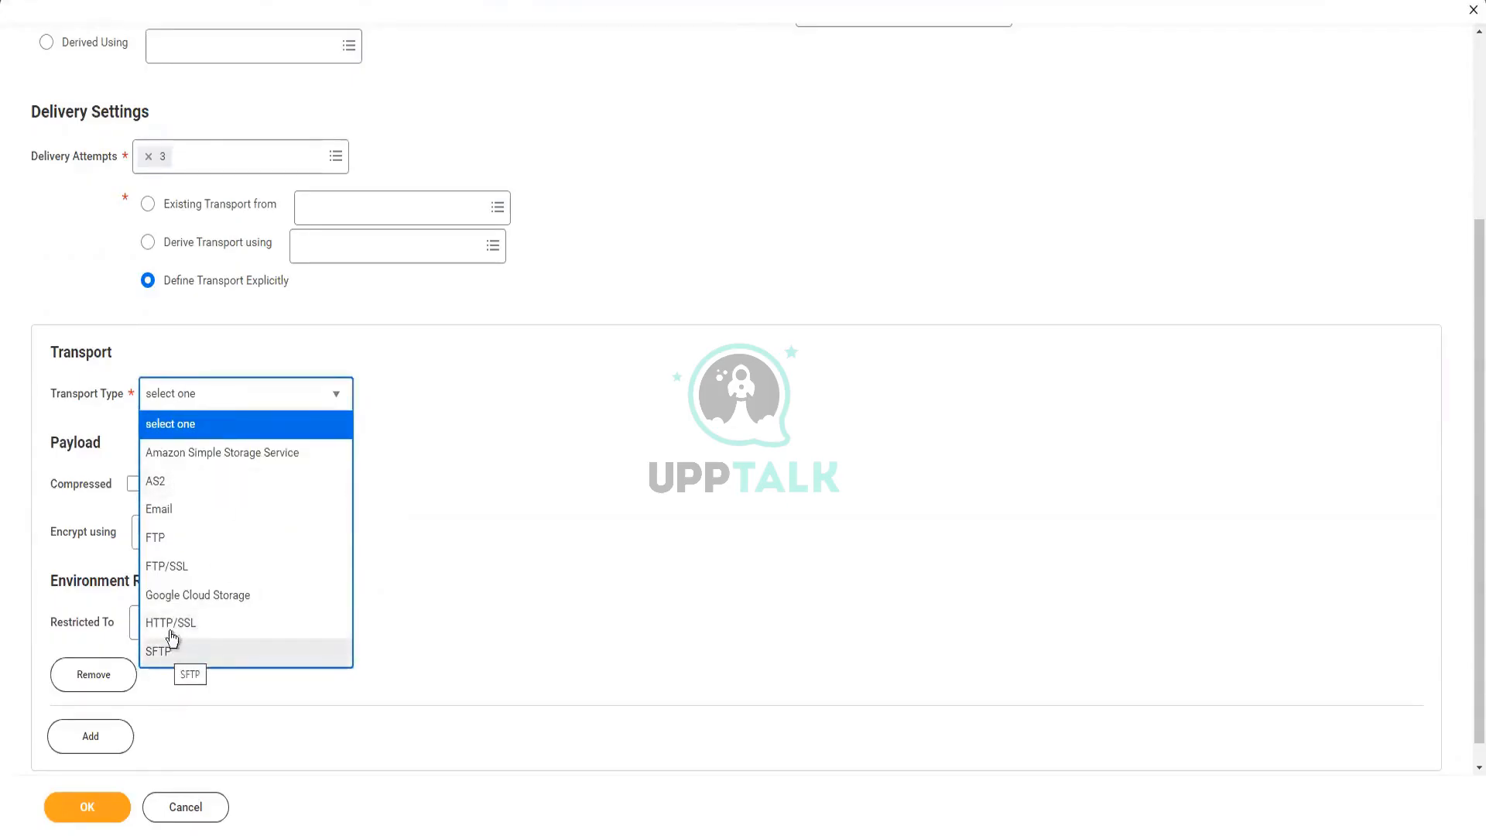
click(161, 510)
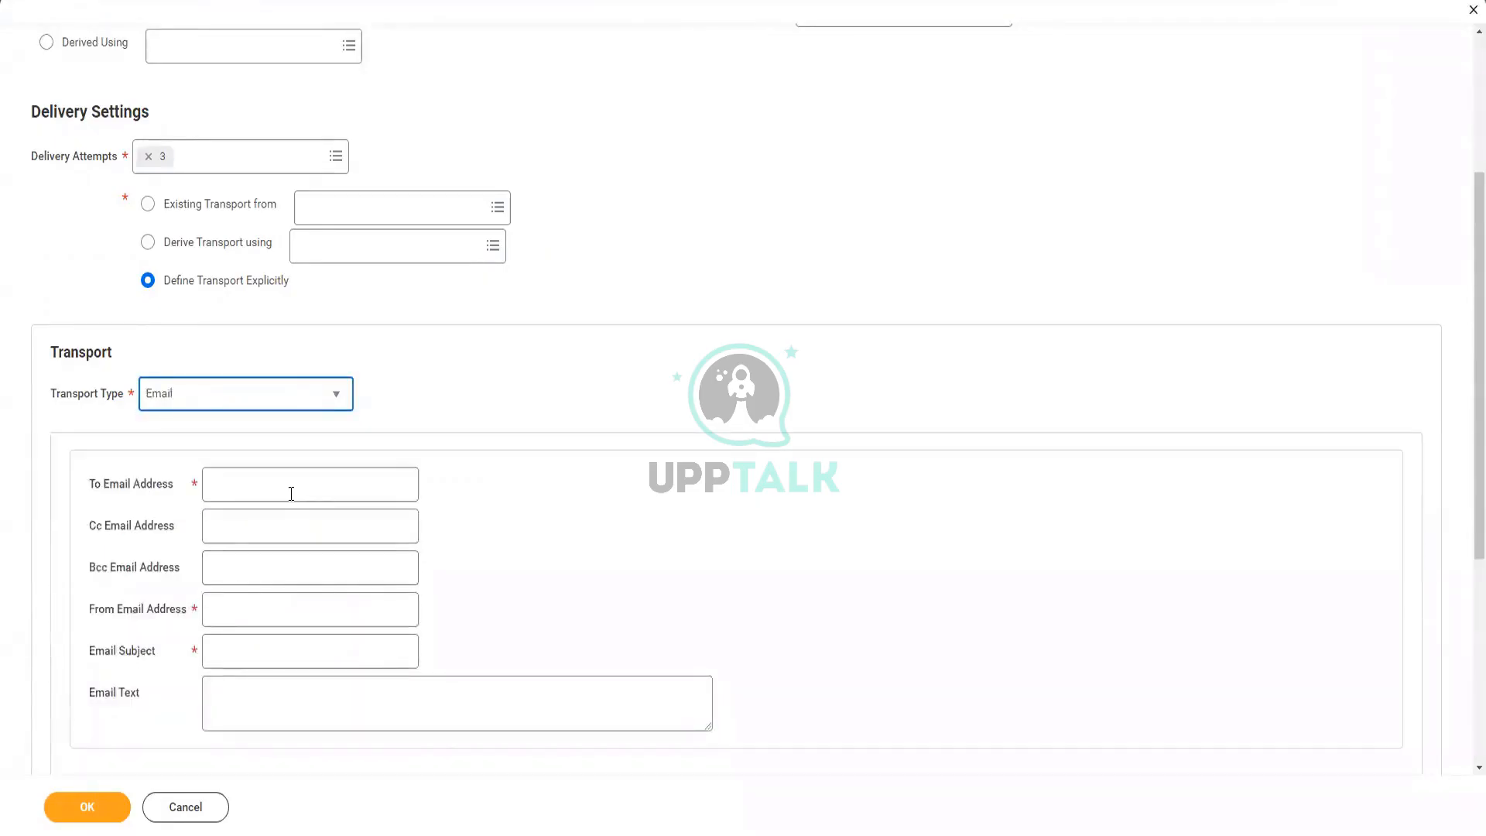
click(291, 494)
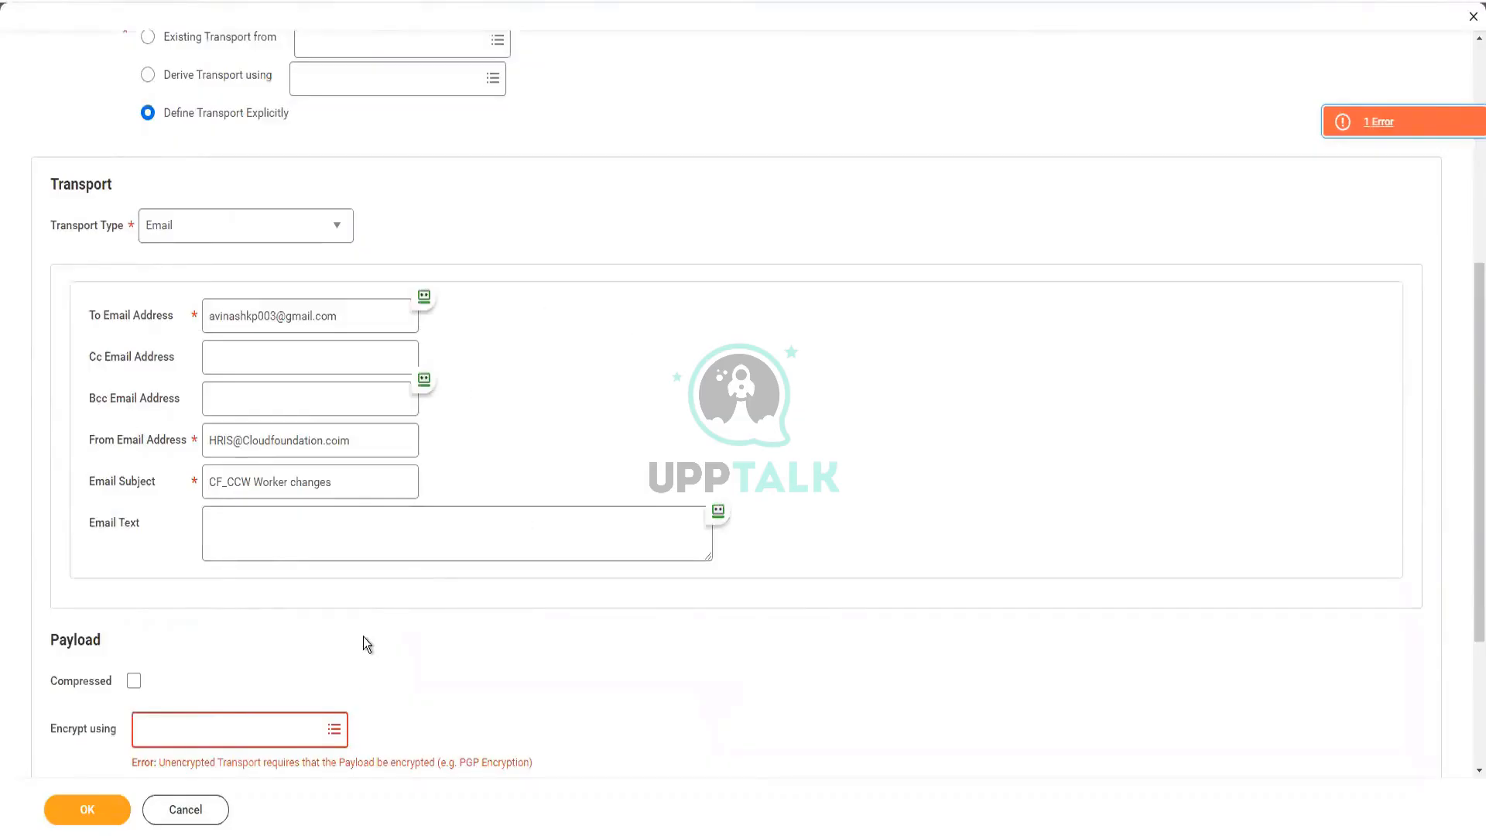
scroll(364, 636, down, 2)
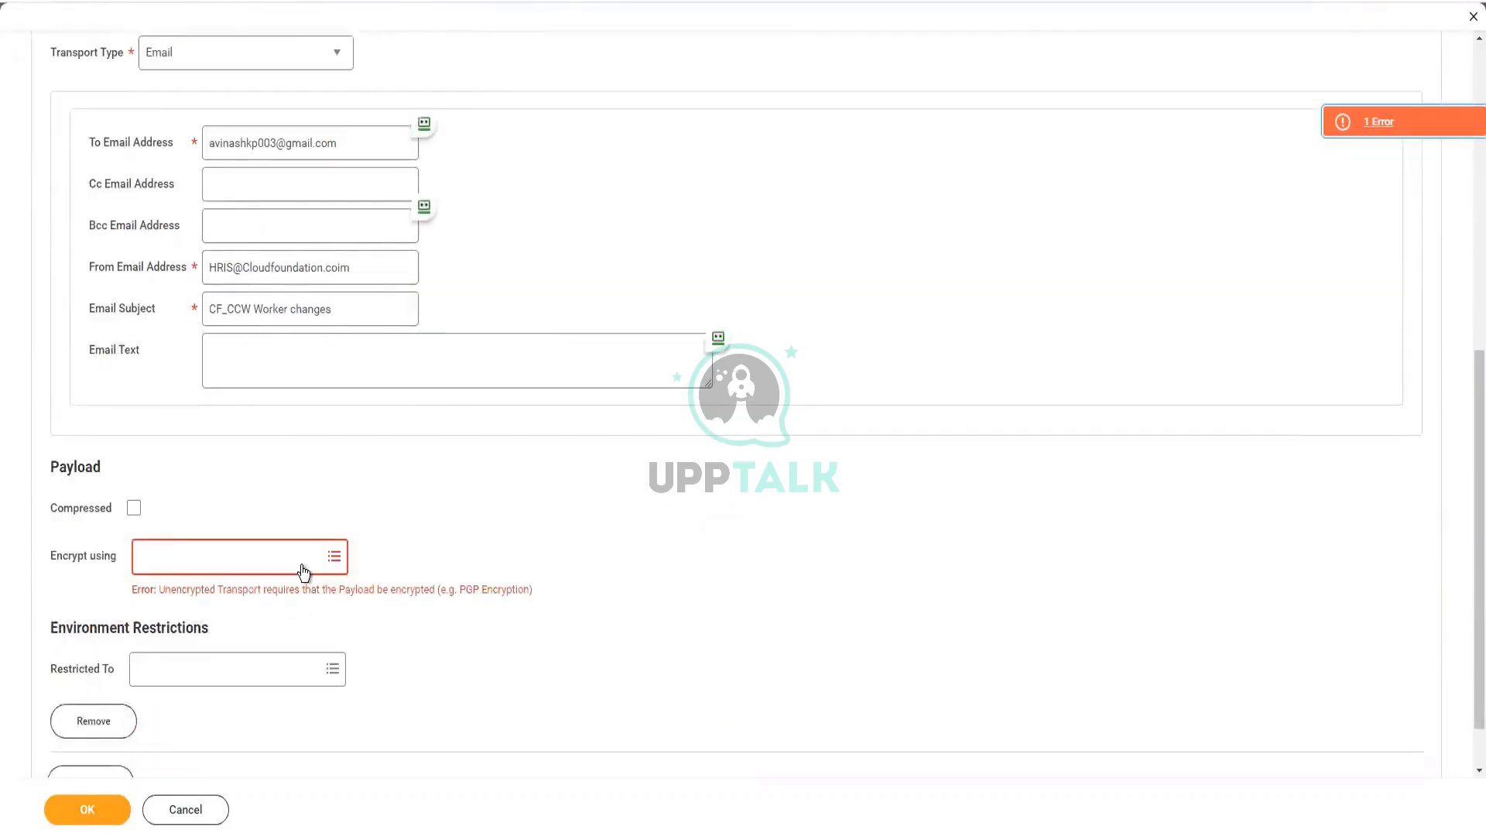
click(303, 572)
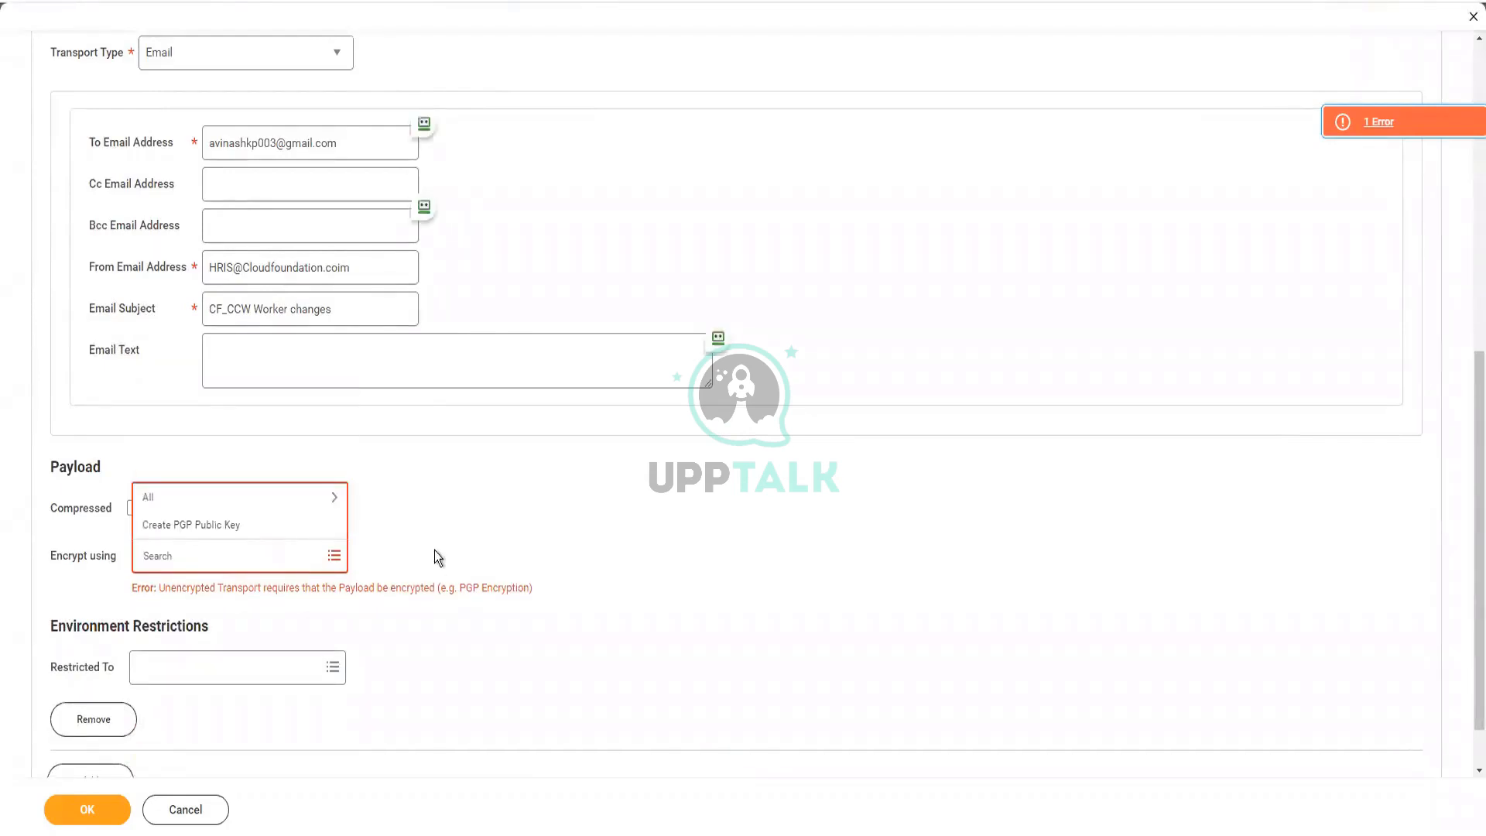
click(446, 533)
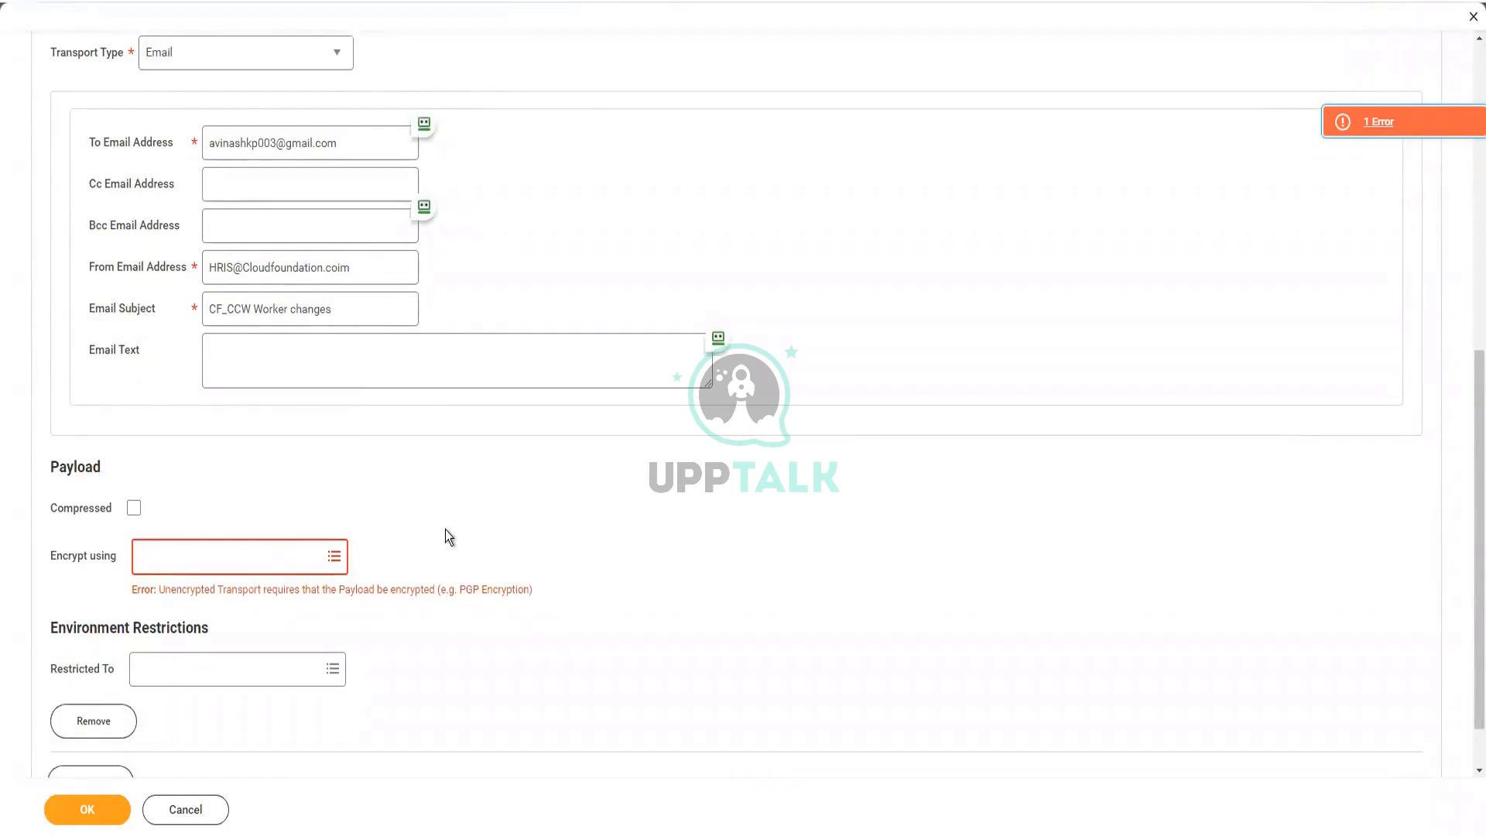
scroll(444, 529, up, 6)
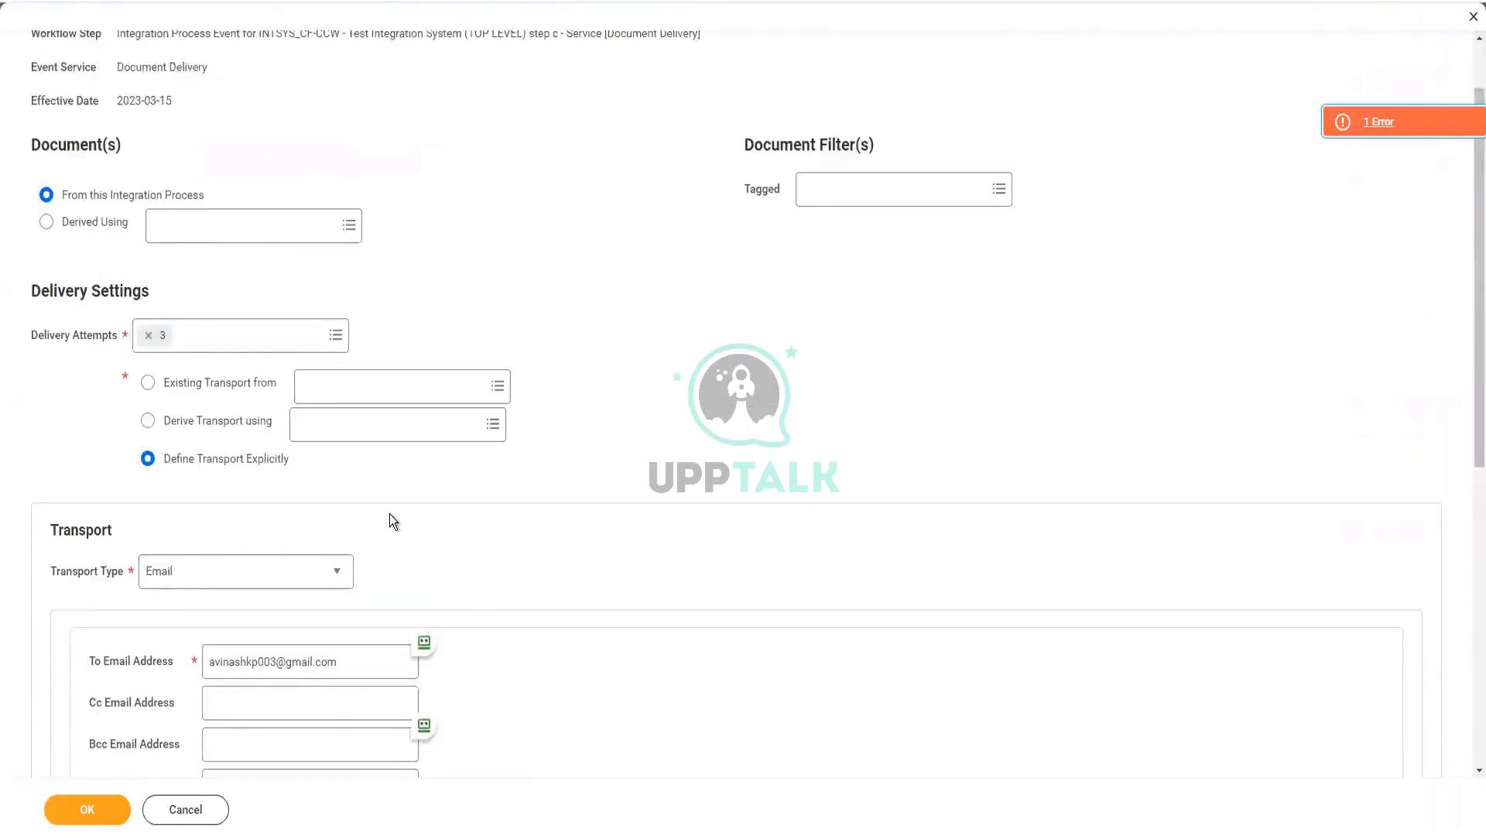
scroll(388, 514, down, 7)
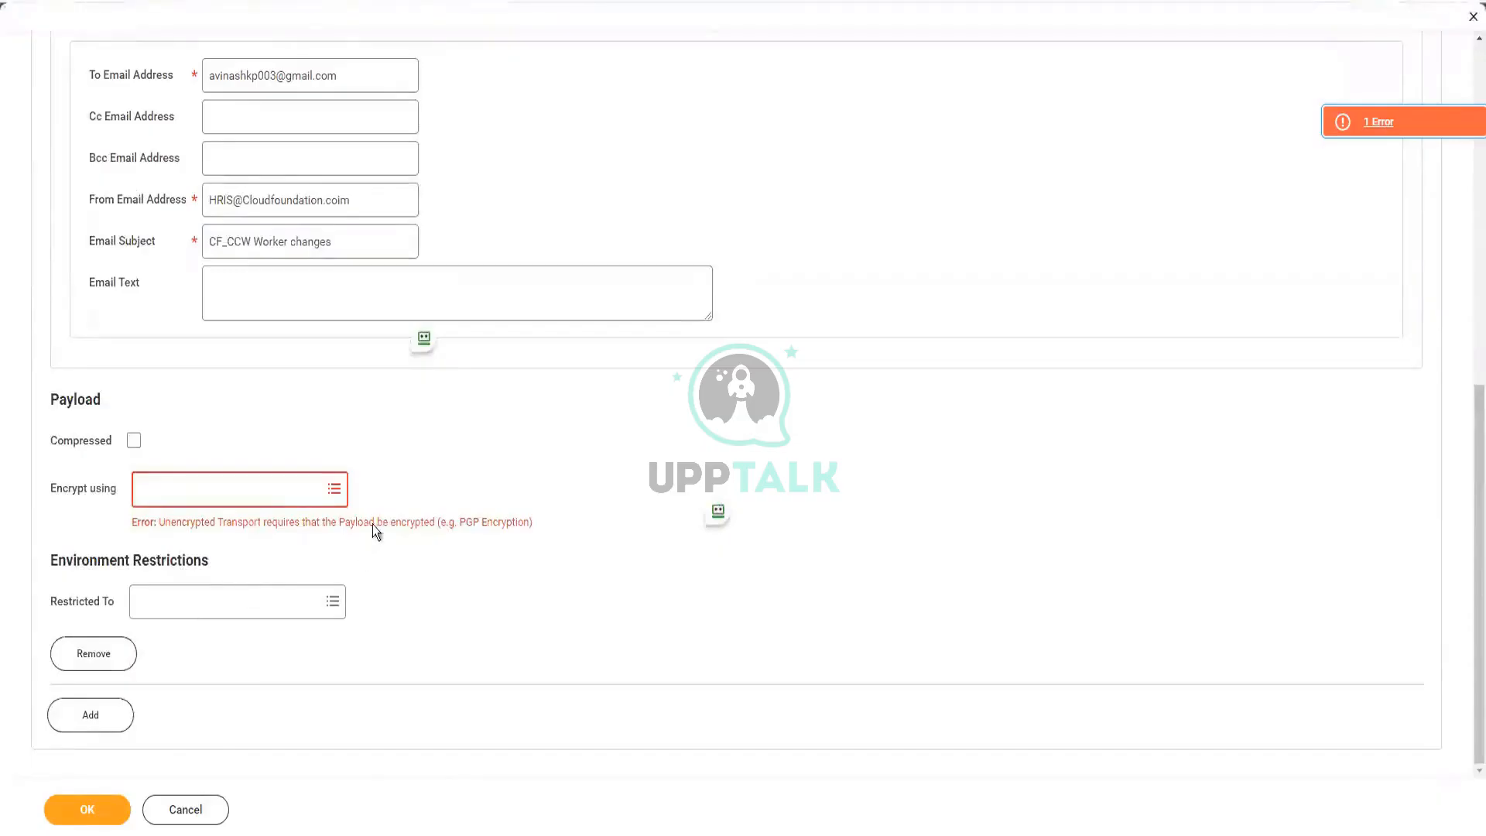
click(308, 499)
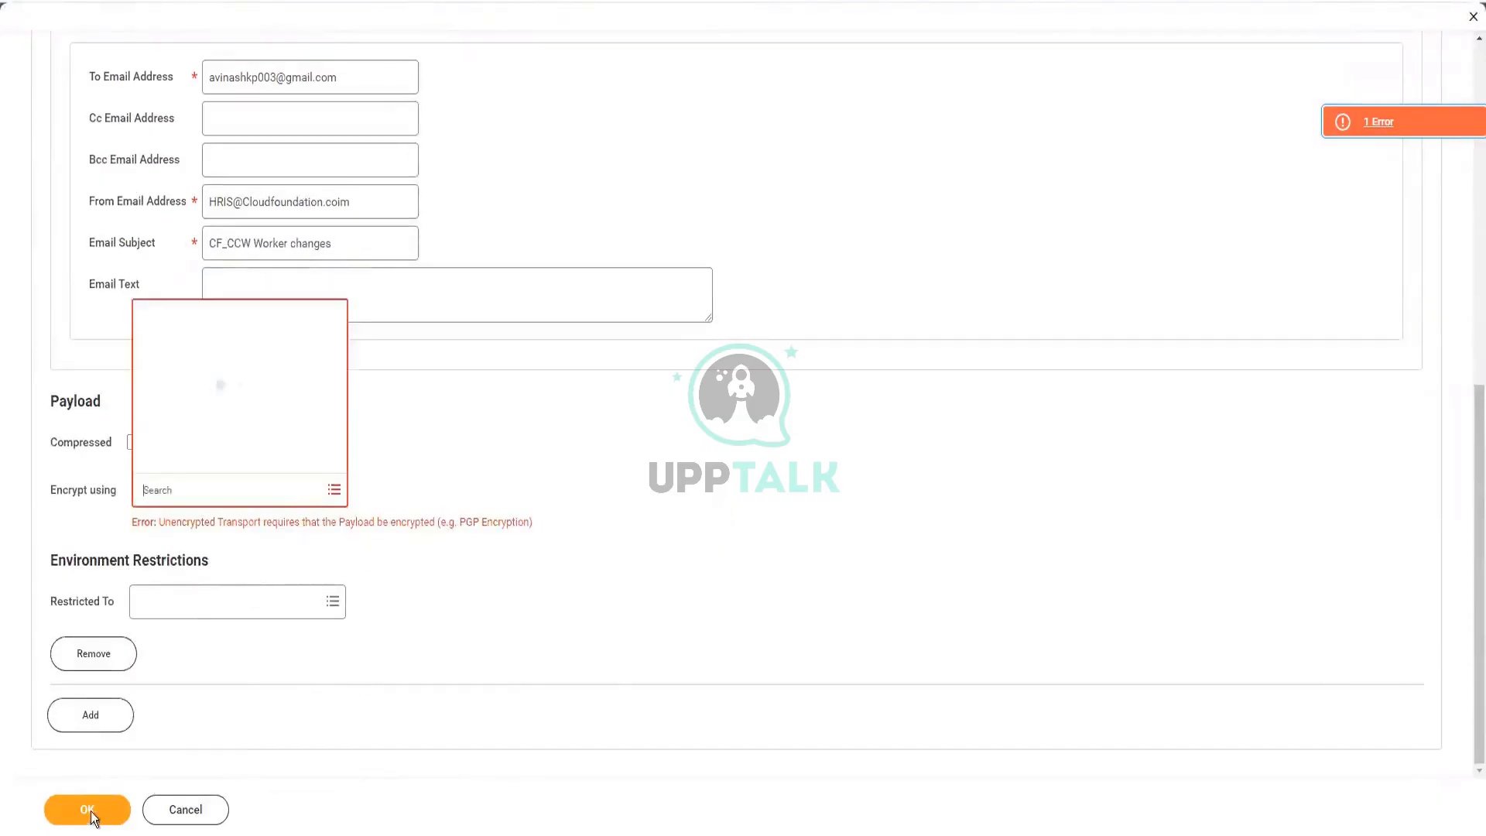
click(691, 516)
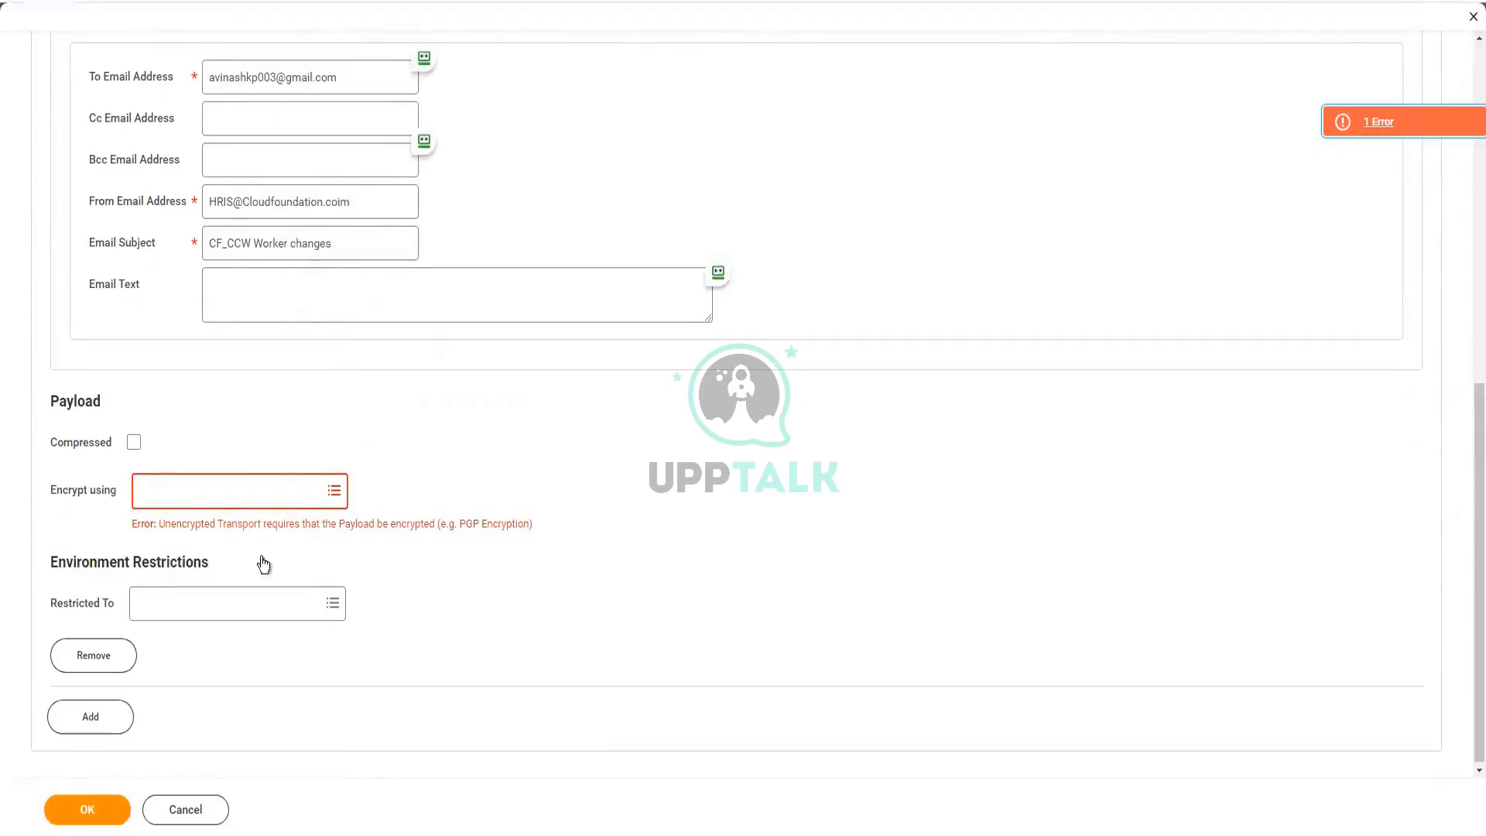
- Set the e-mail payload to be encrypted using PGP Certificate
click(225, 499)
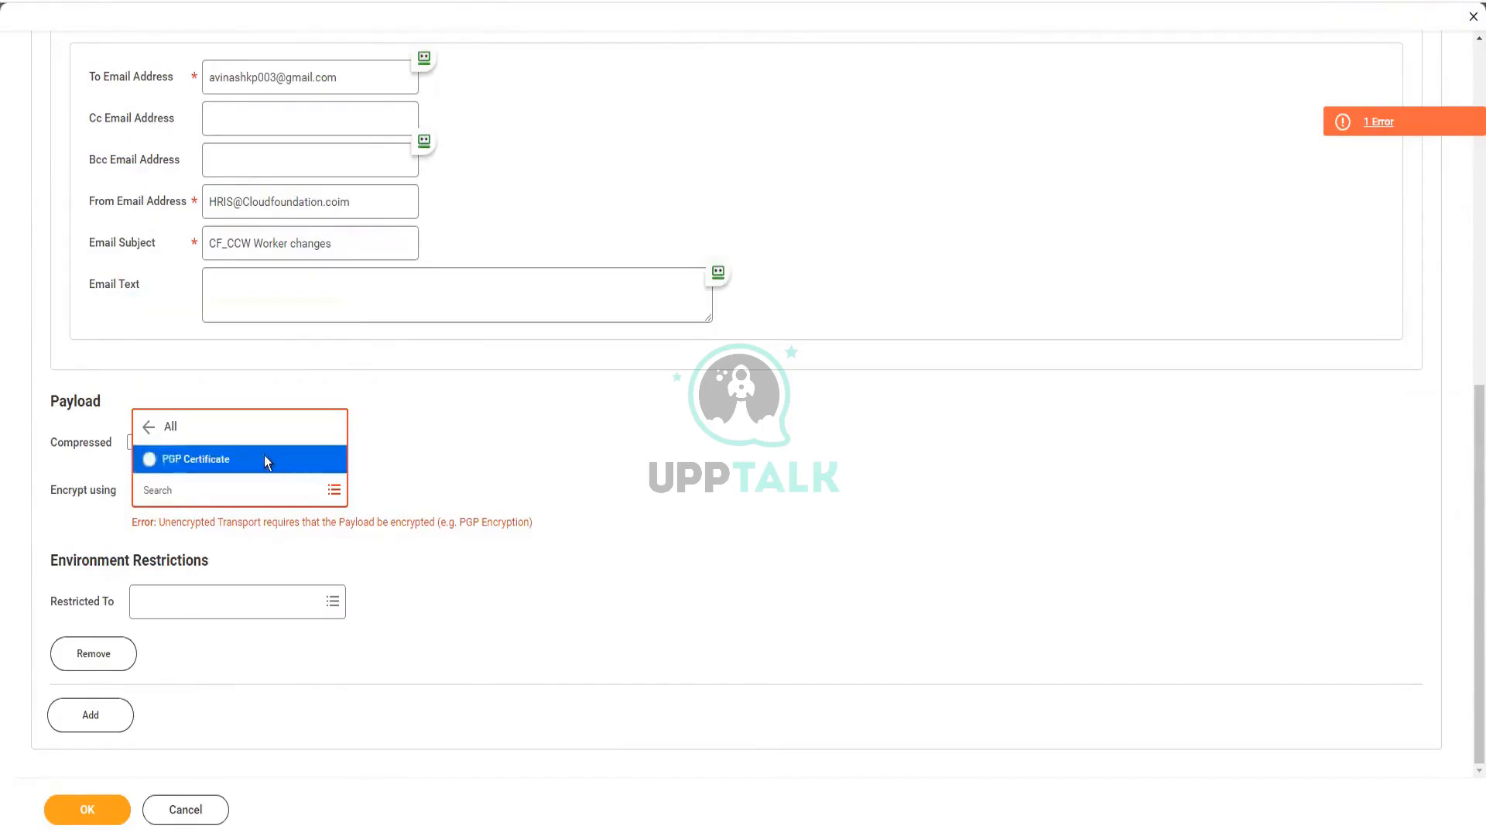
click(263, 460)
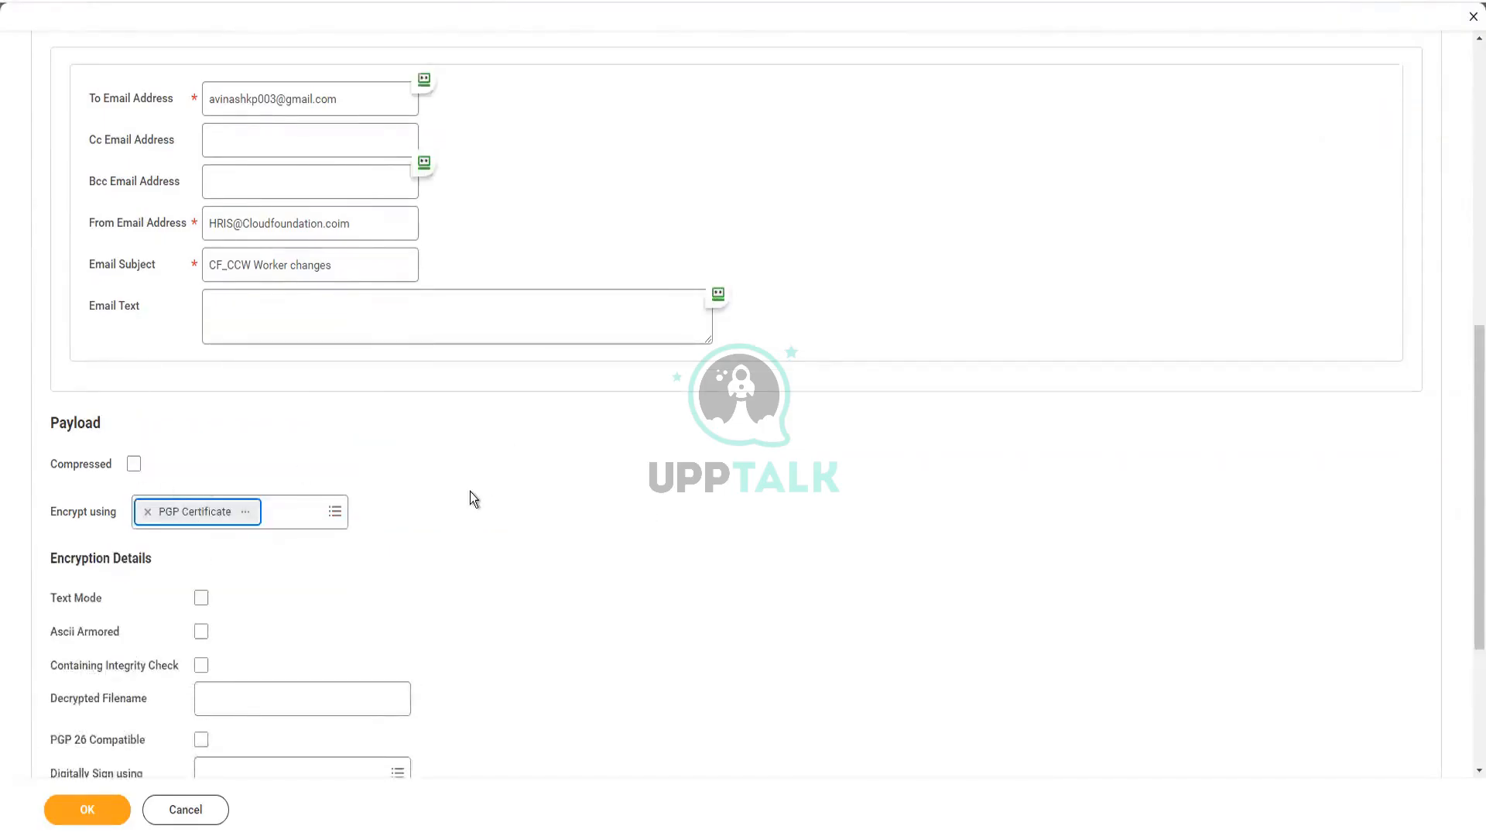
scroll(471, 491, up, 2)
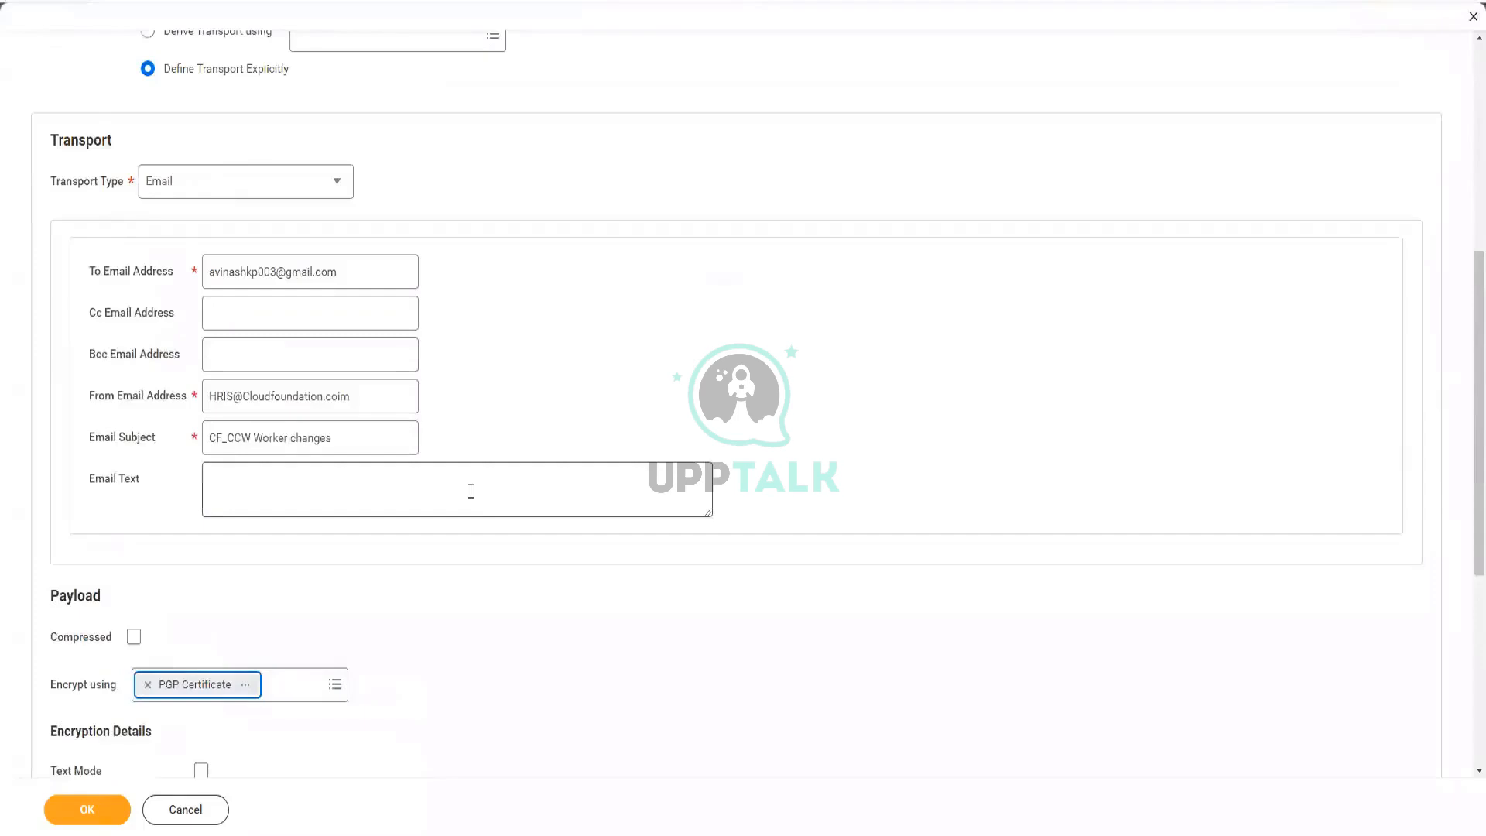
- Toggle Text Mode on and off in the encryption details, then submit the document delivery configuration and close its summary
scroll(471, 491, down, 4)
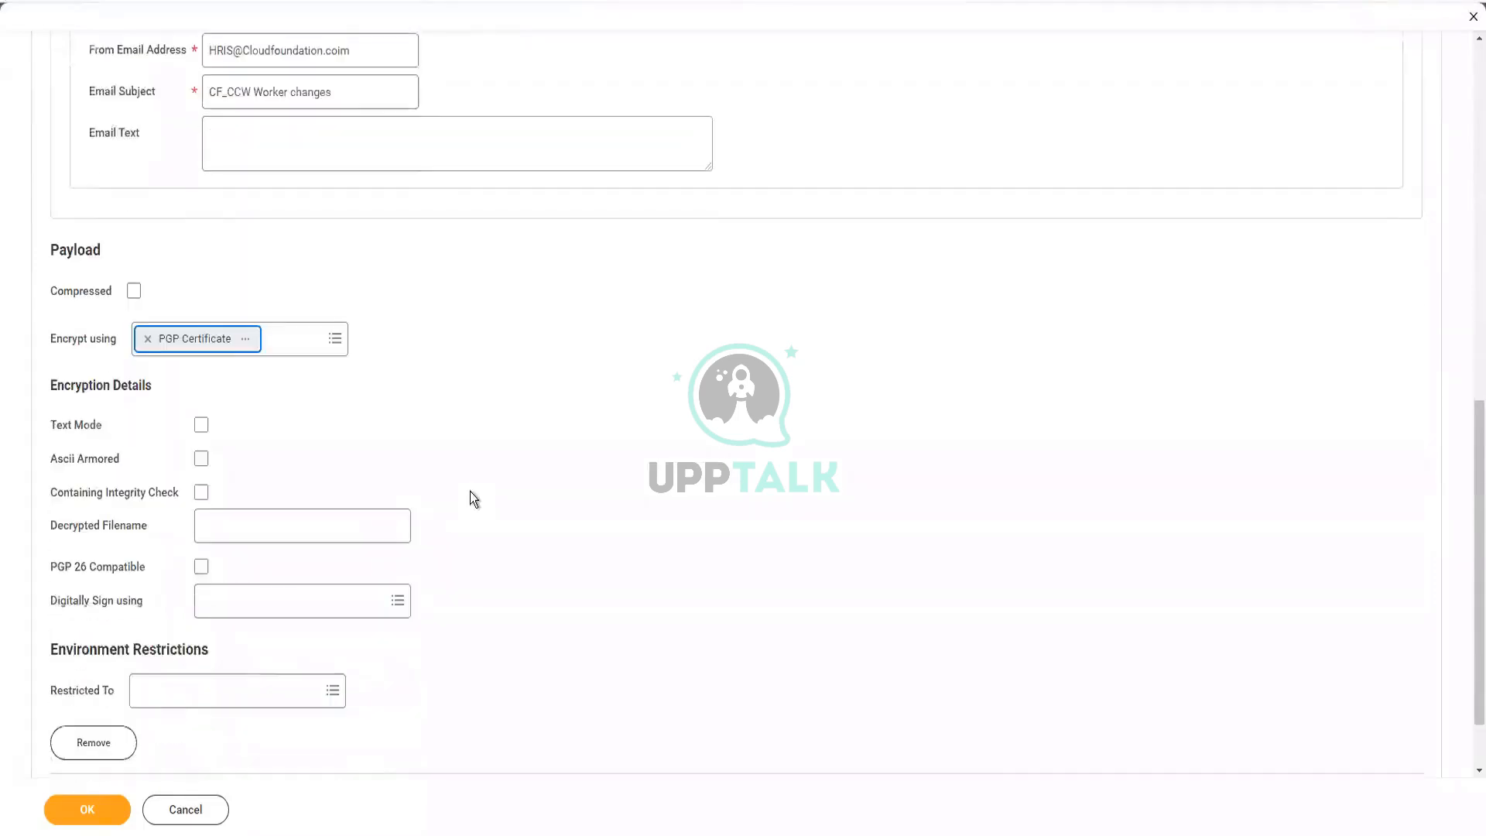
click(200, 425)
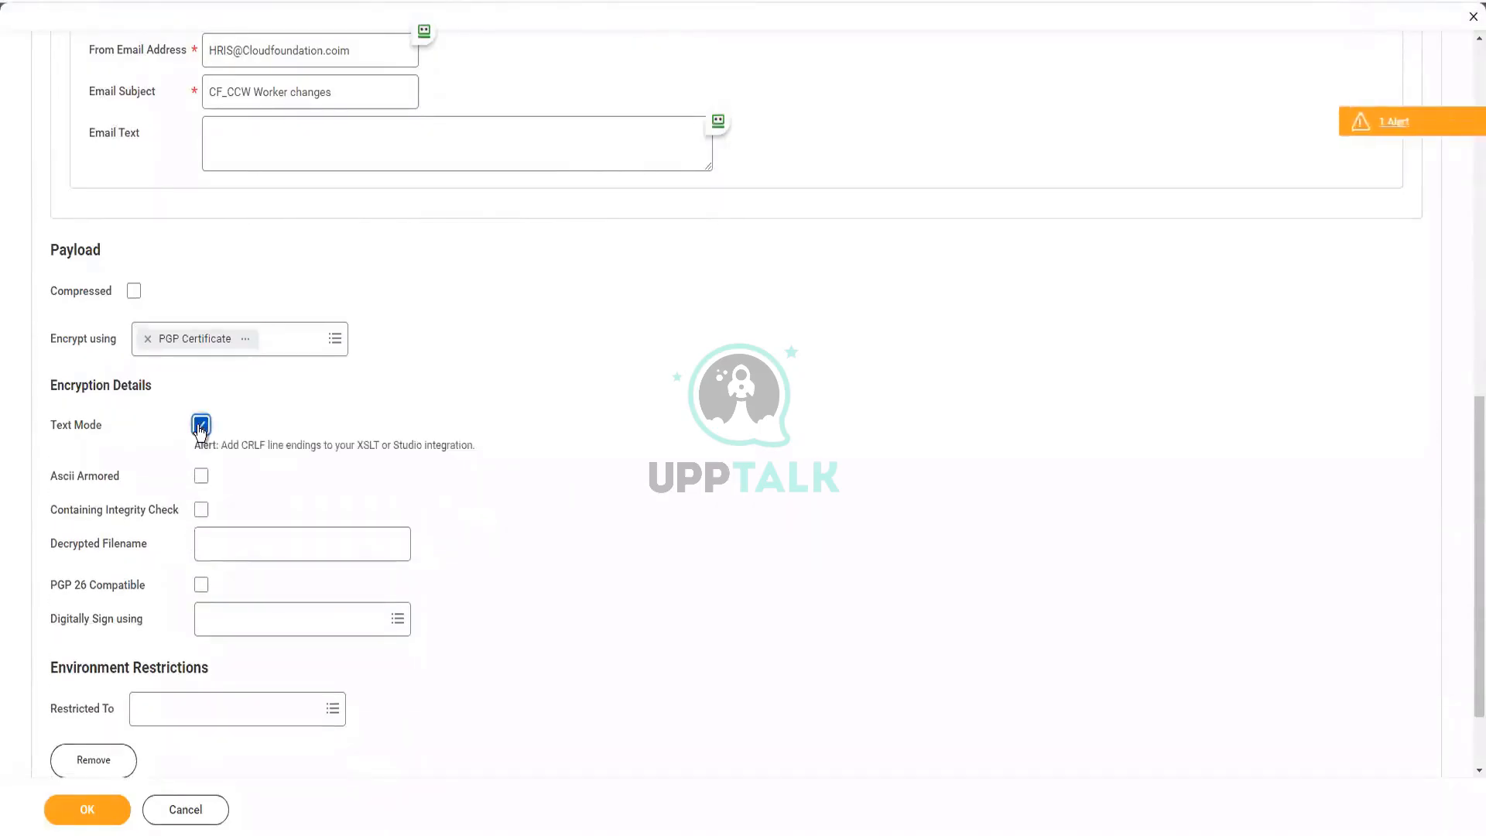
click(201, 424)
click(89, 809)
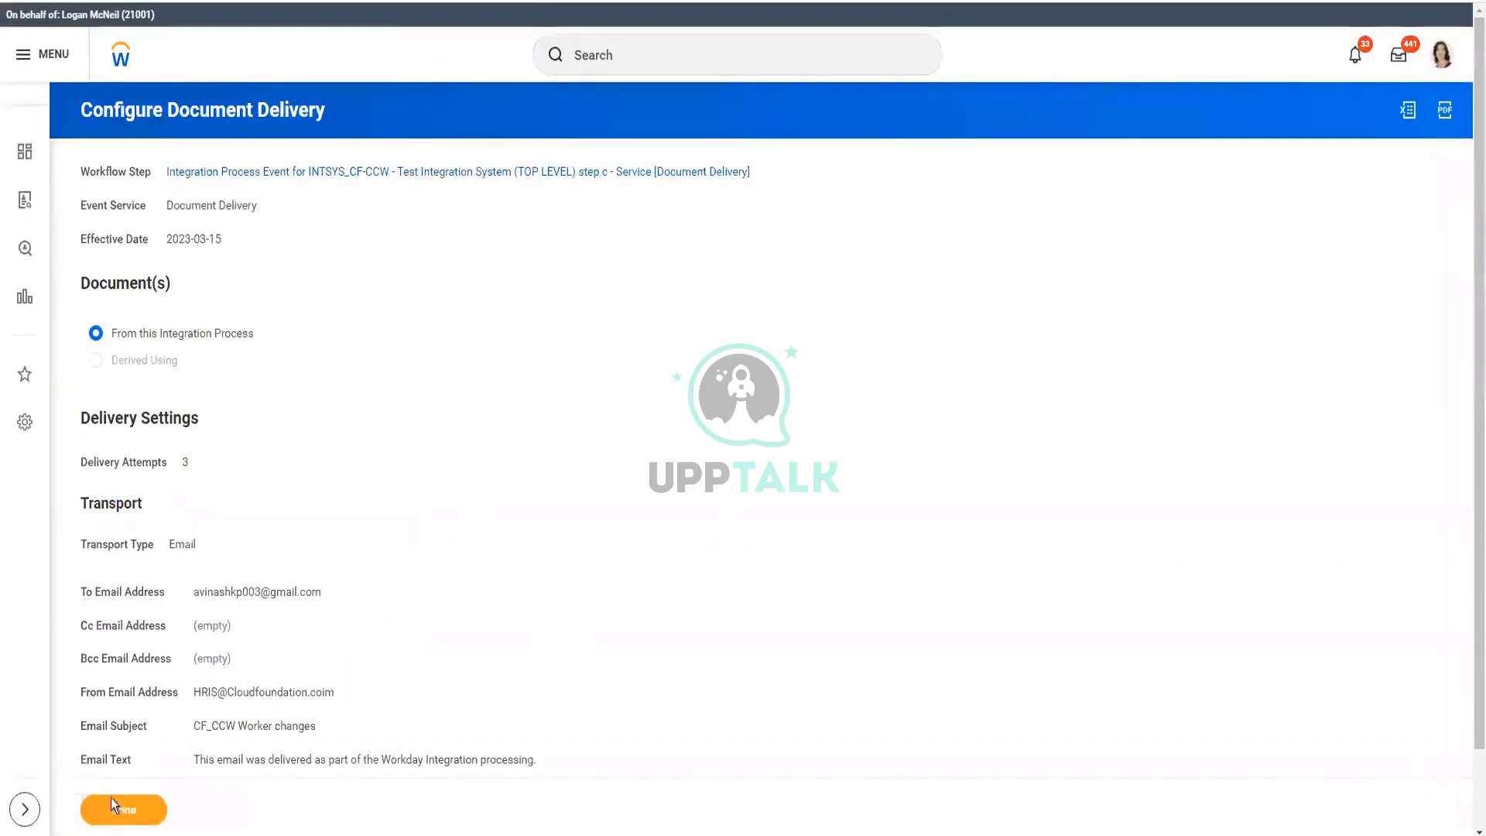
click(112, 808)
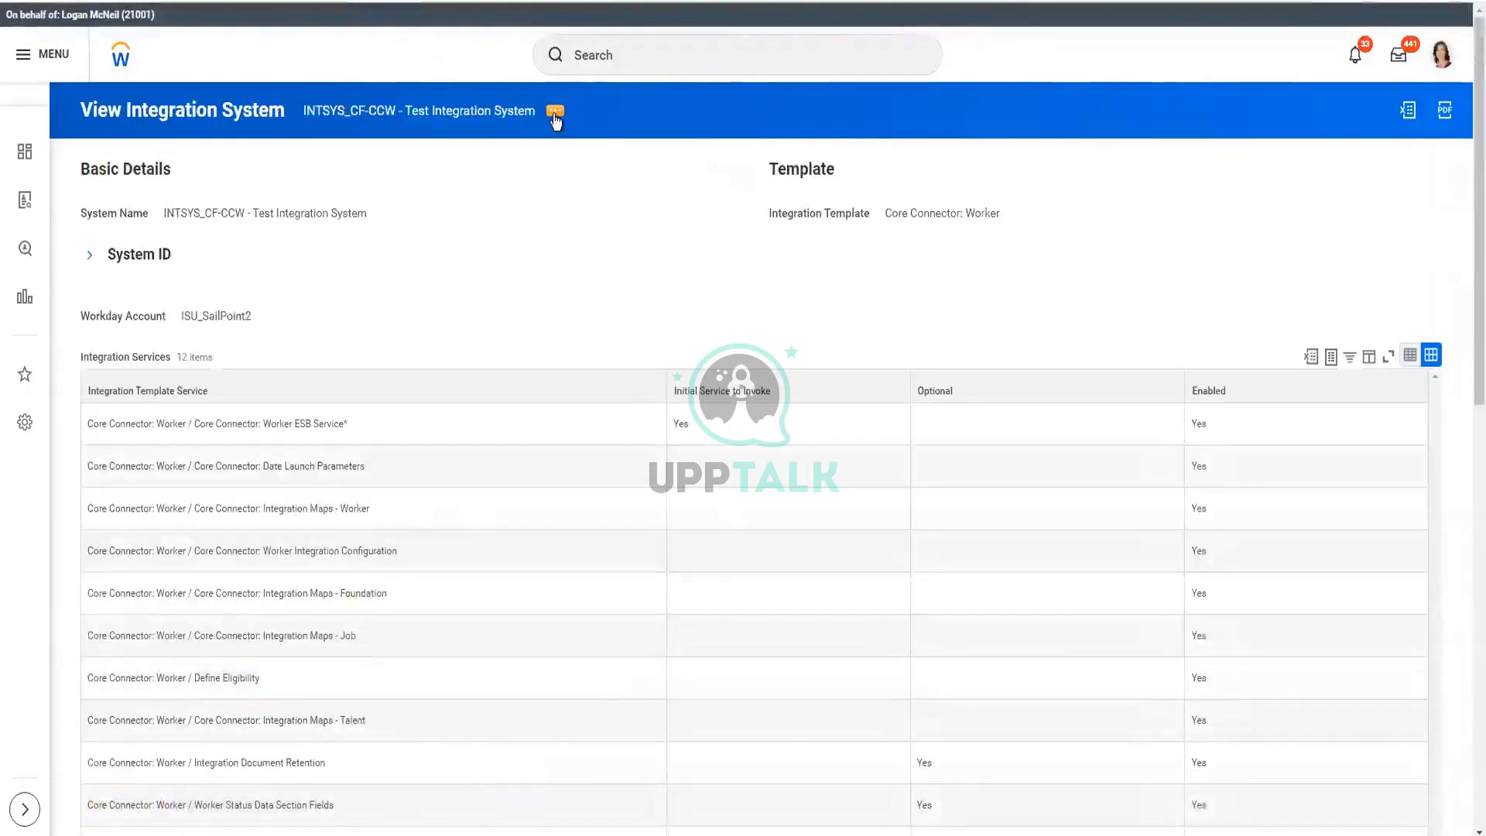
- Open the business process definition of INTSYS_CF-CCW - Test Integration System separately to review its steps
click(555, 116)
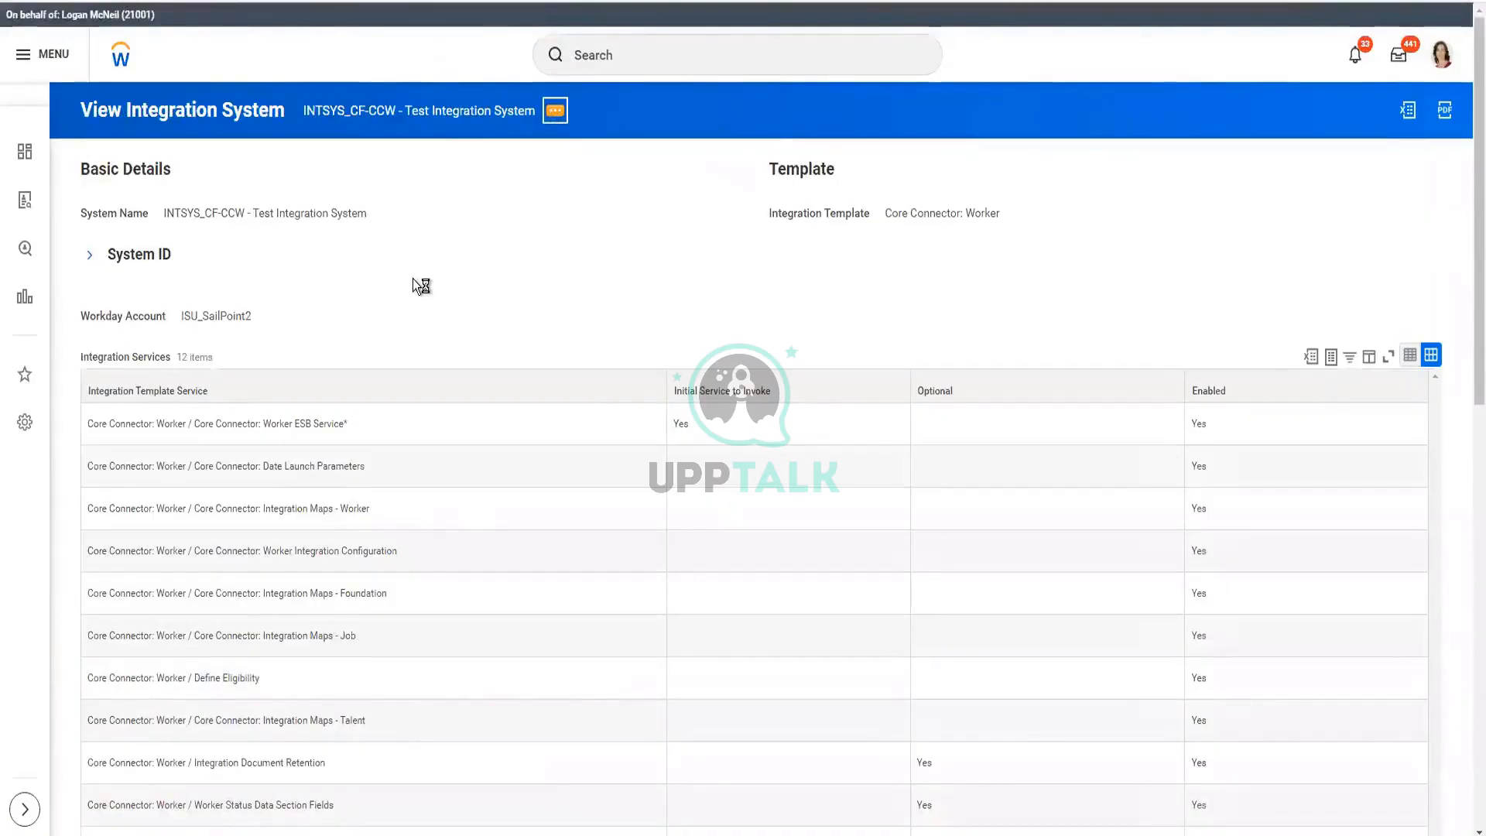
scroll(412, 278, down, 5)
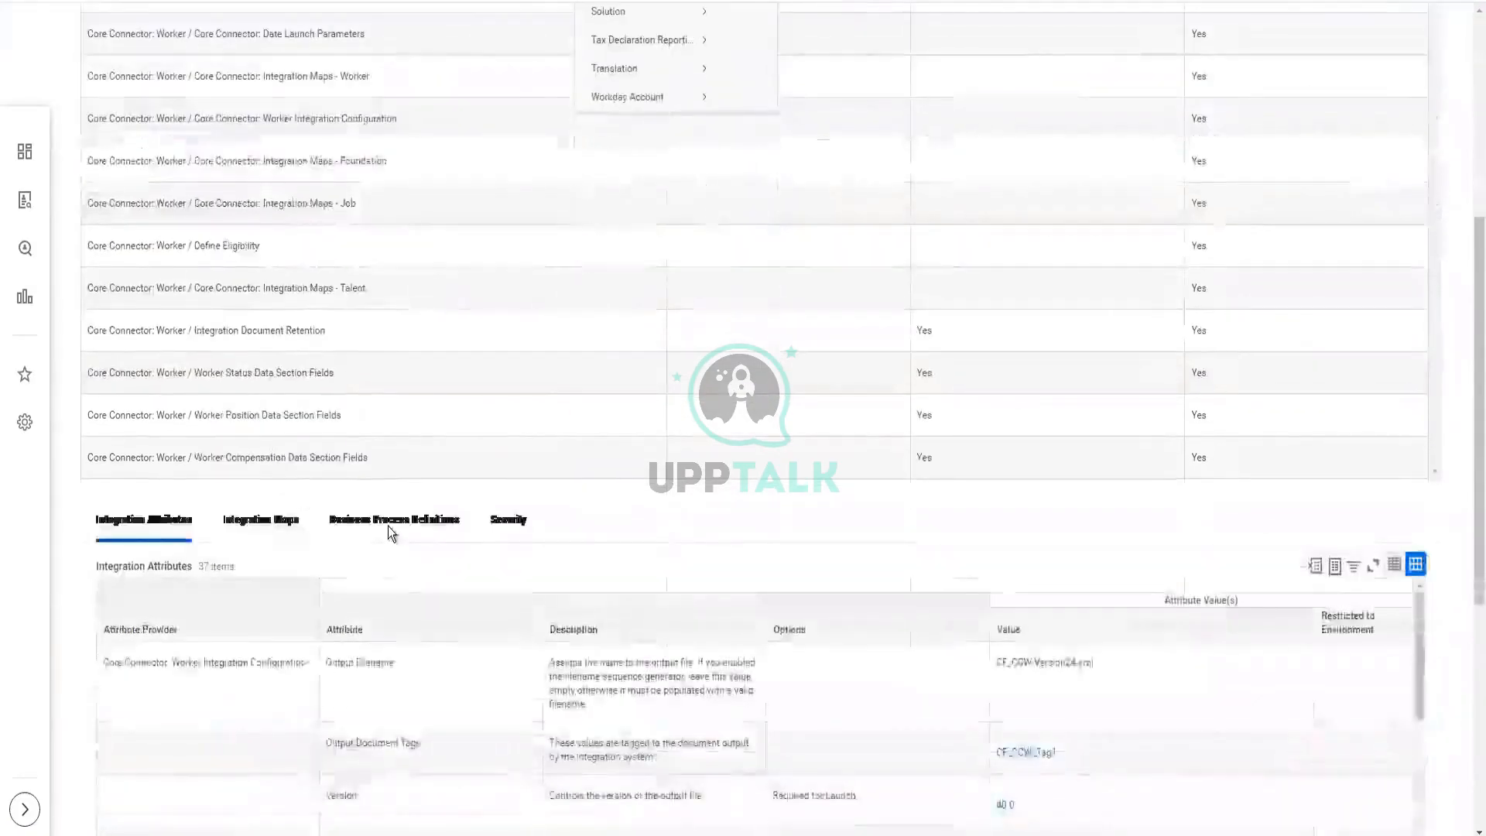
scroll(388, 526, down, 3)
scroll(430, 253, down, 1)
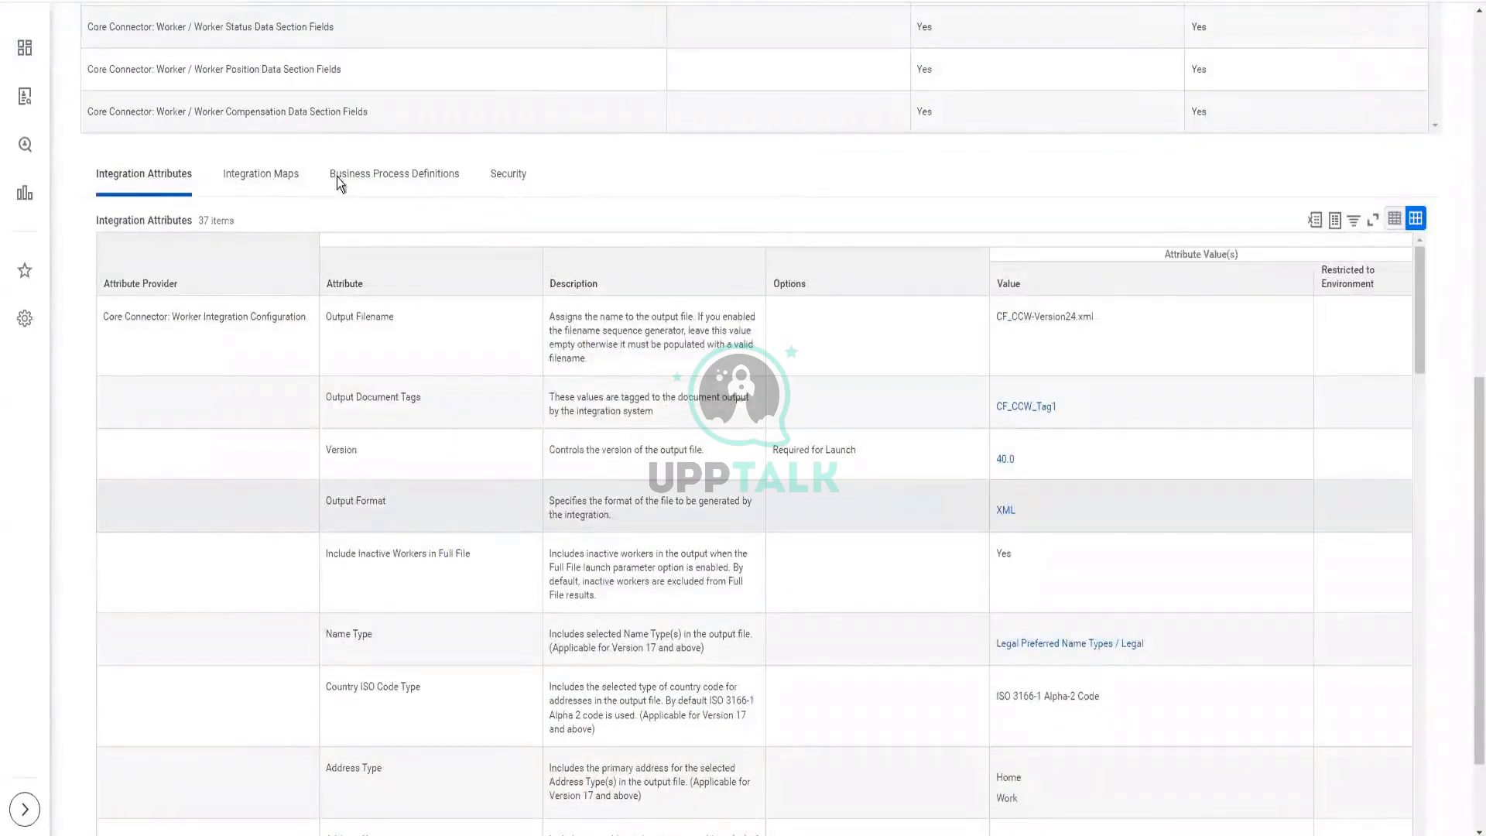
click(415, 174)
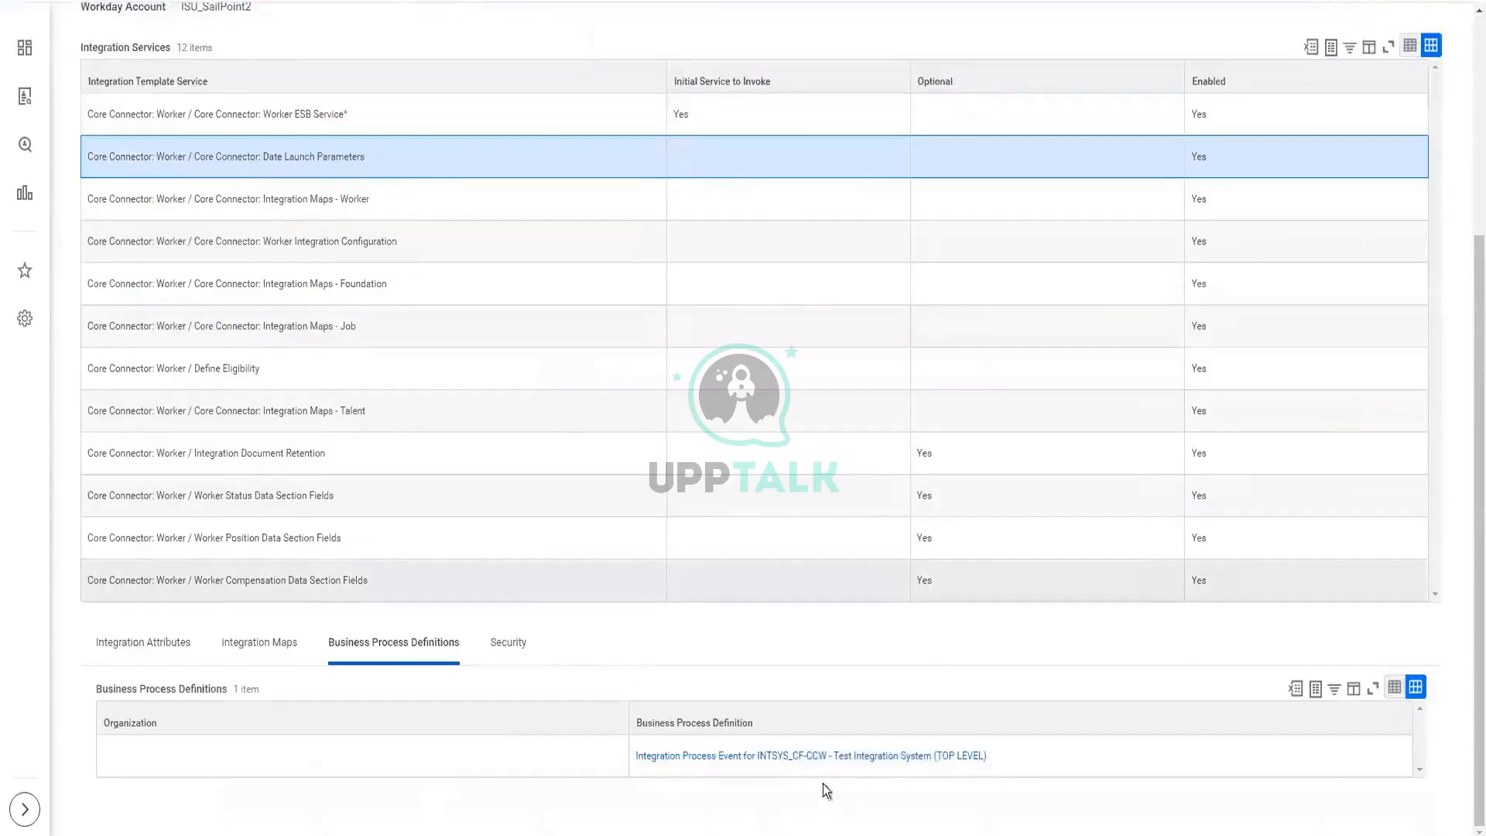
right_click(880, 761)
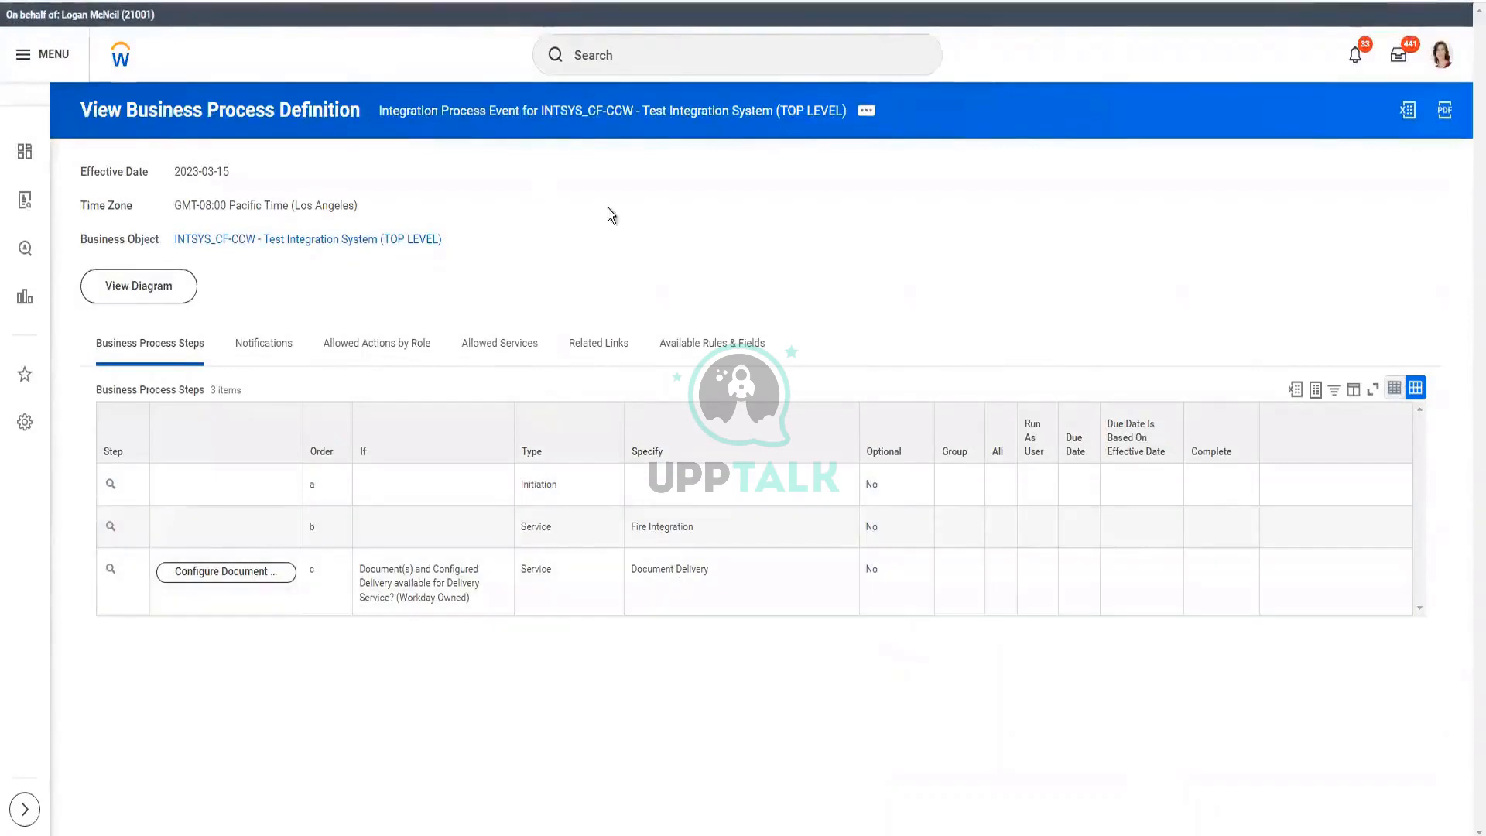
- Return to the integration system and start scheduling its launch with the run frequency Weekly Recurrence
key(ctrl+shift+Tab)
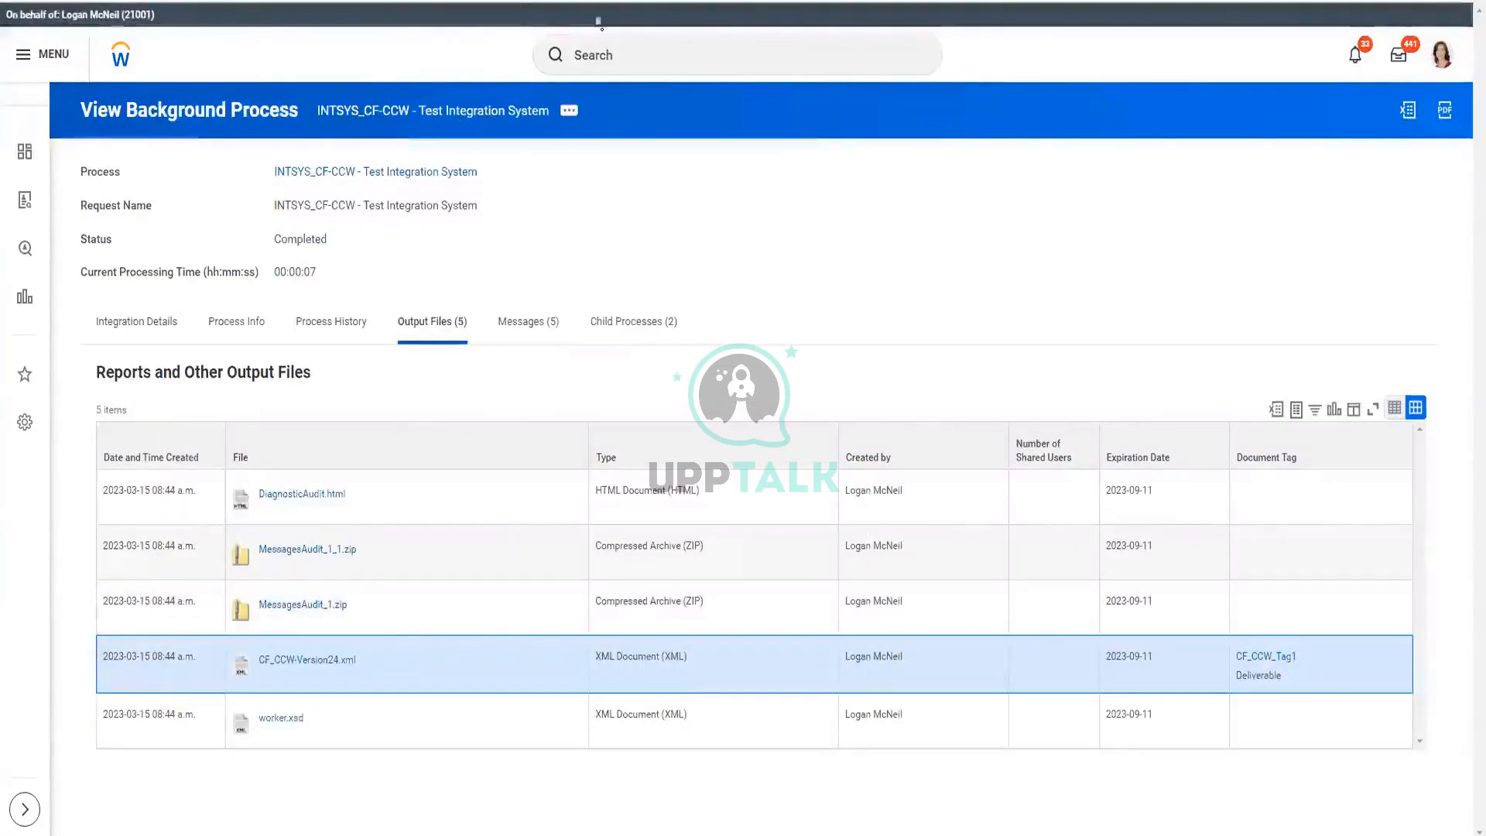
key(ctrl+shift+Tab)
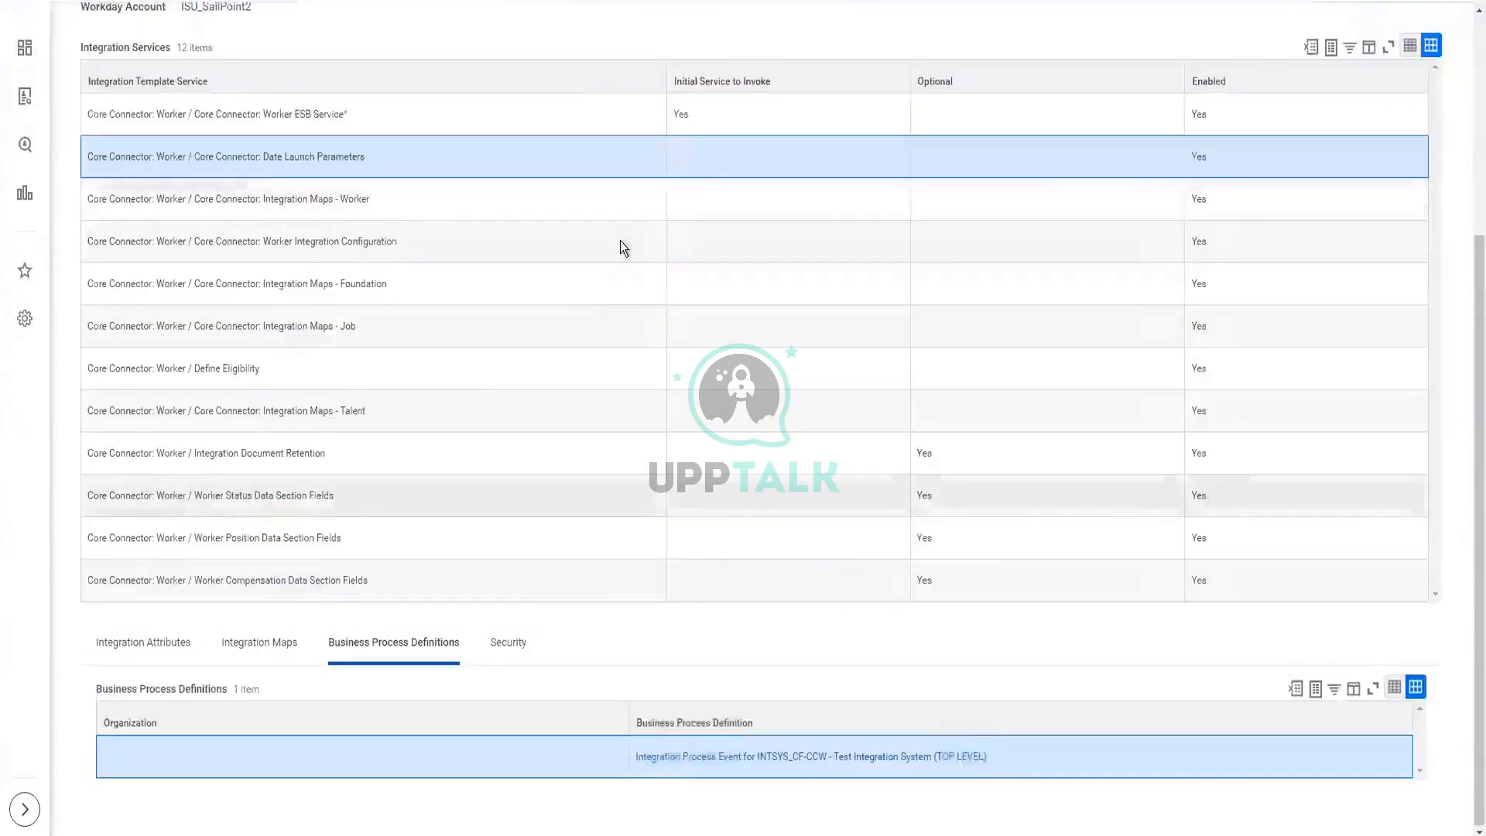
scroll(612, 155, up, 4)
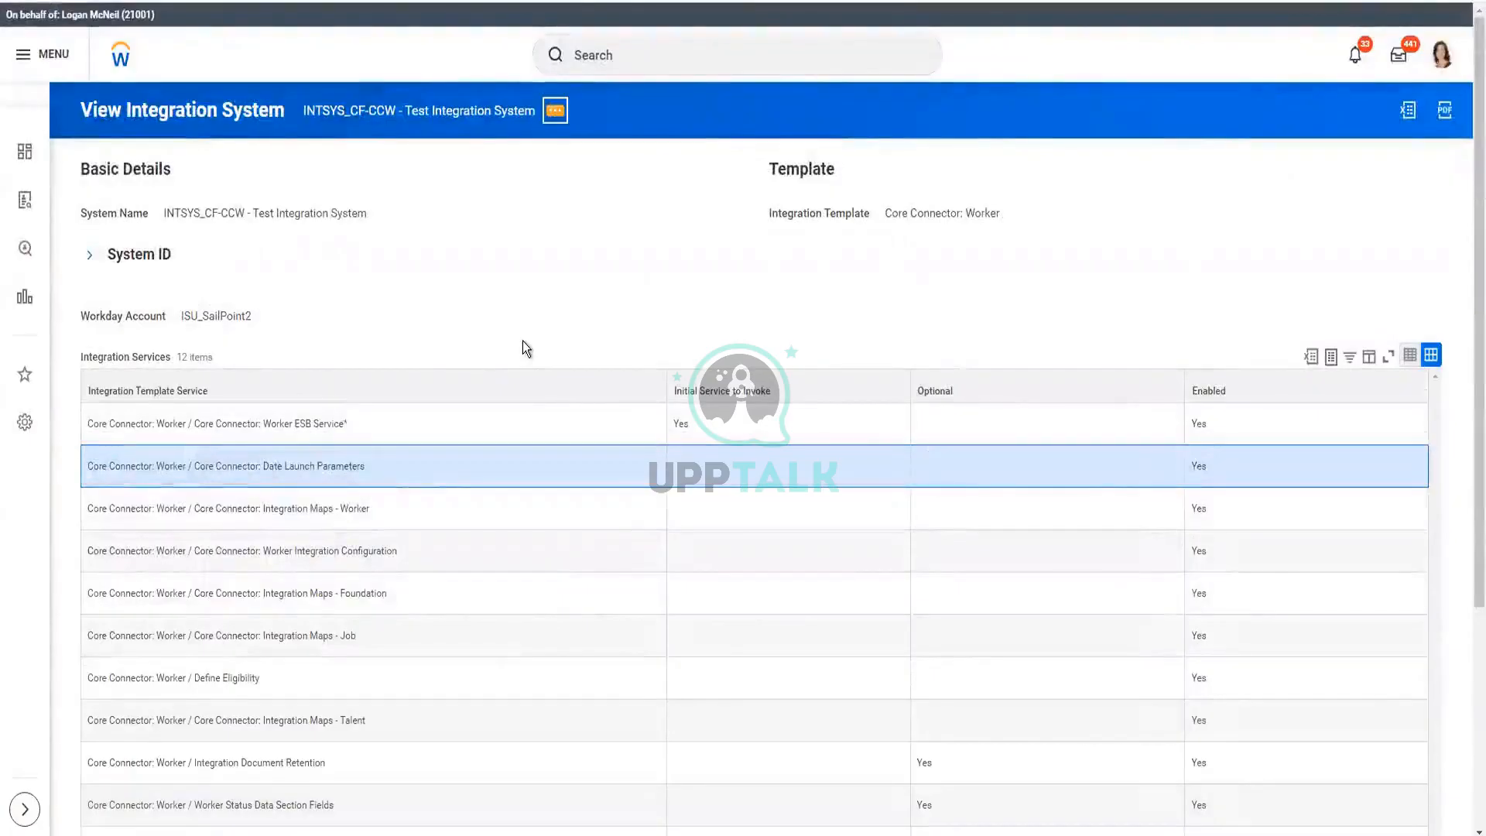
click(555, 110)
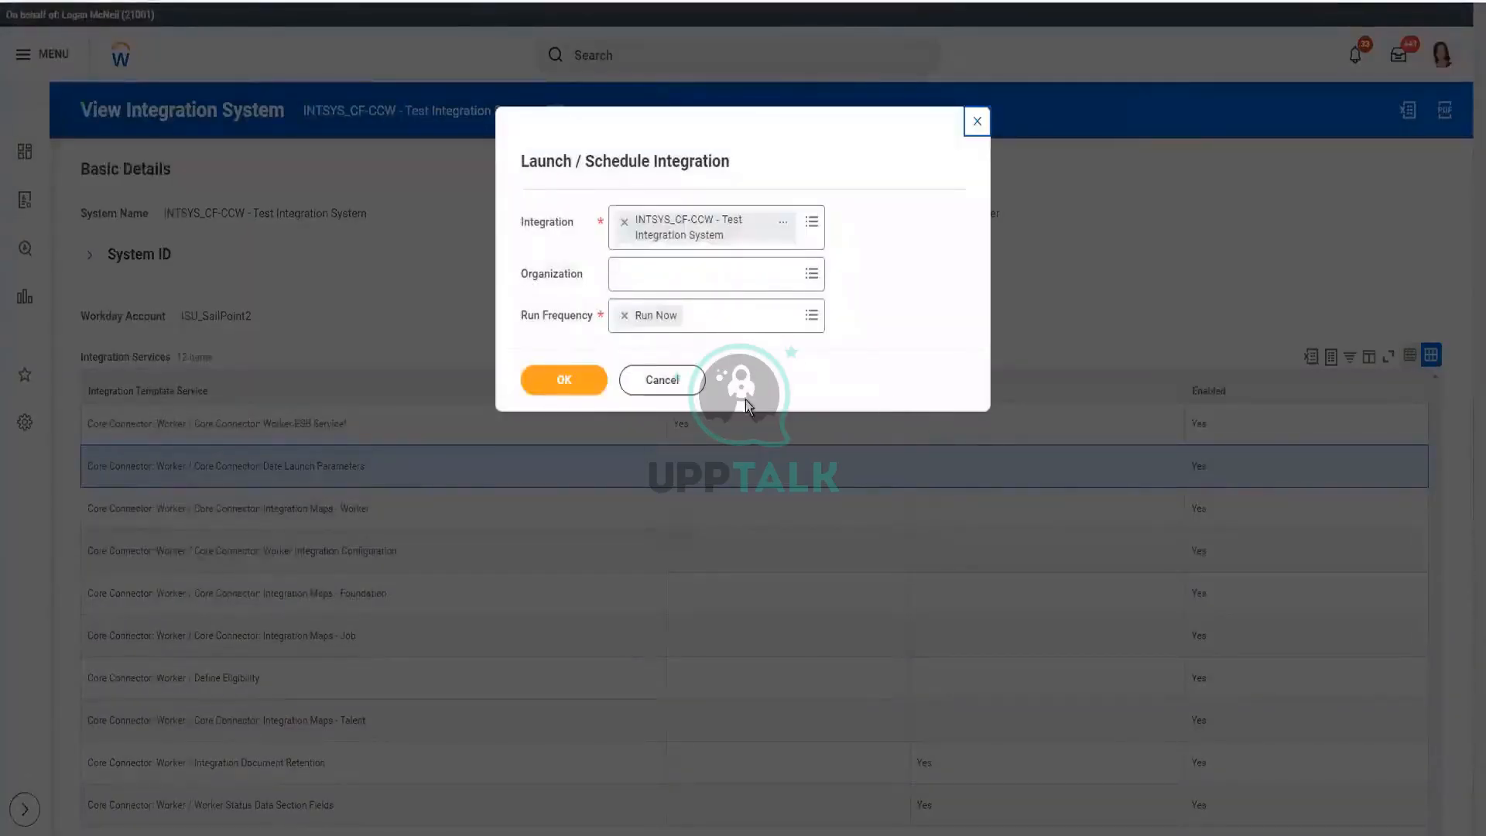
click(743, 315)
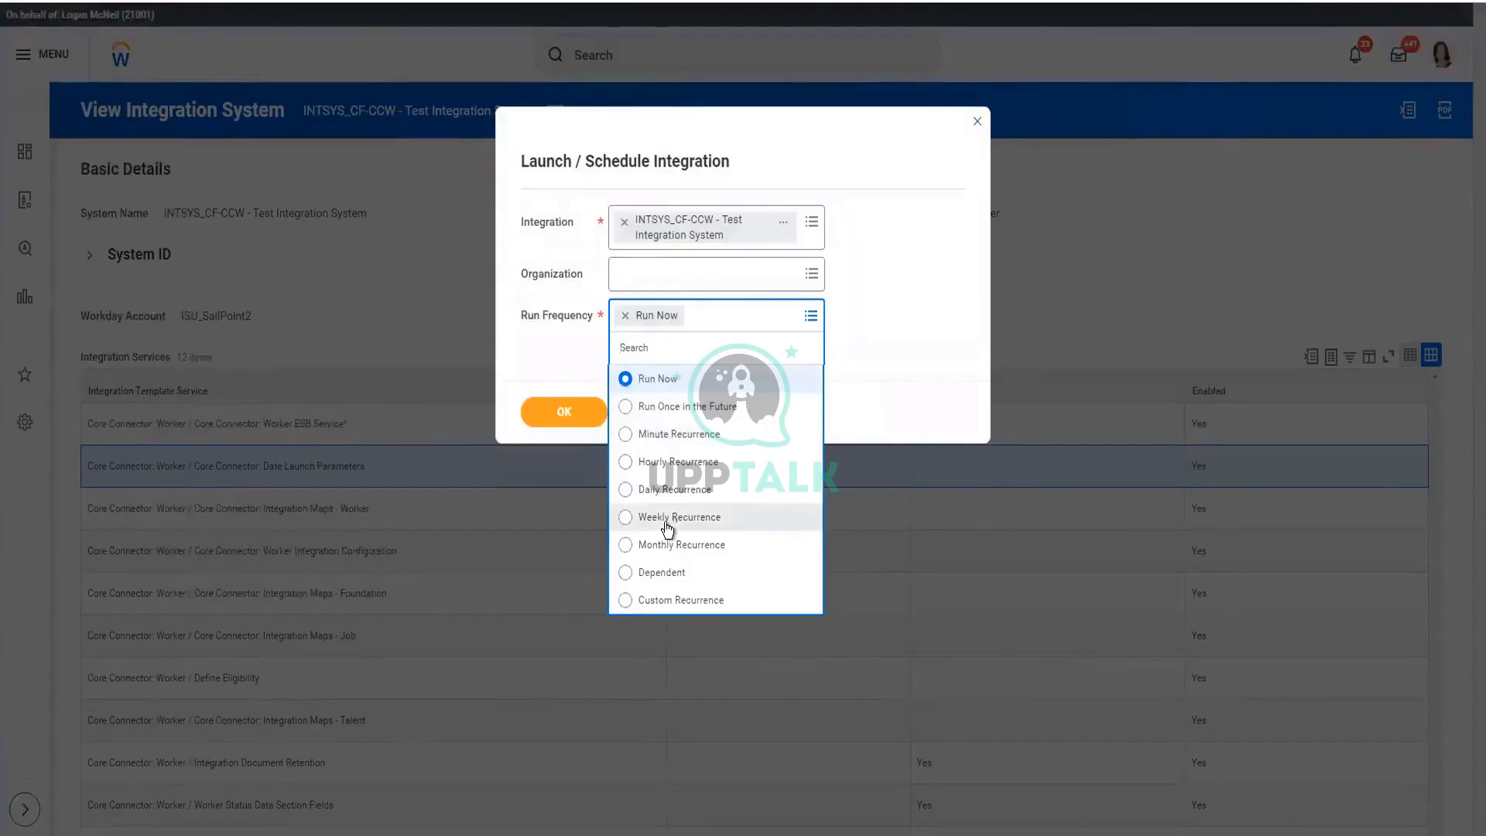
click(667, 518)
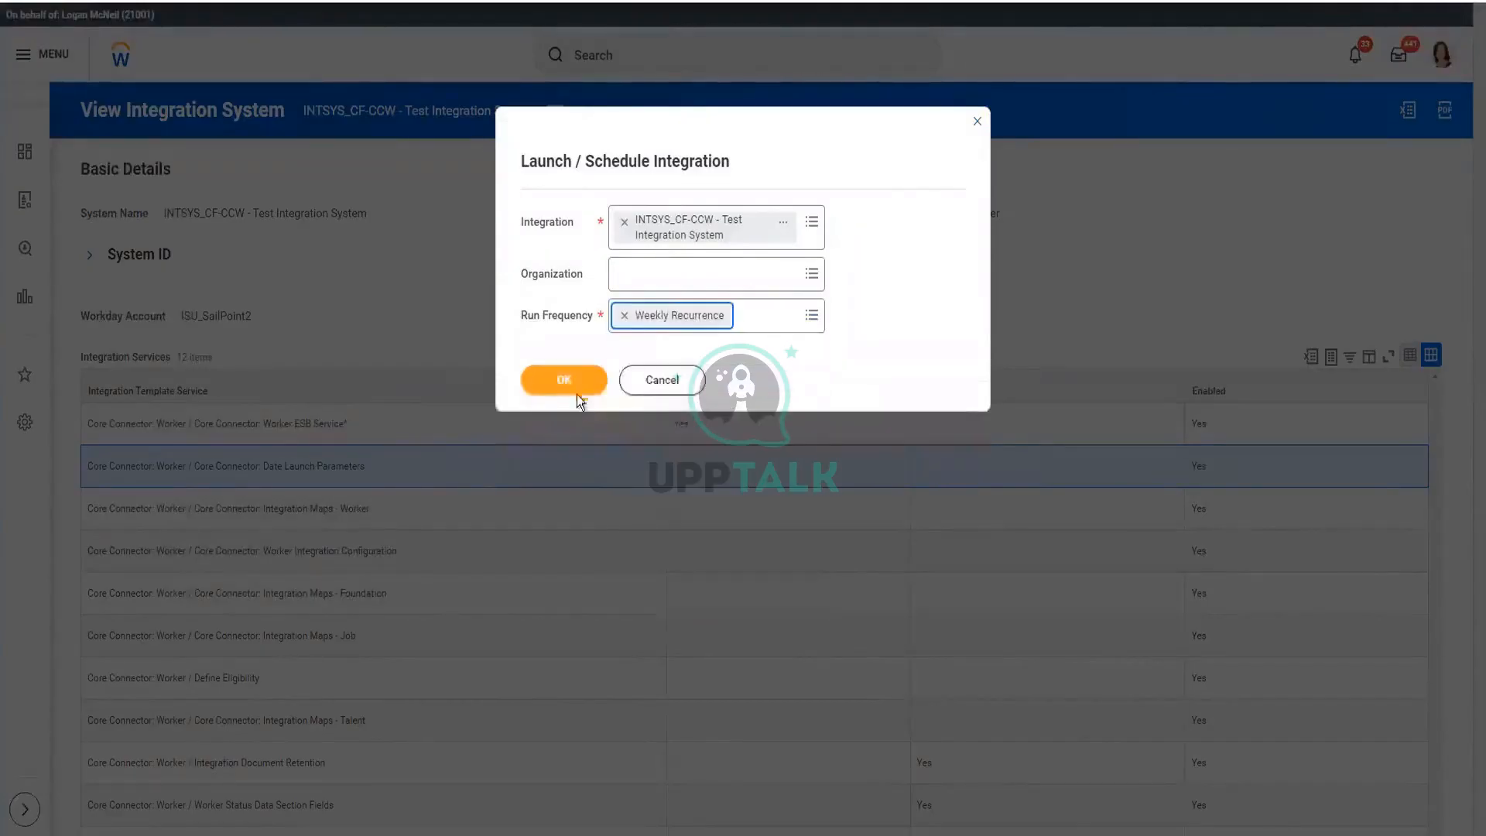
click(815, 548)
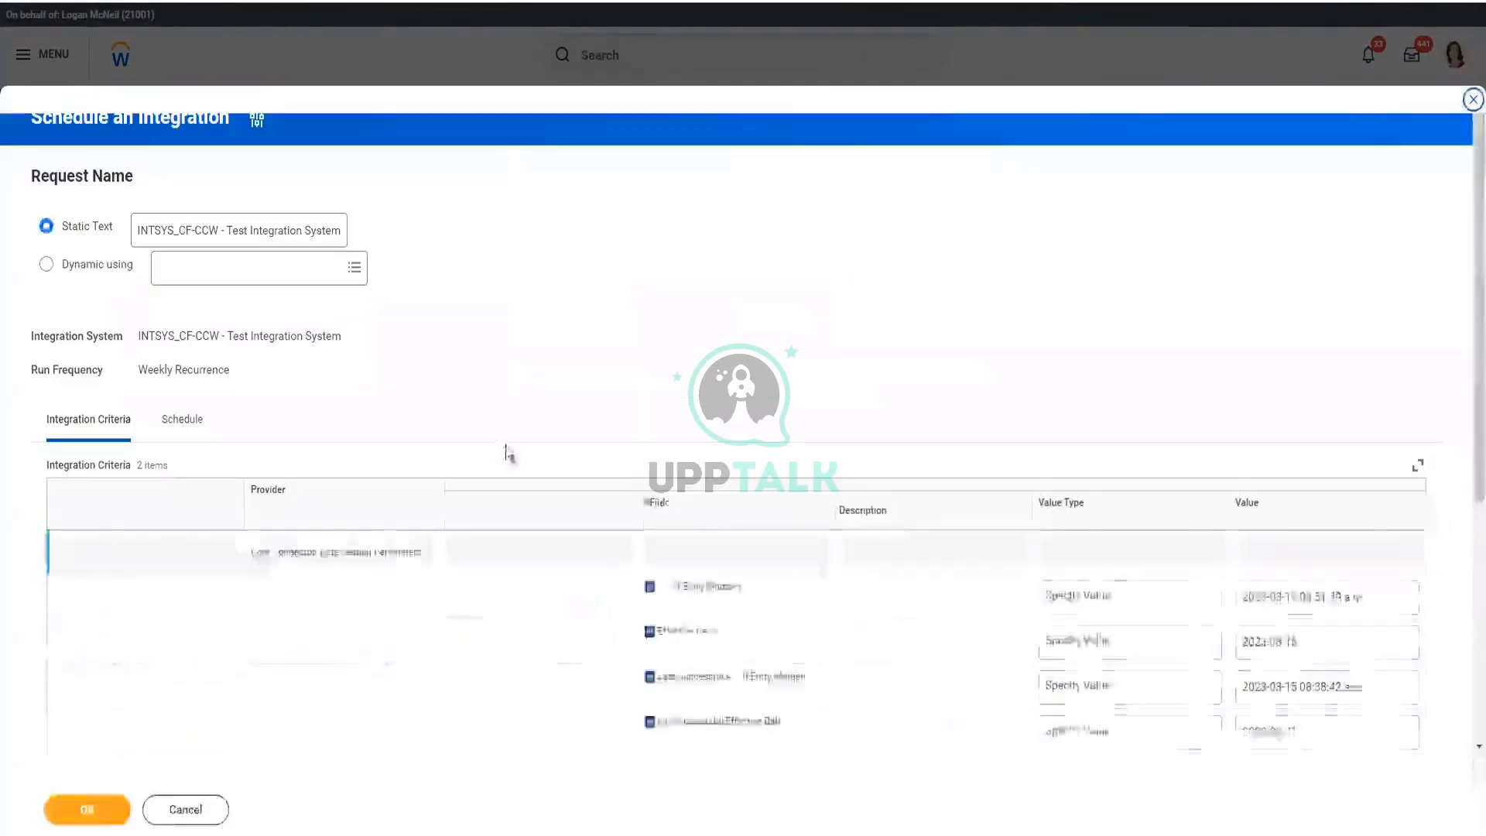
- Set the value type of As Of Entry Moment to Determine Value at Runtime in the integration criteria
scroll(974, 585, down, 2)
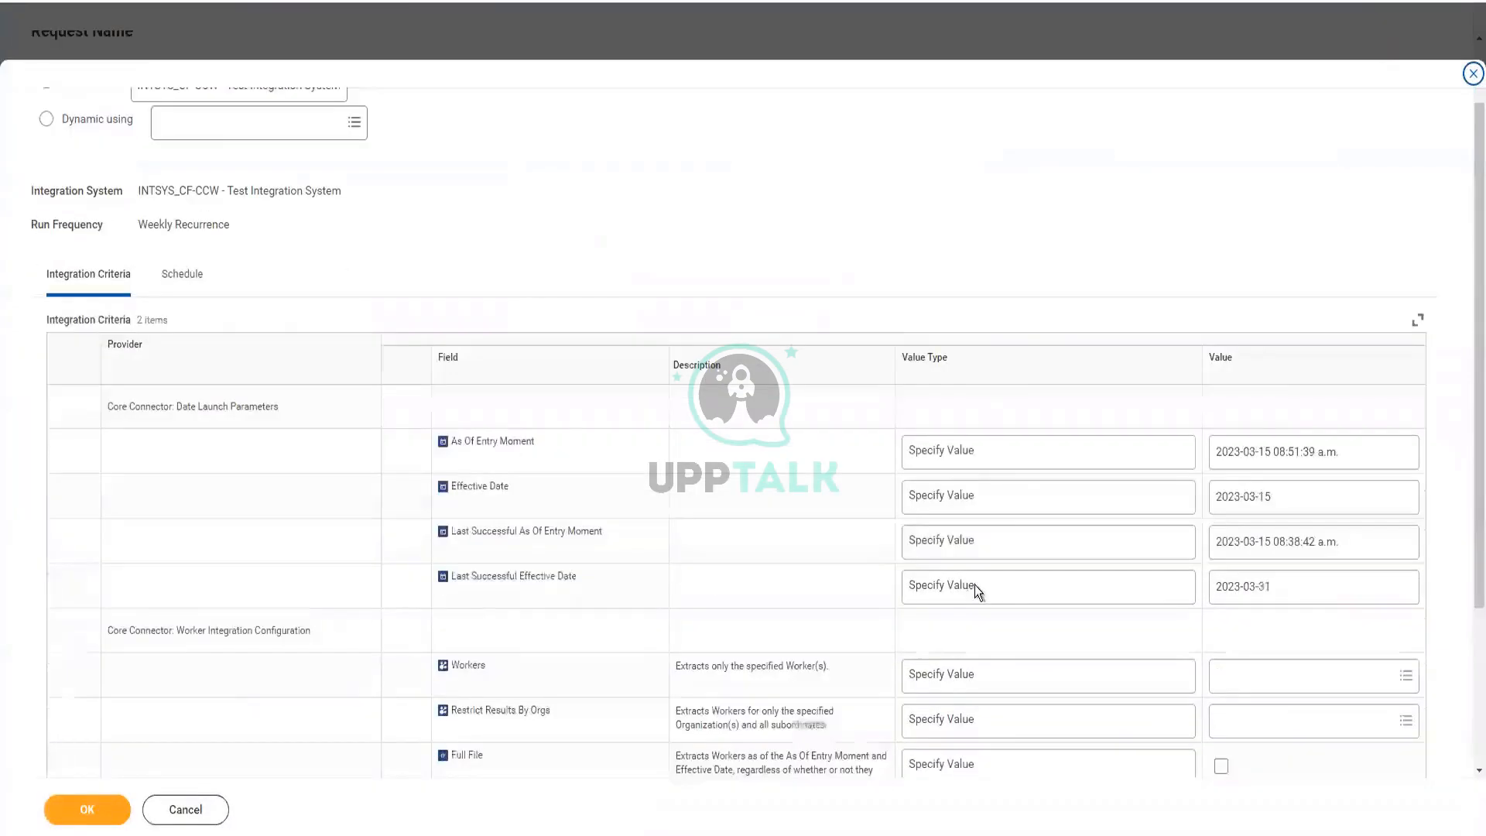
scroll(972, 456, down, 1)
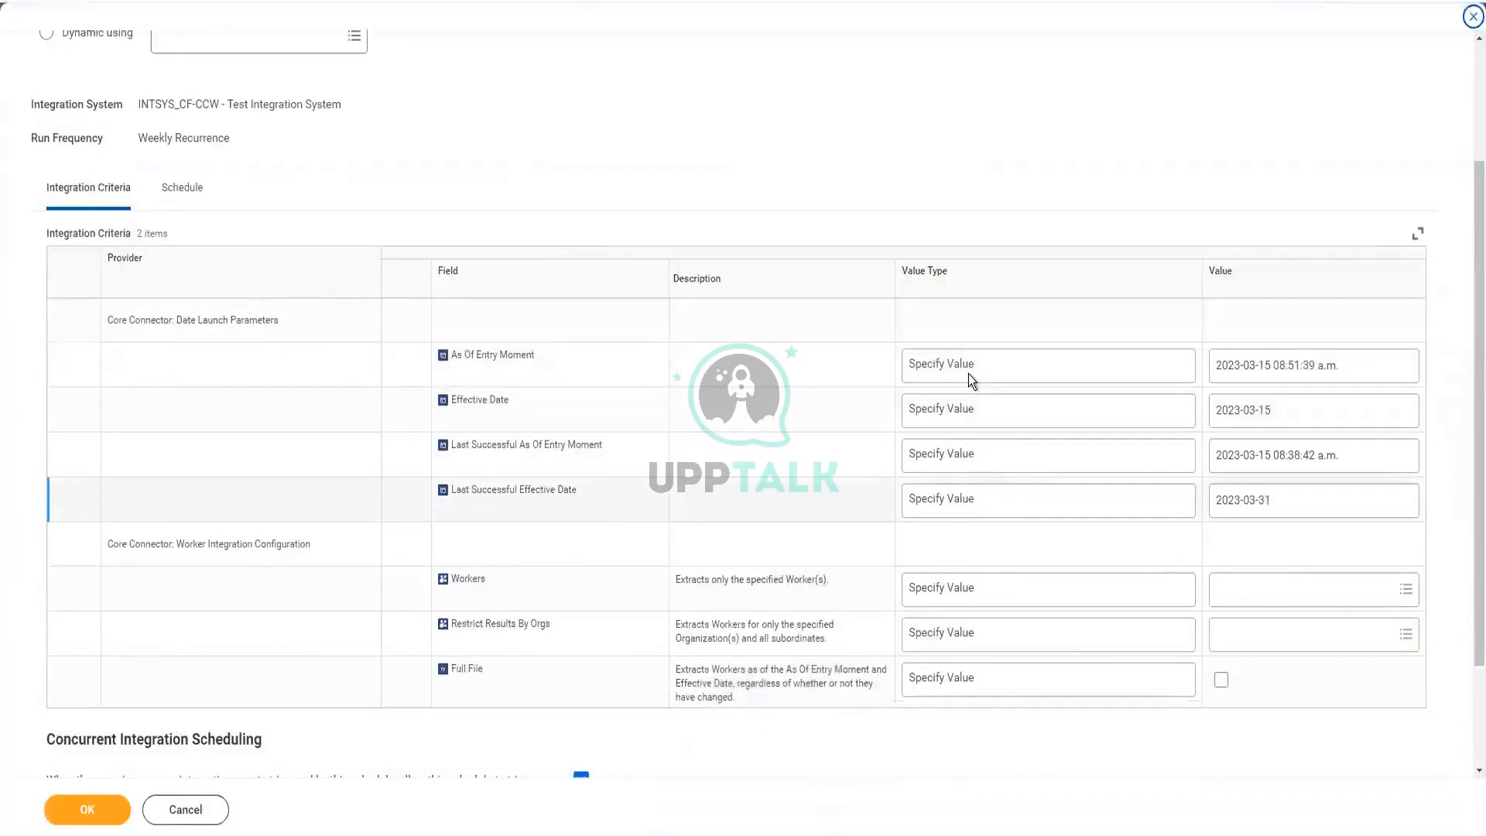
click(968, 375)
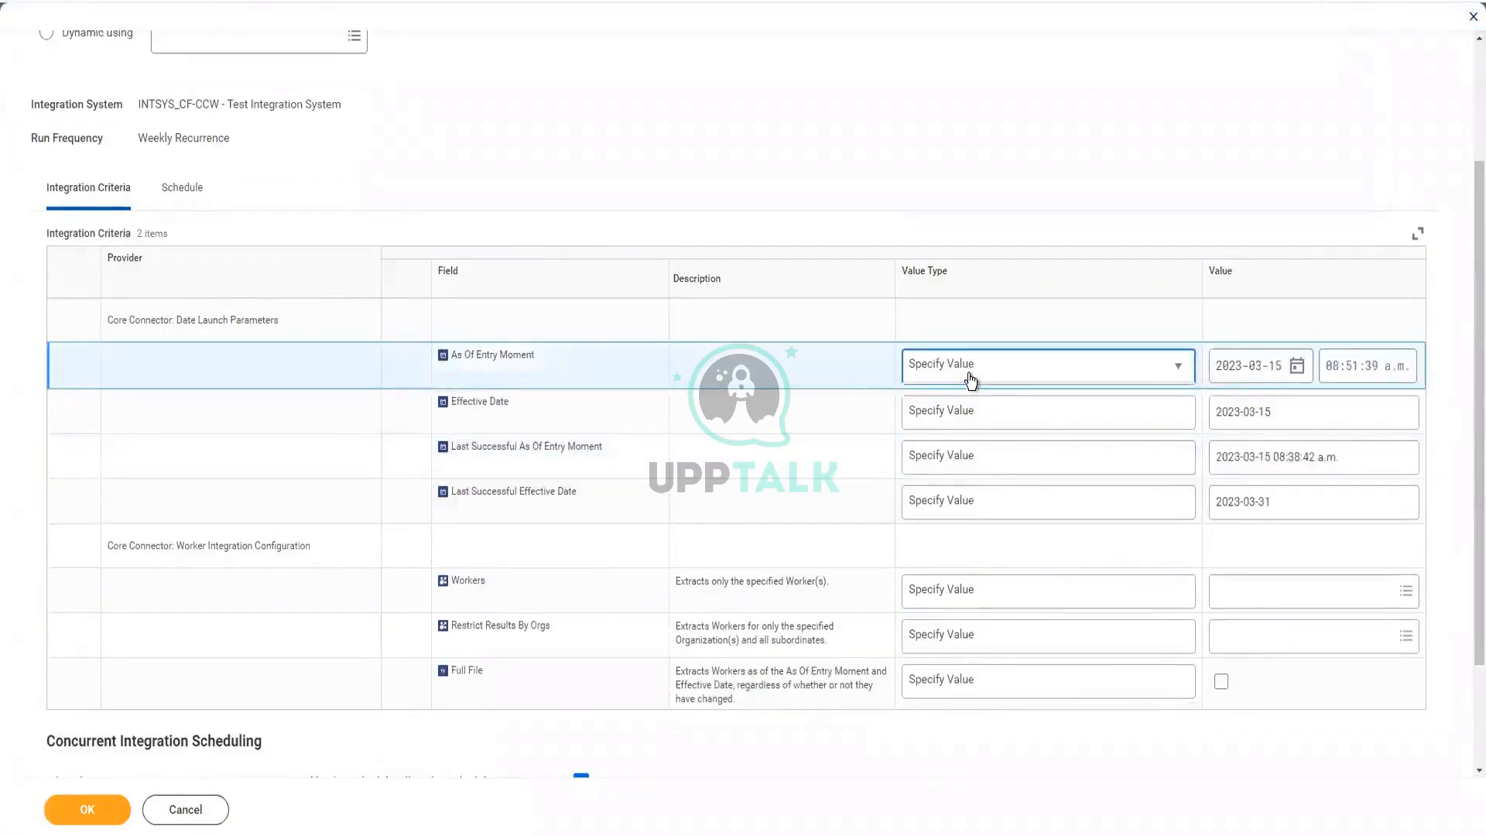
click(970, 378)
key(Up)
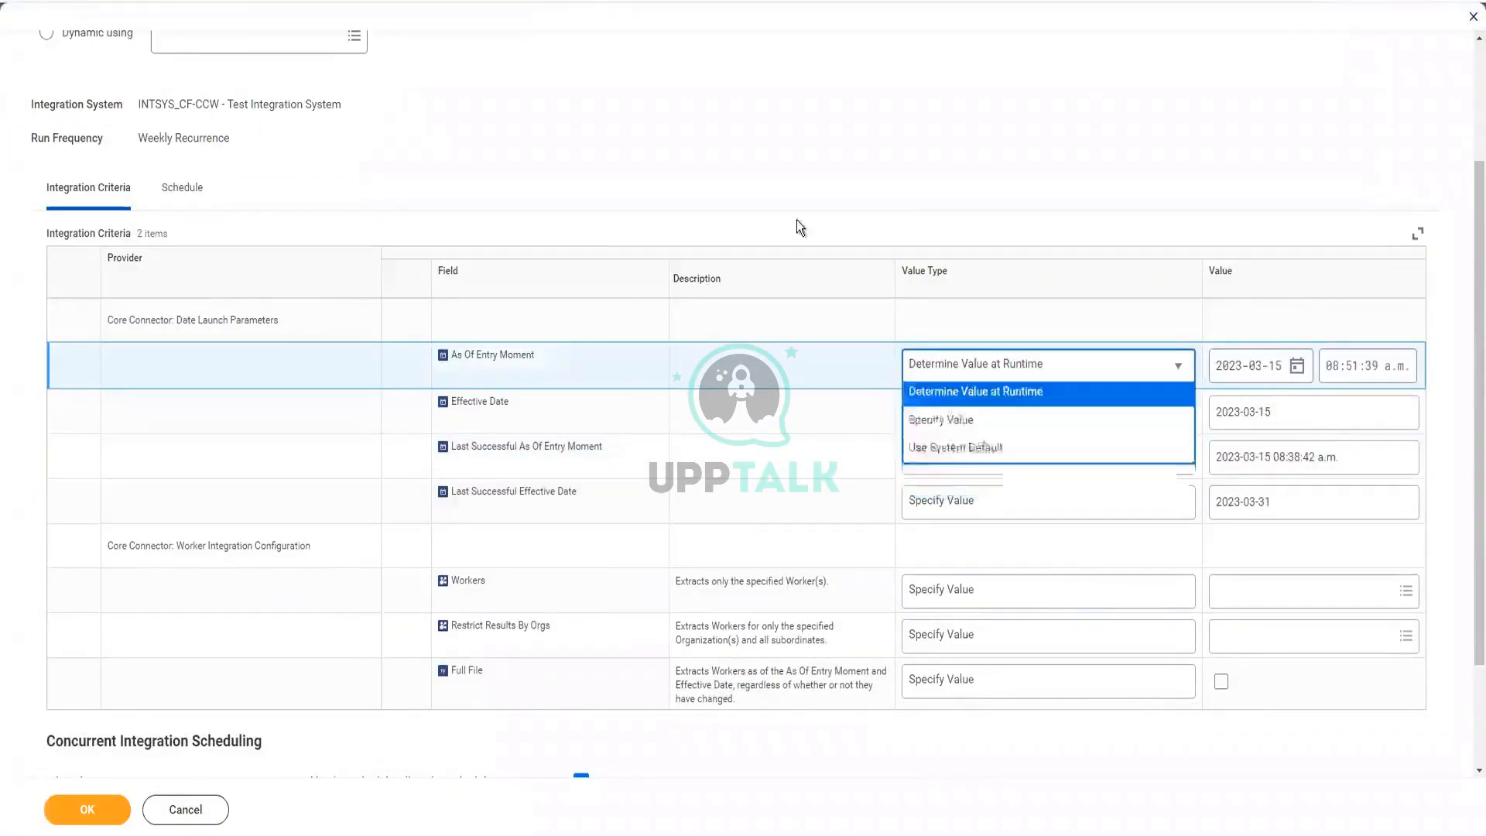
key(Return)
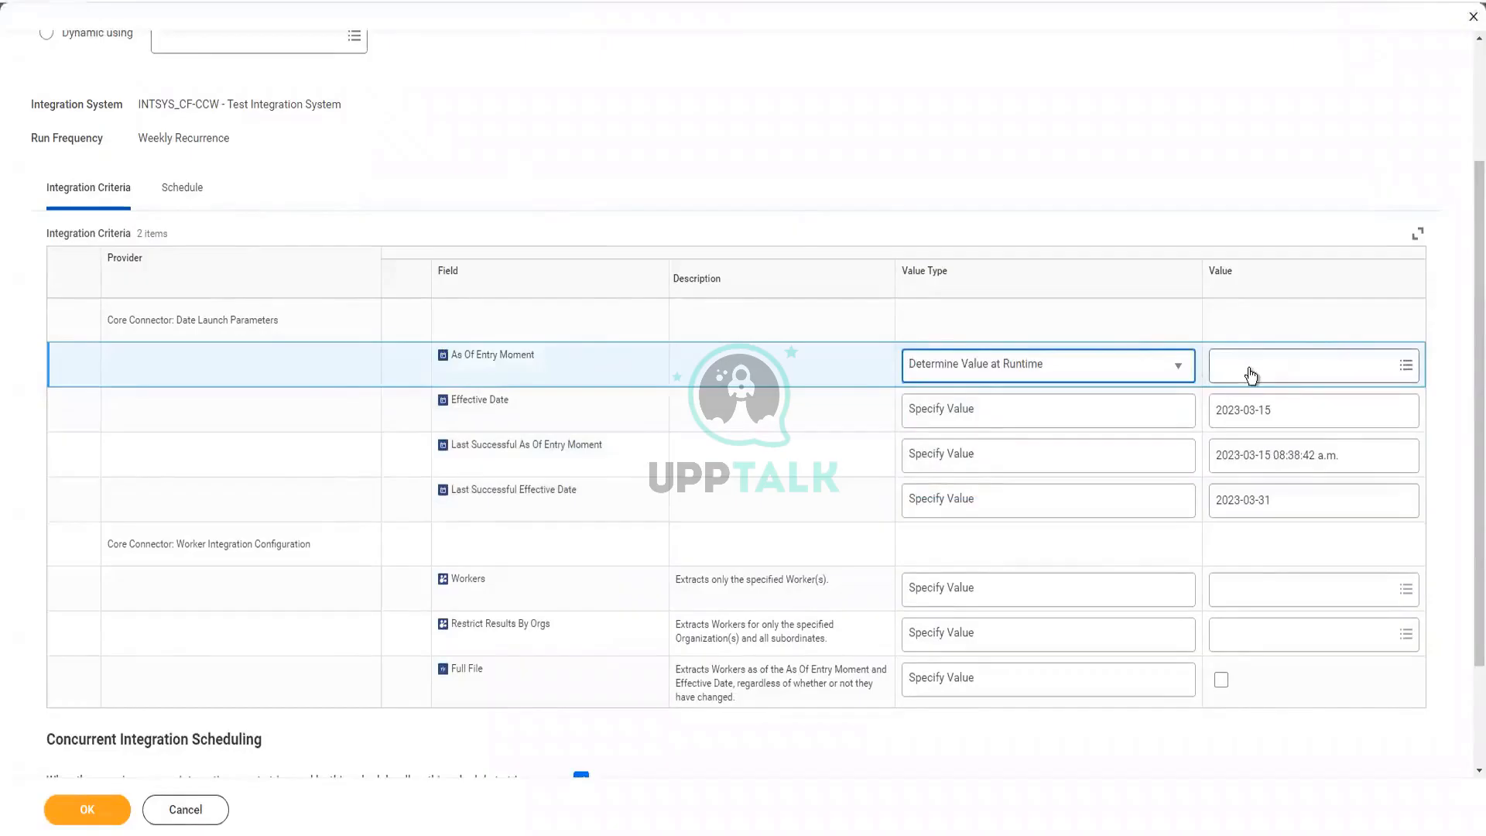
- Search for "current moment" and assign Current Moment (DateTime) as the As Of Entry Moment value
click(1251, 375)
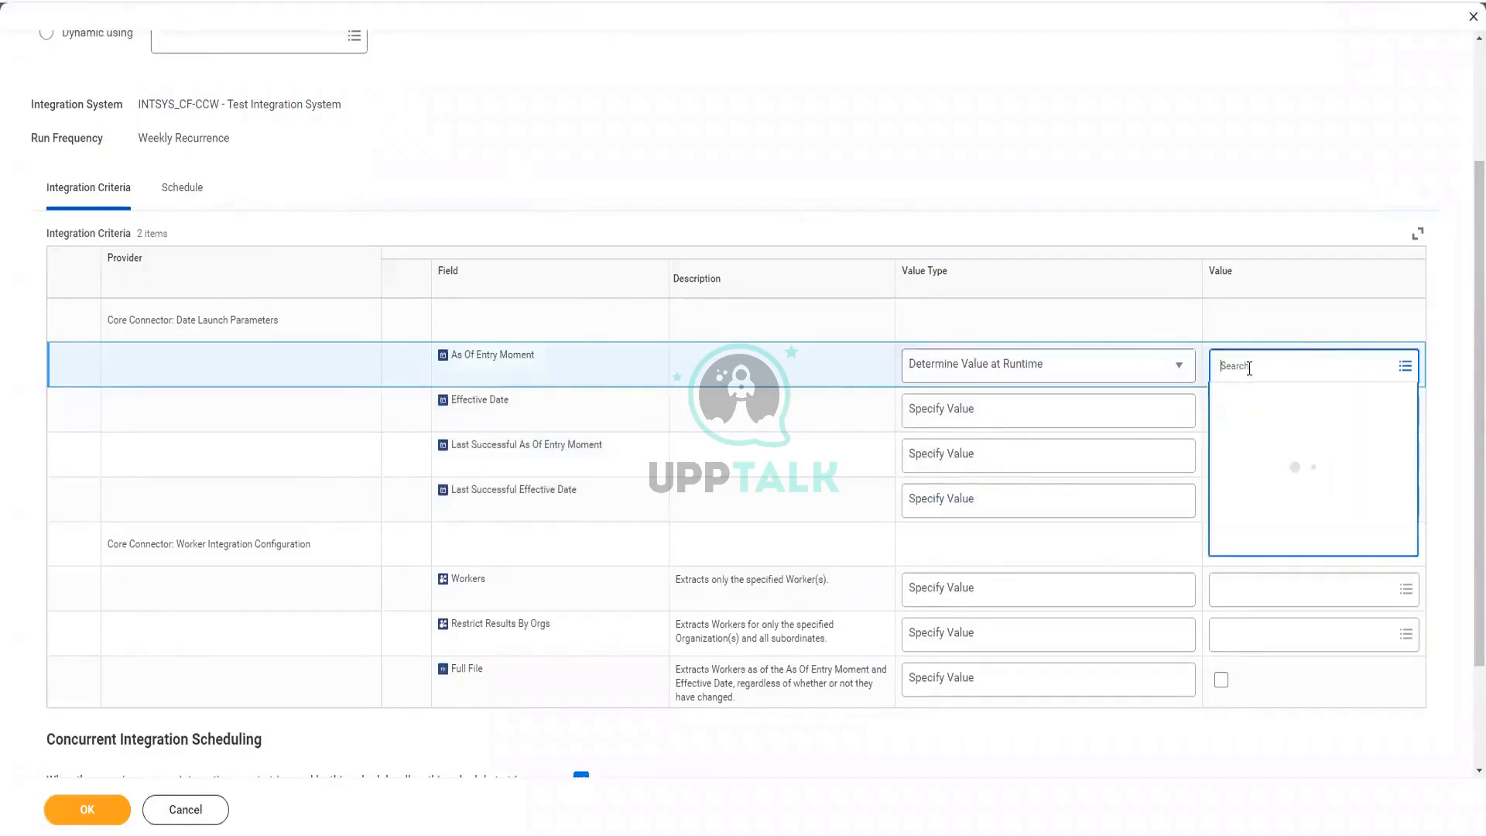
text(current momebt)
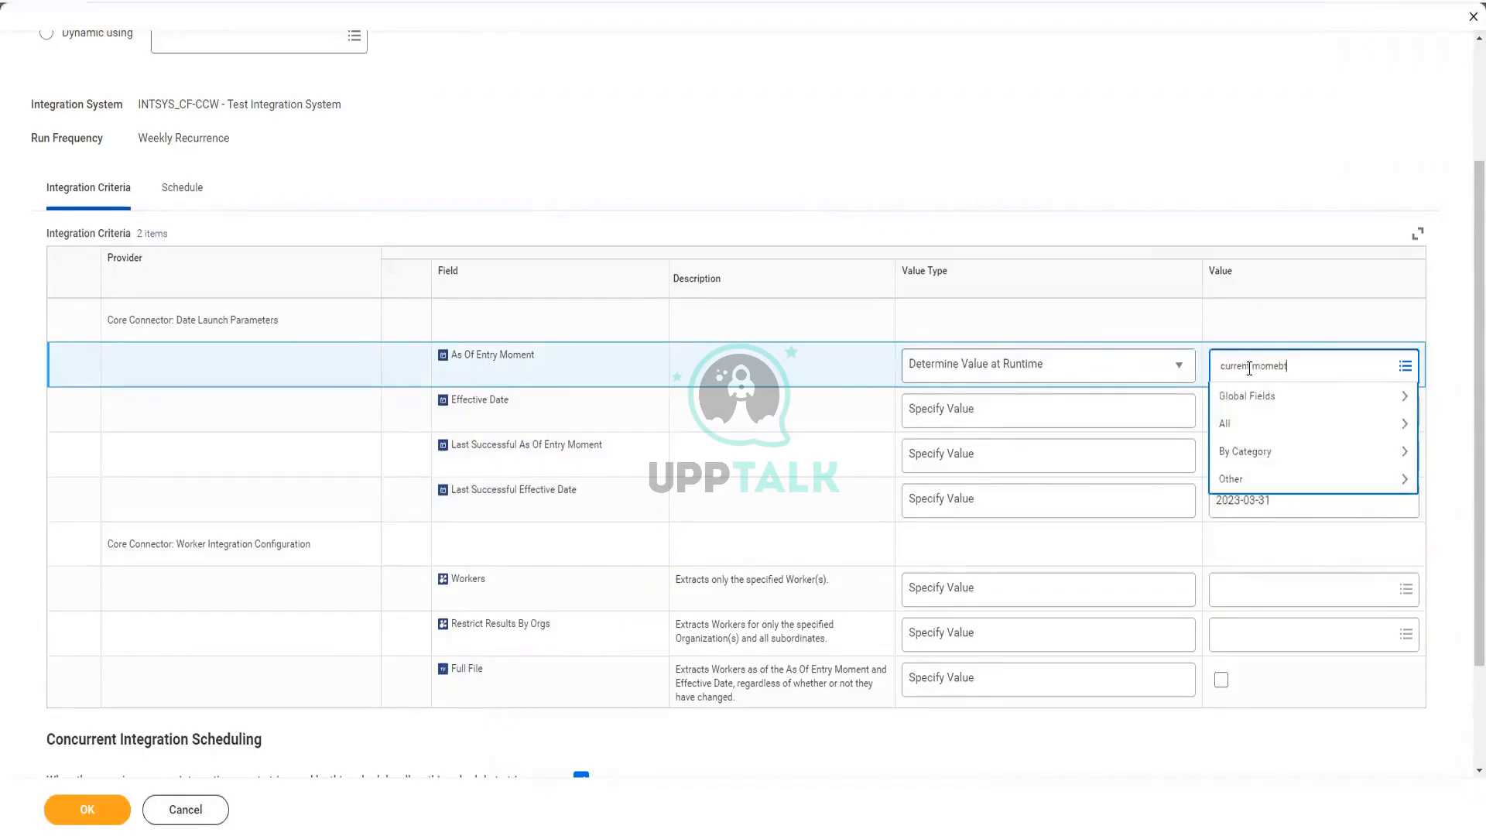
key(Return)
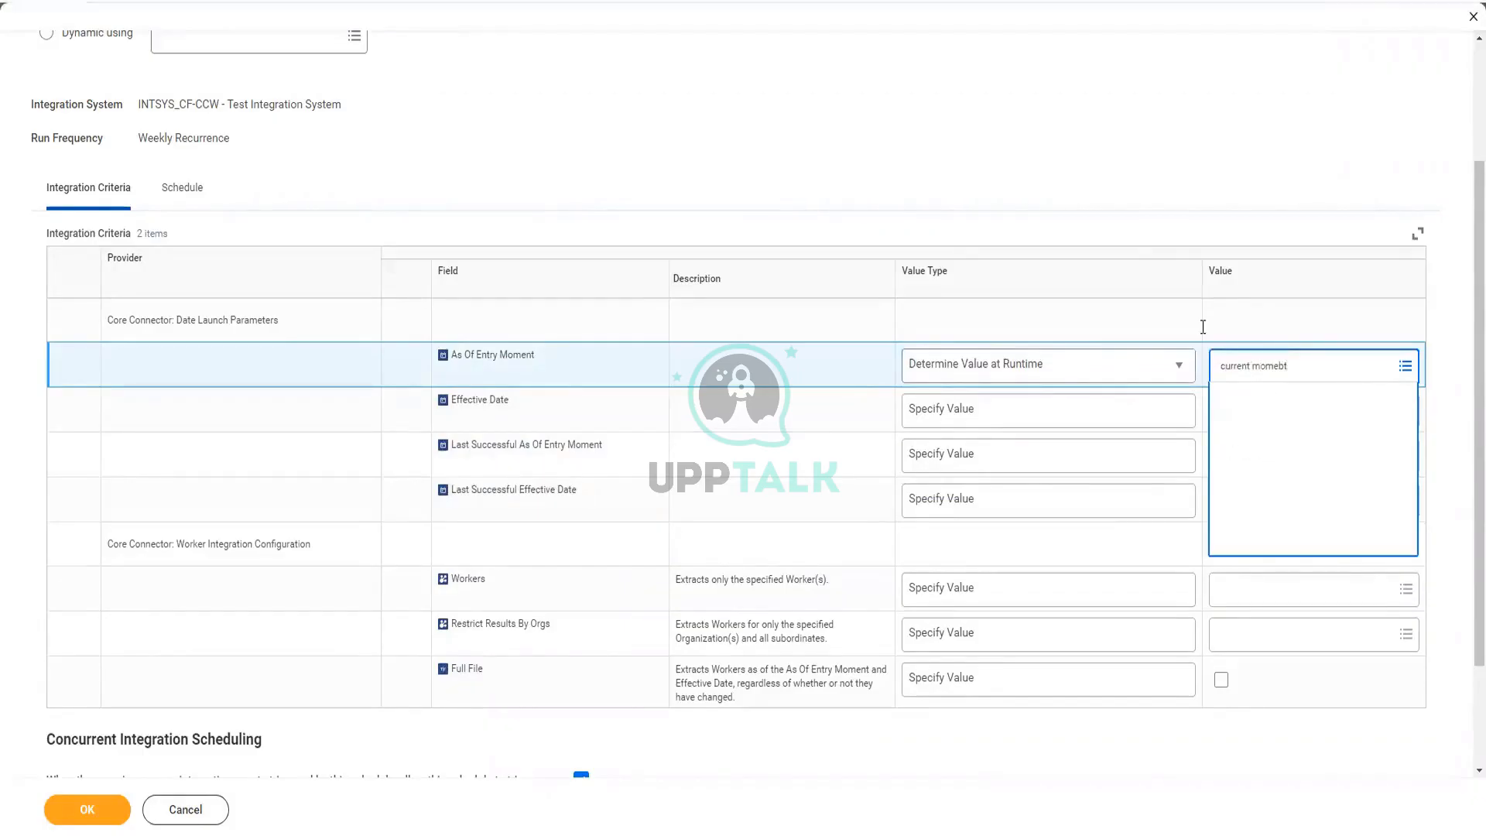
text(n)
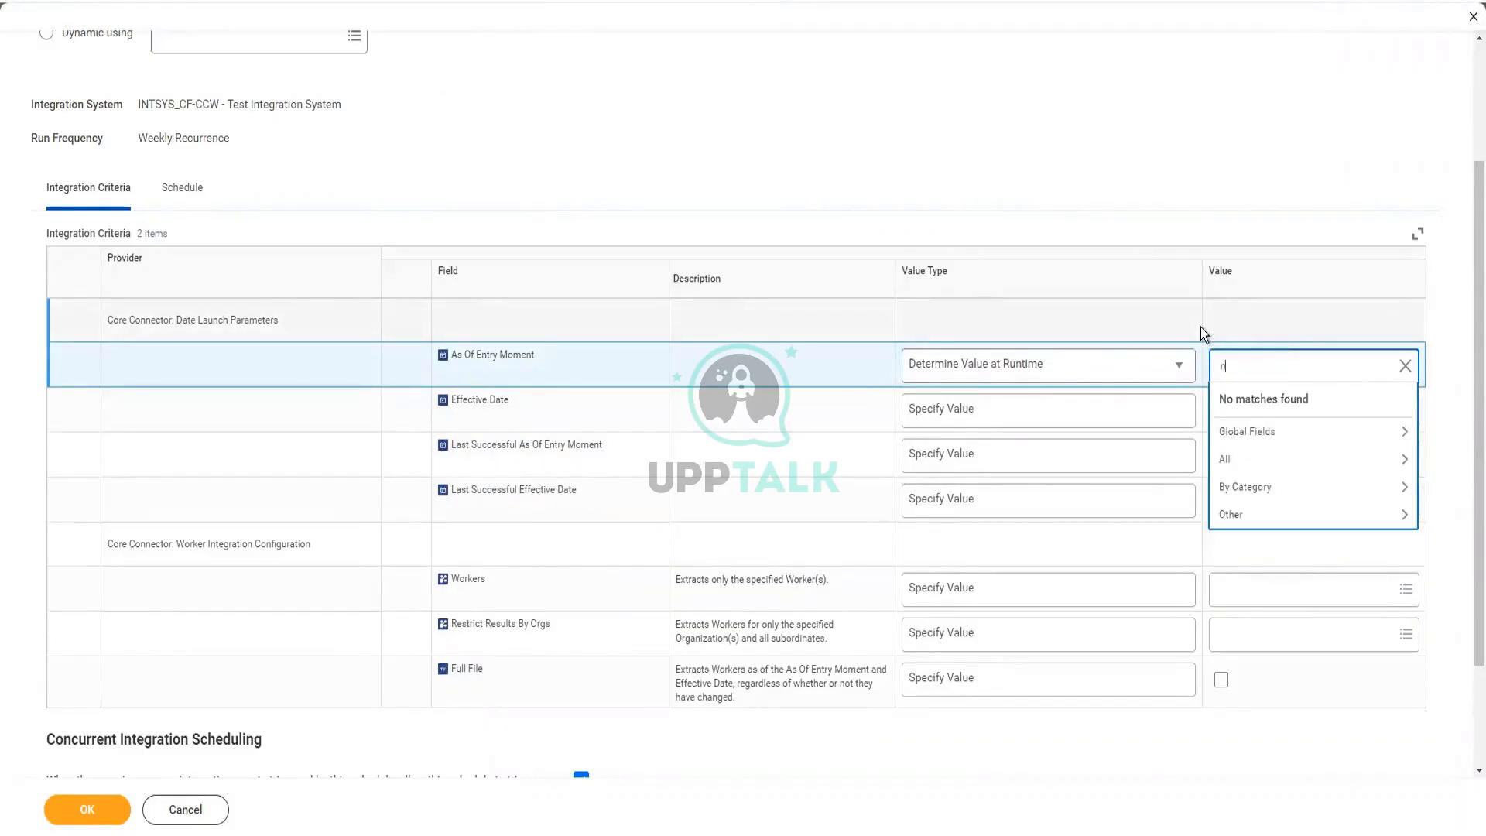
text(t)
key(Return)
text(current moment)
key(Return)
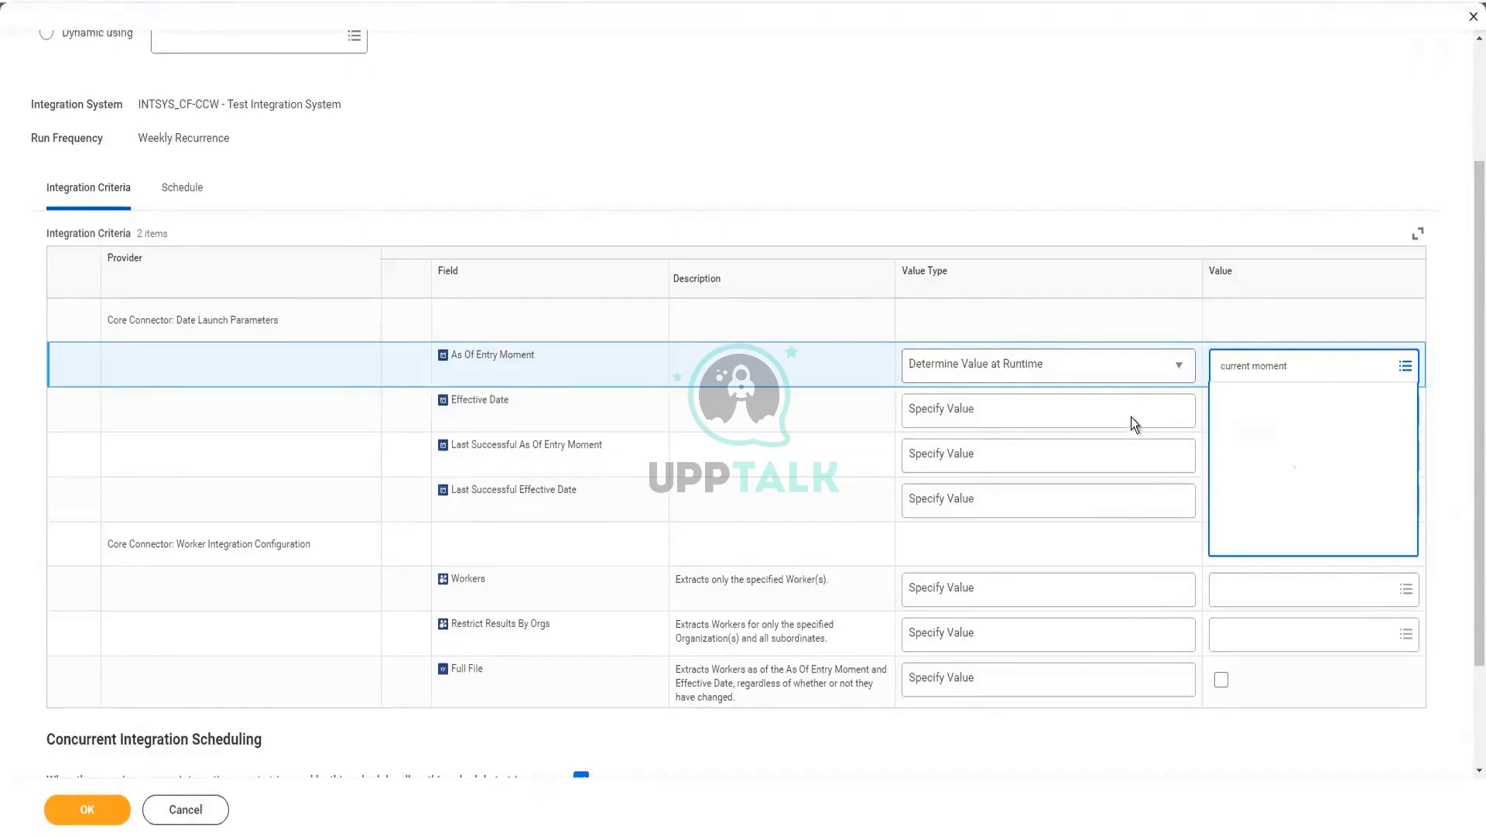
key(Return)
- Have Effective Date determined at runtime using Last Day of This Month
click(1051, 426)
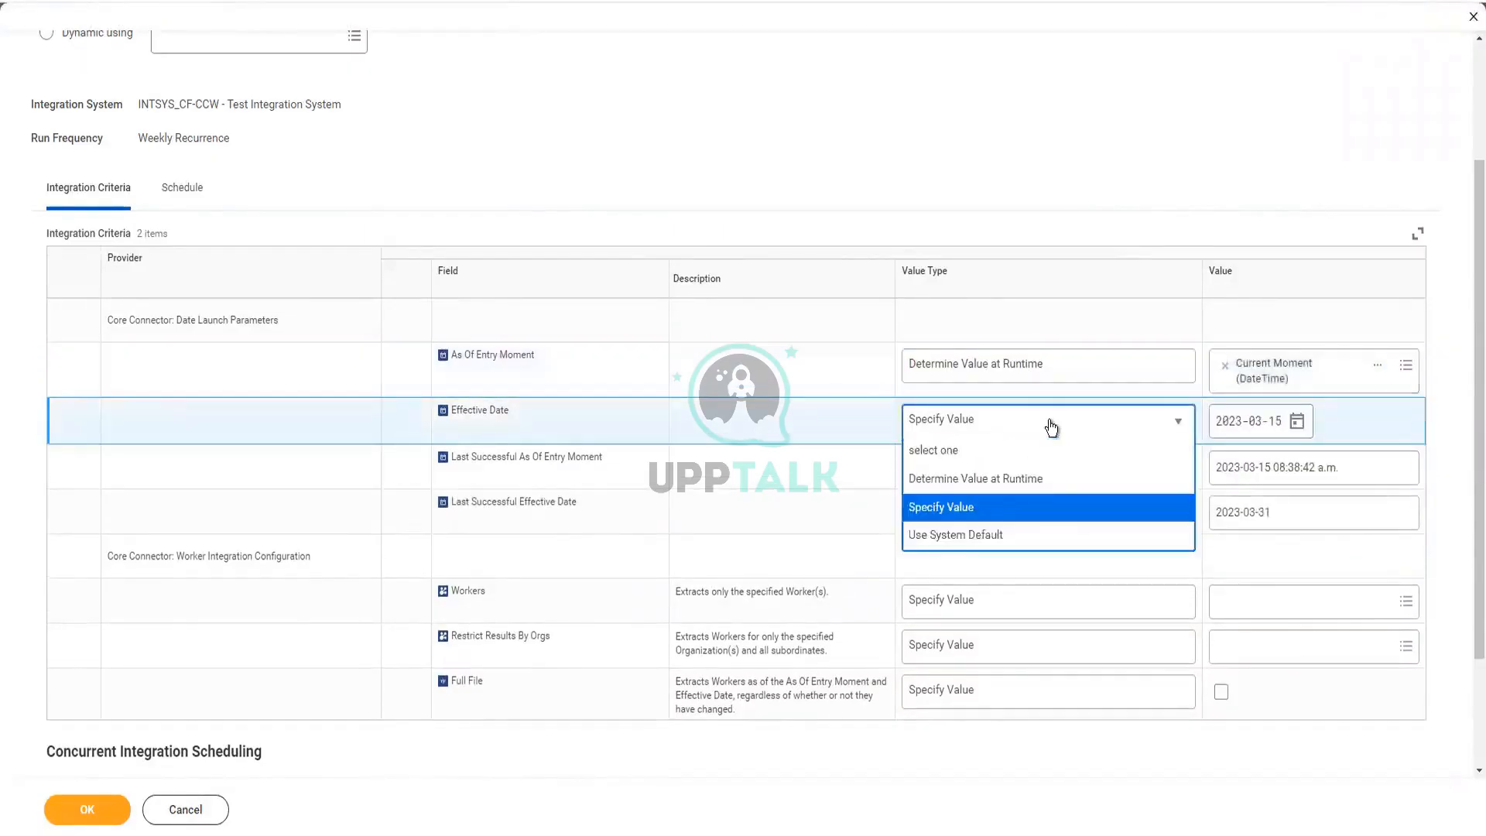
click(1076, 480)
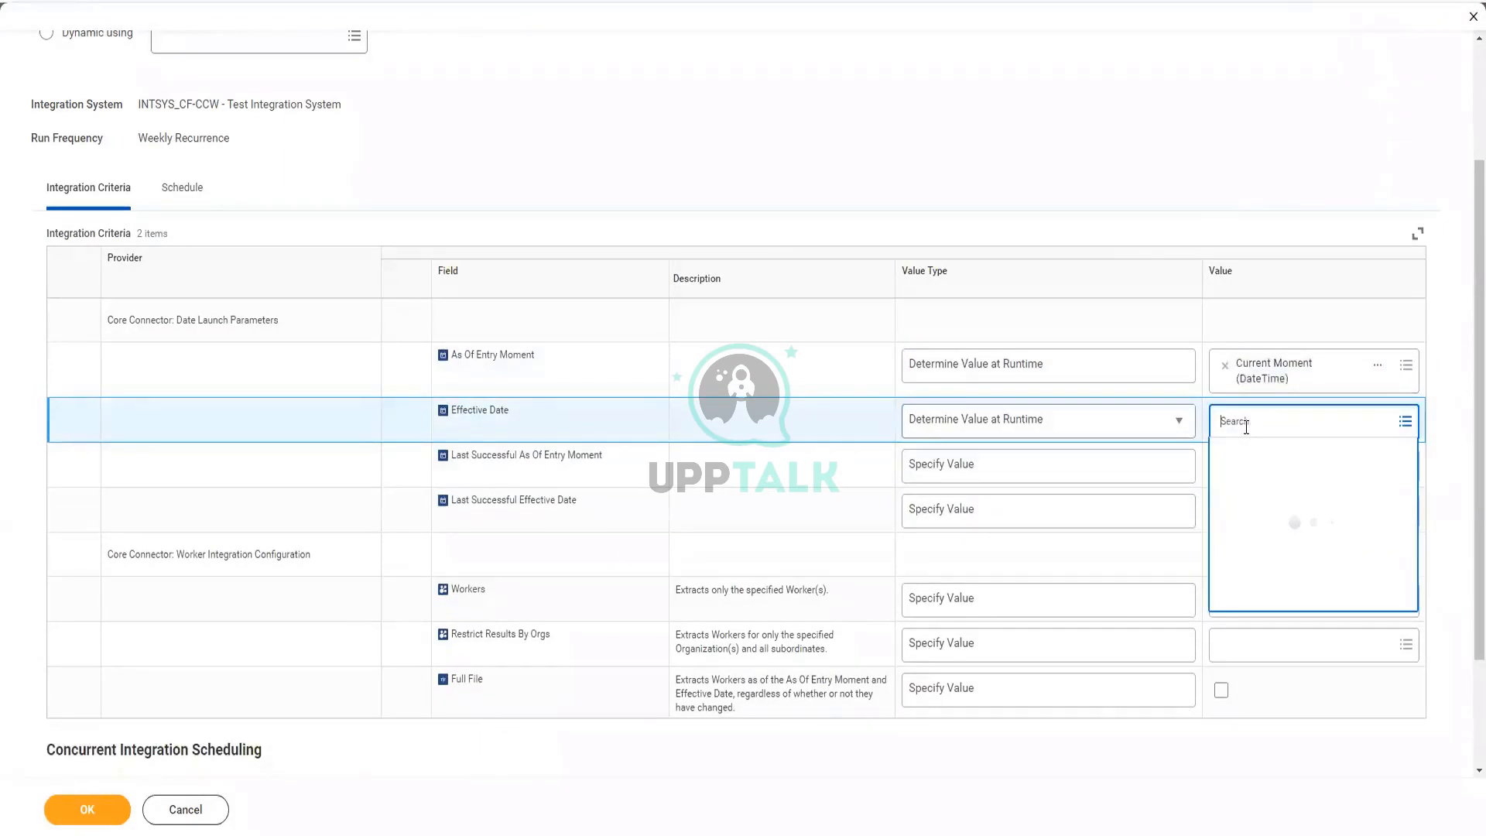
text(last day of this mon)
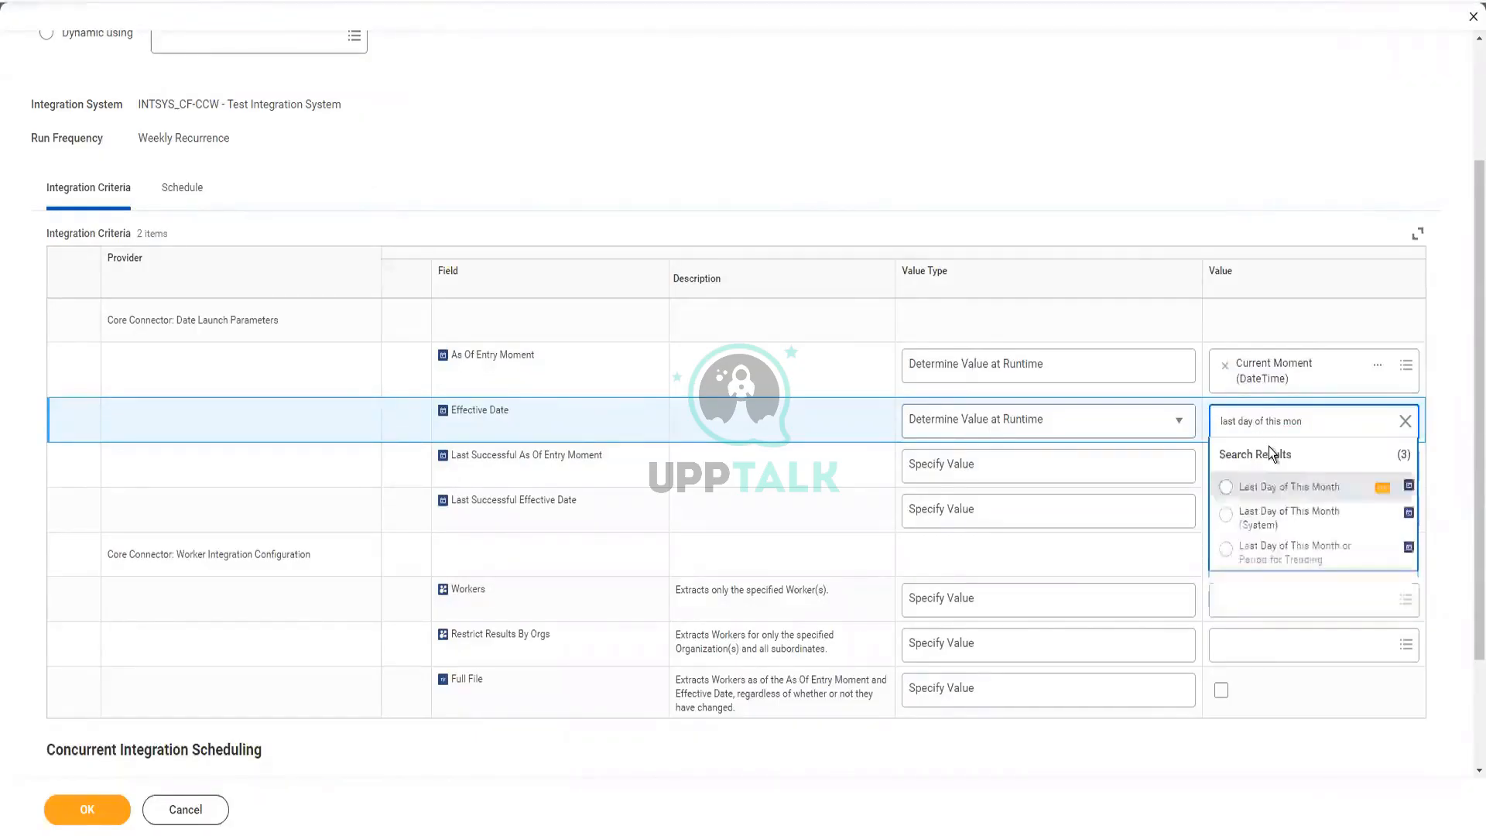
click(1289, 487)
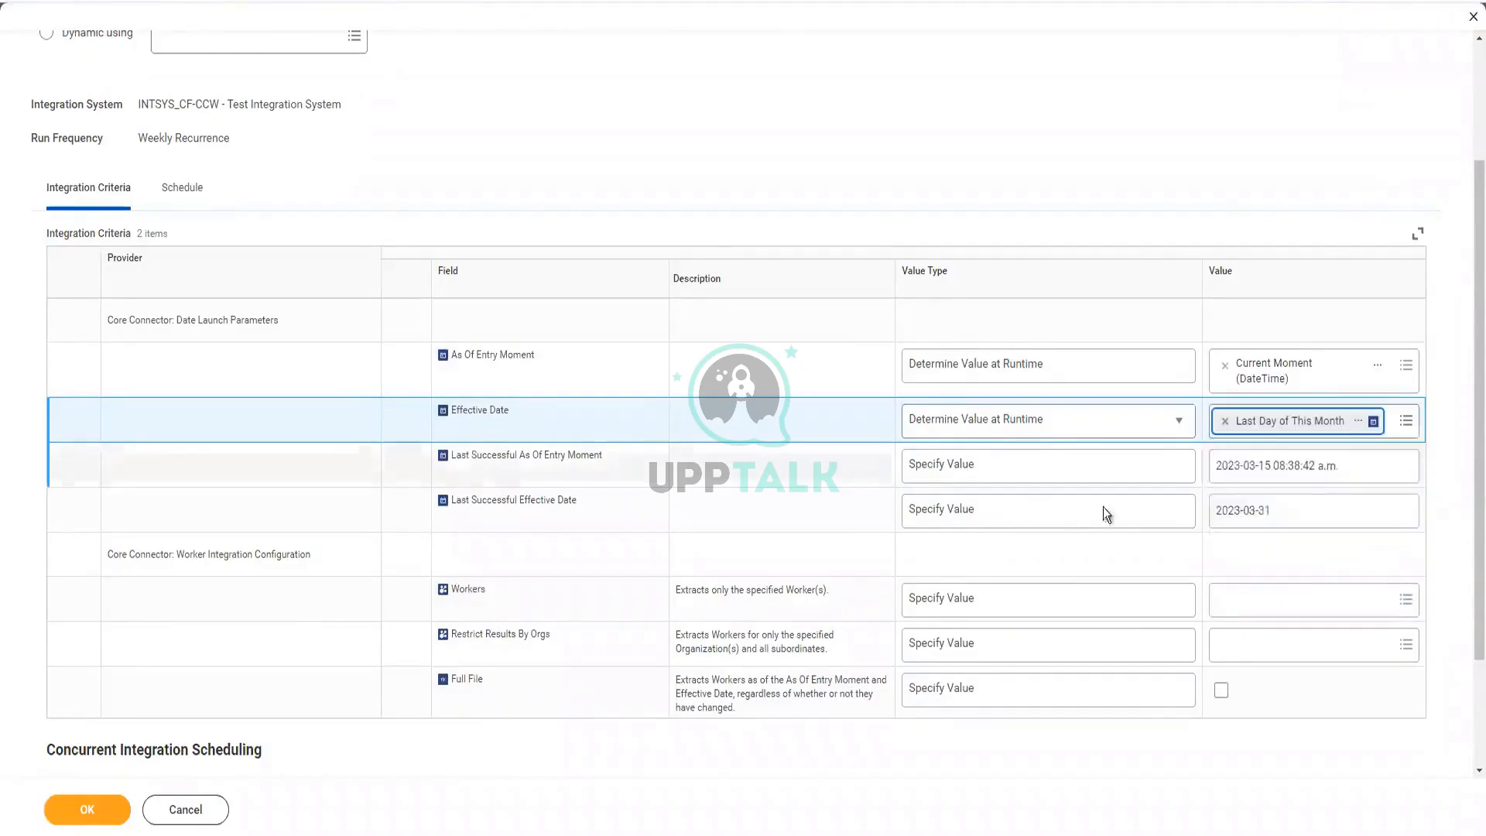
- Set the value type of Last Successful As Of Entry Moment to Determine Value at Runtime
click(1371, 473)
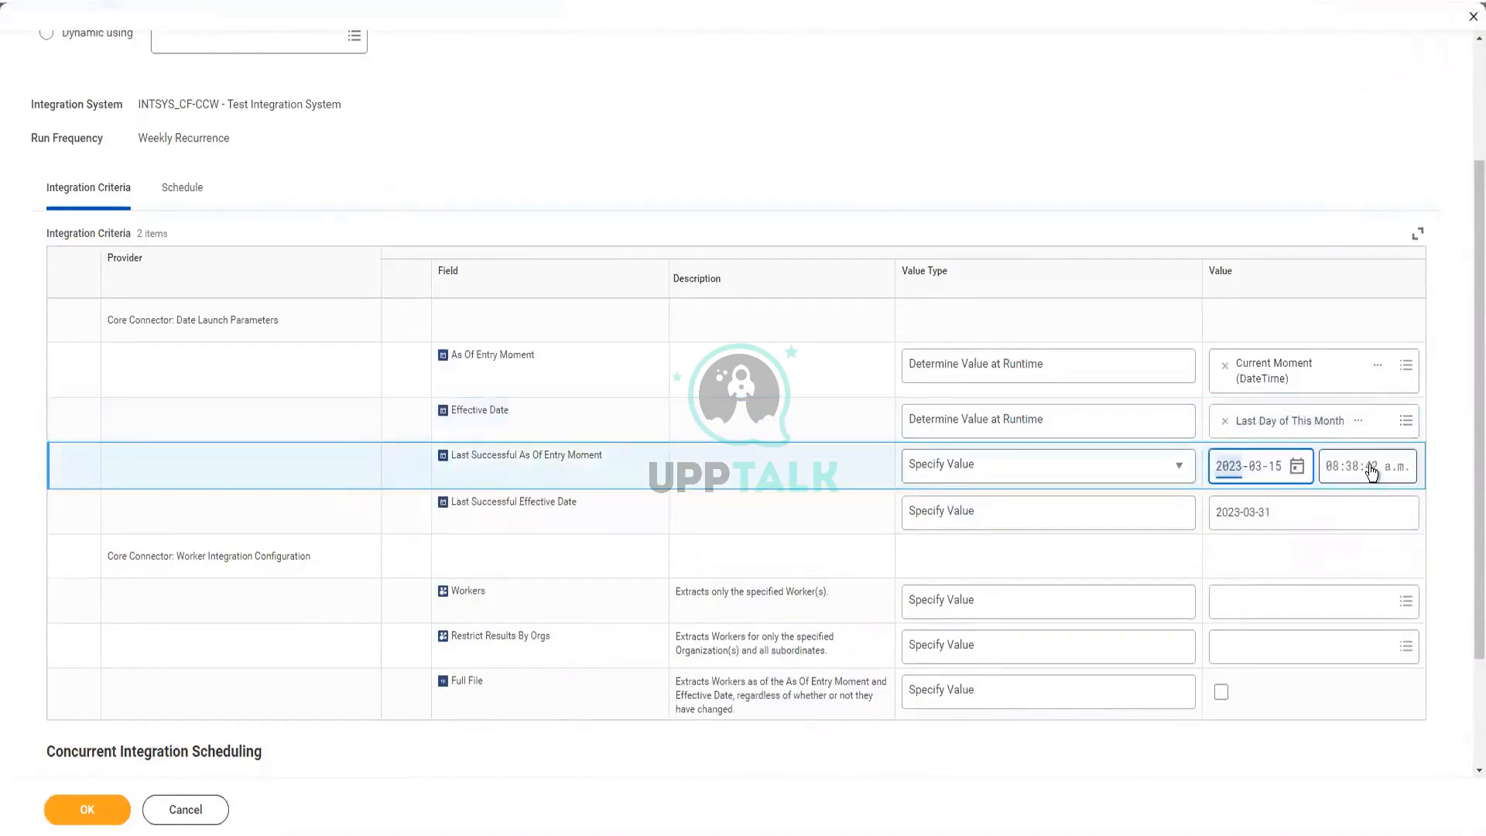
click(1124, 472)
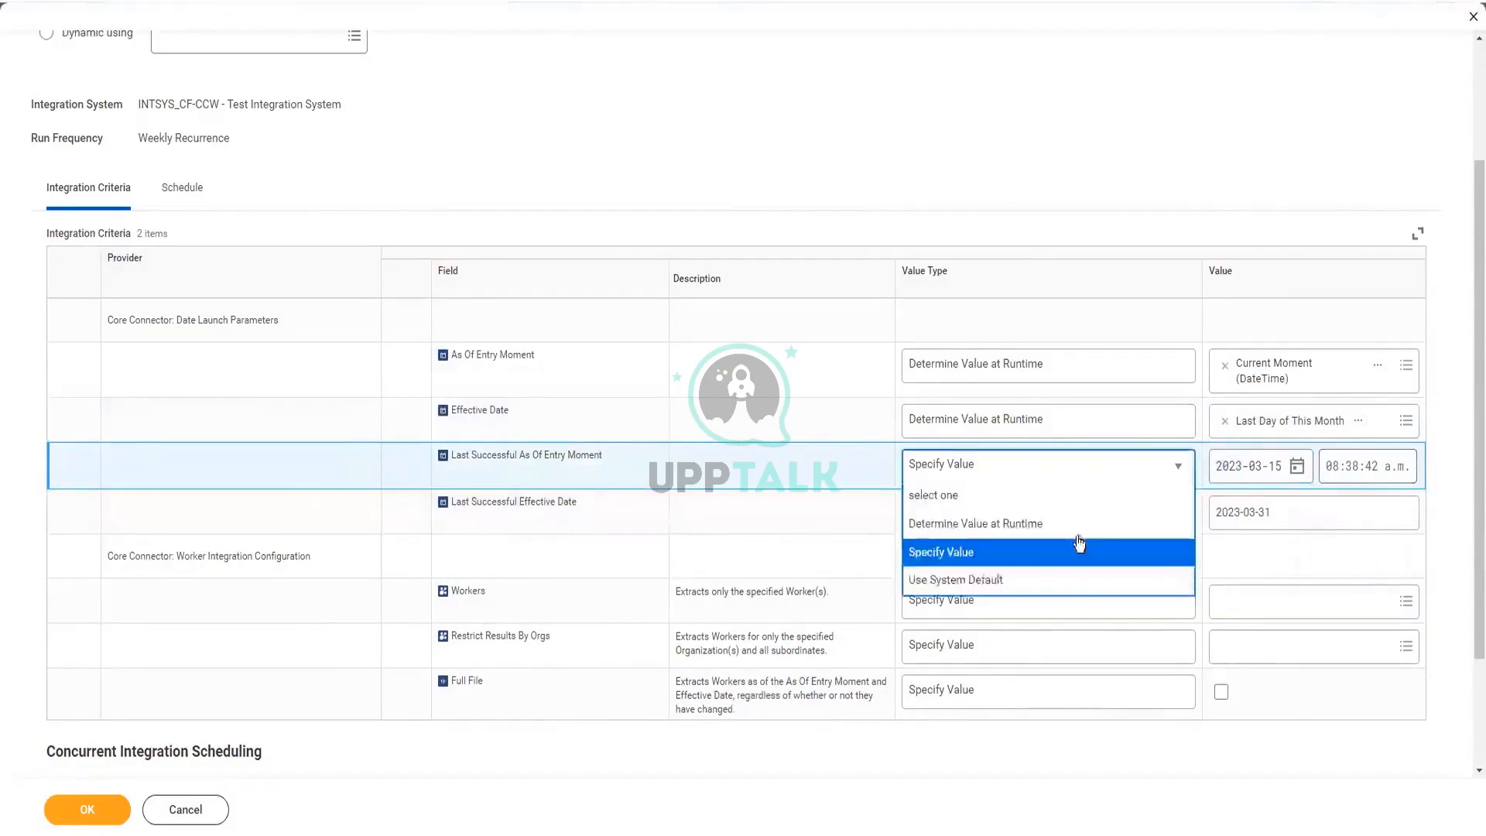
click(1076, 528)
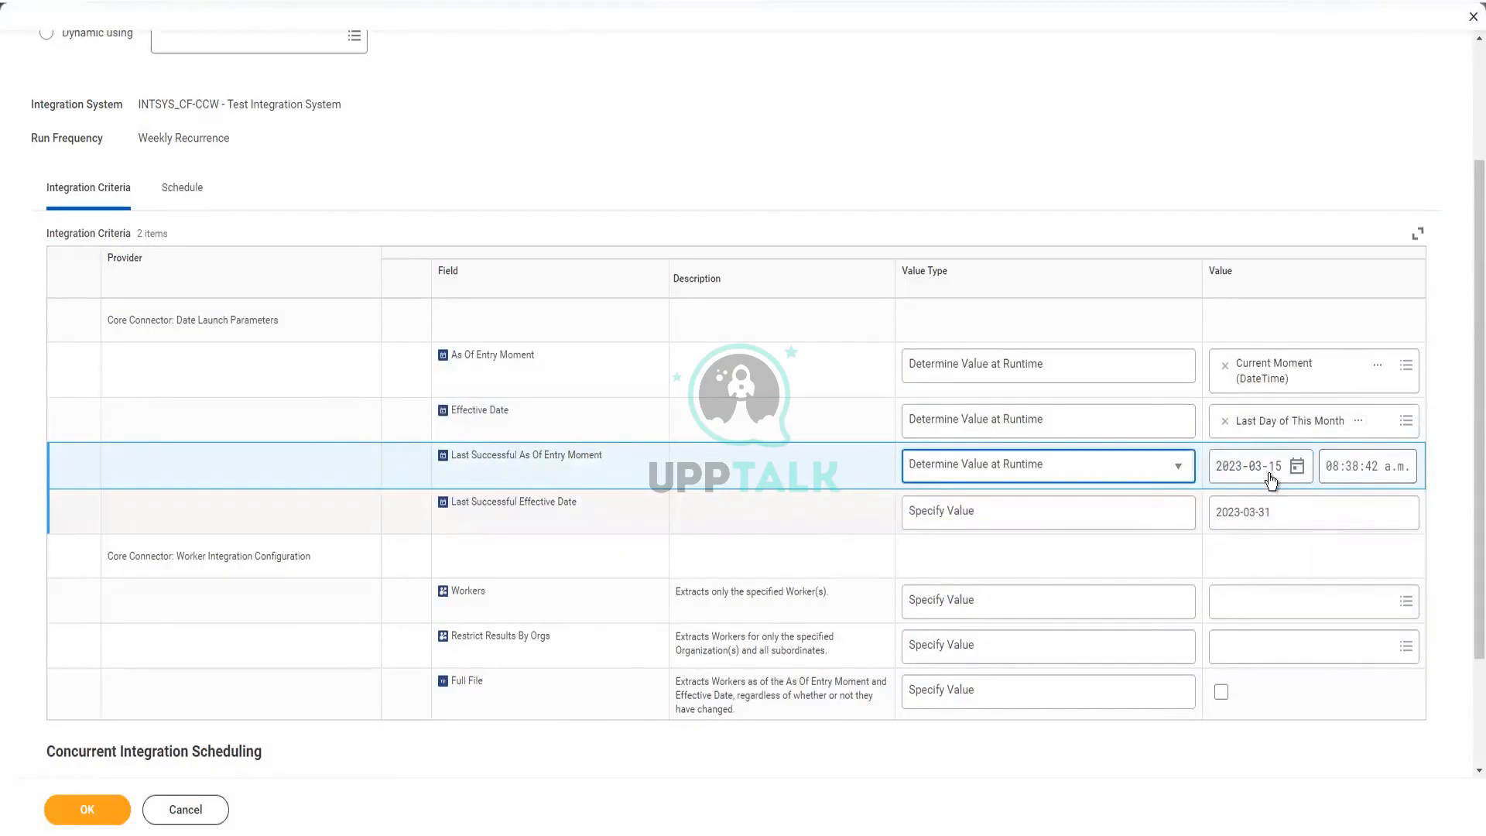
- Search for "last int eve" and assign As Of Entry DateTime of Last Completed Integration Event as the Last Successful As Of Entry Moment value
click(1242, 480)
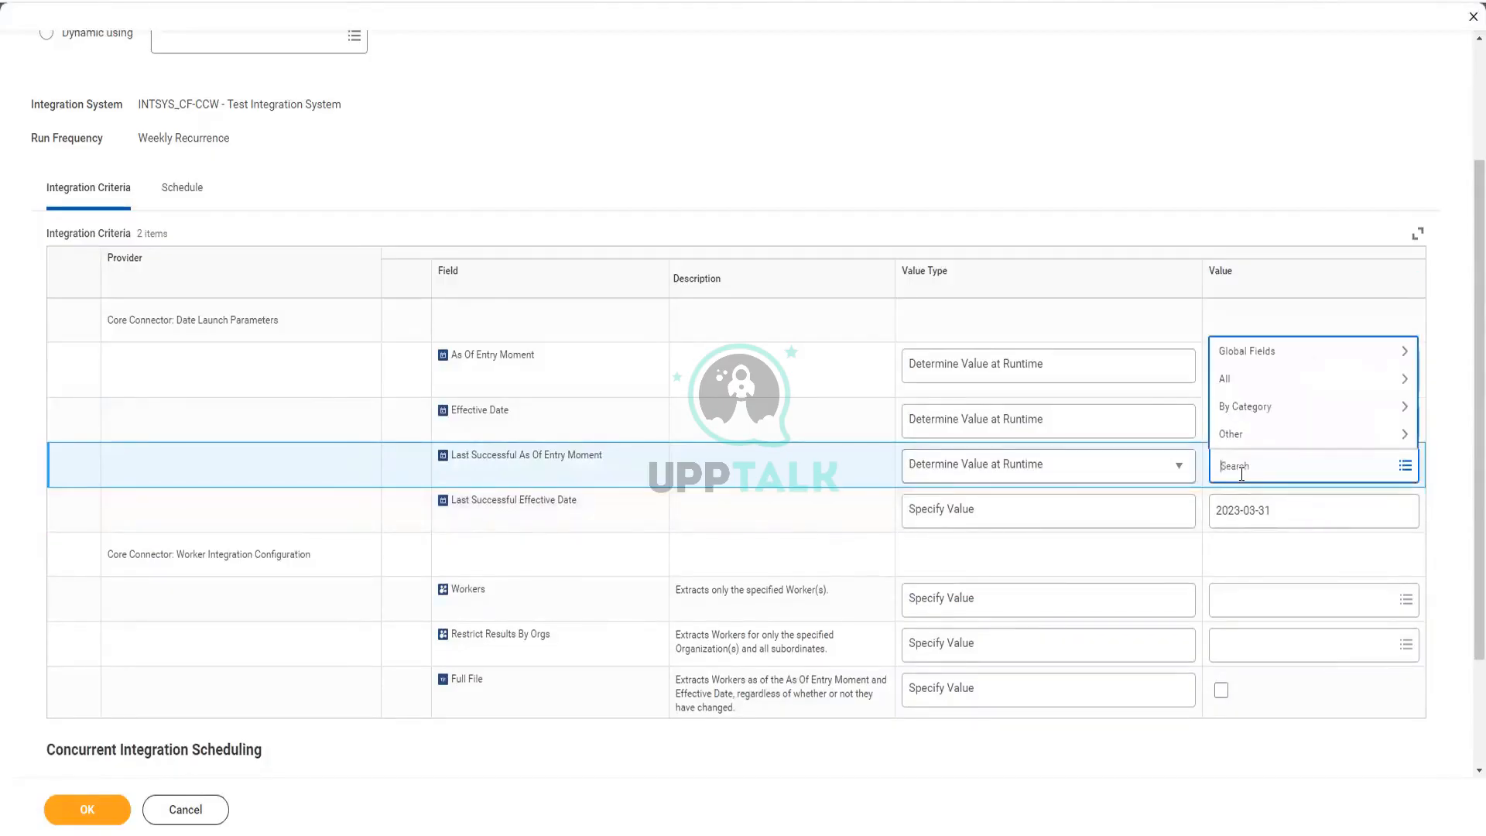
text(last succ Int eve)
key(Return)
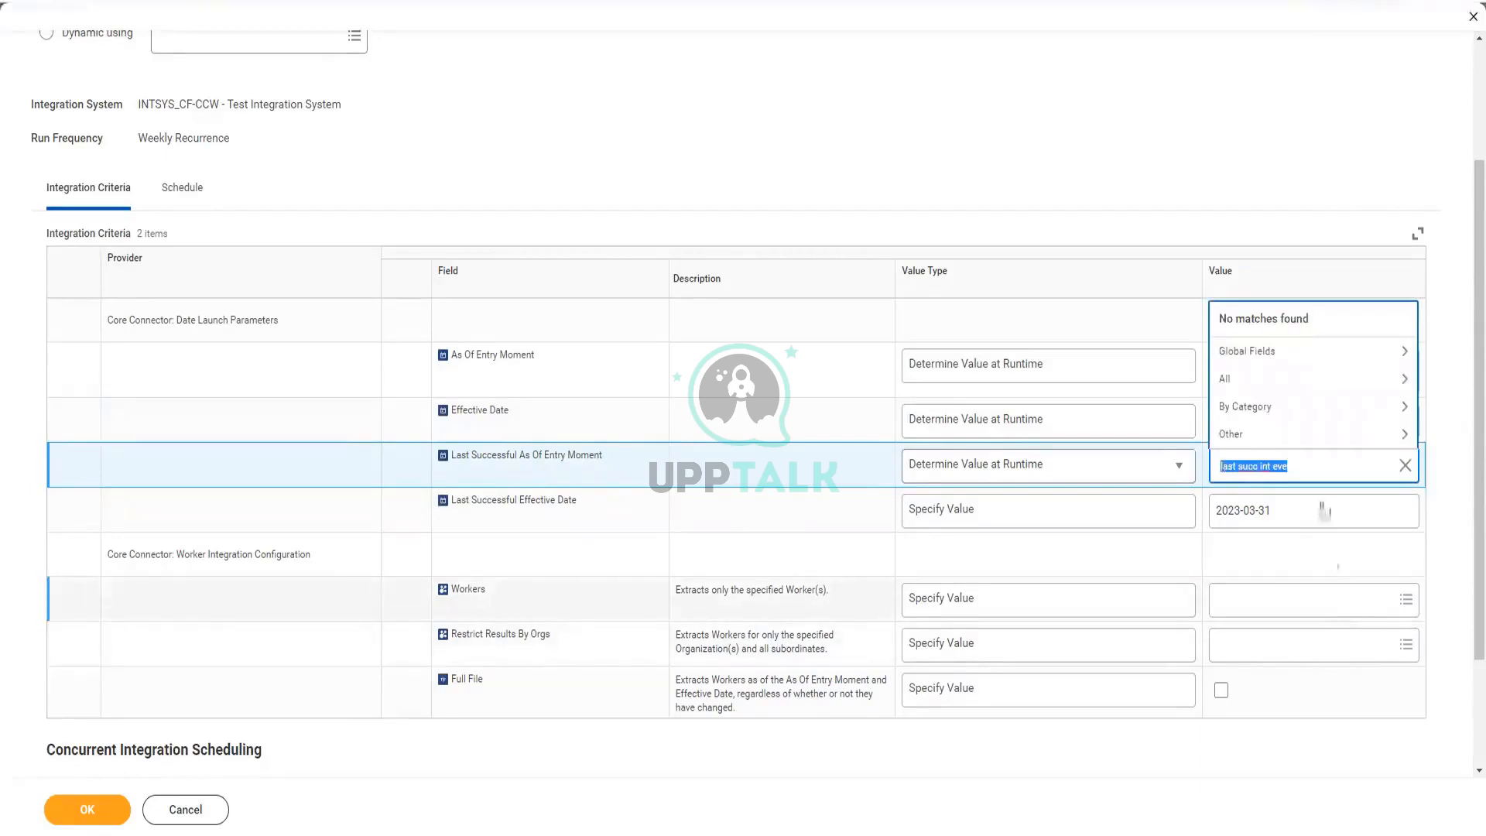
text(last int eve)
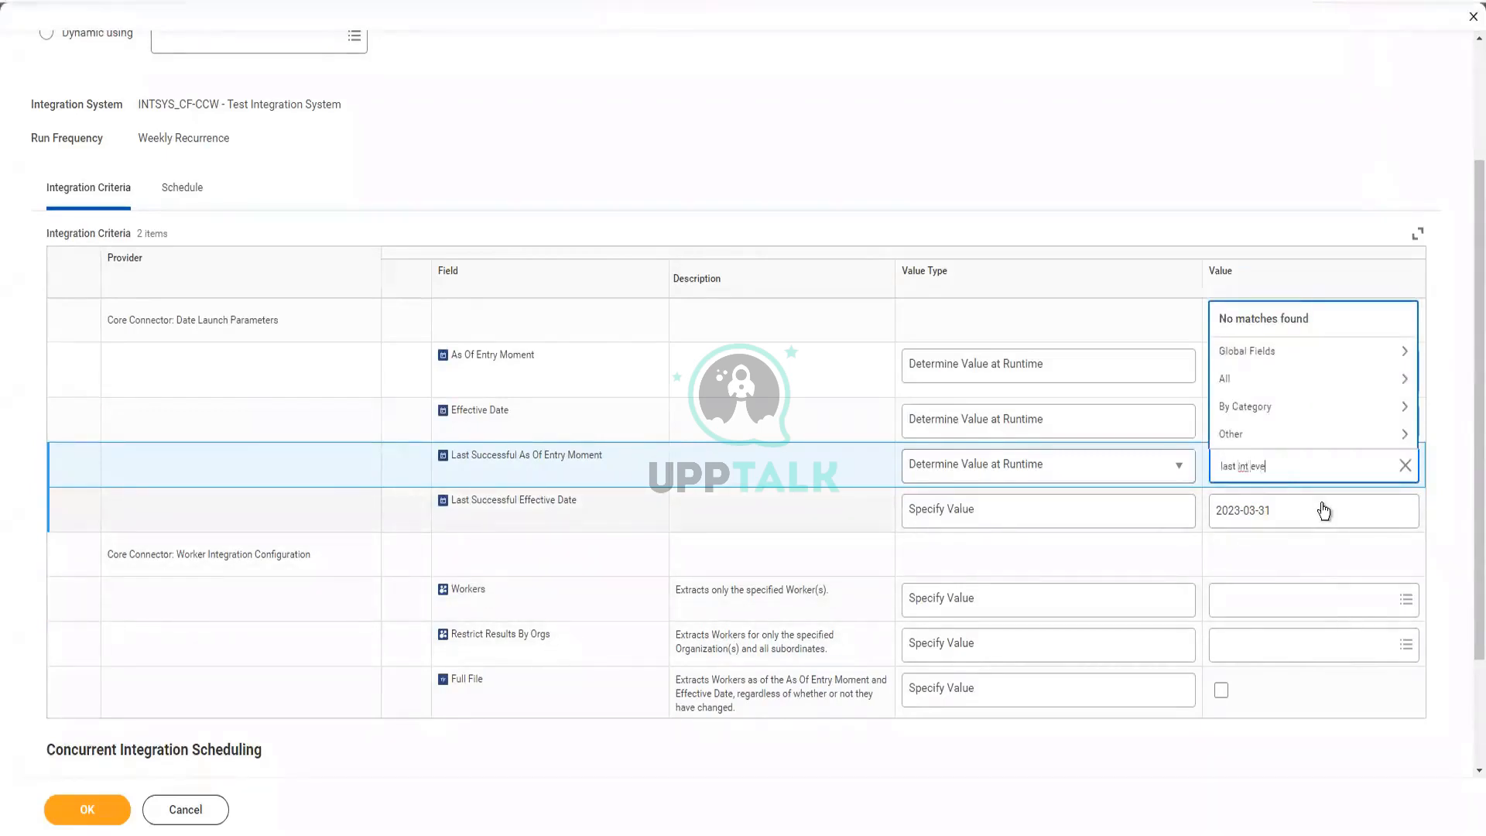
key(Return)
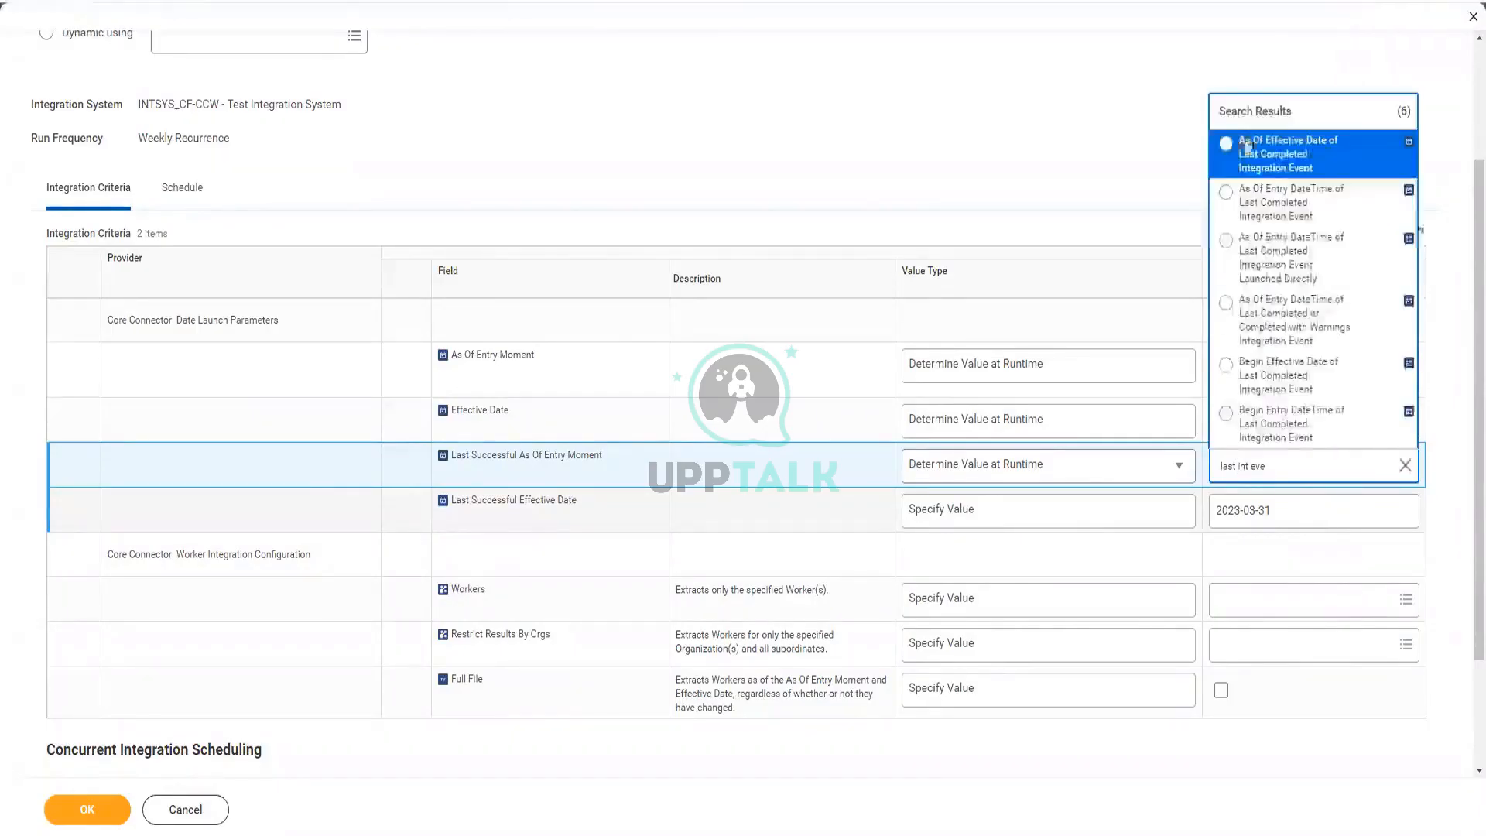
click(1300, 205)
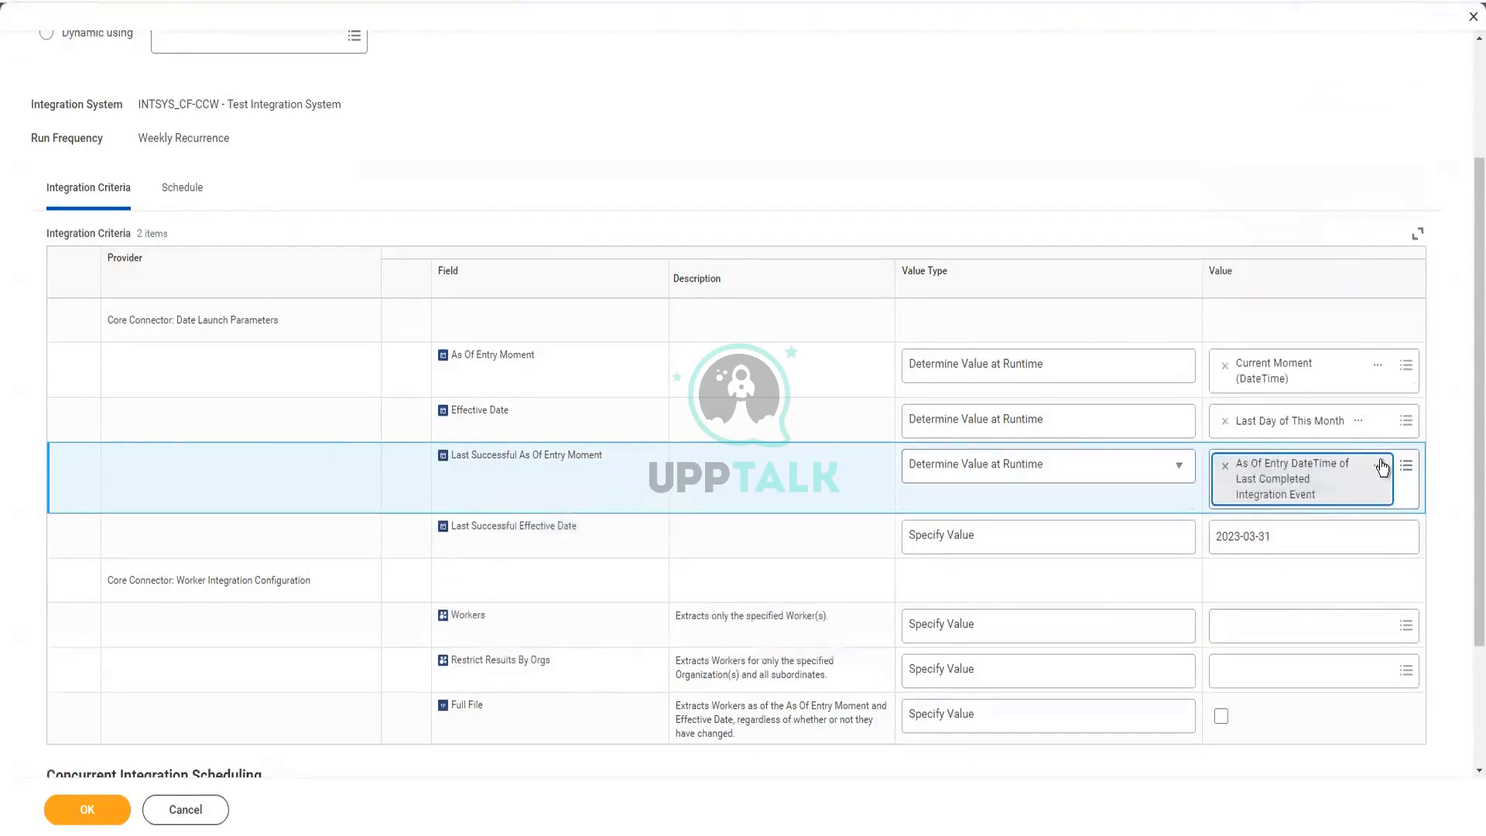
- View the report field details of As Of Entry DateTime of Last Completed Integration Event and close them
mouse_move(1382, 468)
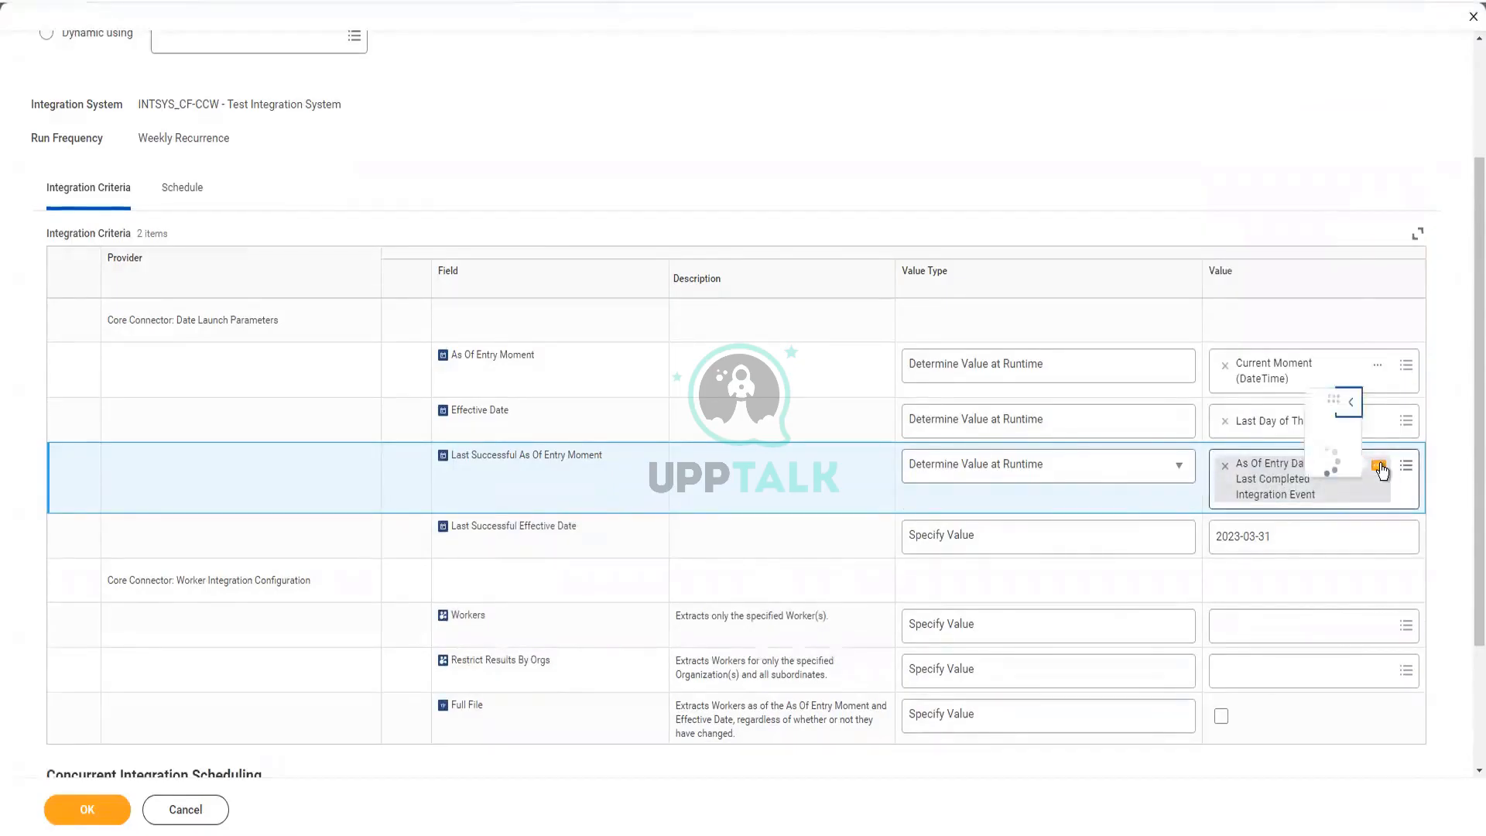
click(1382, 468)
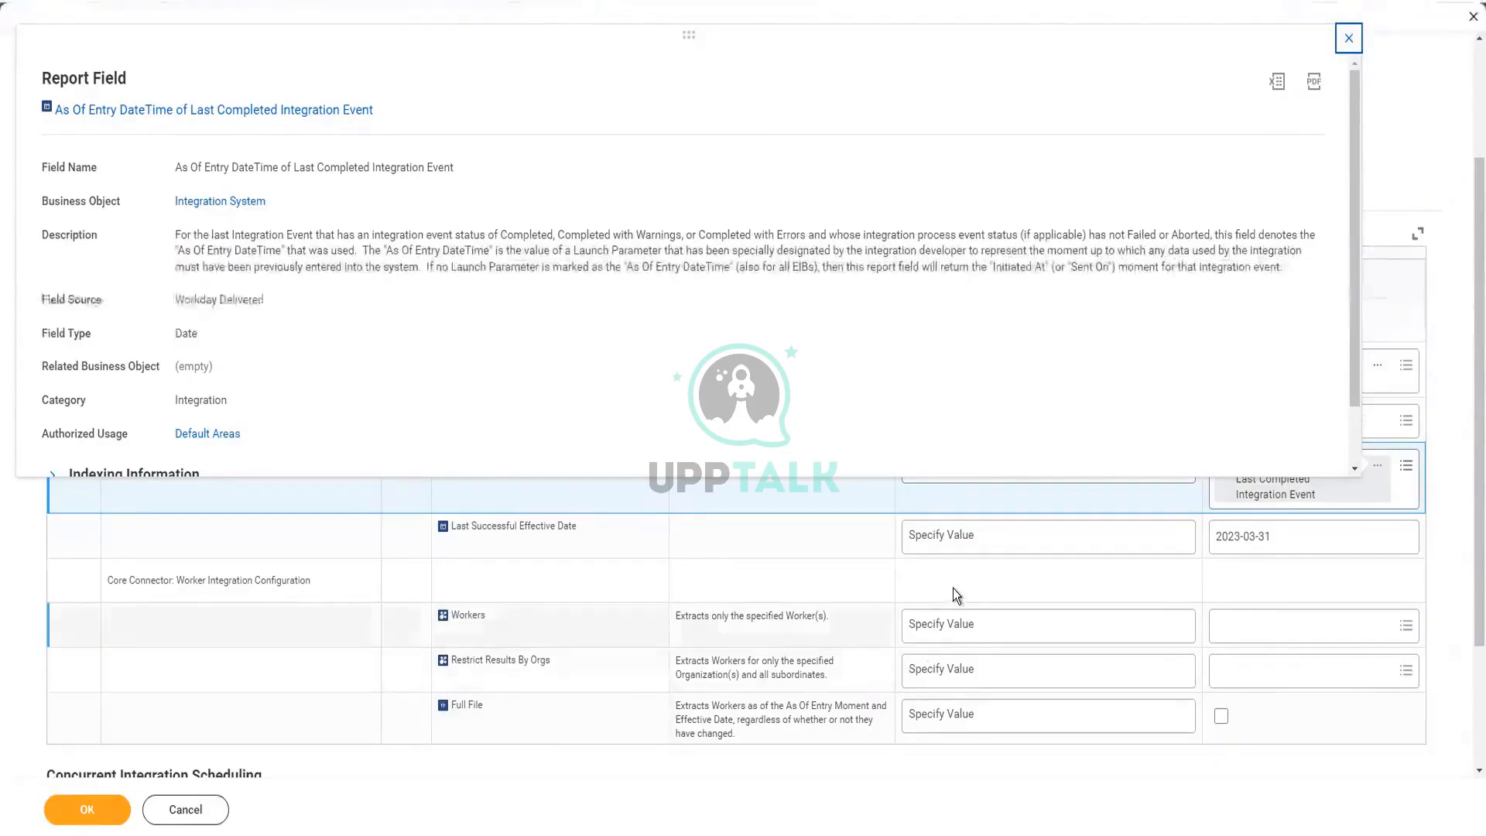
click(737, 526)
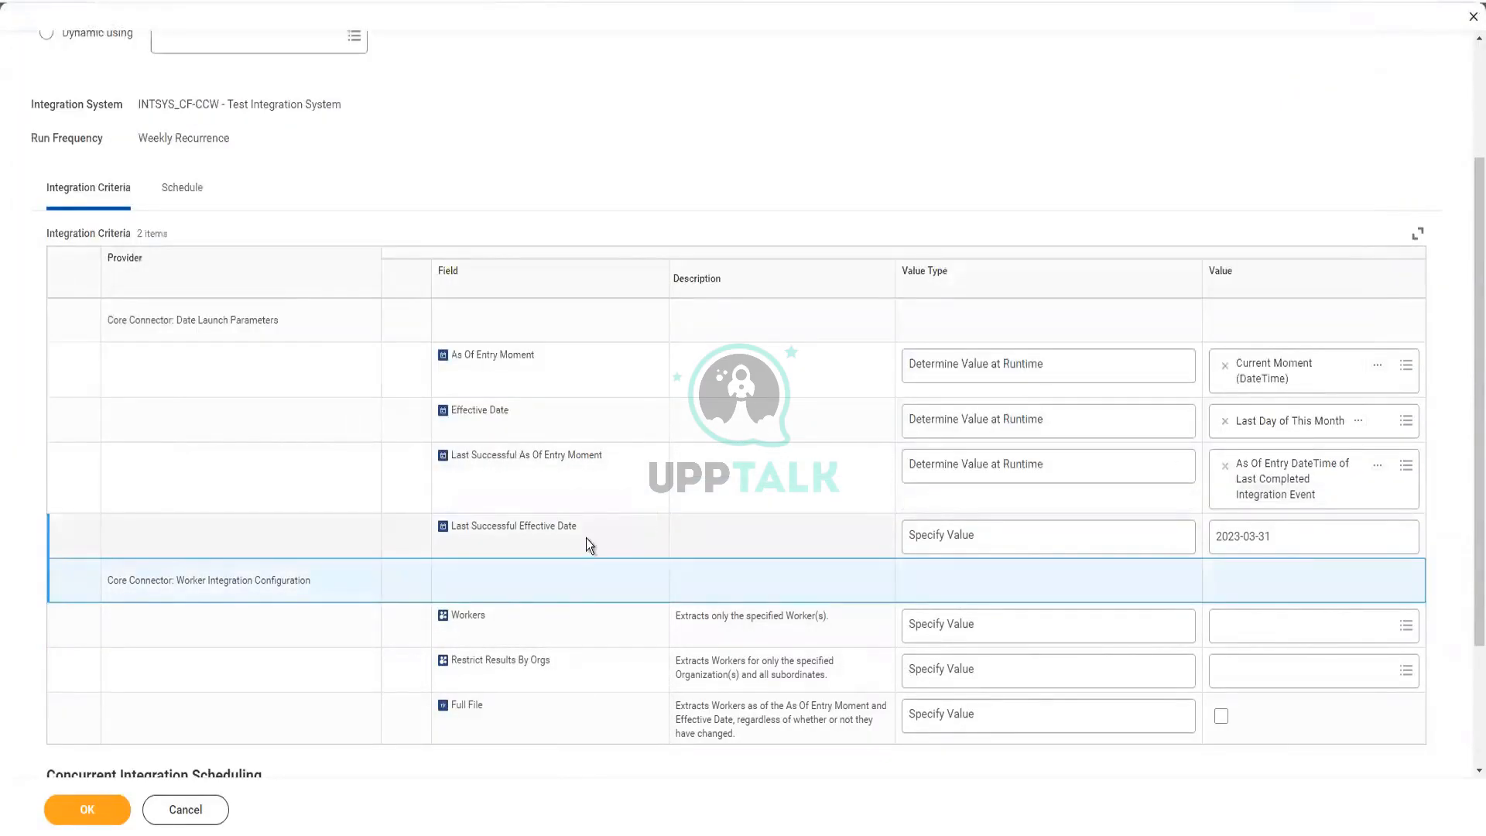
right_click(1381, 477)
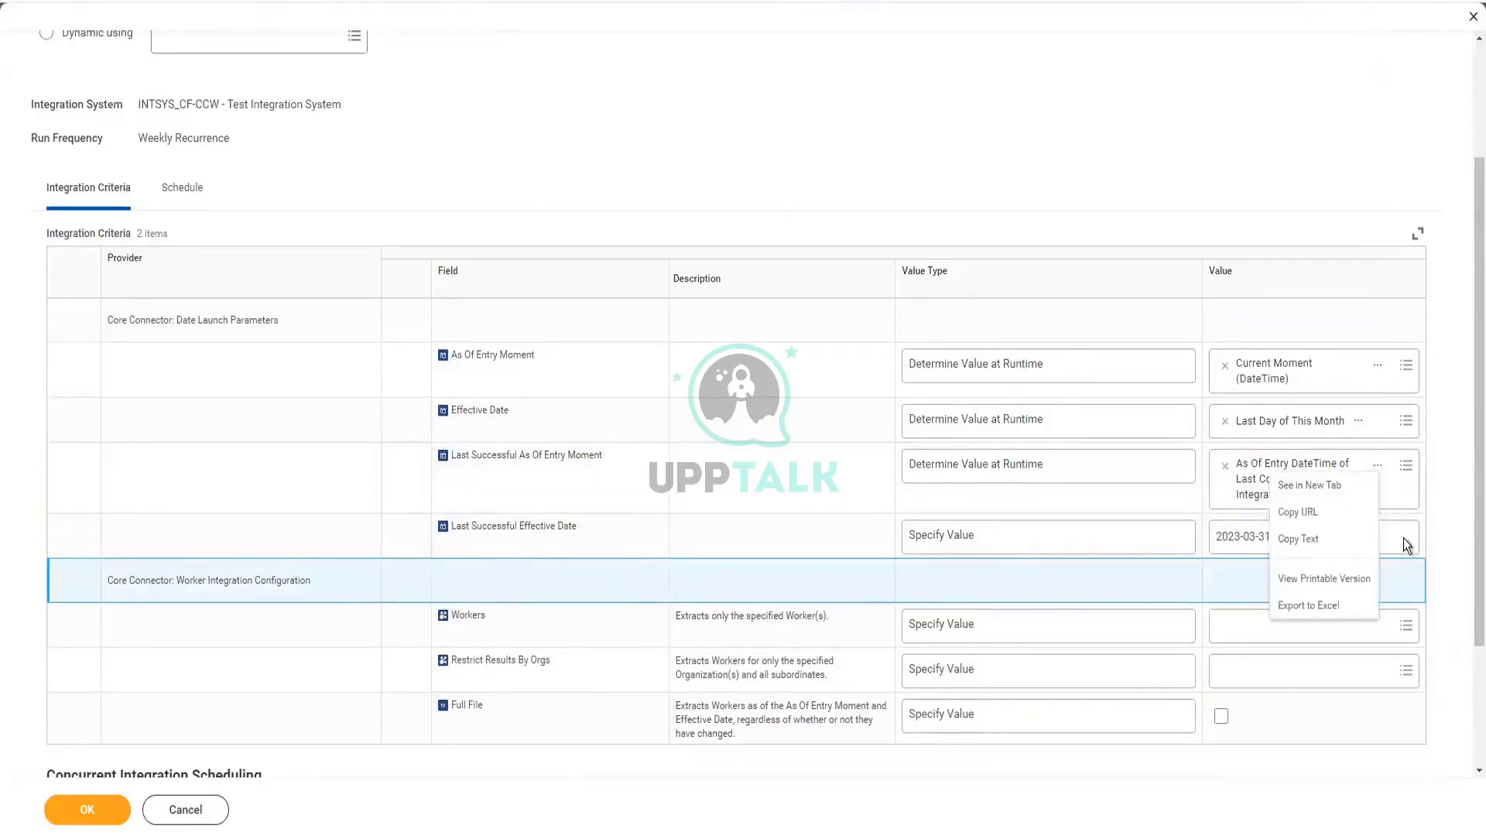
- Have Last Successful Effective Date determined at runtime using As Of Entry DateTime of Last Completed or Completed with Warnings Integration Event
click(1012, 537)
click(1012, 537)
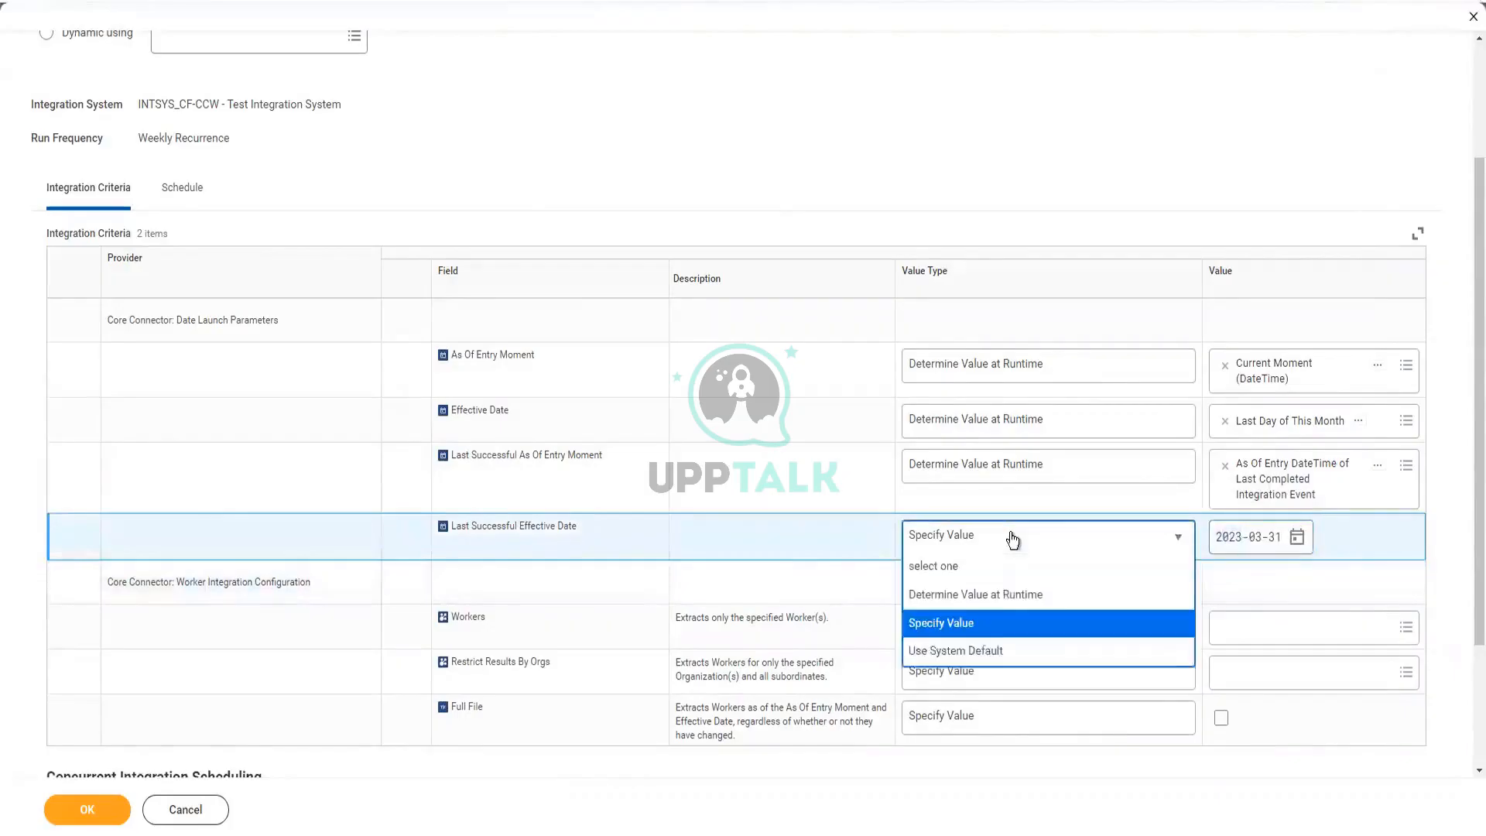
click(999, 594)
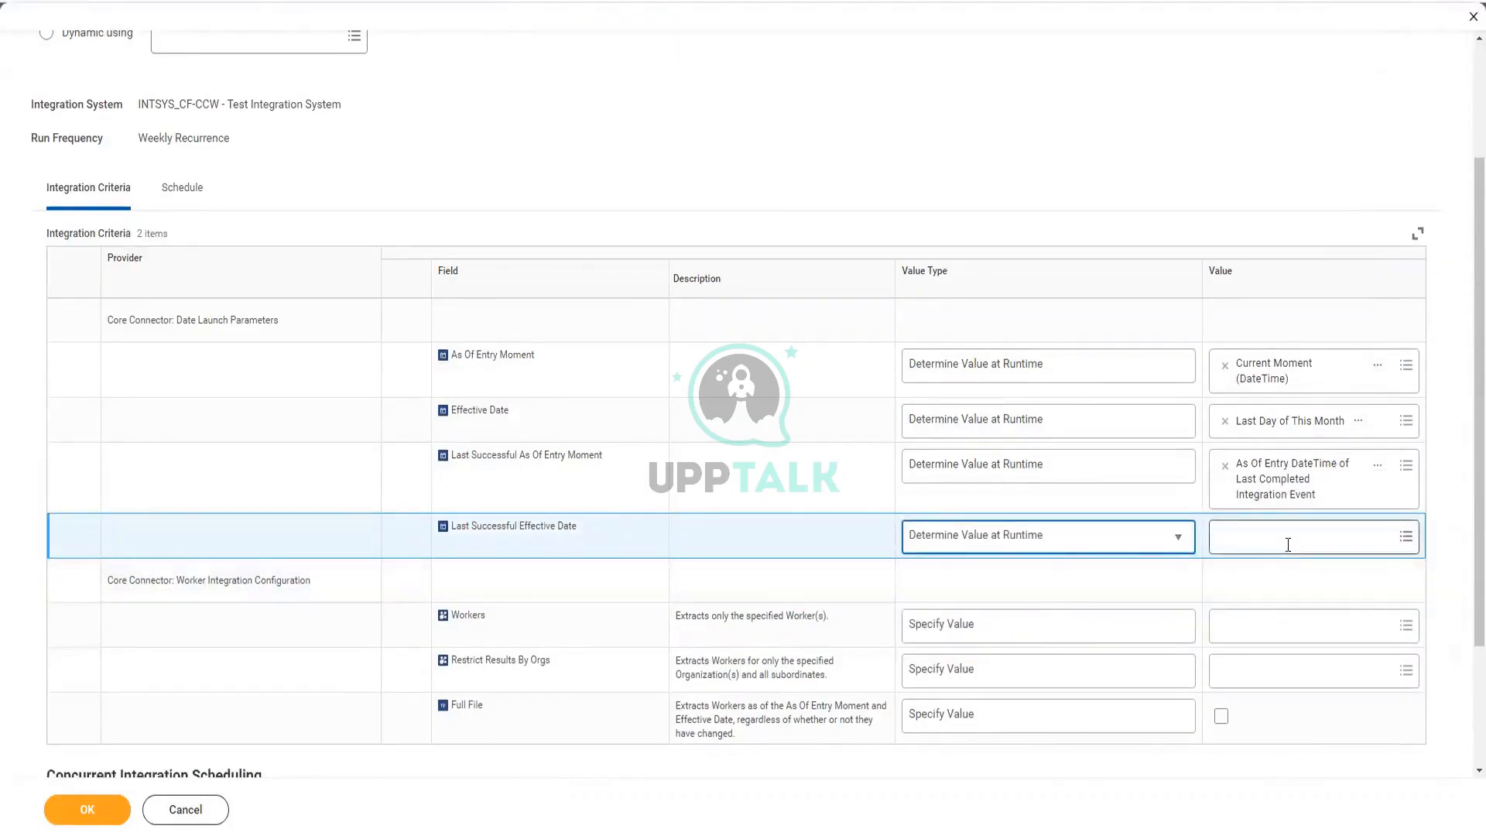
click(1287, 544)
text(last com)
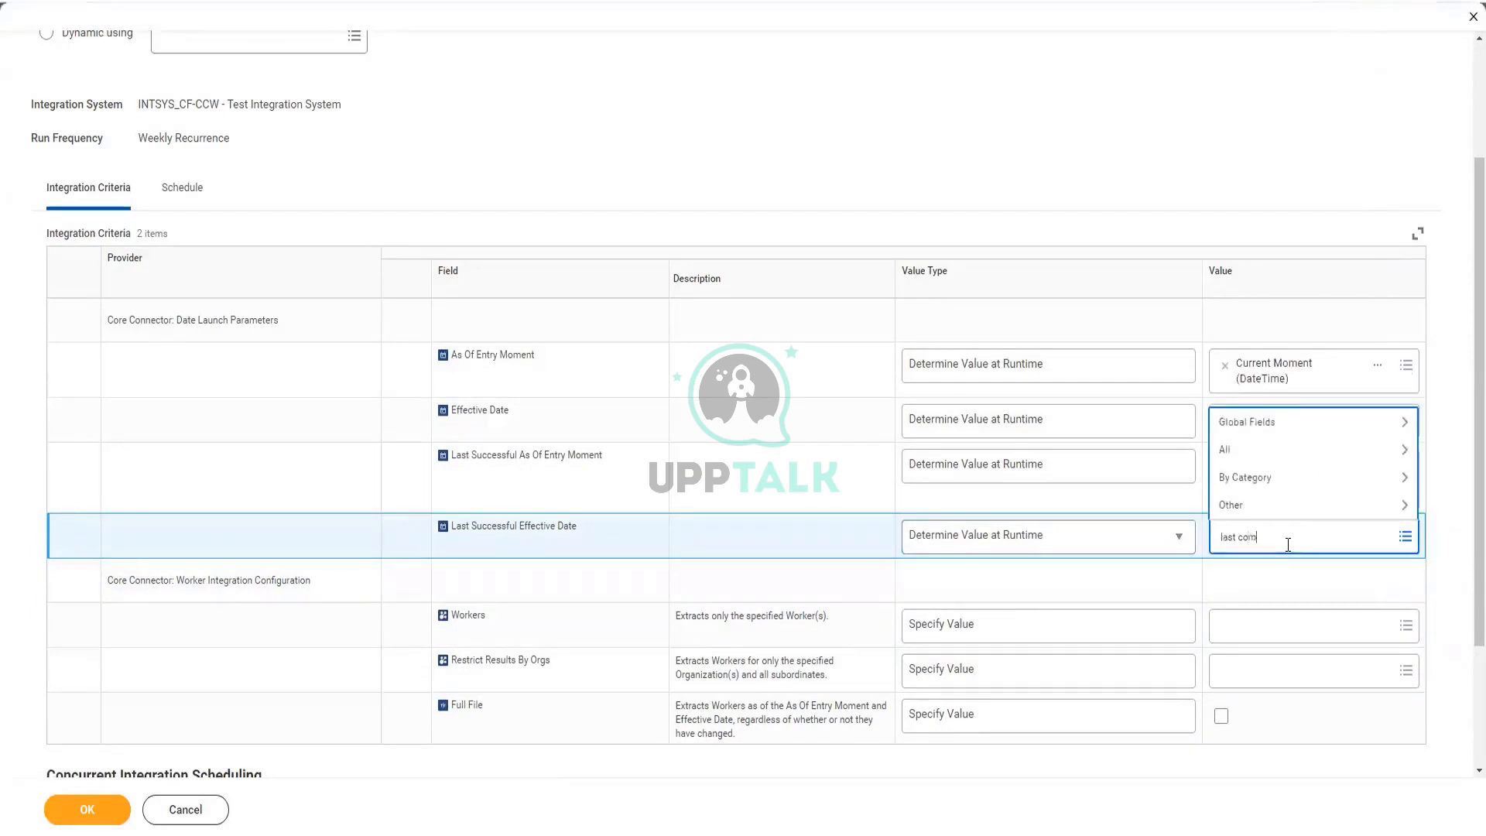
text( int)
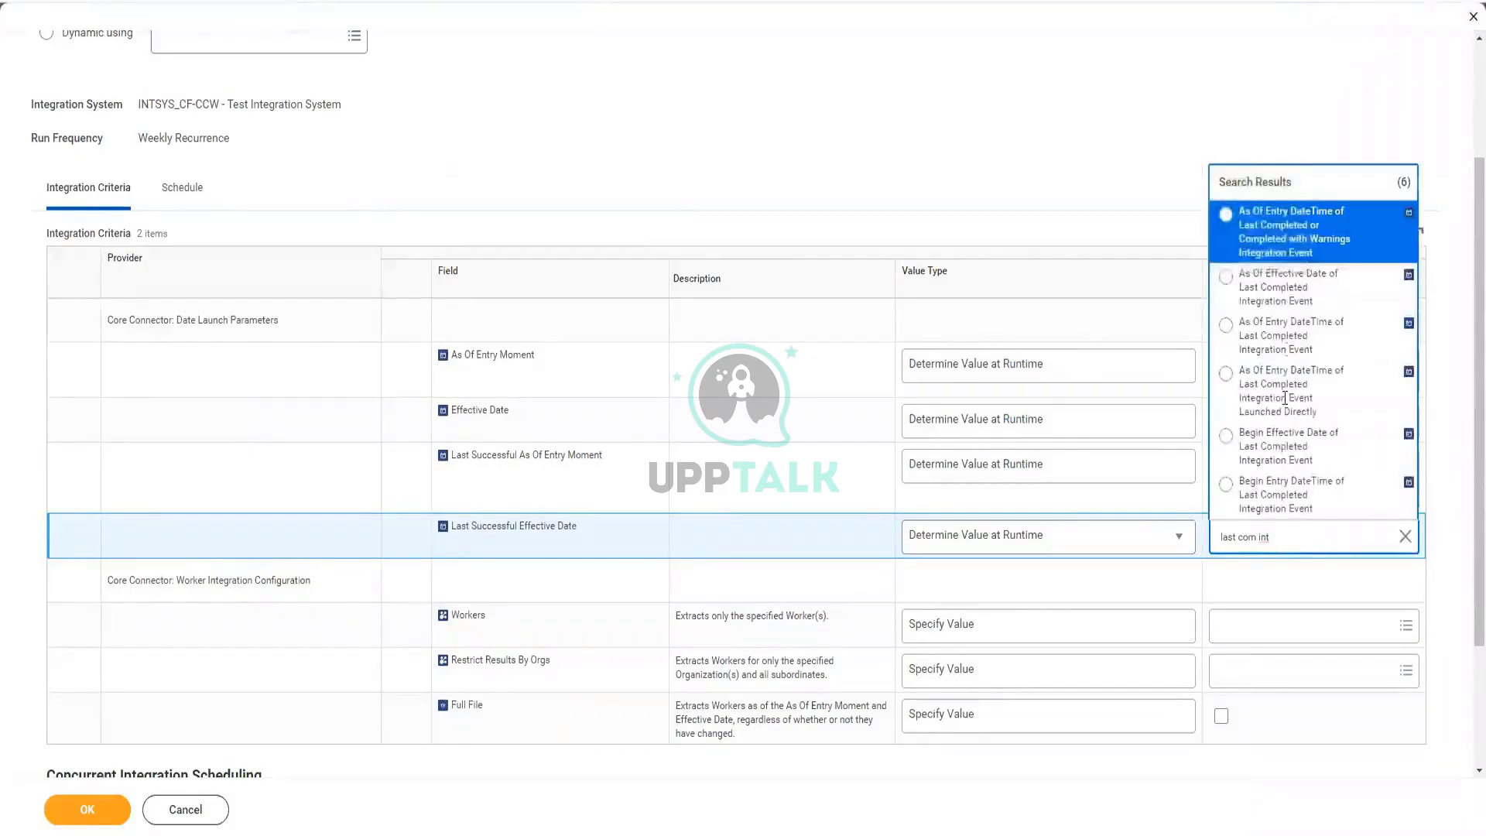
click(1305, 229)
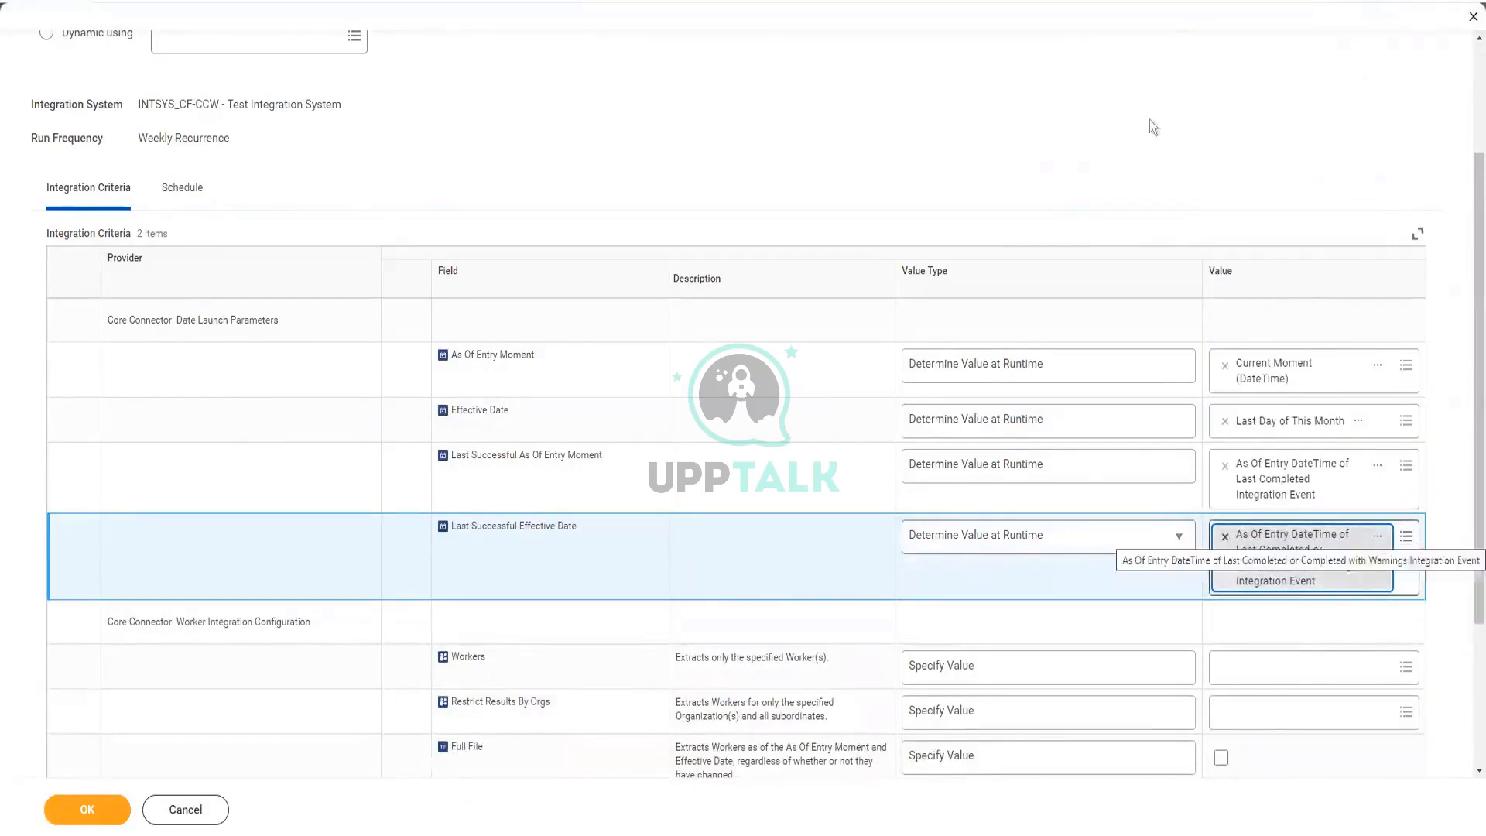
click(734, 602)
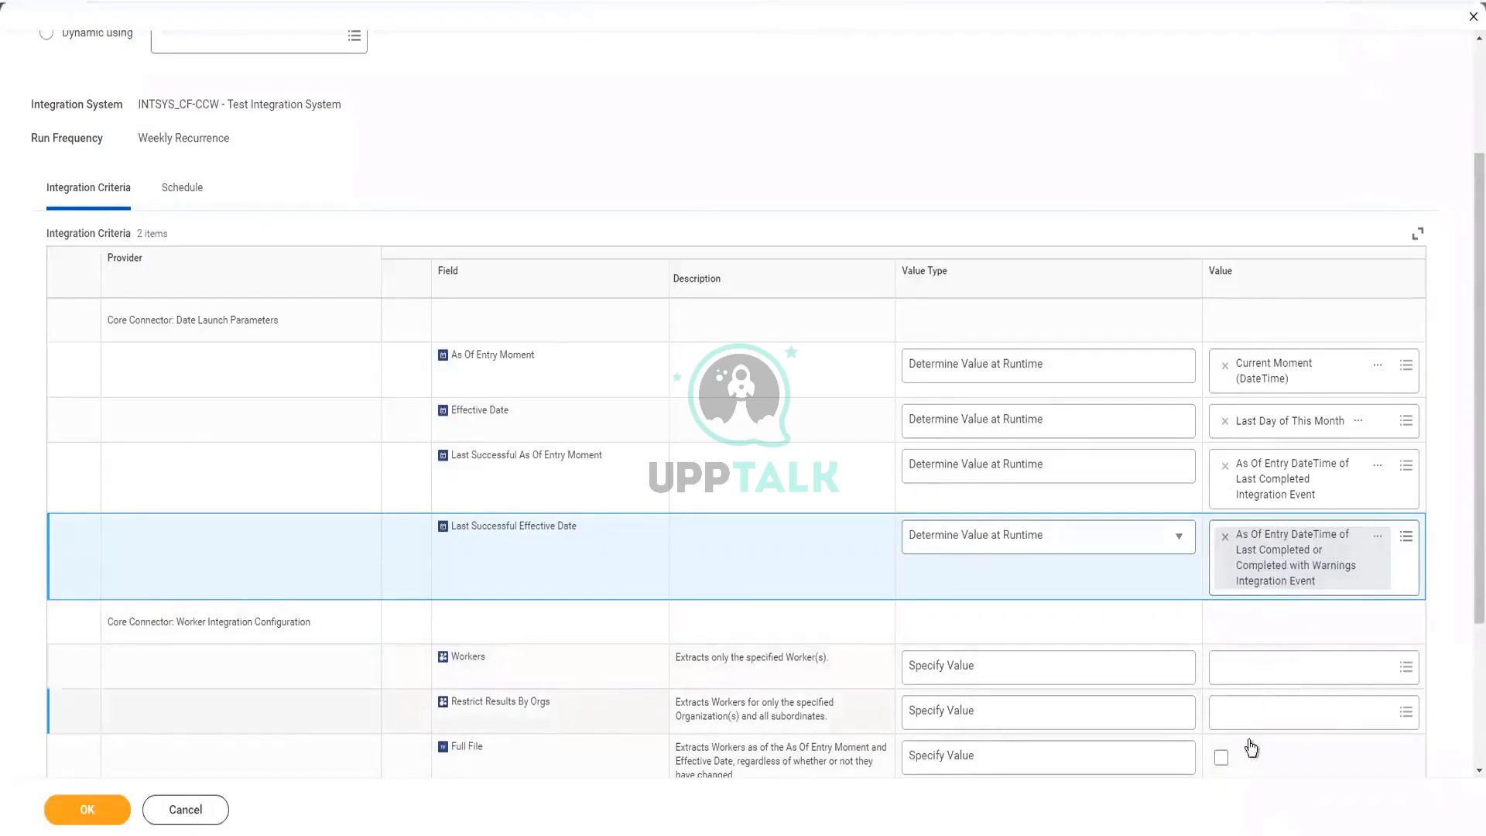
- Go to the schedule settings and set the weekly recurrence day to Thursday
click(185, 184)
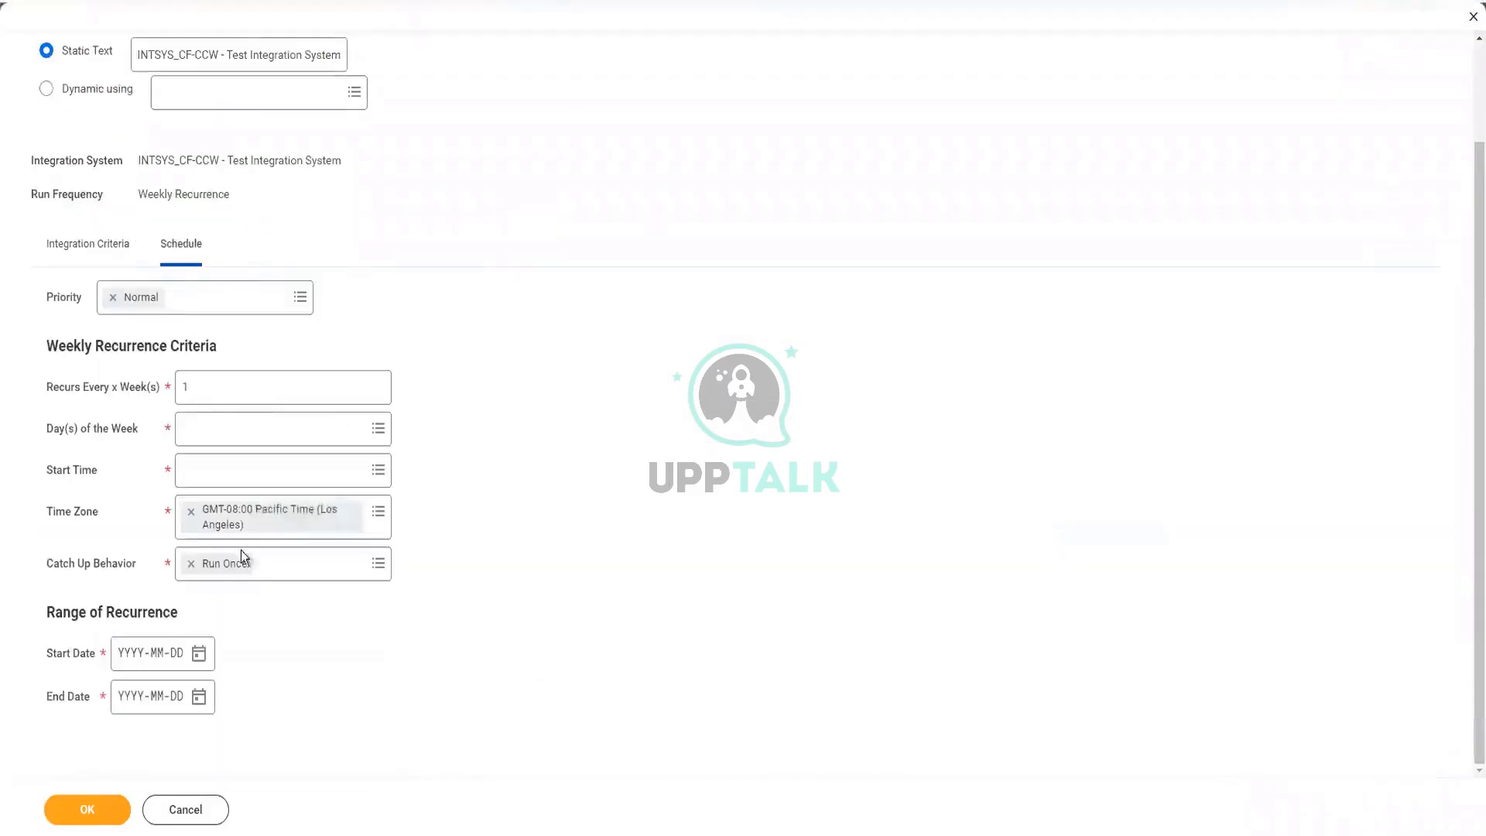
click(239, 434)
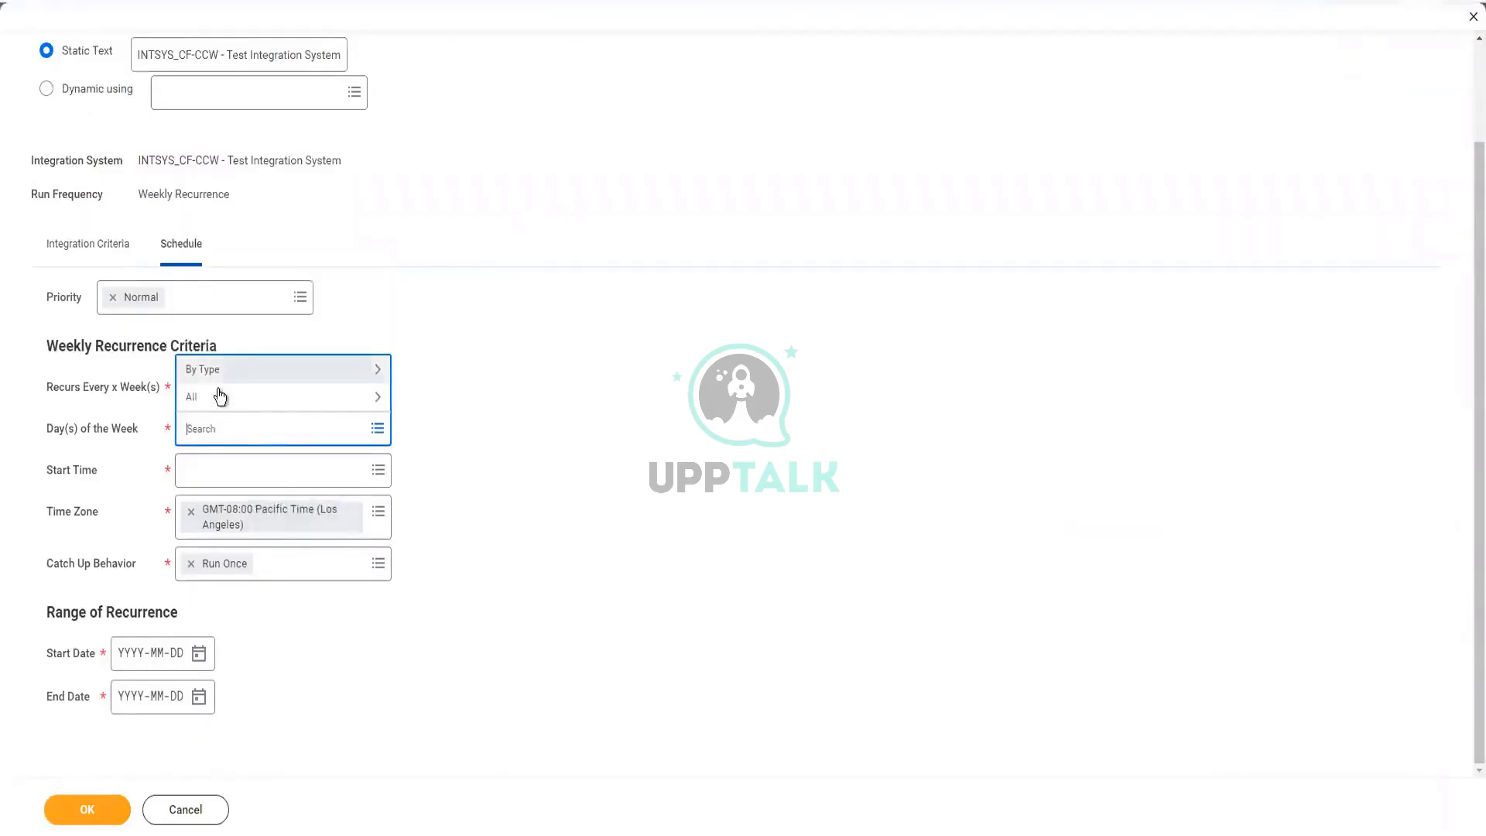
click(220, 396)
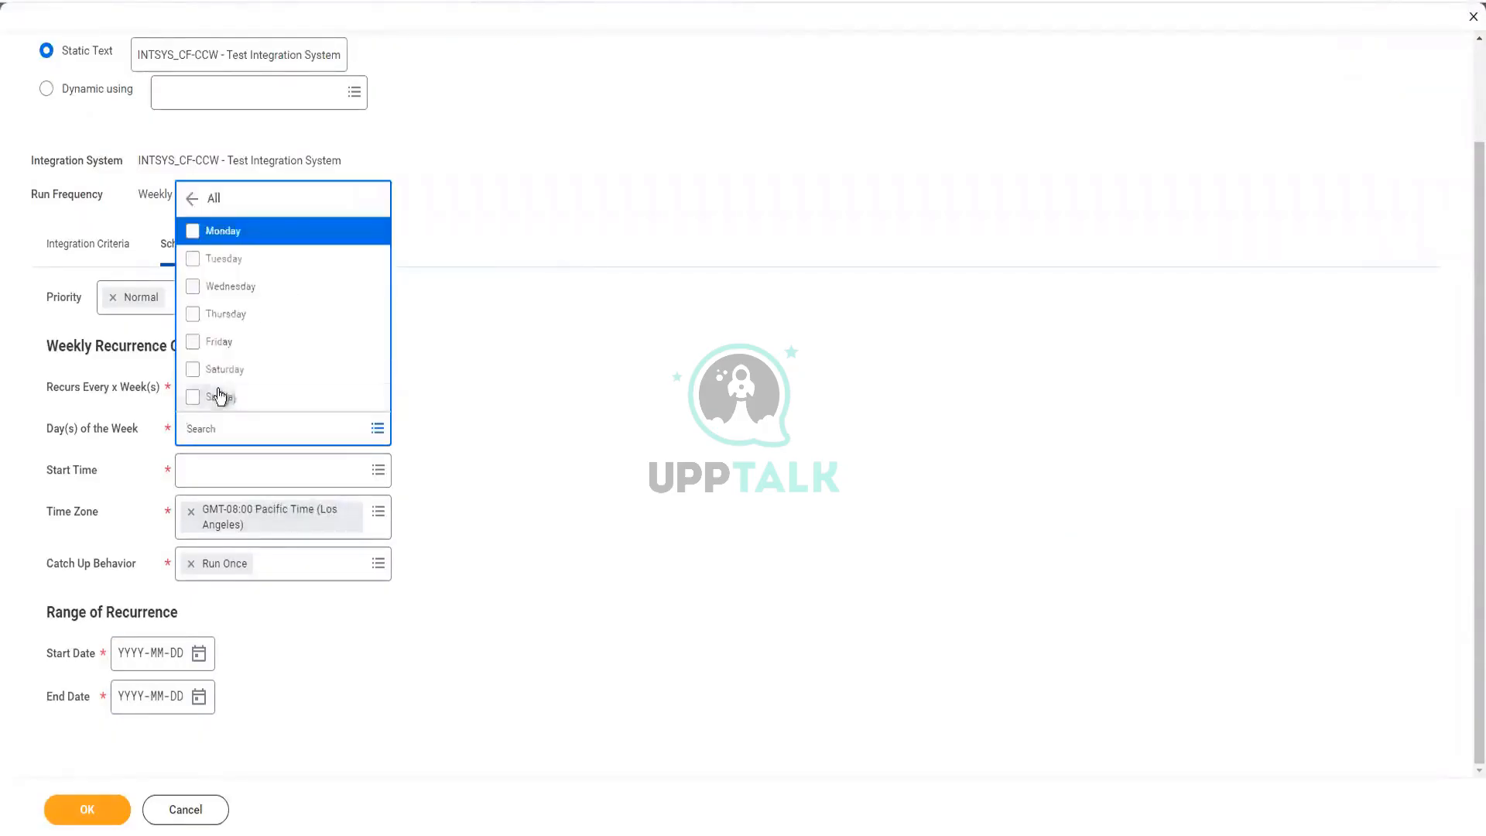
click(219, 232)
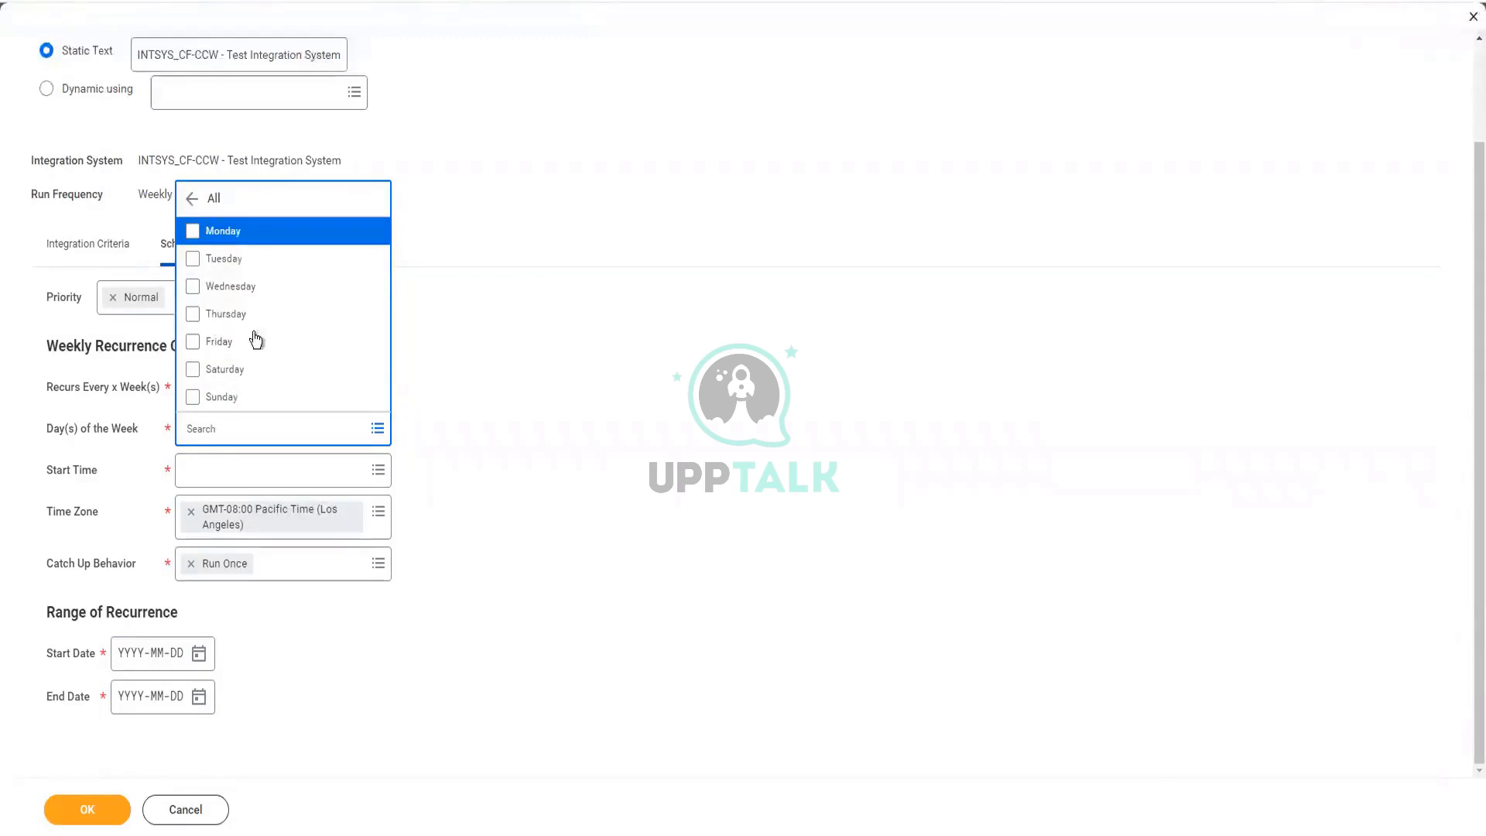
click(197, 319)
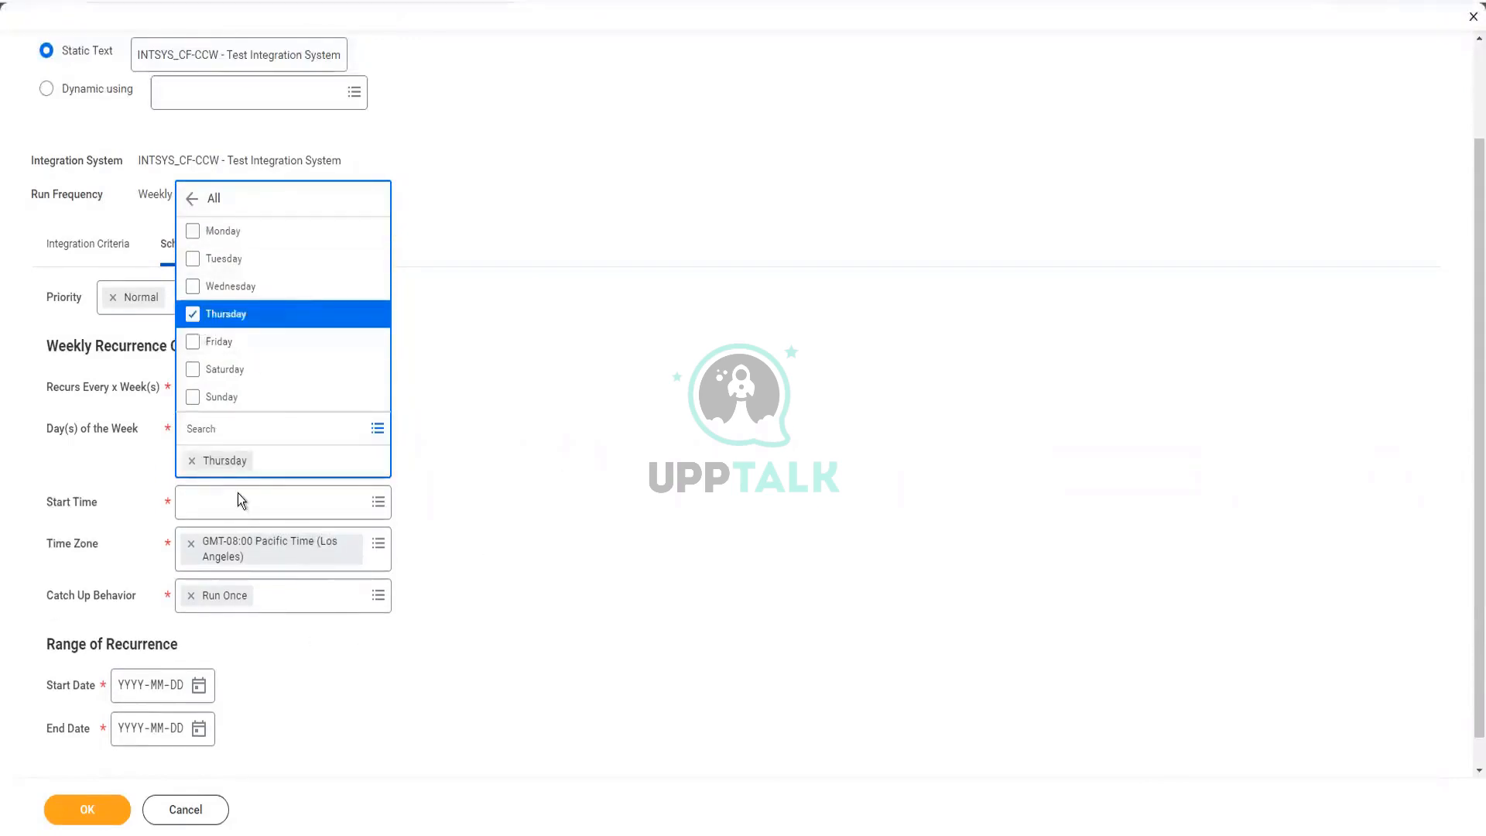
click(238, 512)
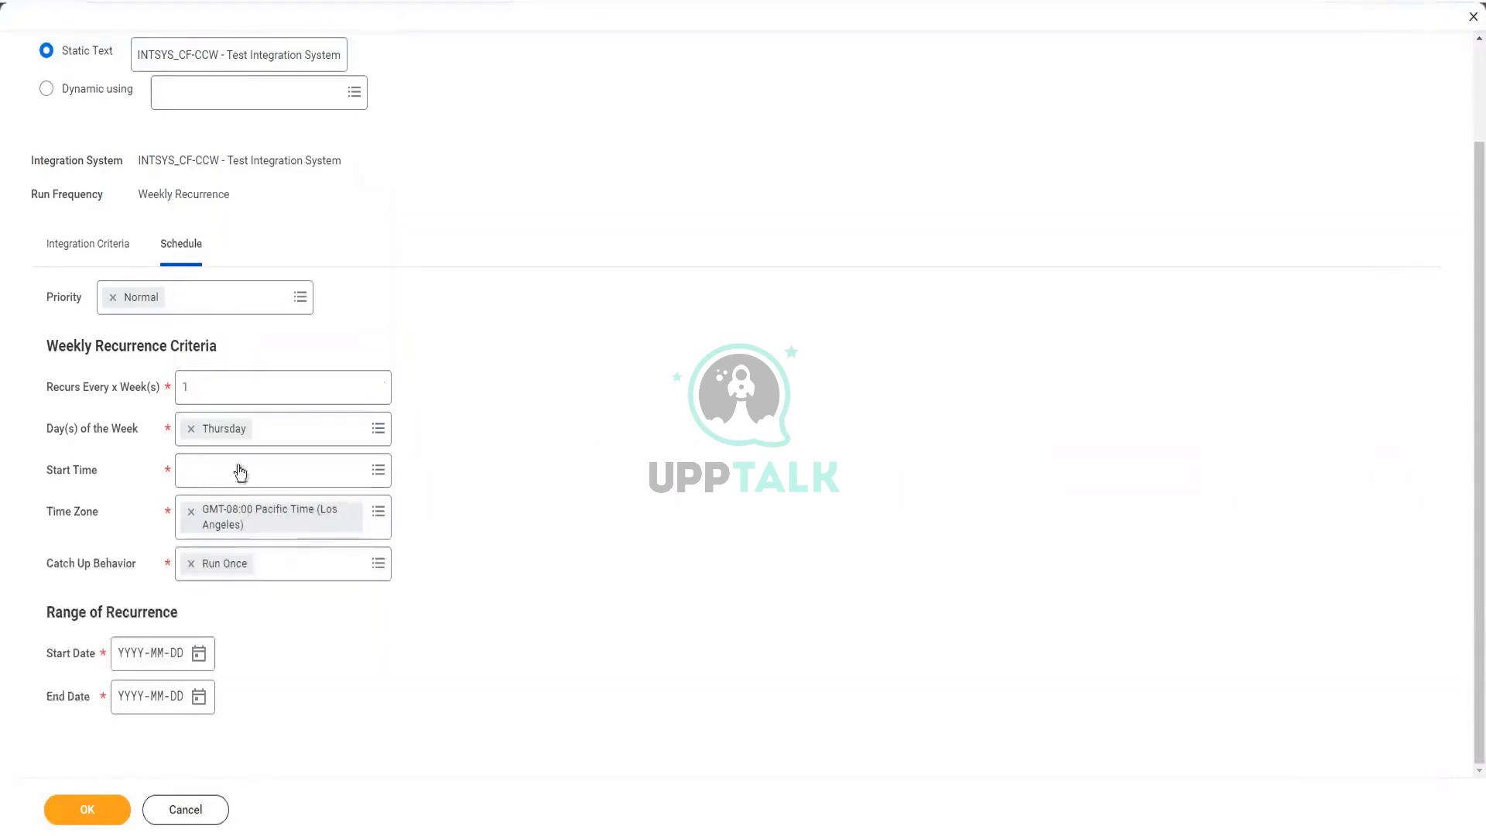
- Set the start time of the weekly recurrence to 8:00 AM
click(239, 471)
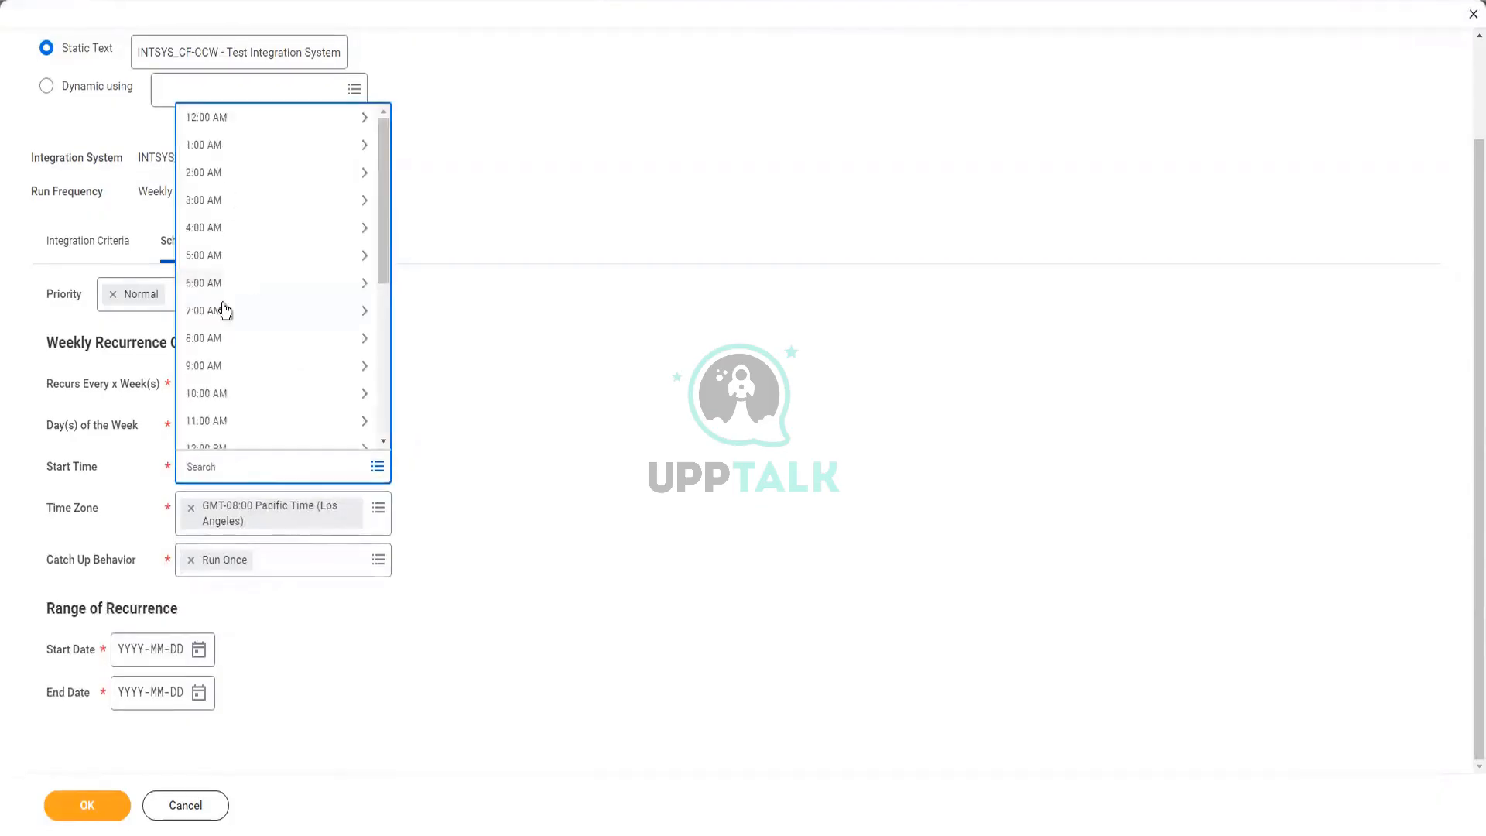
click(220, 346)
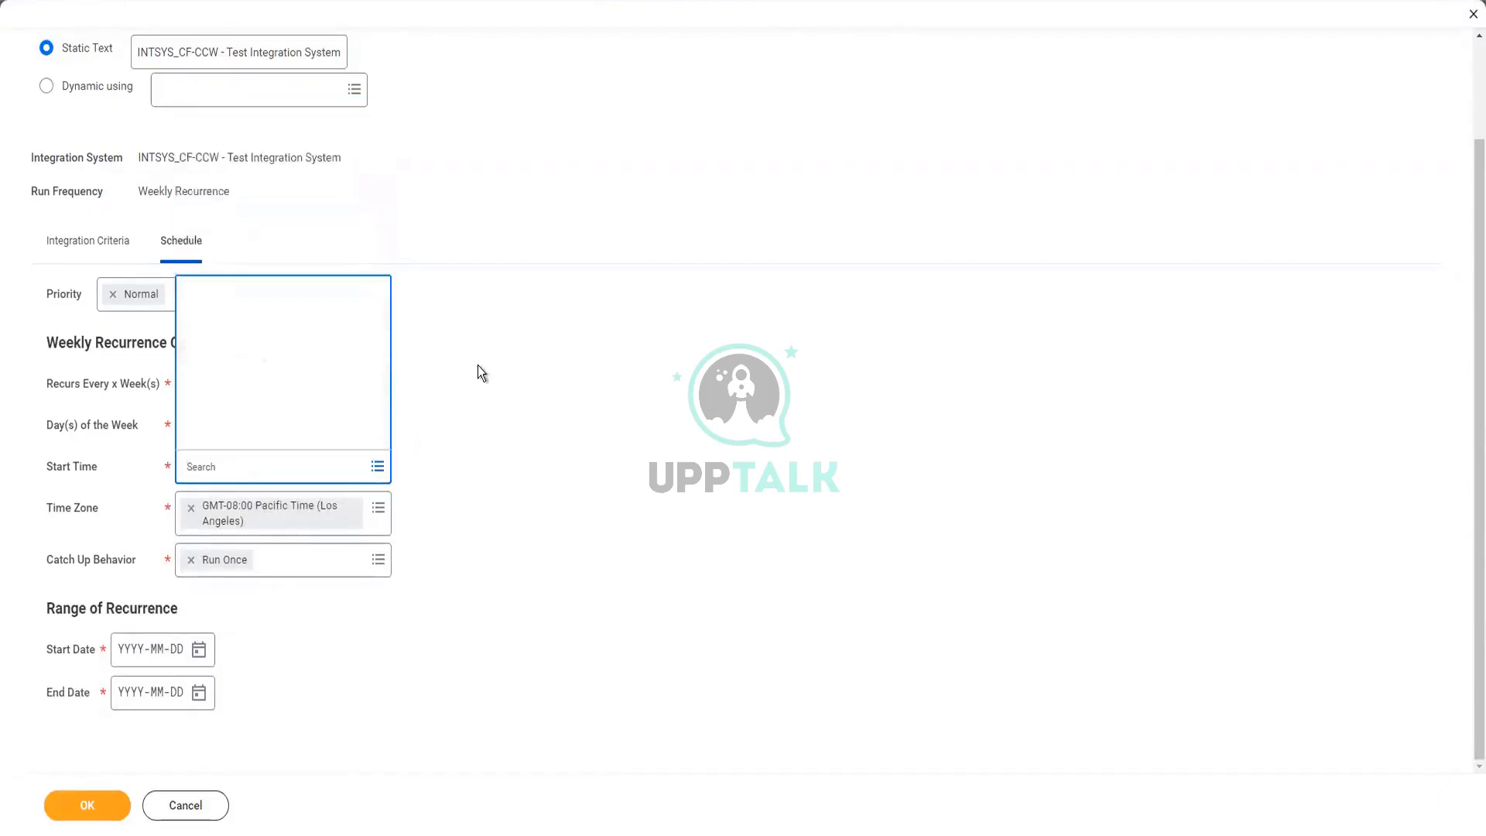
click(247, 121)
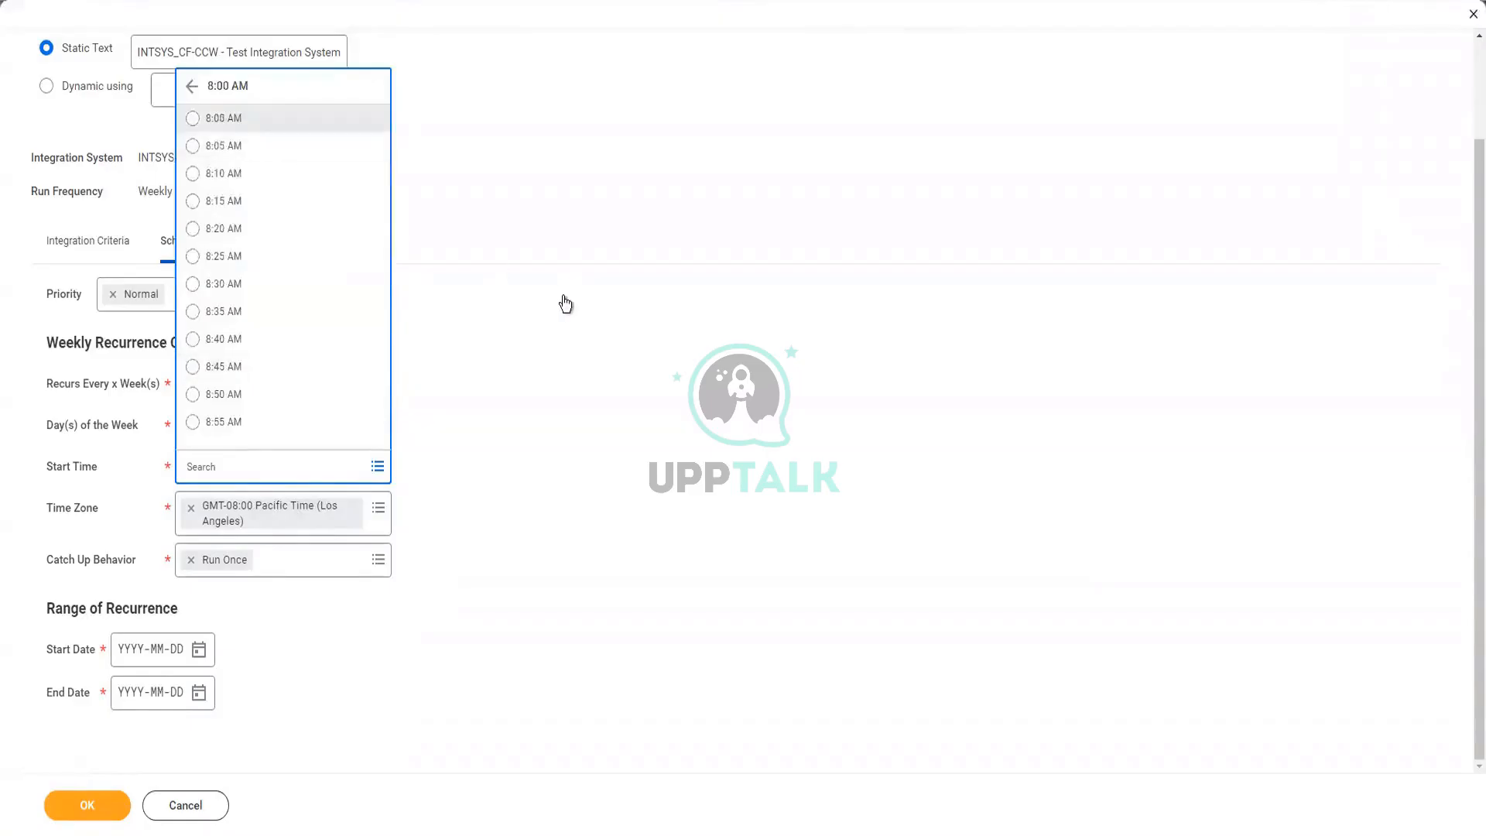
- Set the range of recurrence from 2023-03-16 to 2023-03-29 and submit the schedule
click(197, 654)
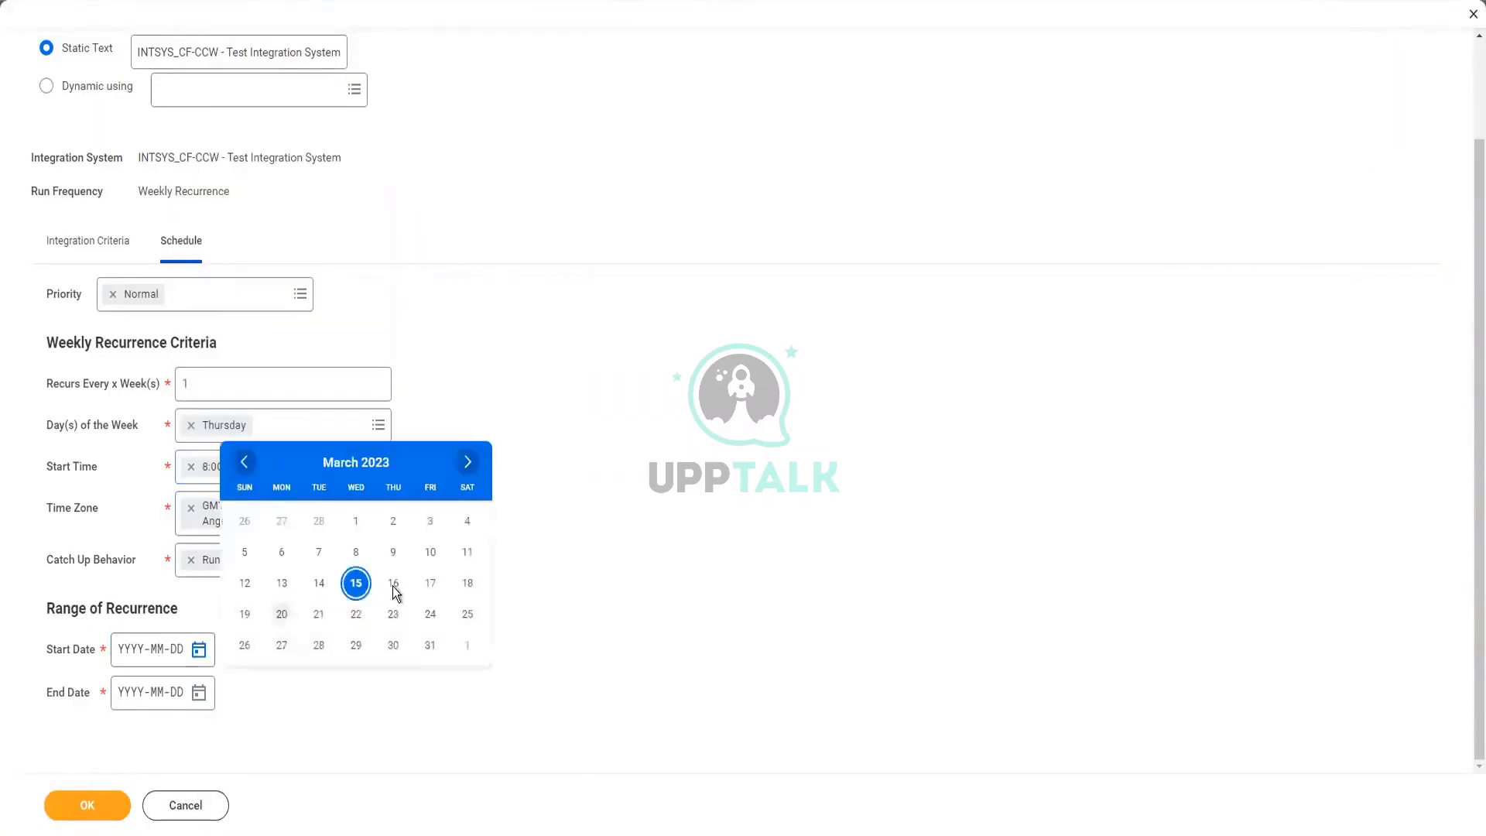
click(393, 583)
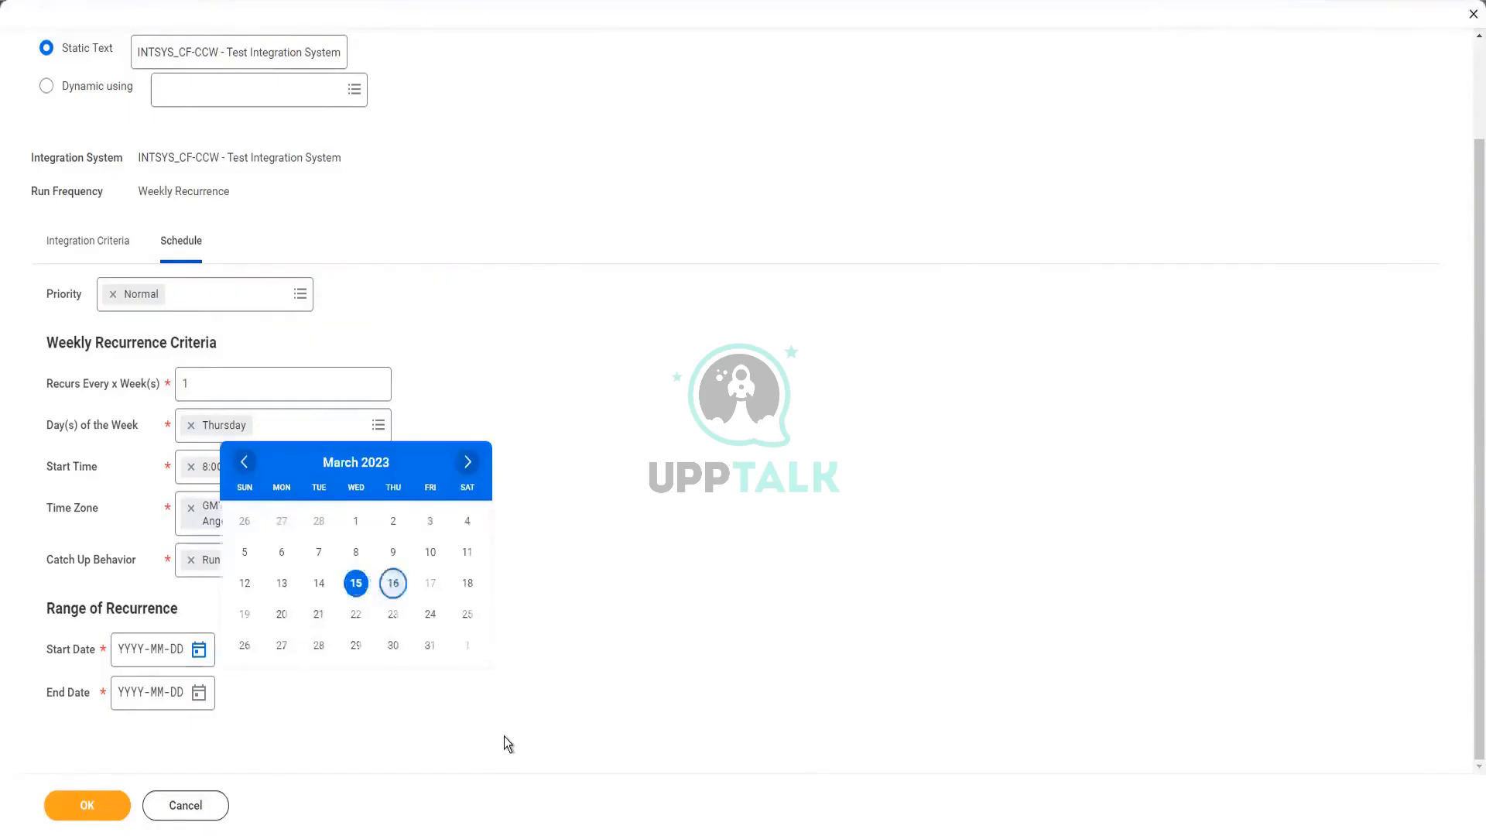
click(199, 693)
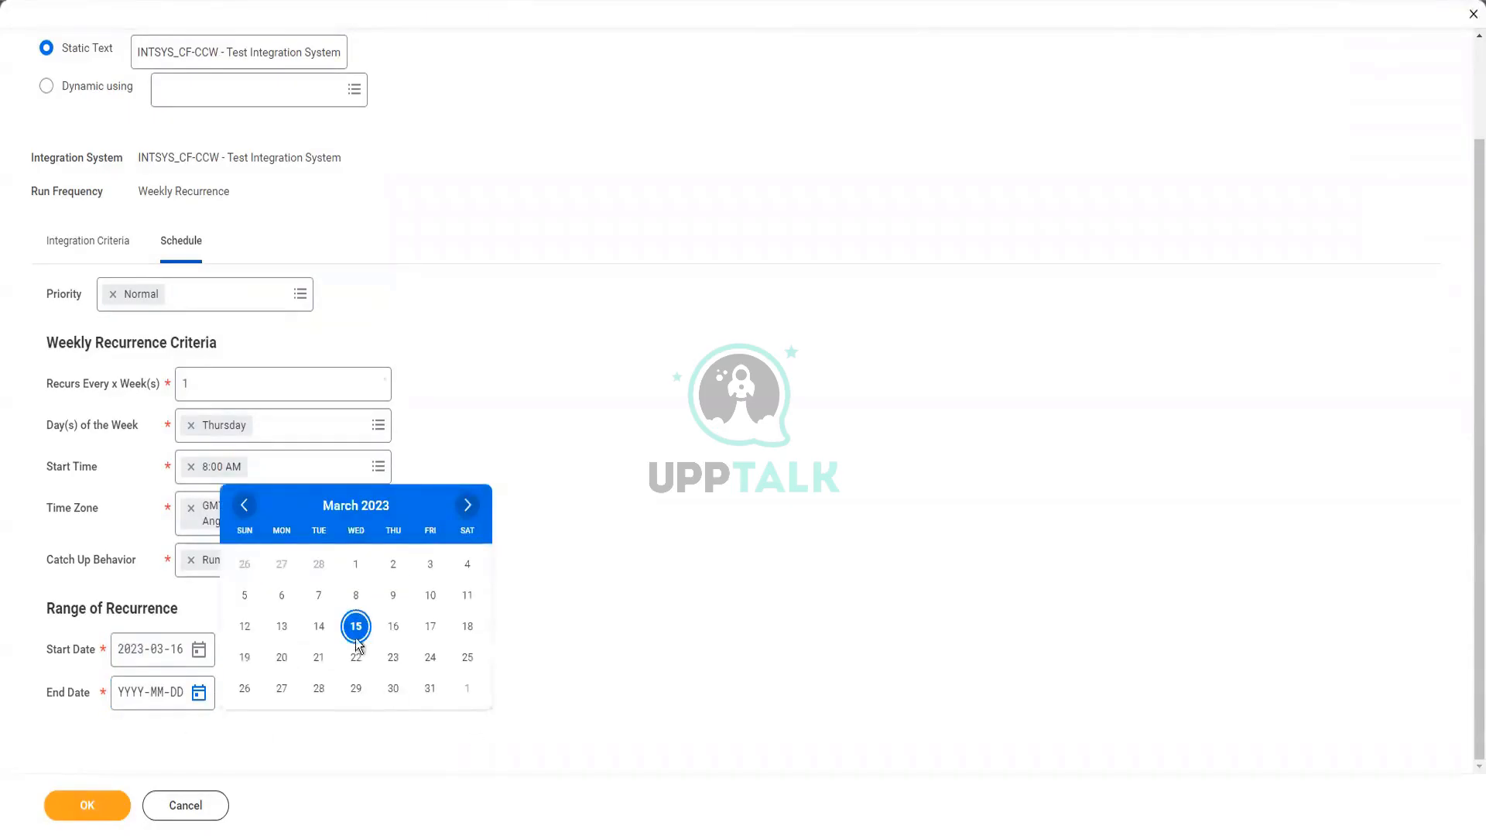
click(355, 699)
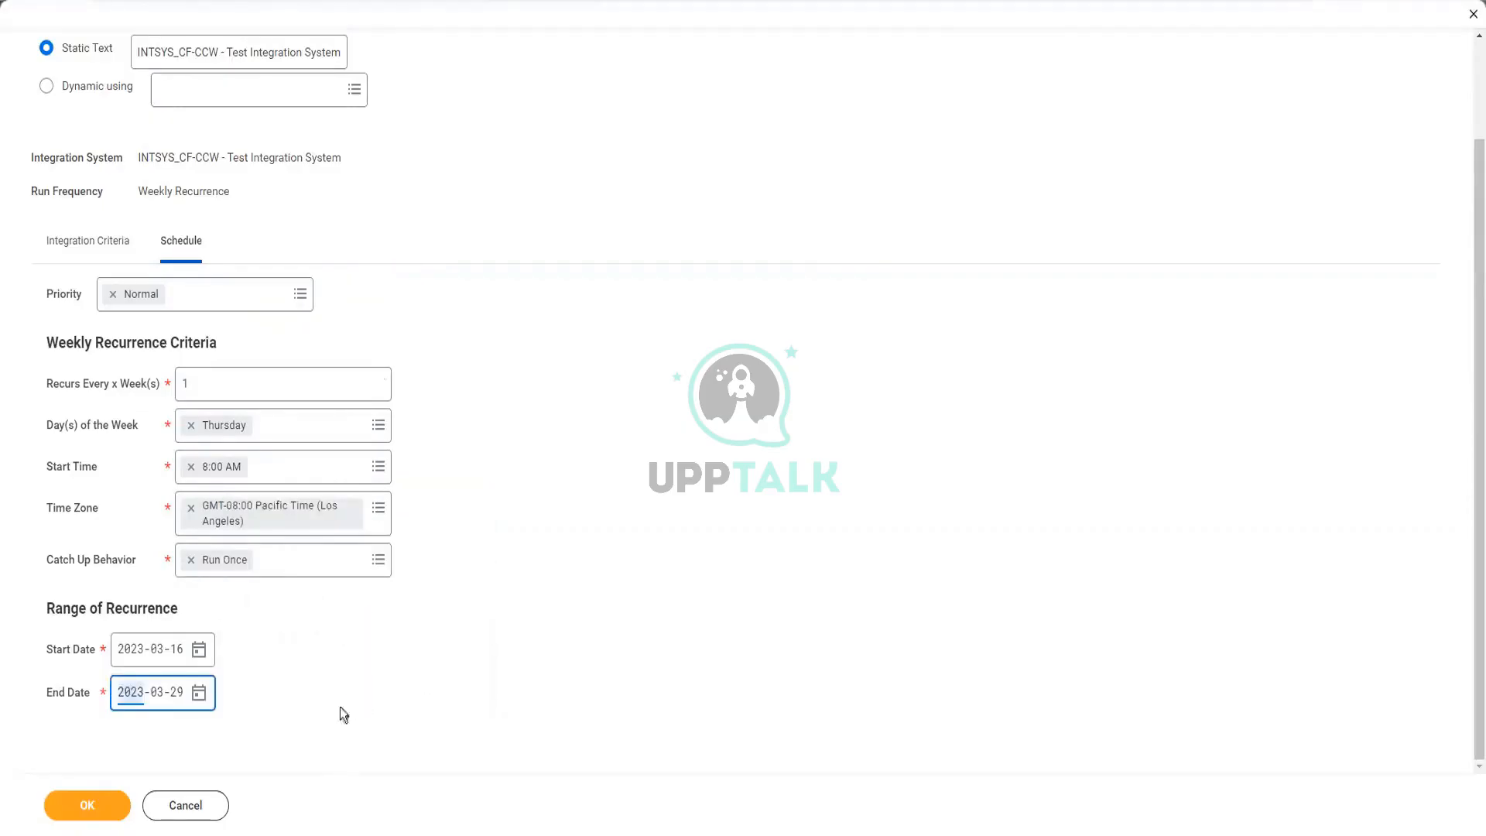
click(688, 566)
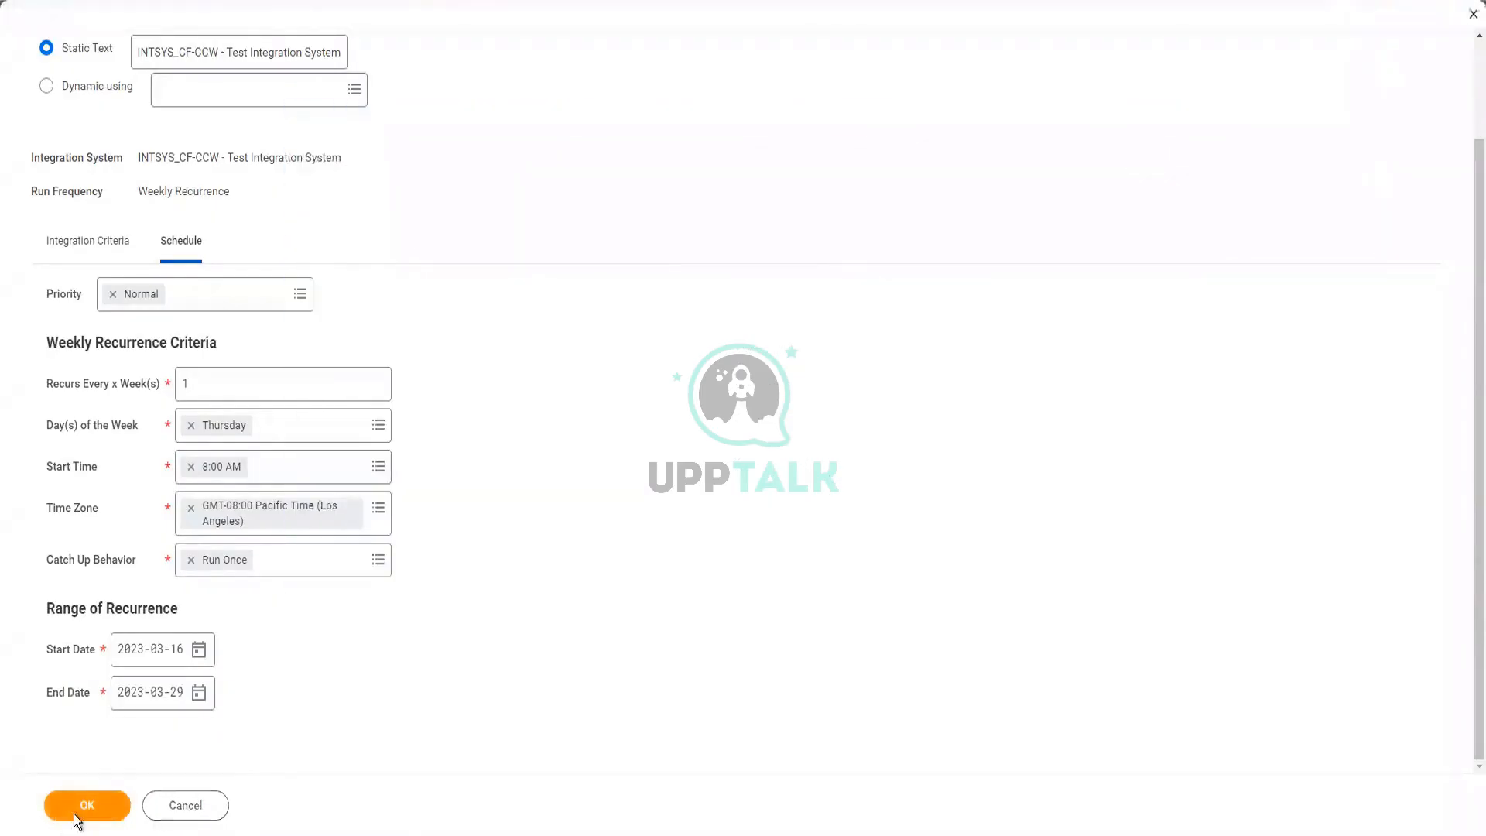
click(75, 814)
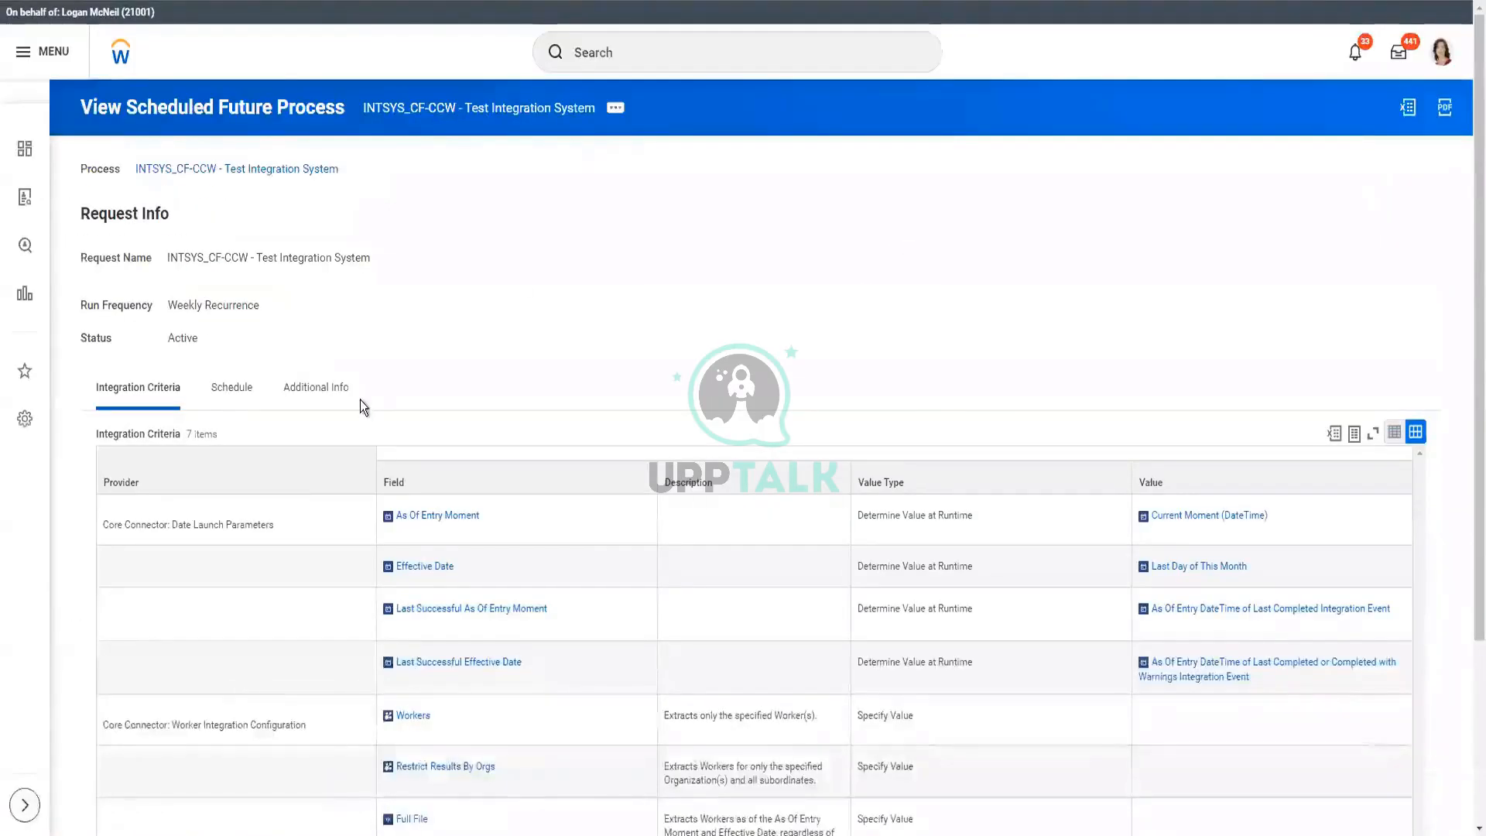
- Open the scheduled process's integration system and examine its integration services and integration attributes
click(291, 170)
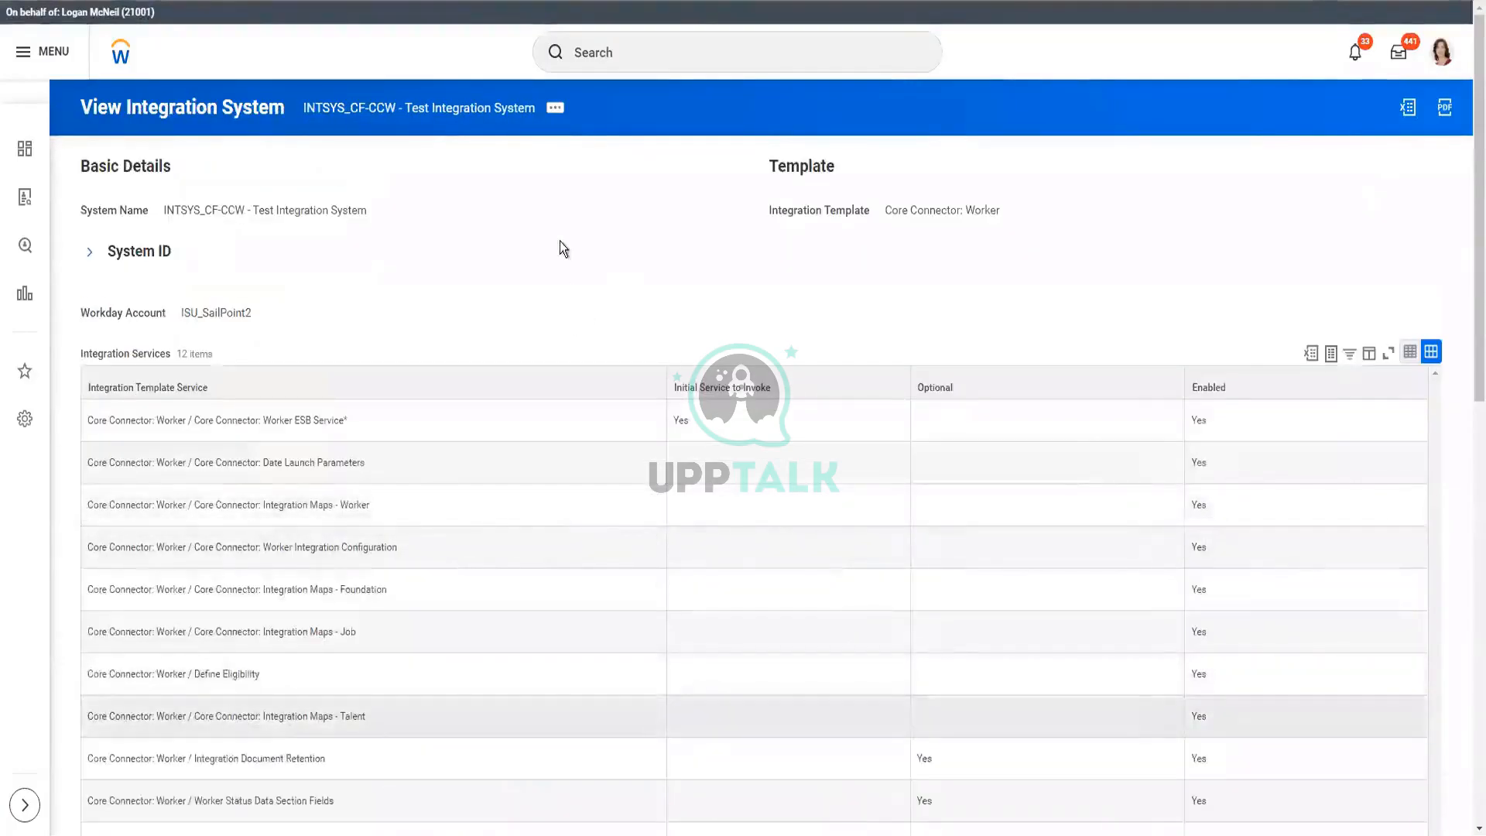
scroll(560, 240, down, 3)
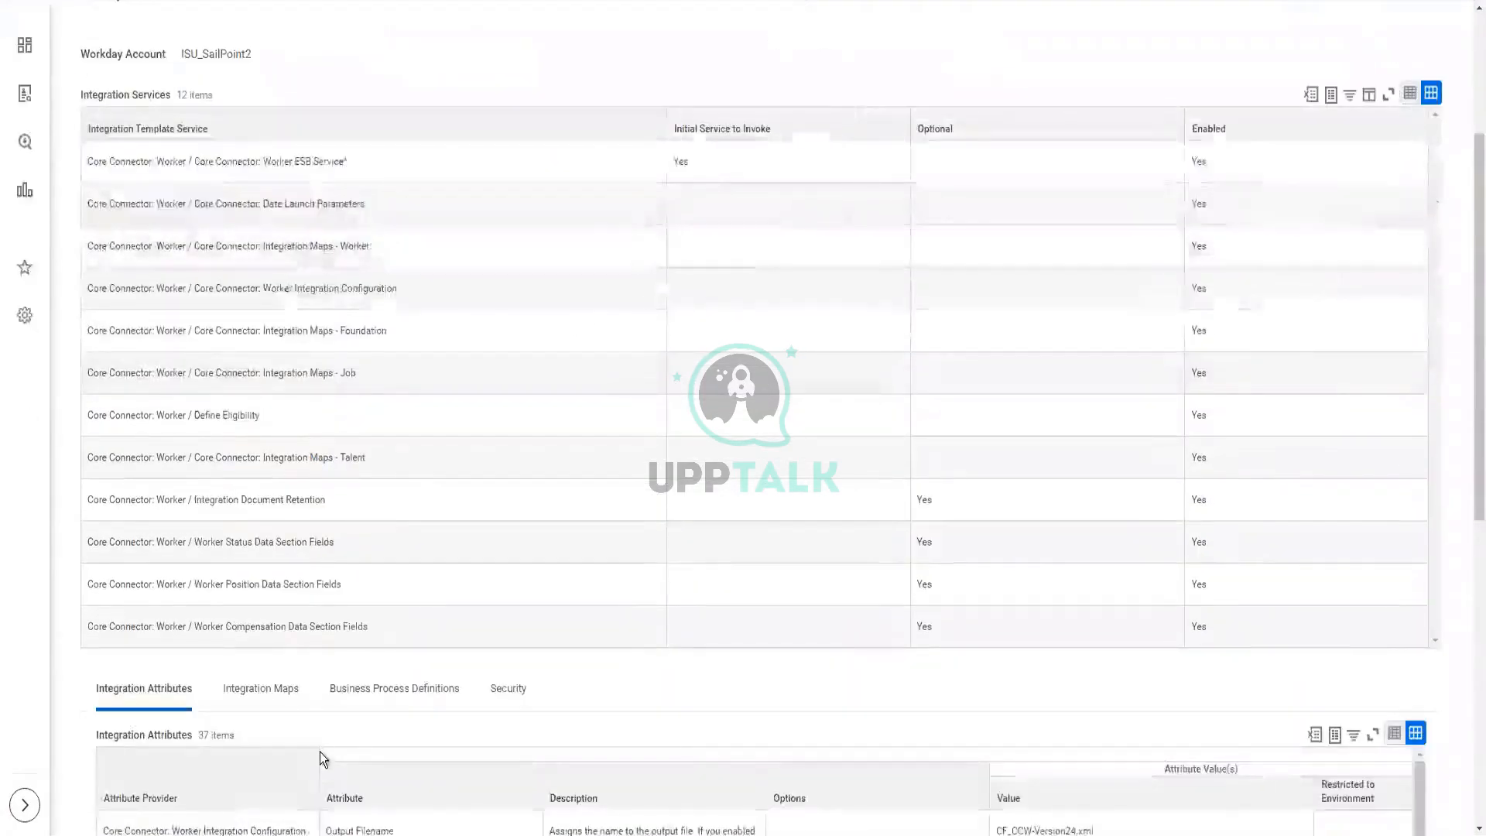
scroll(321, 758, down, 5)
scroll(704, 663, down, 5)
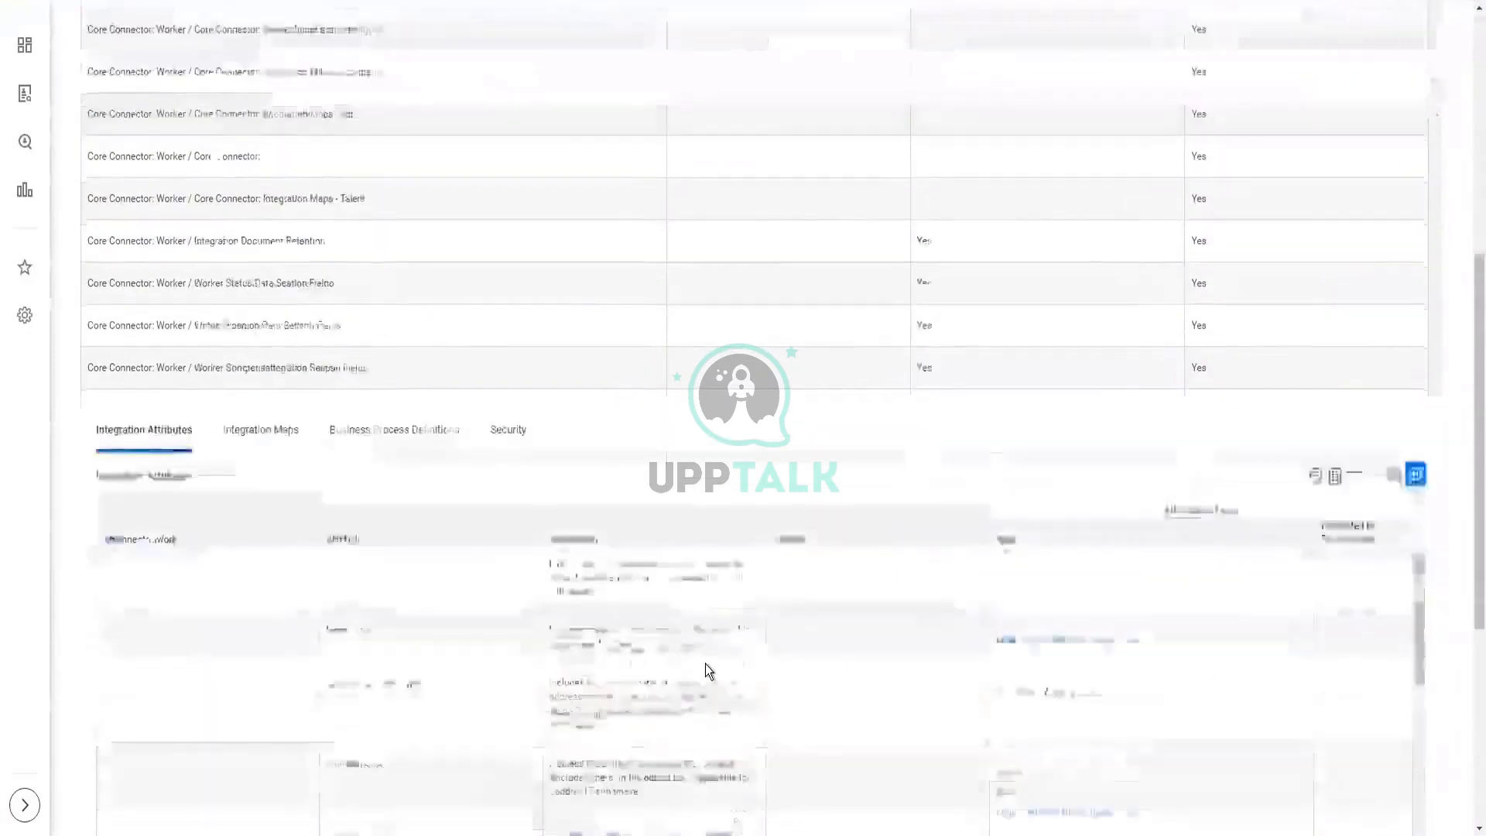
scroll(1018, 530, up, 4)
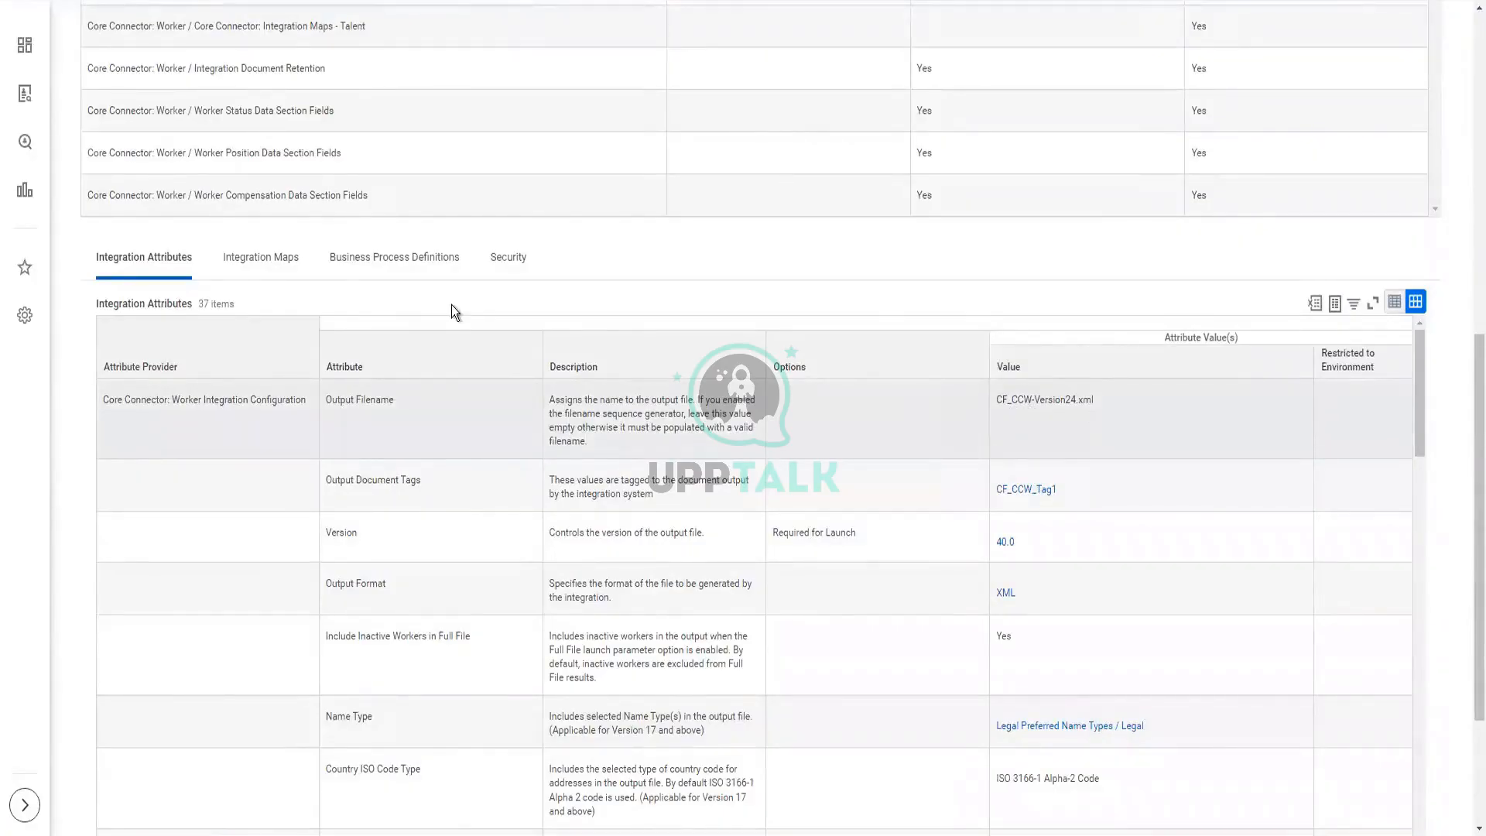
scroll(452, 304, up, 8)
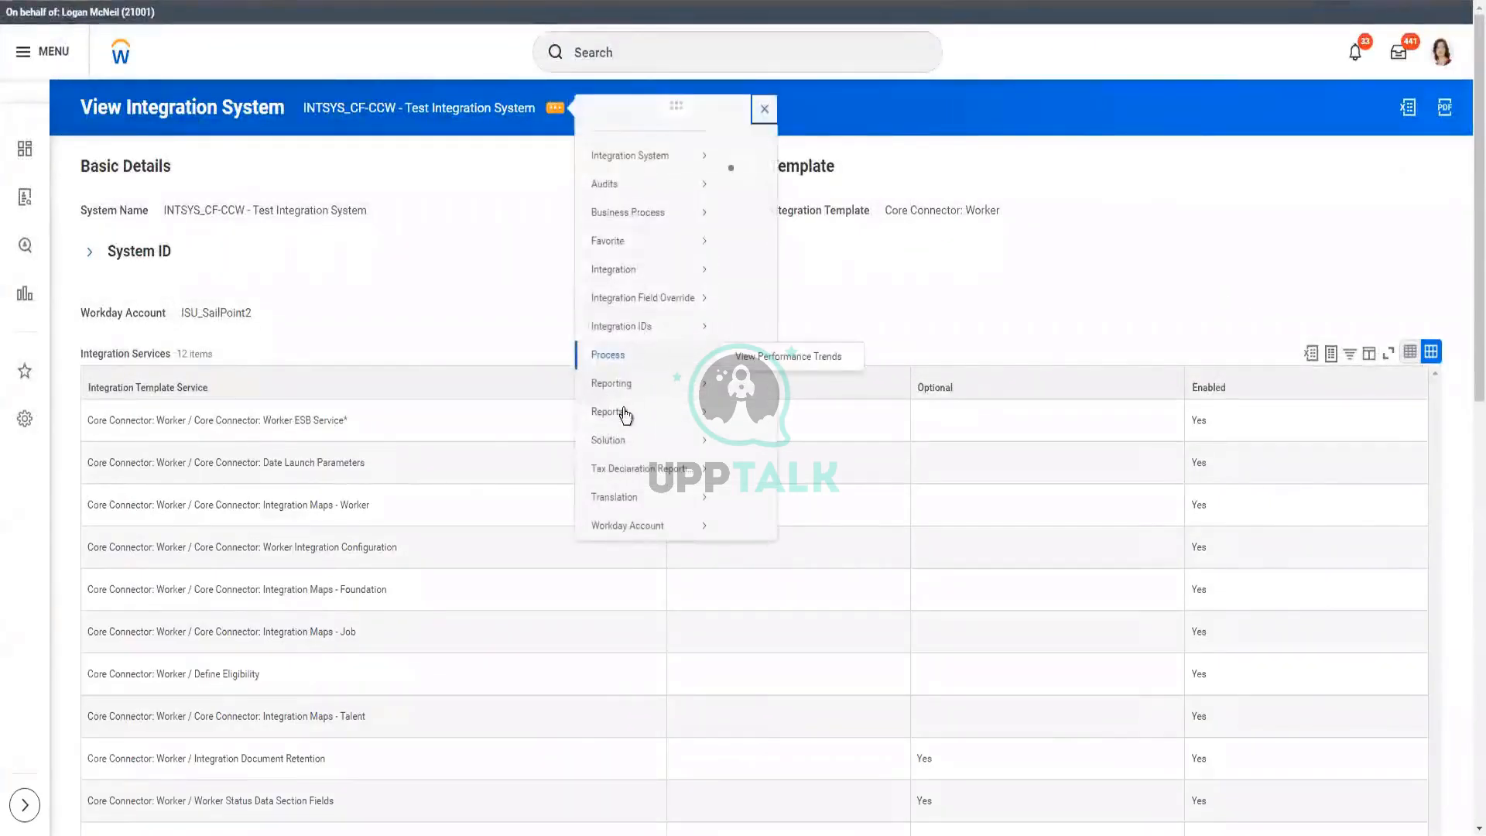
- Run the Scheduled Future Processes report for INTSYS_CF-CCW - Test Integration System
mouse_move(624, 408)
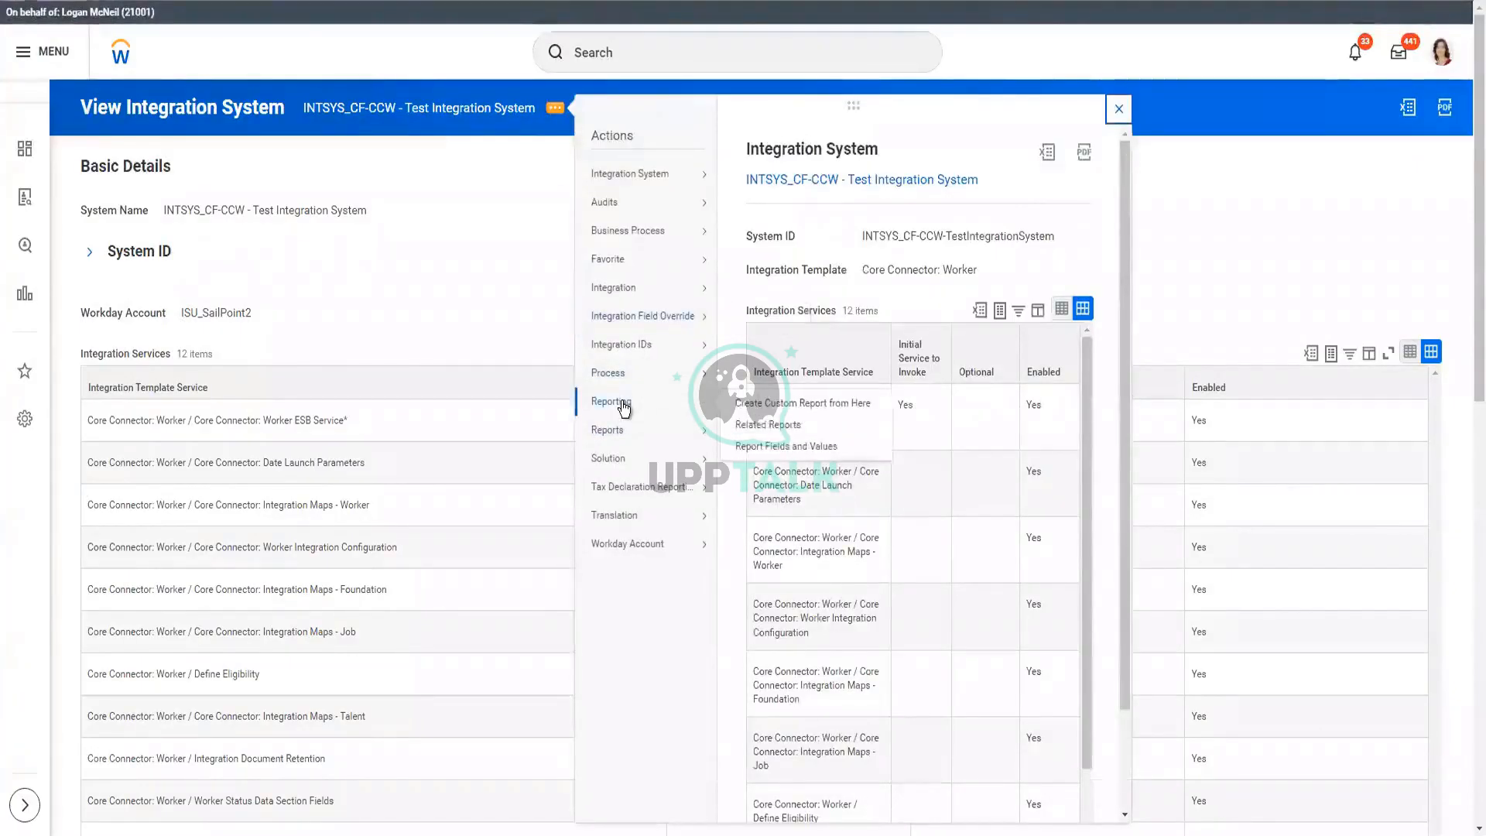
mouse_move(623, 433)
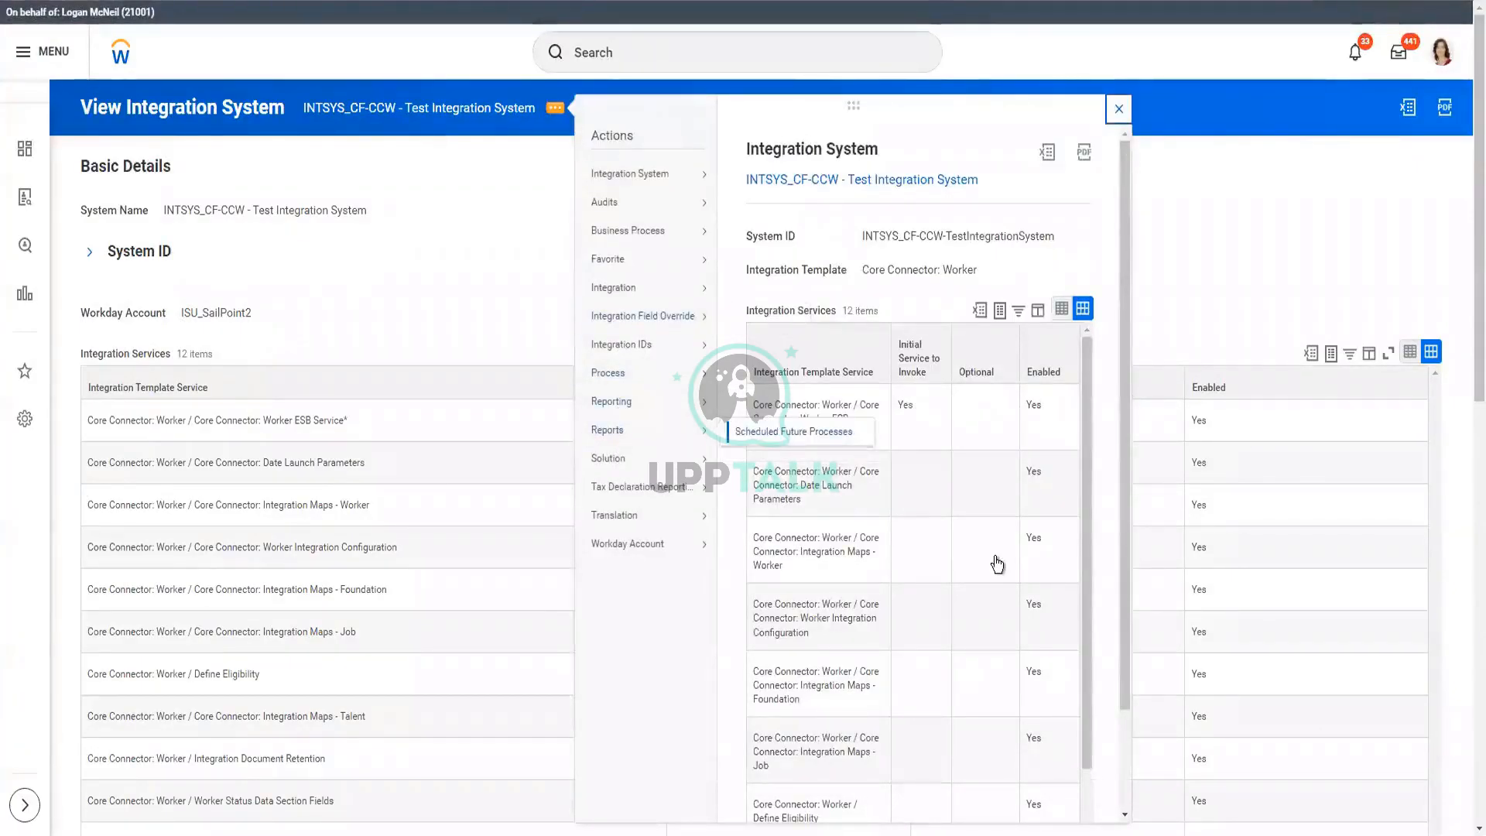
click(327, 319)
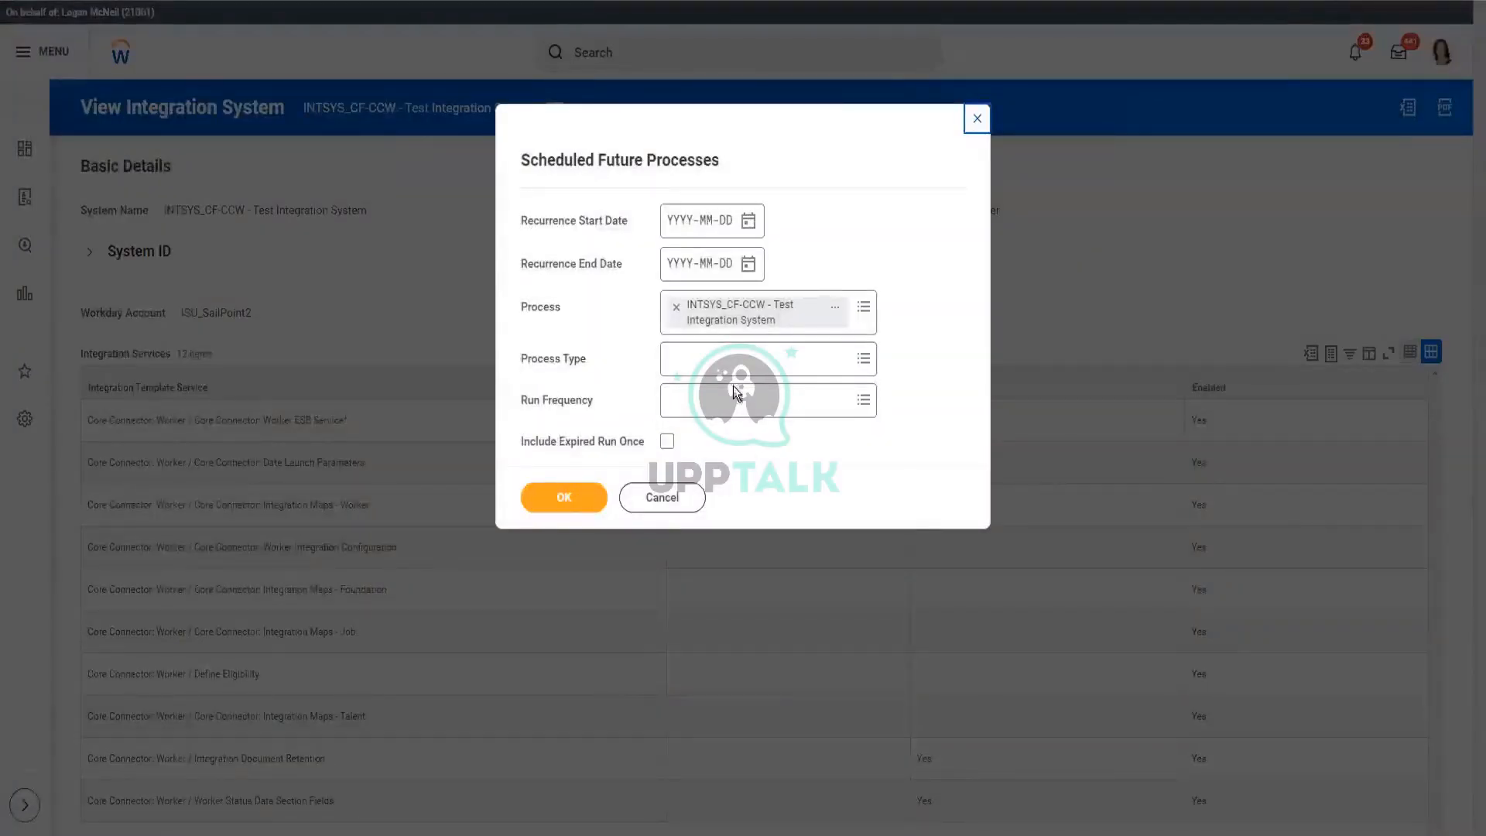
click(722, 357)
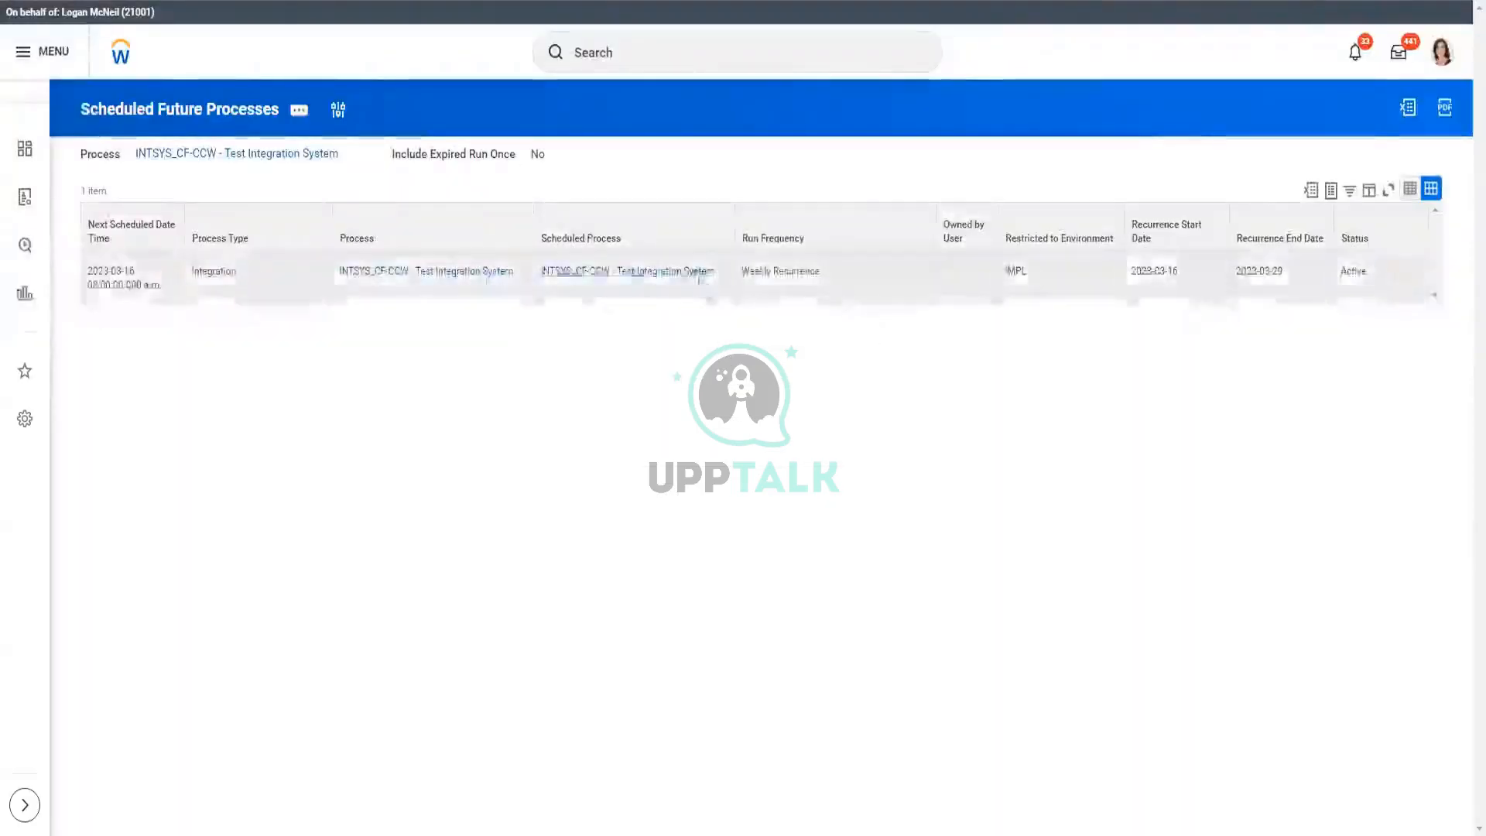
- Run the integration's scheduled future process immediately and confirm the run
click(550, 288)
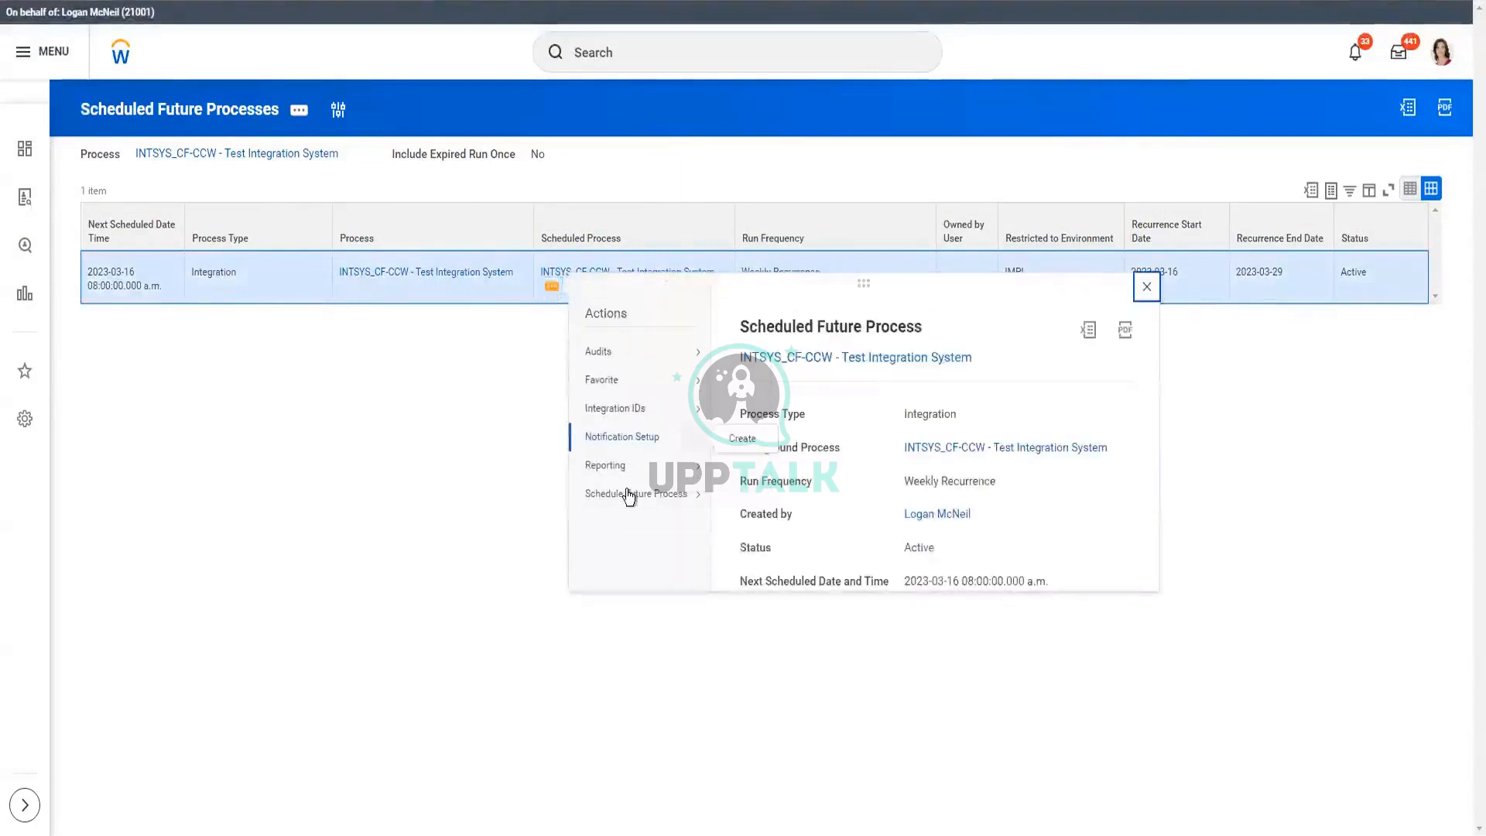
mouse_move(629, 495)
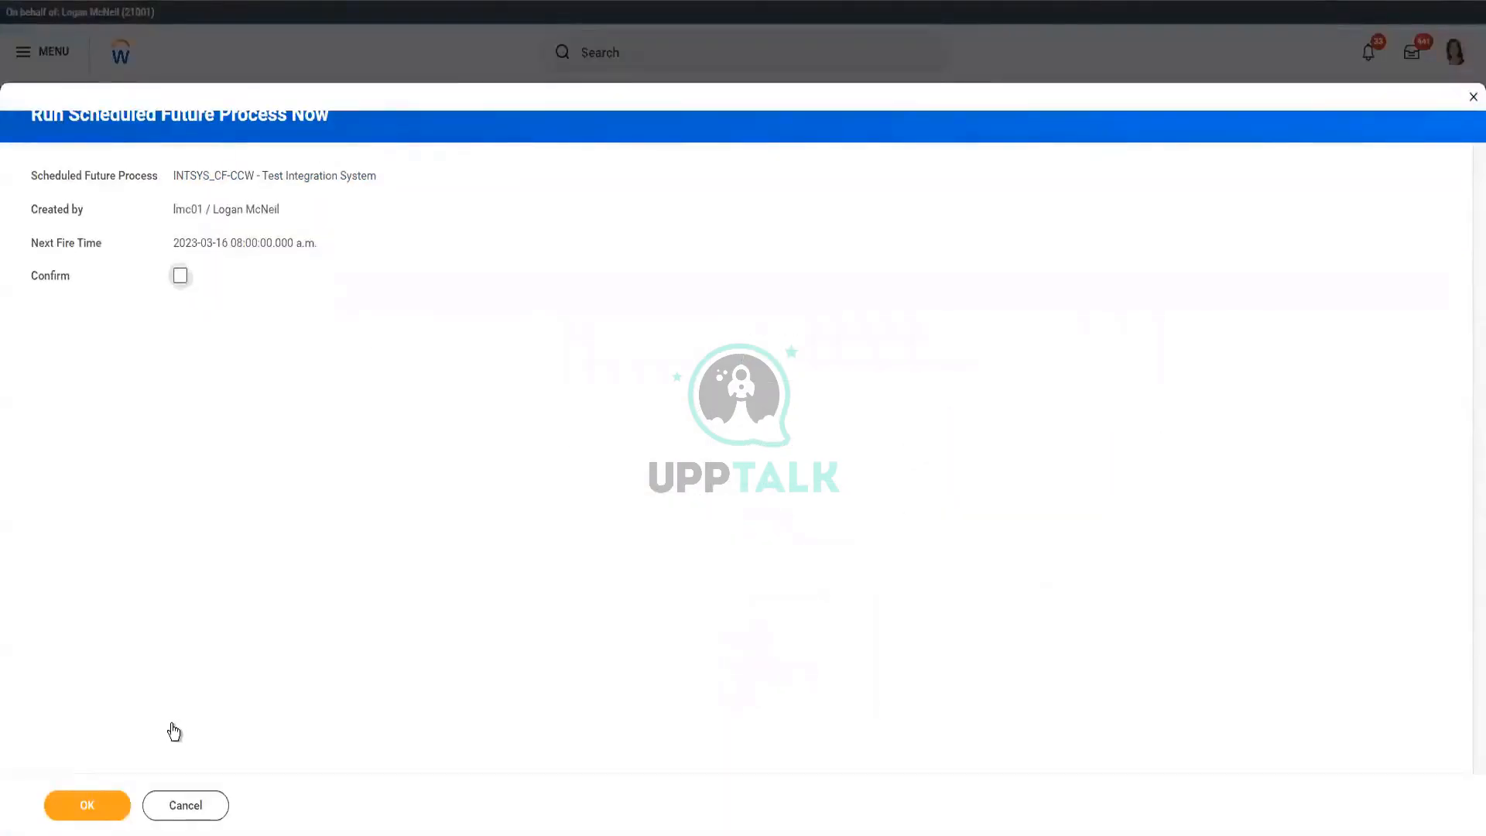
key(space)
click(116, 812)
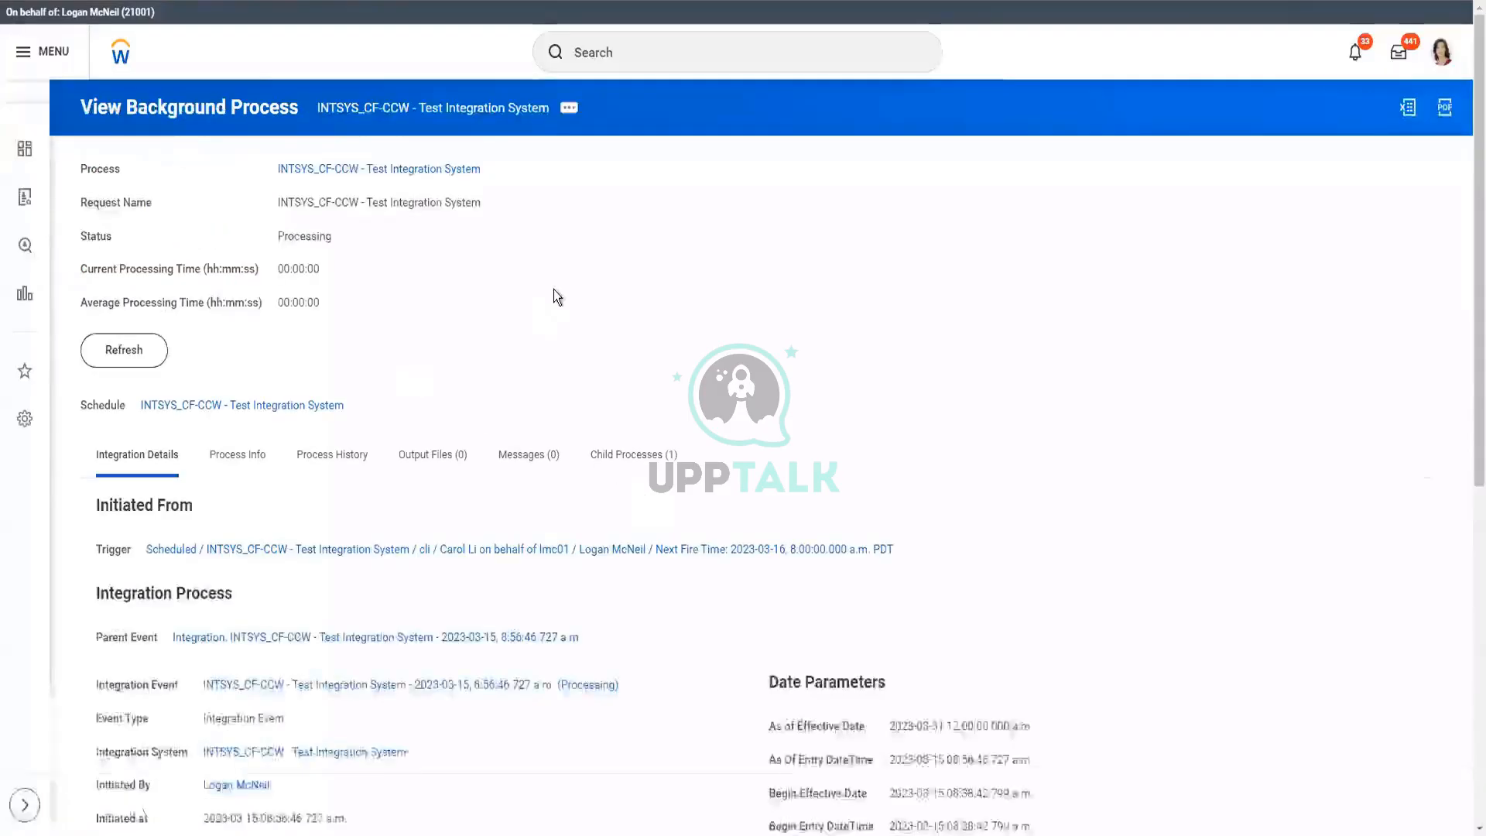
- Examine the running process's Integration Event Parameters, especially Last Successful As Of Entry Moment and Last Successful Effective Date
scroll(556, 294, down, 5)
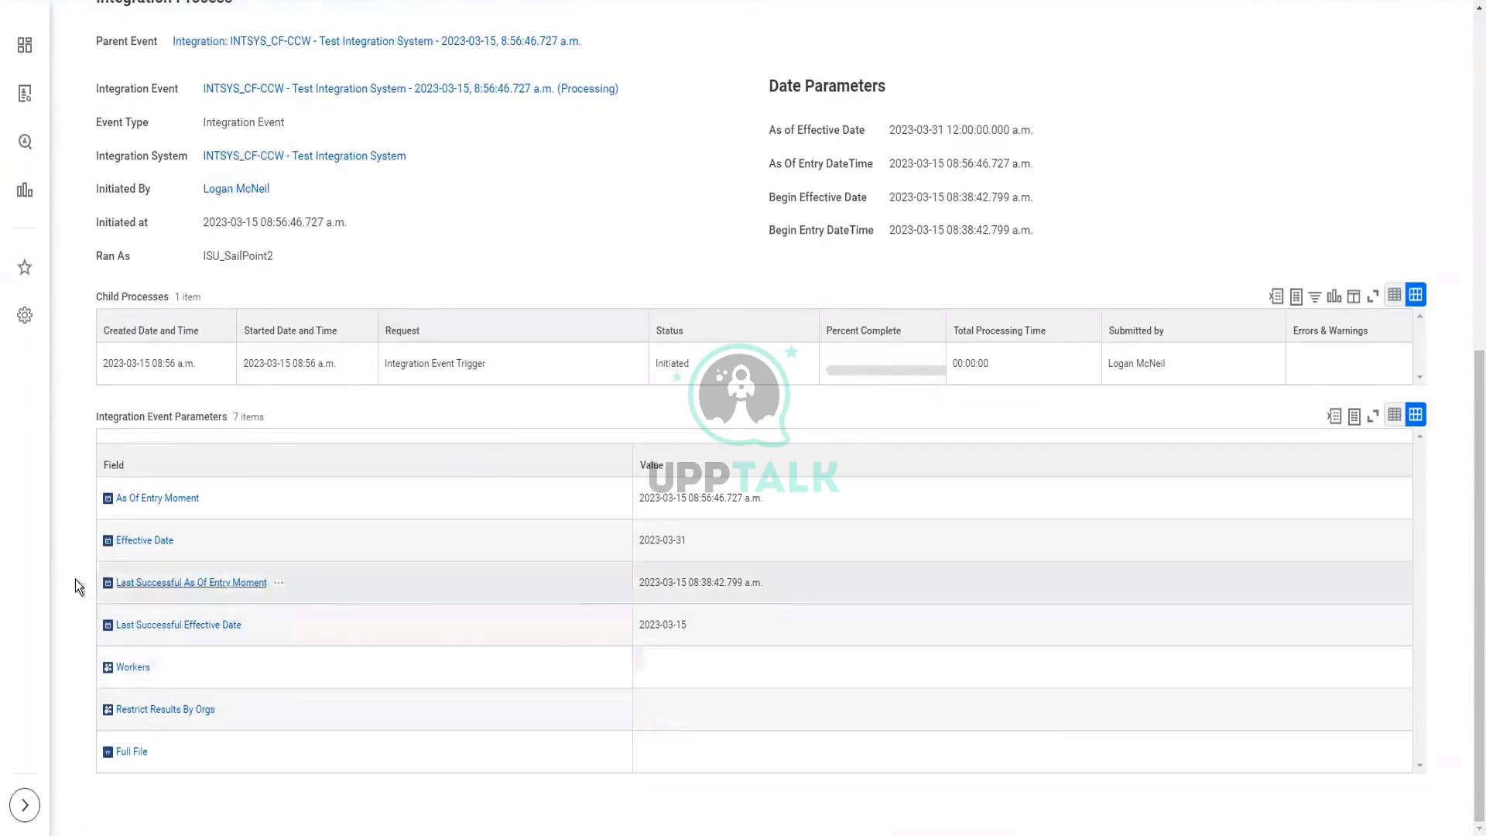
drag(76, 579, 815, 633)
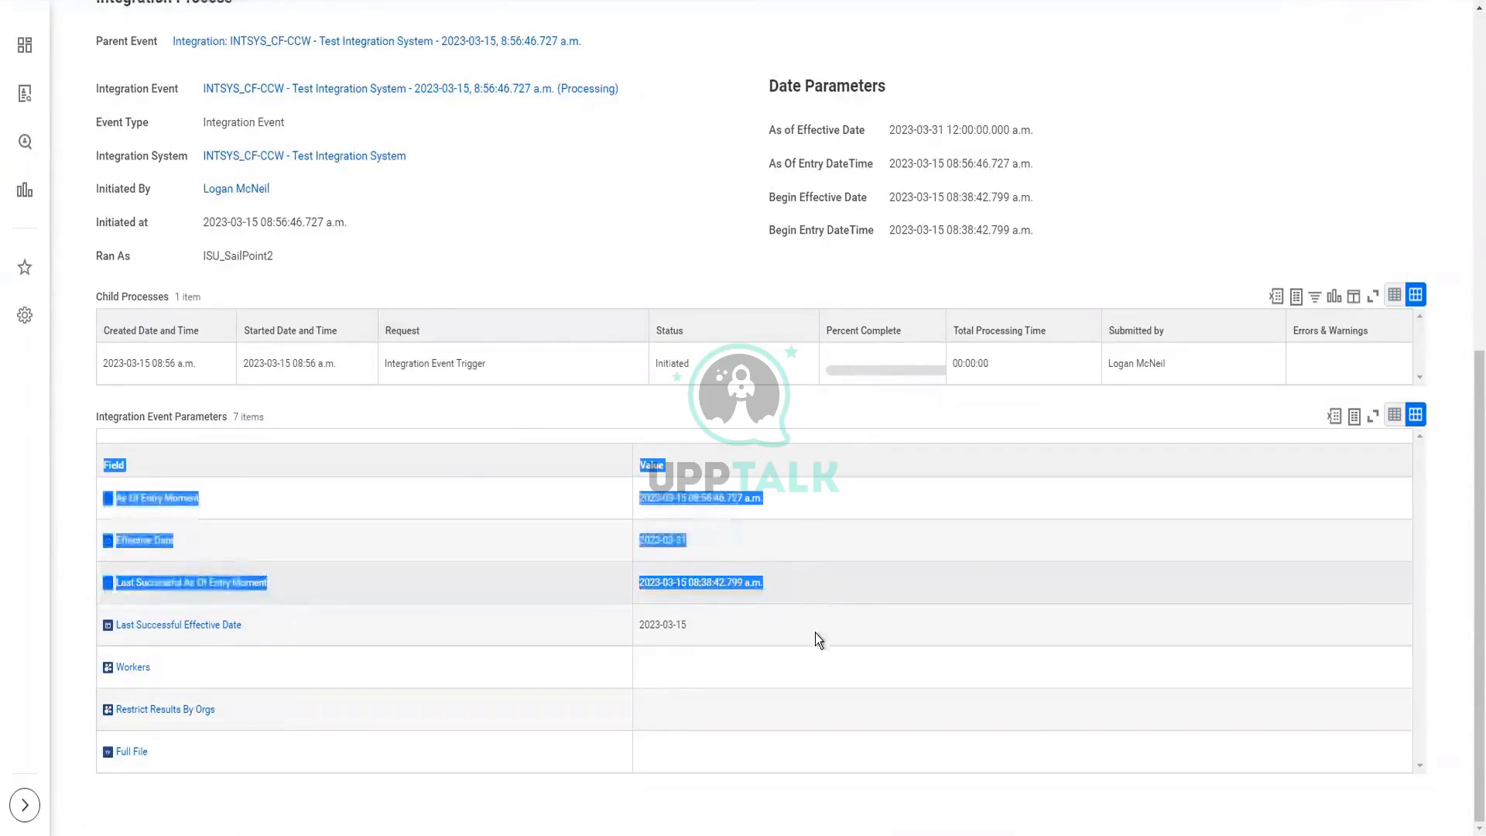
click(425, 620)
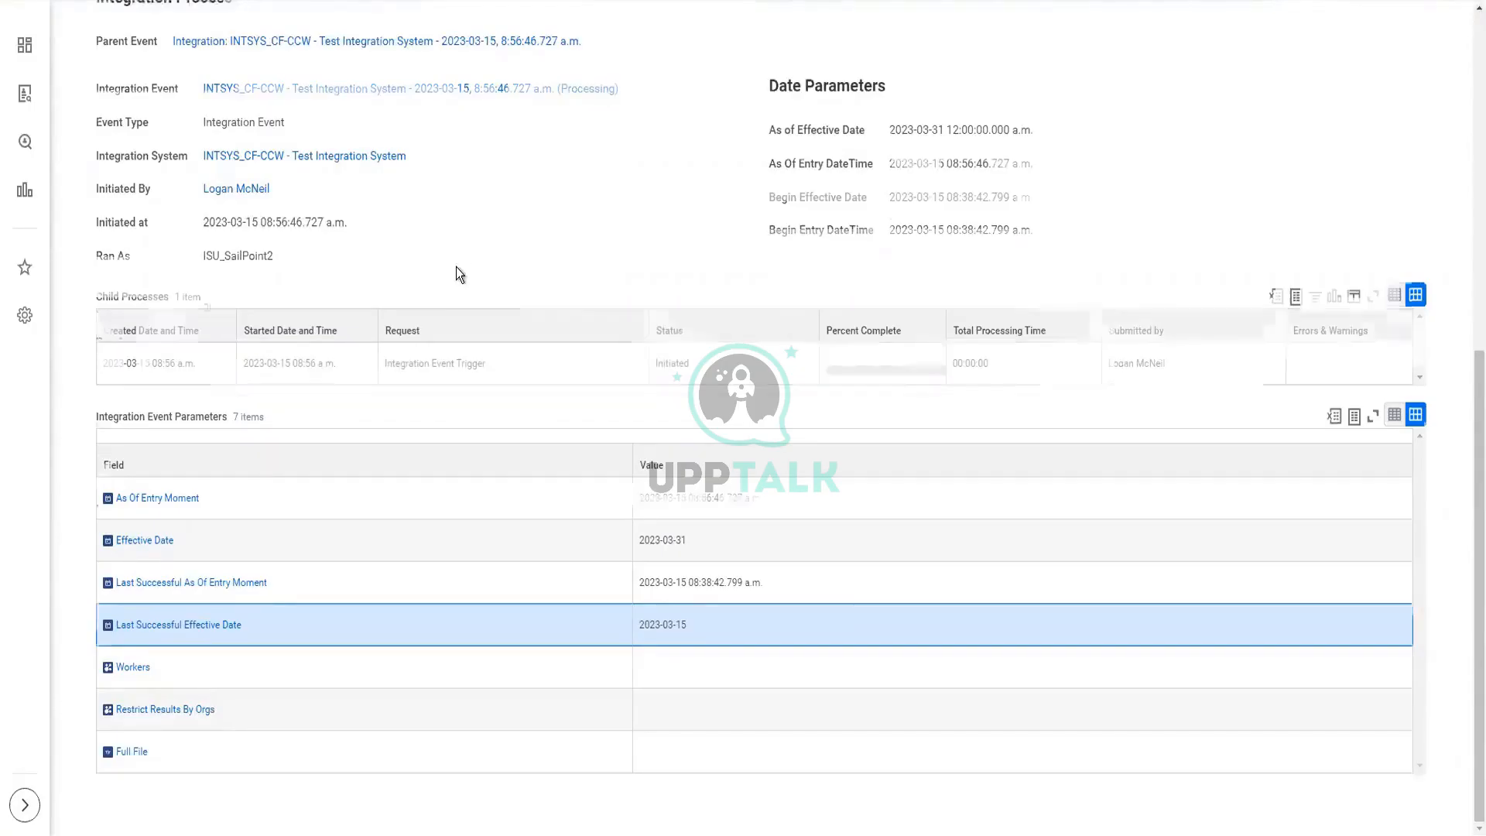
- Refresh the background process until it completes, checking the status of its child processes
scroll(457, 273, up, 5)
click(112, 196)
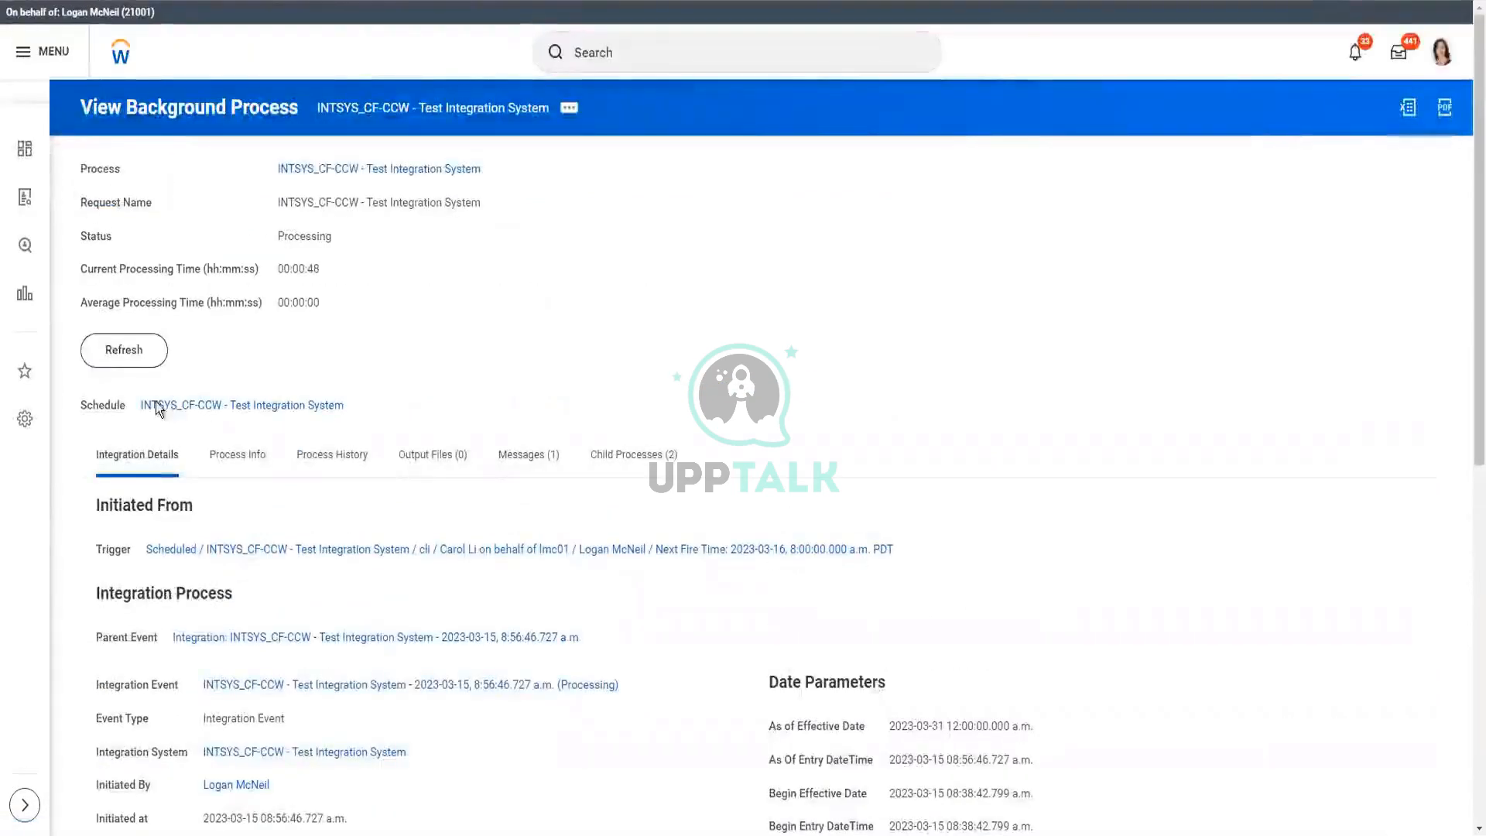
click(124, 348)
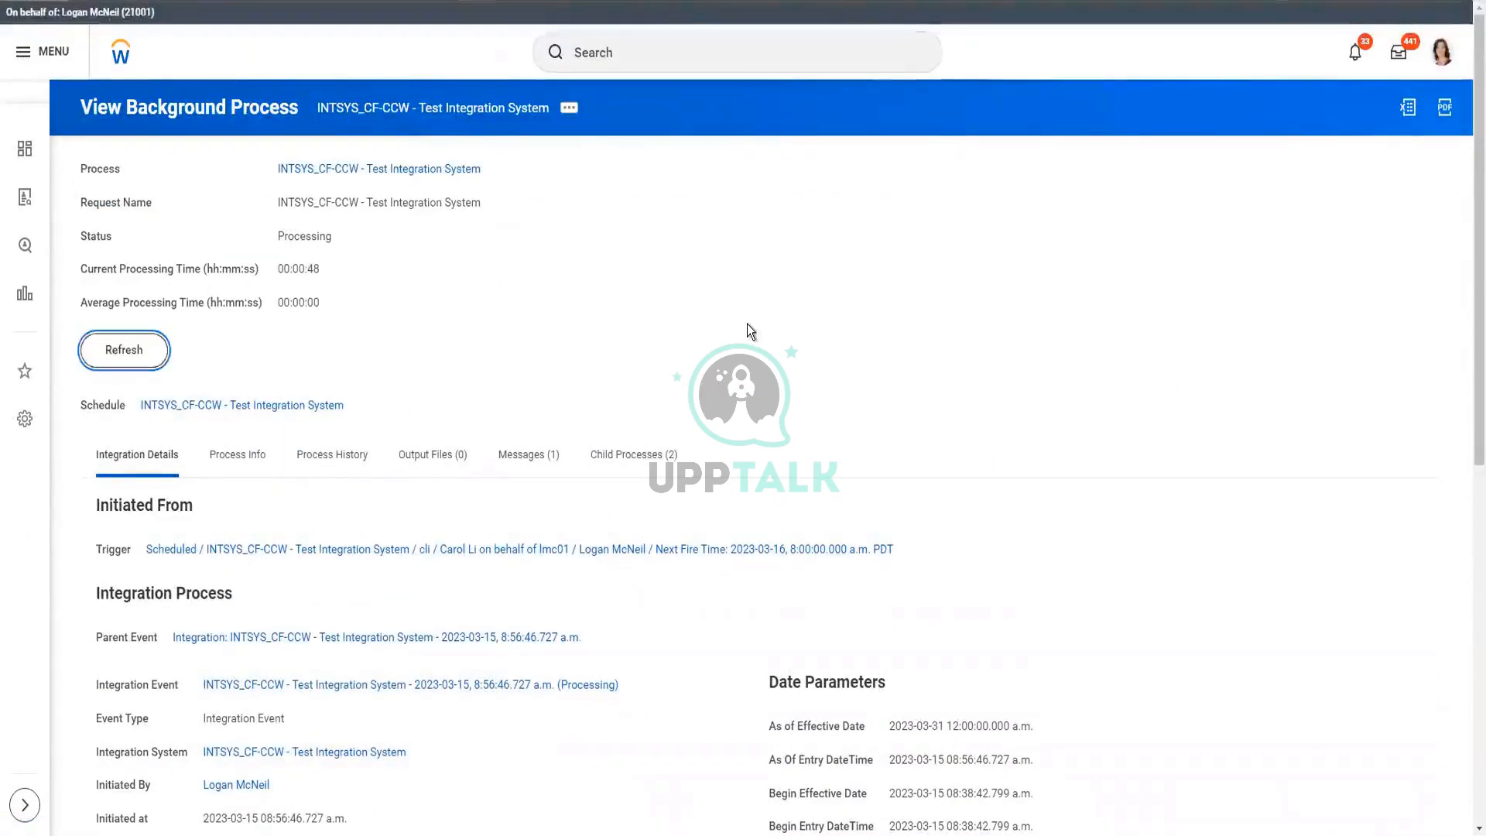
scroll(755, 331, down, 5)
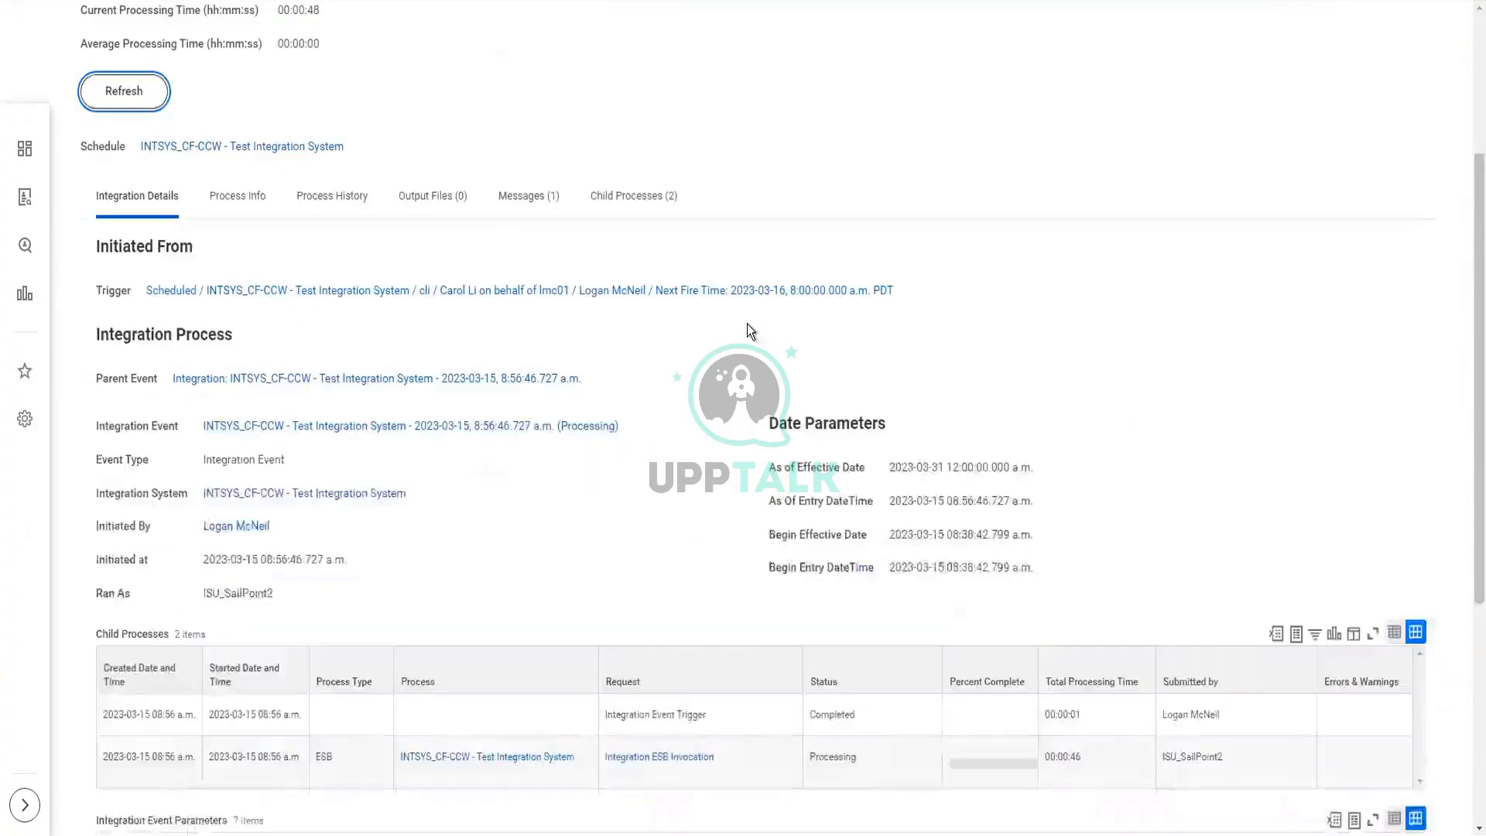
scroll(433, 792, down, 1)
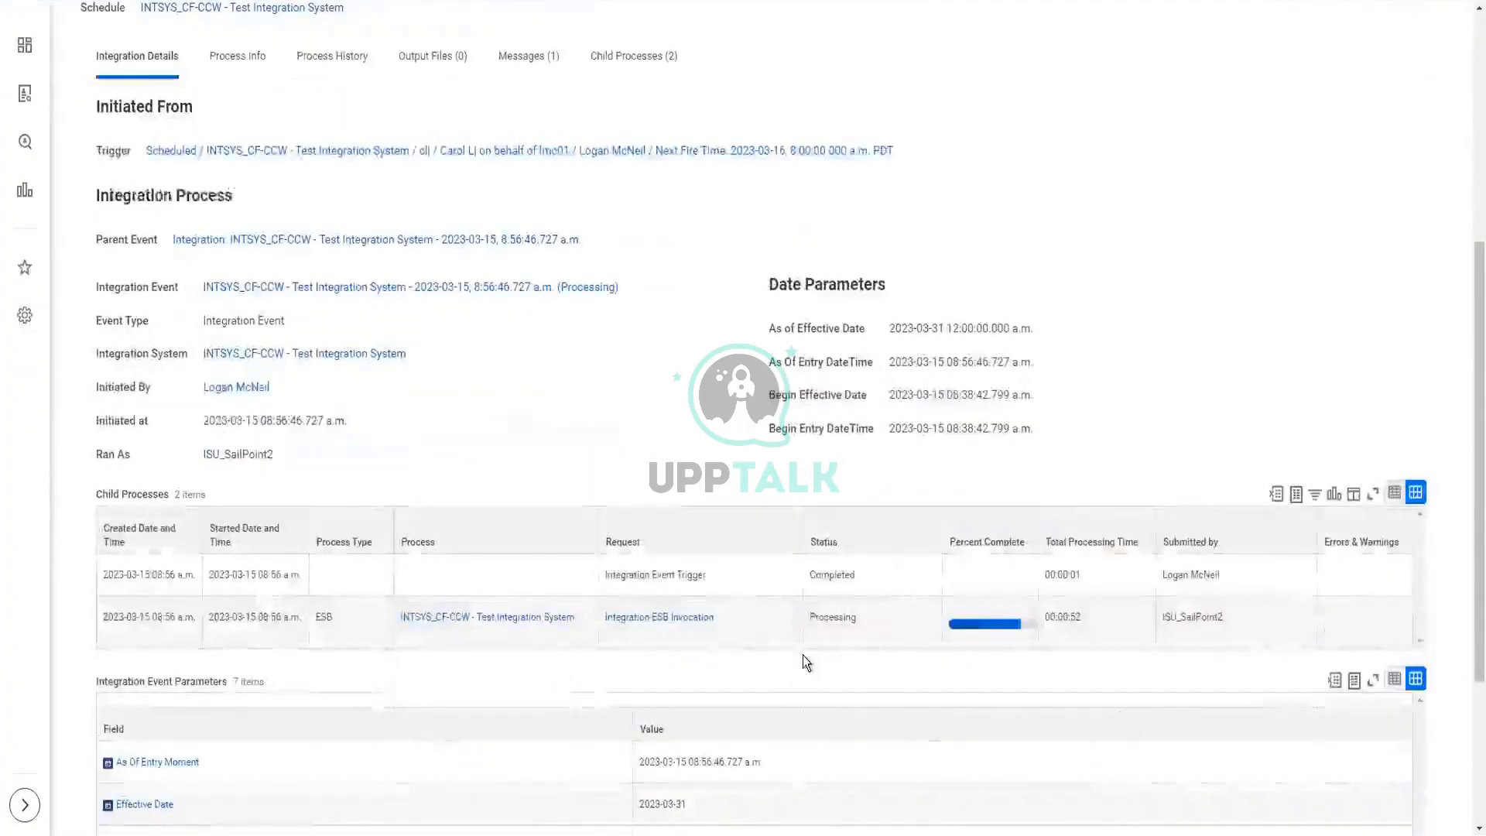
scroll(503, 359, up, 5)
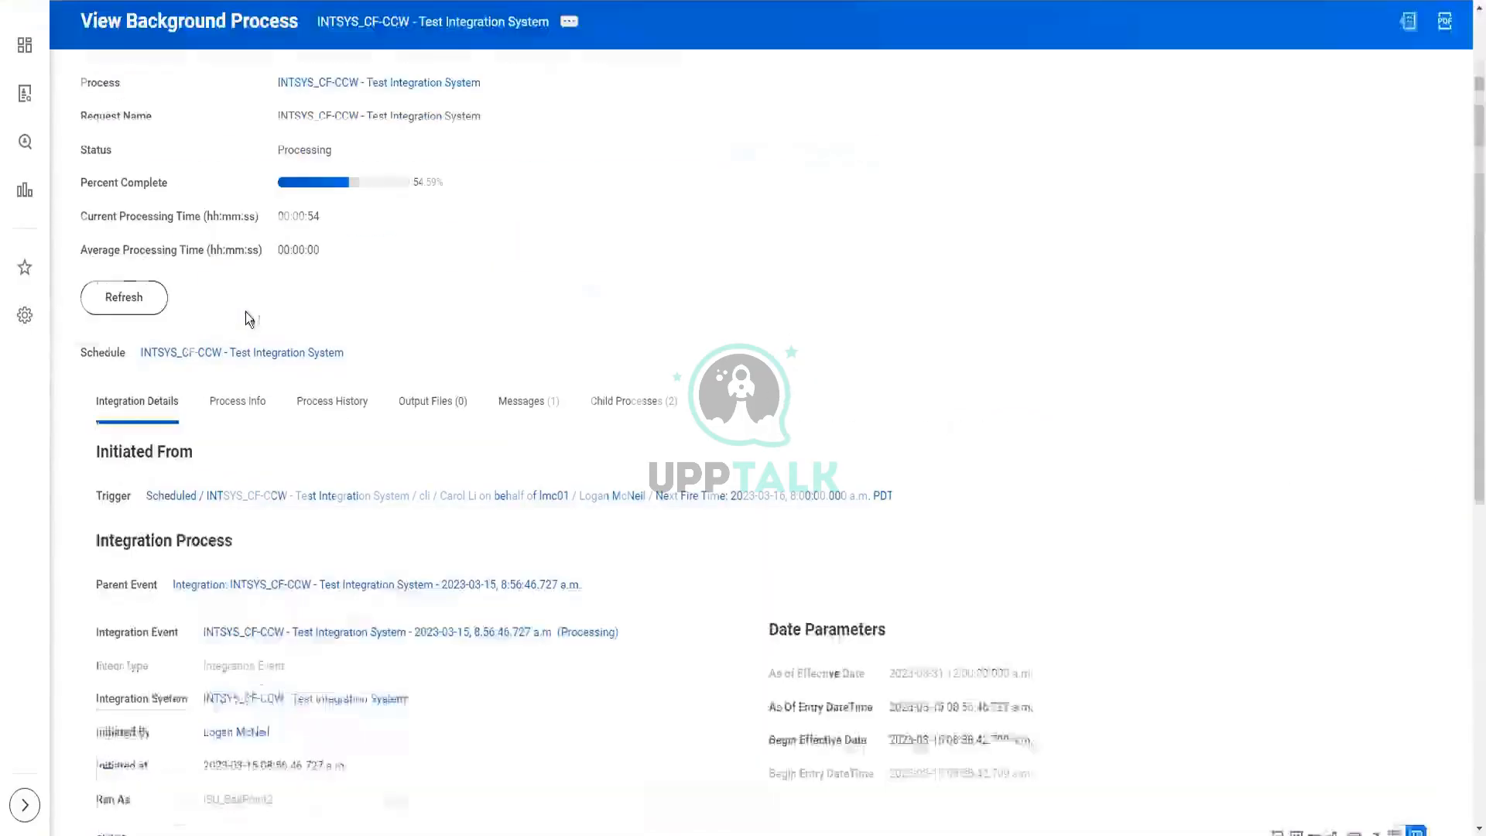
scroll(876, 452, up, 1)
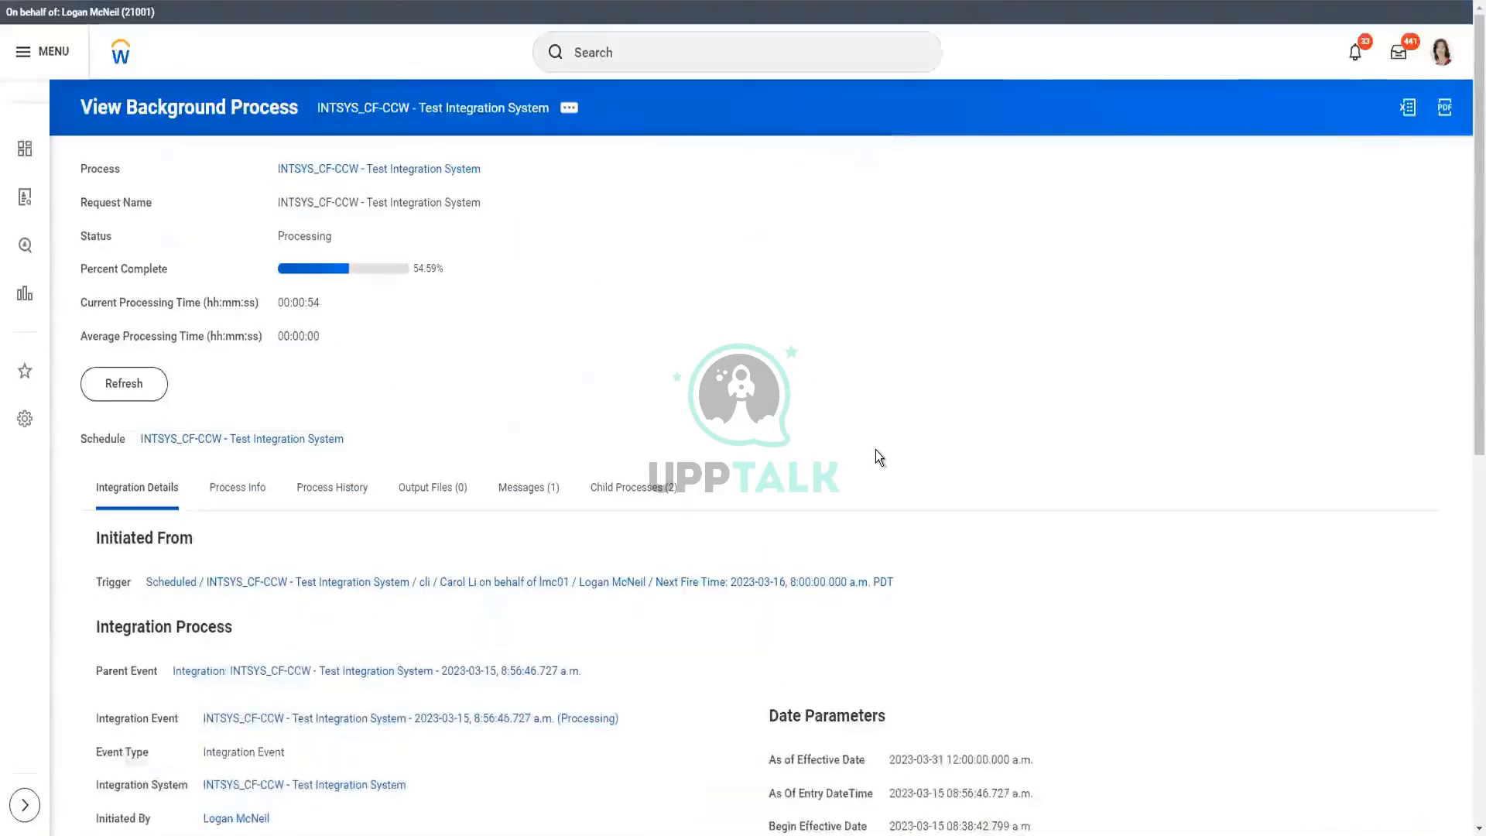
click(164, 391)
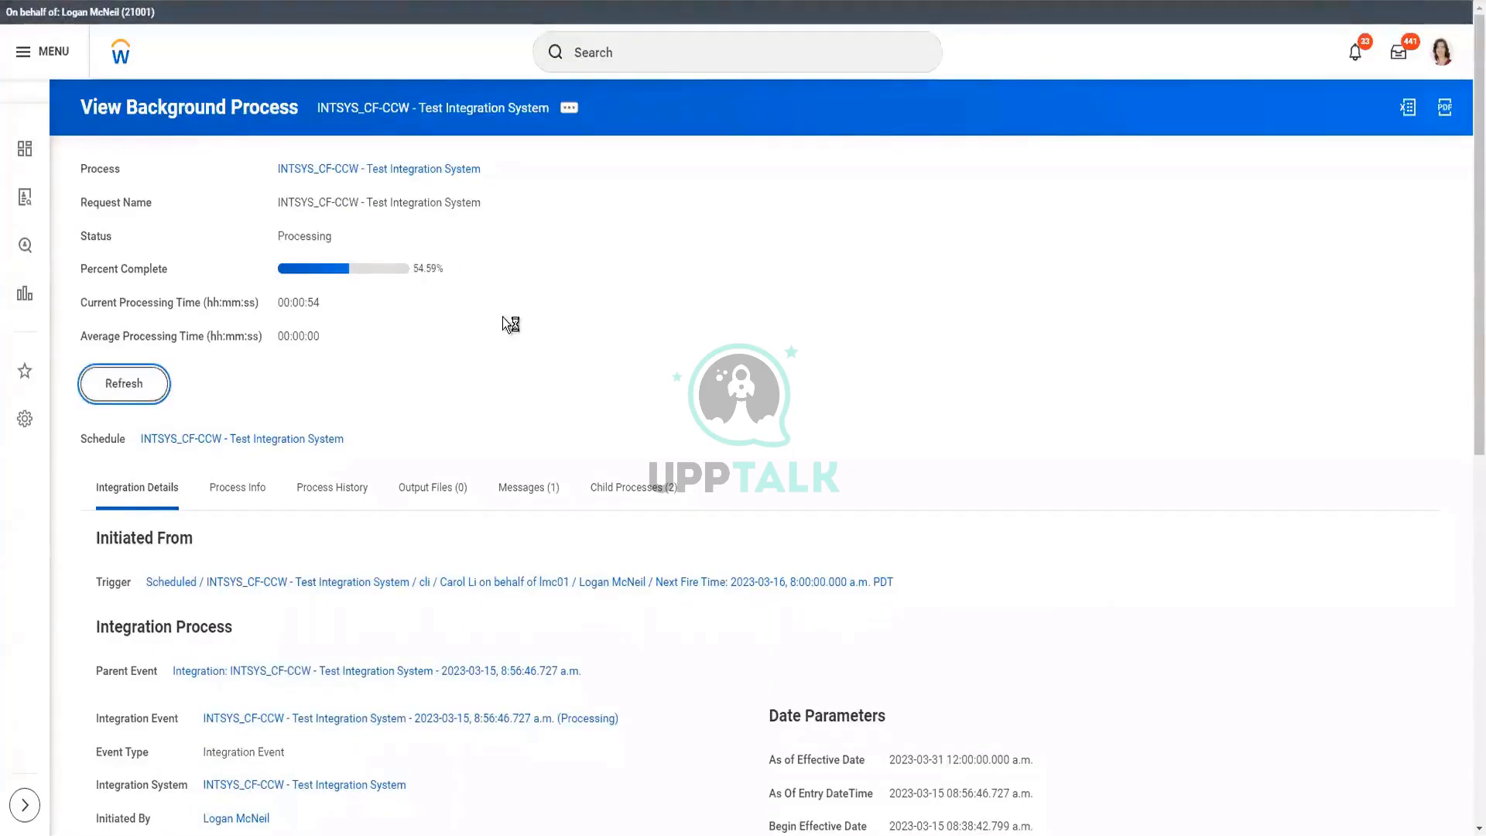
scroll(510, 324, down, 2)
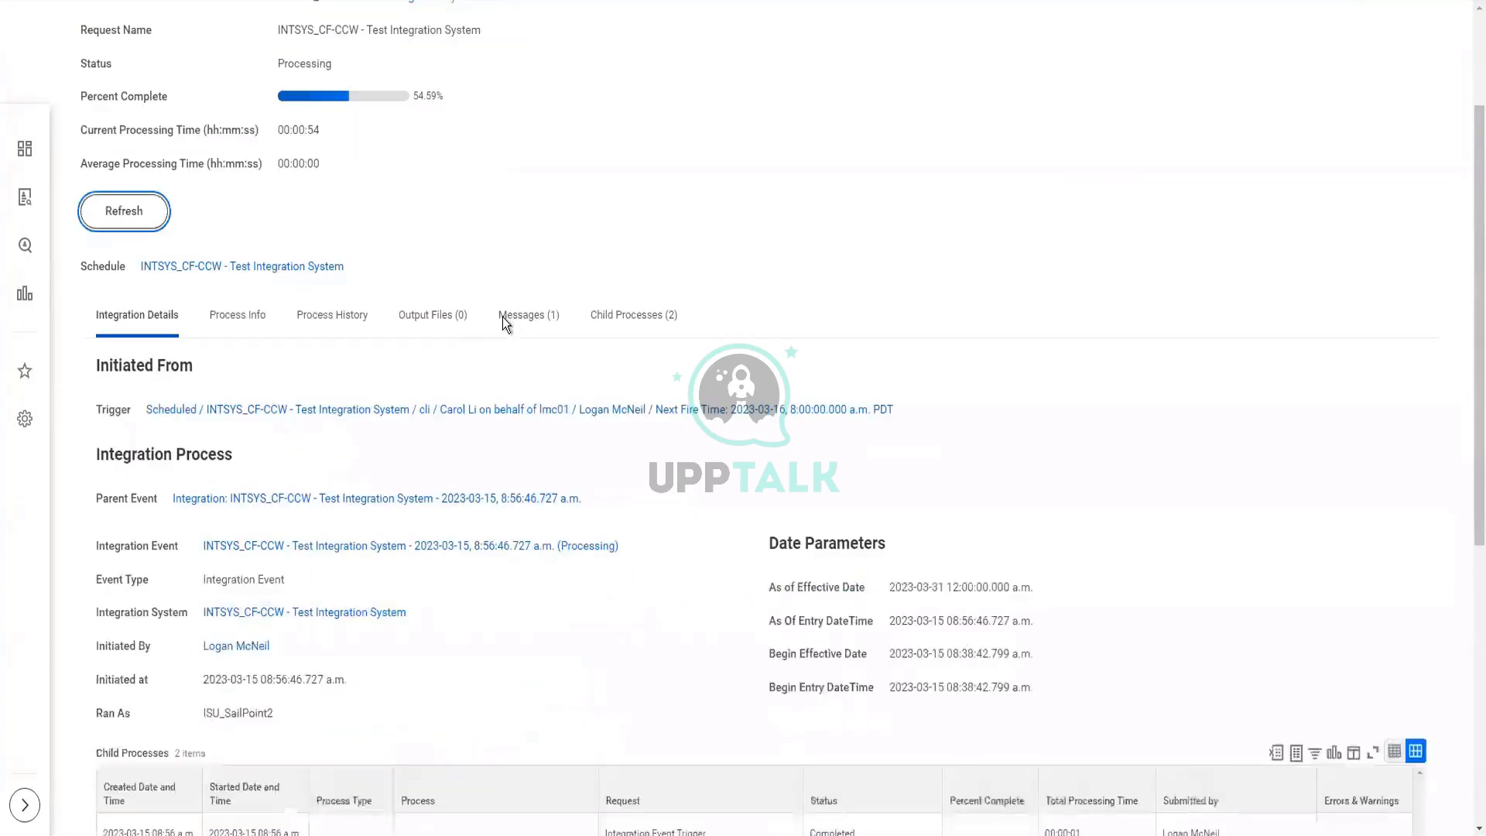
scroll(507, 324, down, 5)
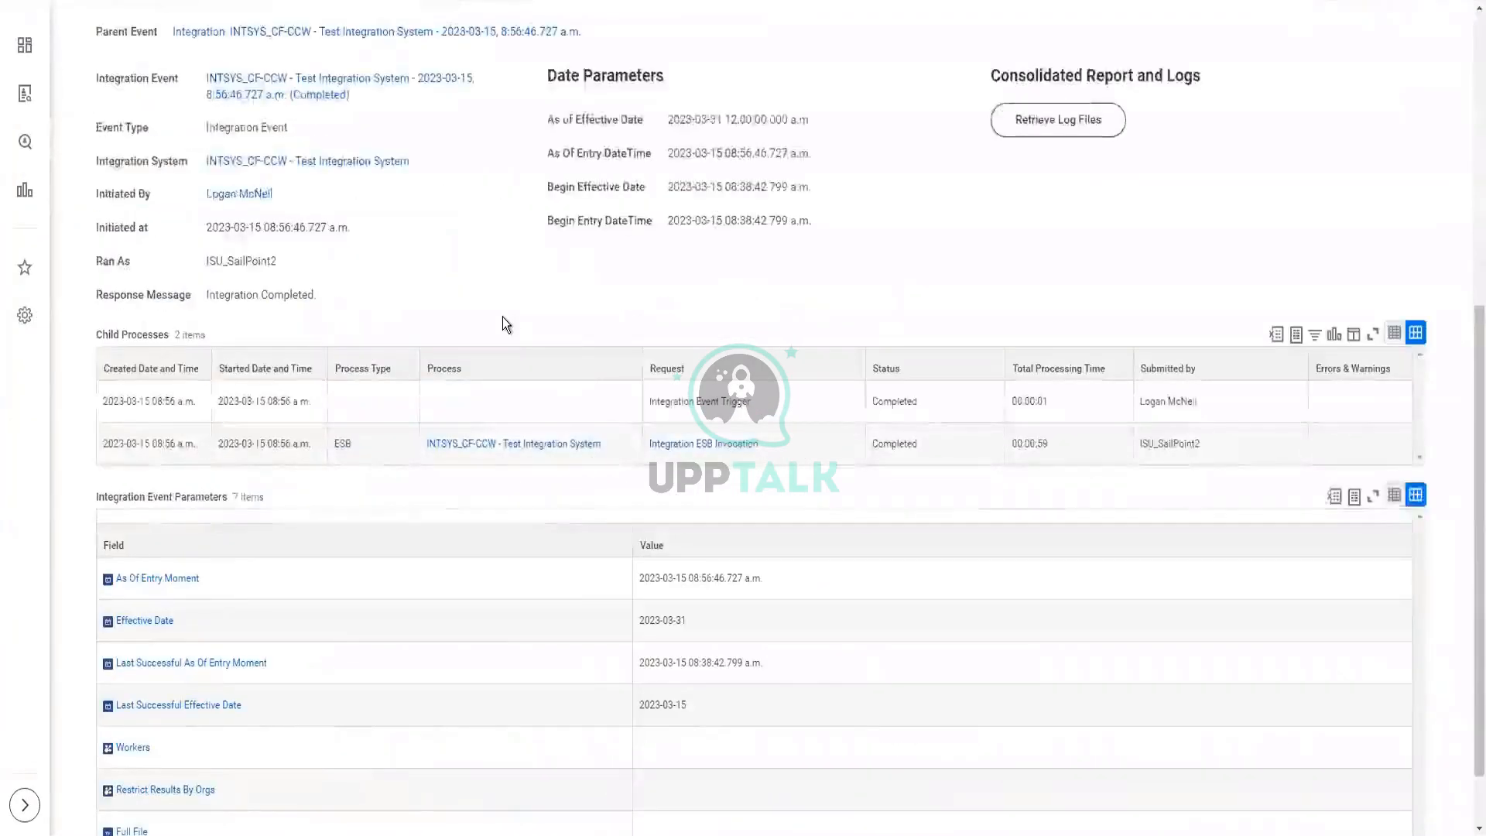
scroll(503, 324, up, 7)
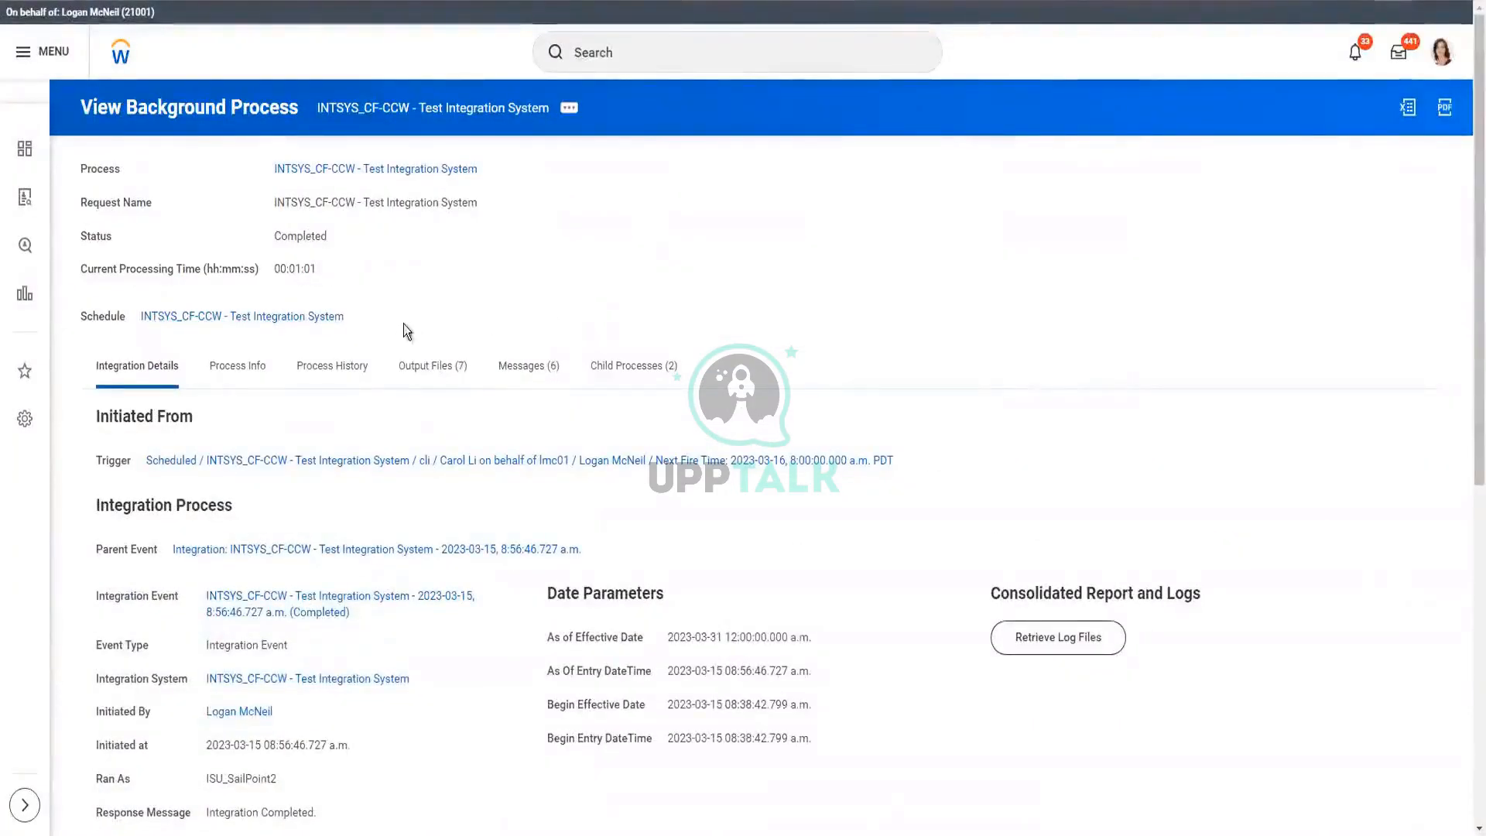
- Review the completed run's output files and process messages, and download DataChangesAudit.html
click(432, 365)
scroll(658, 318, down, 2)
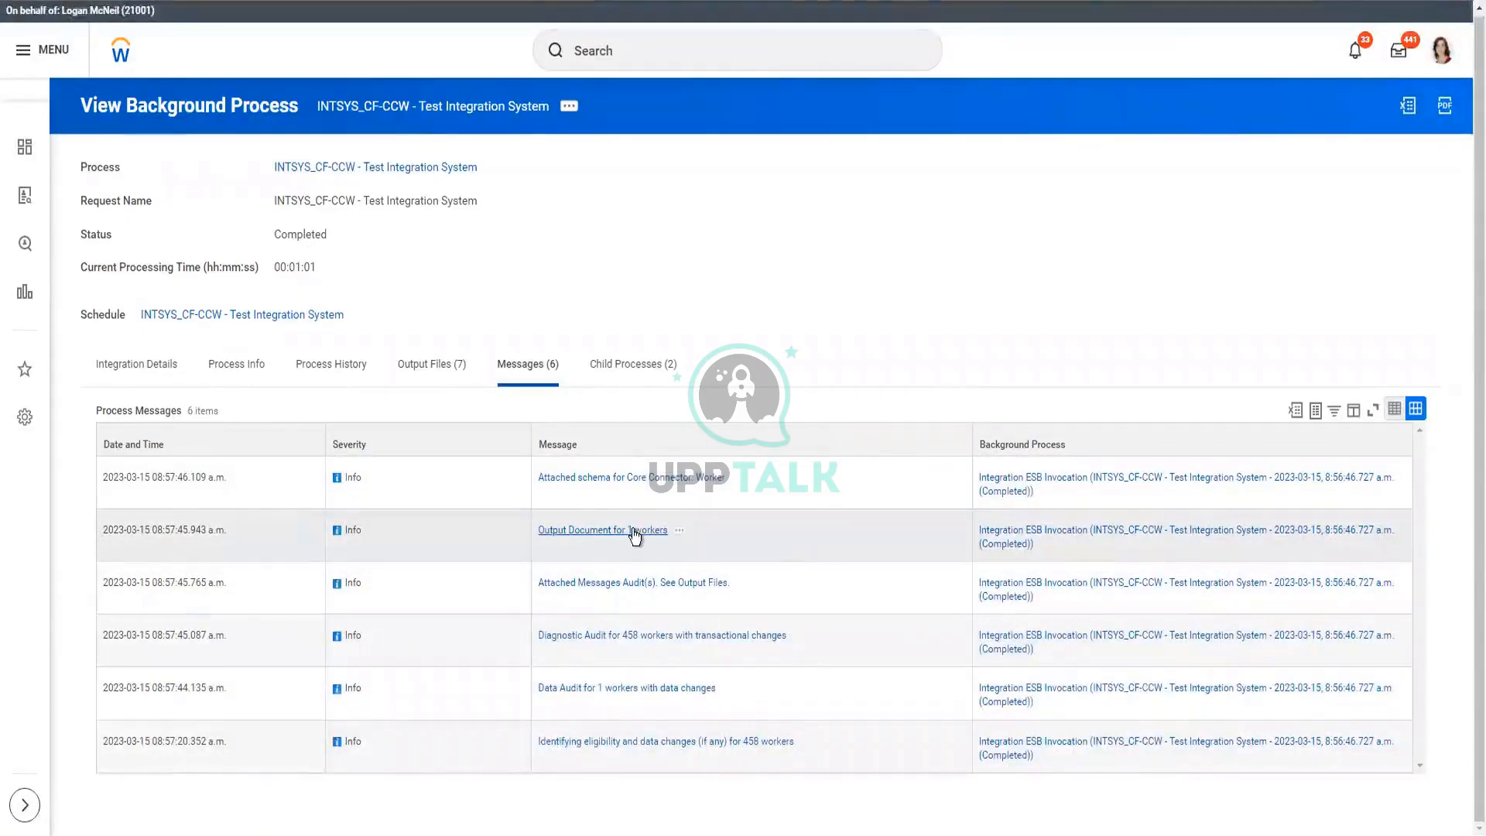
click(430, 364)
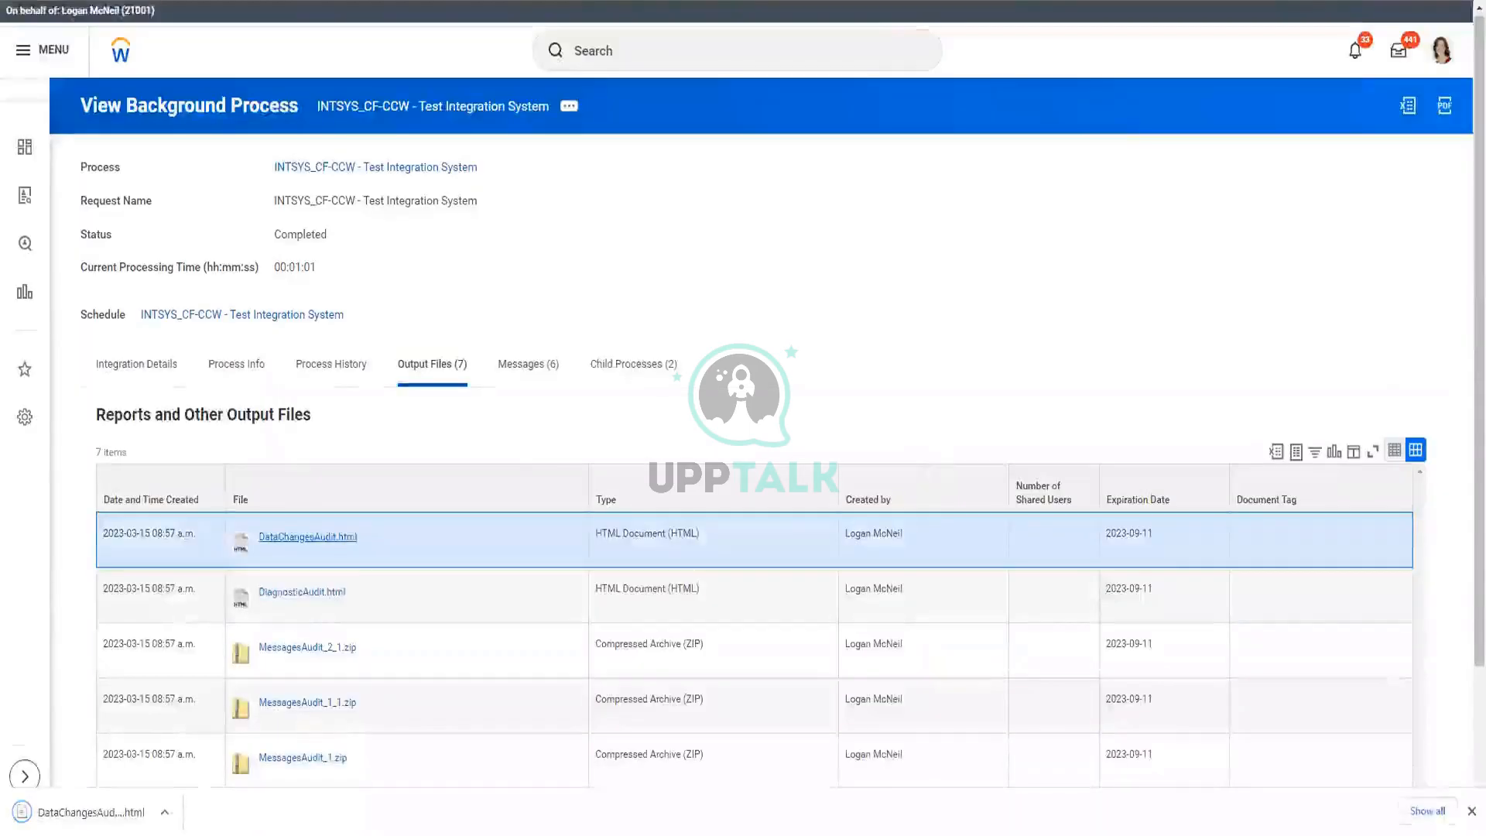
- Open the Data Changes Audit and expand the listed worker's details to examine the current and prior Employee Status values
click(22, 811)
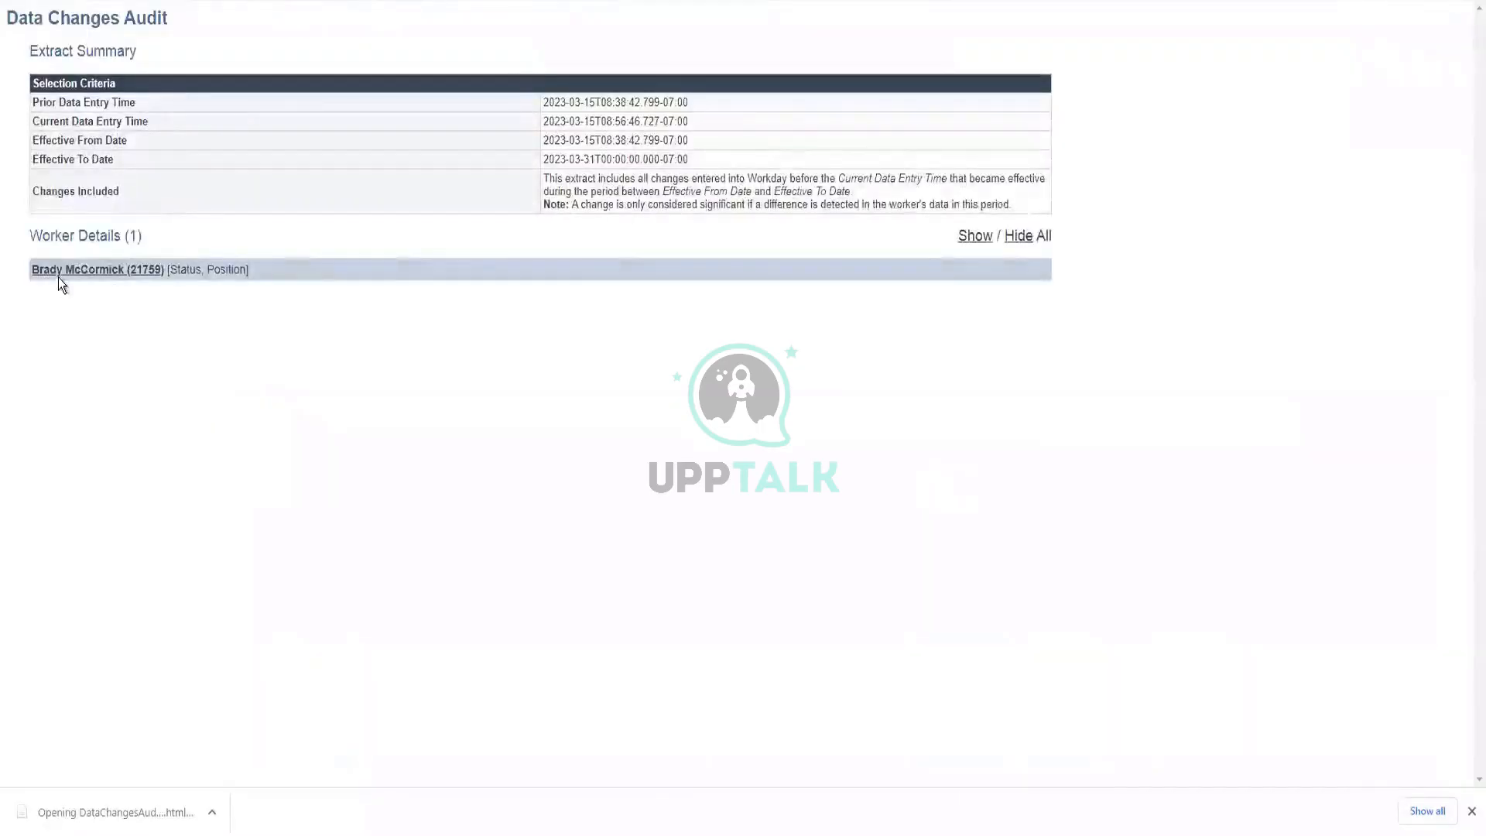
click(1471, 811)
click(98, 271)
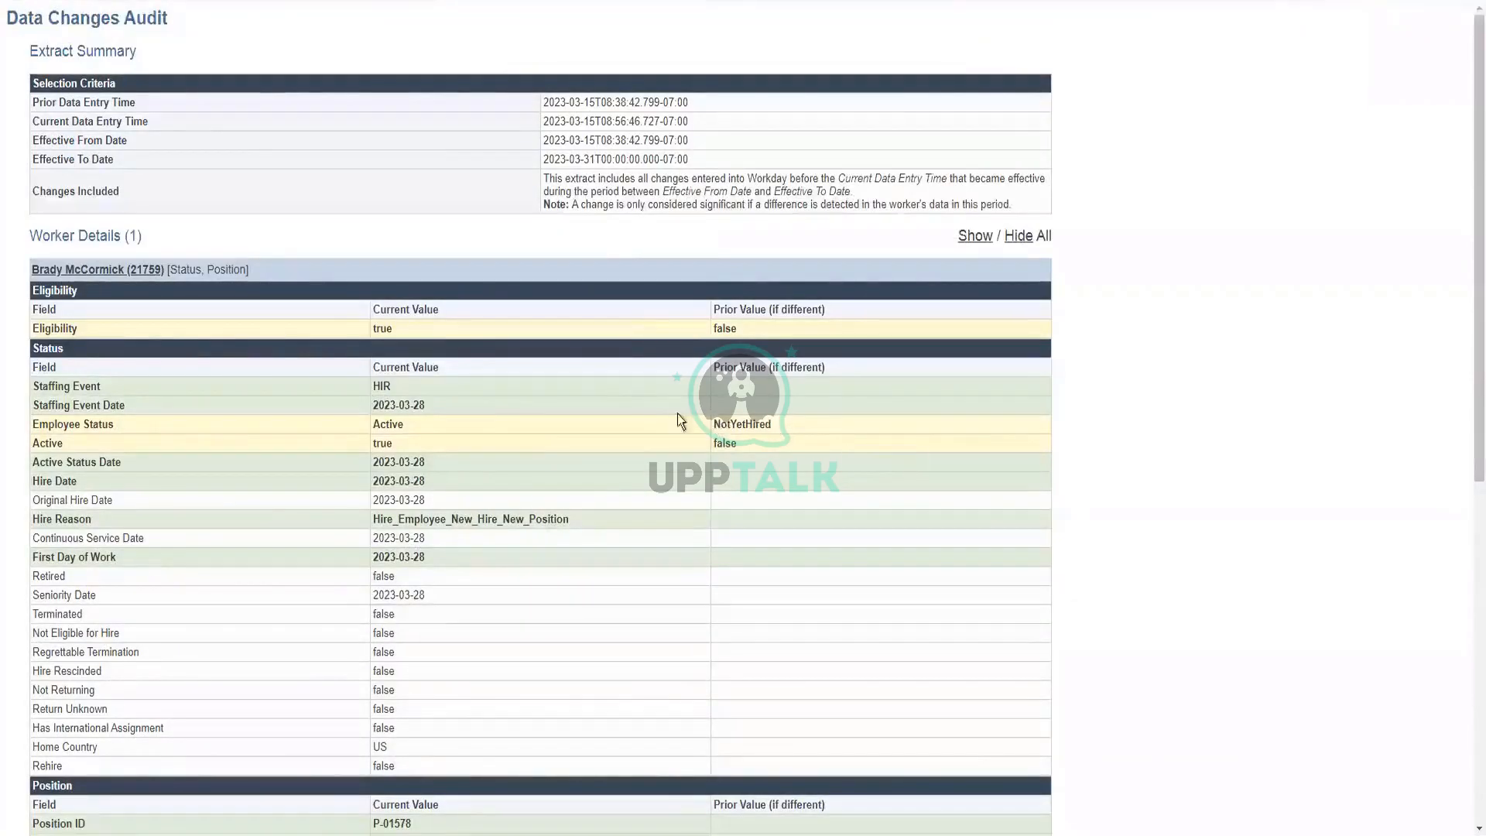
triple_click(397, 417)
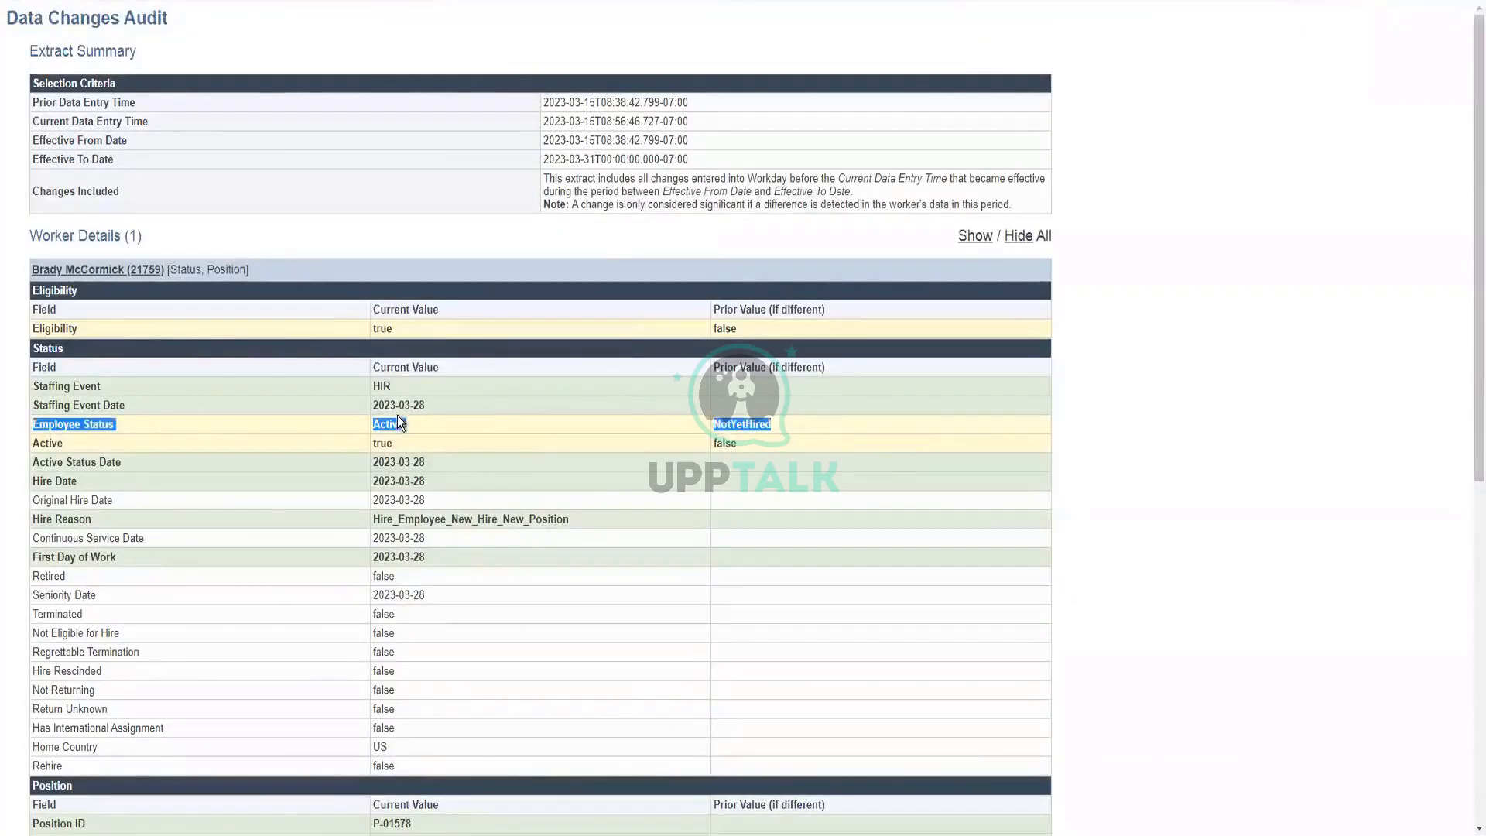
click(755, 441)
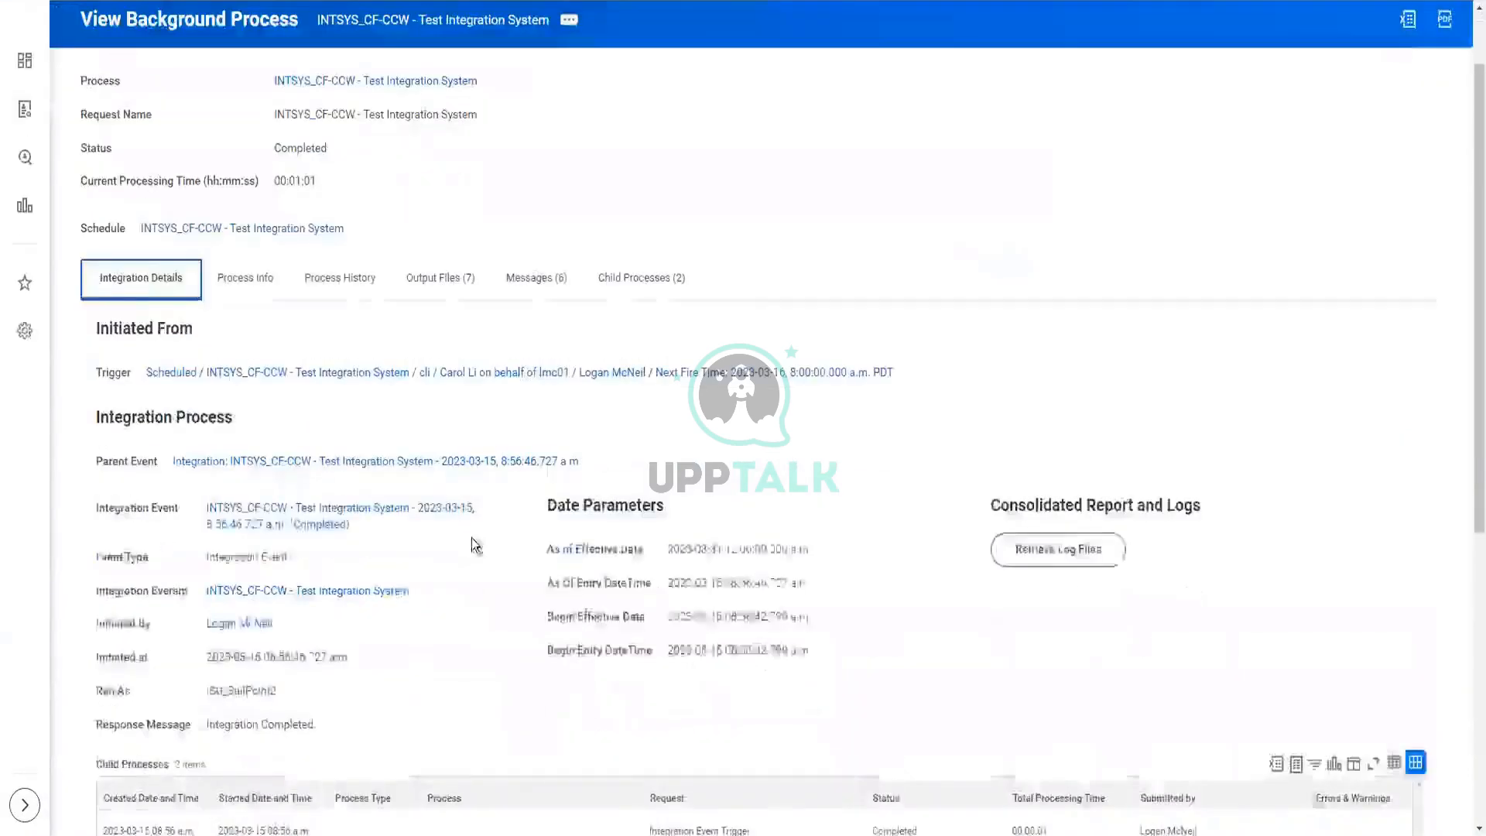
- Return to the background process's integration details and examine its Integration Event Parameters
scroll(471, 537, down, 5)
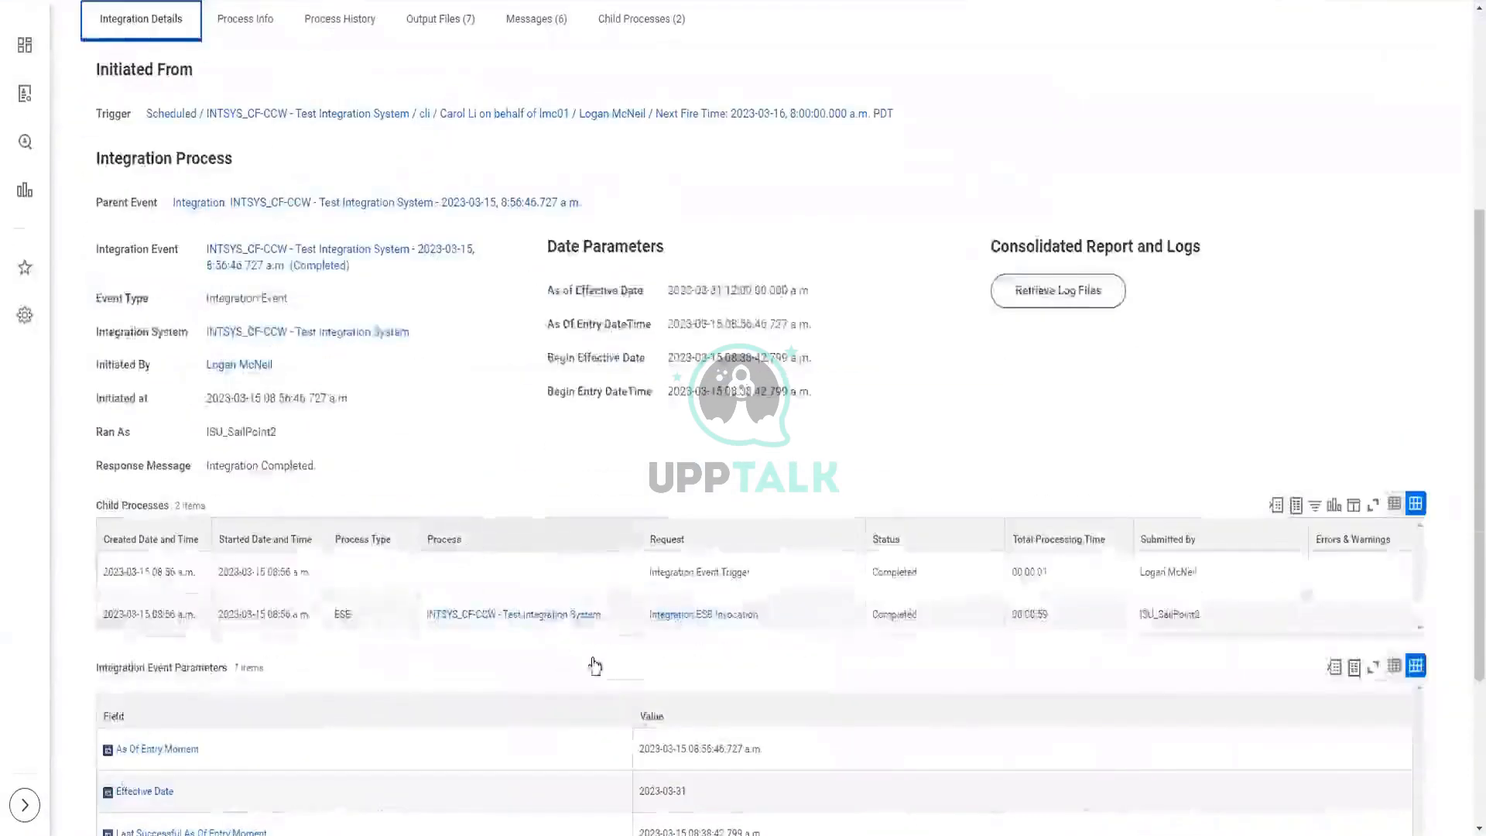
scroll(505, 458, down, 3)
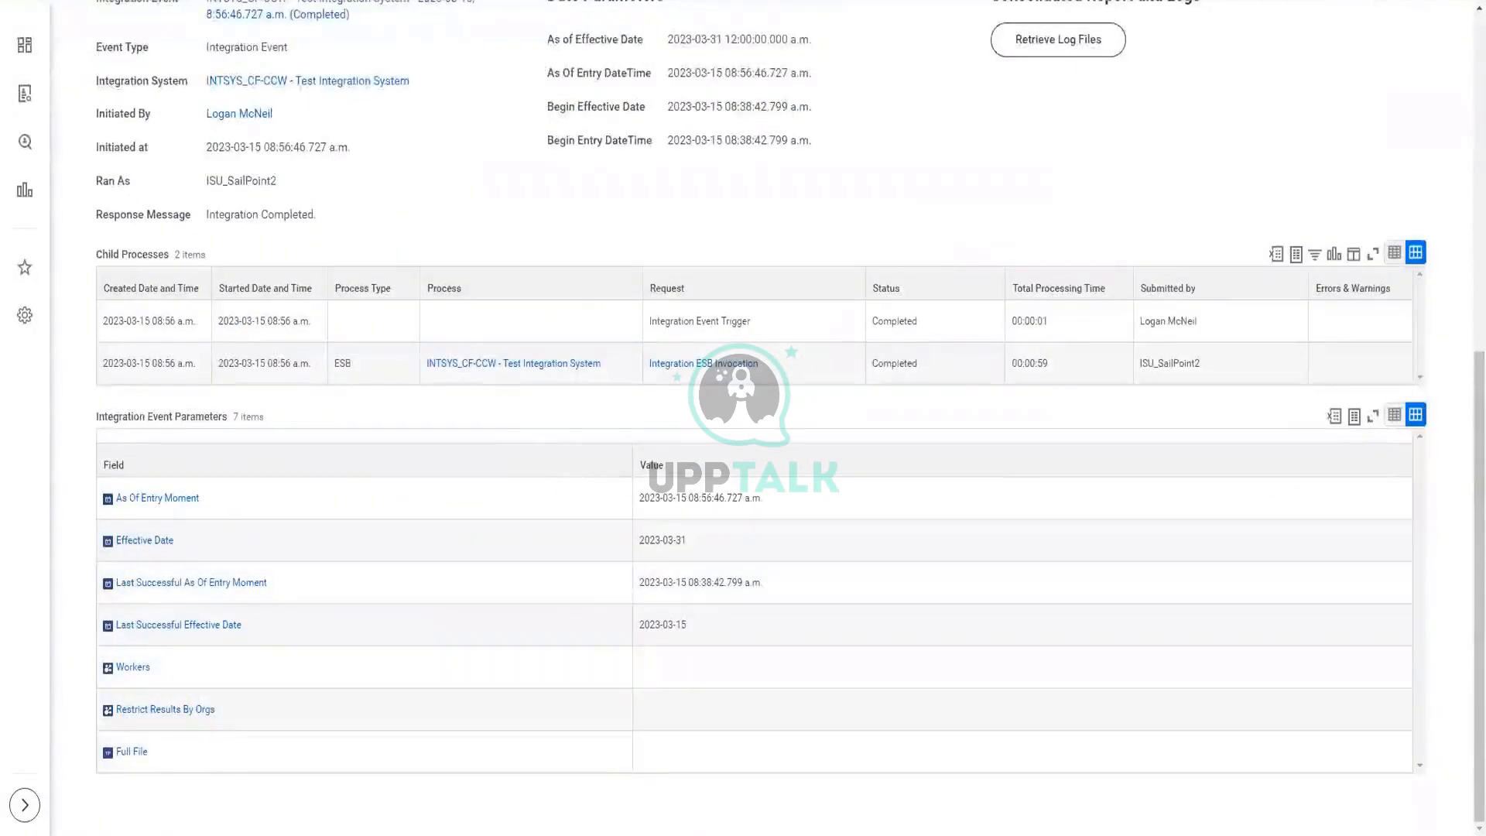